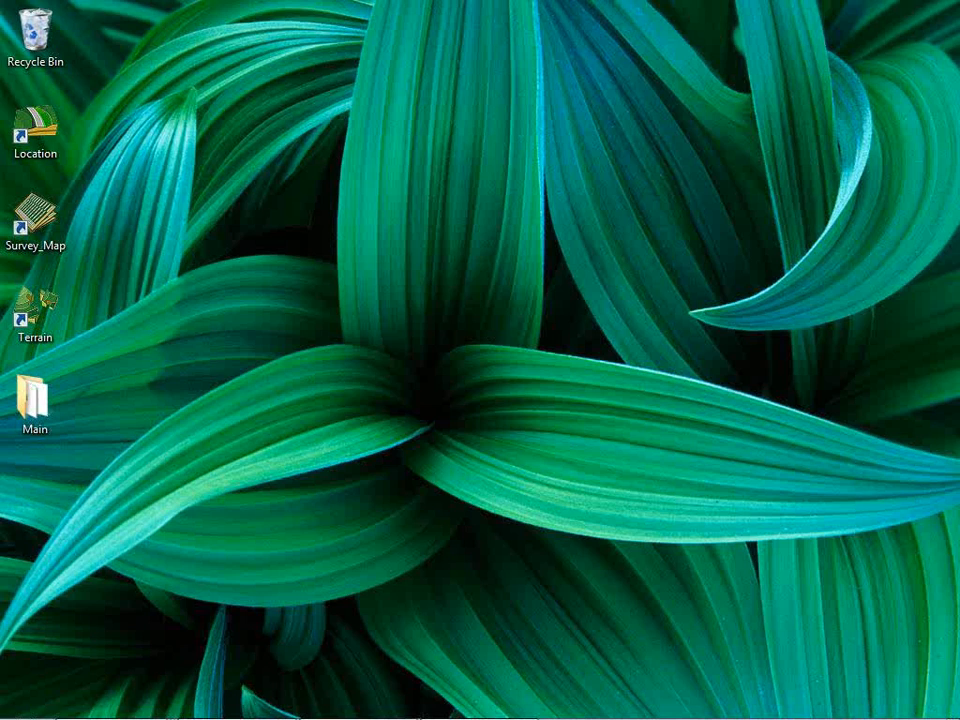
Launch Terrain and bring up the dialog for opening an existing file.
double_click(45, 312)
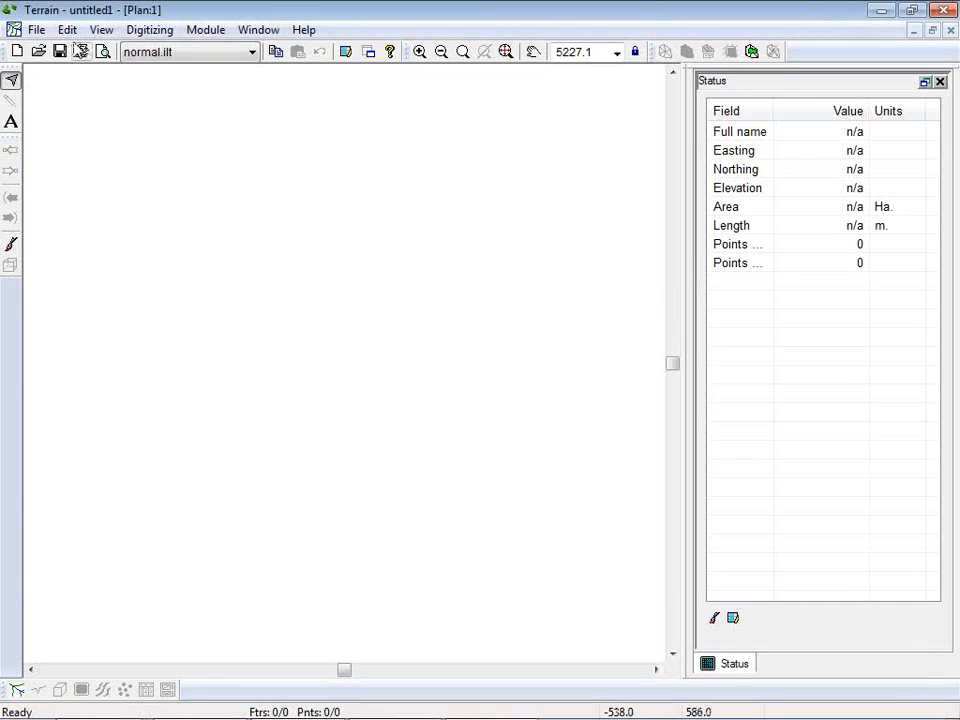
click(38, 30)
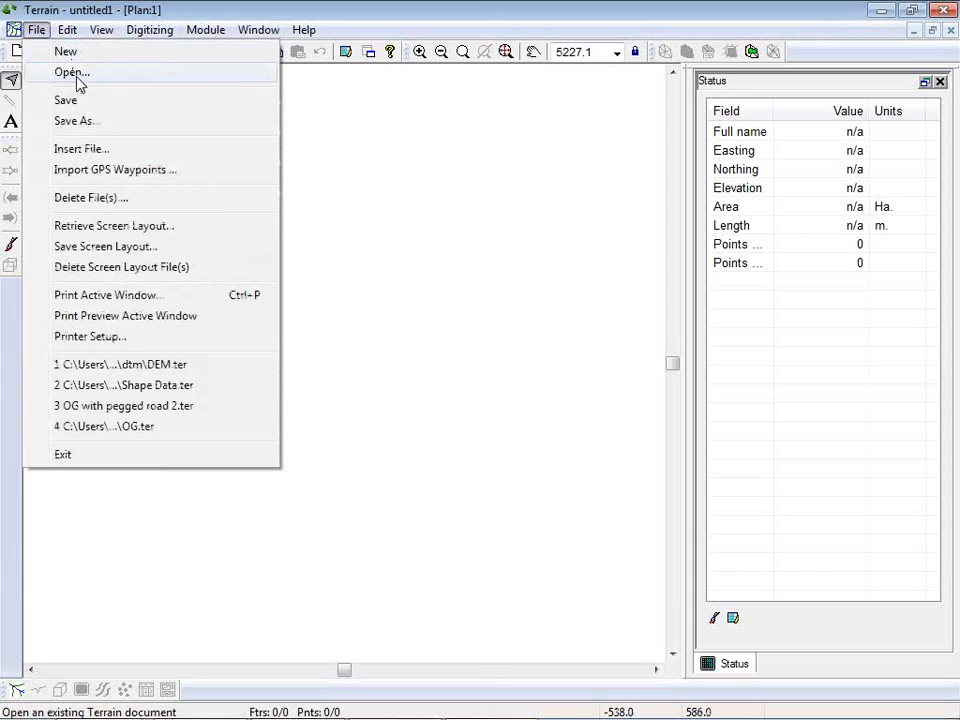
click(78, 76)
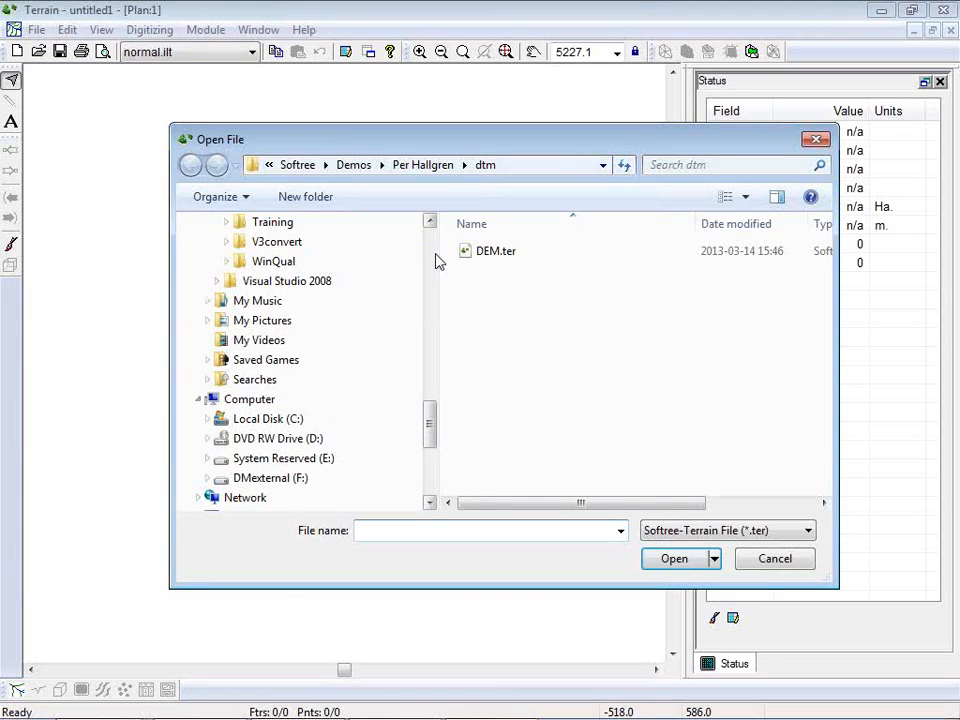
Browse to the LiDAR pegging folder under My Documents, Softree, Examples, LiDAR.
drag(433, 416, 460, 278)
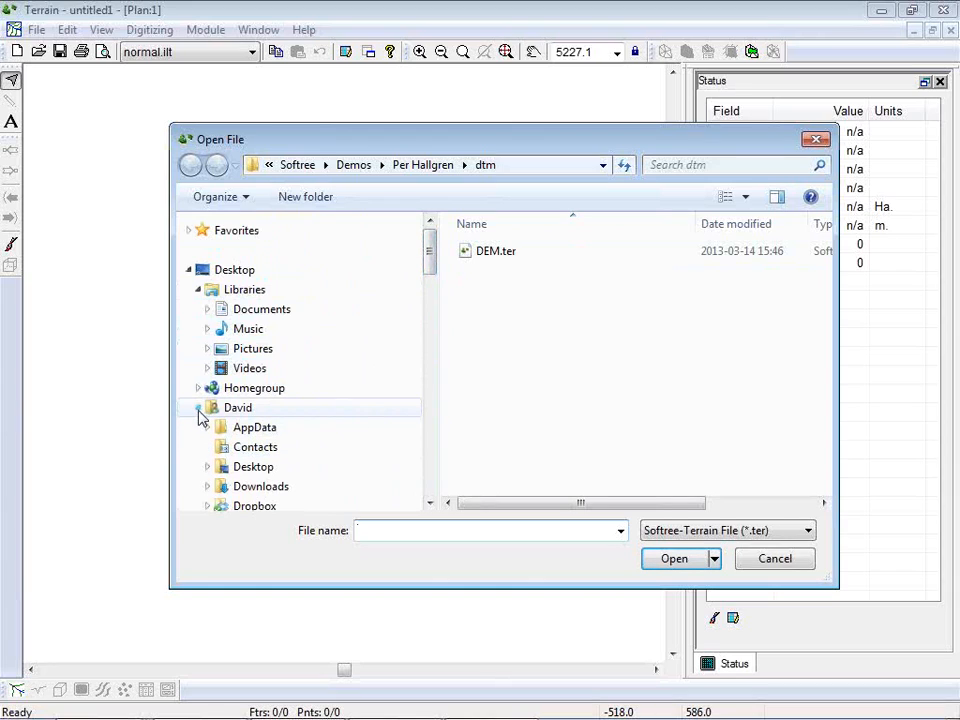
drag(431, 244, 405, 313)
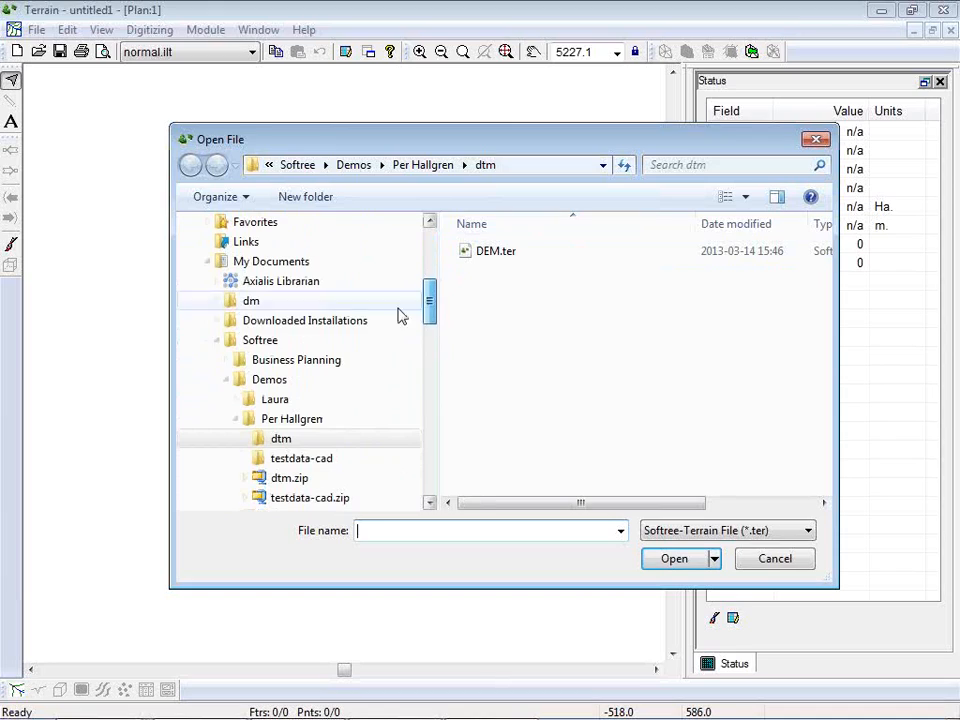
click(227, 379)
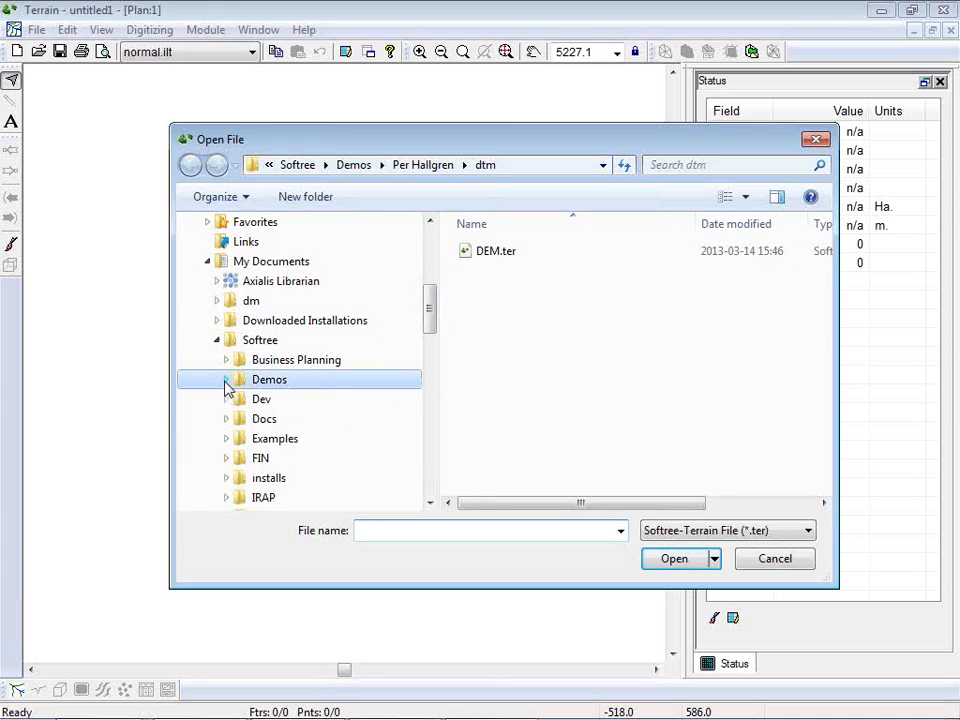
click(274, 440)
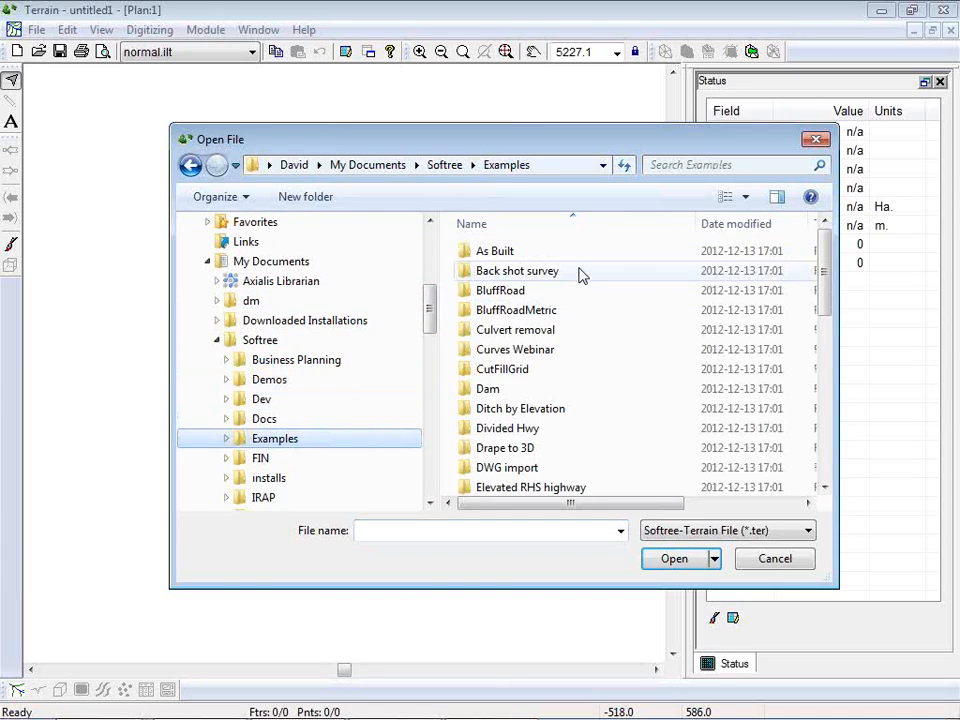
drag(829, 286, 817, 370)
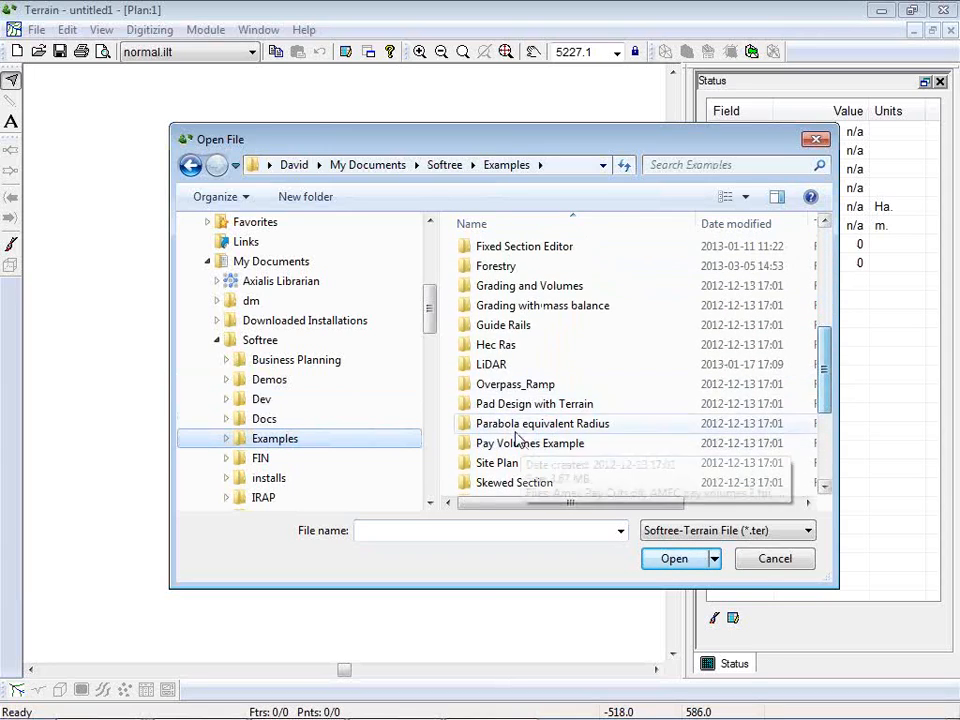
double_click(491, 364)
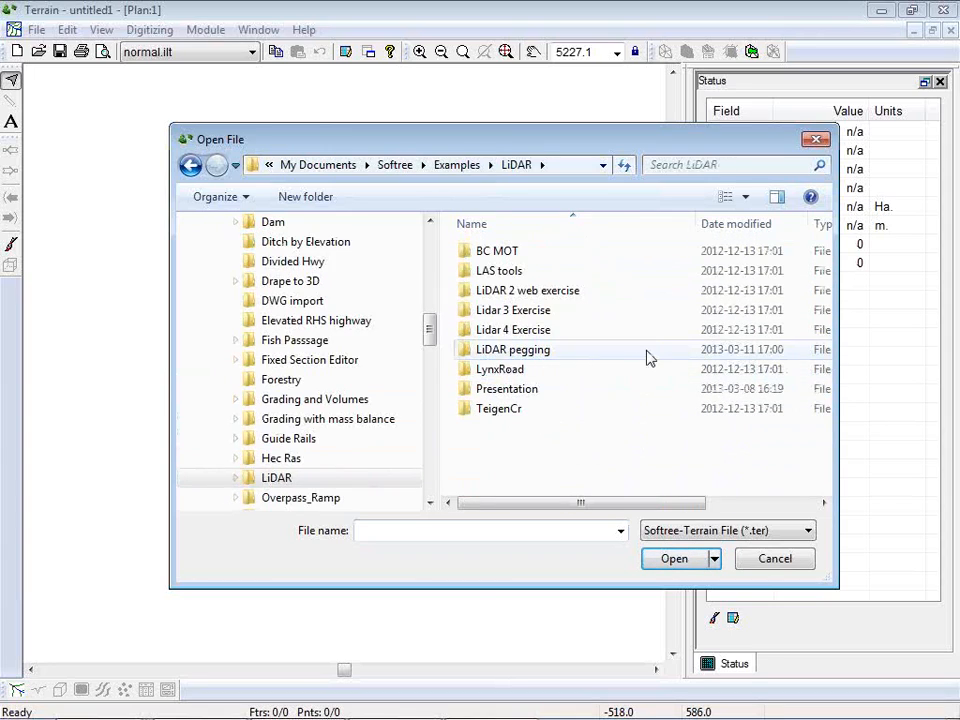
double_click(522, 350)
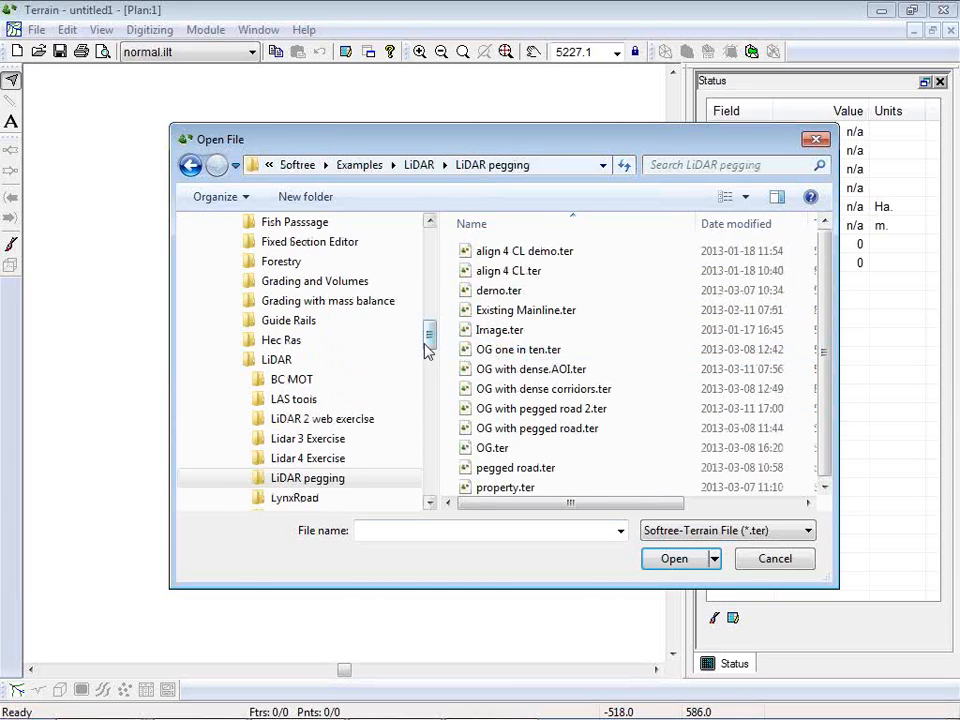
Limit the file list to LAS LiDAR files and open tile1.las.
click(752, 531)
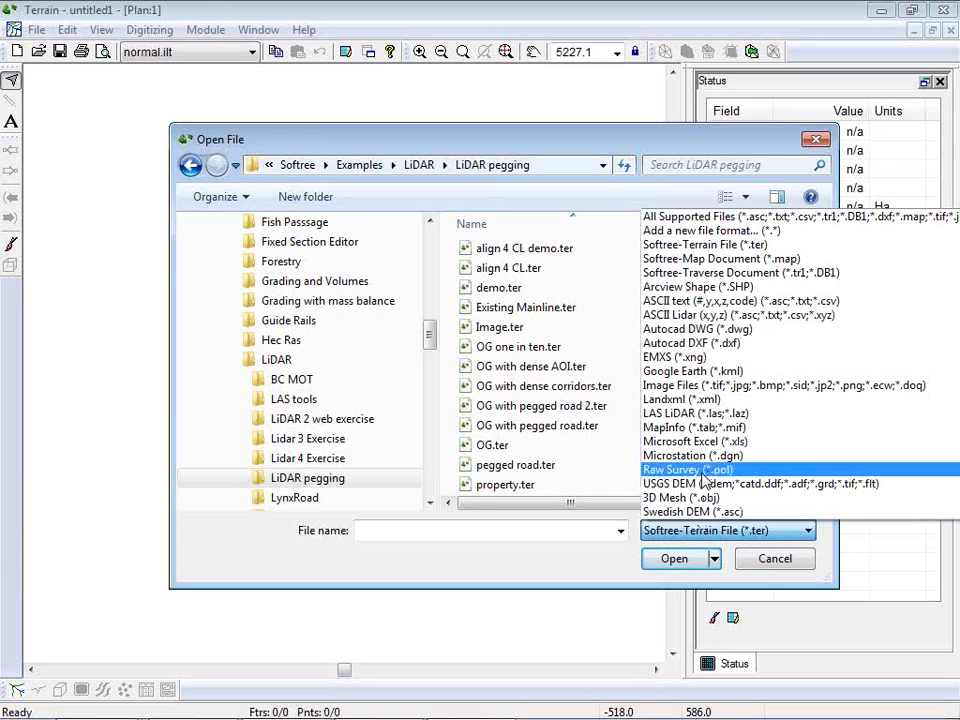
click(700, 414)
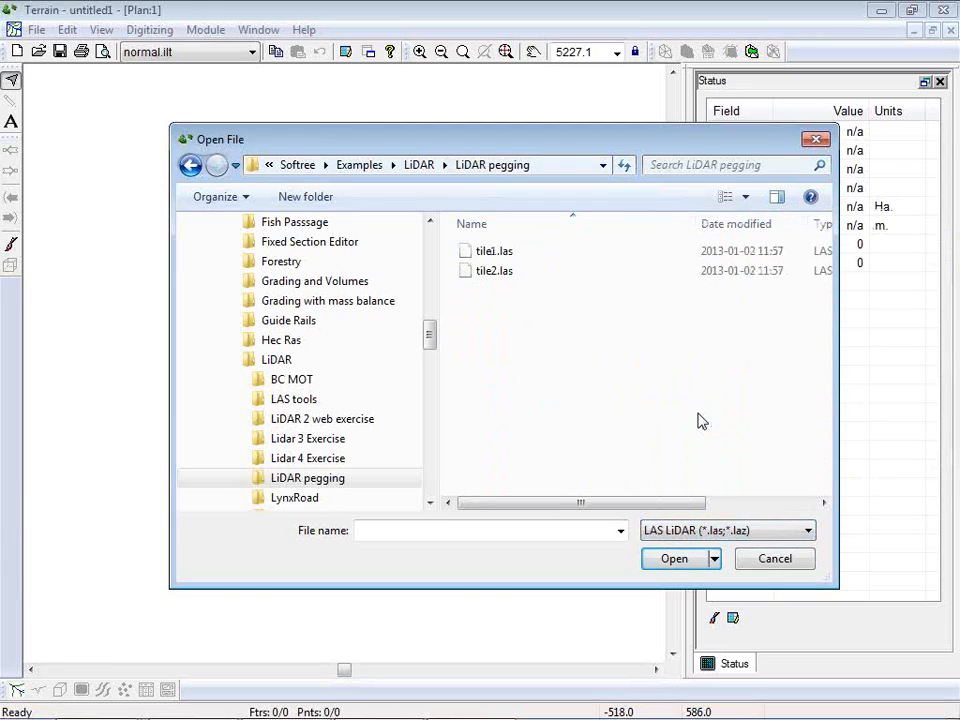
click(496, 253)
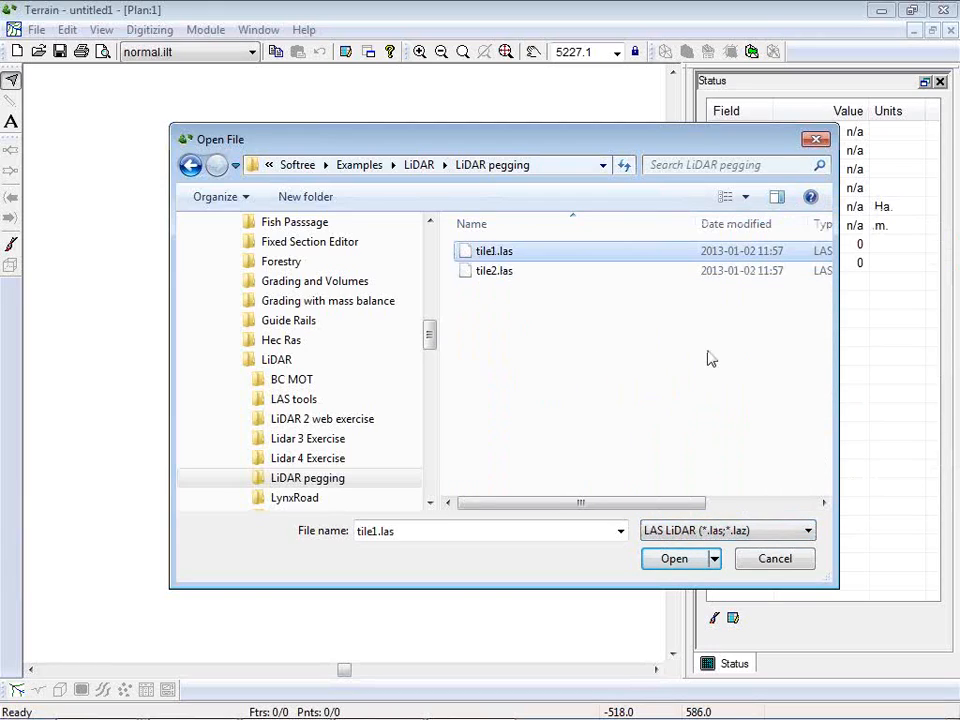
click(678, 560)
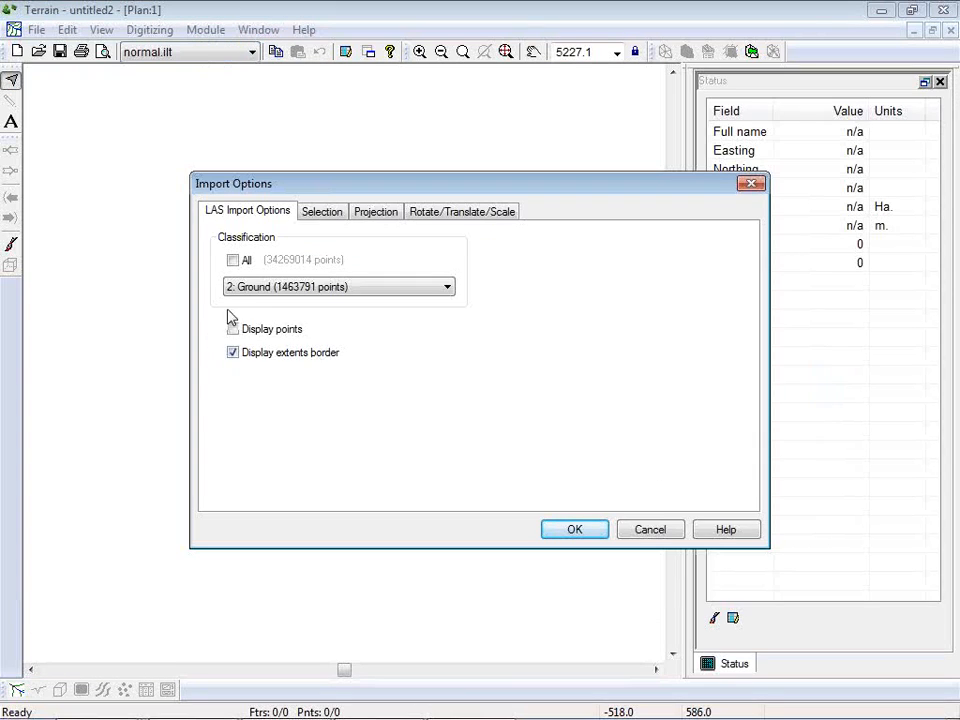
Import the LAS file's Ground points with the source units set to Metric (meters) and both projections left undefined.
click(448, 286)
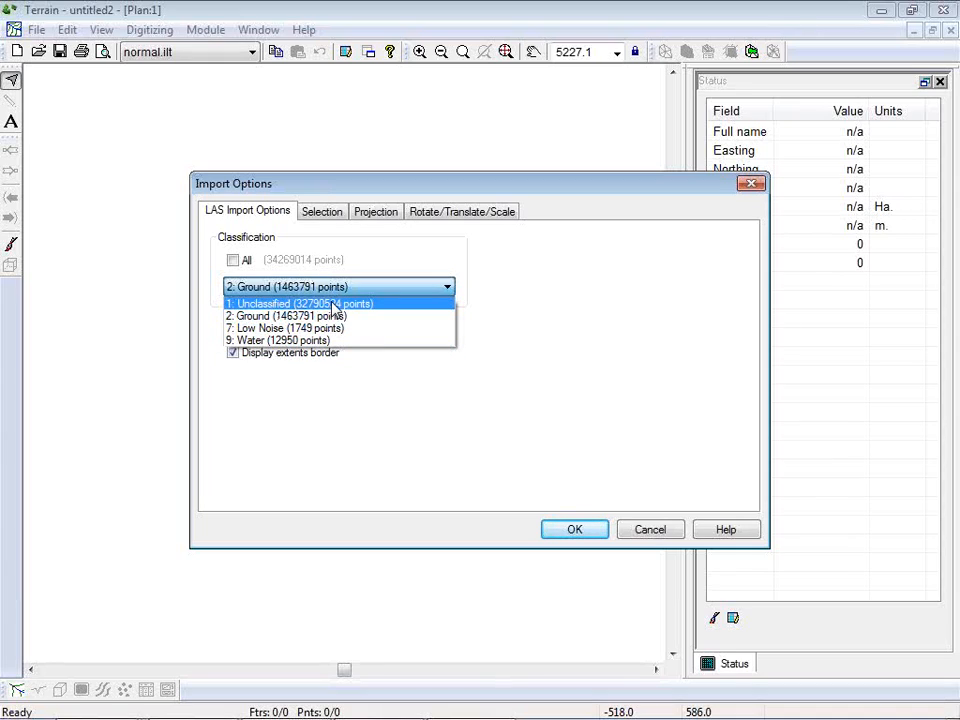
click(572, 530)
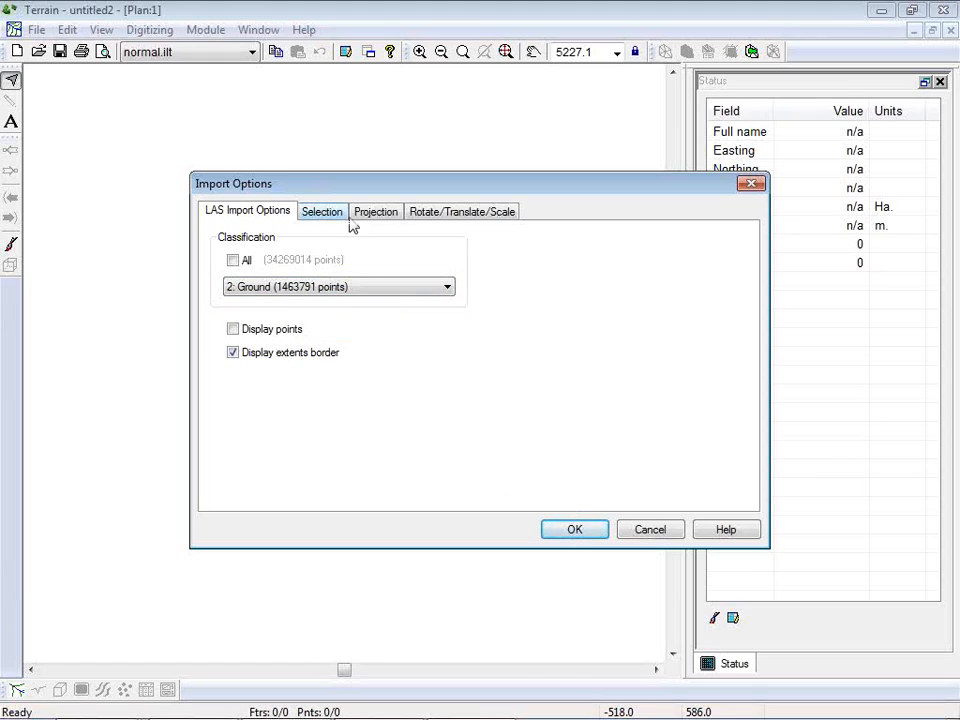
click(388, 214)
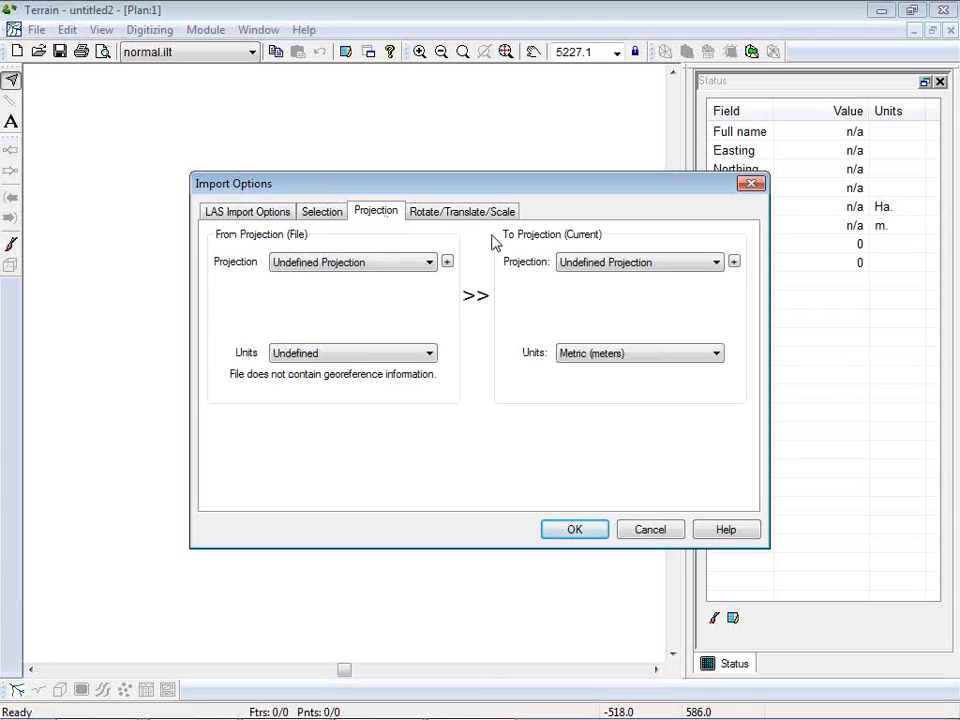
click(392, 354)
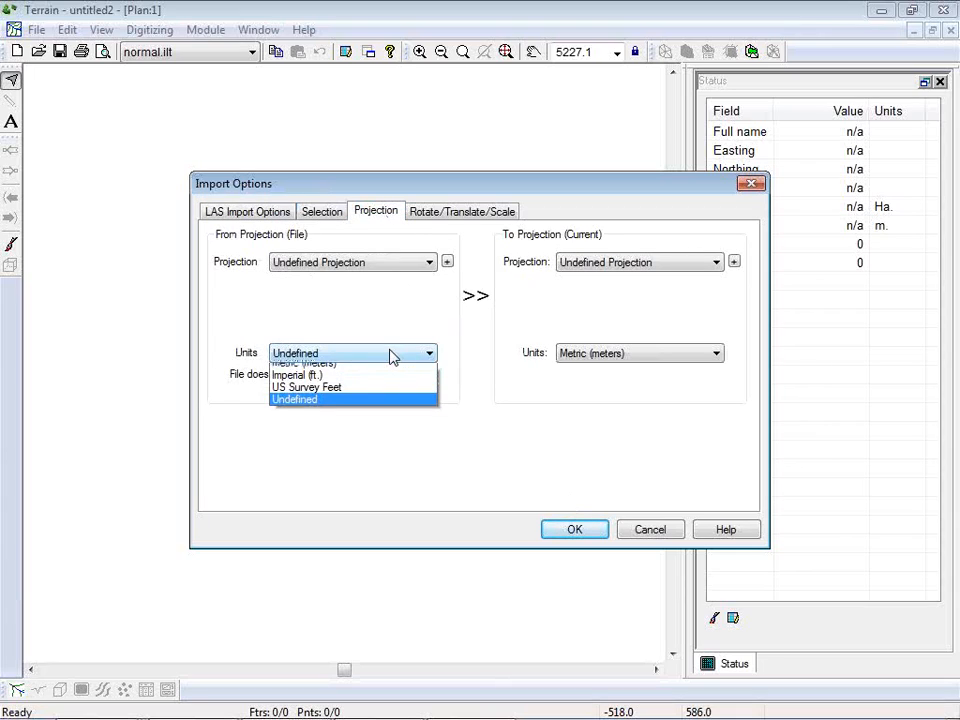
click(312, 371)
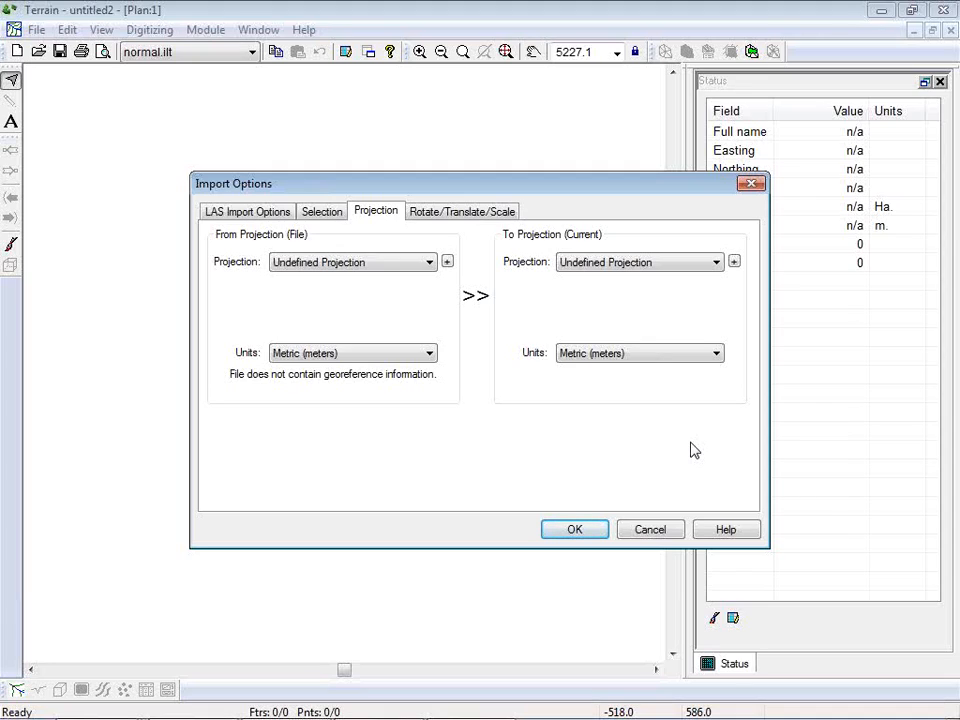
click(716, 263)
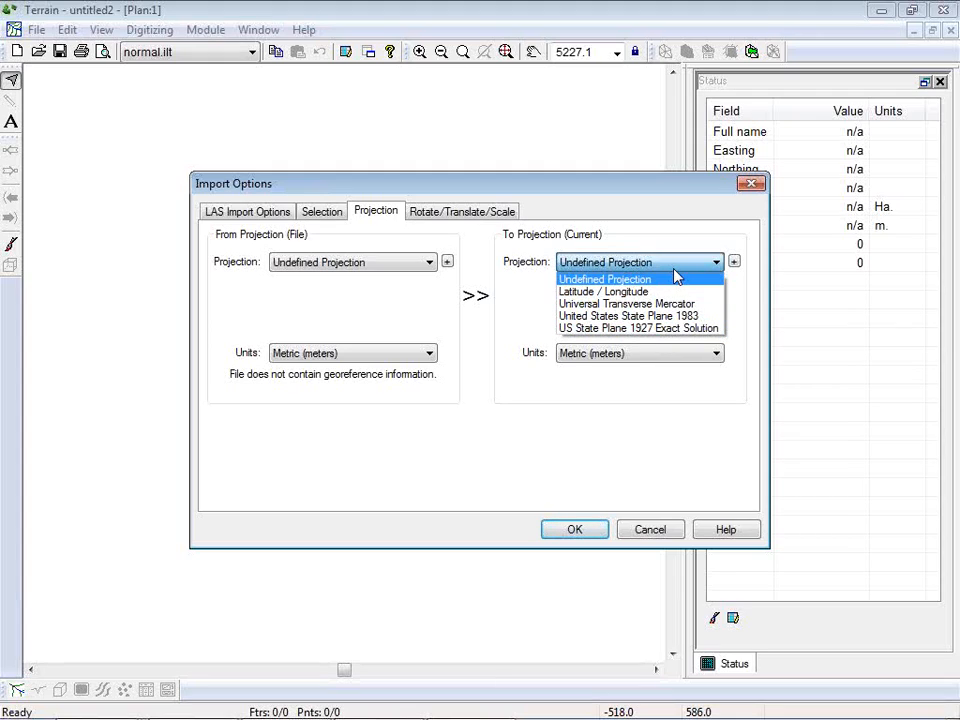
click(682, 207)
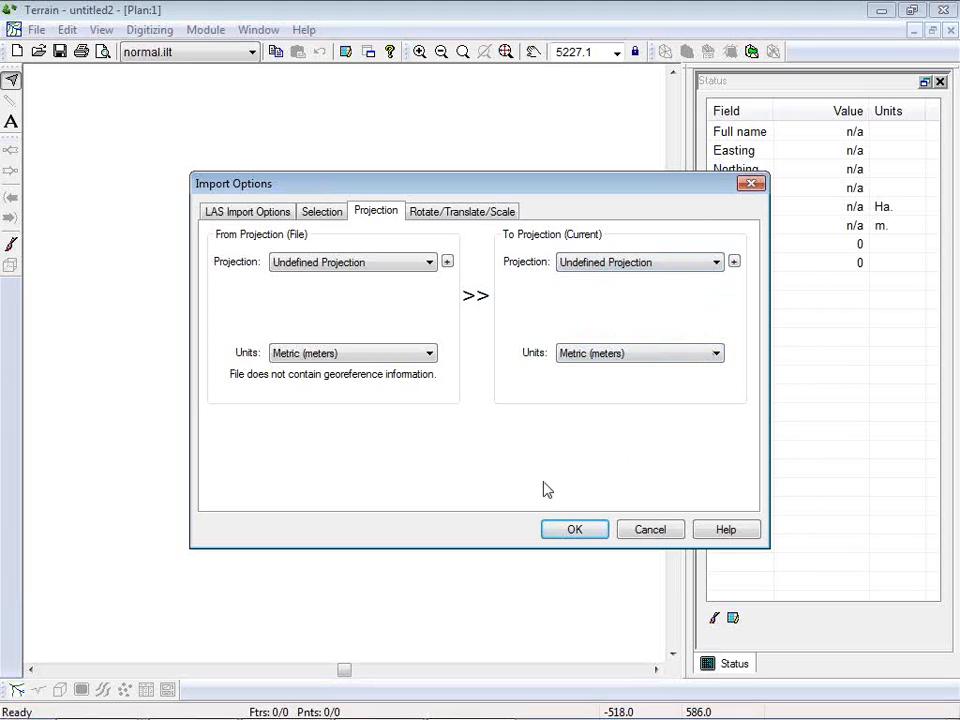
click(574, 531)
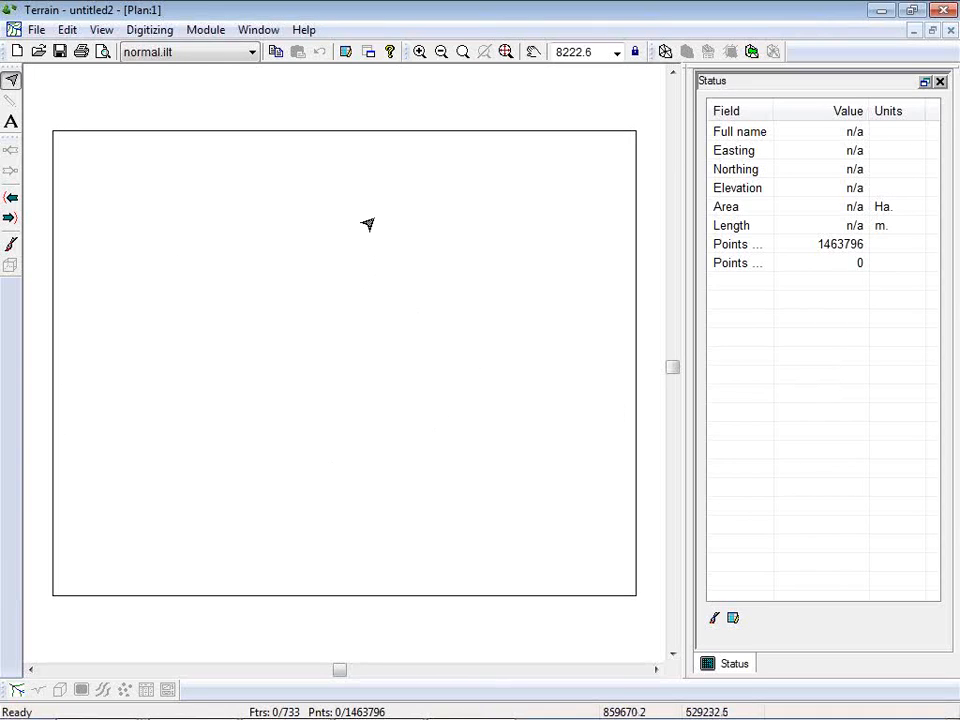
Calculate the terrain triangles and contours with a major interval of 50 and major contour labeling turned off.
click(665, 52)
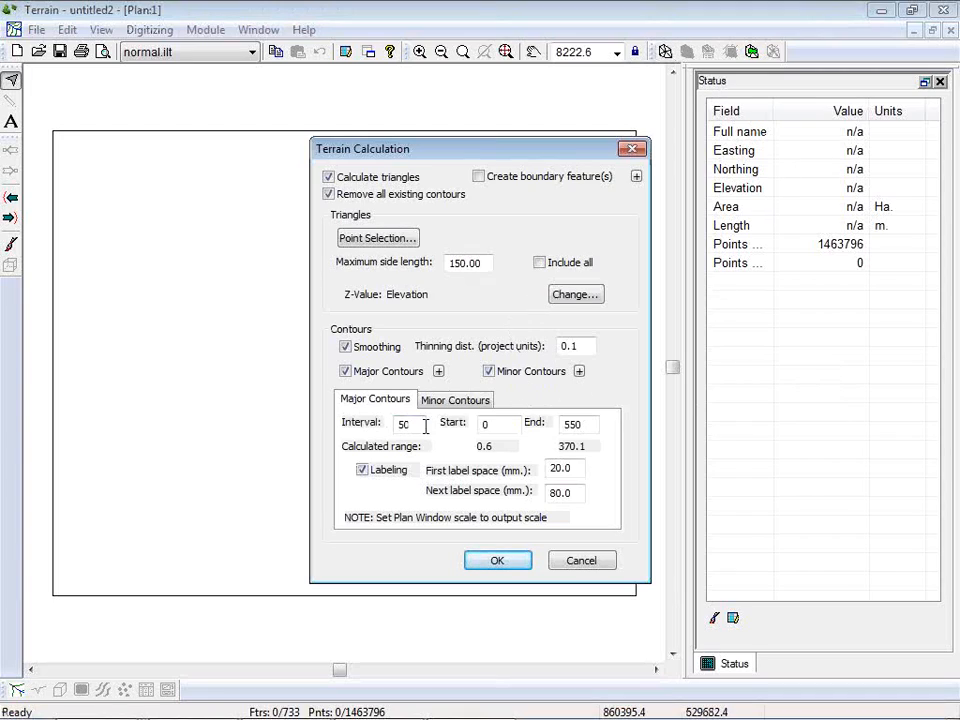
click(455, 400)
click(378, 399)
click(363, 471)
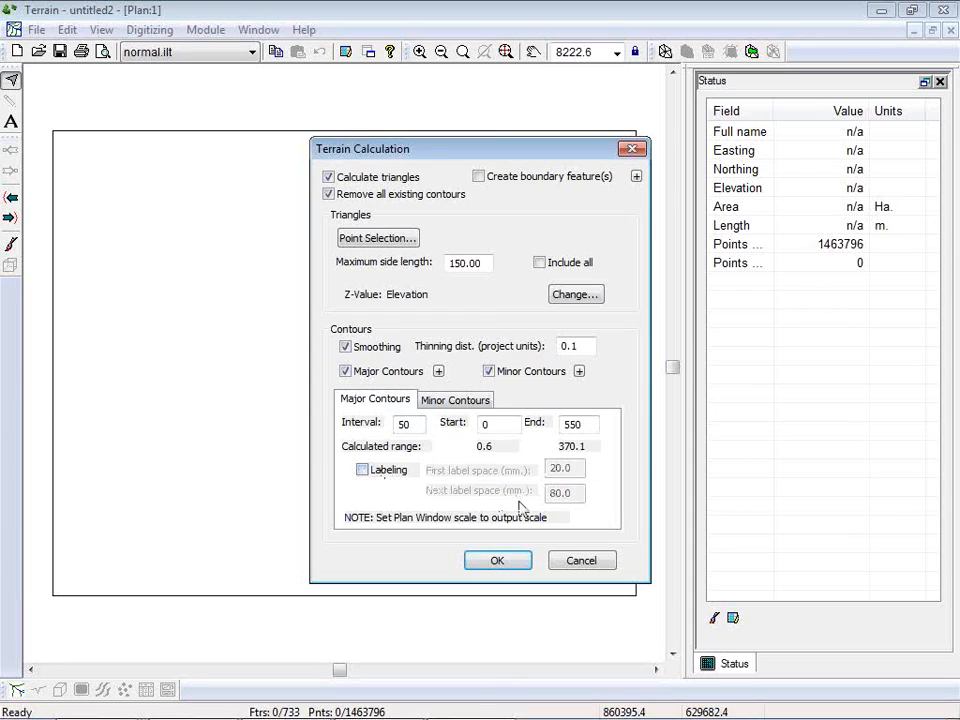
click(497, 561)
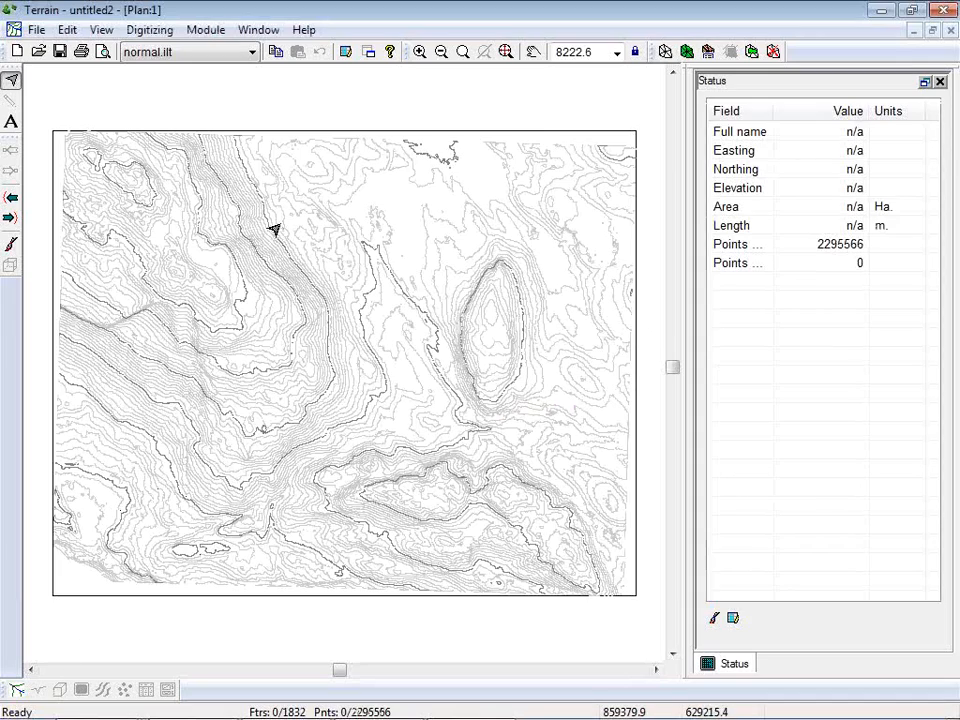
Open a new 3D graphics window of the contoured terrain and examine the surface from far and near.
click(256, 30)
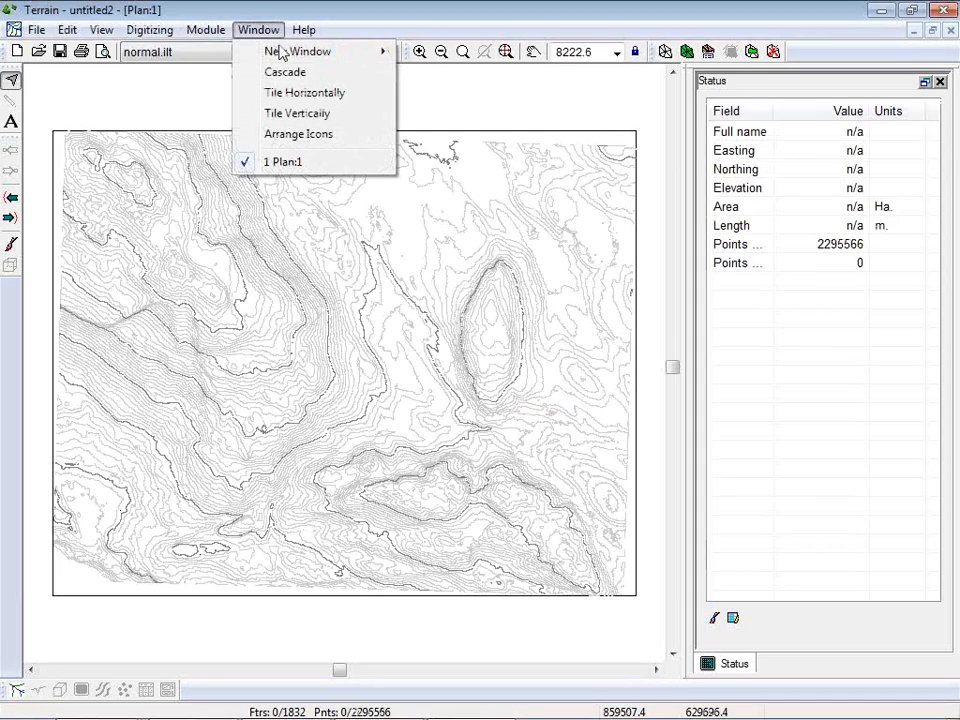
mouse_move(280, 52)
mouse_move(465, 58)
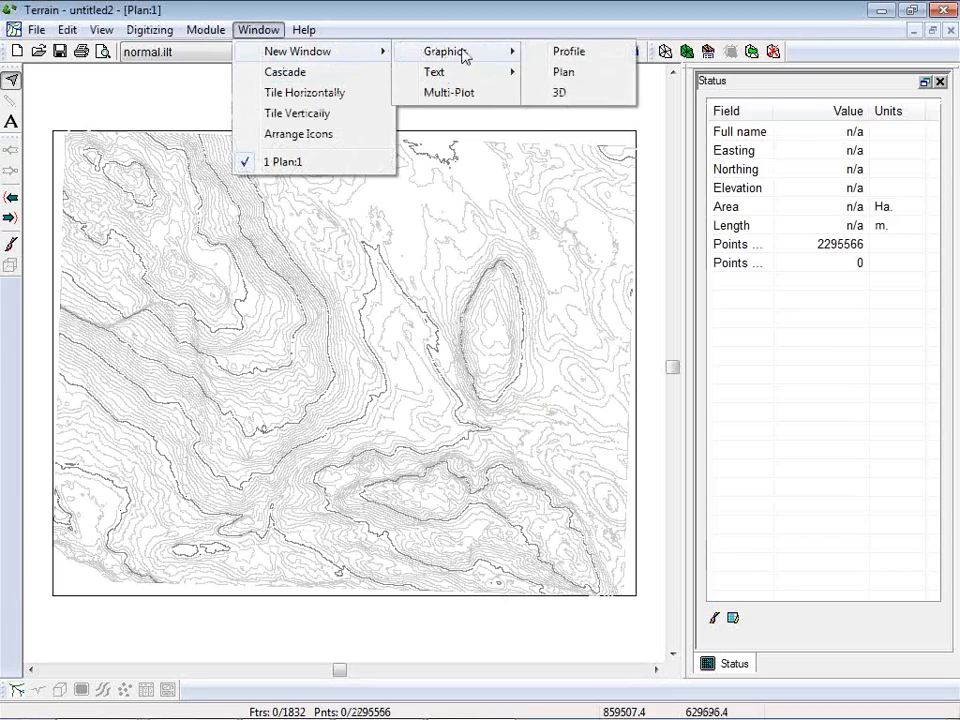
click(560, 92)
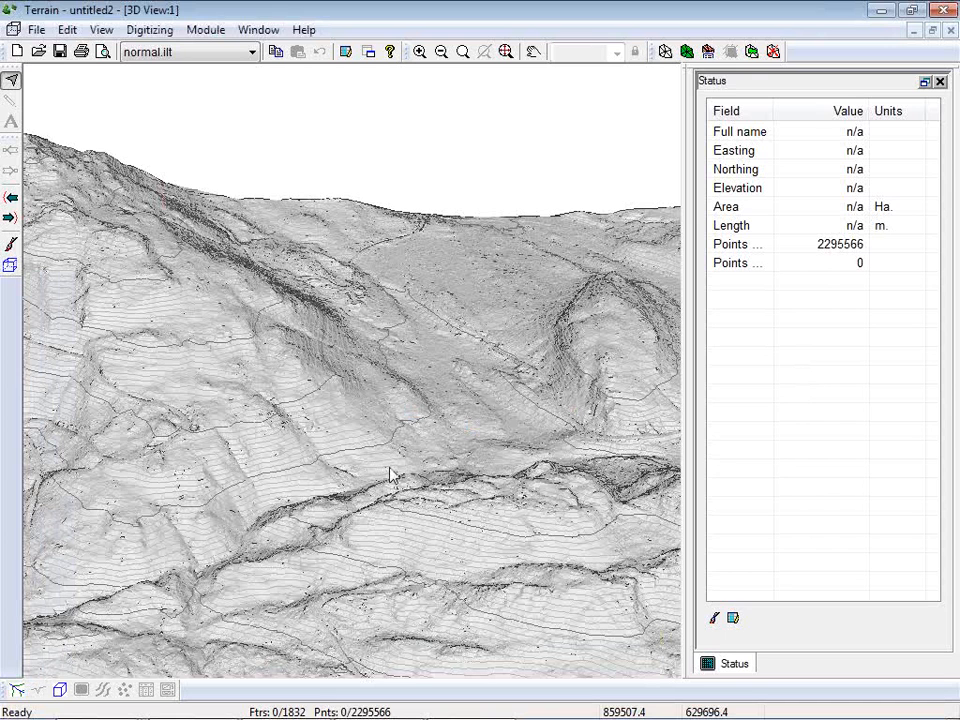
scroll(391, 473, down, 8)
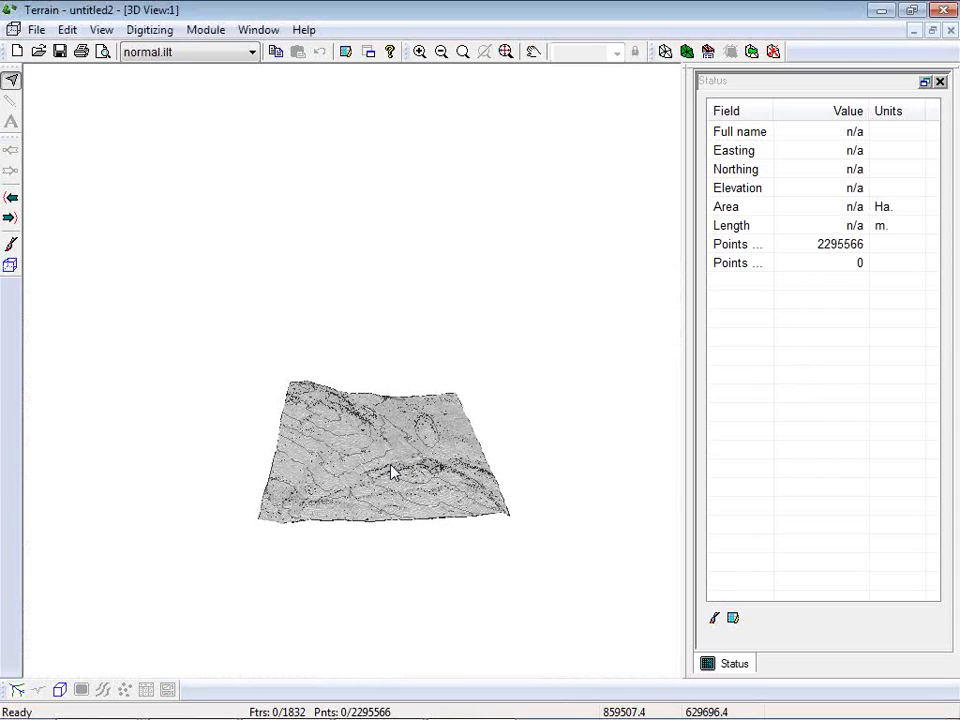
scroll(391, 472, up, 10)
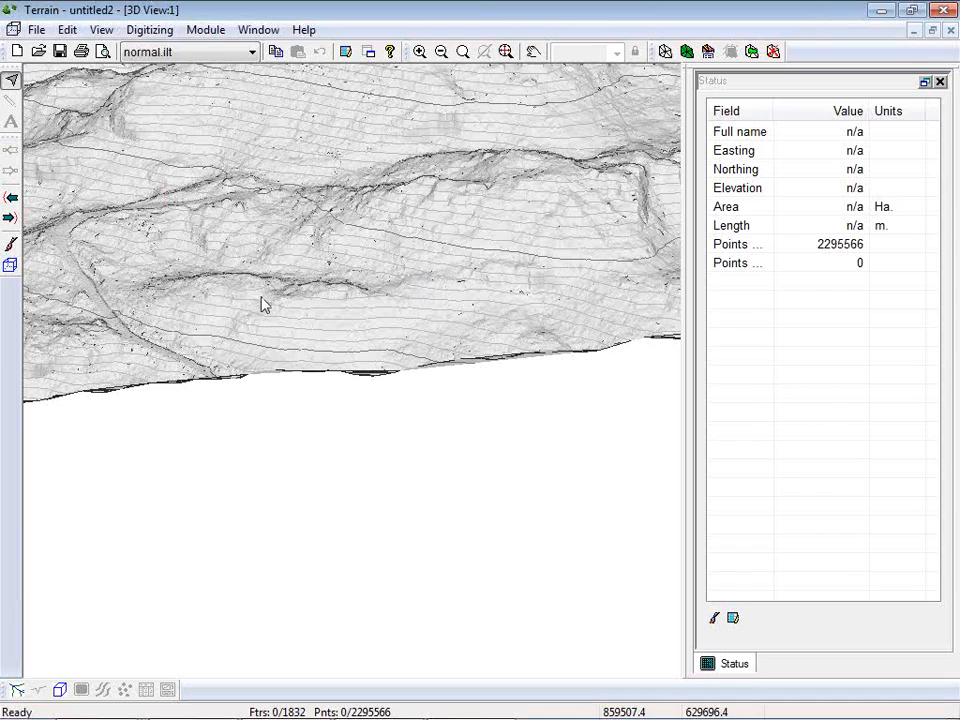
drag(255, 301, 393, 310)
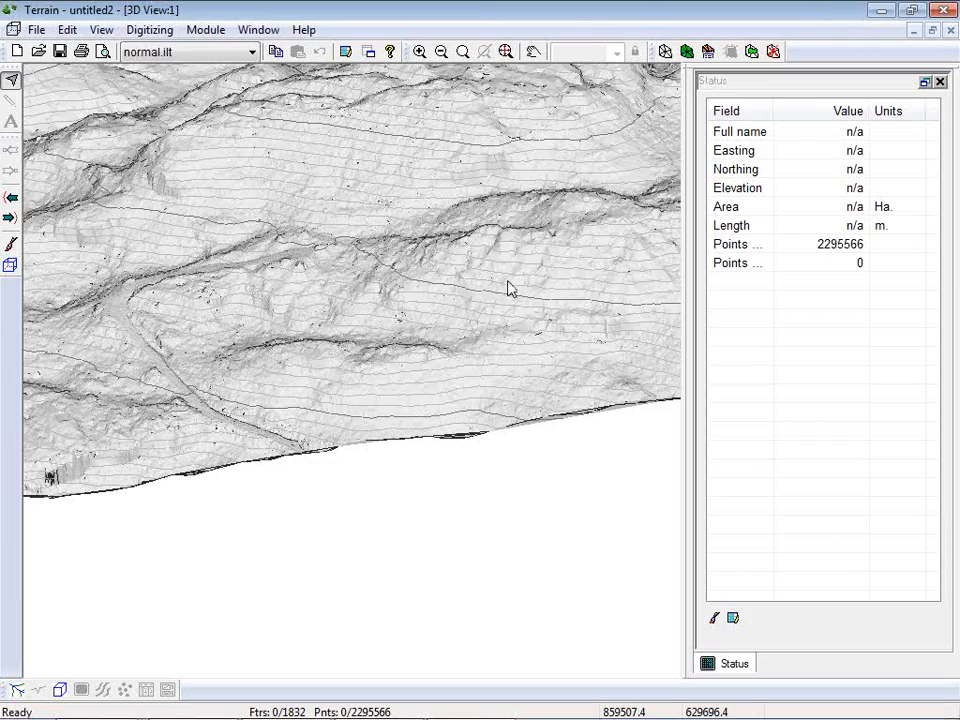
Limit the file list to Softree-Terrain files and open Existing Mainline.ter without saving the current terrain.
click(38, 52)
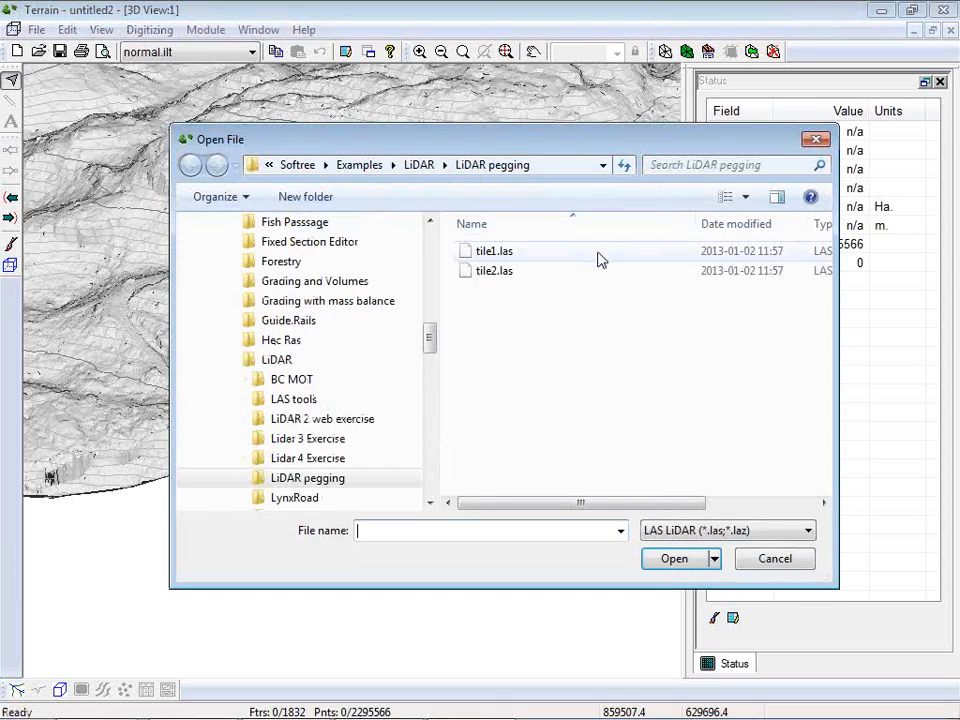
click(730, 530)
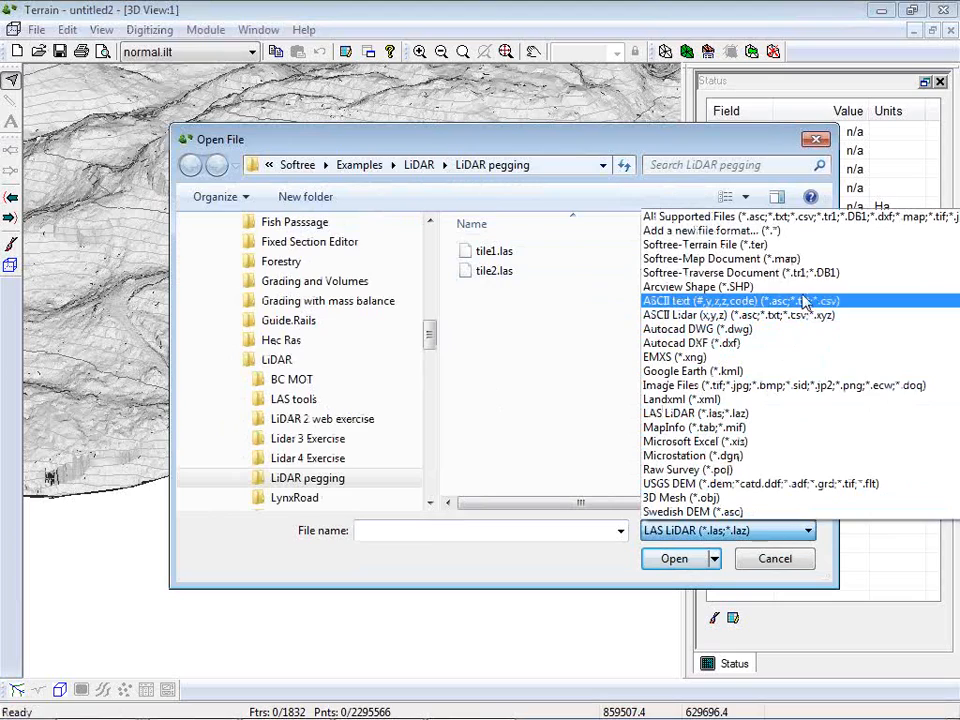
click(775, 245)
click(530, 251)
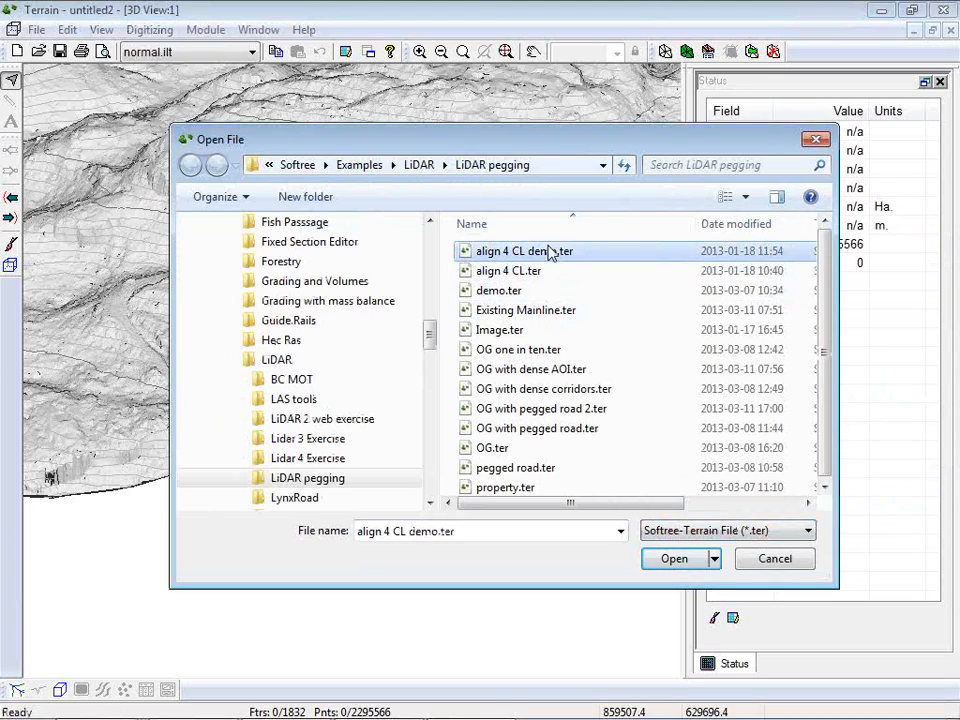
click(515, 274)
click(595, 311)
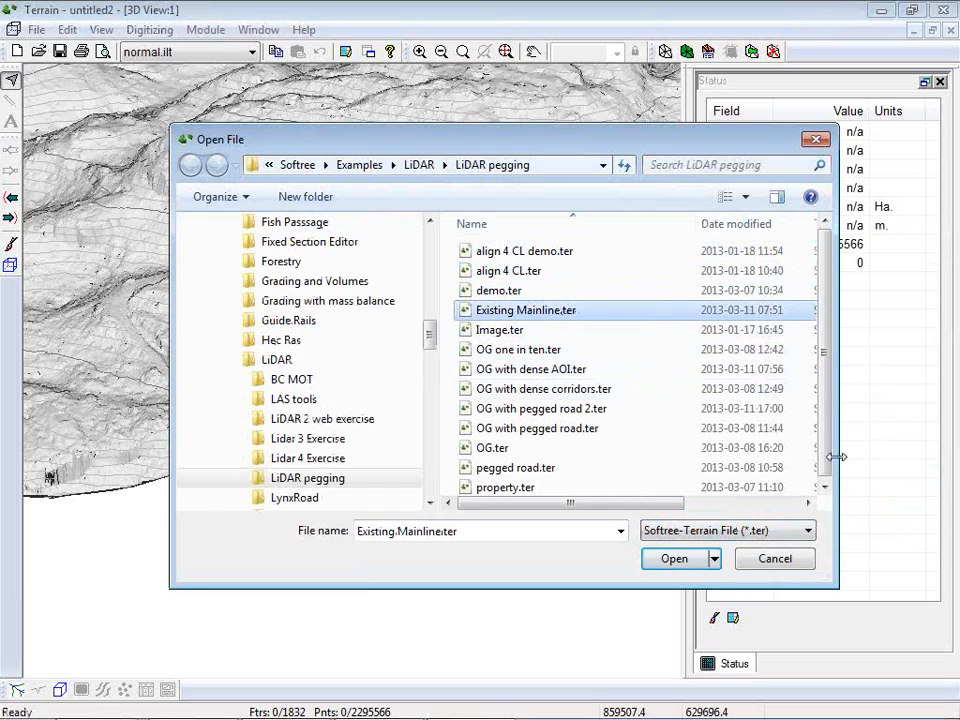
click(671, 557)
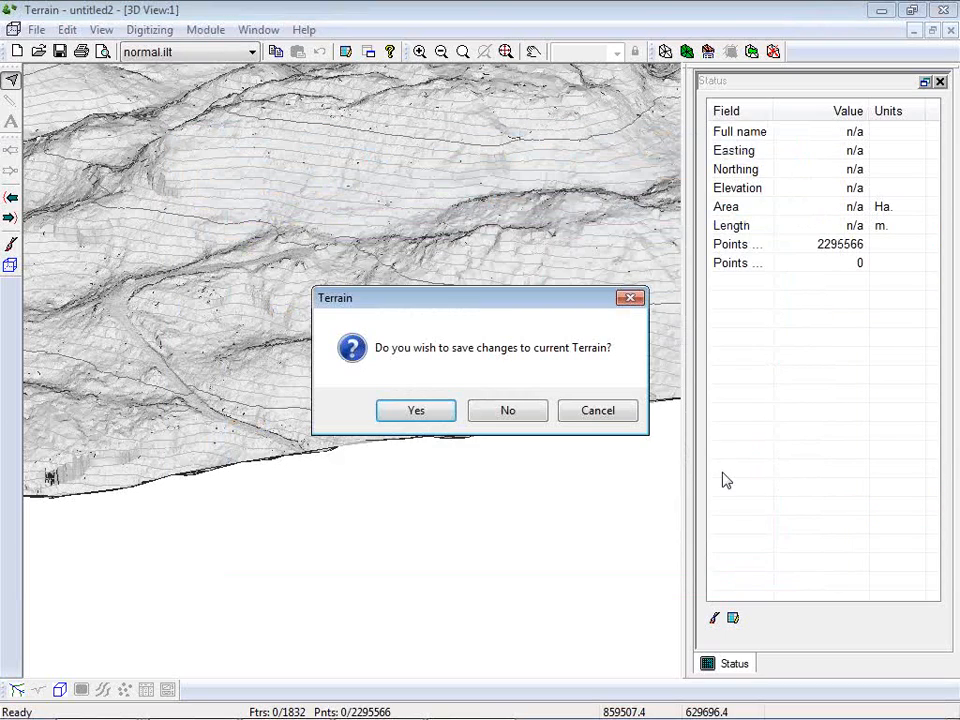
click(509, 411)
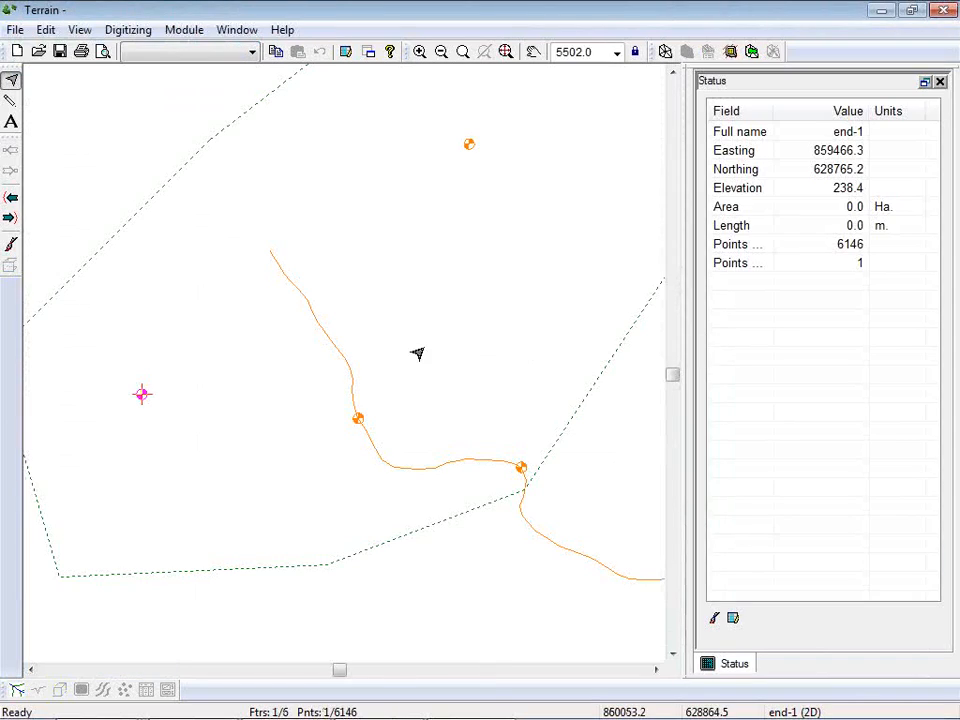
Examine the area-of-interest boundary and the existing road feature in the plan view.
scroll(418, 354, down, 4)
middle_drag(508, 366, 465, 345)
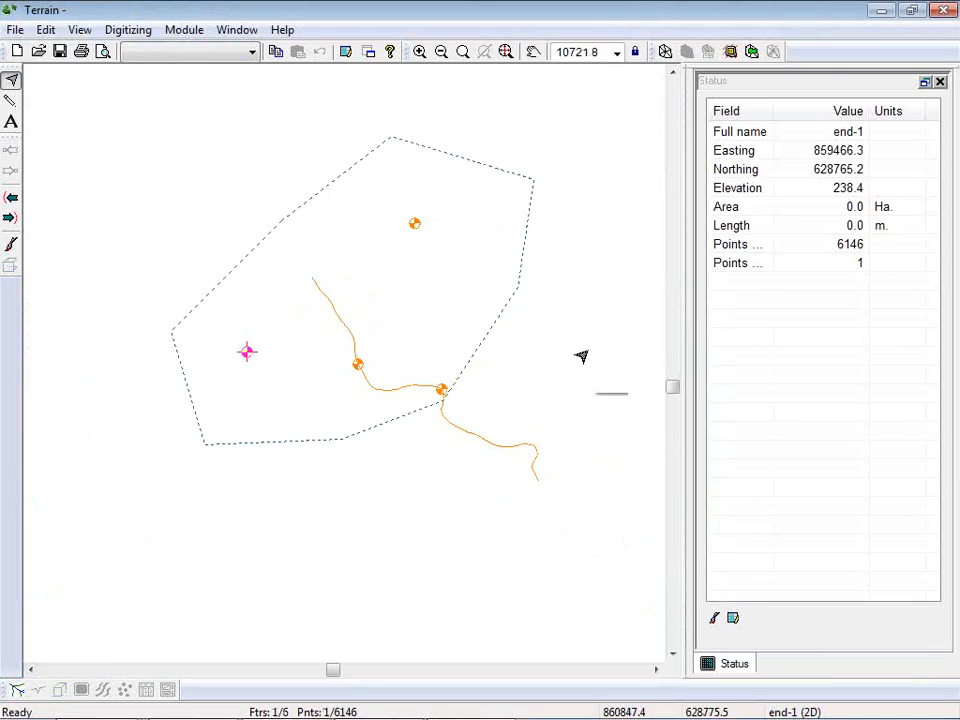
click(171, 331)
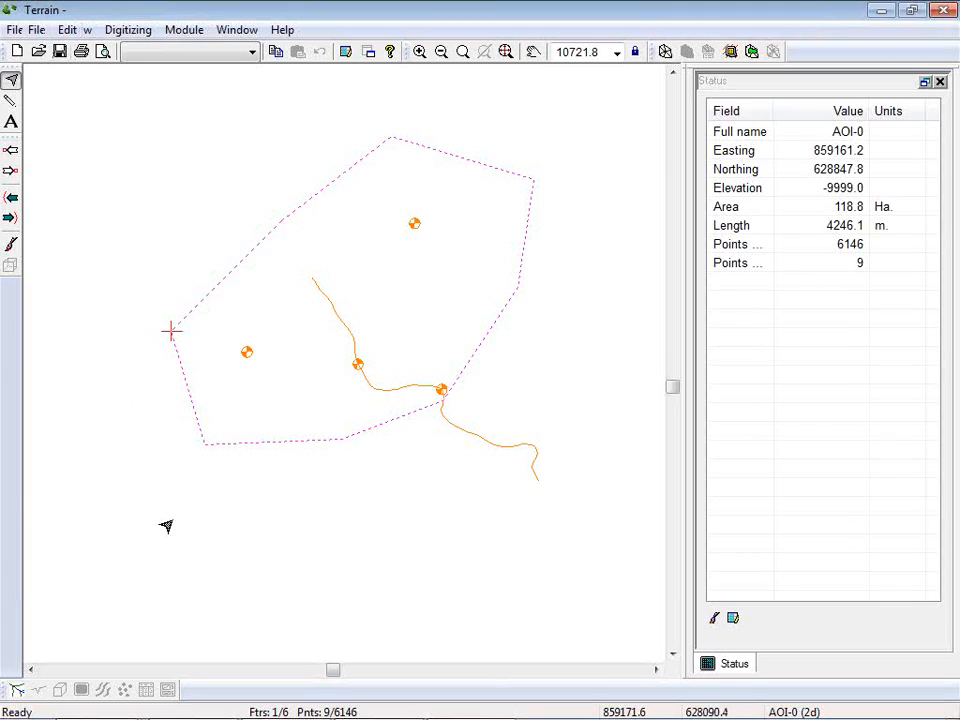
click(396, 385)
click(481, 437)
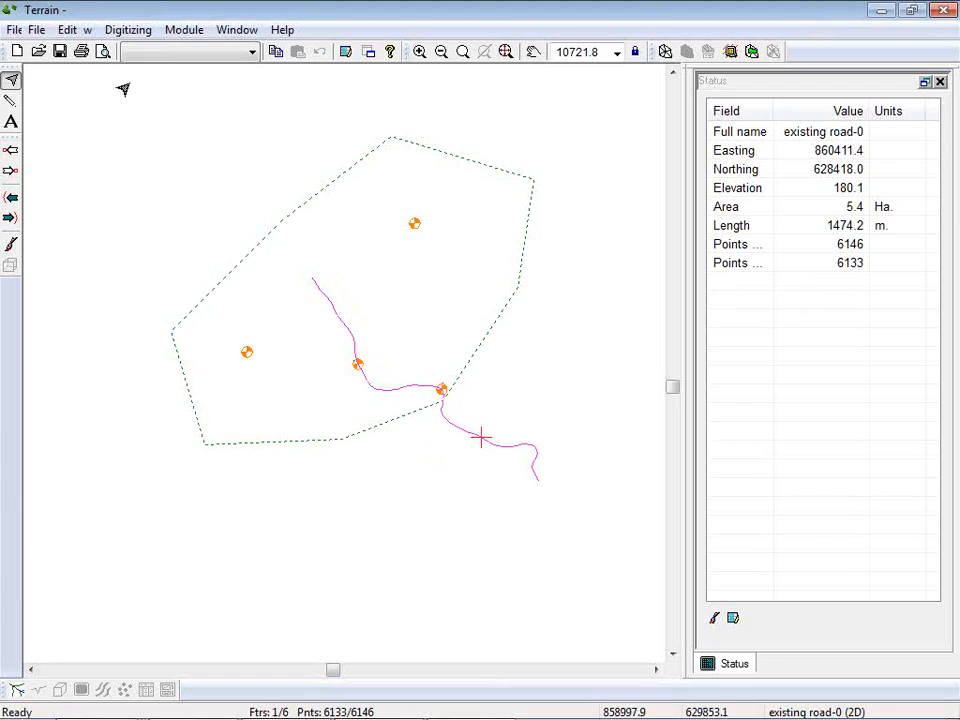
Review the files and file formats available for insertion into the terrain, and leave without inserting any.
click(36, 31)
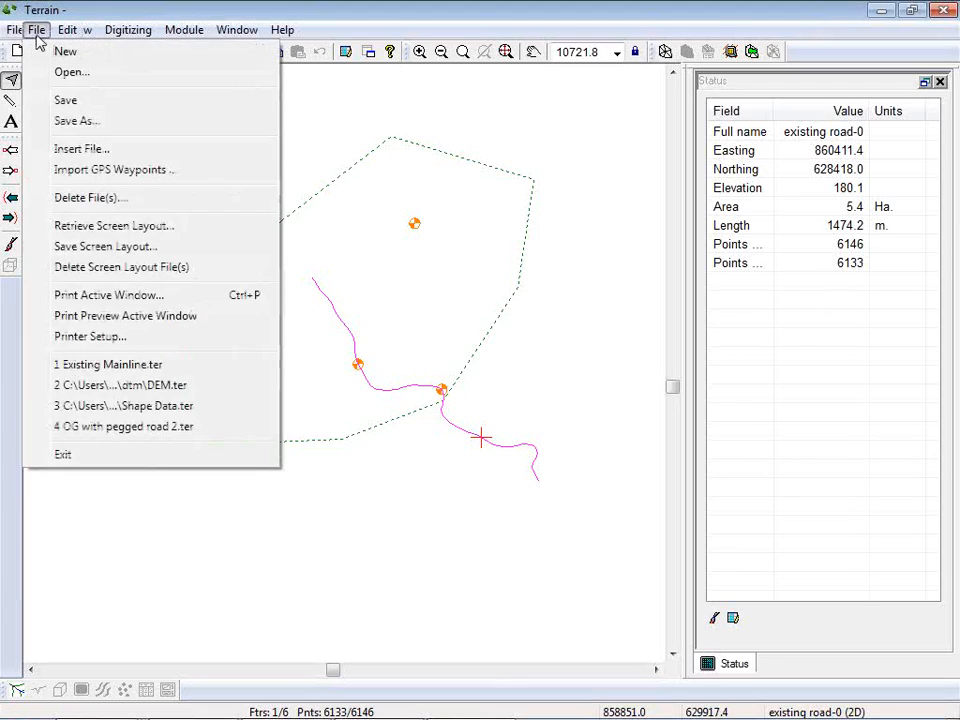
click(78, 149)
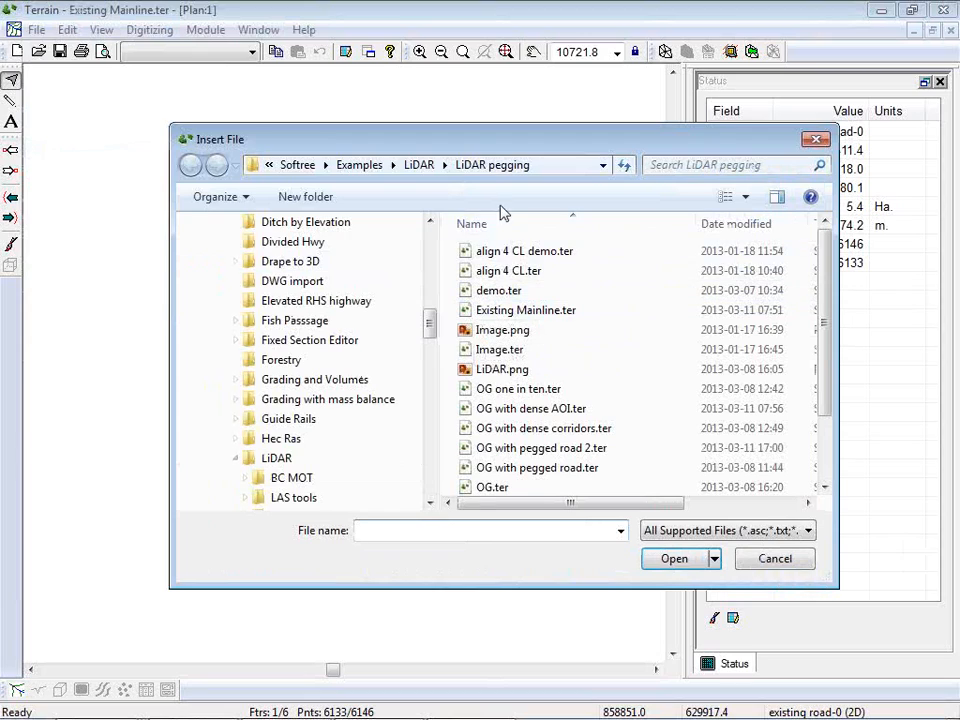
drag(826, 316, 831, 386)
click(793, 531)
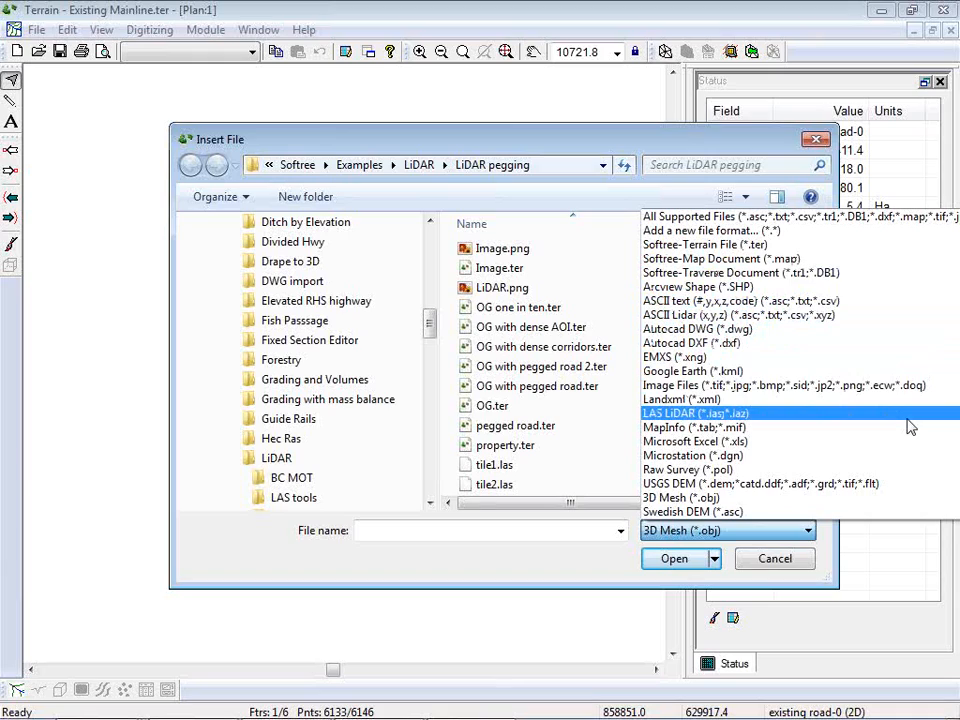
click(785, 563)
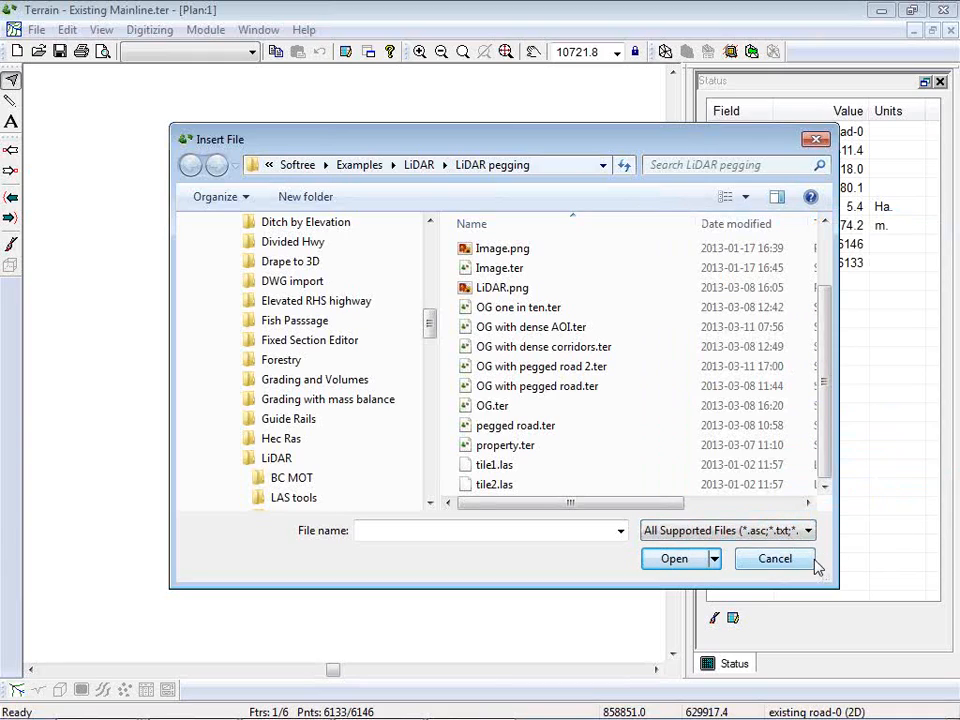
click(778, 563)
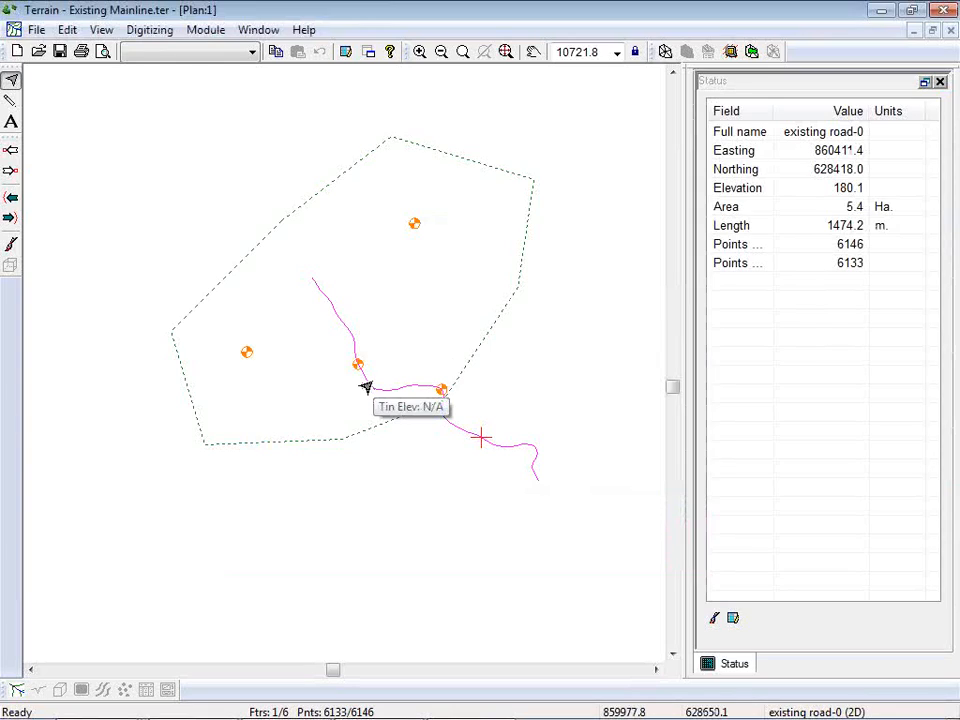
Reshape the AOI boundary by moving the middle vertex of its northwest edge inward to about easting 859788, northing 629225.
click(280, 222)
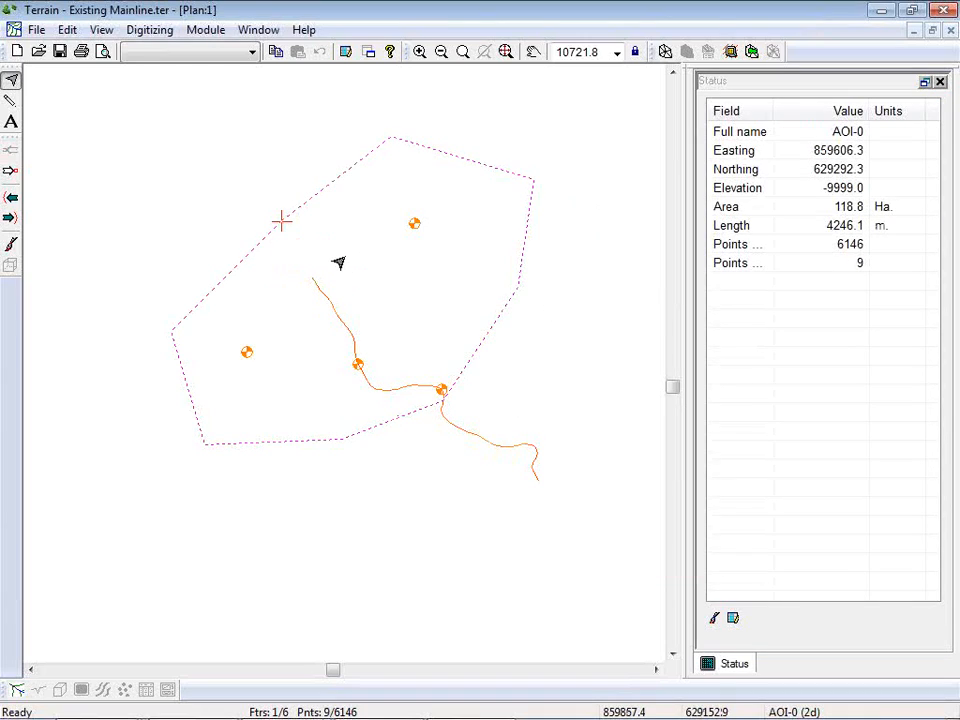
right_click(339, 262)
click(418, 285)
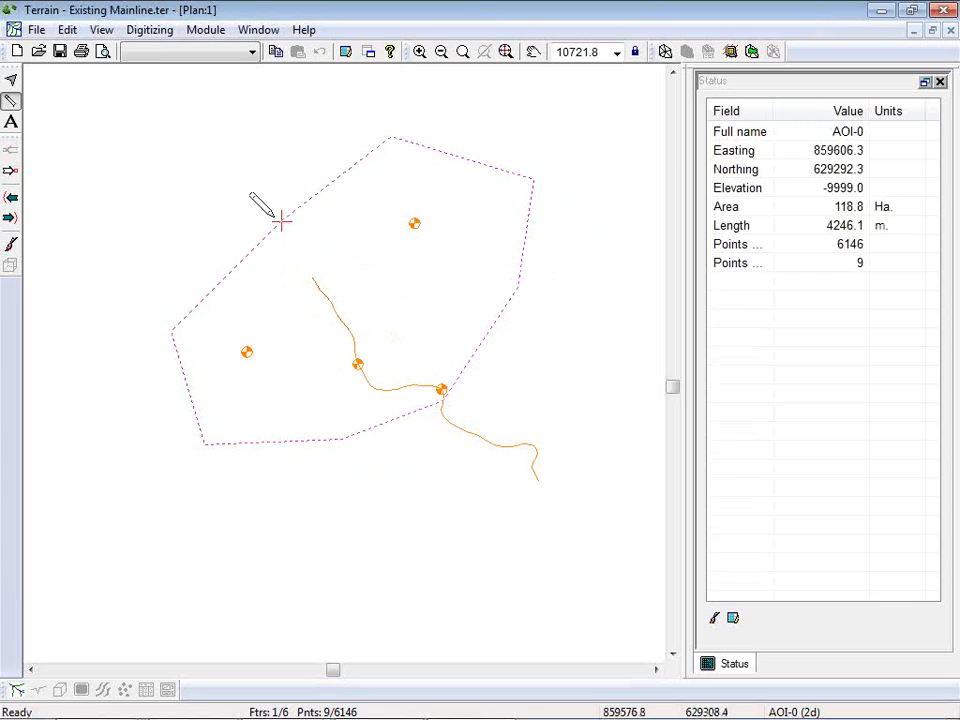
drag(285, 227, 328, 236)
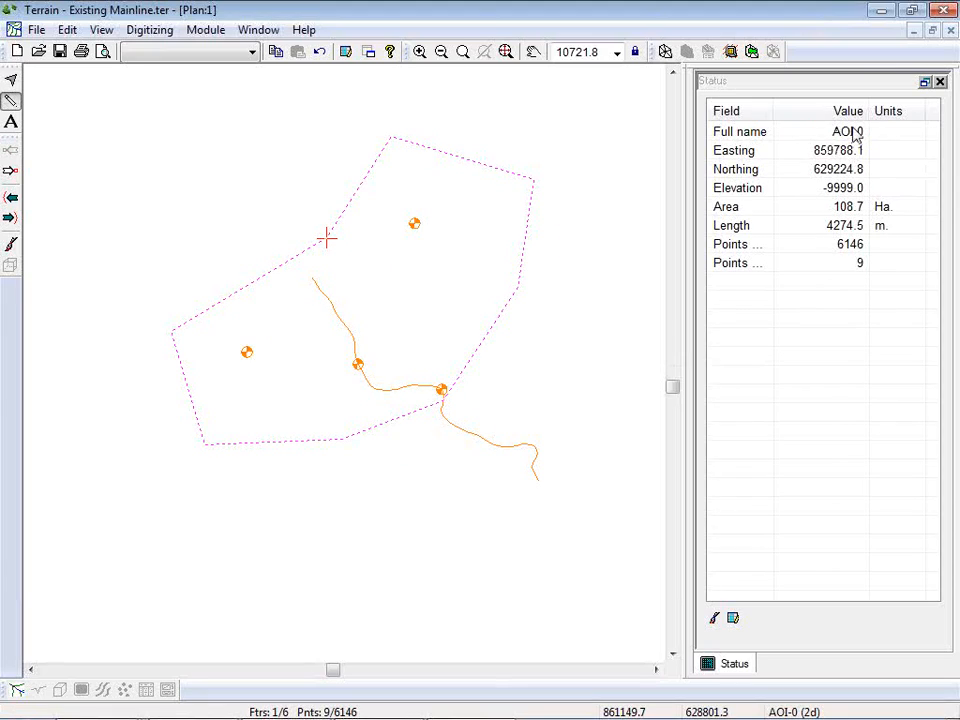
Add Image.ter as a displayed background in the plan window.
click(67, 30)
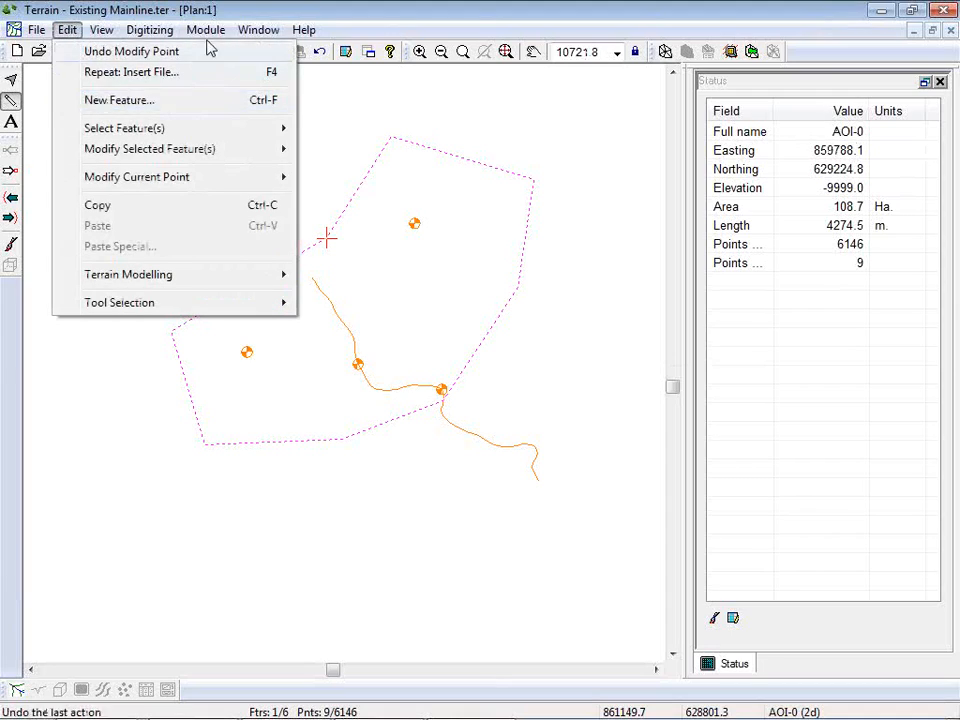
click(249, 12)
right_click(216, 233)
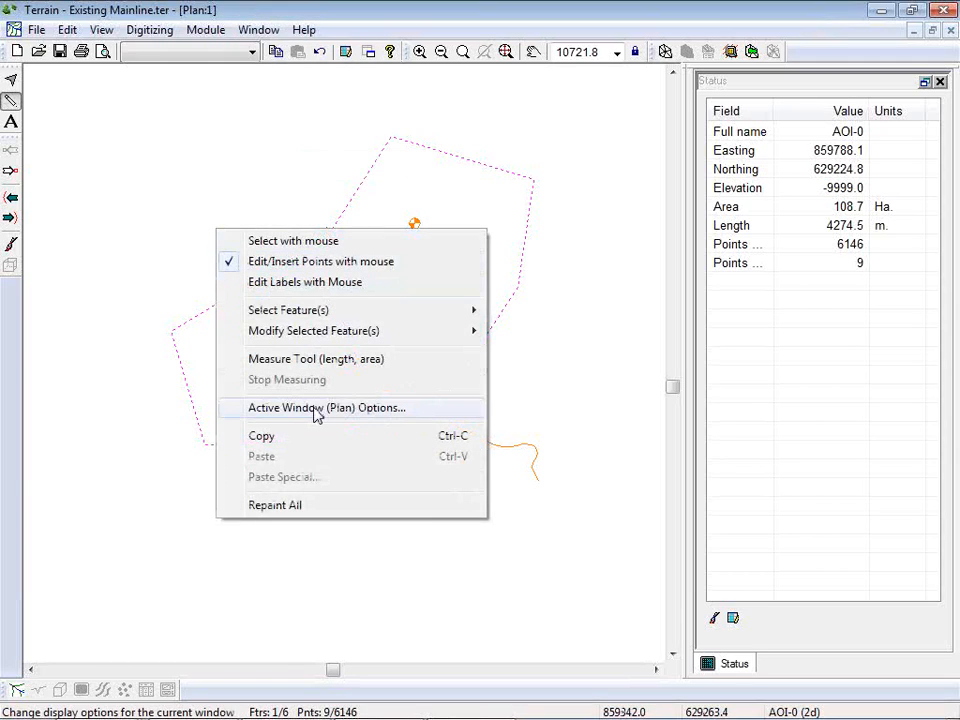
click(316, 408)
click(634, 186)
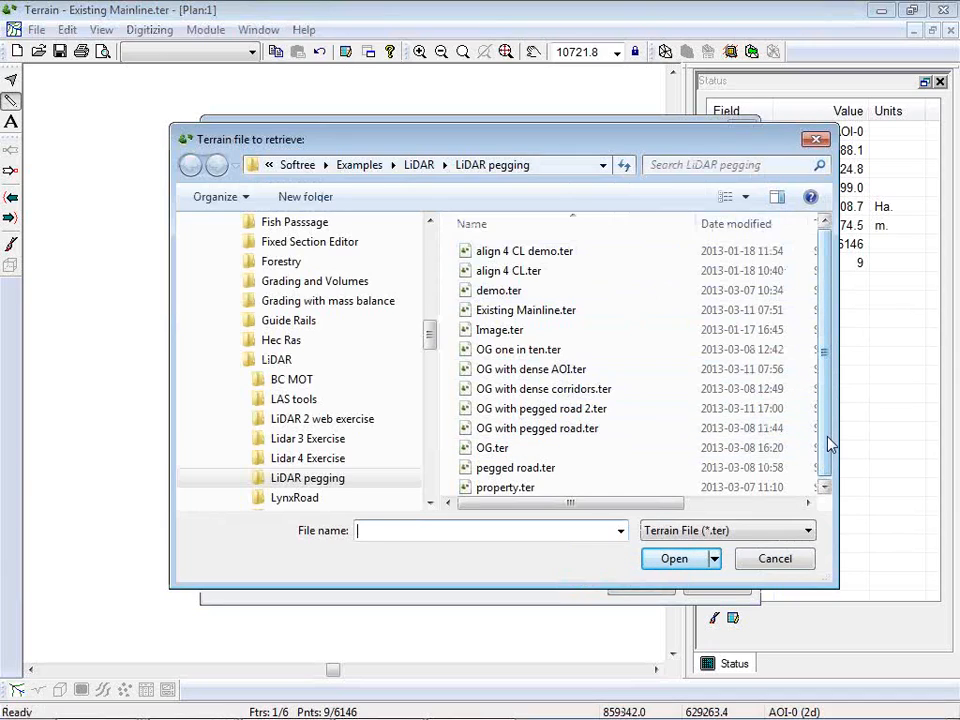
click(483, 334)
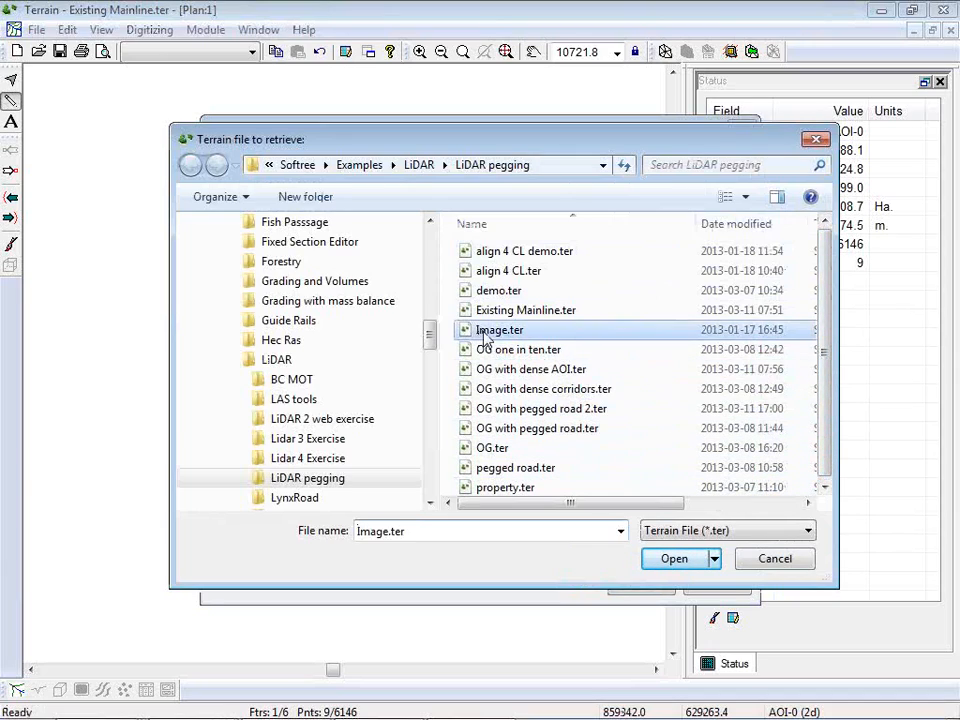
click(675, 559)
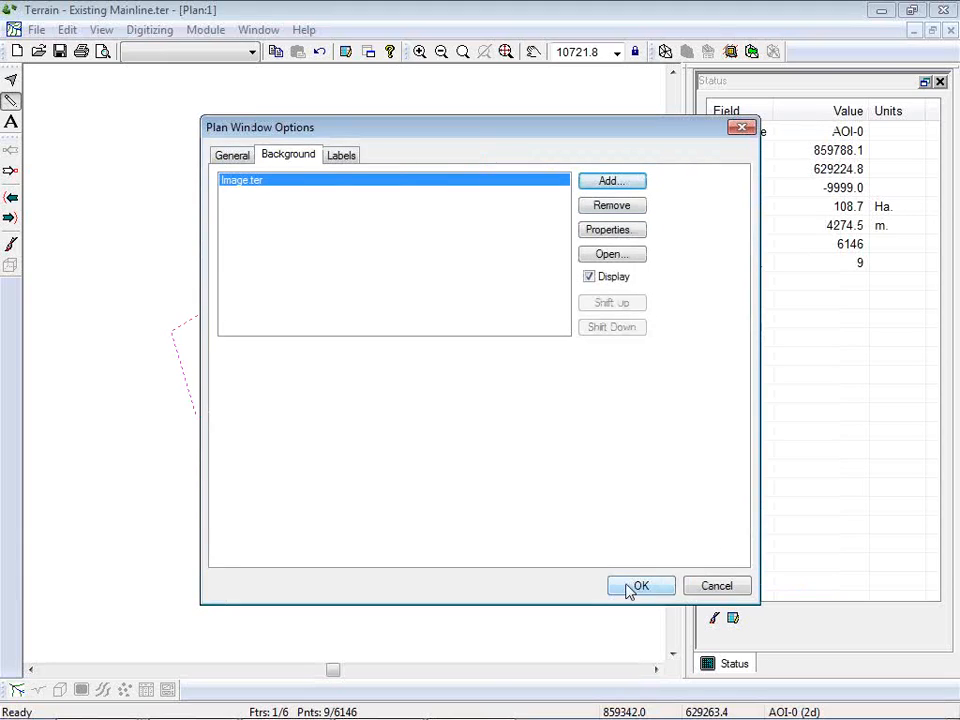
click(634, 591)
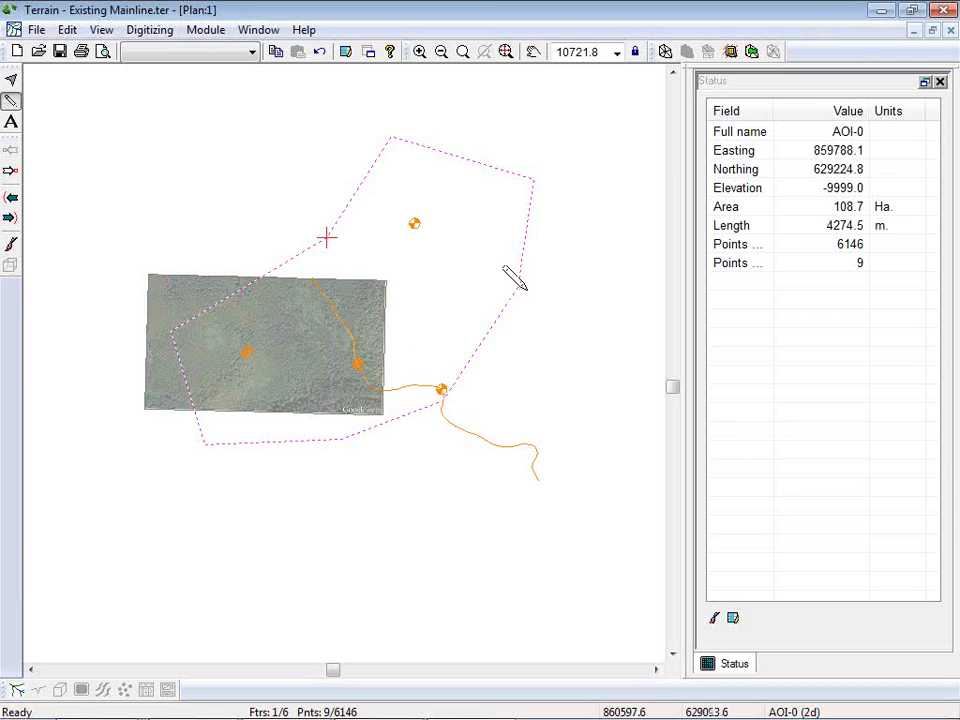
Create a new displayed, connected feature named AOI 2, with mouse as the creation method.
click(68, 30)
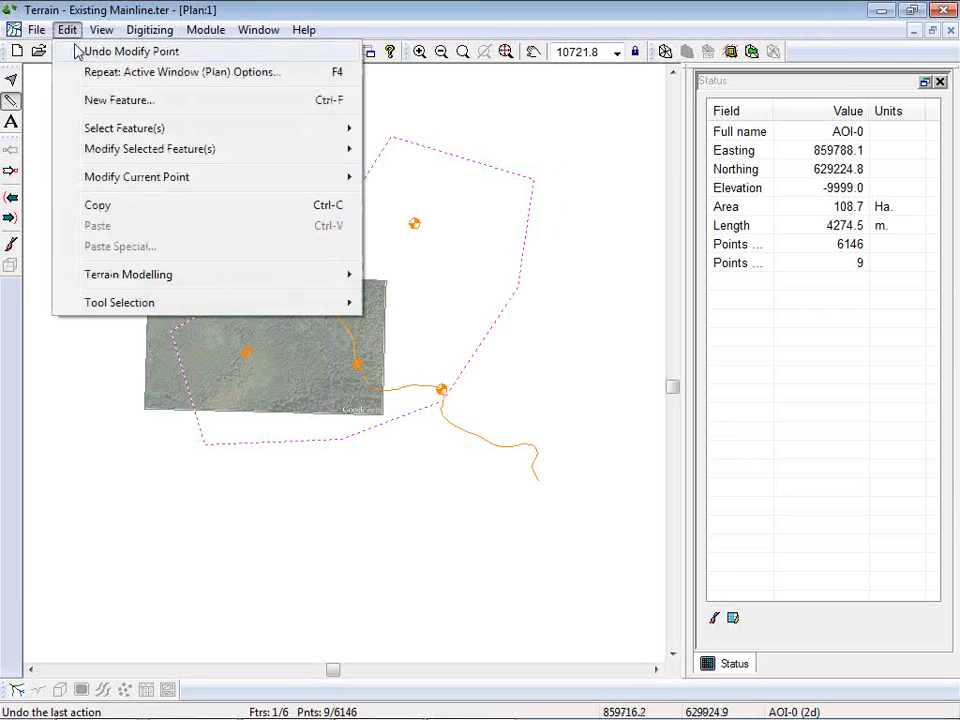
click(109, 100)
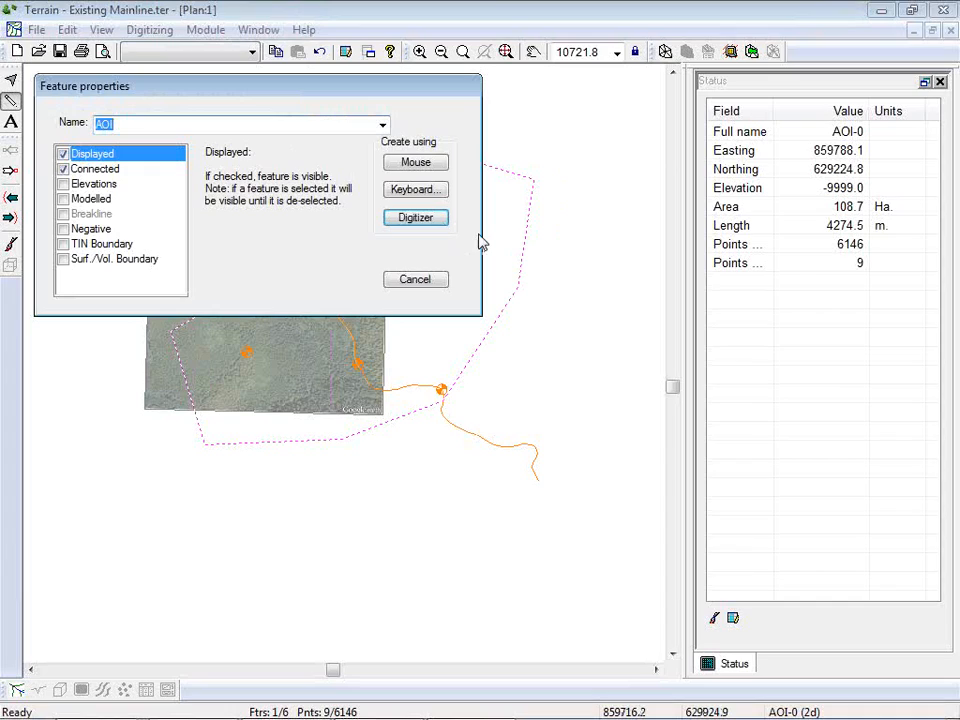
click(159, 129)
text(2)
click(431, 164)
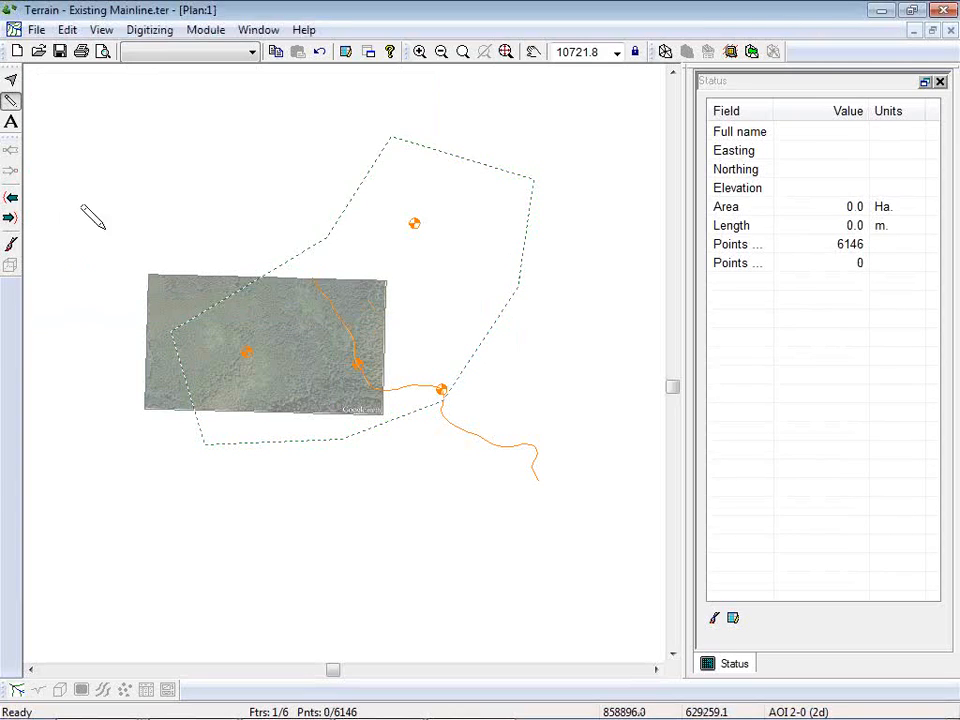
Draw AOI 2 around the four corners of the background image, about 53 ha, and close it into a polygon.
click(150, 268)
click(390, 281)
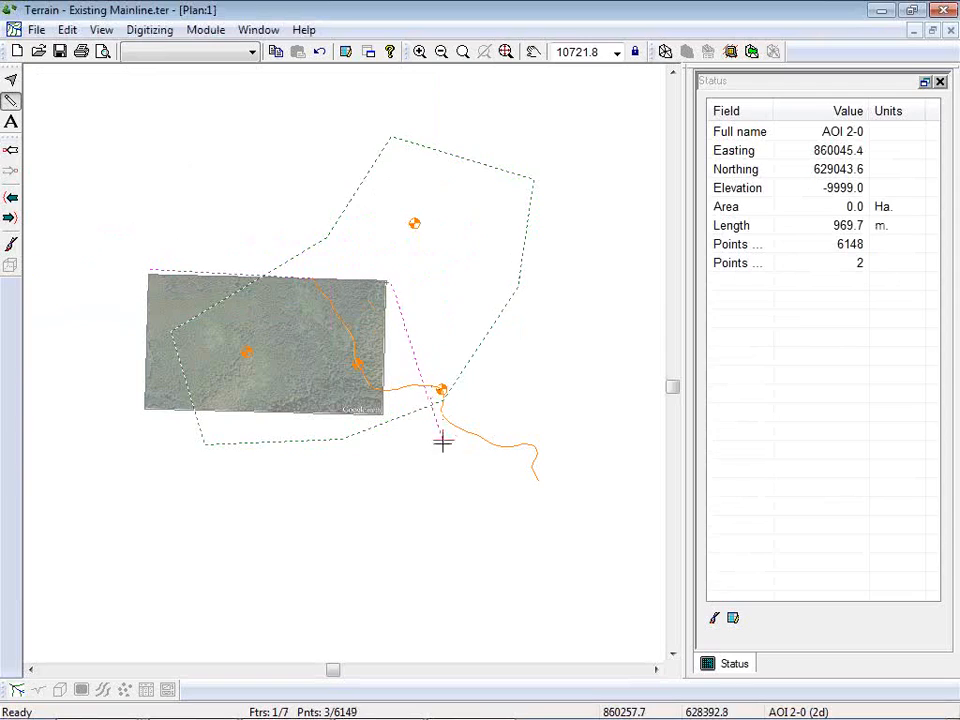
click(380, 425)
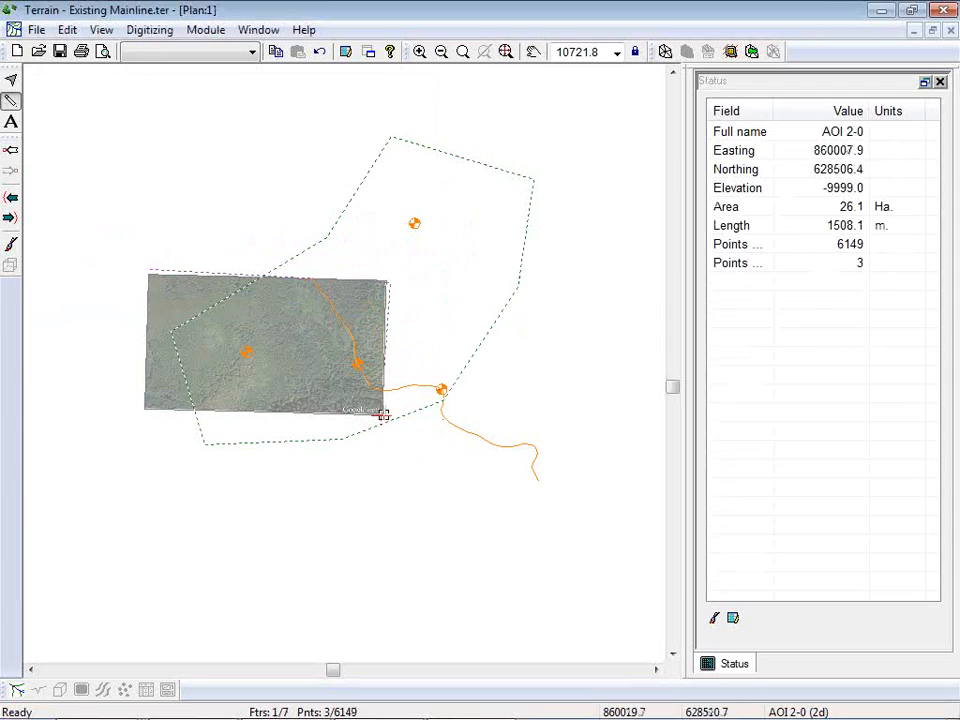
double_click(143, 409)
right_click(82, 372)
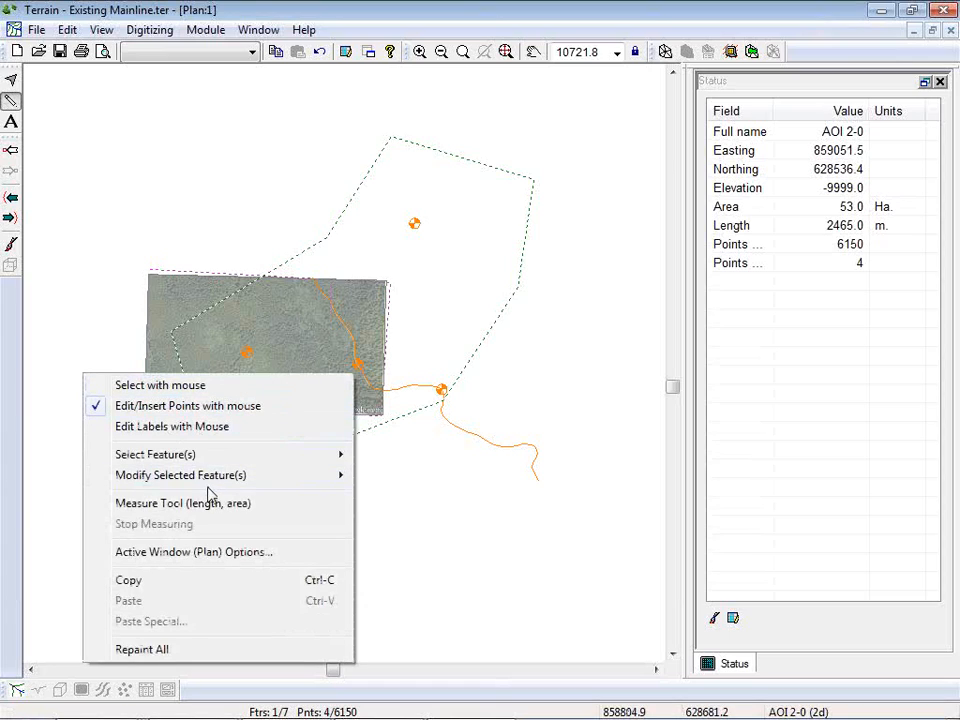
mouse_move(190, 454)
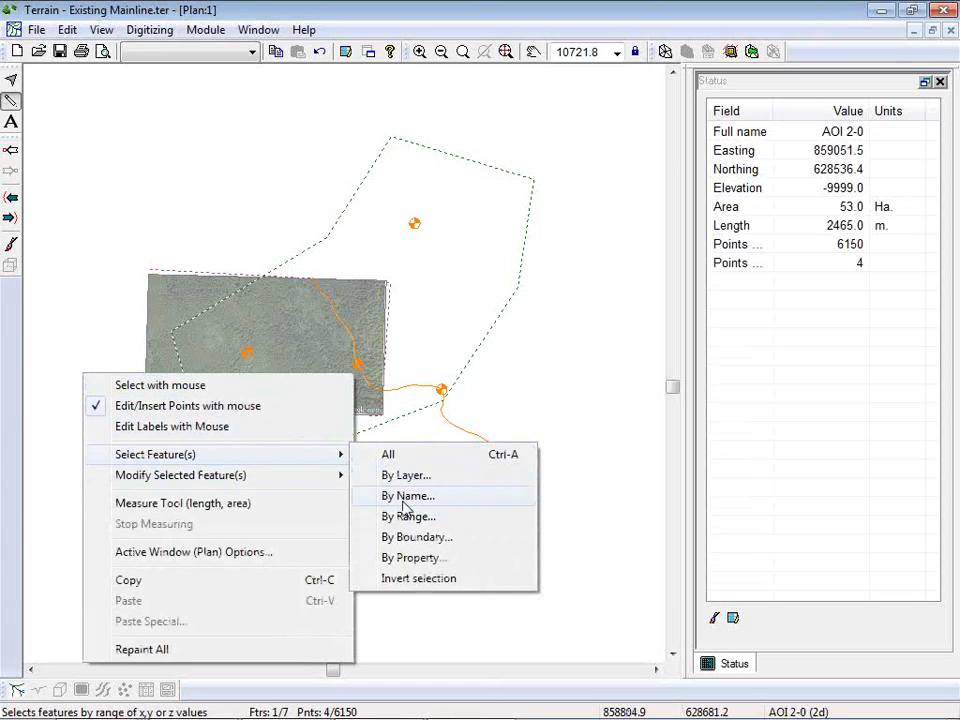
mouse_move(311, 478)
click(415, 124)
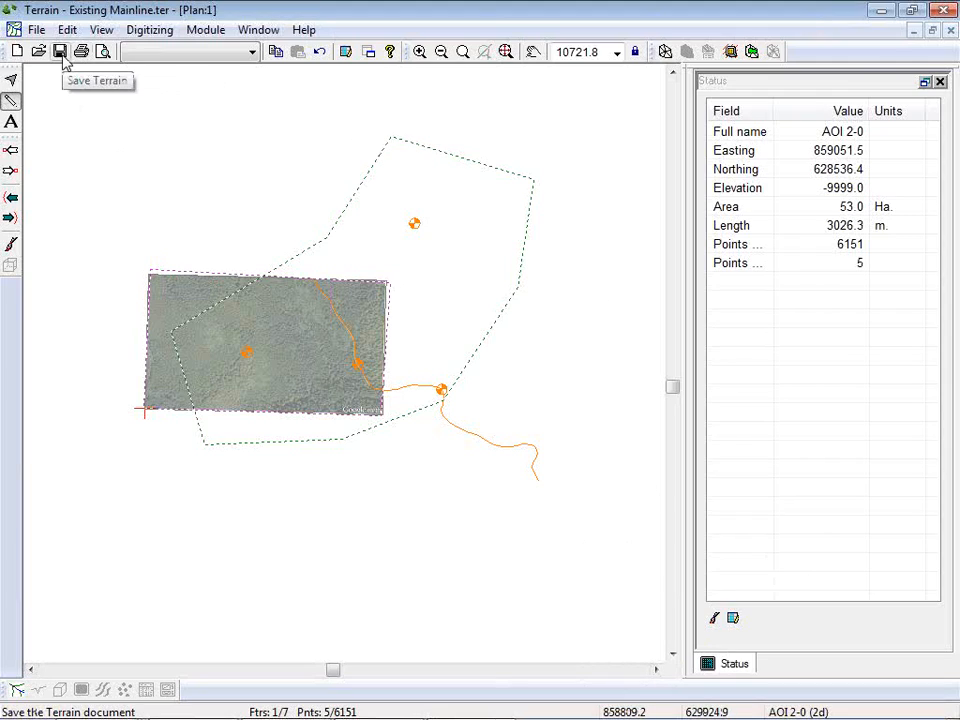
Insert both LiDAR tiles, tile1.las and tile2.las, from the LiDAR pegging folder into the current terrain.
click(36, 29)
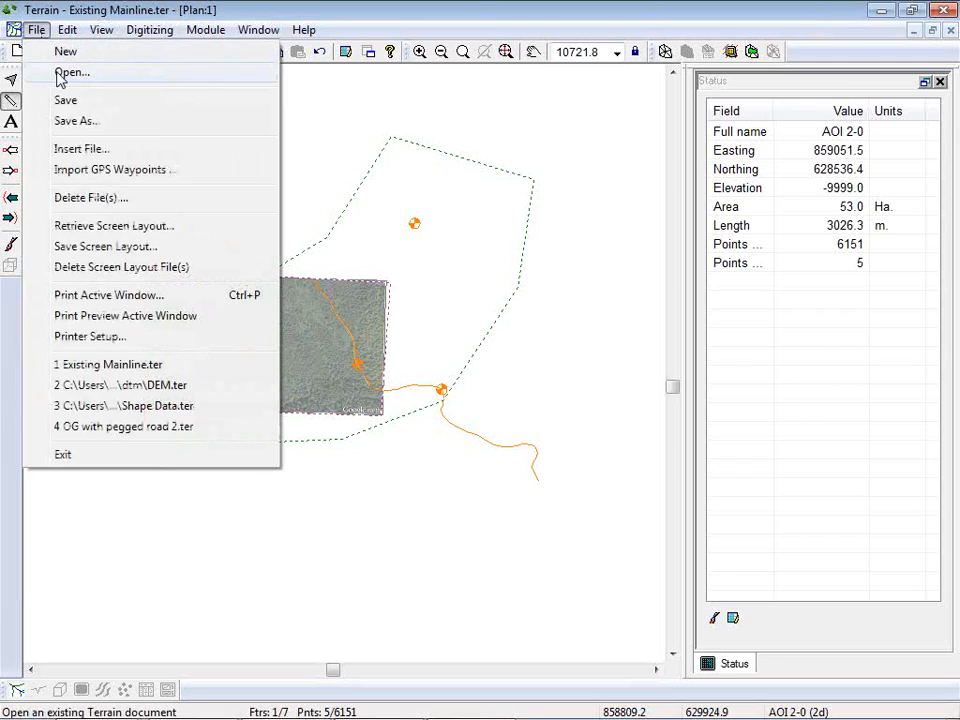
click(79, 150)
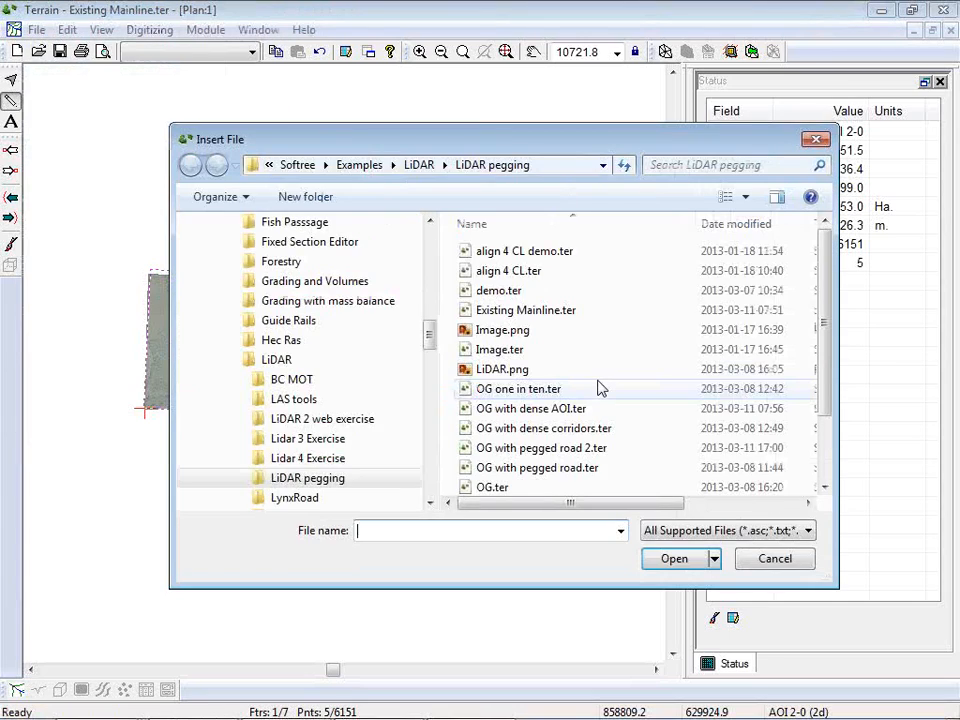
drag(816, 326, 831, 422)
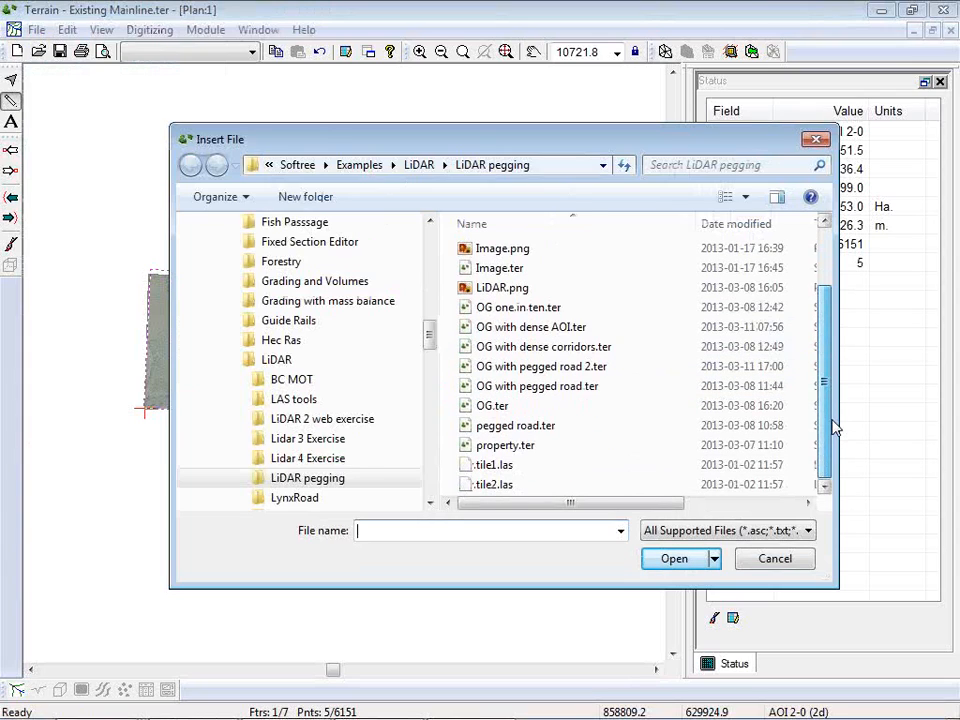
click(501, 468)
click(512, 486)
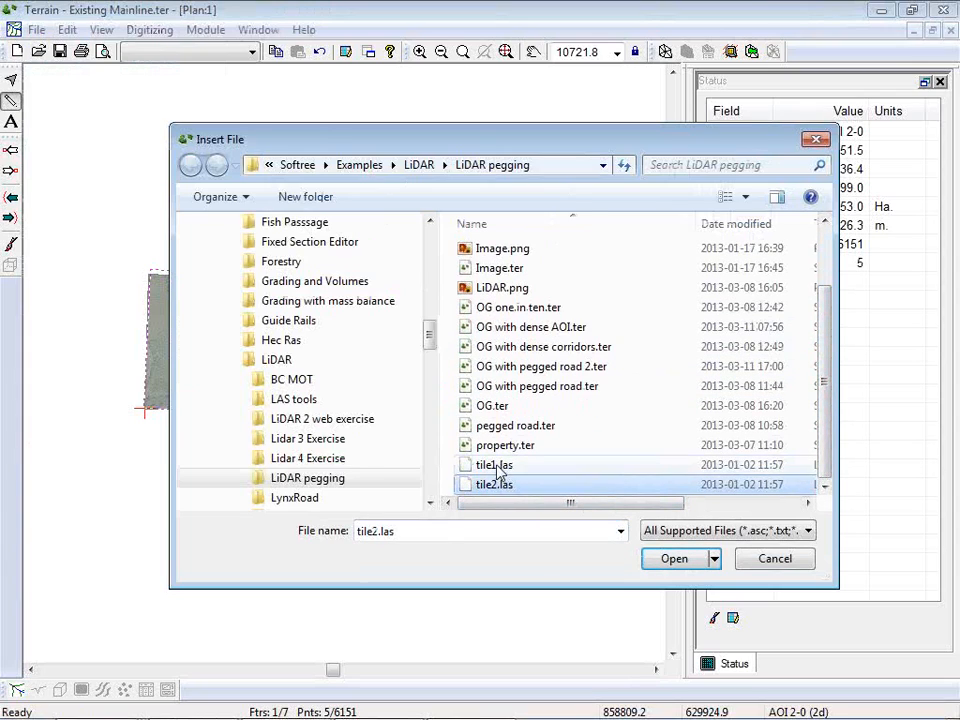
shift+click(560, 465)
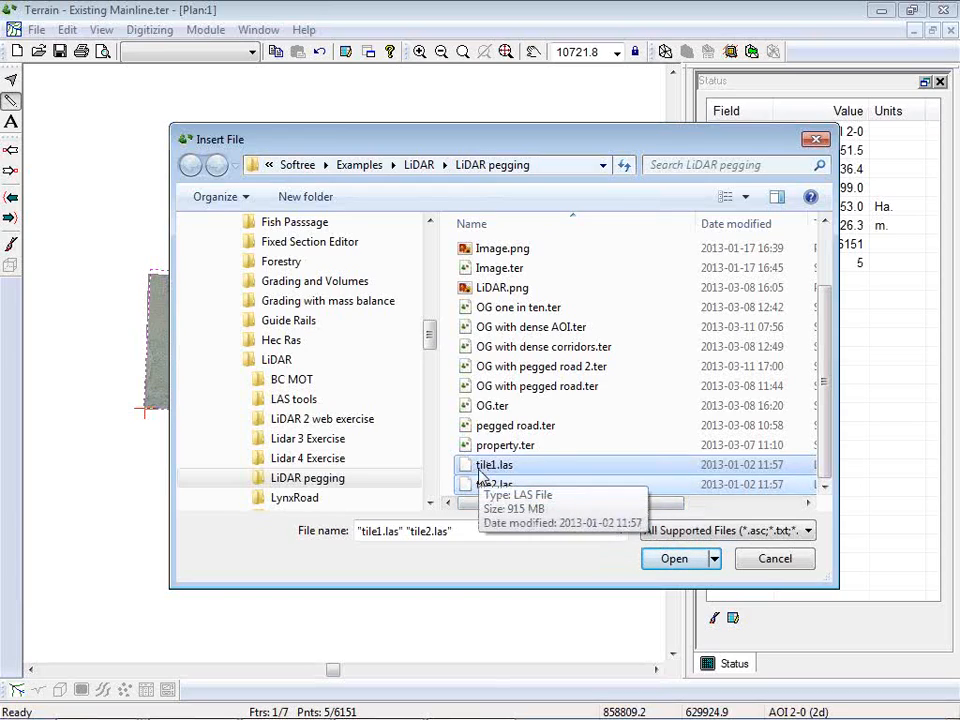
click(676, 560)
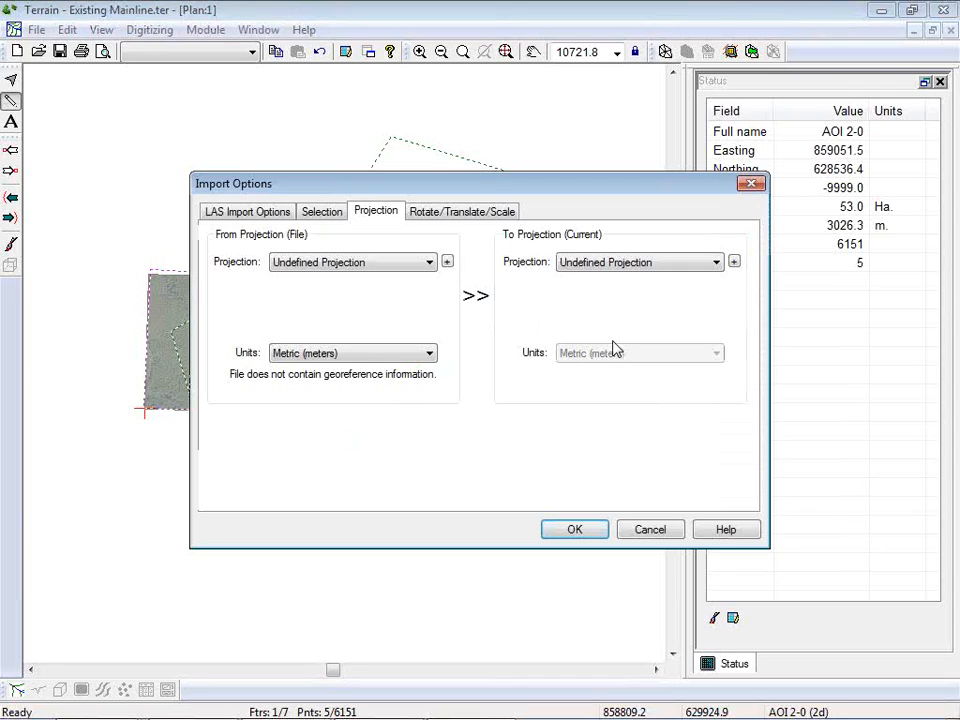
Check the LAS point classification and thin the Default region by setting its number of skipped points to 9.
click(240, 210)
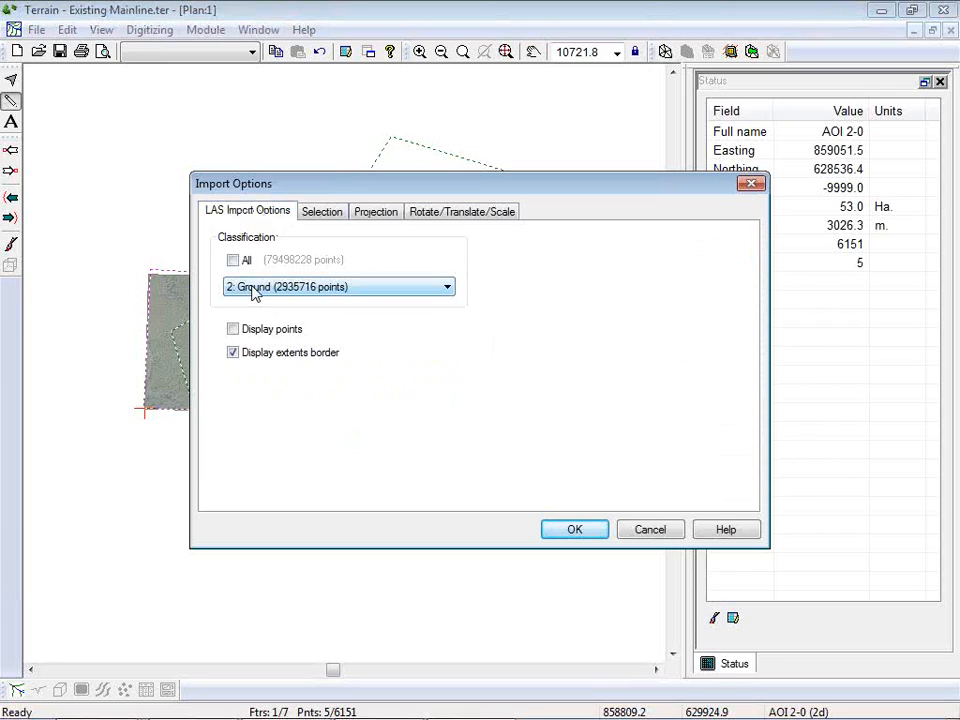
click(322, 212)
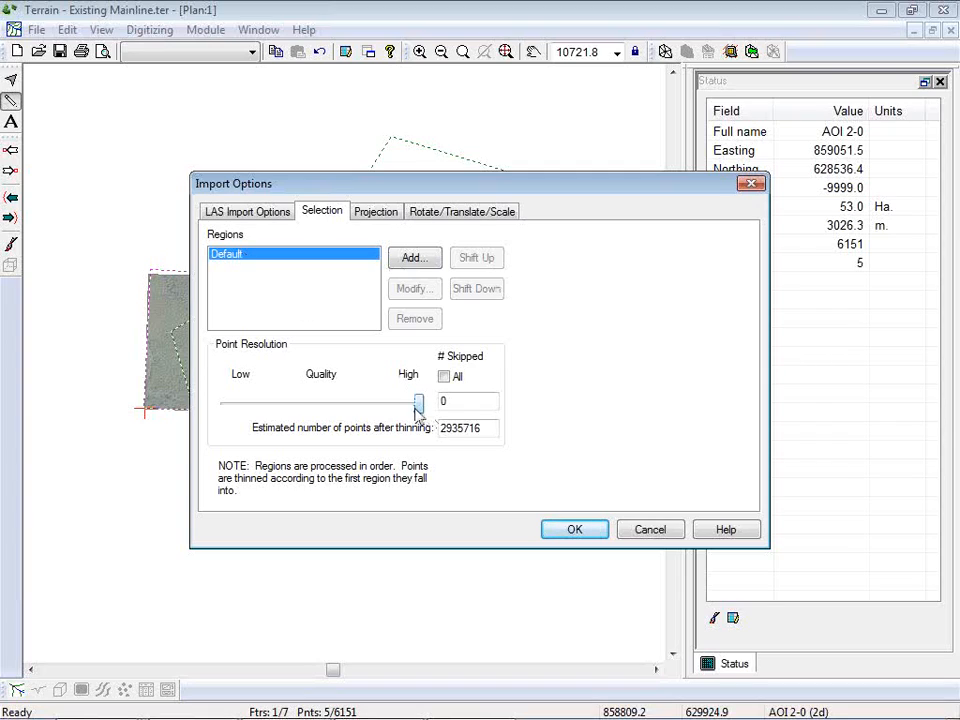
drag(418, 404, 305, 408)
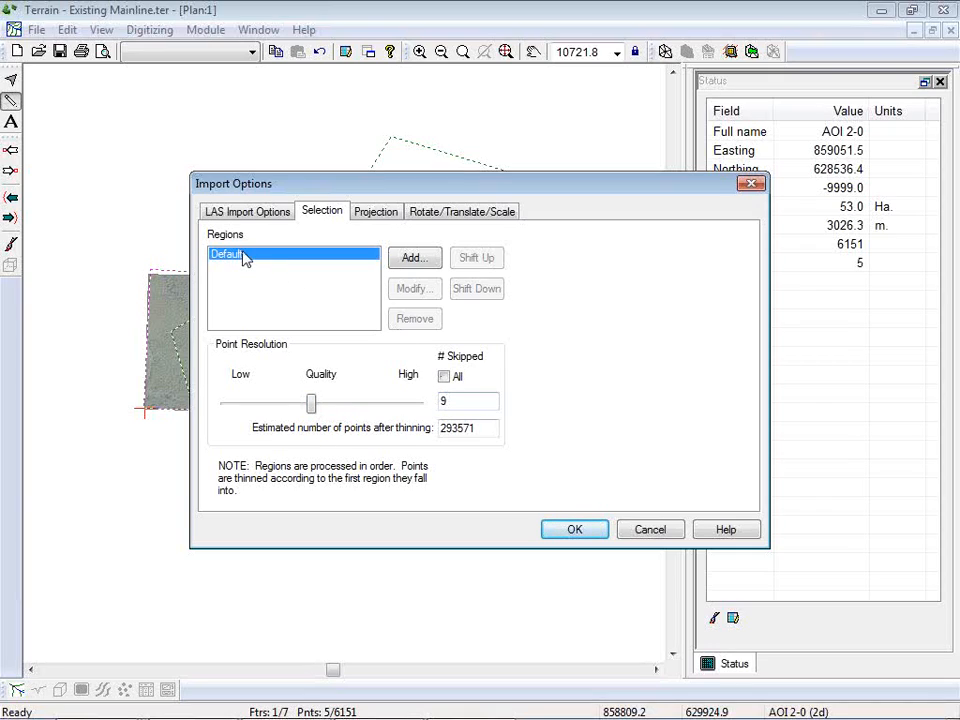
Add a corridor filtering region along the feature existing road-0 with a corridor width of 100.0.
click(414, 262)
click(411, 266)
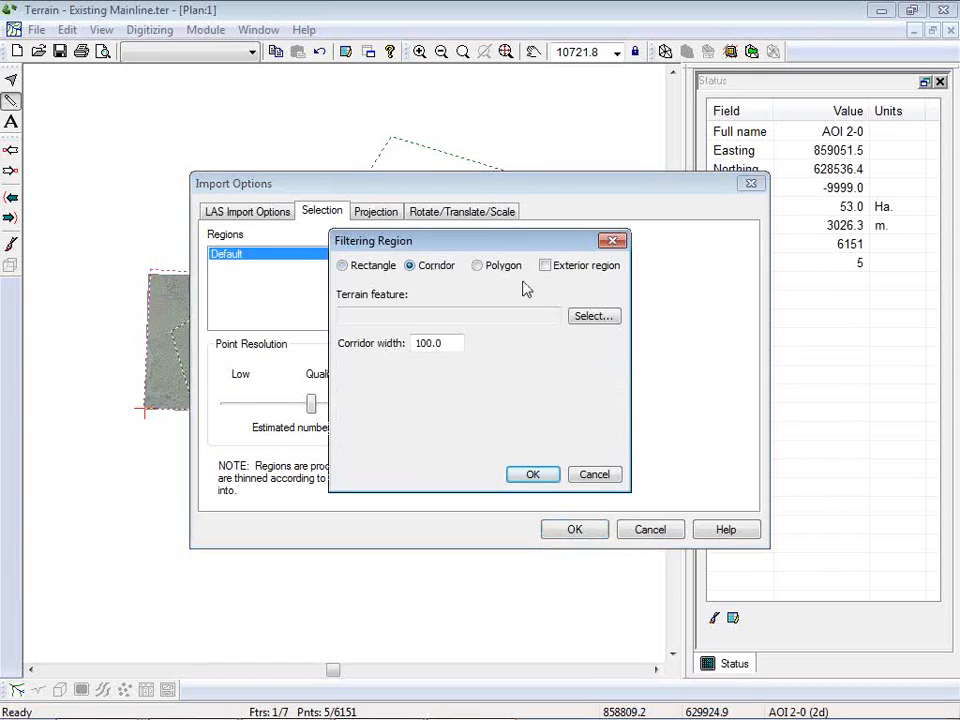
click(592, 317)
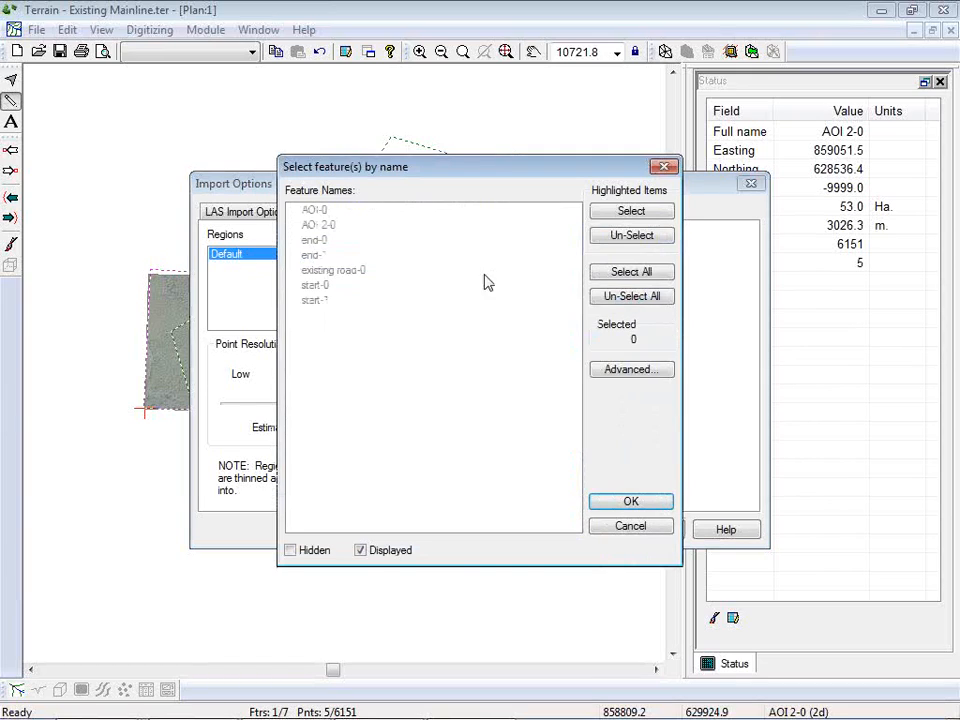
click(334, 272)
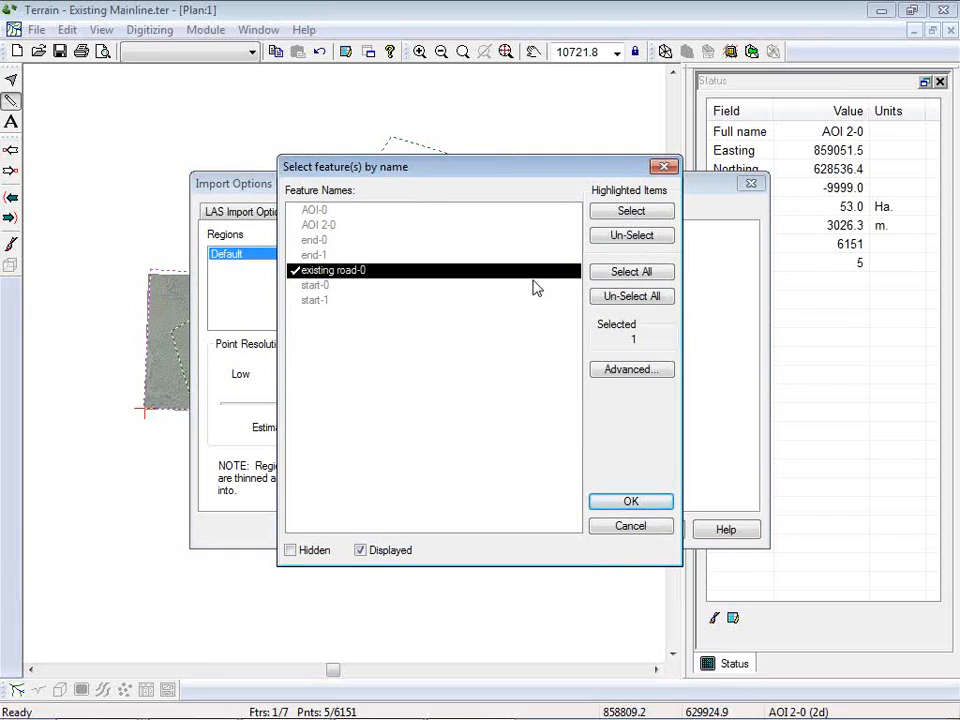
click(641, 505)
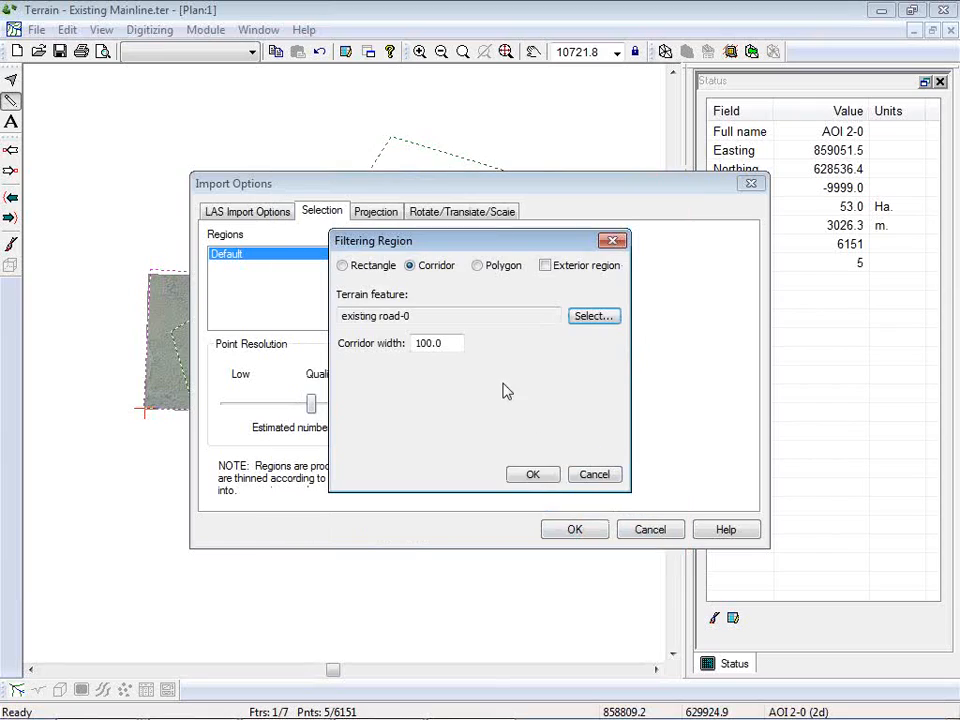
double_click(452, 343)
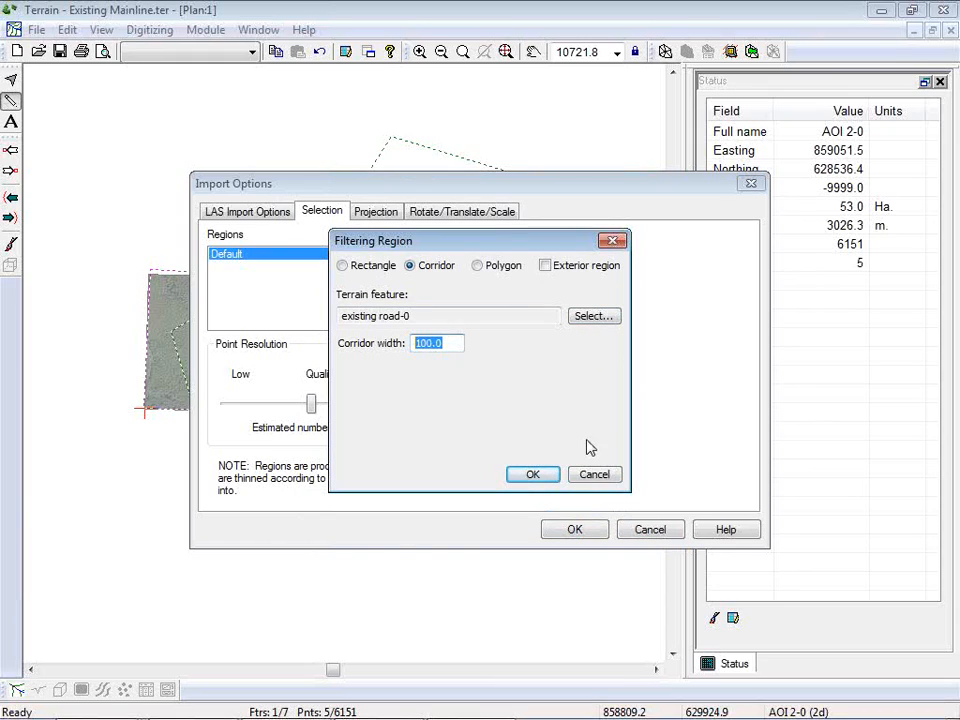
click(534, 475)
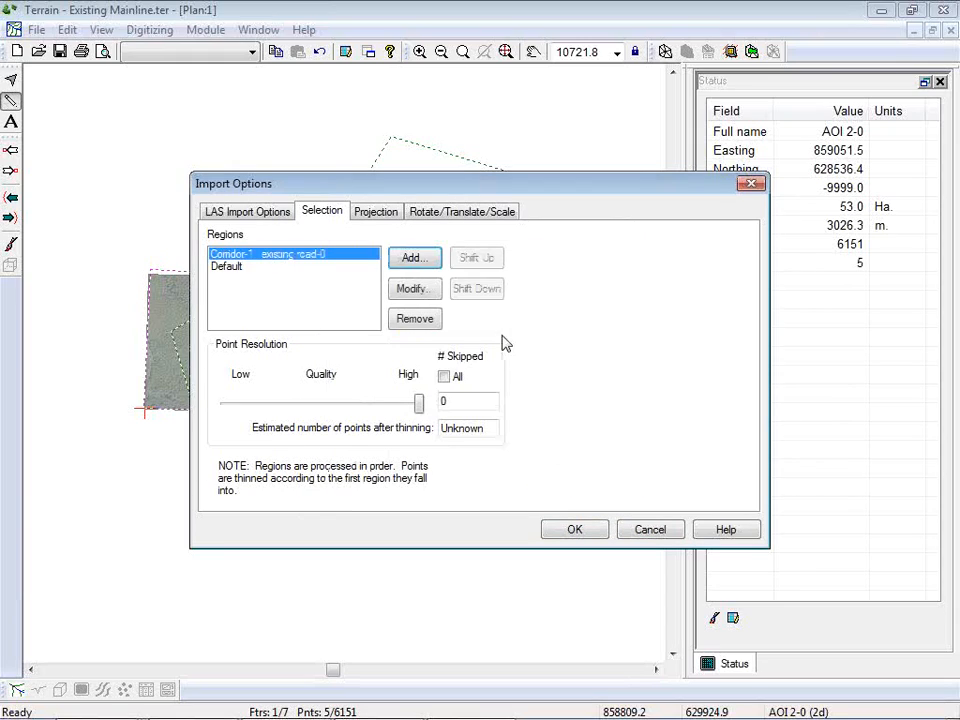
Add a polygon filtering region based on the feature AOI-0, without the exterior region option.
click(413, 260)
click(500, 267)
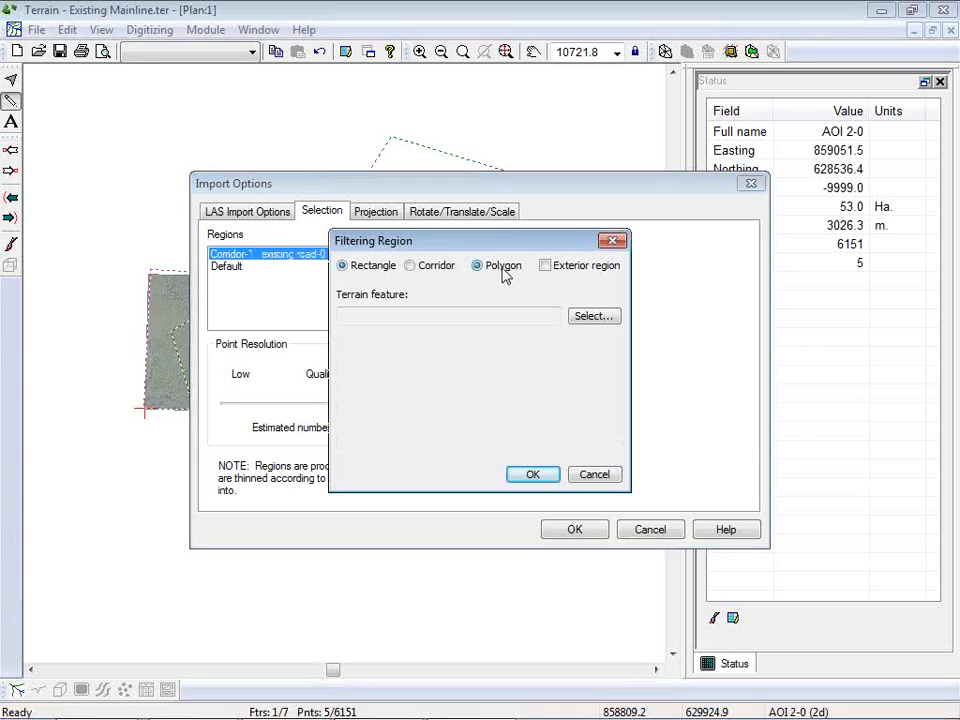
click(592, 317)
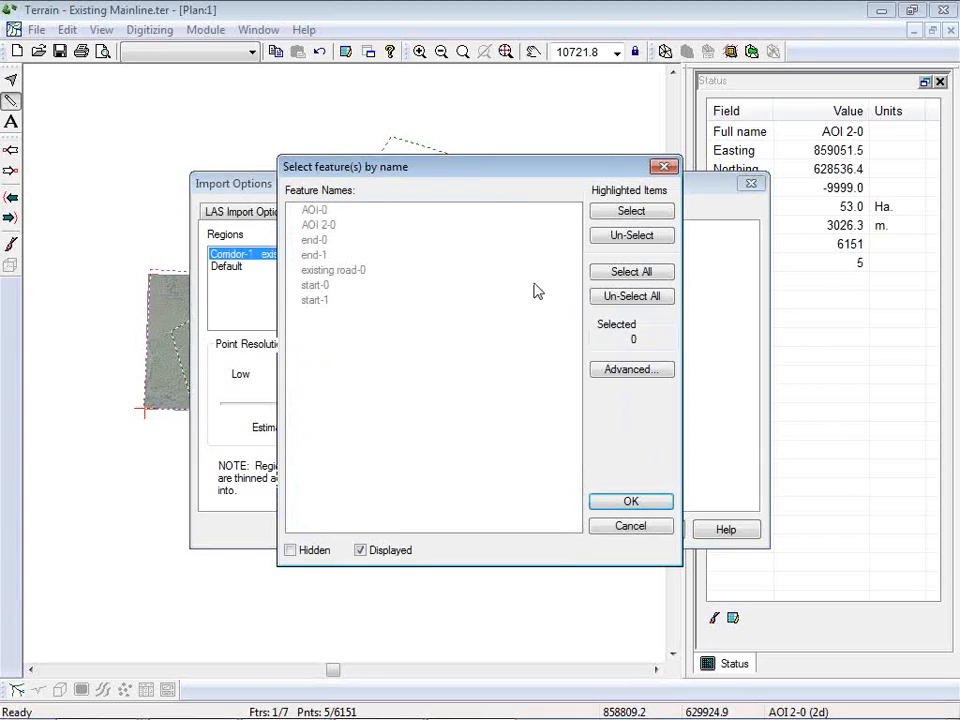
click(314, 211)
click(314, 211)
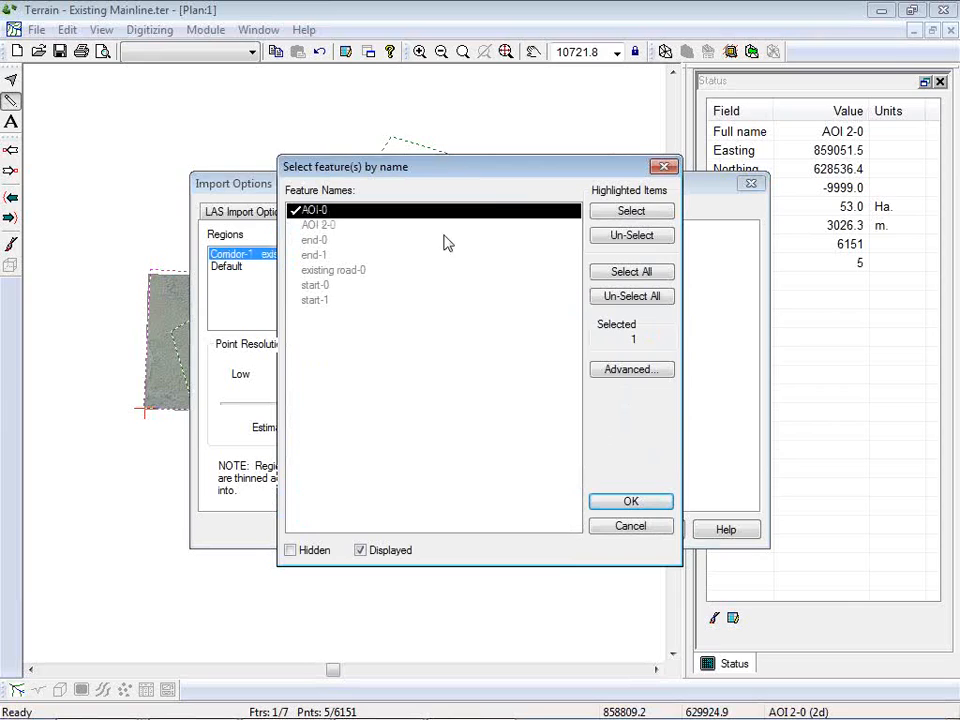
click(634, 503)
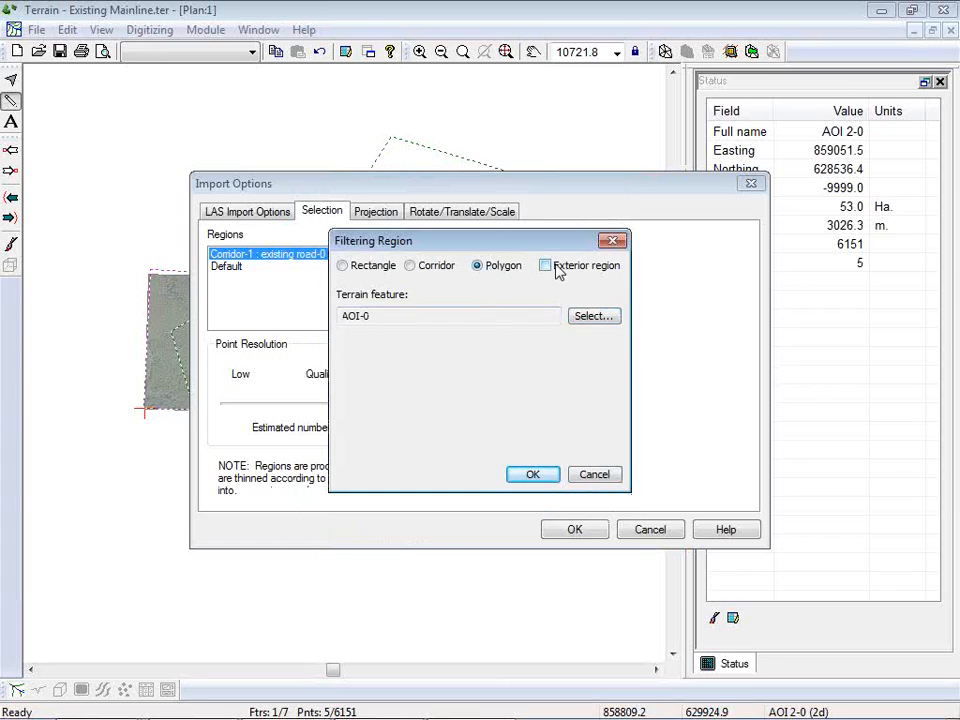
click(531, 477)
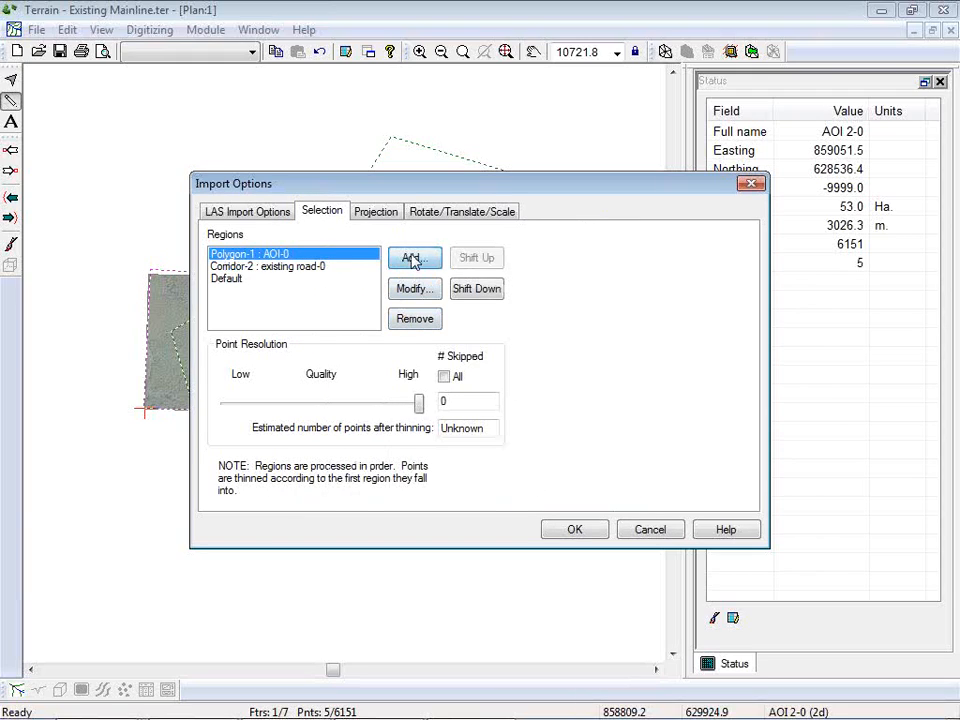
Add another polygon filtering region based on the feature AOI 2-0.
click(413, 260)
click(478, 265)
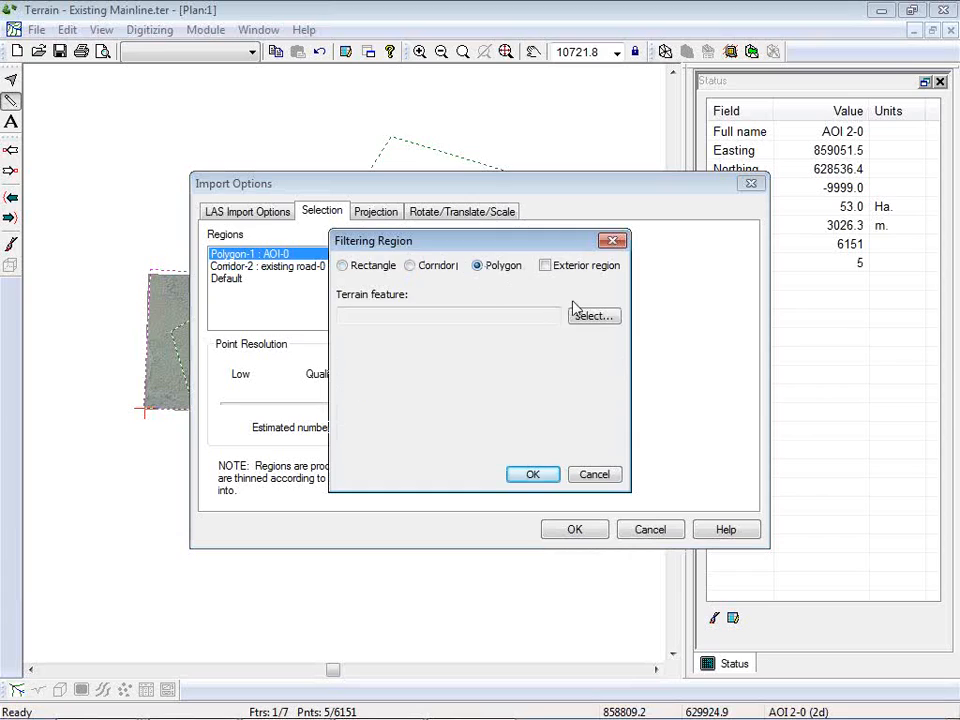
click(598, 317)
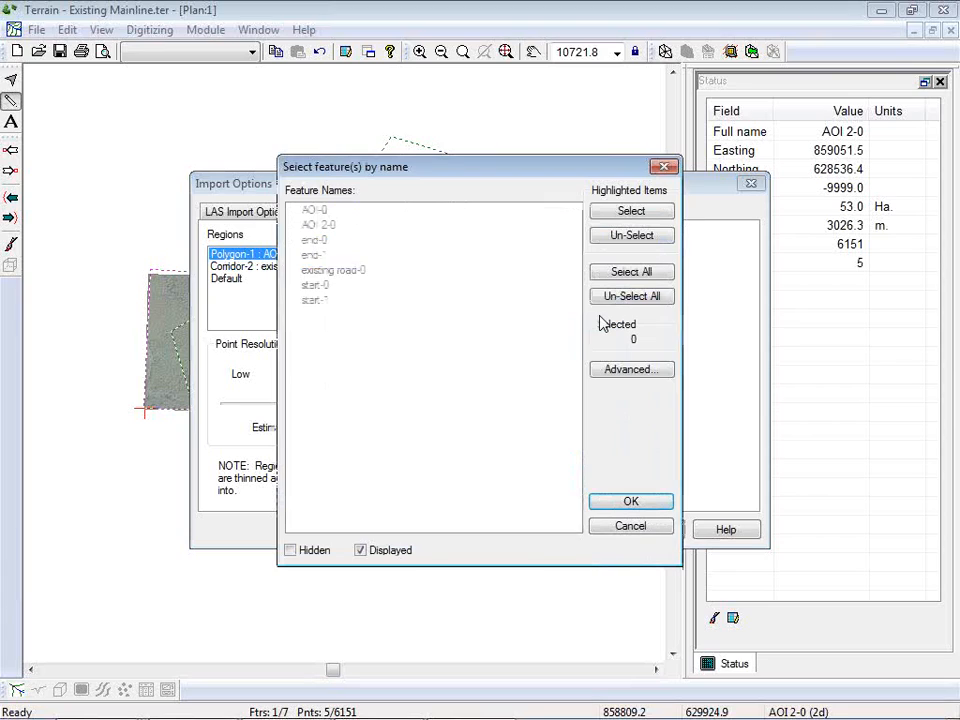
click(316, 225)
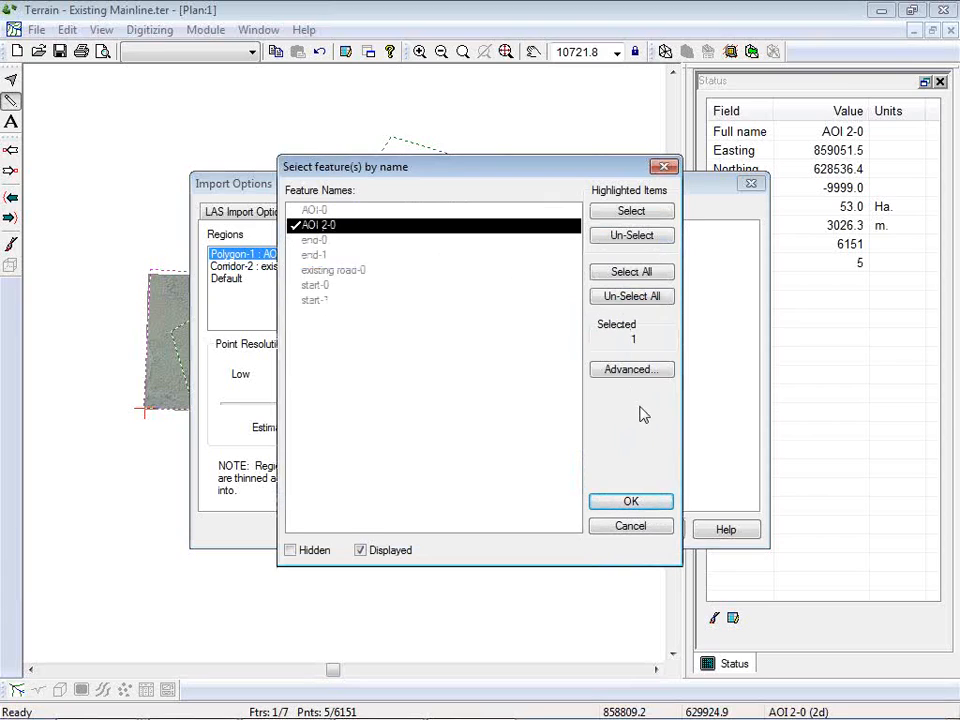
click(631, 501)
click(527, 473)
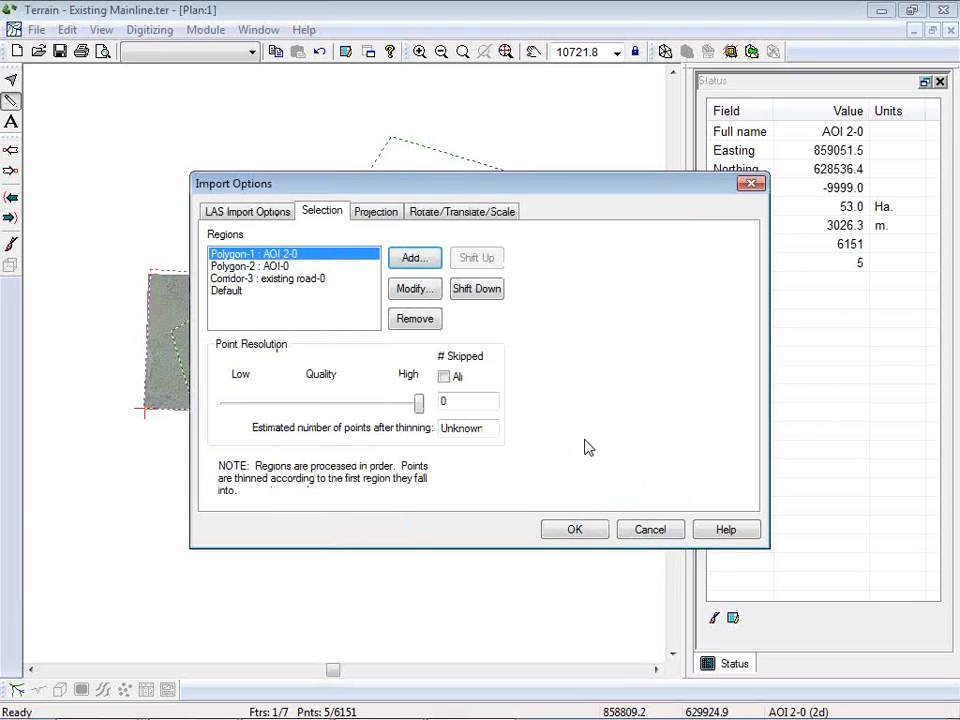
Review the point resolution of the Default, polygon and corridor regions, and run the LAS import.
click(331, 214)
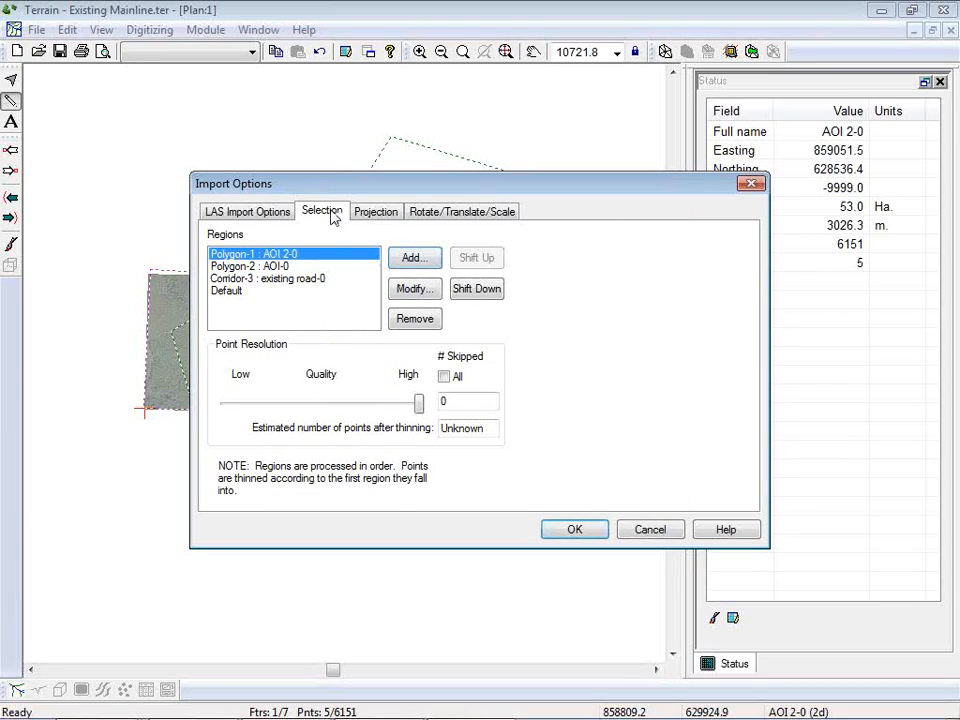
click(245, 293)
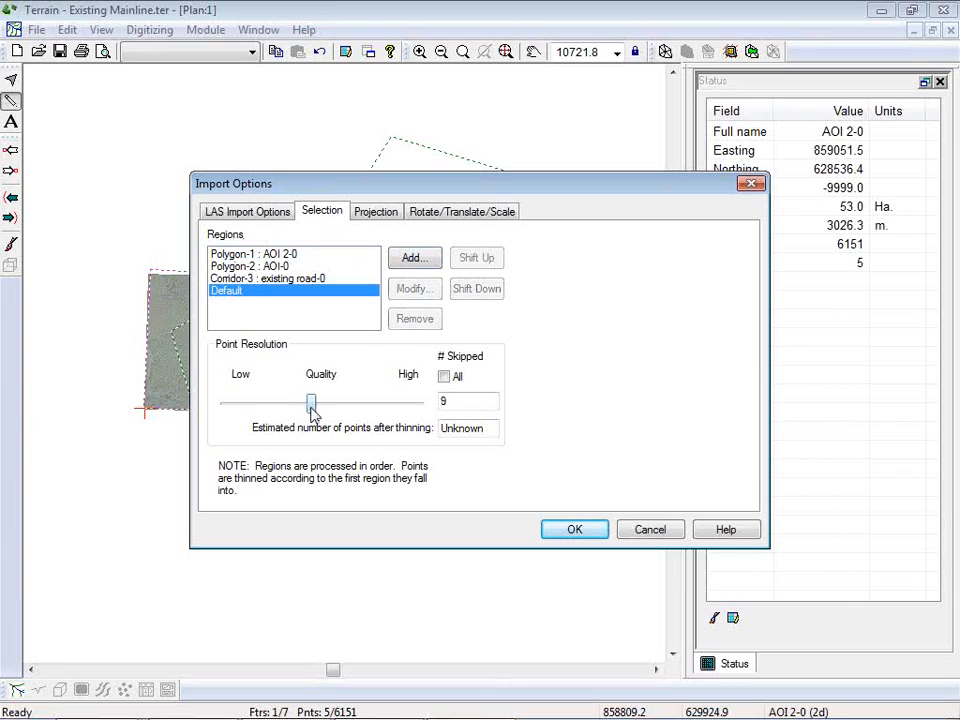
click(276, 254)
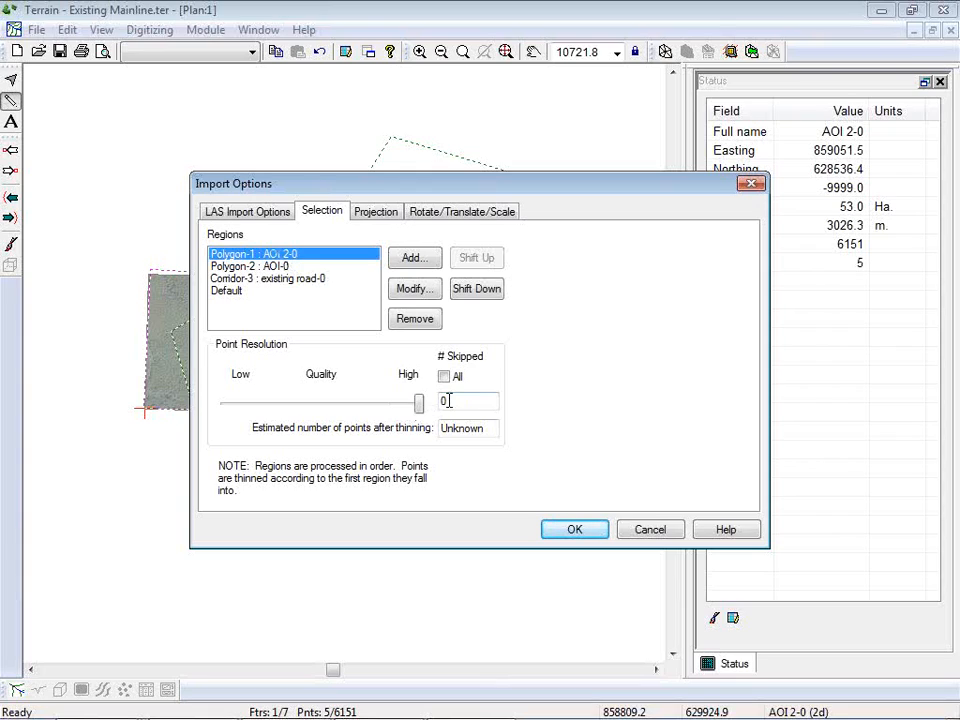
click(288, 266)
click(349, 280)
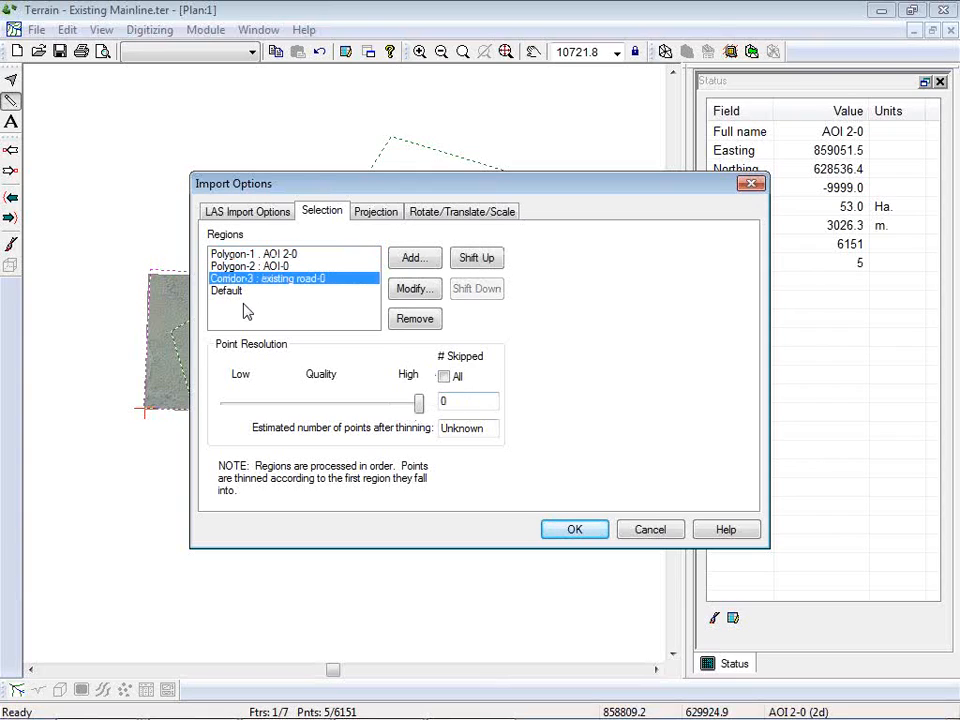
click(577, 530)
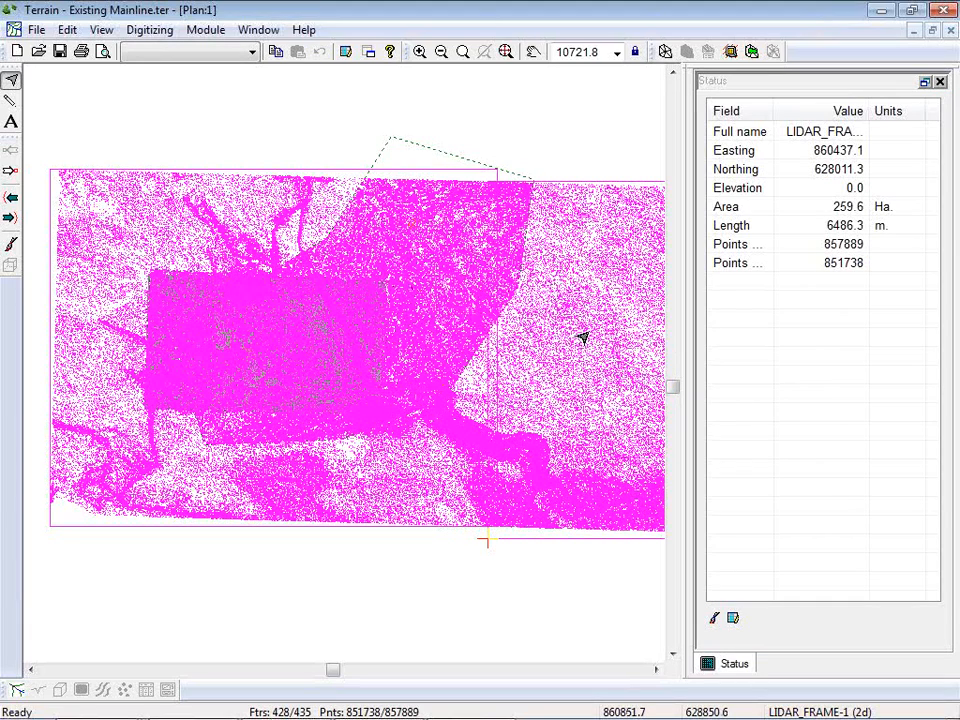
Measure the width of the dense LiDAR point corridor along the existing road, just southeast of the AOI boundary.
click(463, 51)
drag(531, 459, 553, 486)
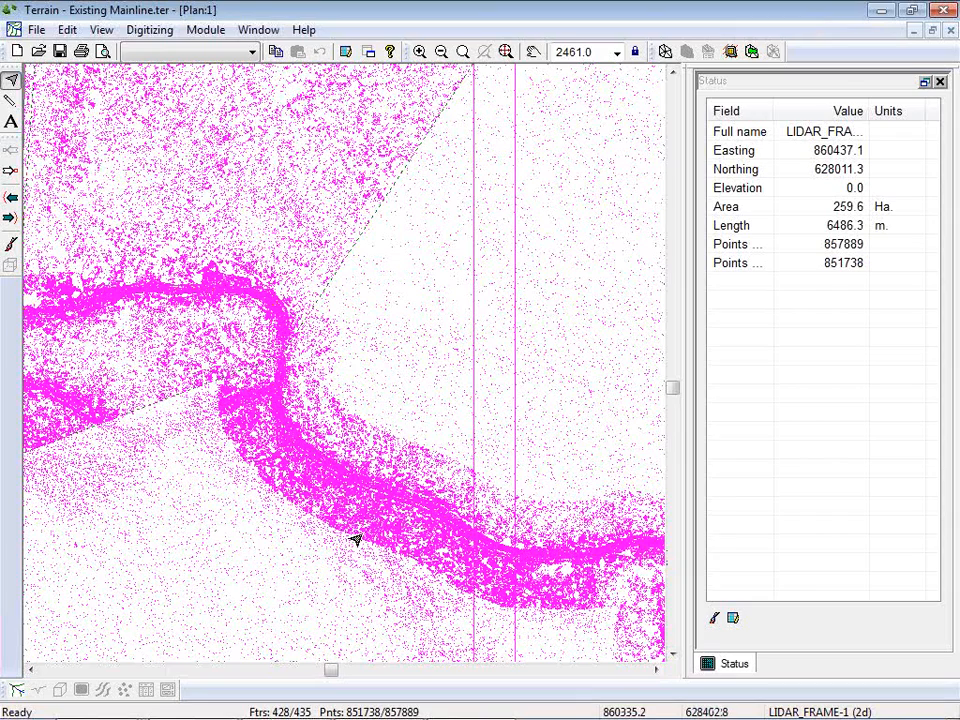
right_click(171, 538)
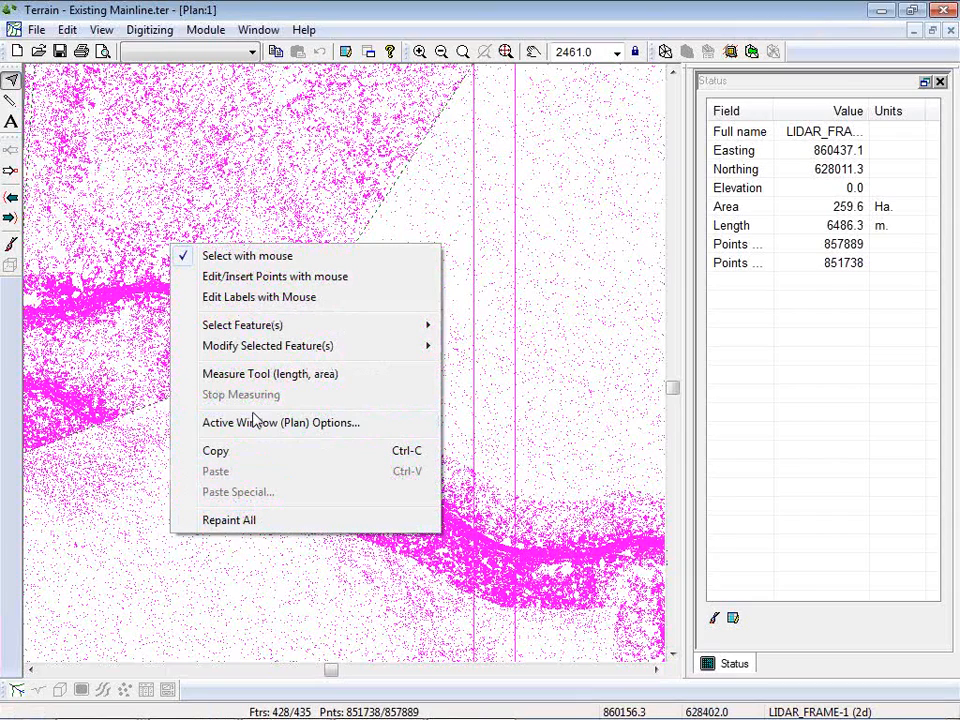
click(249, 374)
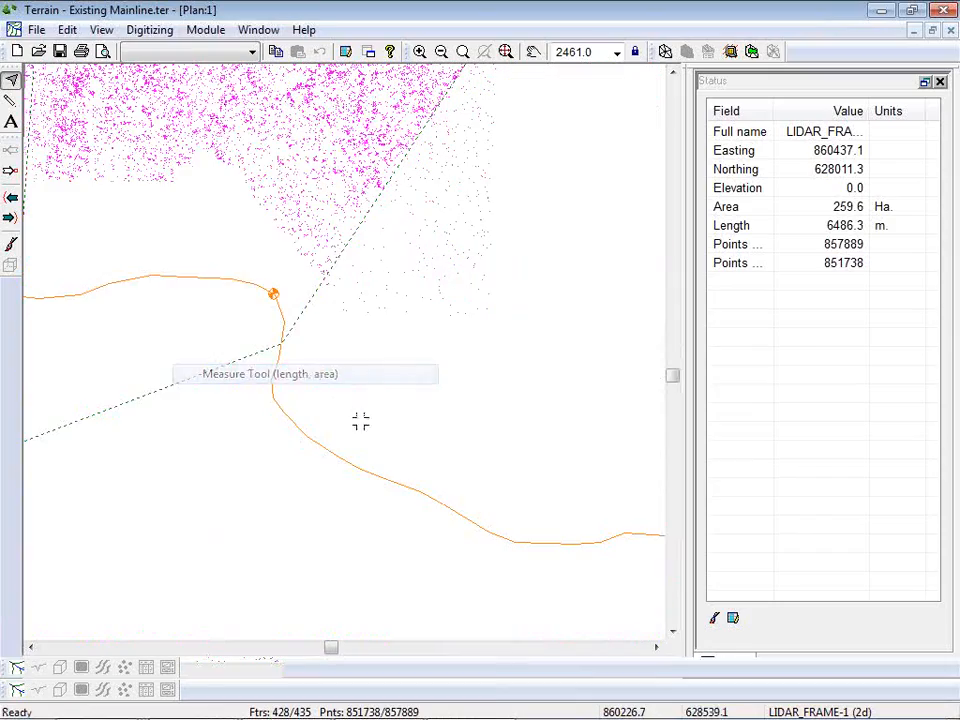
drag(337, 524, 391, 422)
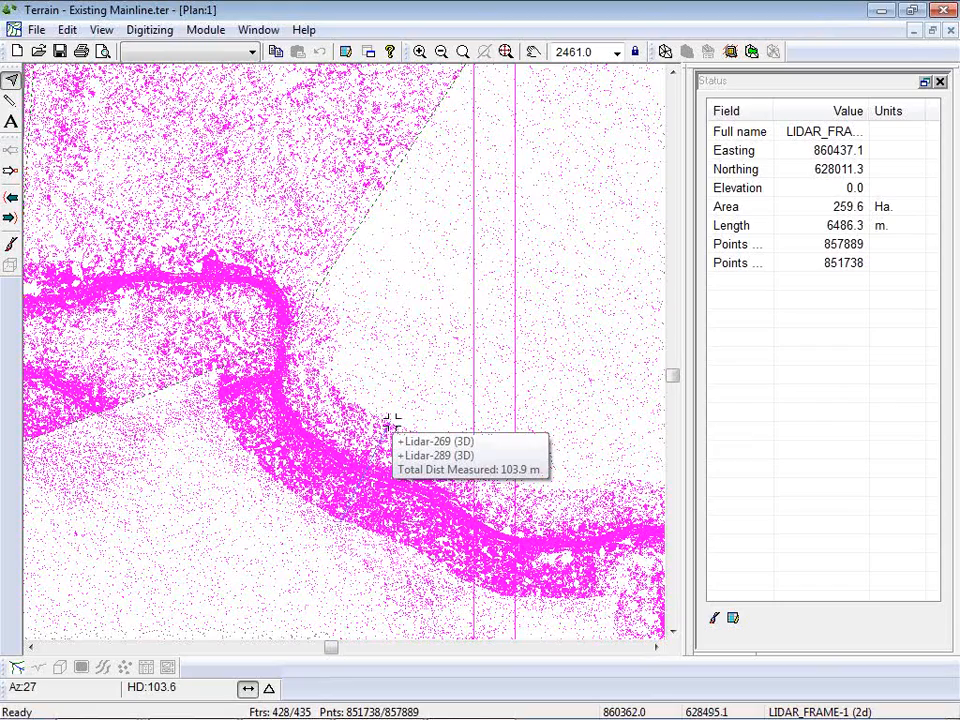
drag(391, 422, 389, 425)
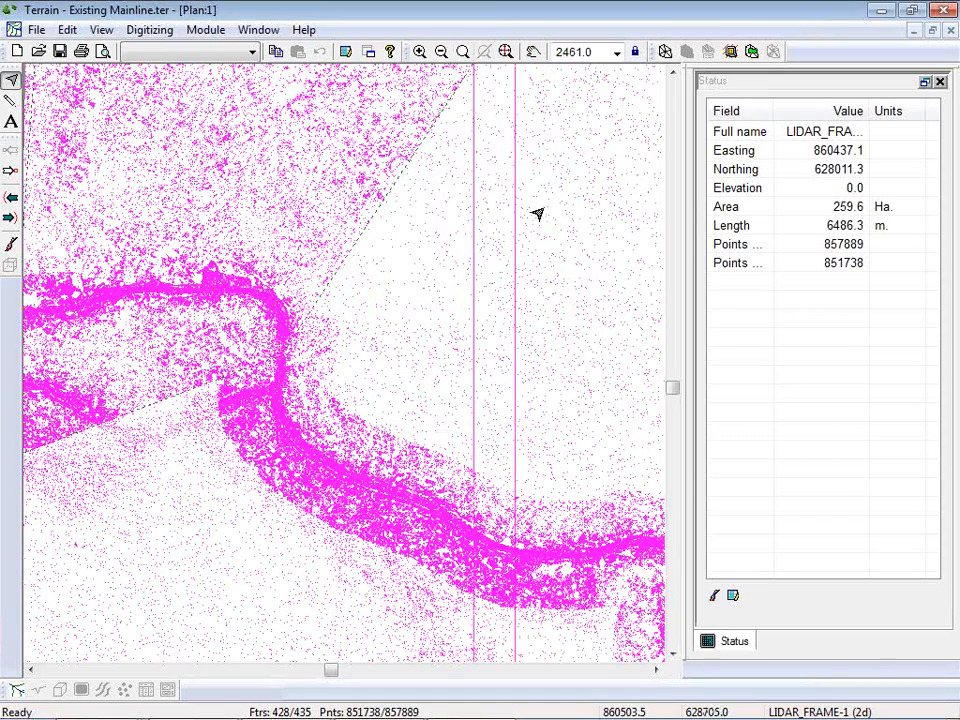
mouse_move(490, 274)
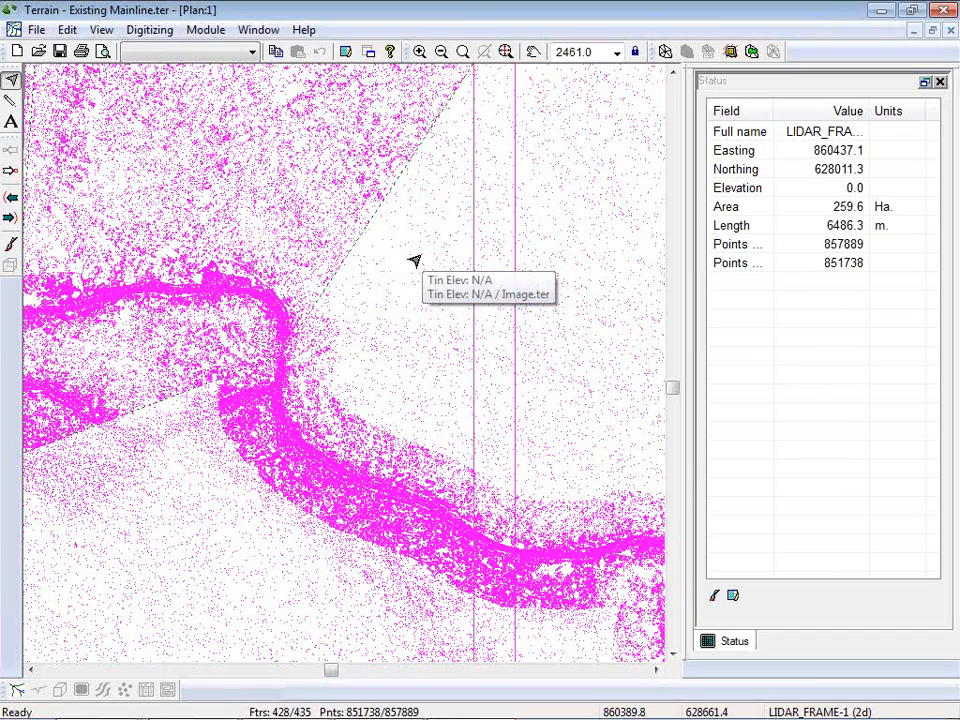
Turn off the display of the Image.ter background in the plan window.
mouse_move(174, 156)
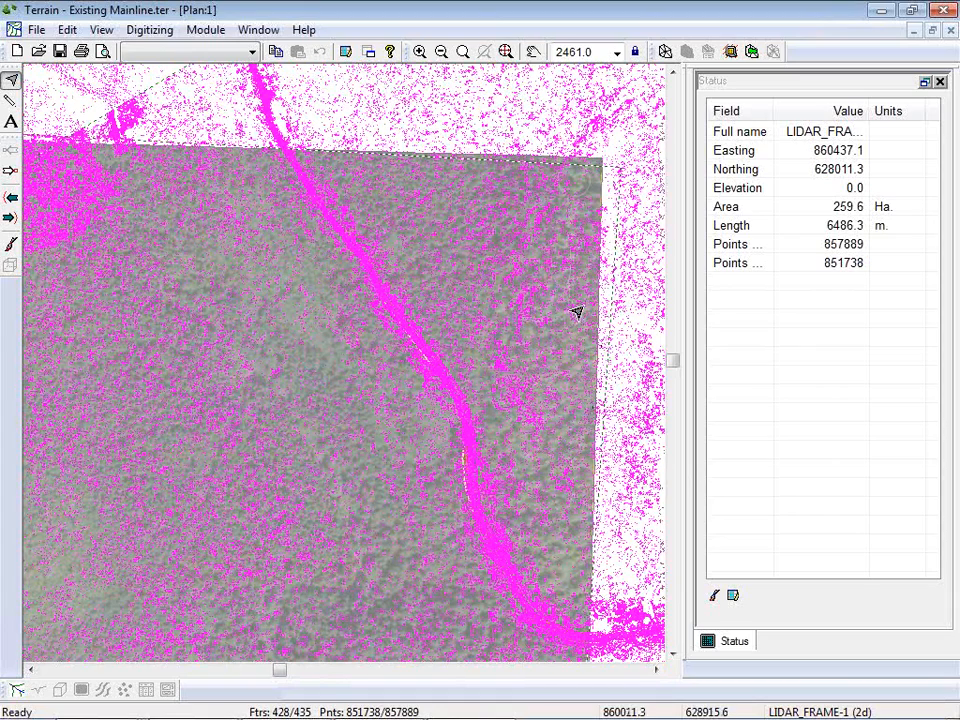
right_click(176, 265)
click(268, 446)
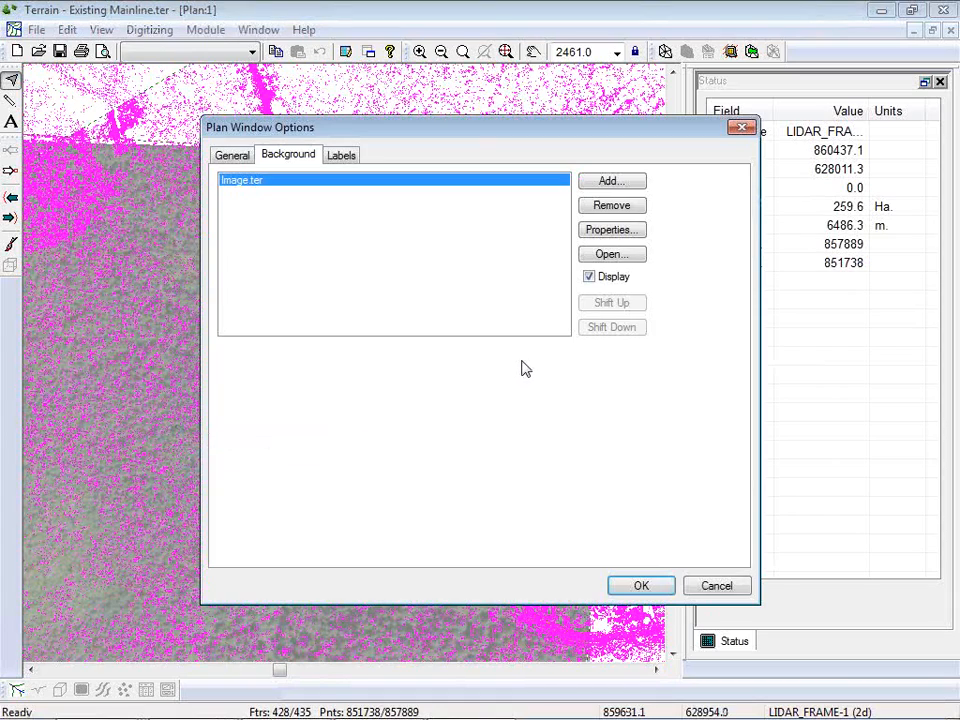
click(605, 285)
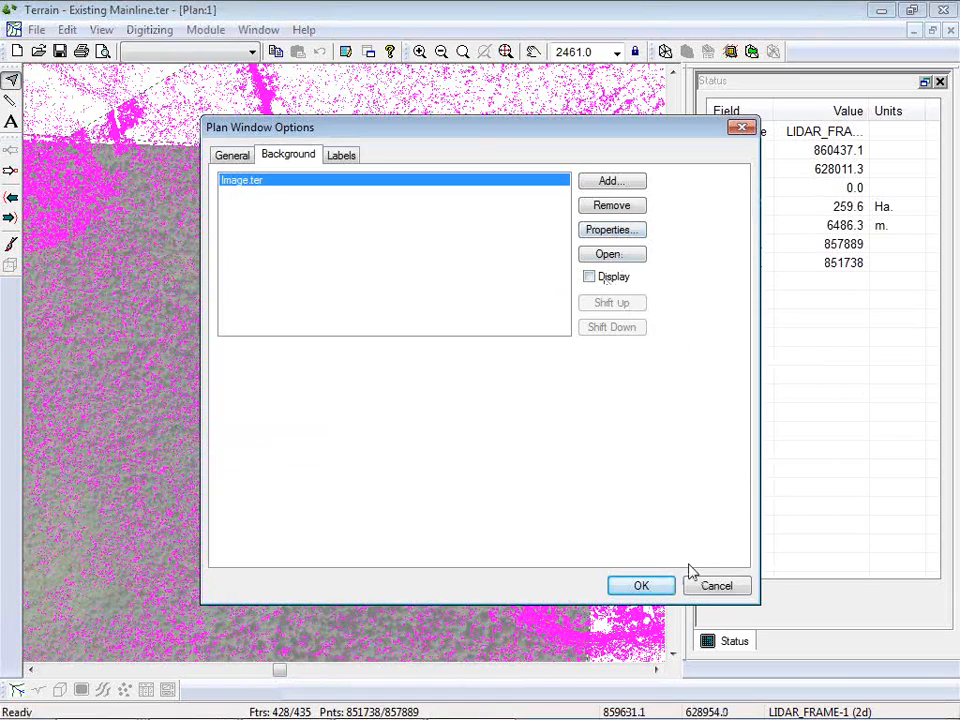
click(640, 585)
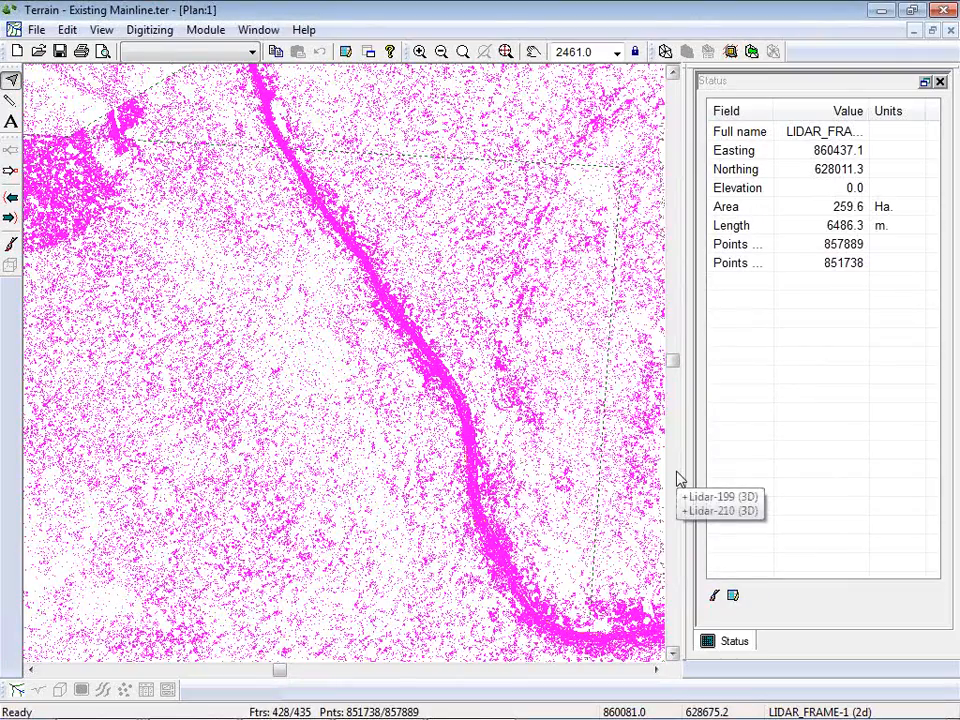
Examine the LiDAR point density along the existing road corridor against the thinned points on both sides inside the AOI.
click(222, 134)
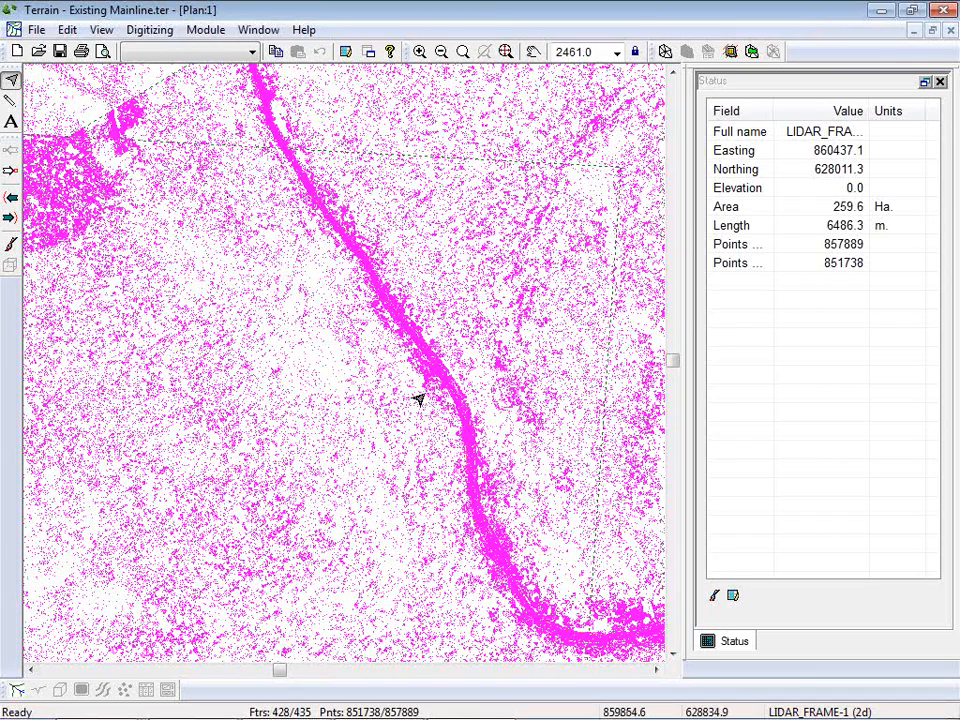
scroll(420, 358, up, 3)
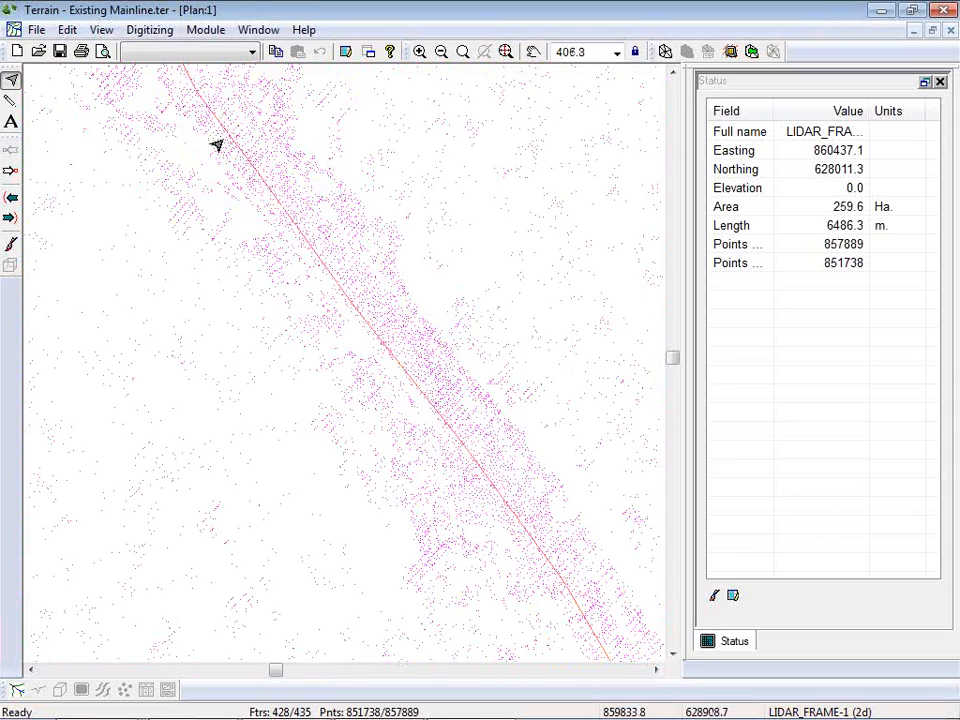
mouse_move(308, 272)
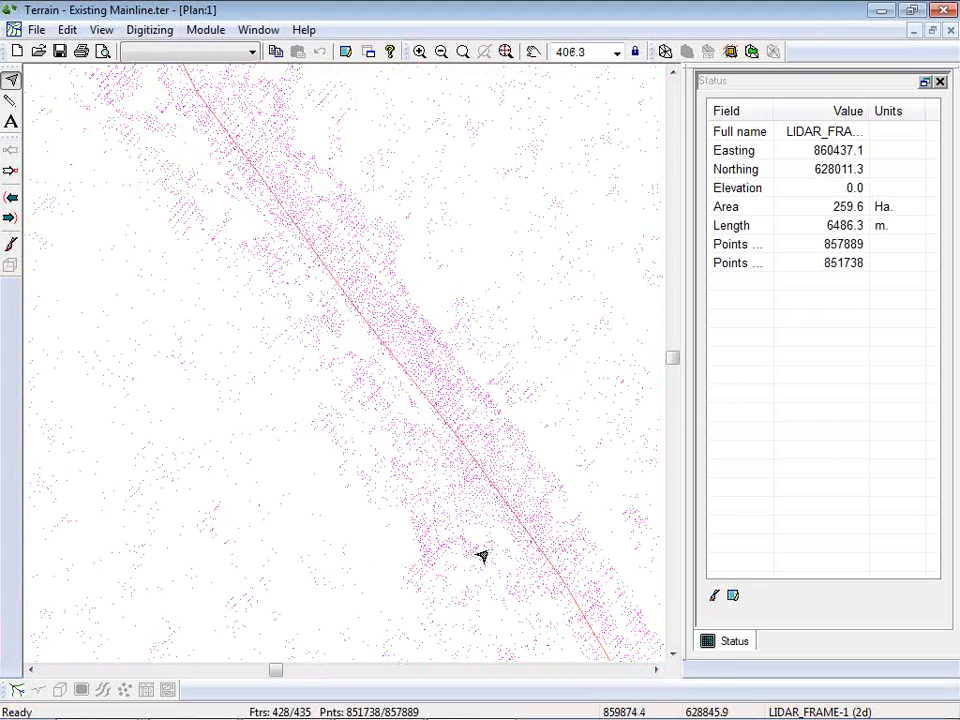
scroll(401, 399, down, 1)
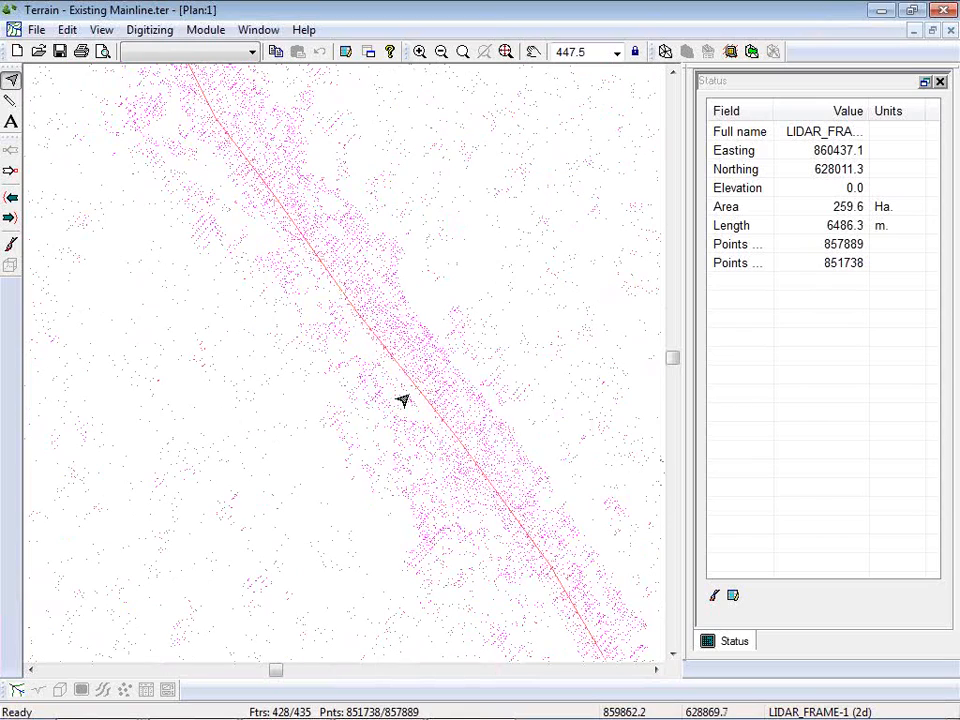
scroll(399, 389, up, 1)
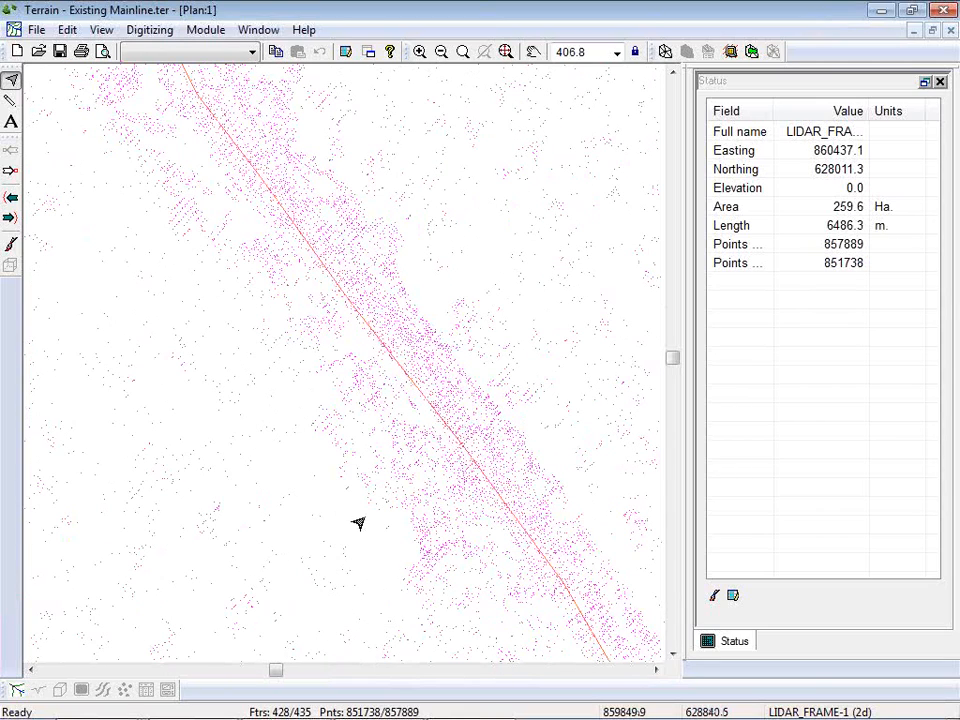
scroll(391, 420, down, 1)
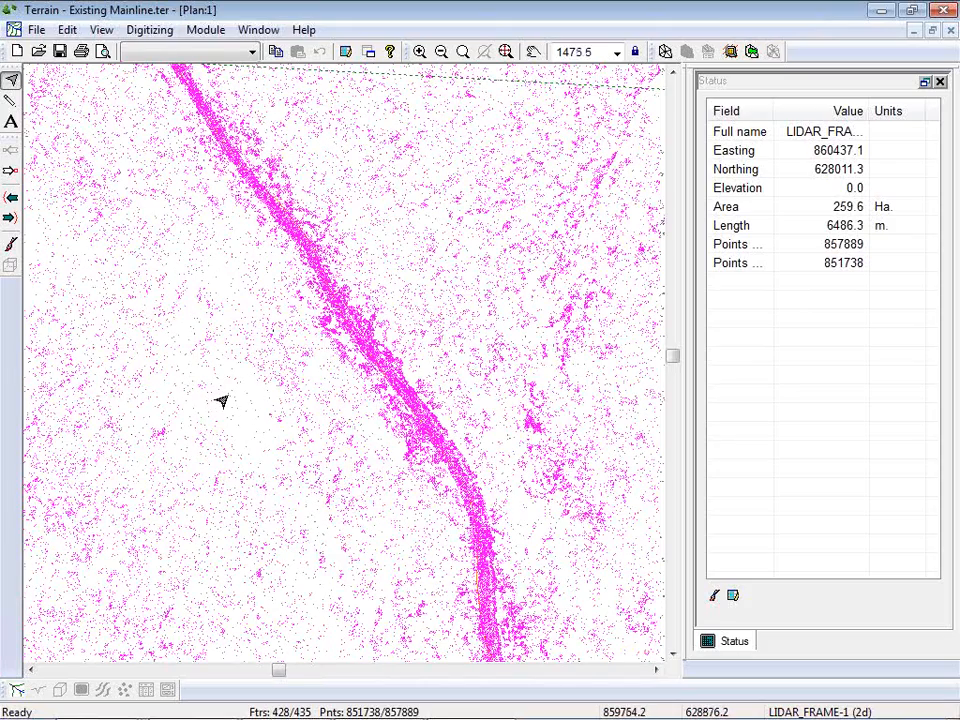
scroll(241, 394, up, 3)
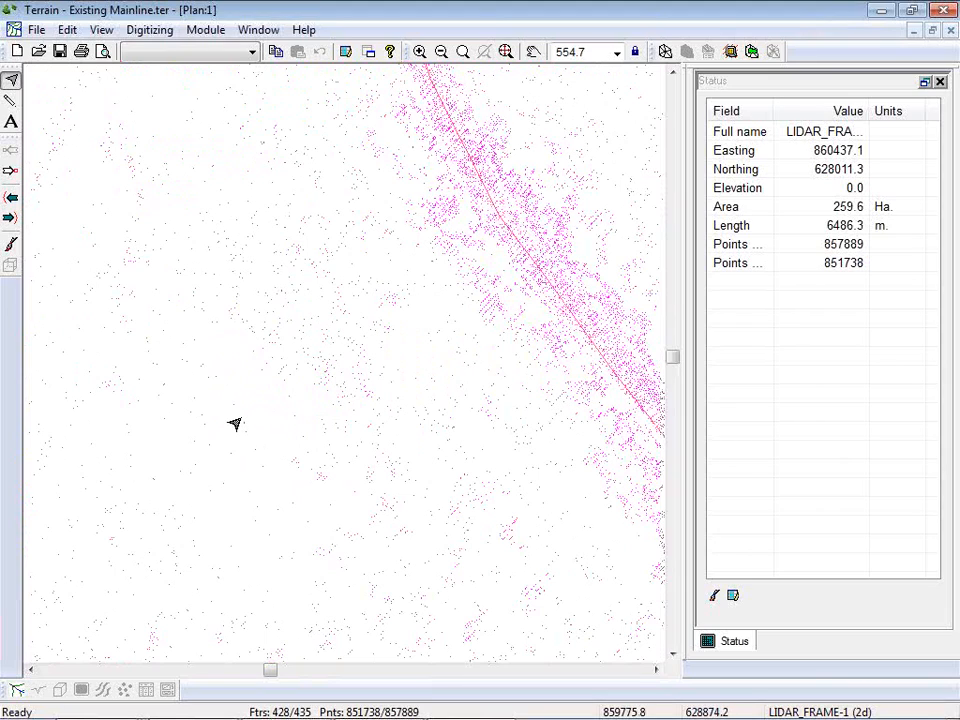
Measure the spacing between sparse LiDAR points in the thinned area southwest of the road corridor.
right_click(177, 386)
mouse_move(245, 497)
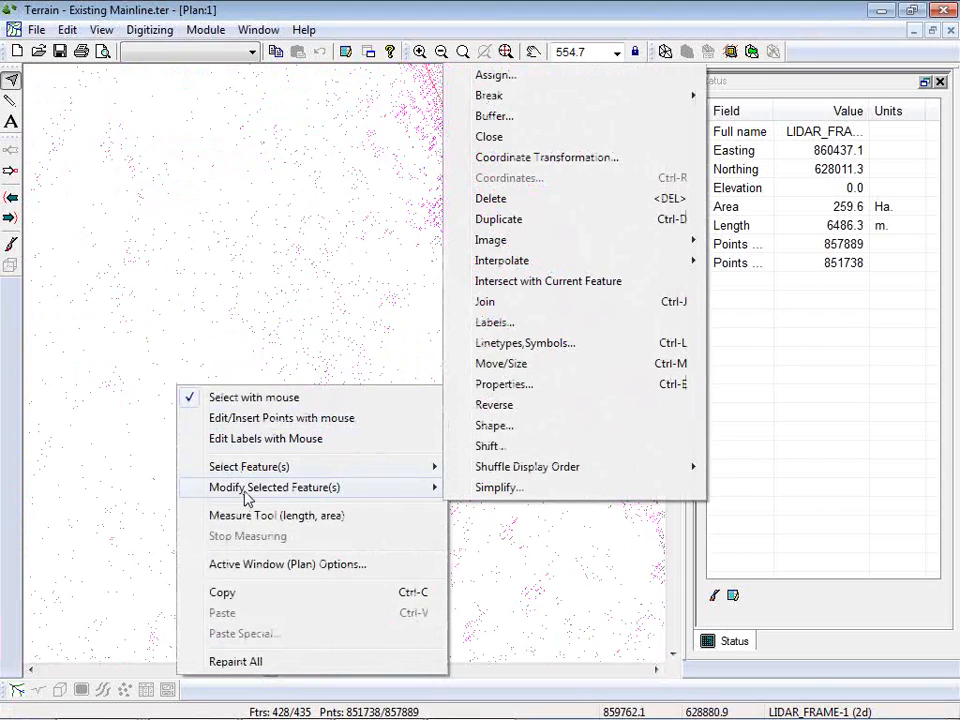
click(212, 517)
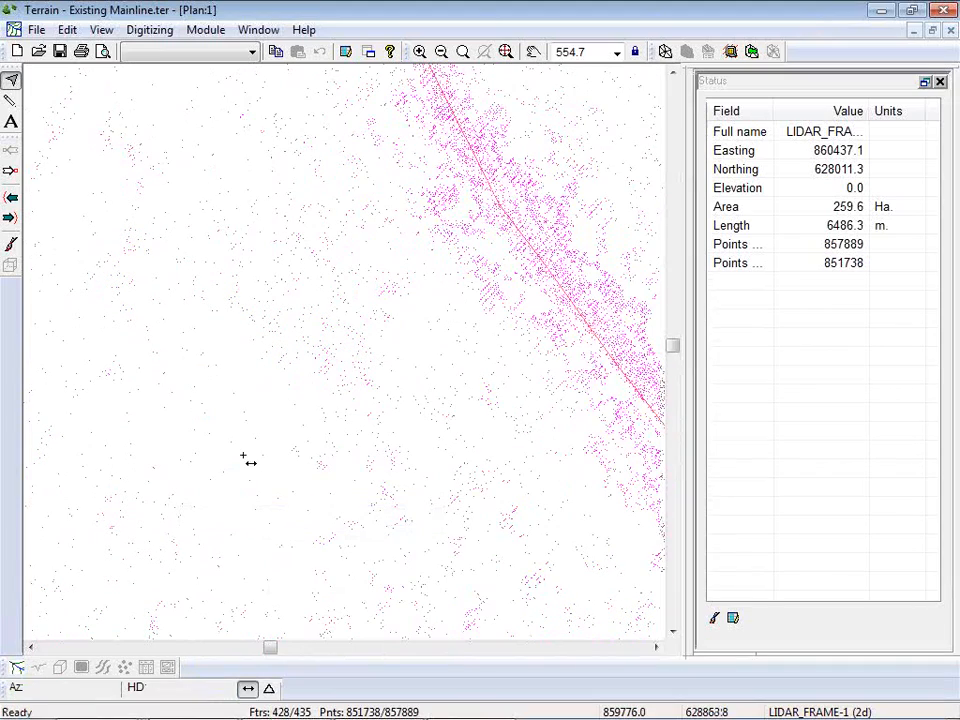
click(243, 413)
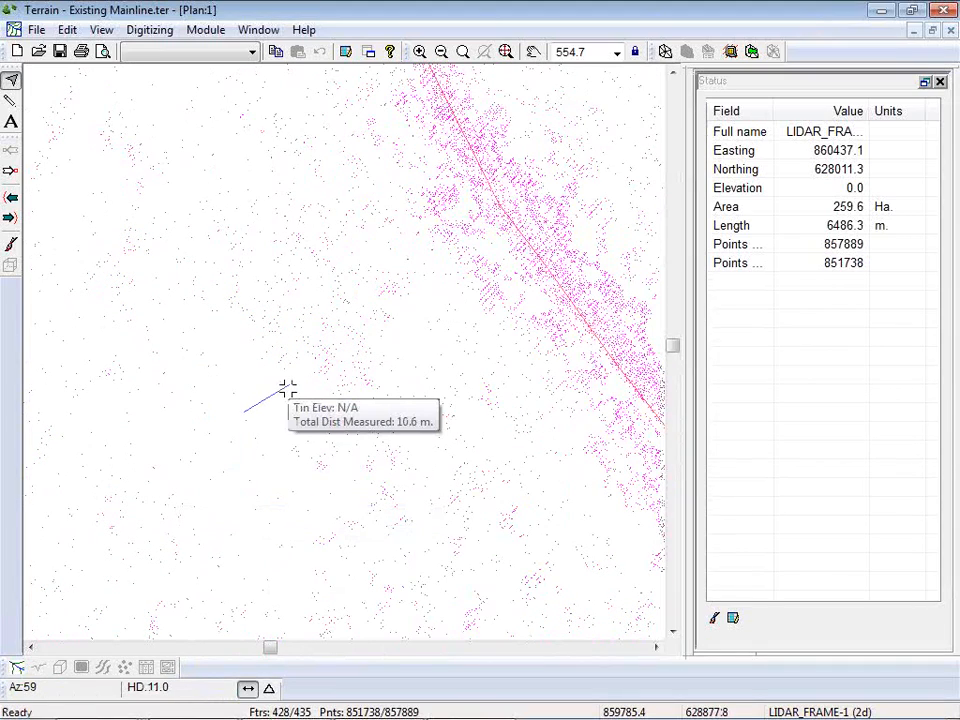
key(Escape)
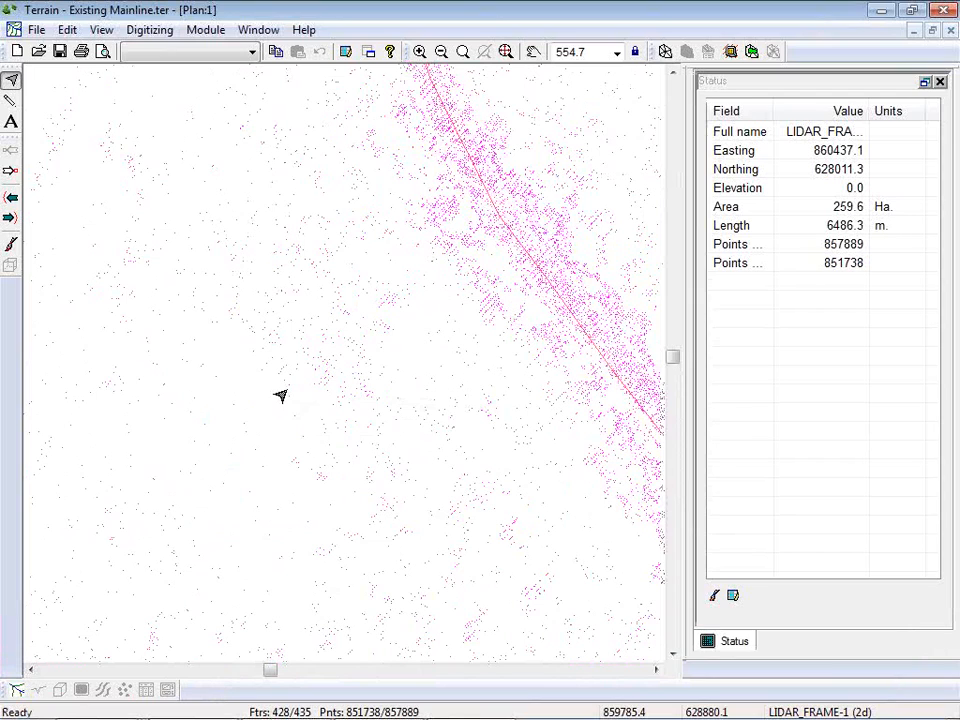
Calculate the terrain model from the imported points, with triangles and smoothed major and minor contours, keeping the offered calculation settings.
scroll(282, 395, down, 4)
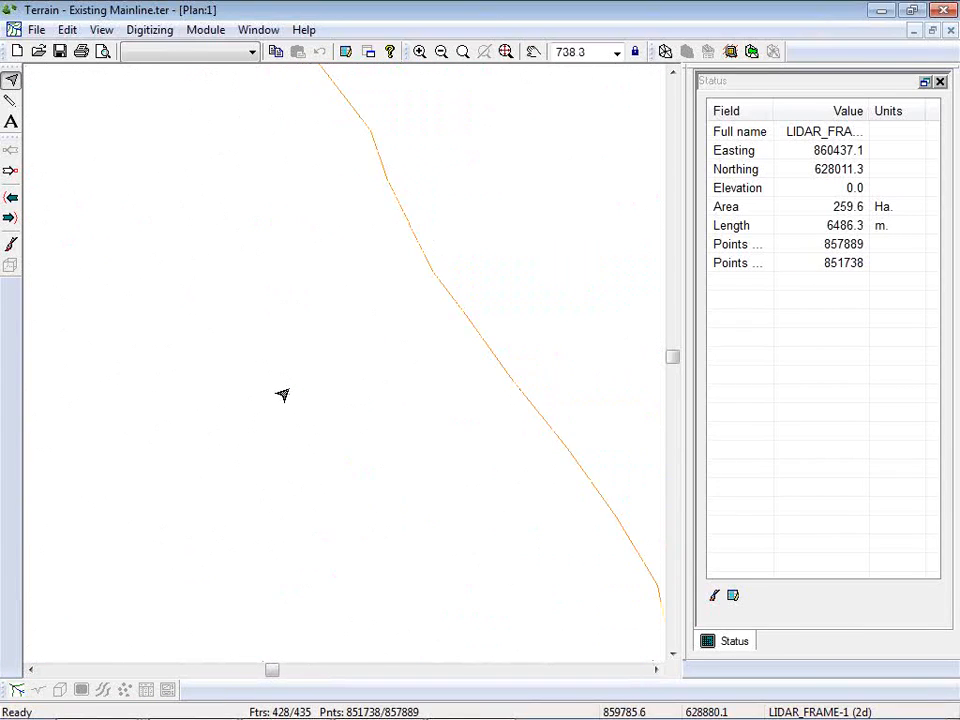
scroll(286, 393, down, 1)
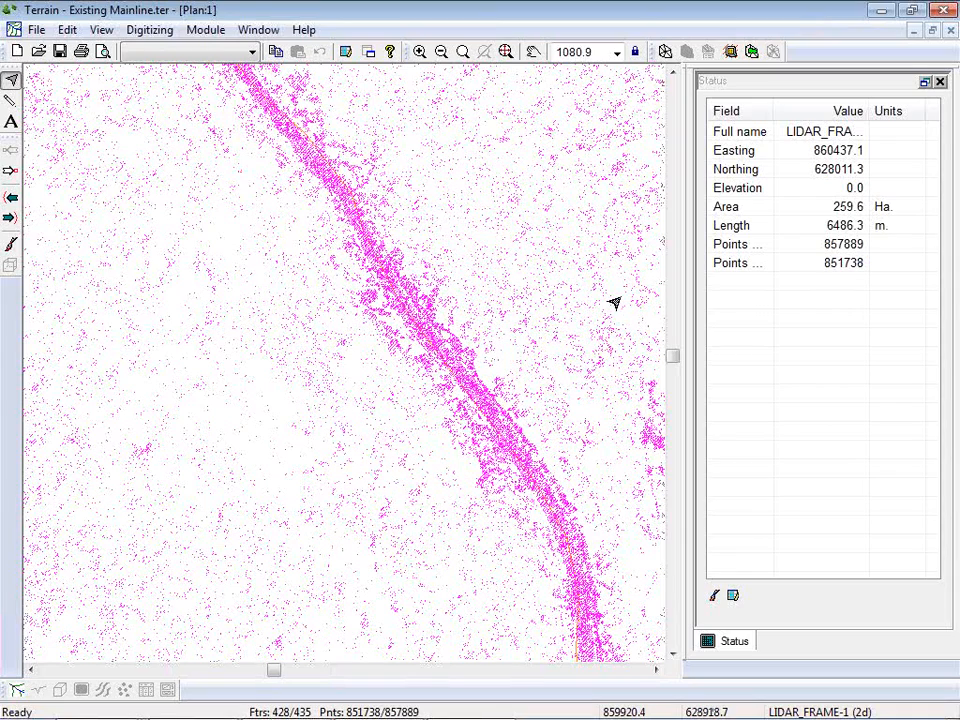
click(665, 51)
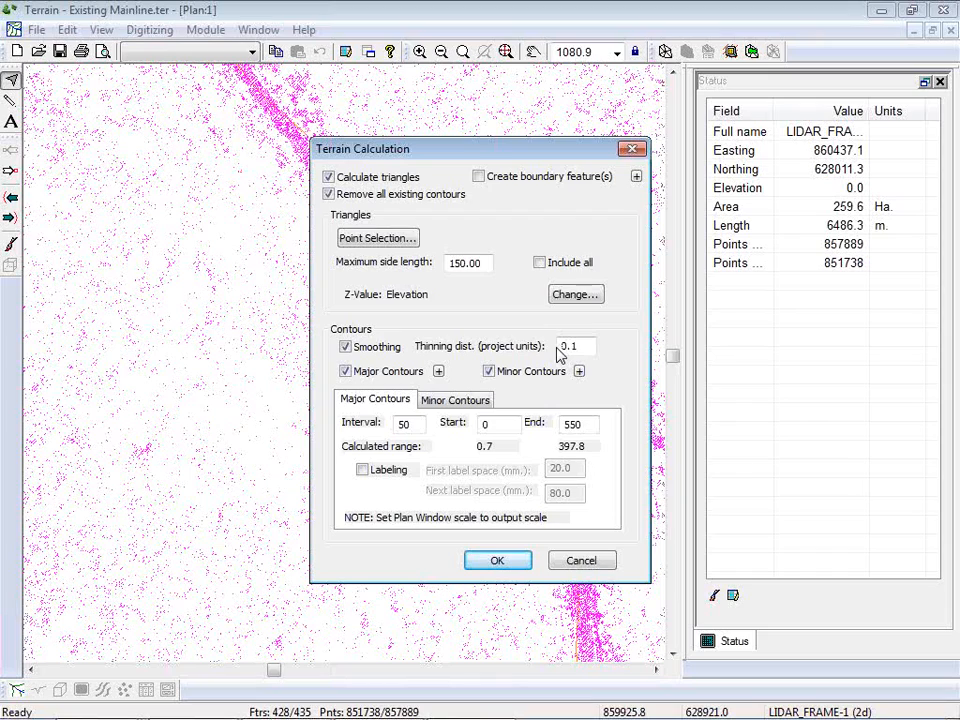
drag(500, 155, 735, 212)
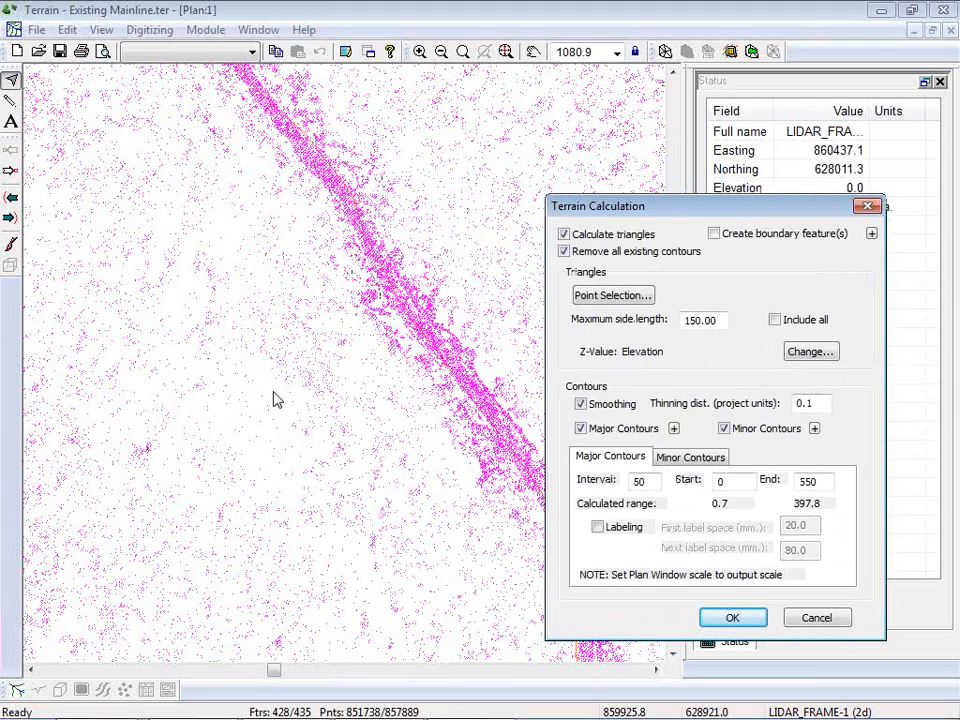
click(738, 622)
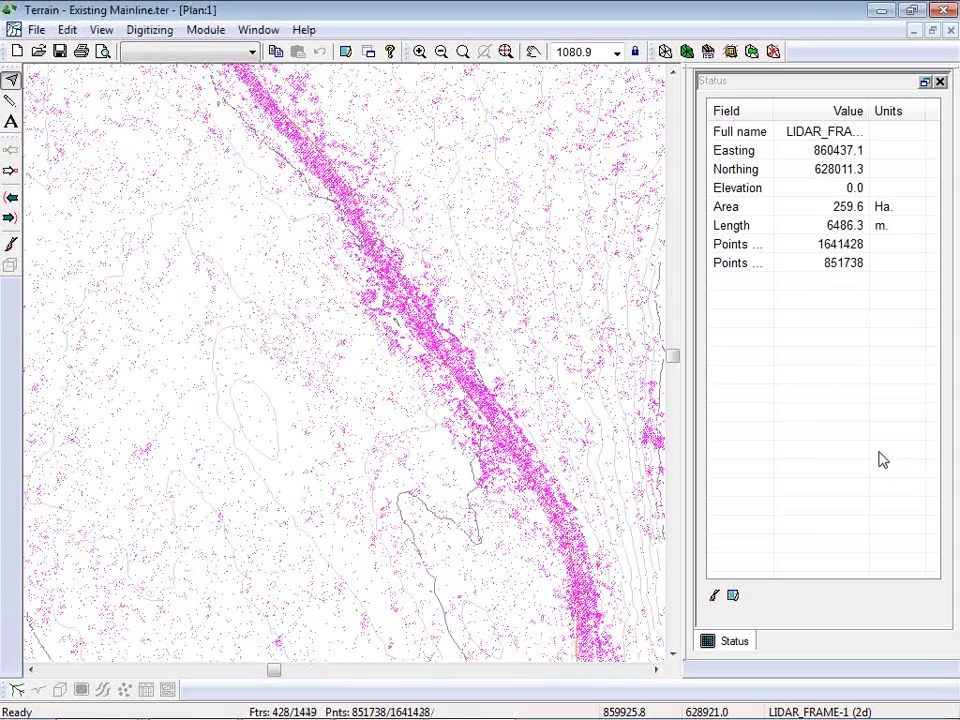
Deselect the LiDAR features and examine the contours around the road, the AOI boundaries and the orange point markers.
click(349, 357)
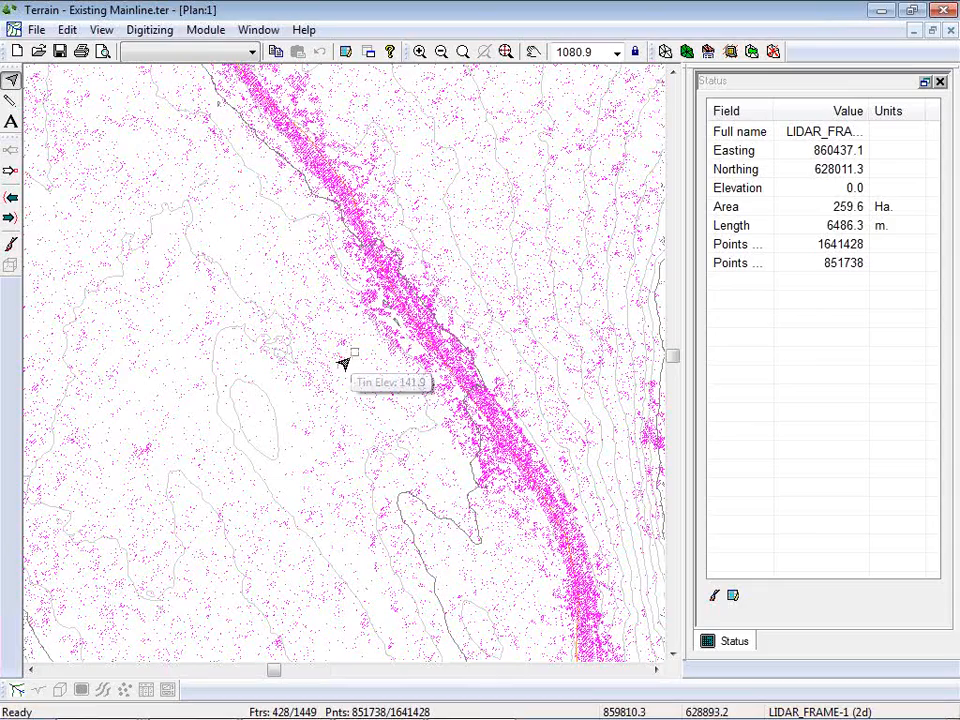
scroll(356, 368, down, 5)
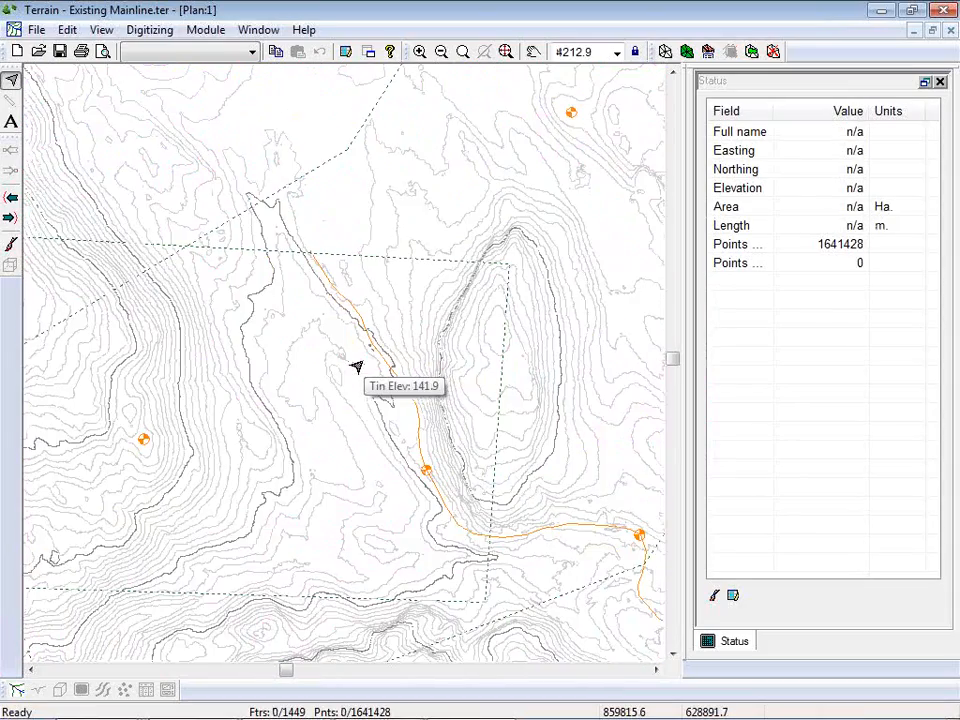
middle_drag(547, 469, 421, 364)
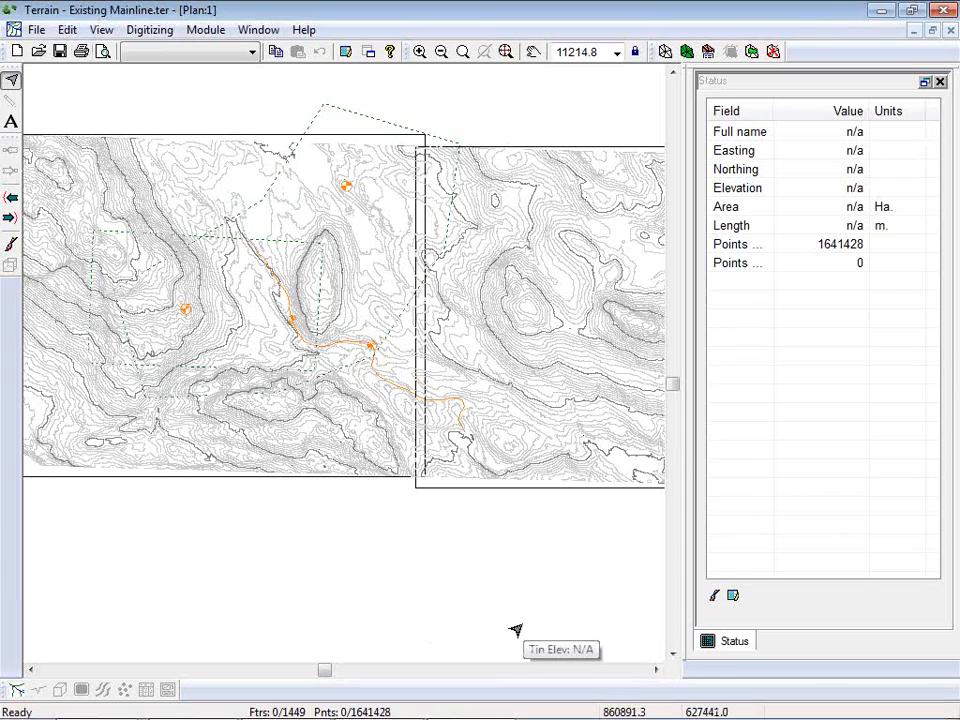
scroll(317, 326, up, 4)
mouse_move(388, 347)
middle_down()
mouse_move(568, 386)
mouse_move(475, 343)
mouse_move(467, 304)
middle_up()
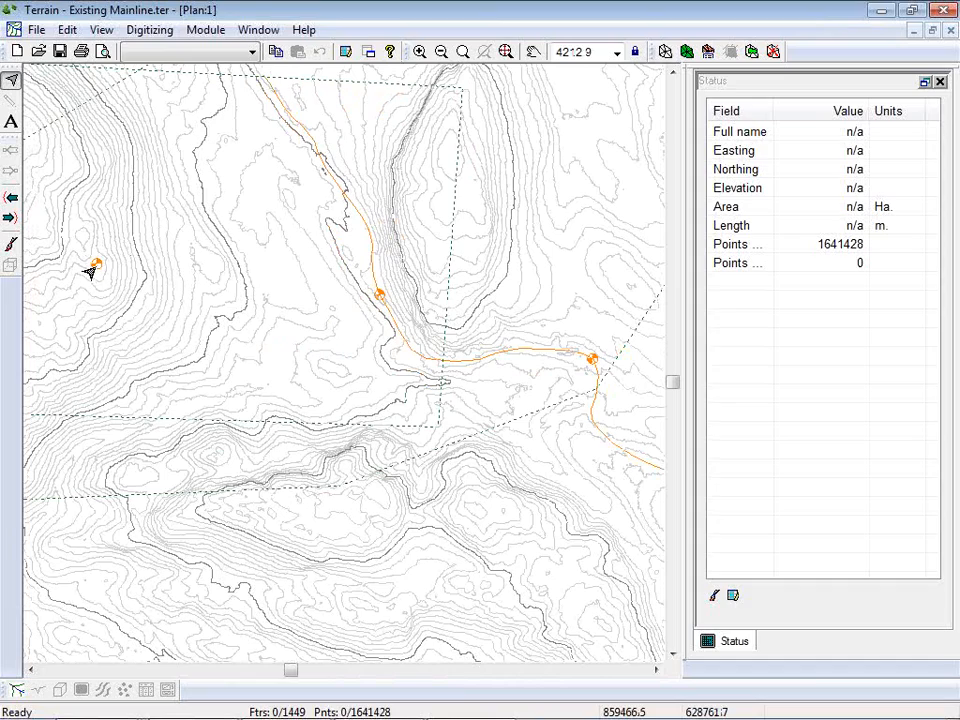
mouse_move(90, 272)
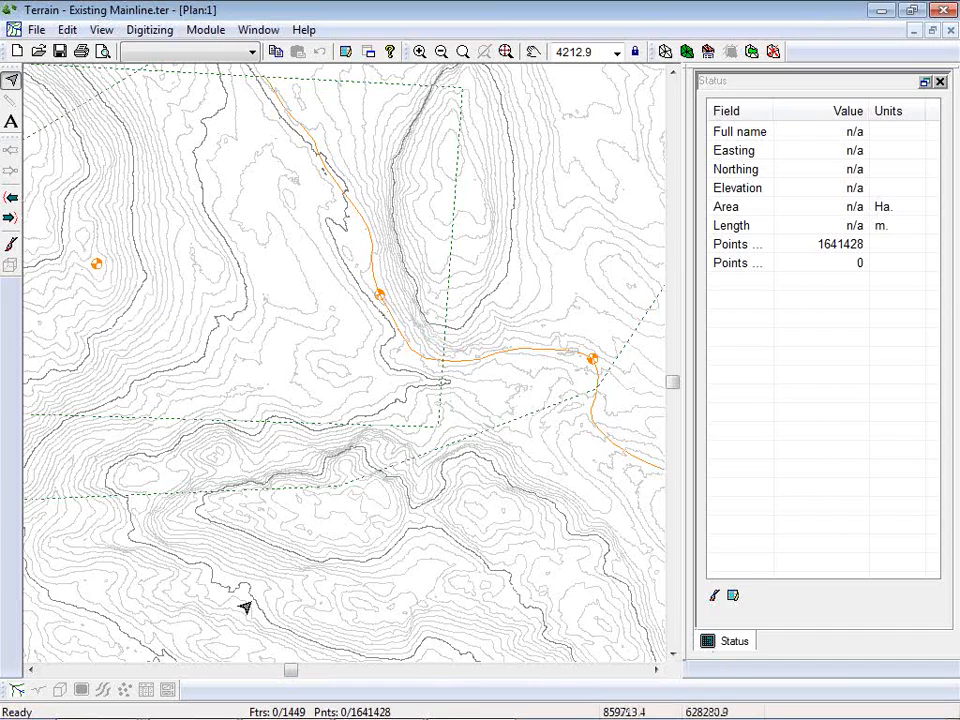
mouse_move(490, 290)
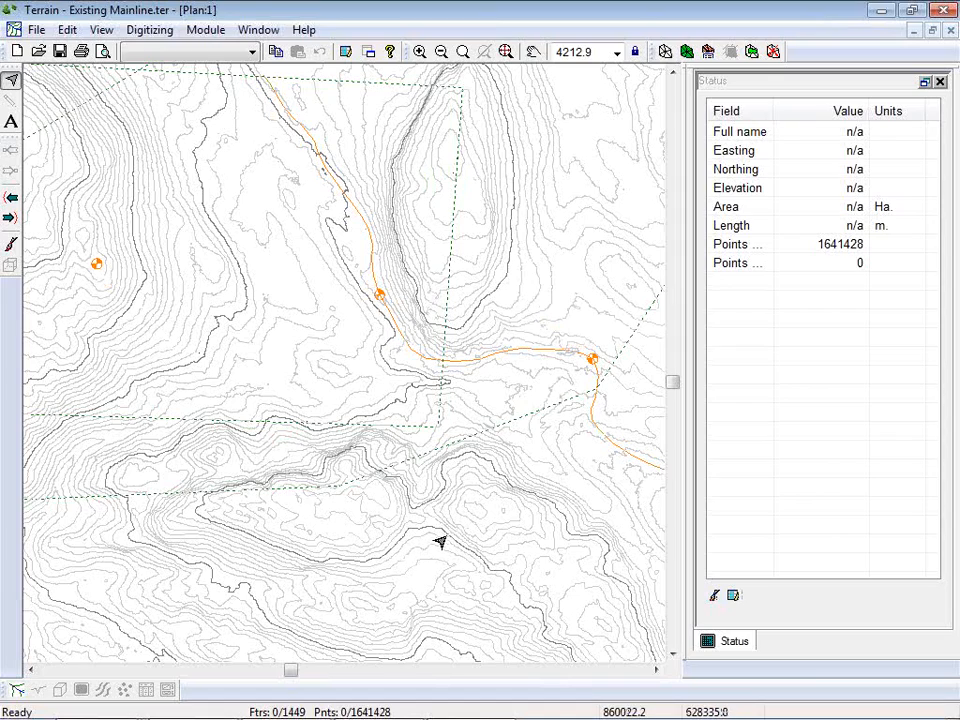
mouse_move(511, 570)
mouse_move(372, 300)
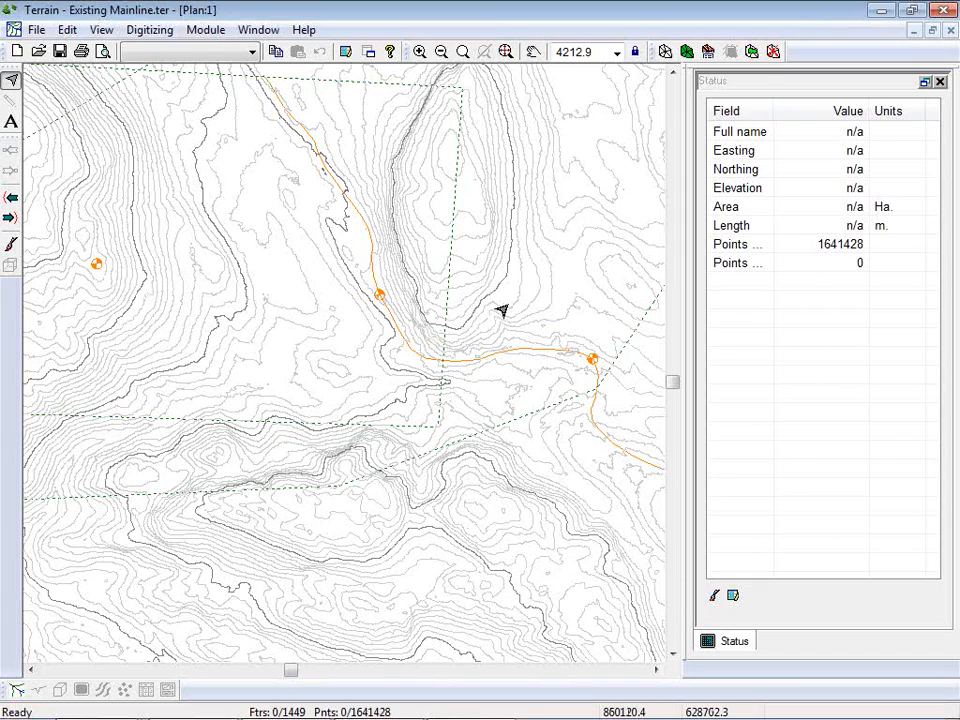
mouse_move(502, 311)
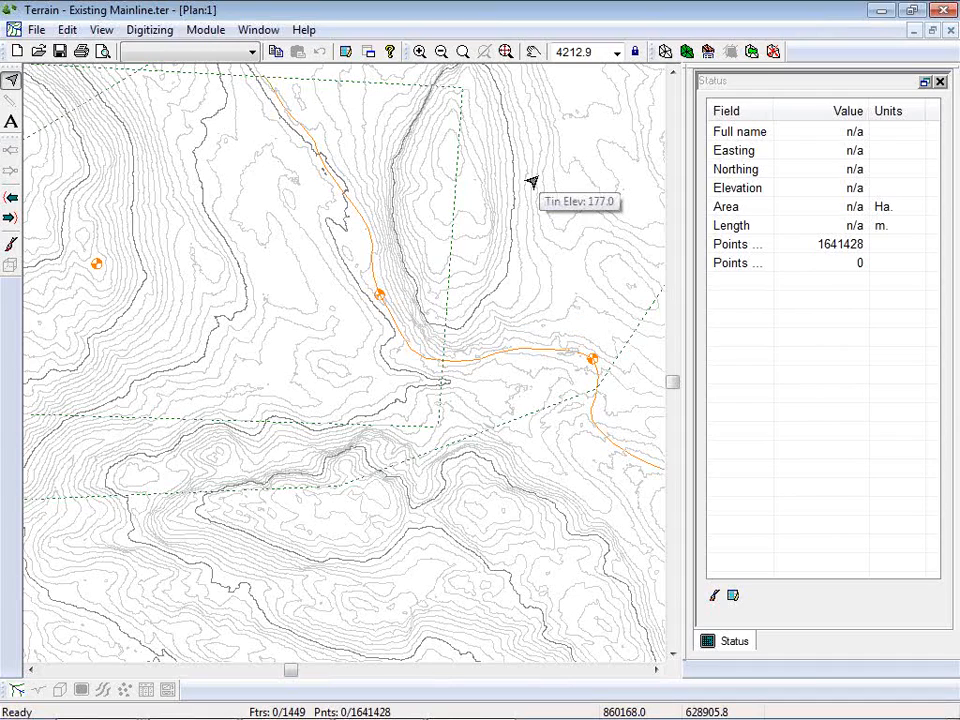
Load the Pegging.ilt screen layout and bring up its Status information.
click(253, 52)
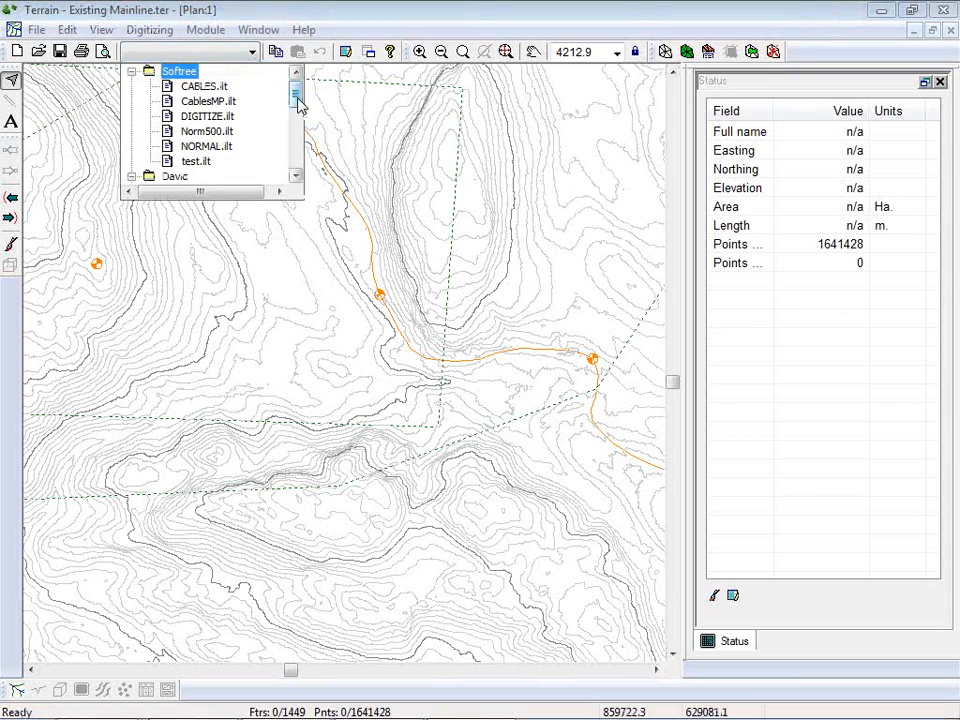
scroll(298, 102, down, 1)
click(192, 163)
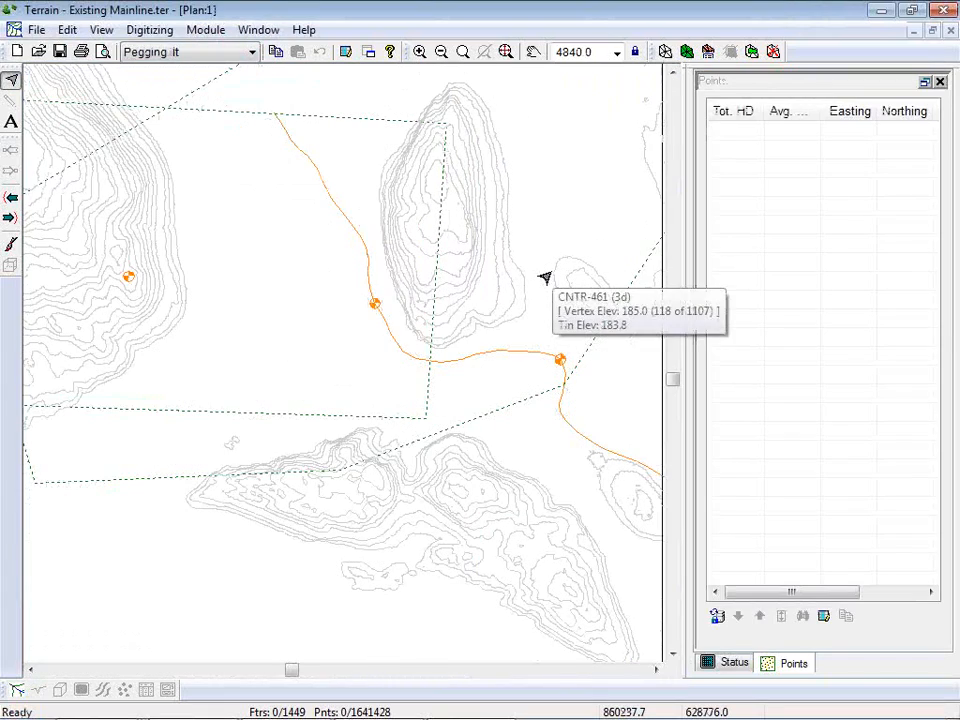
click(732, 664)
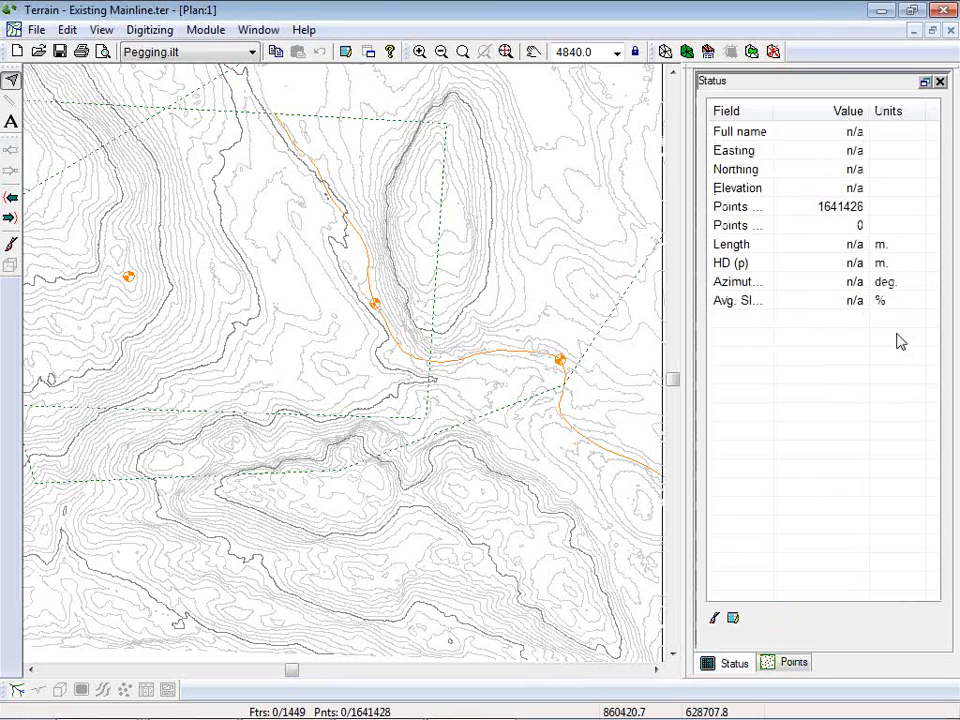
Create a new feature named "spur 1" with Elevations turned off, to be drawn with the mouse.
click(69, 33)
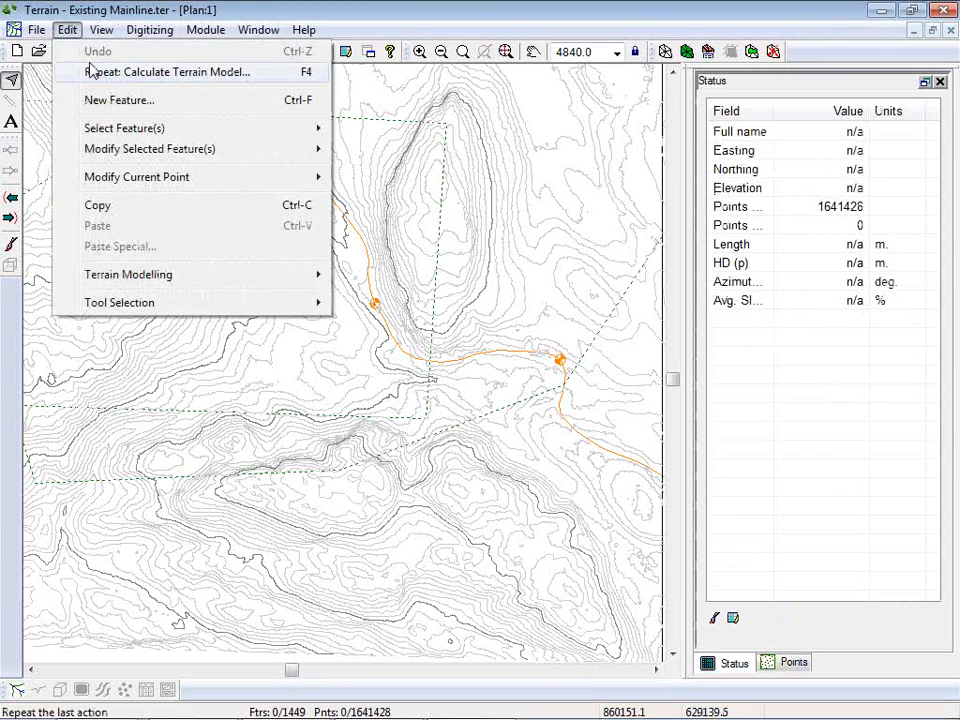
click(137, 101)
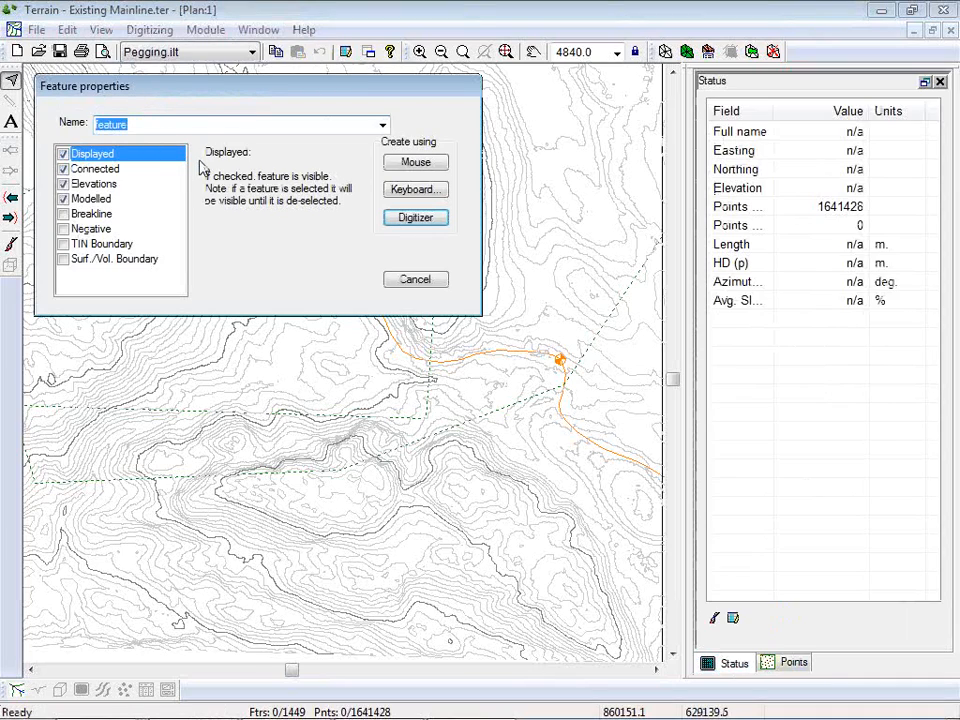
text(spur 1)
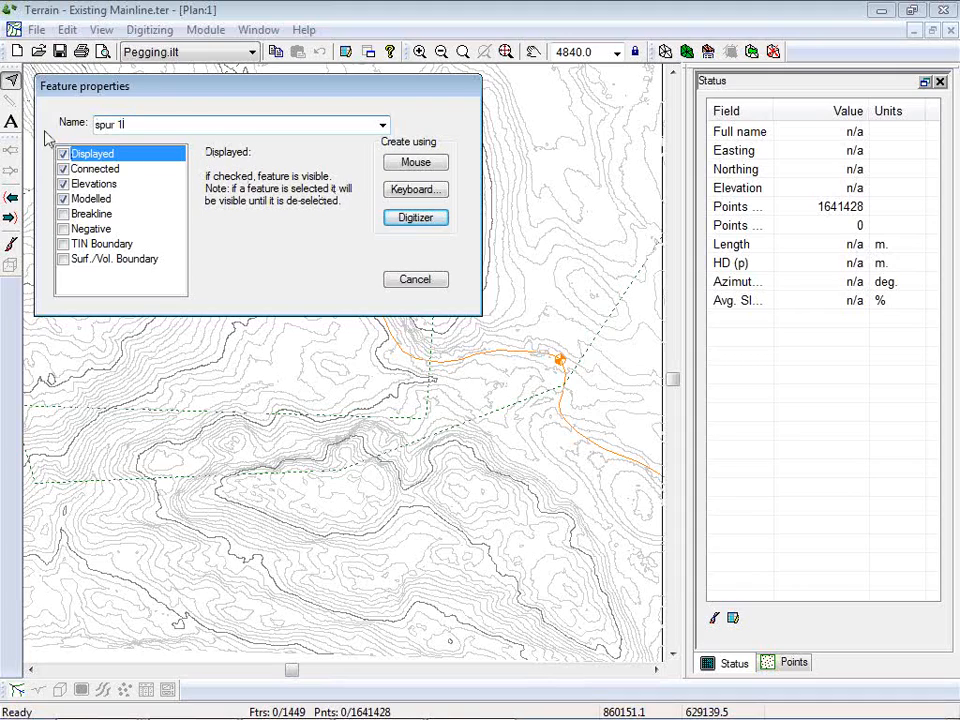
click(63, 184)
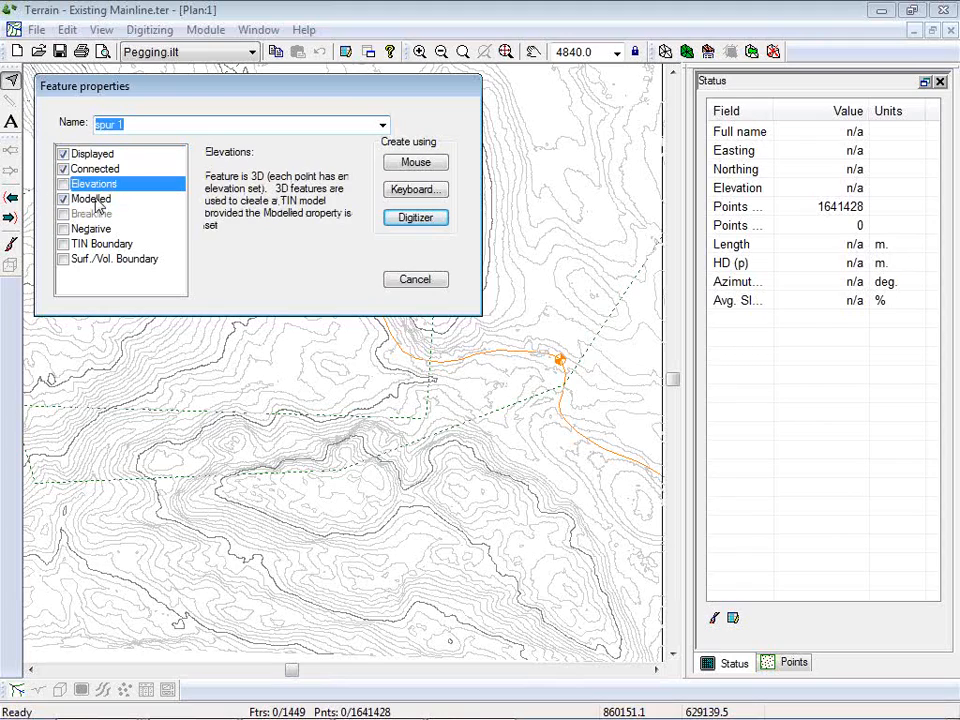
click(418, 163)
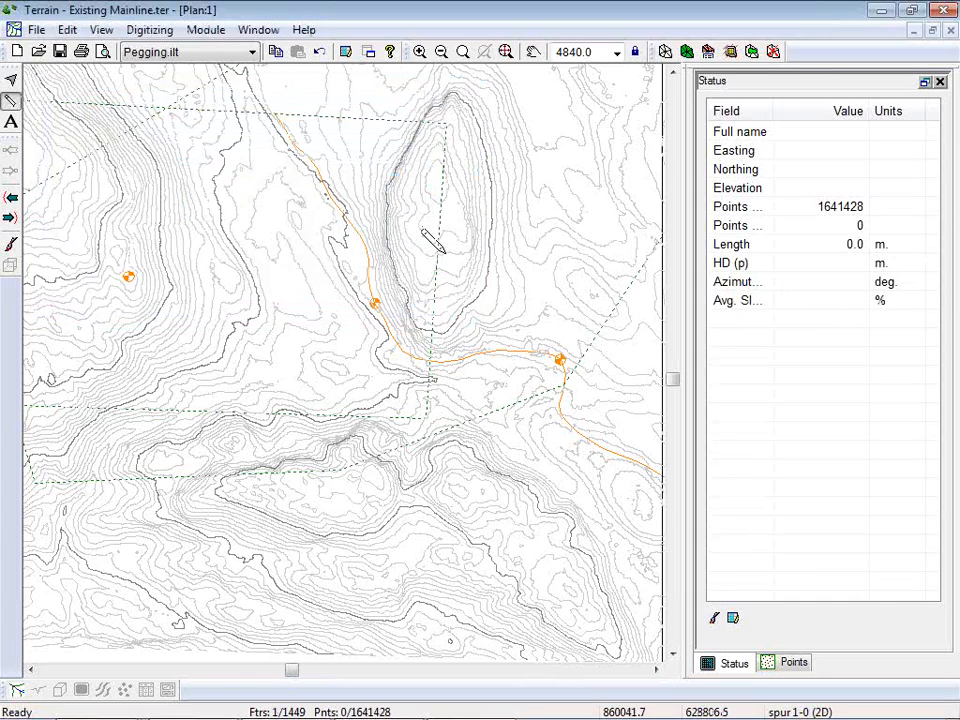
Place the first point of spur 1 on the orange marker midway along the existing road.
click(404, 236)
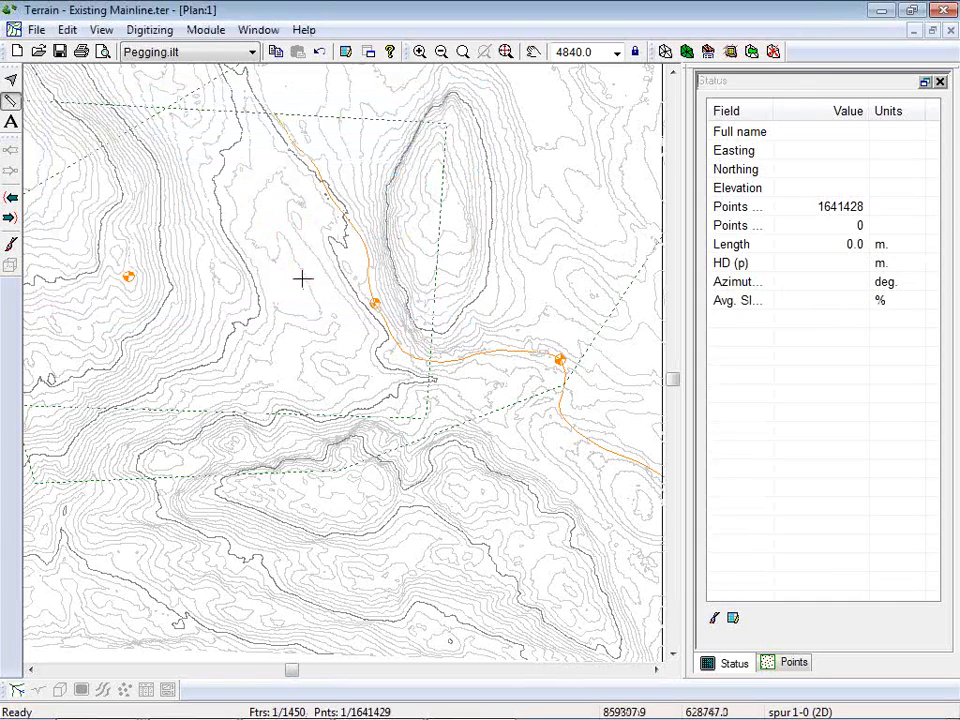
click(374, 302)
scroll(375, 305, up, 5)
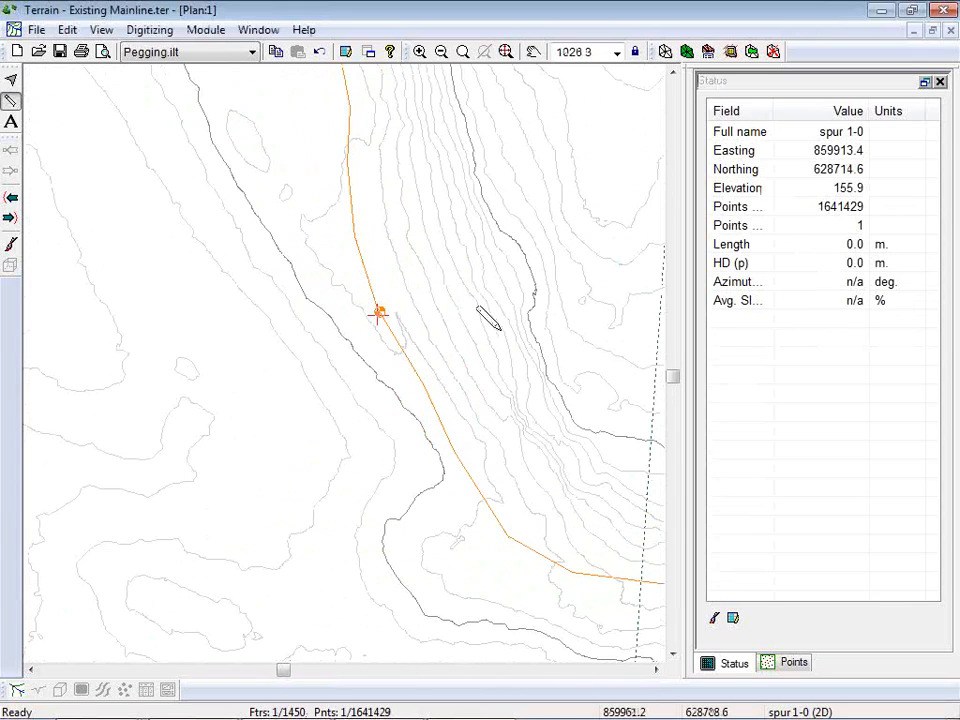
click(381, 312)
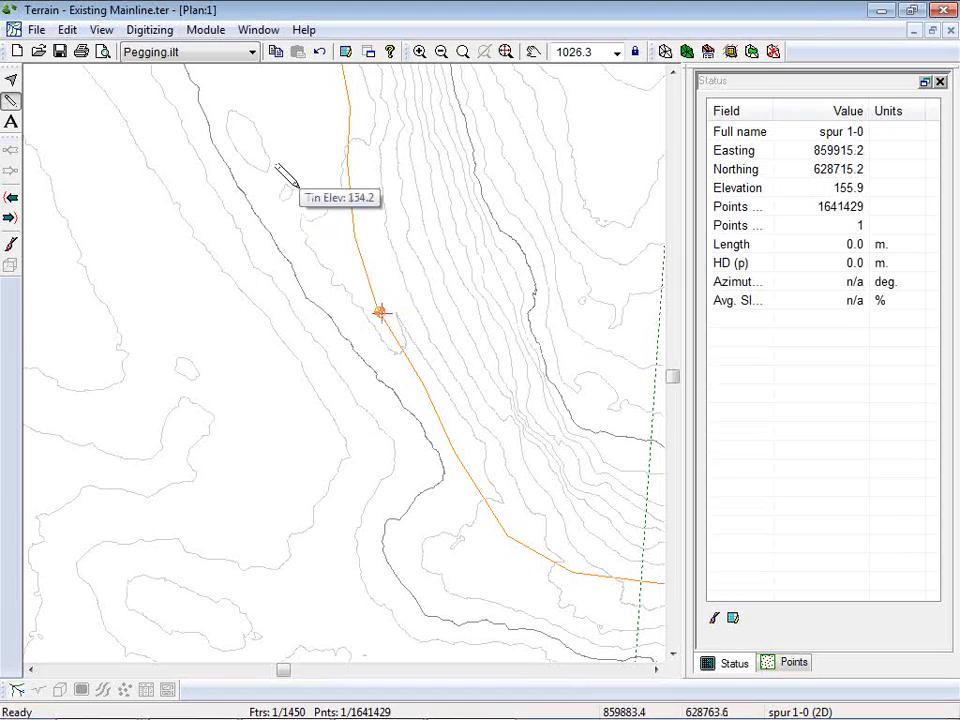
Add a second spur point about 55 m northwest of the start and widen the Status columns to show full field names.
click(280, 218)
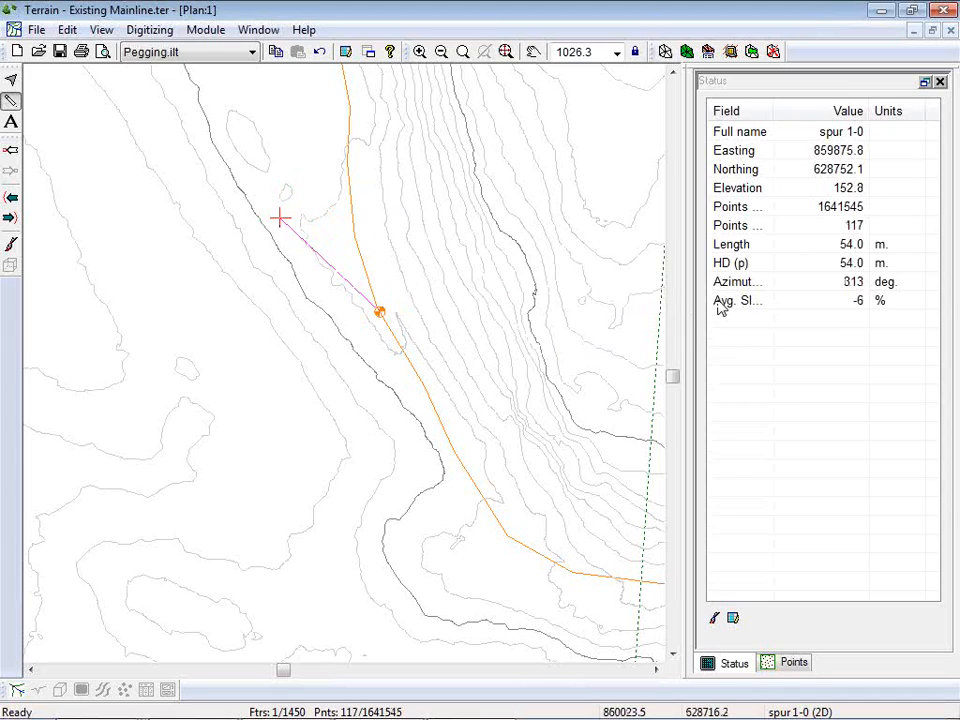
drag(773, 101, 799, 110)
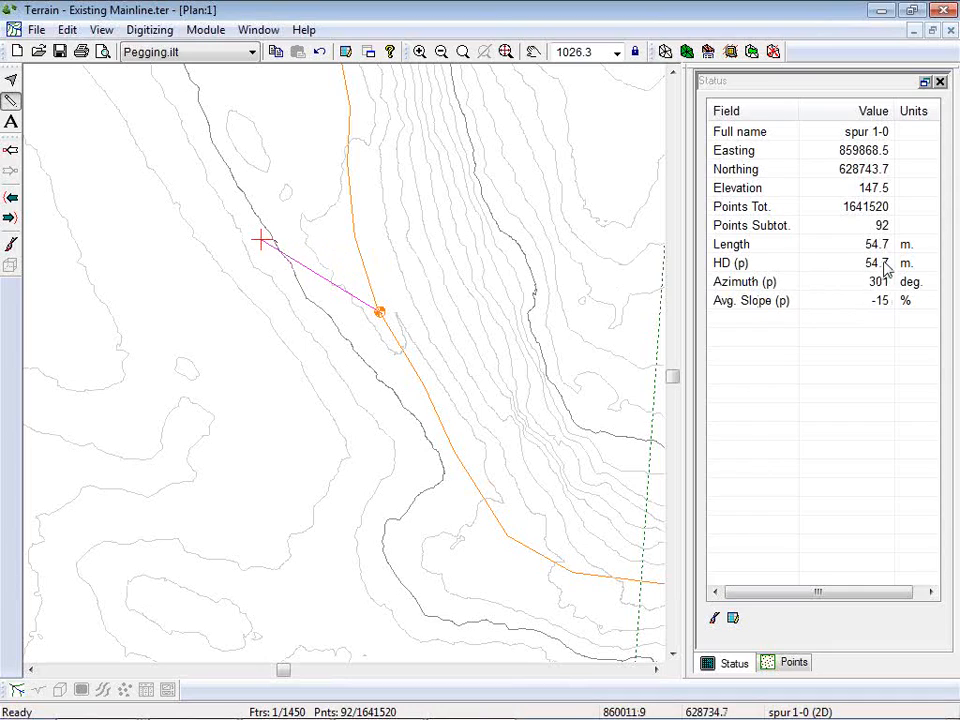
mouse_move(377, 313)
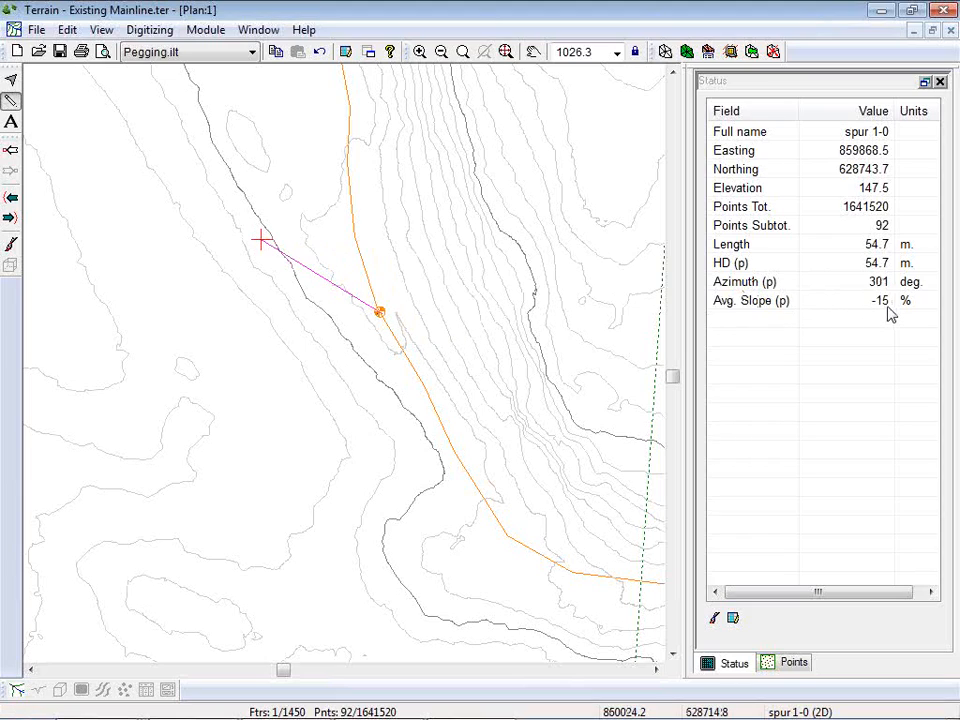
Add a graphic profile window for the spur and tile it horizontally with the plan.
click(258, 31)
mouse_move(289, 52)
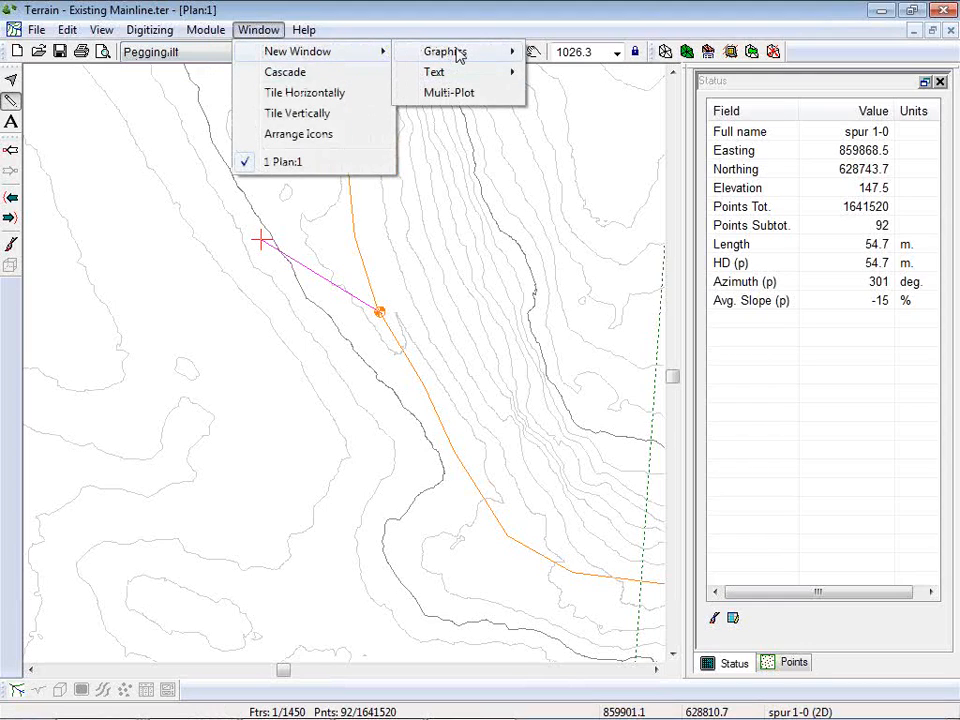
mouse_move(457, 55)
click(566, 52)
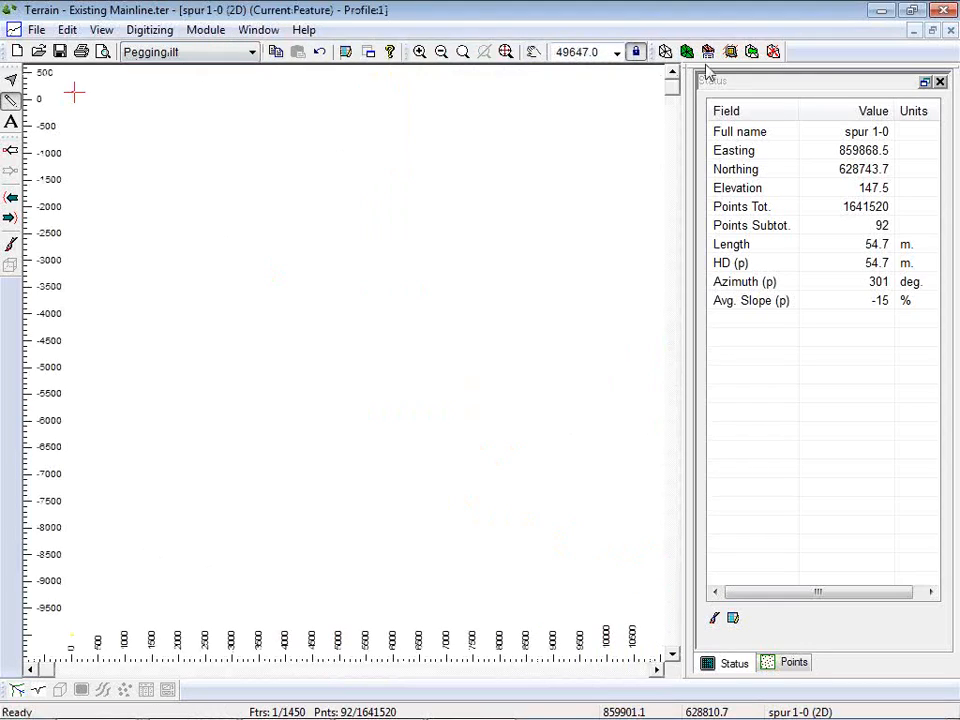
click(260, 30)
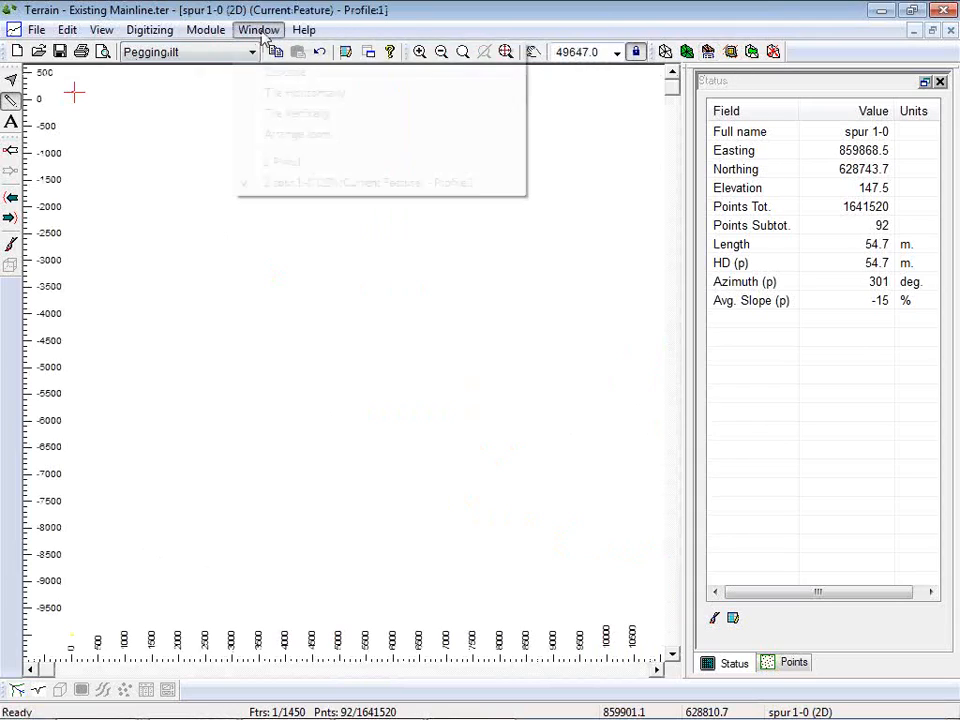
click(306, 93)
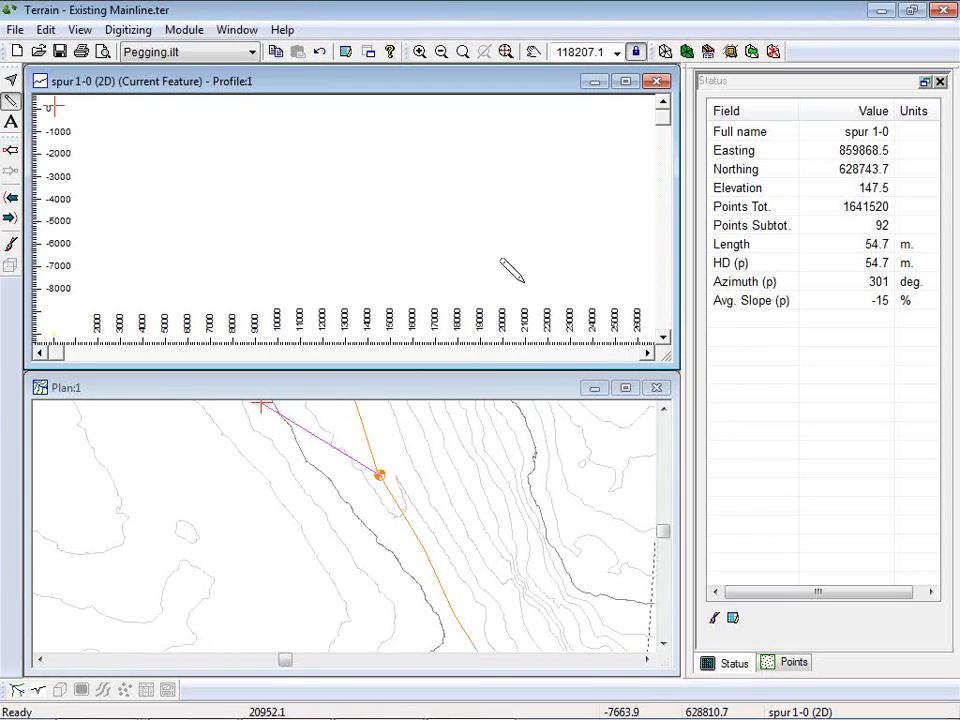
Turn off autoscale in the profile window, unlock its scale and enlarge the spur's ground line.
click(75, 80)
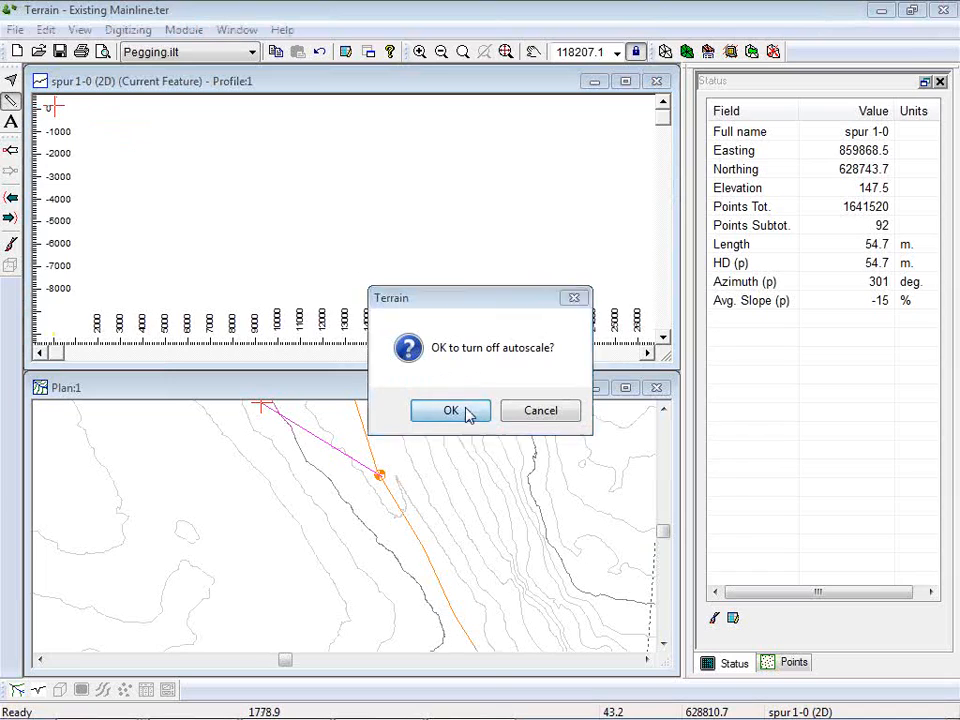
click(465, 410)
scroll(75, 108, up, 4)
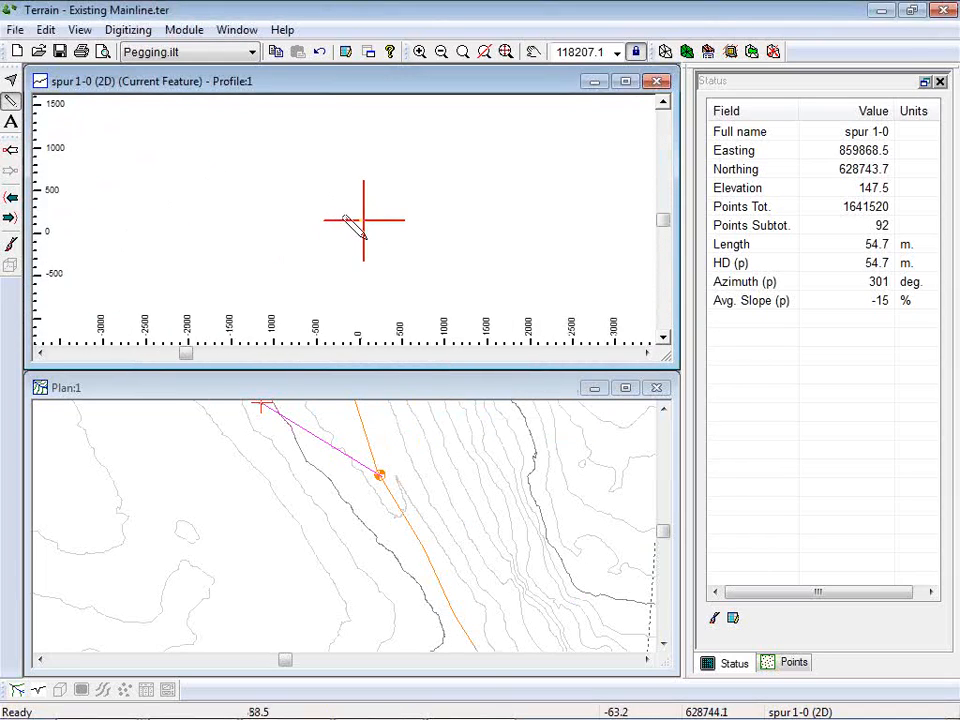
click(634, 51)
scroll(326, 238, up, 6)
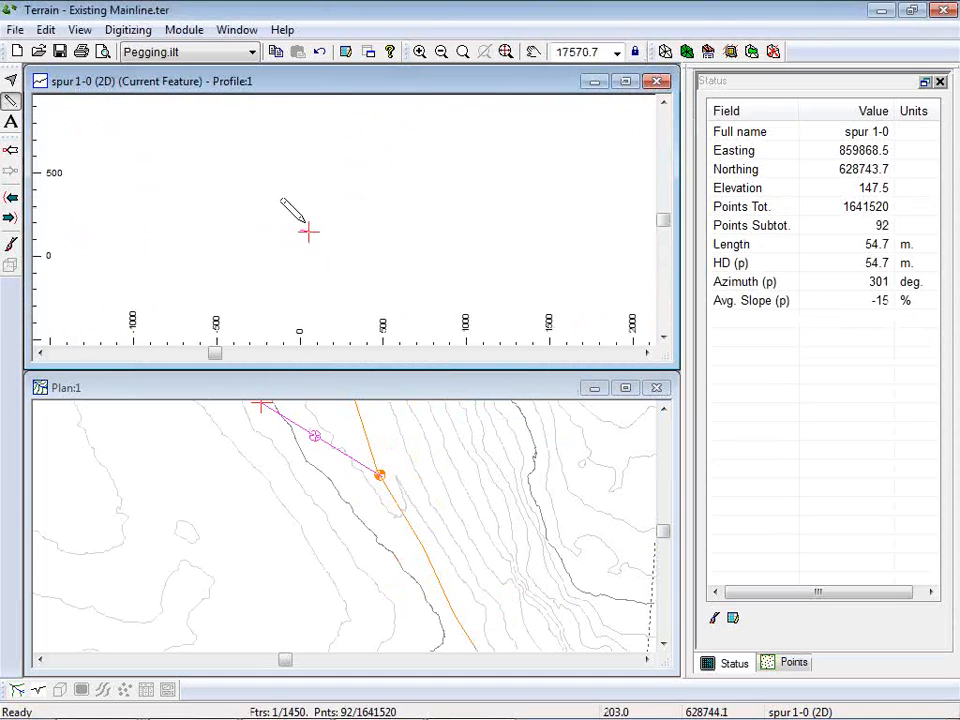
scroll(312, 236, up, 3)
mouse_move(261, 208)
middle_down()
mouse_move(396, 236)
mouse_move(358, 224)
middle_up()
scroll(358, 224, up, 1)
Set the profile window's scale to 2000 horizontal and 200 vertical.
right_click(233, 171)
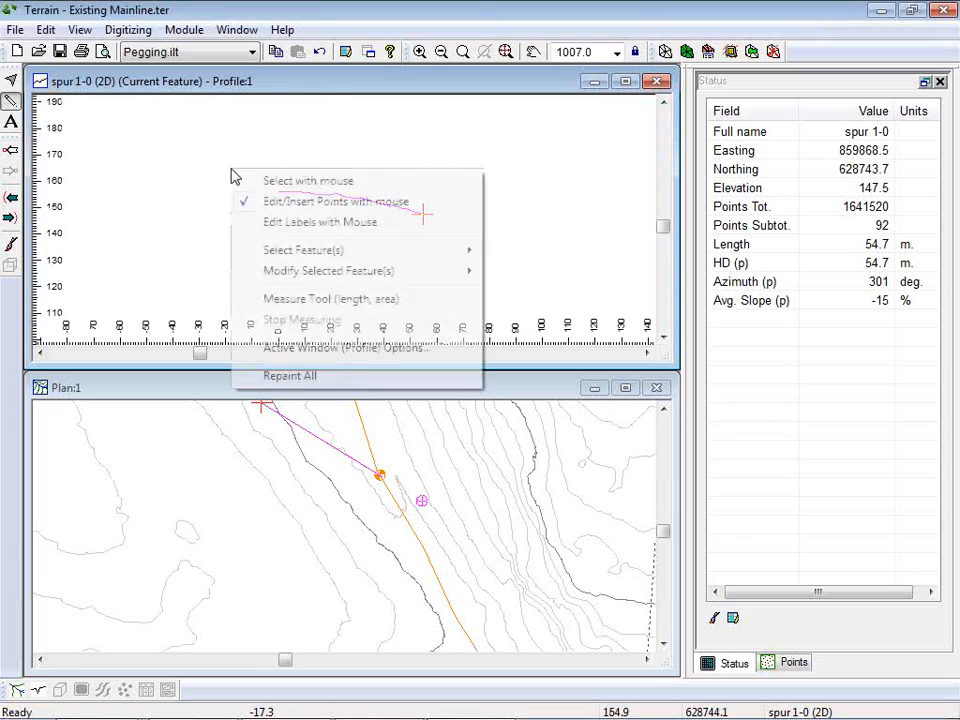
click(321, 347)
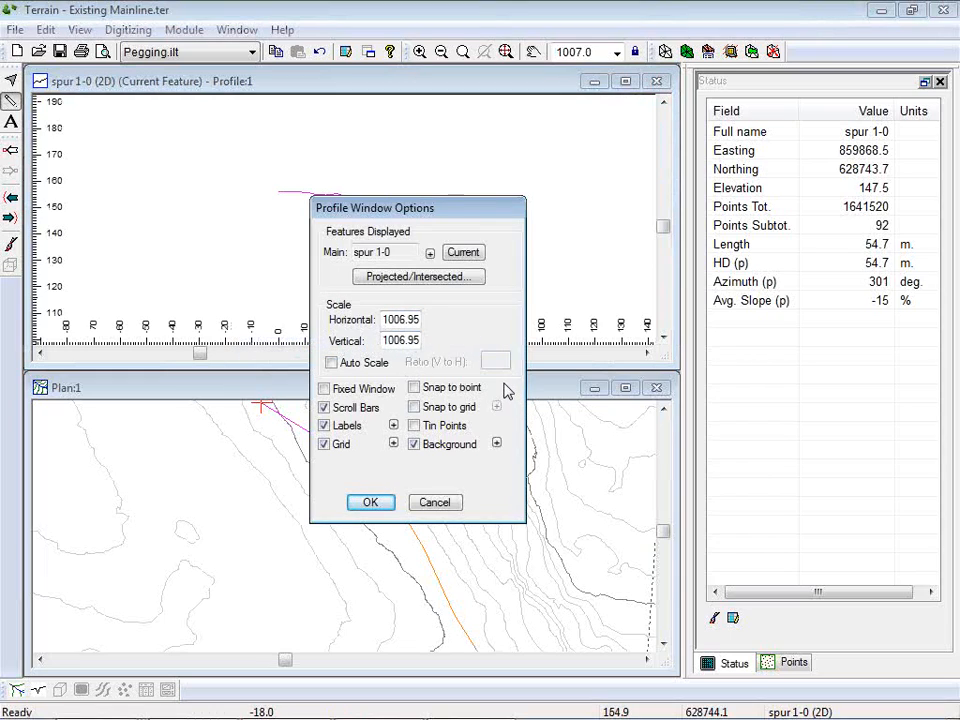
double_click(404, 322)
text(2000)
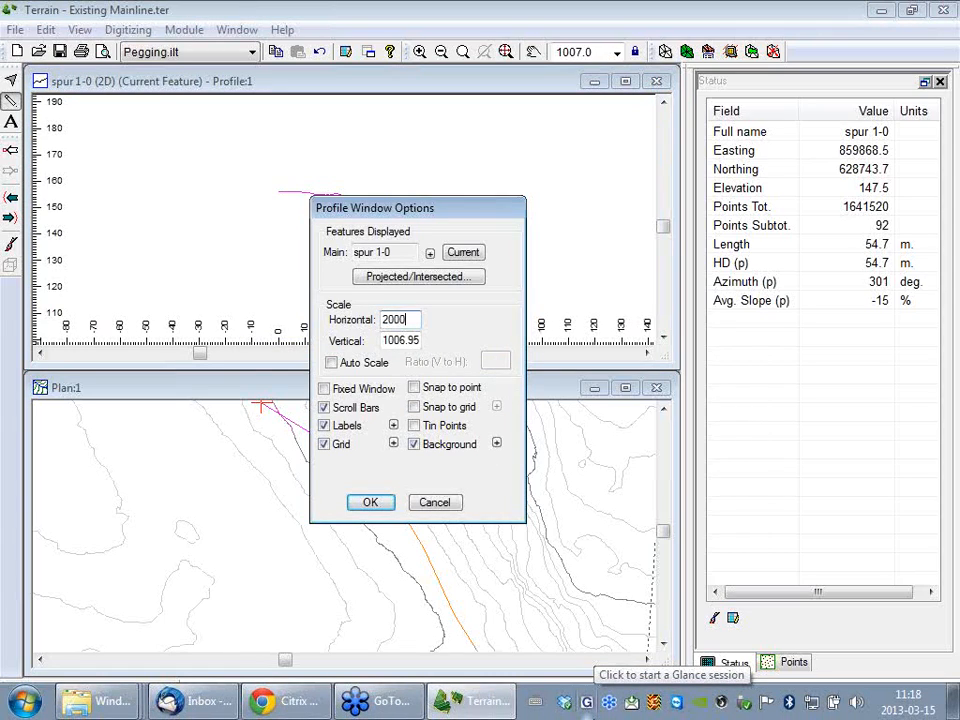
key(Tab)
text(2000)
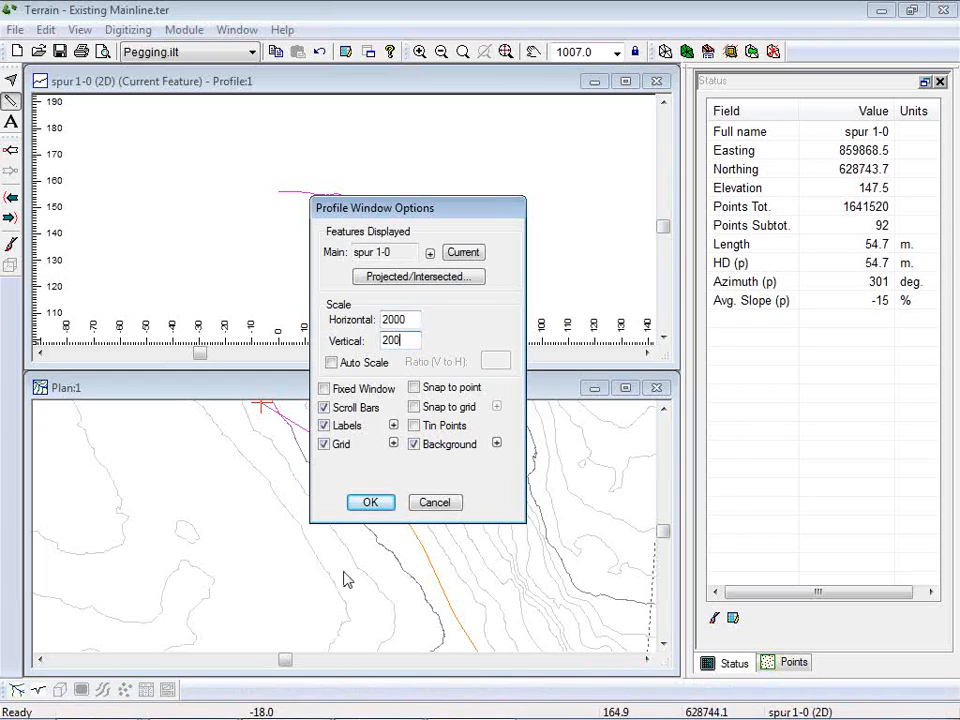
click(368, 501)
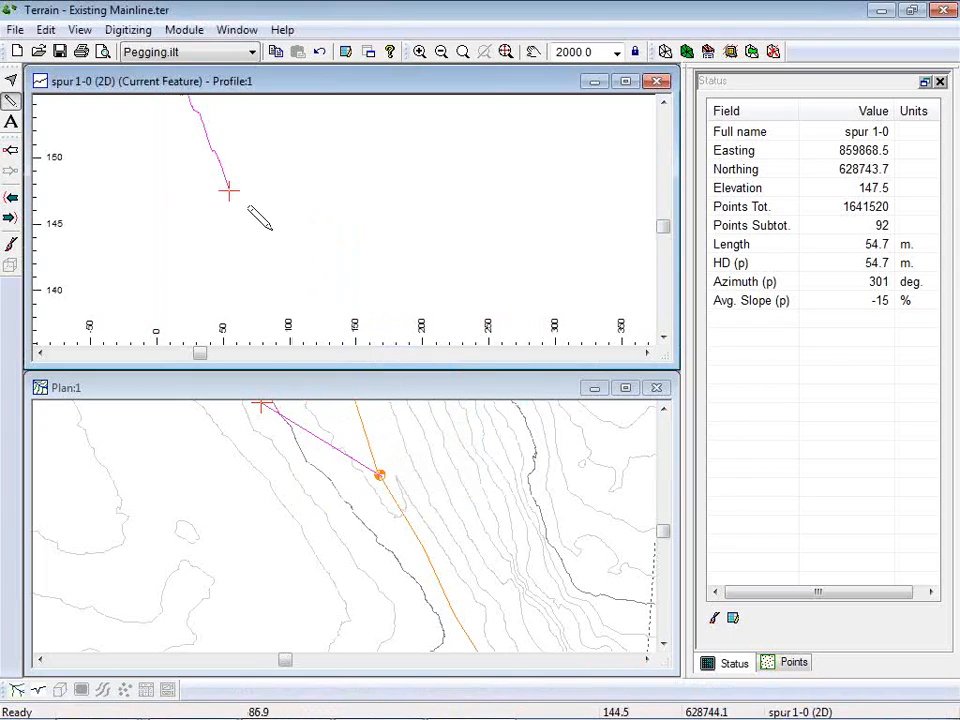
scroll(560, 268, down, 1)
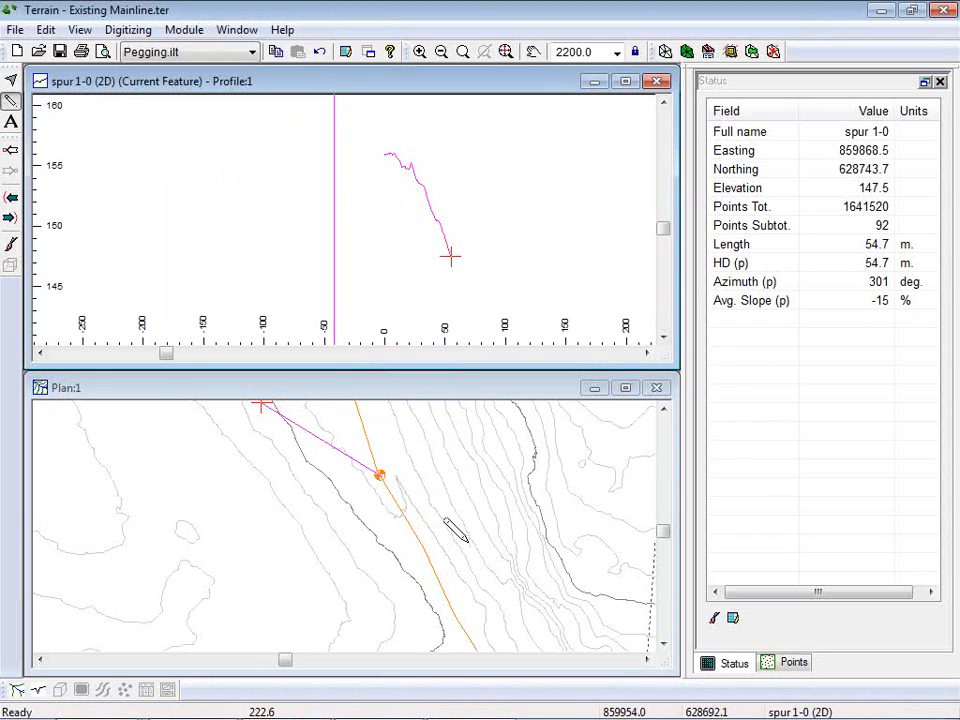
Move the second spur point to about 40 m from the start at an azimuth of about 312 degrees.
mouse_move(385, 466)
middle_down()
mouse_move(458, 521)
mouse_move(550, 553)
mouse_move(574, 541)
middle_up()
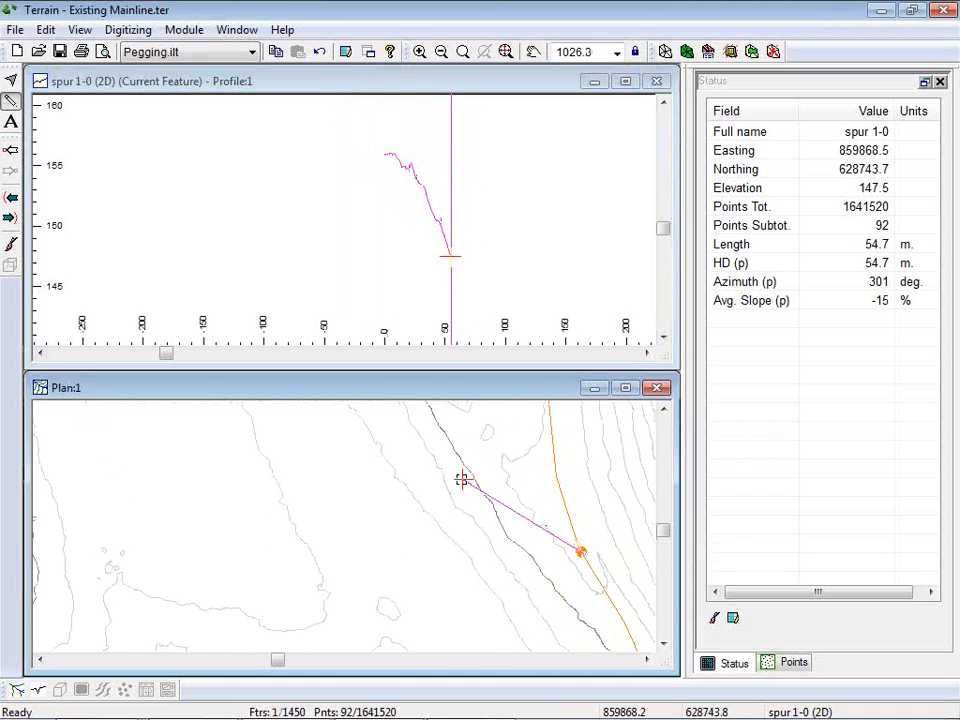
click(556, 477)
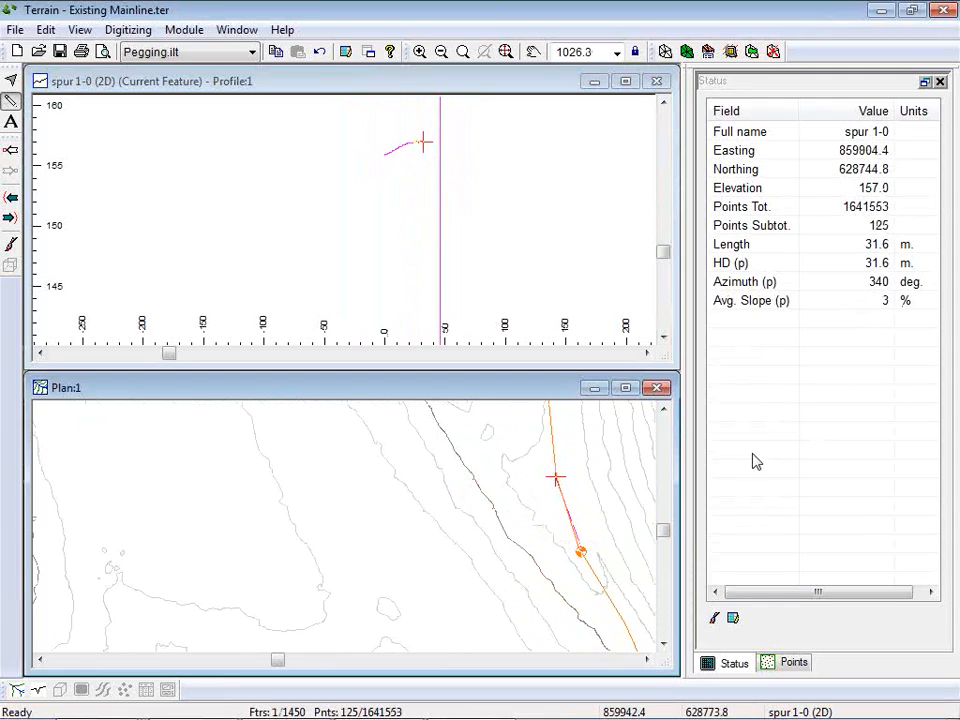
drag(556, 478, 507, 485)
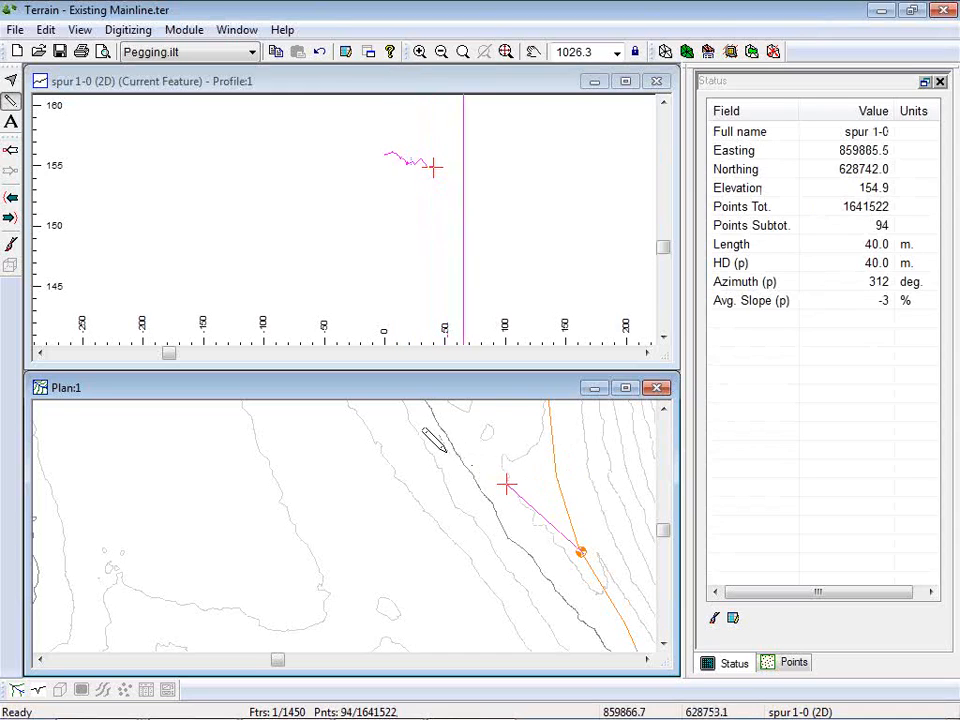
Add a third spur point on the orange marker in the west, about 422 m from the second point.
scroll(432, 457, down, 1)
scroll(432, 457, down, 3)
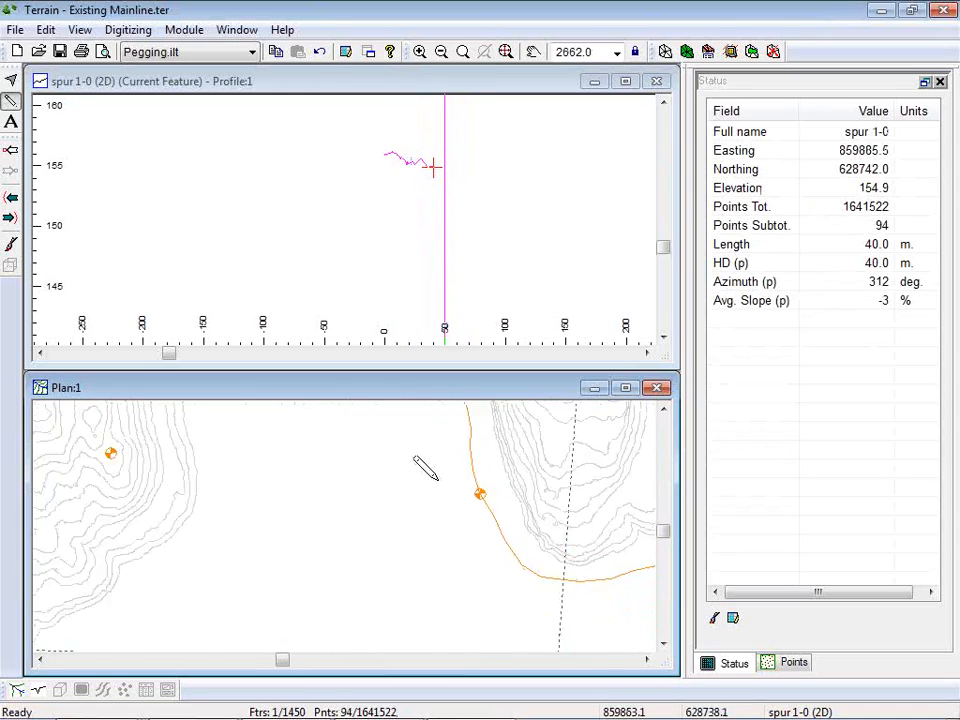
drag(392, 457, 167, 459)
click(167, 459)
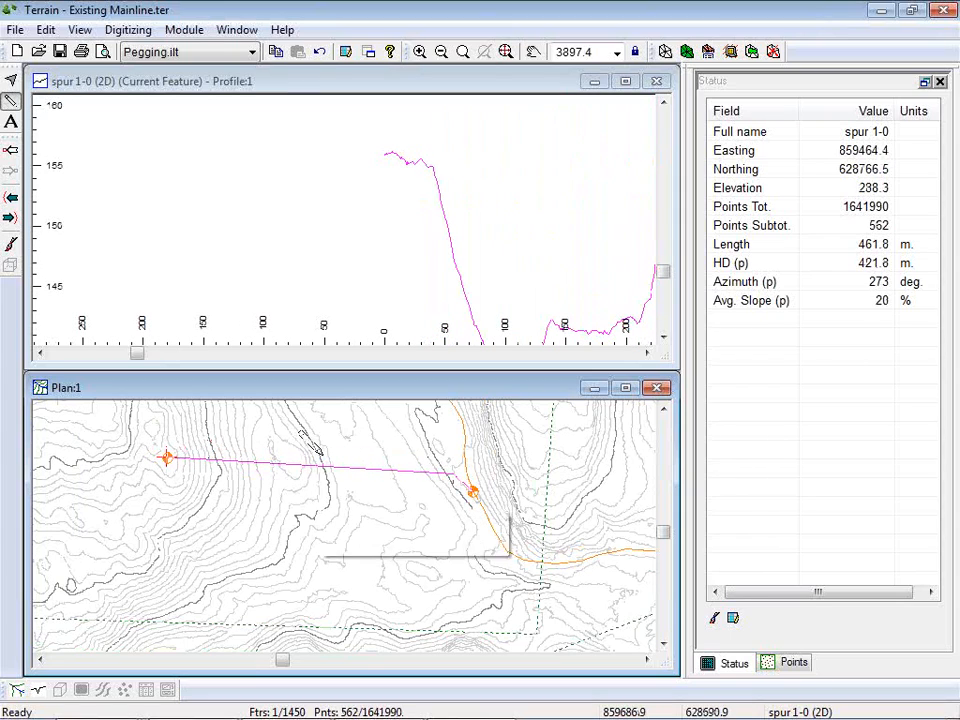
Examine the spur's whole ground profile from the road to the western marker.
middle_drag(580, 187, 410, 175)
scroll(410, 175, down, 8)
scroll(520, 200, down, 4)
middle_drag(550, 190, 444, 222)
scroll(527, 240, down, 6)
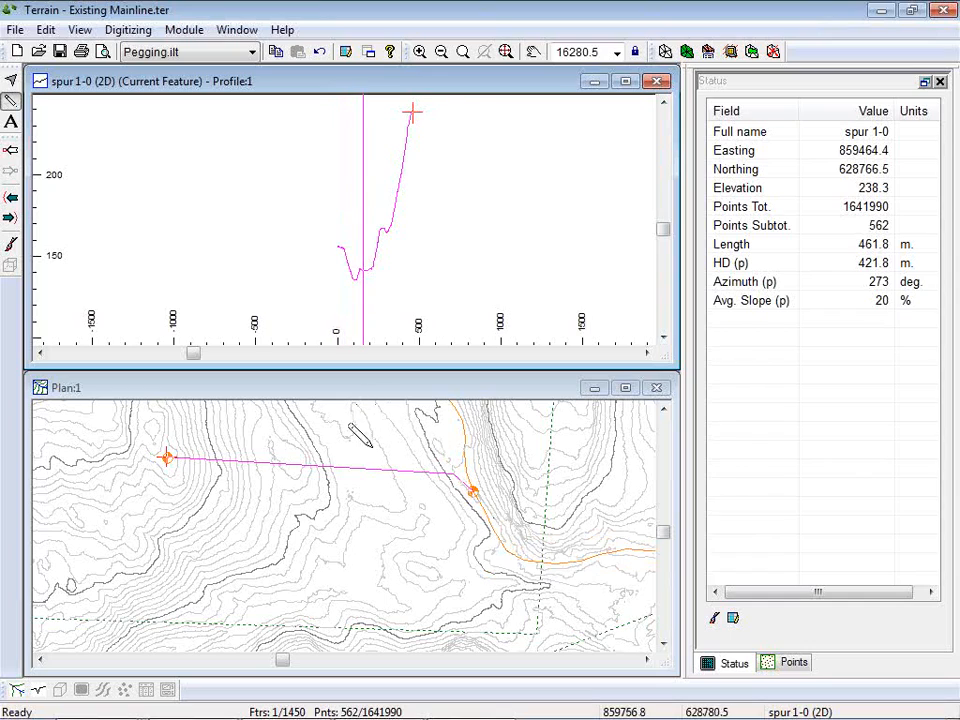
Maximize the plan window and move the spur's third point to about 53 m from the second, at an azimuth of about 326 degrees.
middle_drag(336, 560, 329, 515)
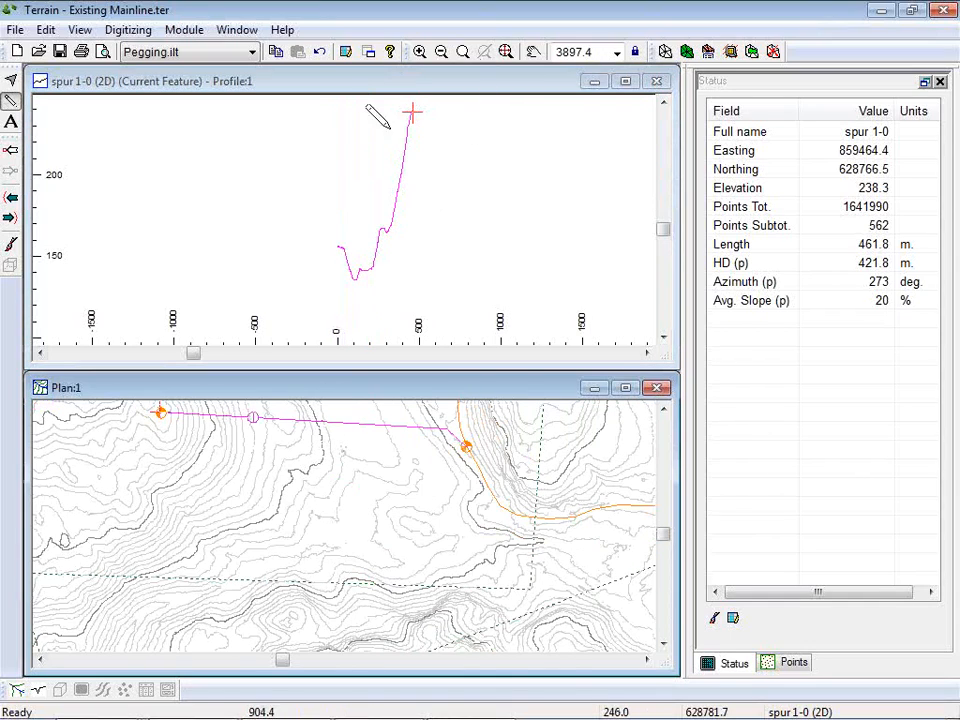
double_click(352, 393)
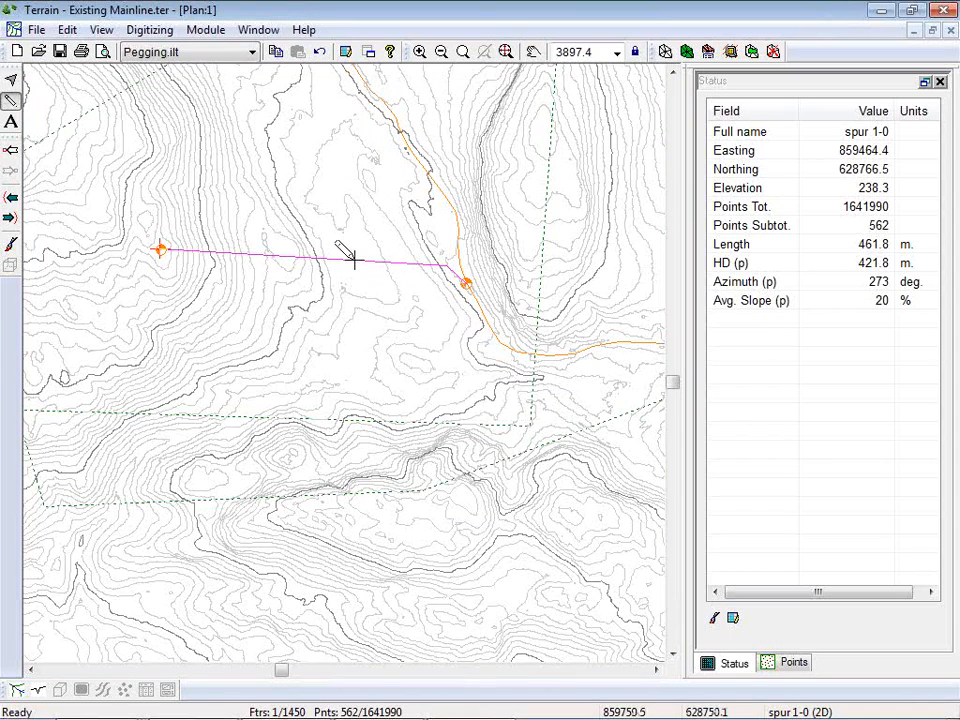
middle_drag(268, 335, 380, 297)
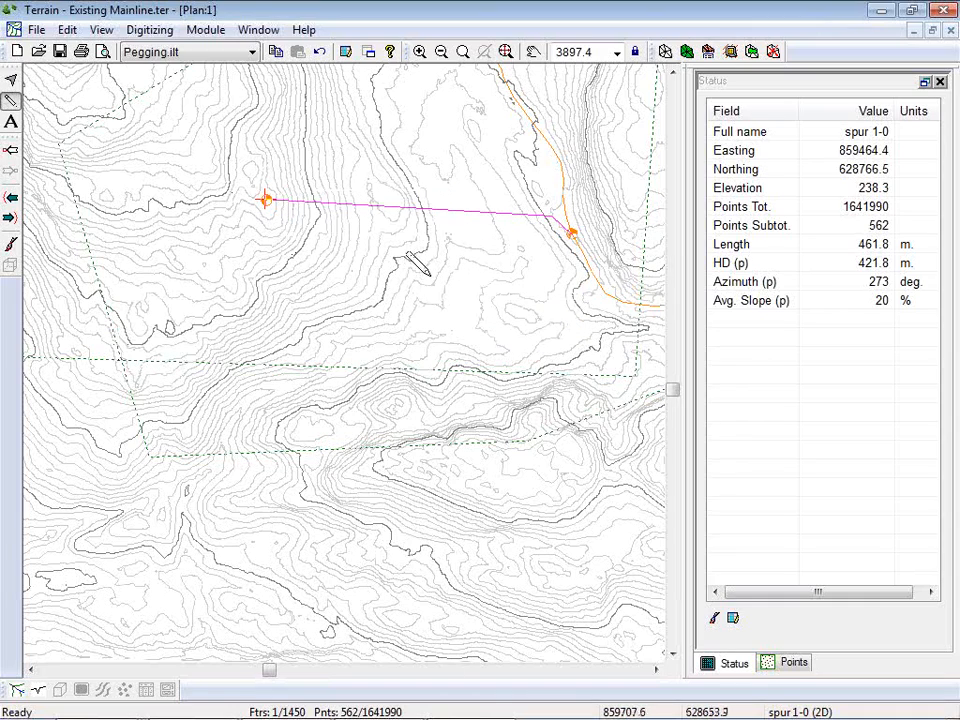
mouse_move(267, 200)
mouse_down()
mouse_move(480, 225)
mouse_move(527, 193)
mouse_up()
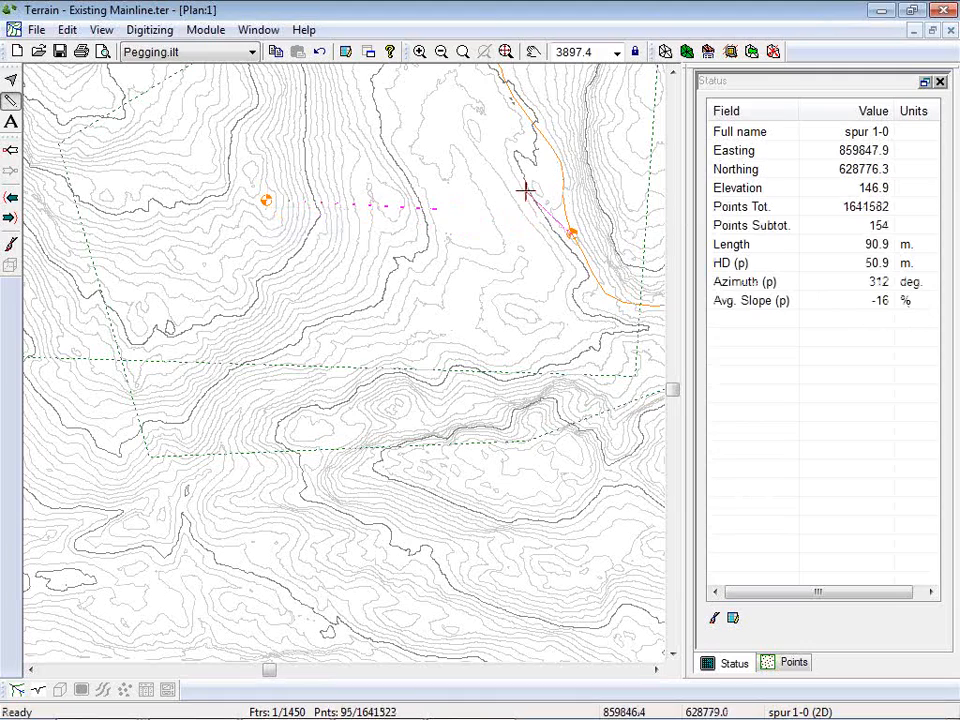
click(531, 186)
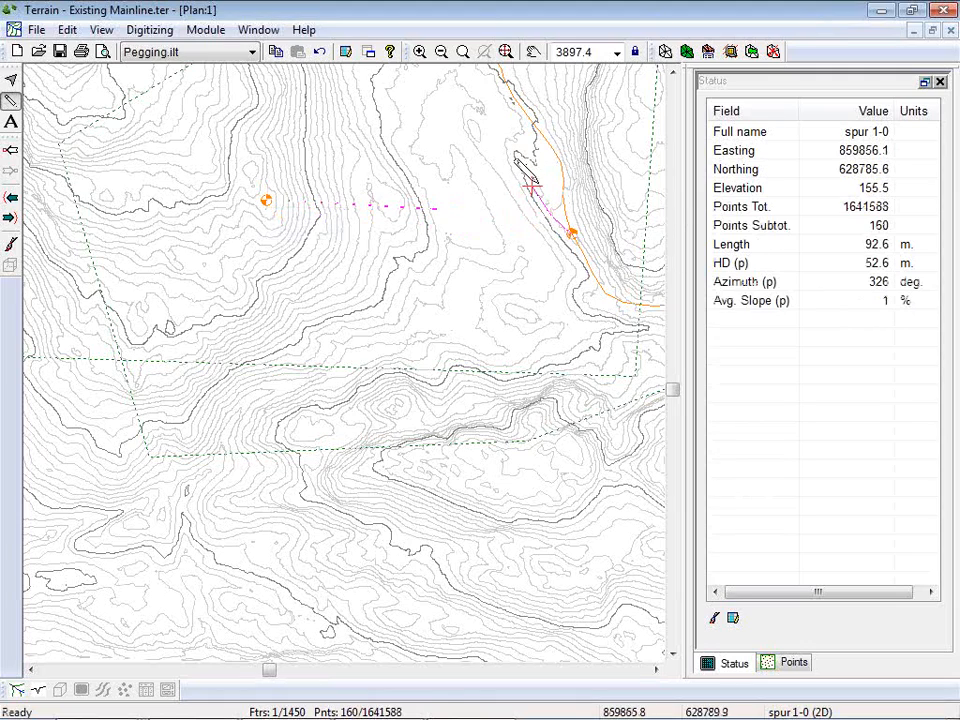
Move the spur's third point to about 50 m from the second, at an azimuth of about 317 degrees.
scroll(528, 172, up, 5)
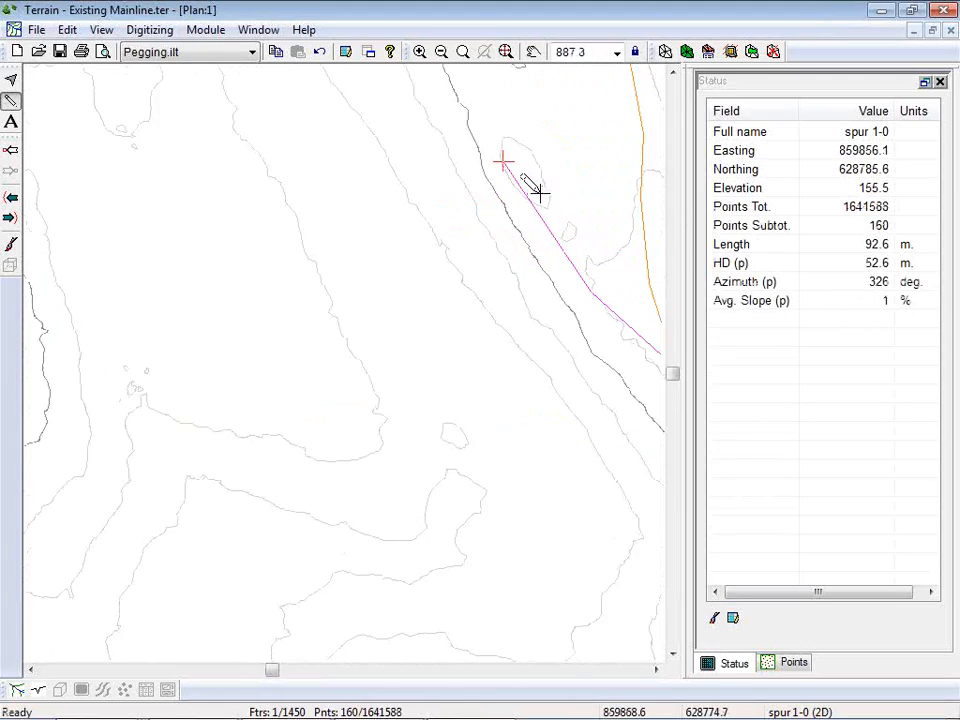
click(491, 175)
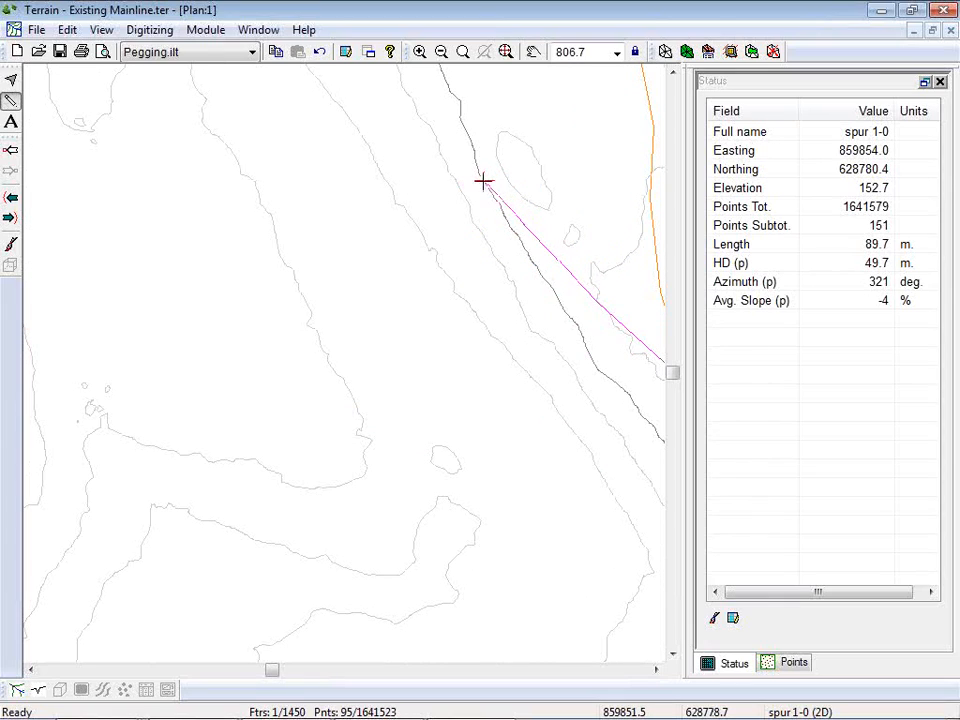
click(483, 181)
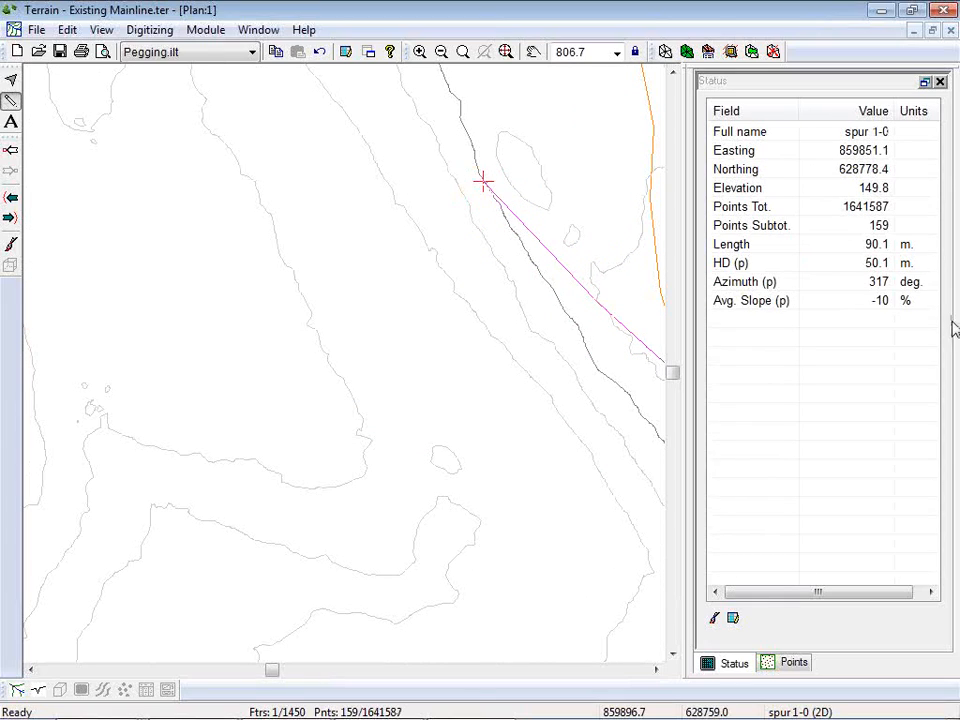
Add a fourth spur point about 47 m from the third, at an azimuth of about 322 degrees.
scroll(352, 188, down, 7)
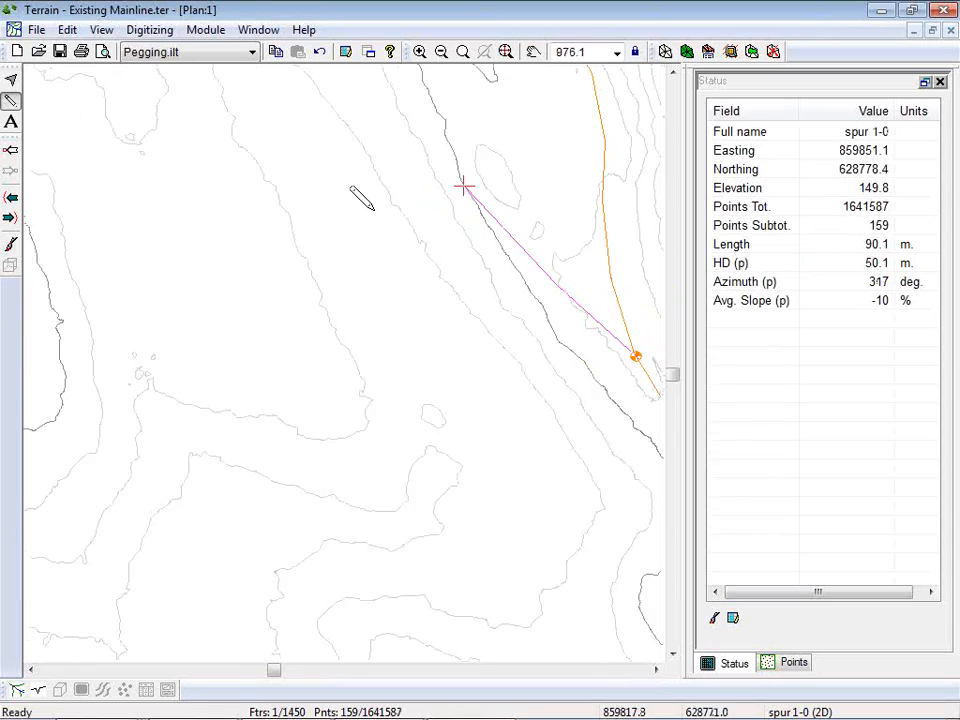
mouse_move(400, 180)
mouse_down()
mouse_move(362, 124)
mouse_move(373, 190)
mouse_move(393, 140)
mouse_up()
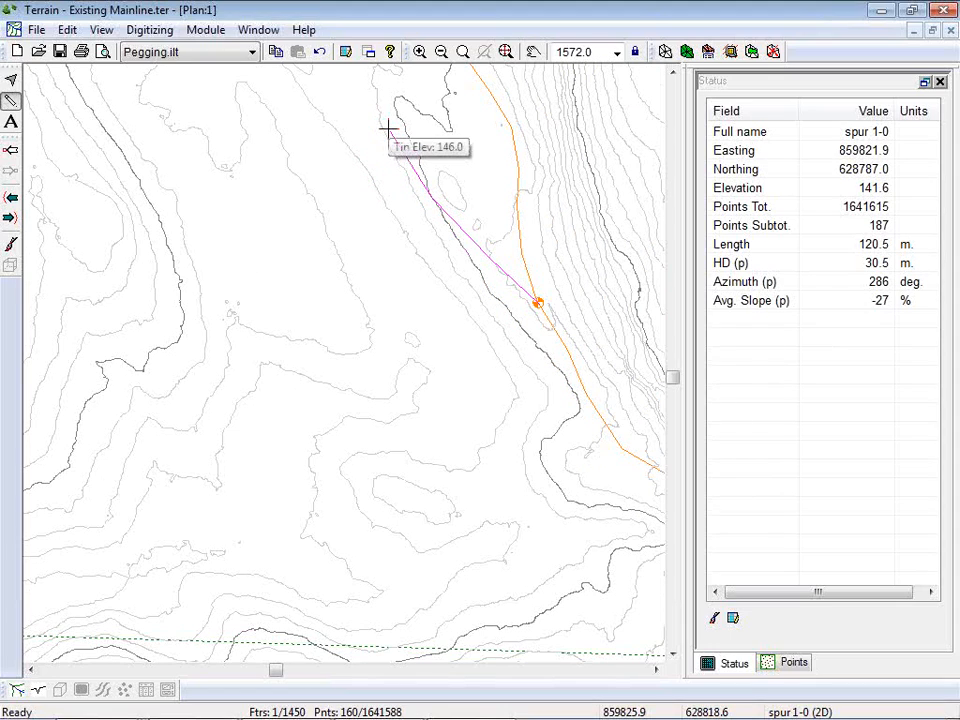
click(389, 128)
drag(388, 128, 383, 135)
Add a fifth spur point northwest of the fourth and a sixth about 41 m further at an azimuth of about 241 degrees.
click(356, 101)
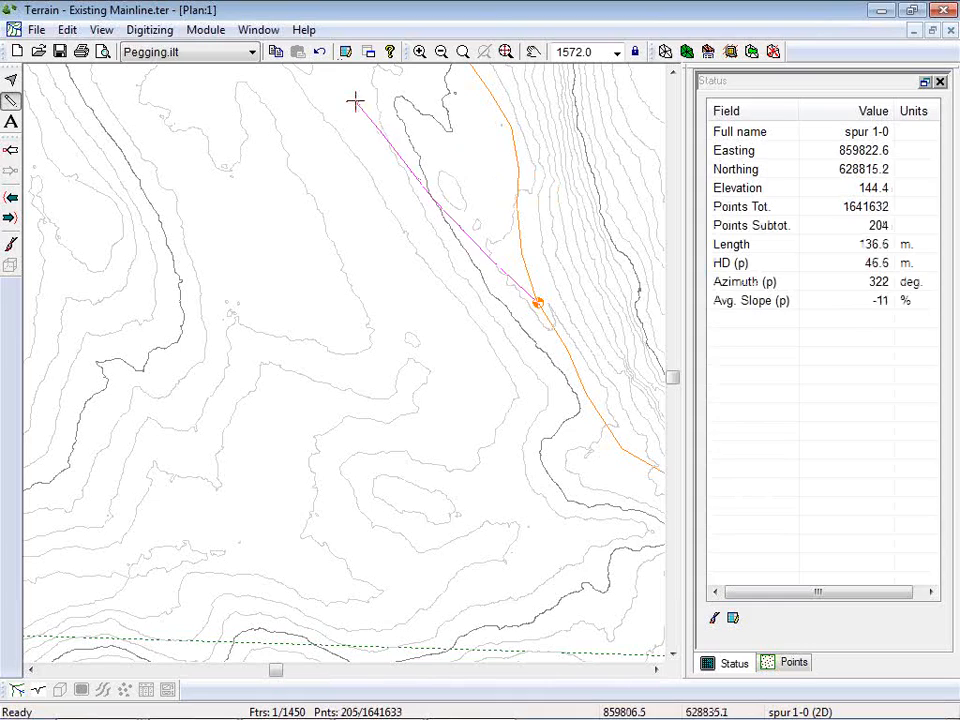
drag(349, 117, 297, 122)
click(296, 112)
mouse_move(326, 127)
middle_down()
mouse_move(422, 285)
mouse_move(418, 271)
middle_up()
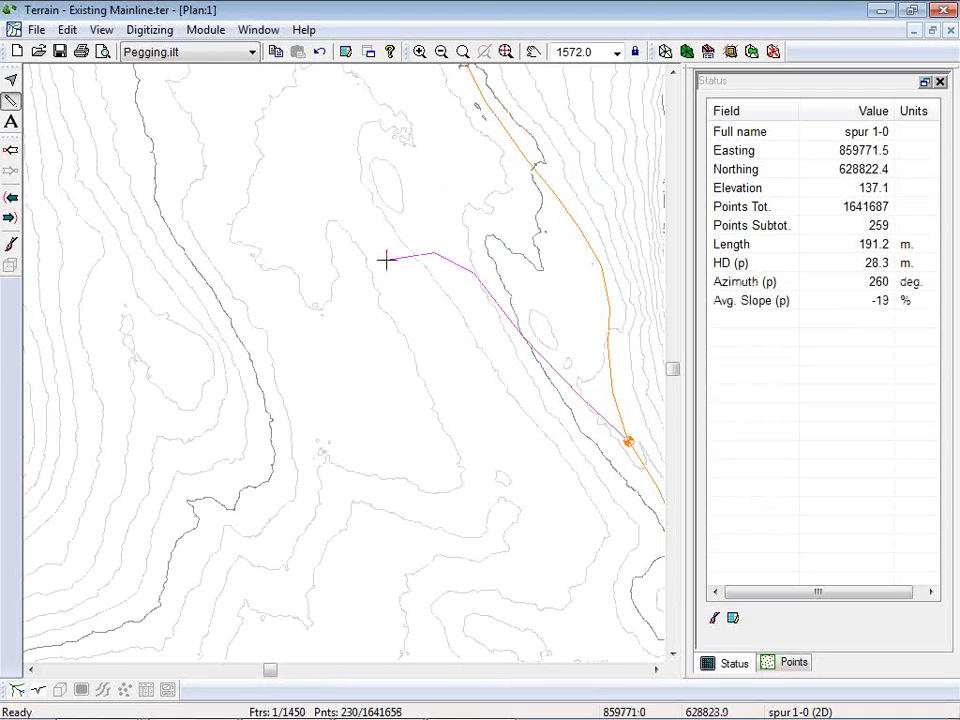
click(373, 286)
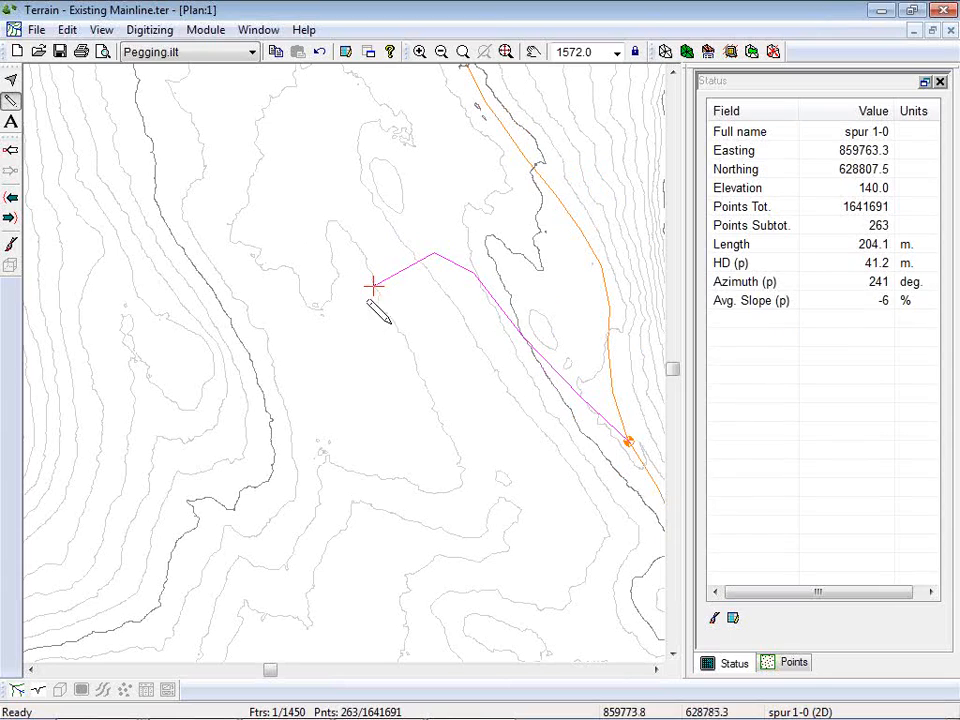
Examine the ground profile along the last legs of the spur and return to the plan view.
click(38, 690)
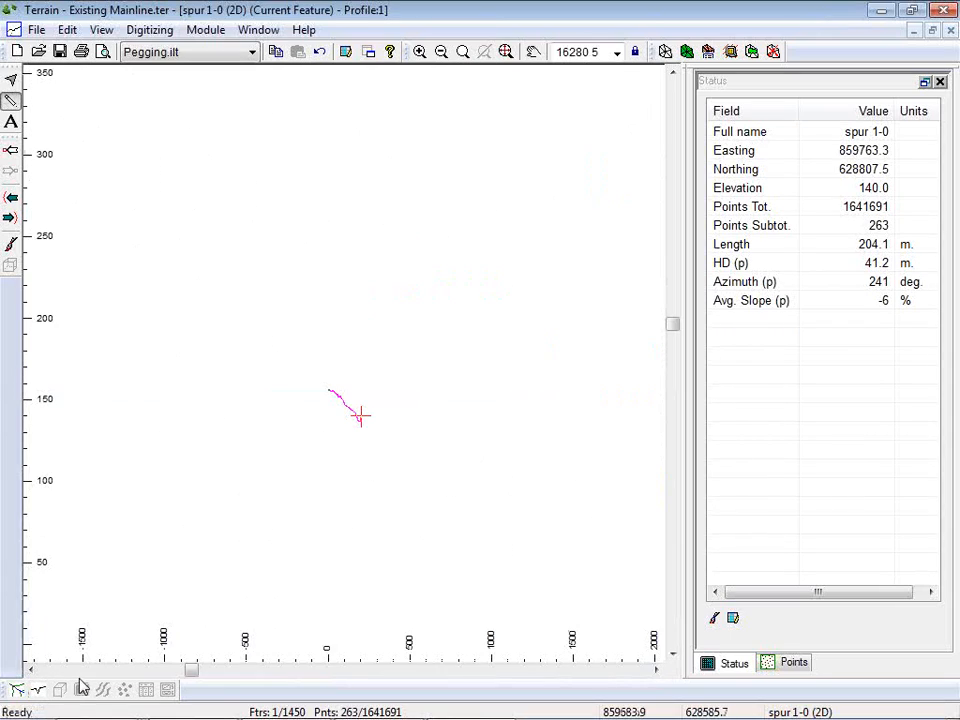
scroll(362, 424, up, 5)
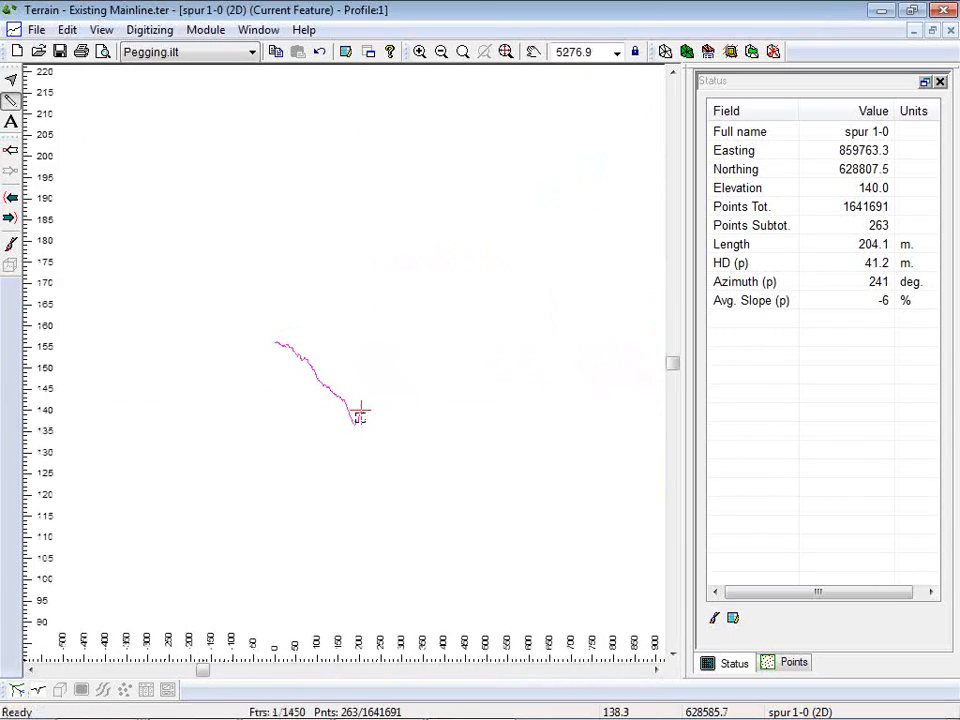
scroll(336, 414, up, 4)
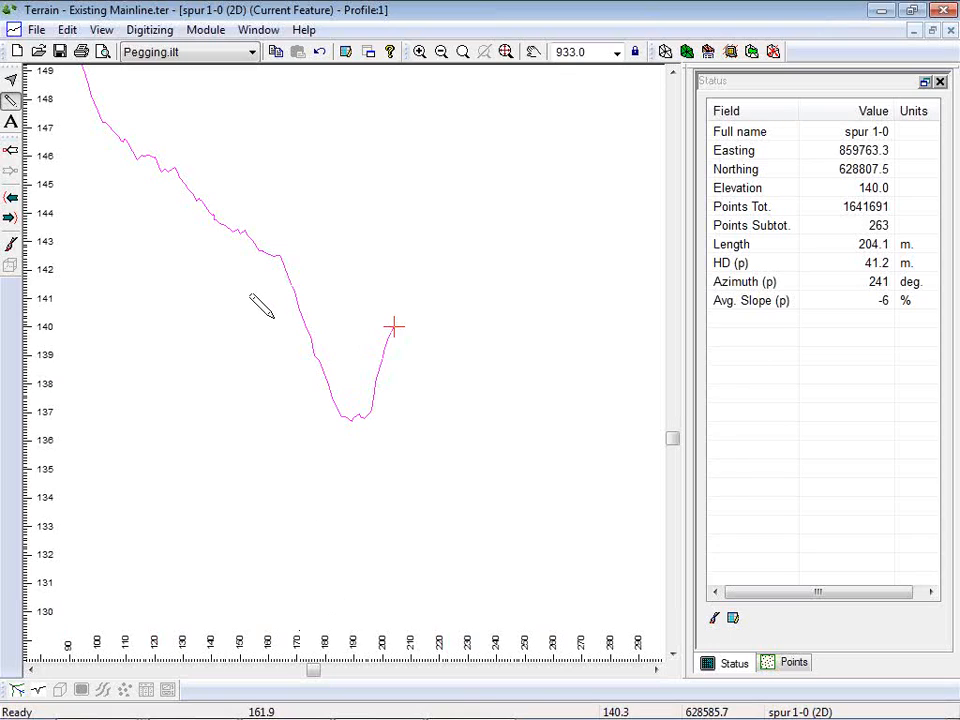
click(19, 690)
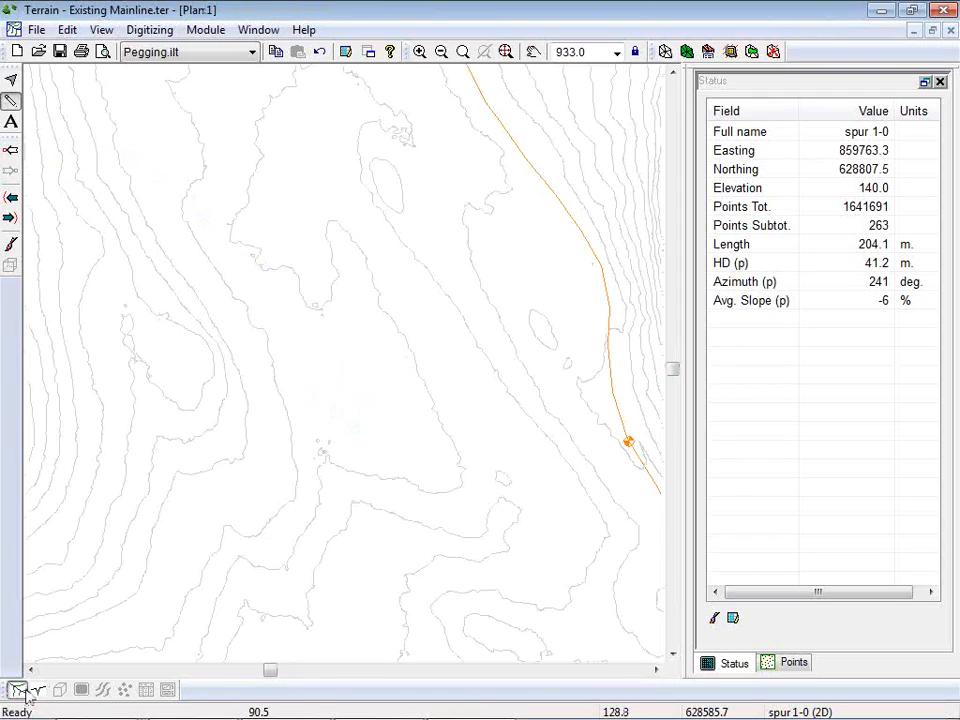
Add a seventh spur point about 72 m from the sixth at azimuth 237 degrees and an eighth about 37 m further at 178 degrees.
drag(375, 360, 458, 266)
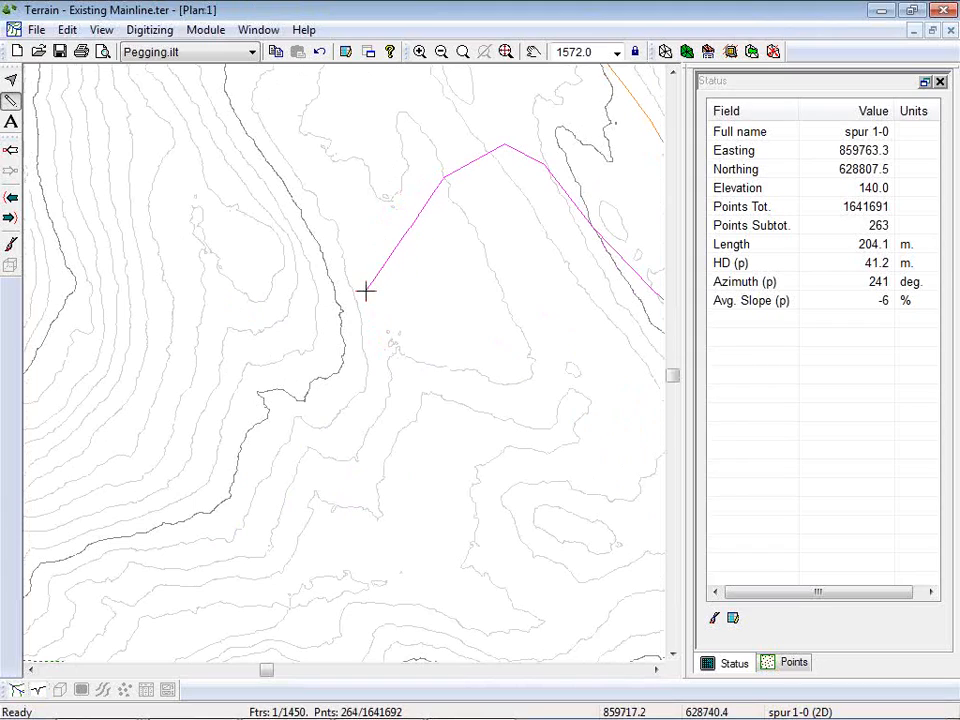
click(341, 240)
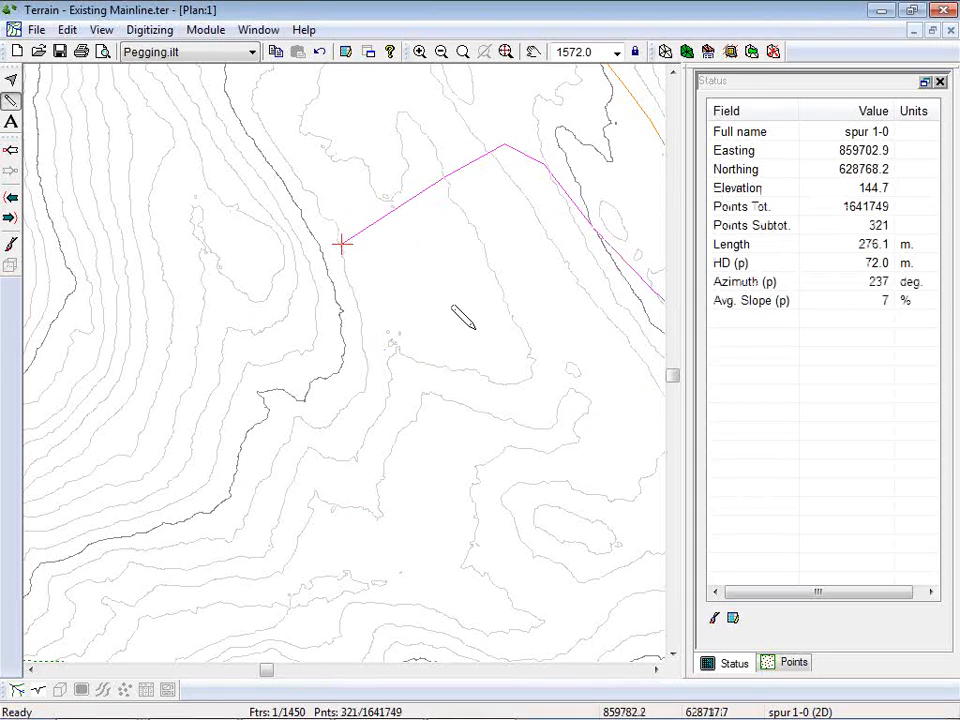
middle_drag(463, 318, 585, 270)
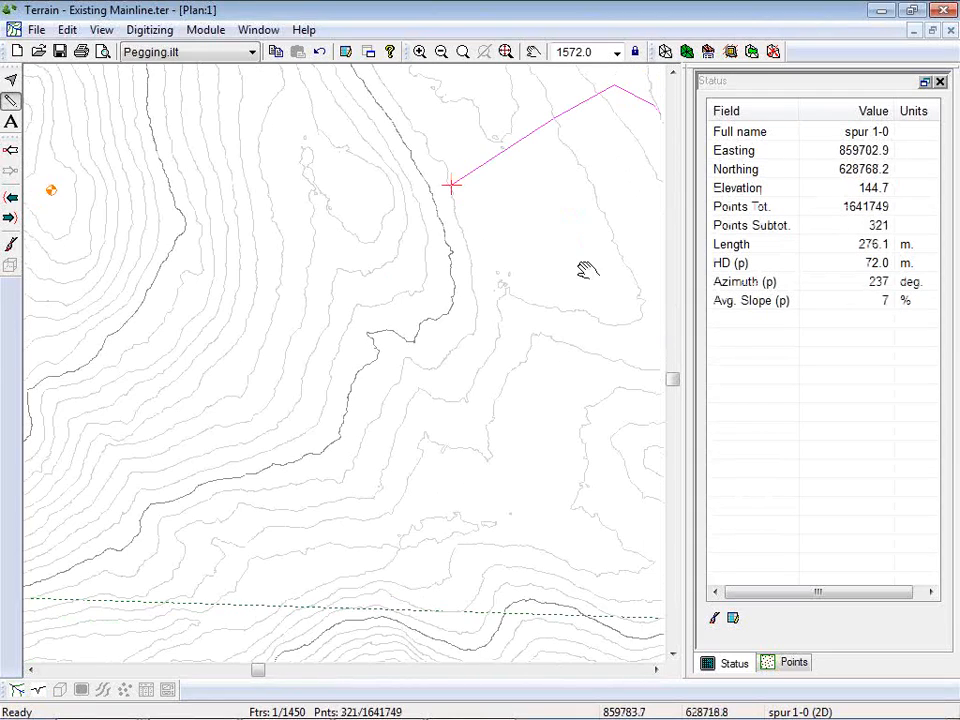
click(411, 252)
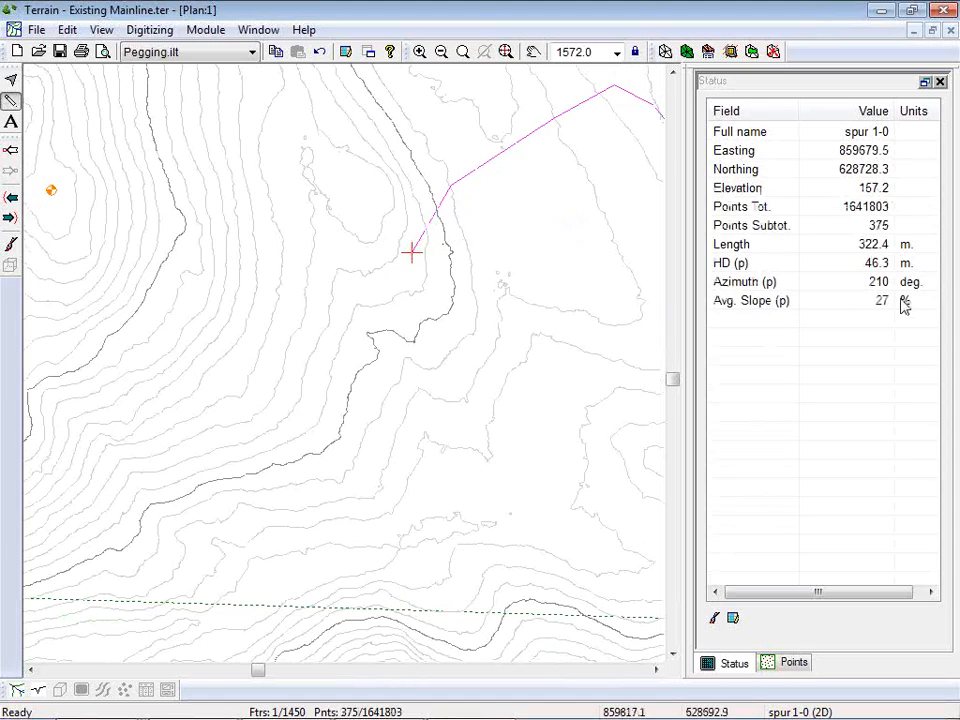
drag(413, 251, 440, 257)
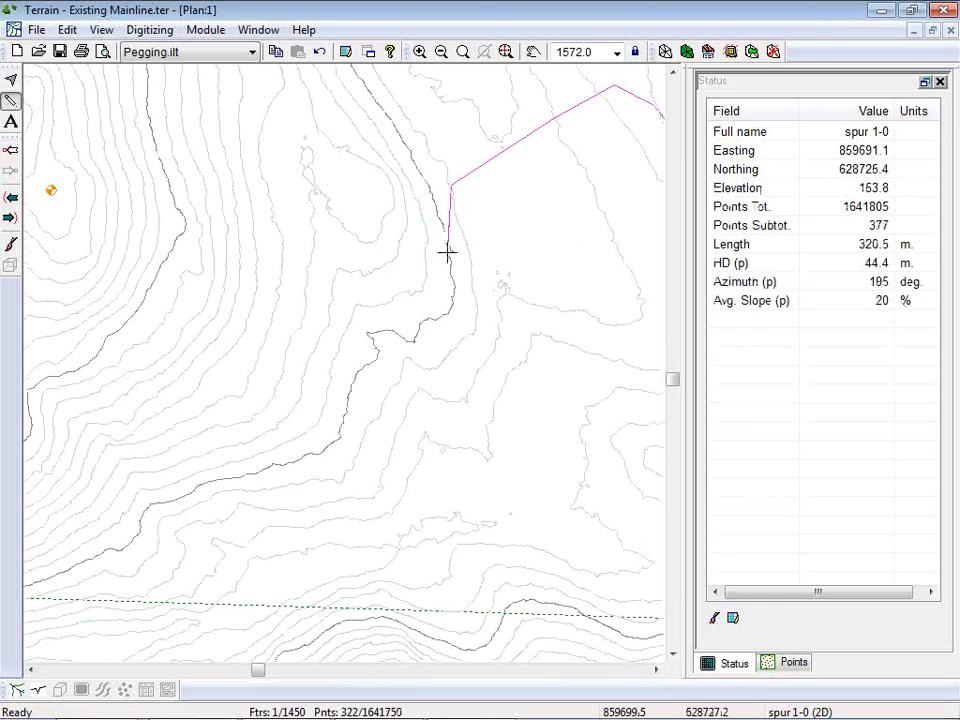
click(451, 245)
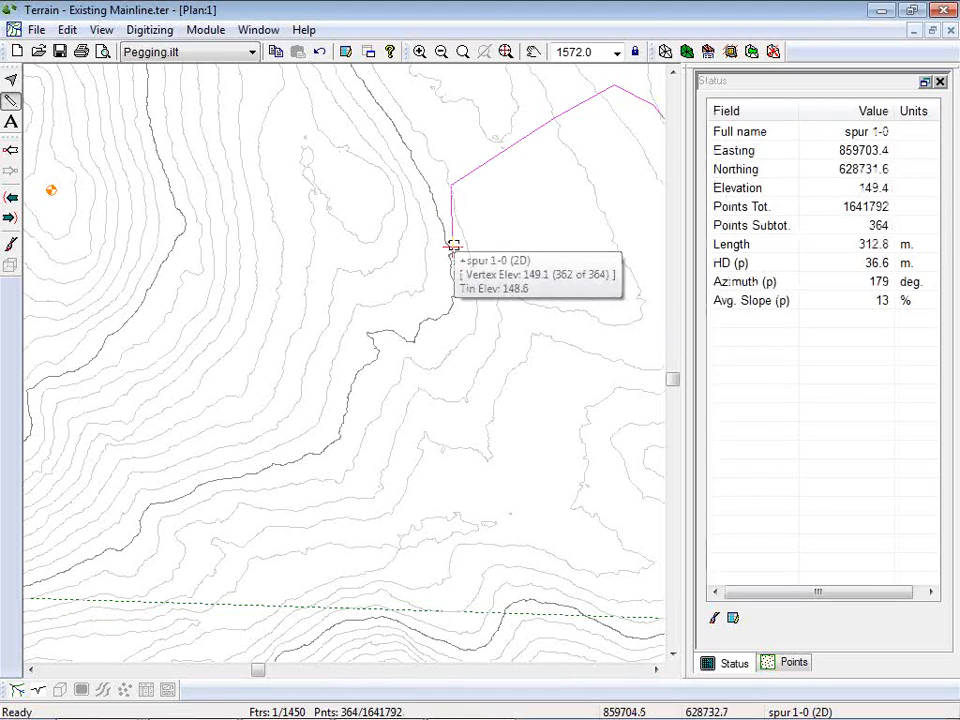
click(452, 246)
Add a ninth spur point about 35 m from the eighth at azimuth 206 degrees and a tenth about 51 m further at 279 degrees.
drag(455, 305, 463, 316)
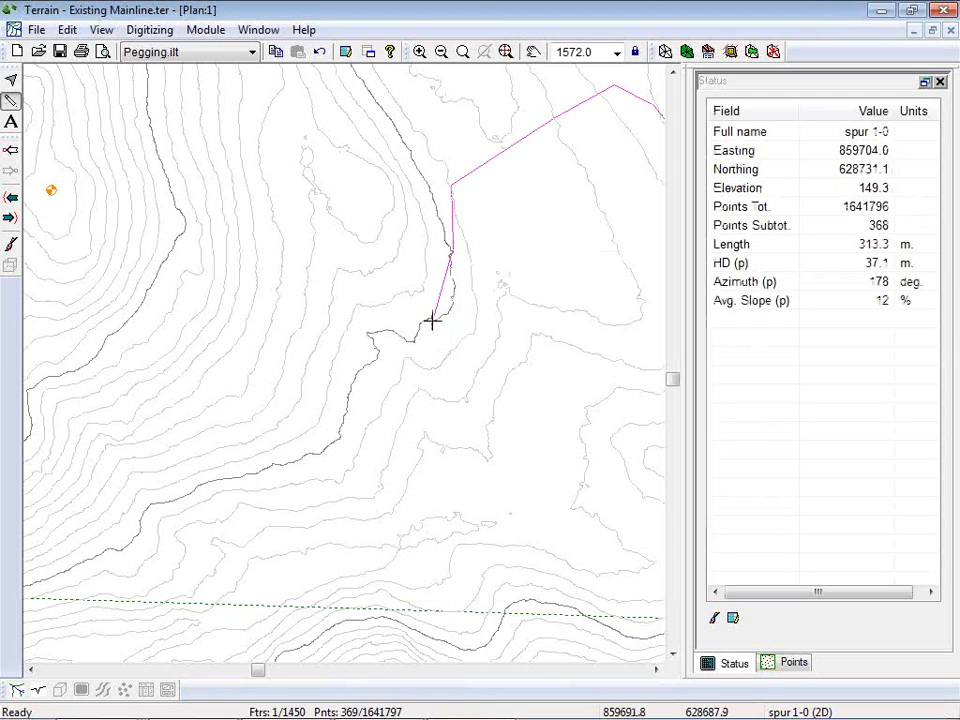
click(185, 410)
mouse_move(188, 410)
mouse_down()
mouse_move(330, 358)
mouse_move(427, 301)
mouse_up()
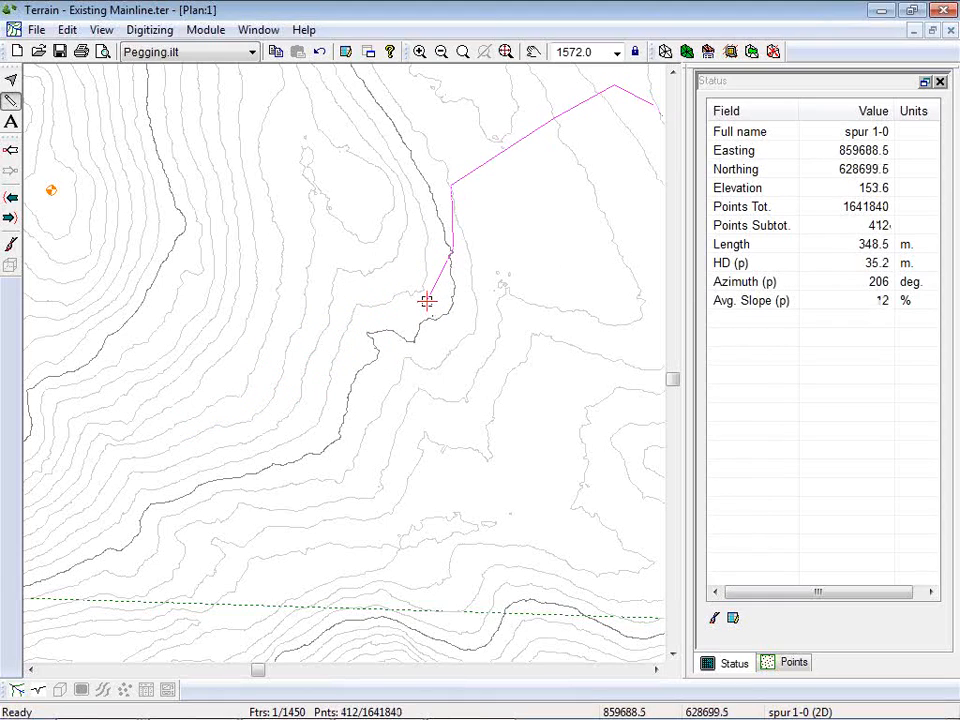
click(351, 322)
drag(351, 322, 341, 289)
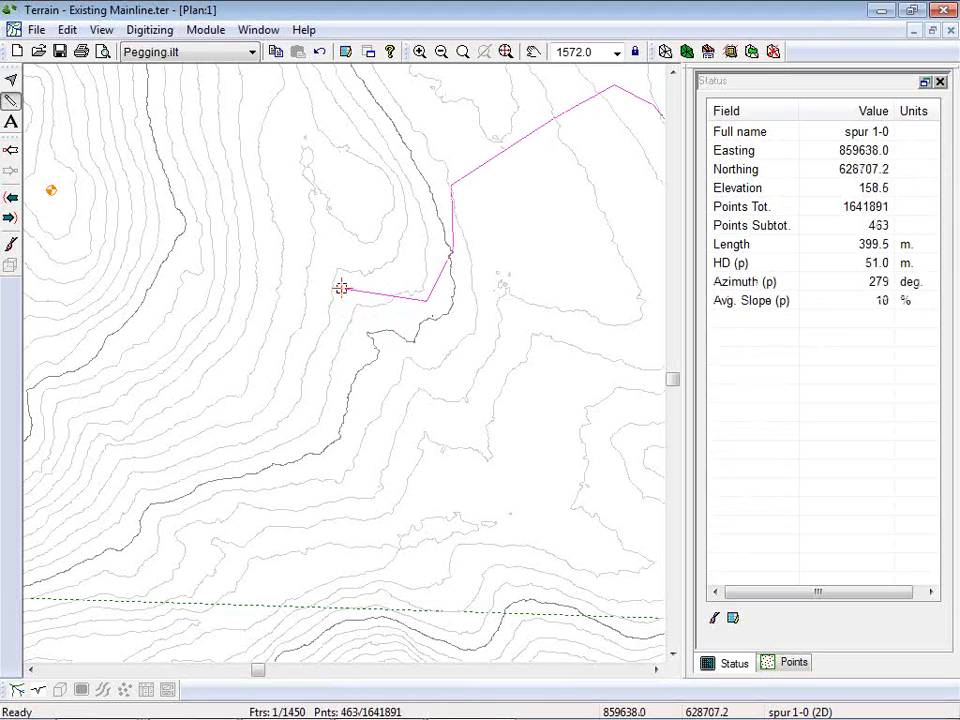
Add an eleventh spur point about 41 m from the tenth at azimuth 217 degrees and a twelfth about 52 m further at 221 degrees.
click(307, 342)
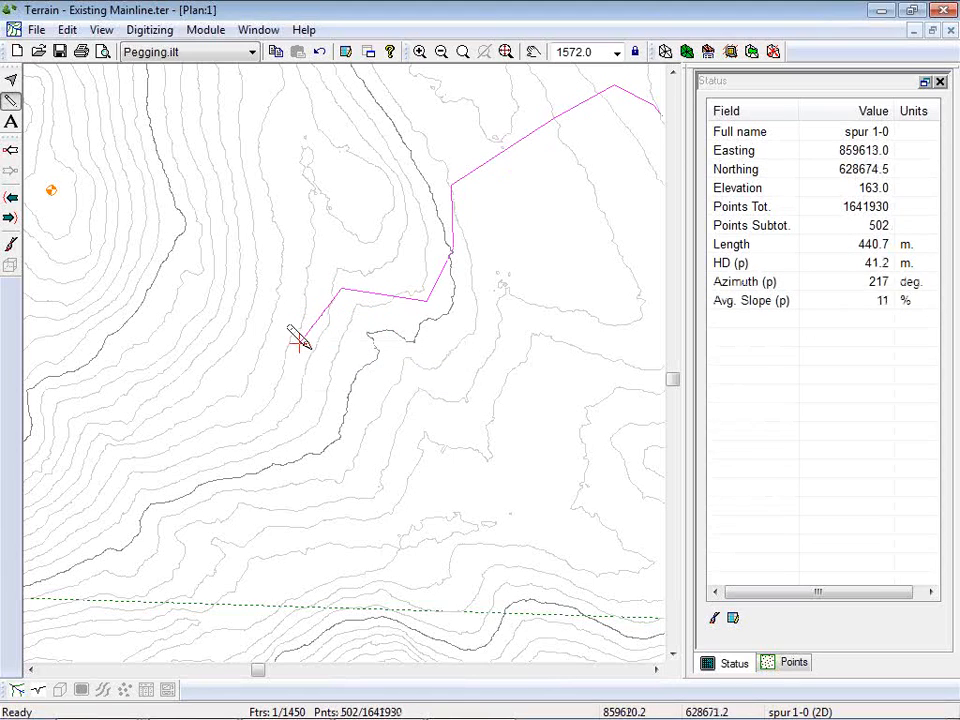
middle_drag(257, 415, 364, 315)
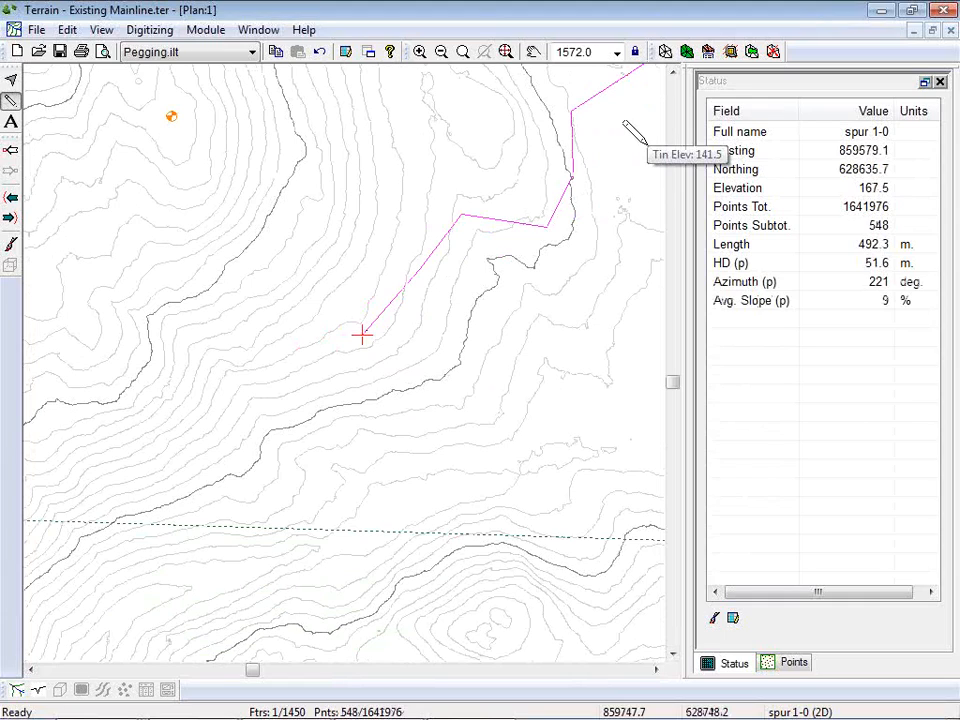
Add the TIN Side Shots field Avg. SS to the Status window and place it above Avg. Slope (p).
right_click(810, 353)
click(801, 474)
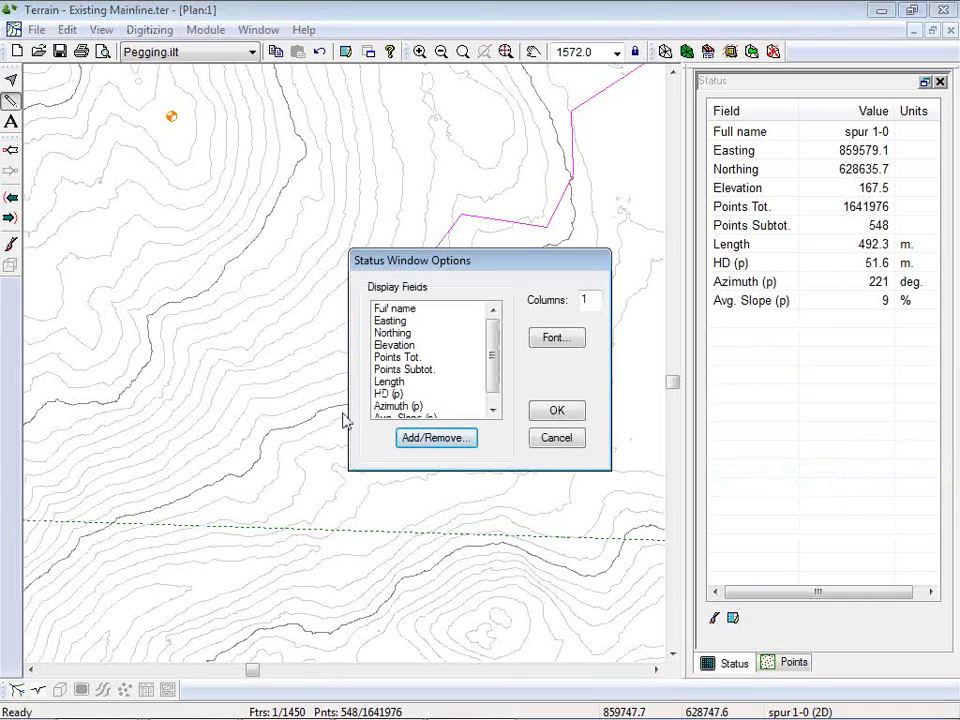
drag(493, 356, 503, 394)
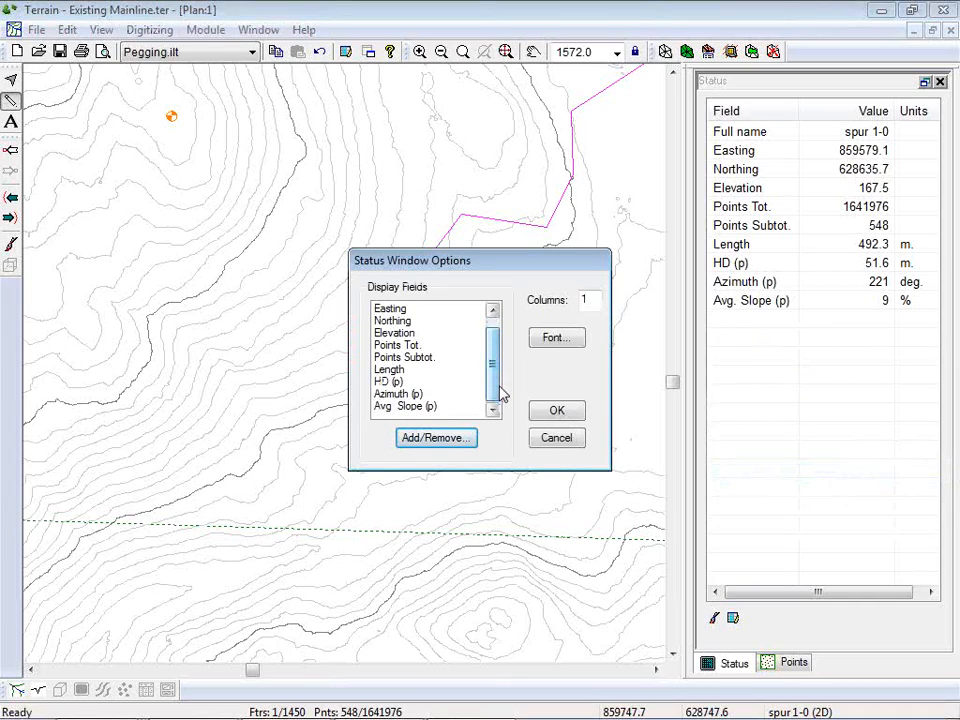
click(447, 441)
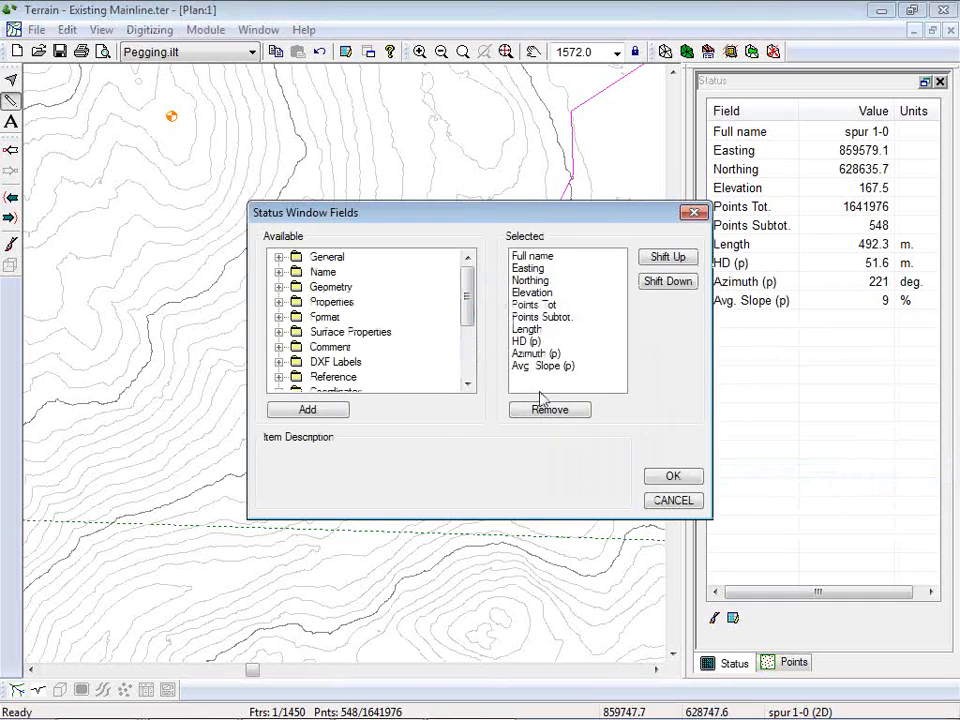
drag(463, 300, 468, 340)
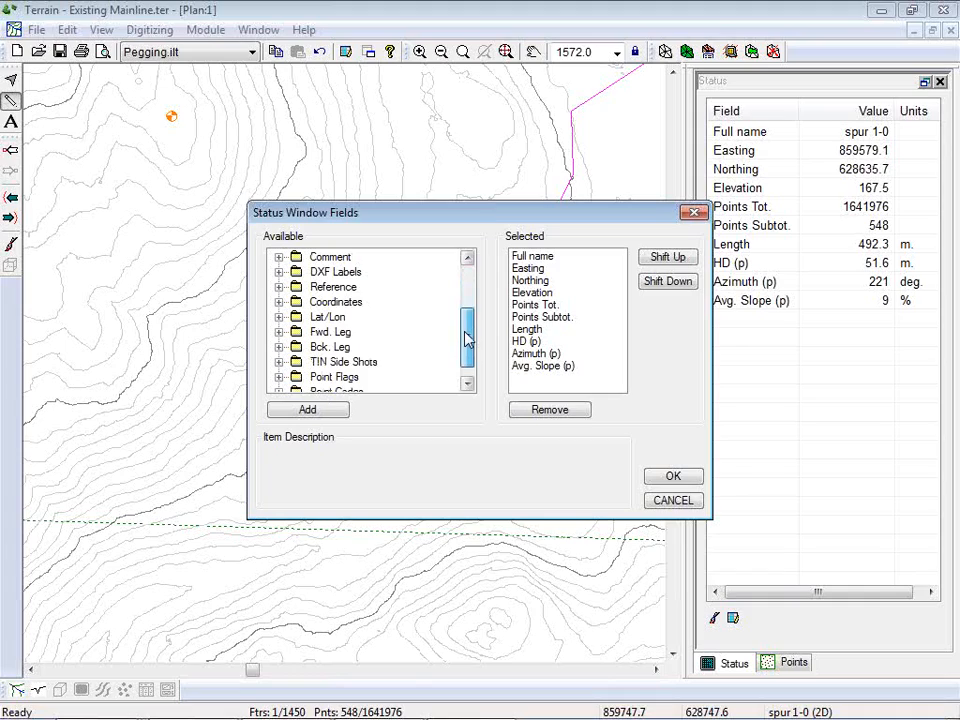
click(280, 362)
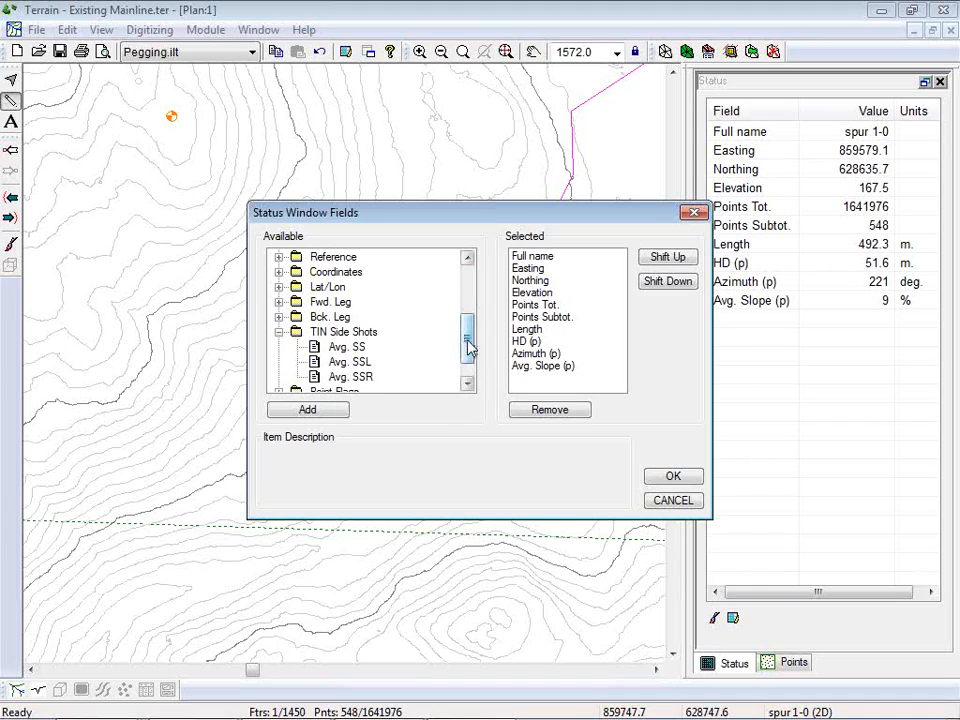
drag(469, 347, 470, 360)
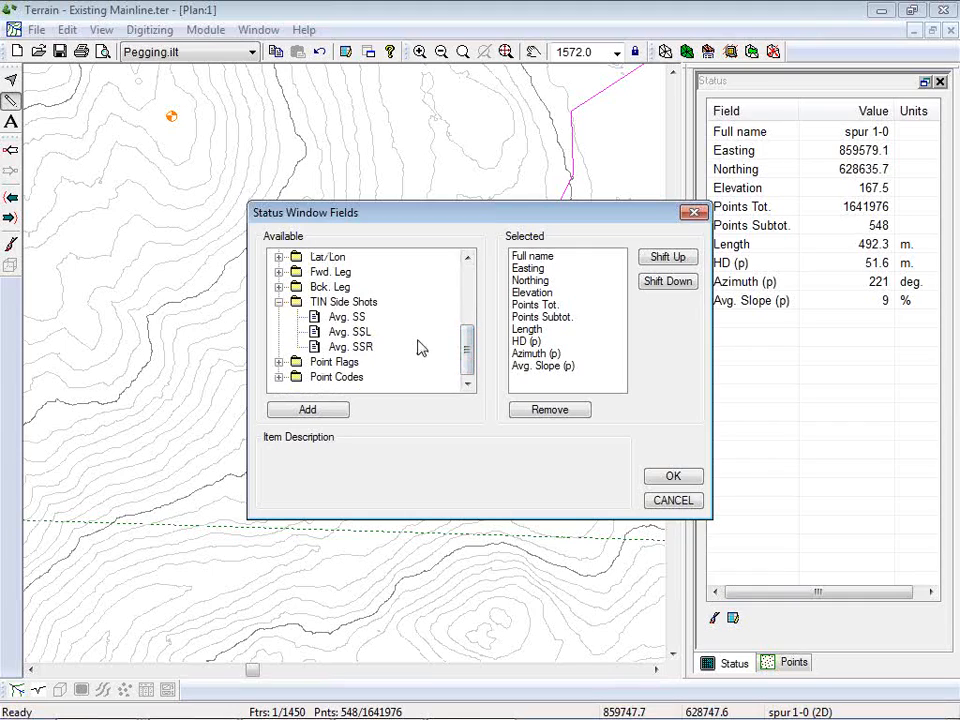
double_click(332, 320)
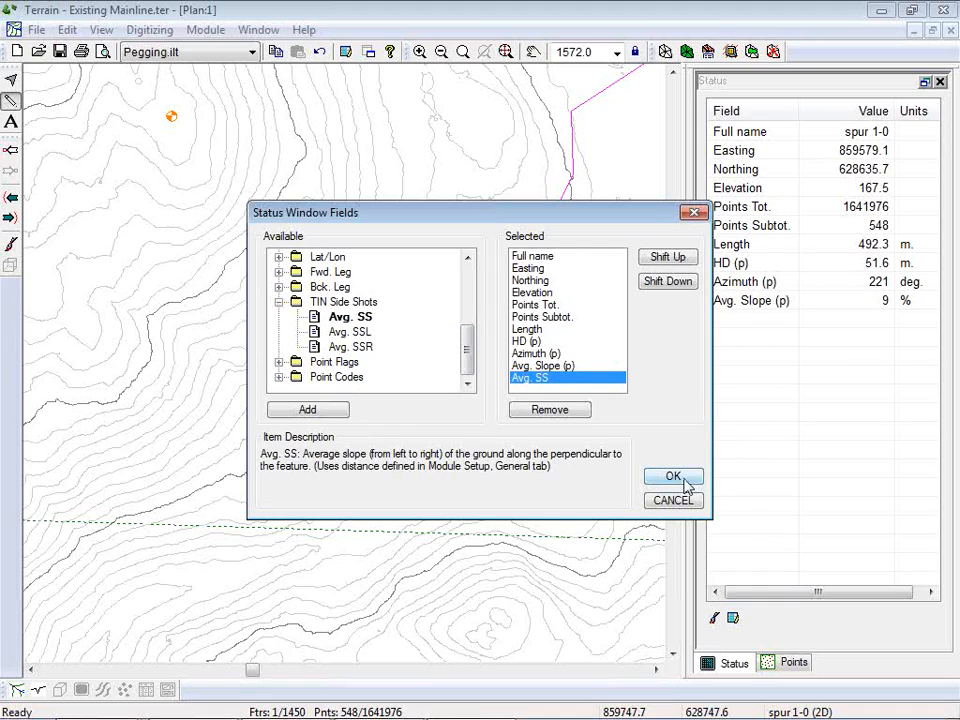
click(667, 257)
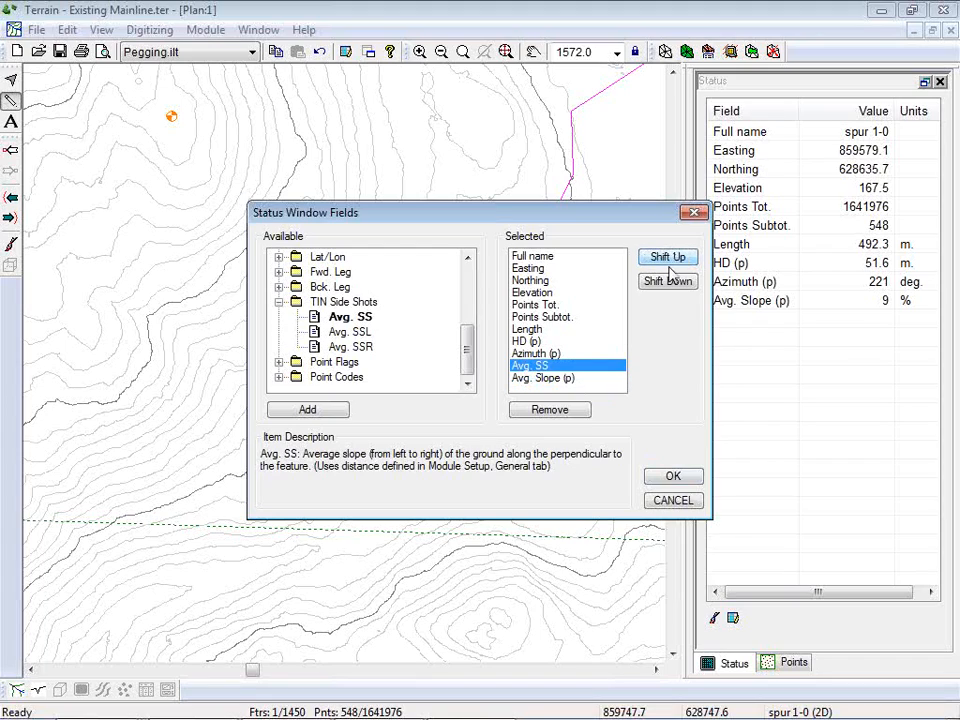
click(673, 478)
click(555, 412)
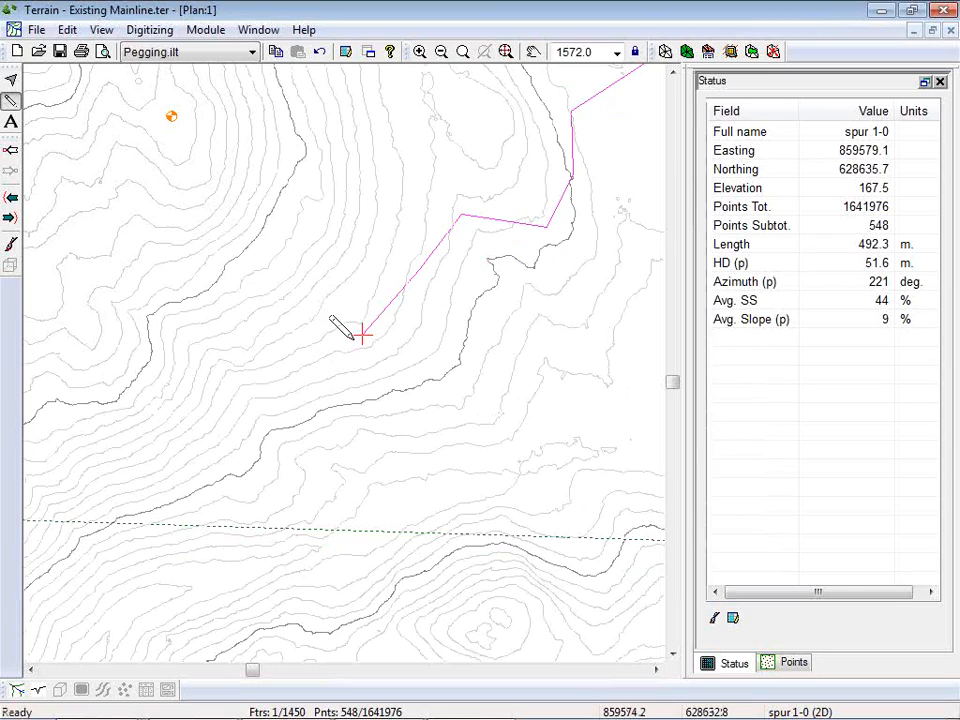
Shift the twelfth spur point slightly and add a thirteenth about 70 m from it at an azimuth of about 257 degrees.
click(360, 331)
drag(360, 331, 242, 356)
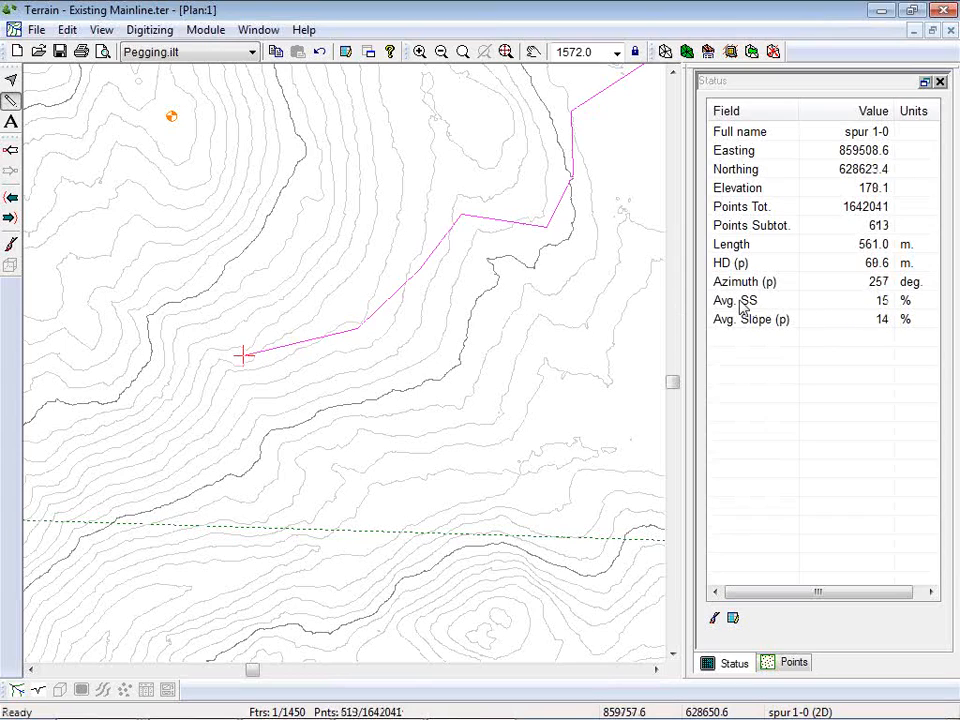
Add a fourteenth spur point about 40 m from the thirteenth at azimuth 248 degrees and a fifteenth about 66 m further at 252 degrees.
drag(206, 361, 180, 378)
middle_drag(345, 372, 590, 340)
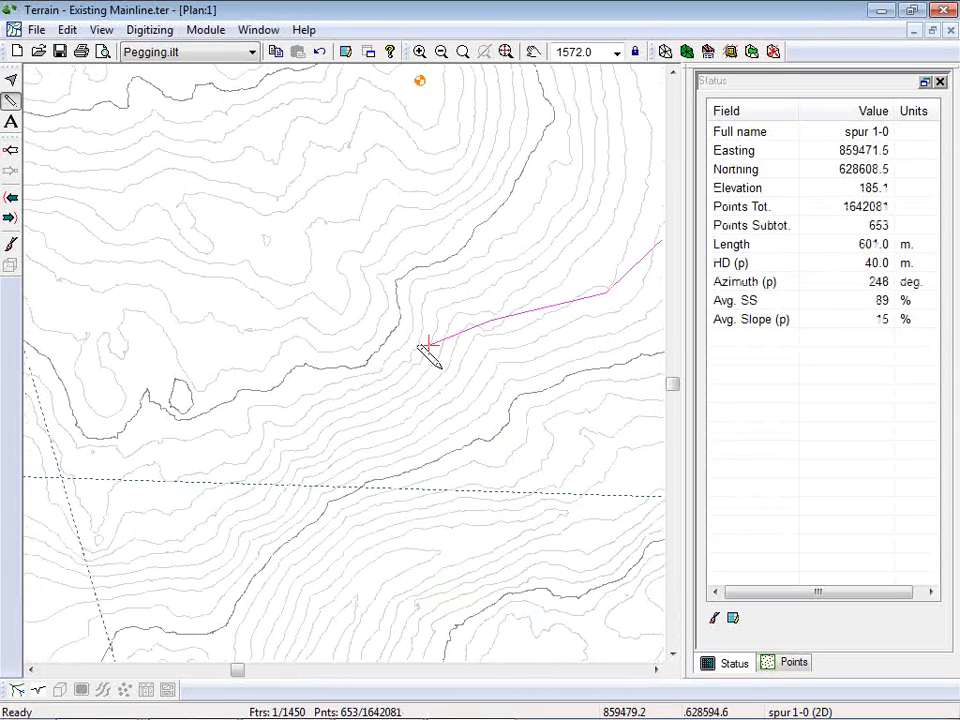
drag(427, 345, 325, 385)
middle_drag(563, 340, 407, 399)
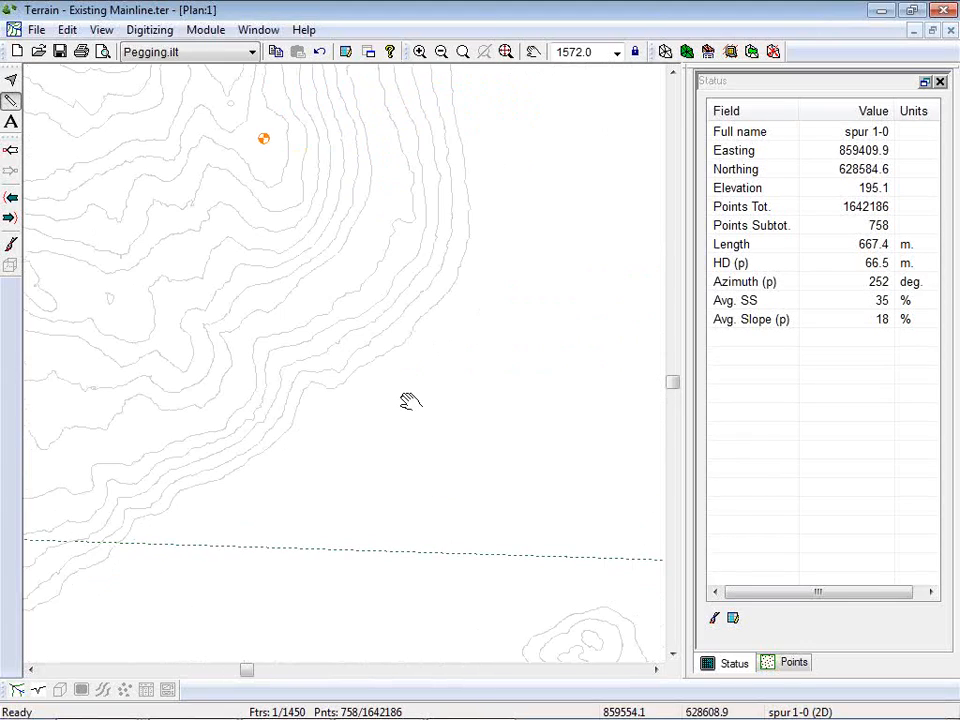
Add a sixteenth spur point about 53 m from the fifteenth at an azimuth of about 265 degrees.
scroll(444, 389, up, 1)
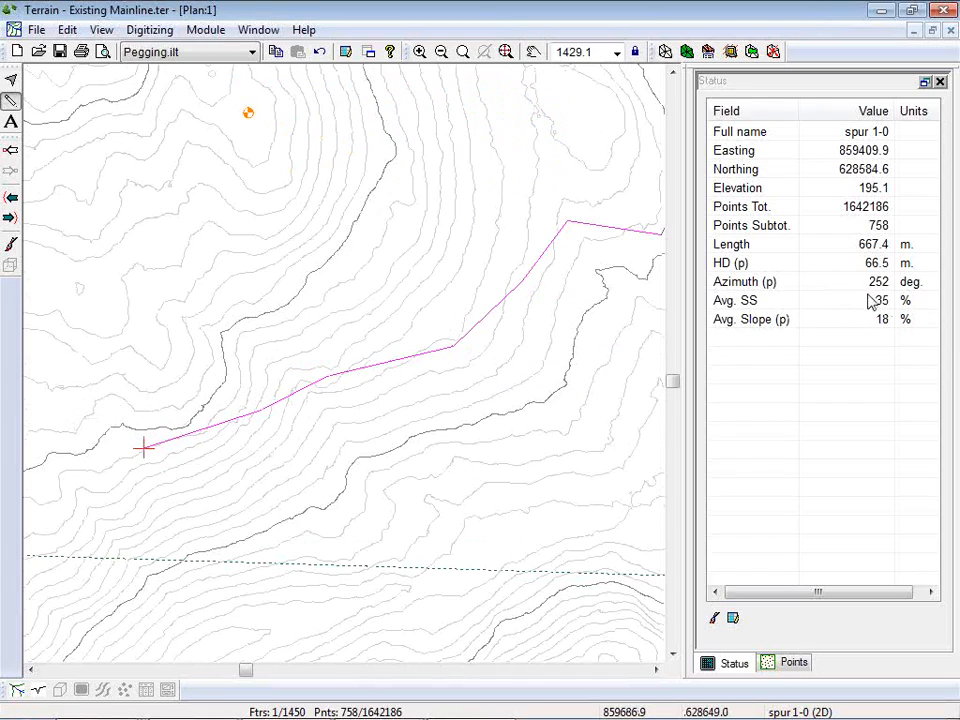
middle_drag(171, 454, 439, 435)
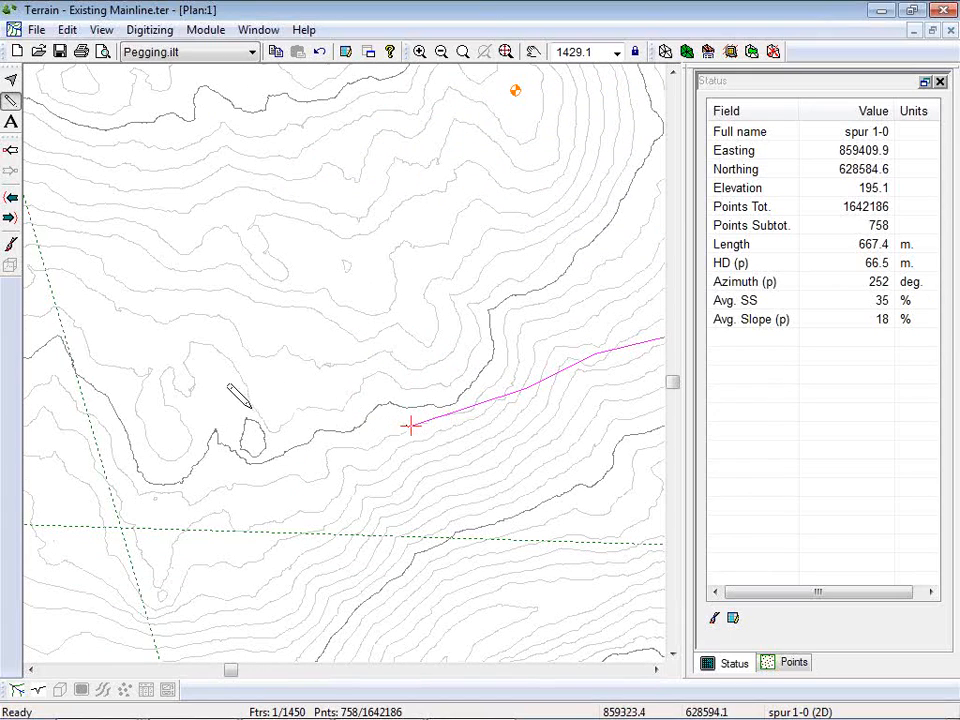
click(356, 422)
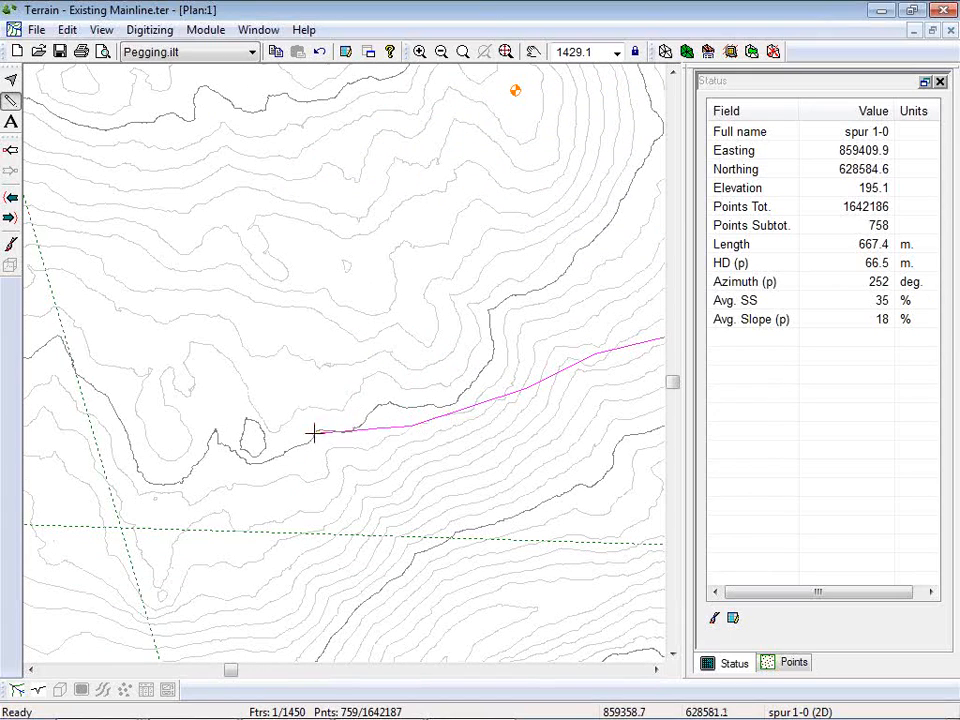
click(312, 433)
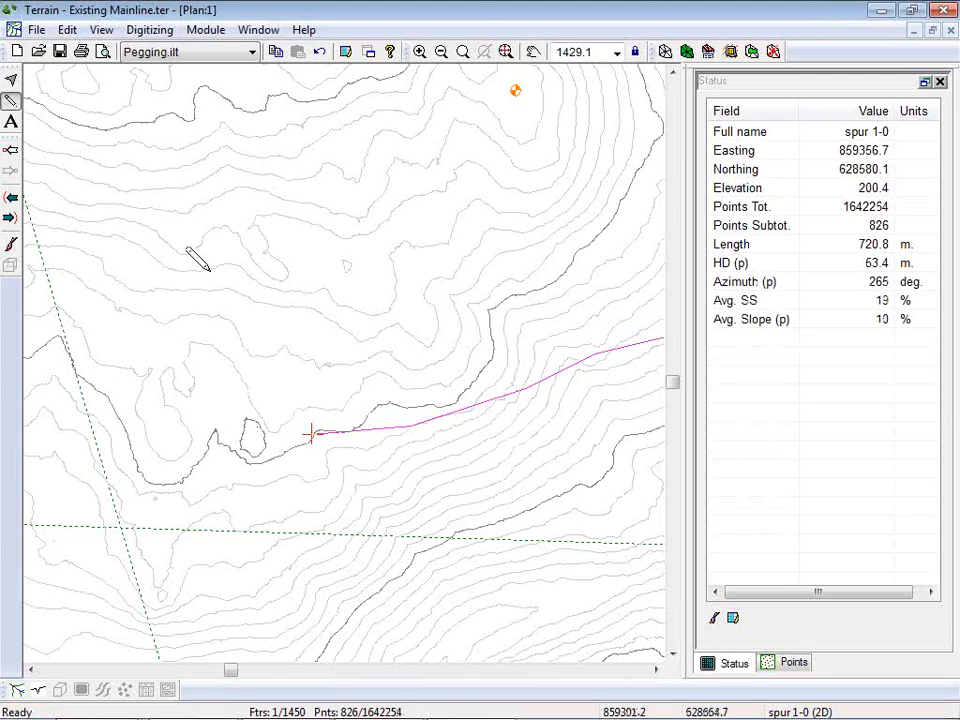
Turn the spur back through a four-point switchback and add a twenty-first point about 43 m from the twentieth at azimuth 74 degrees.
click(306, 353)
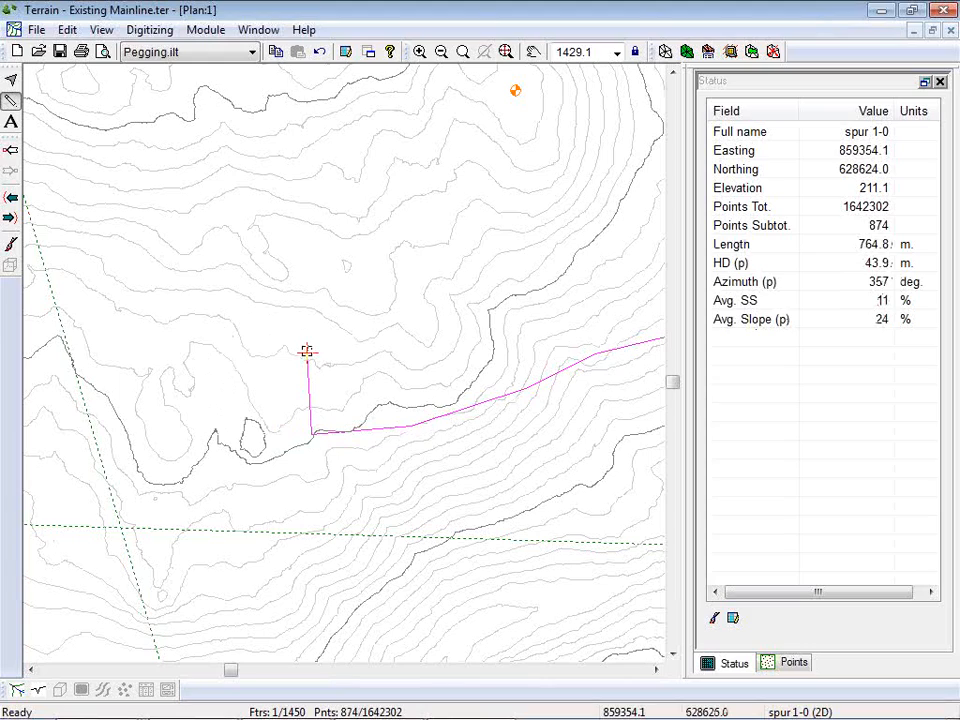
mouse_move(306, 349)
mouse_down()
mouse_move(268, 416)
mouse_move(257, 379)
mouse_move(287, 332)
mouse_move(357, 322)
mouse_up()
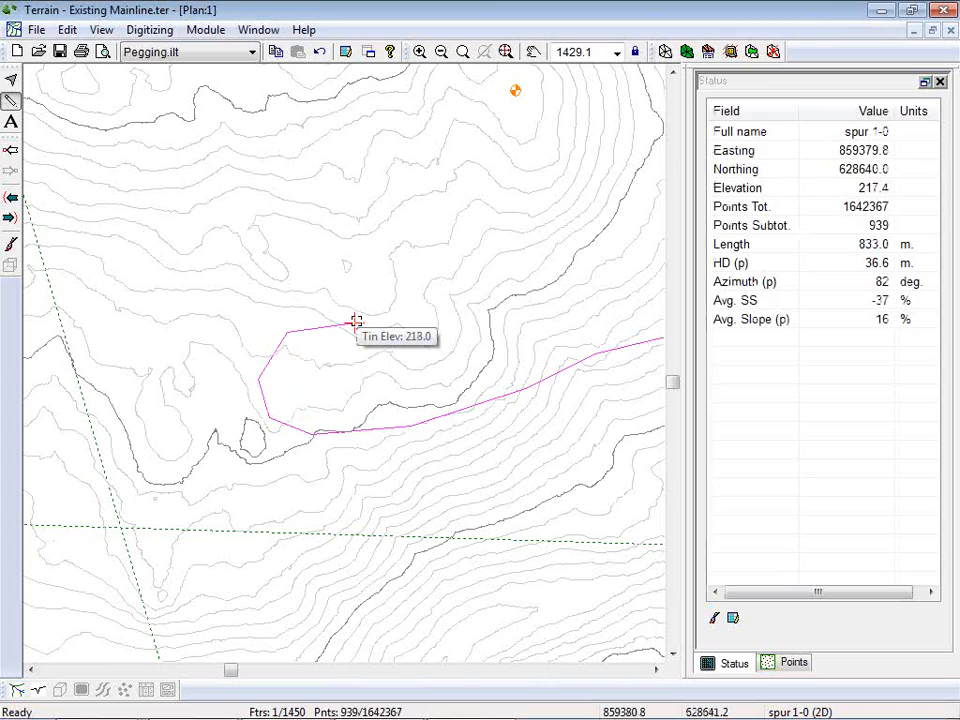
mouse_move(356, 322)
mouse_down()
mouse_move(353, 332)
mouse_move(430, 312)
mouse_up()
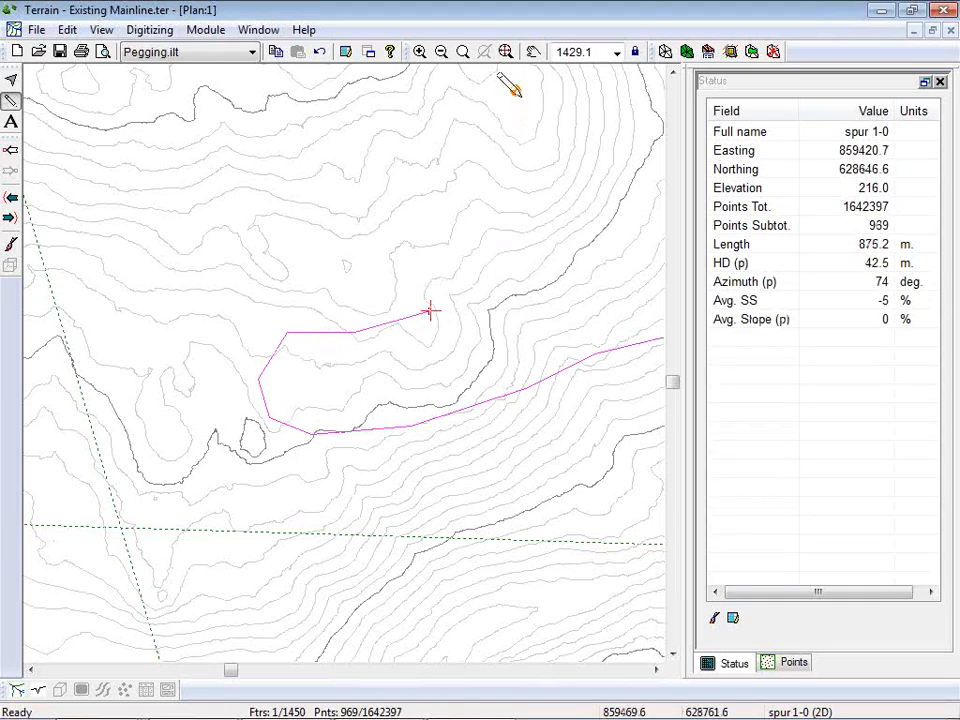
Shift the twenty-first spur point to about 30 m from the twentieth at an azimuth of about 50 degrees.
mouse_move(430, 311)
mouse_down()
mouse_move(433, 273)
mouse_move(388, 257)
mouse_move(388, 294)
mouse_up()
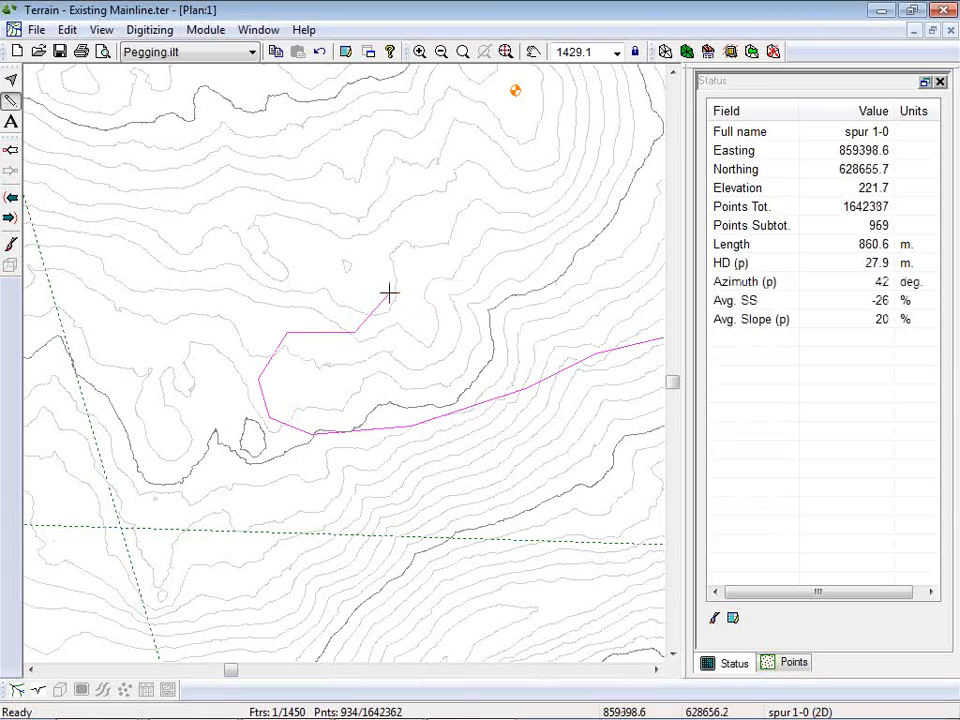
click(394, 298)
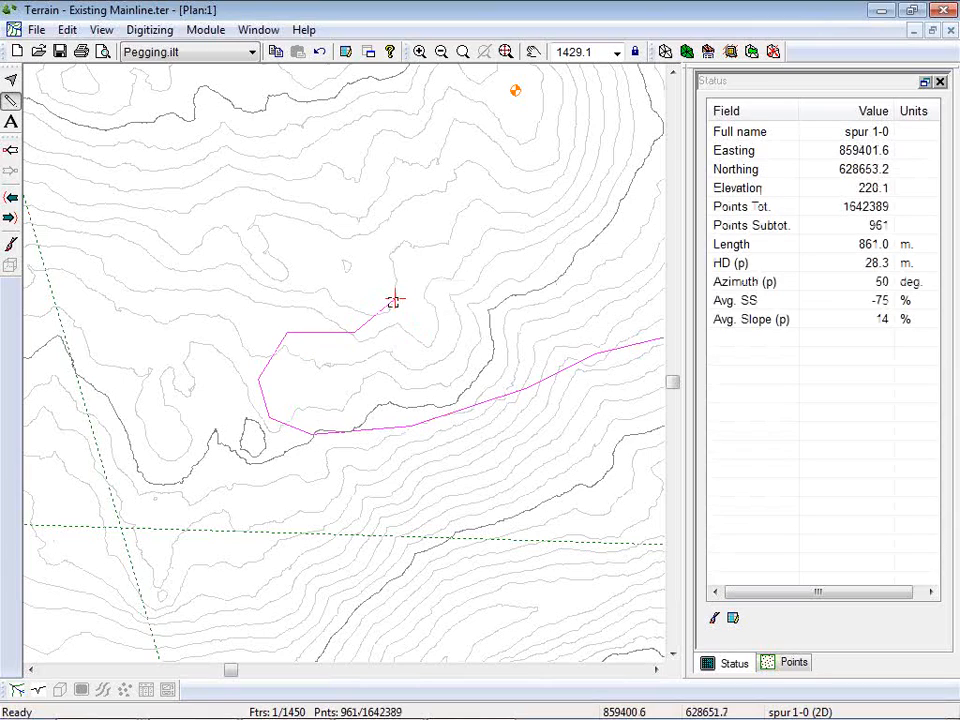
click(399, 305)
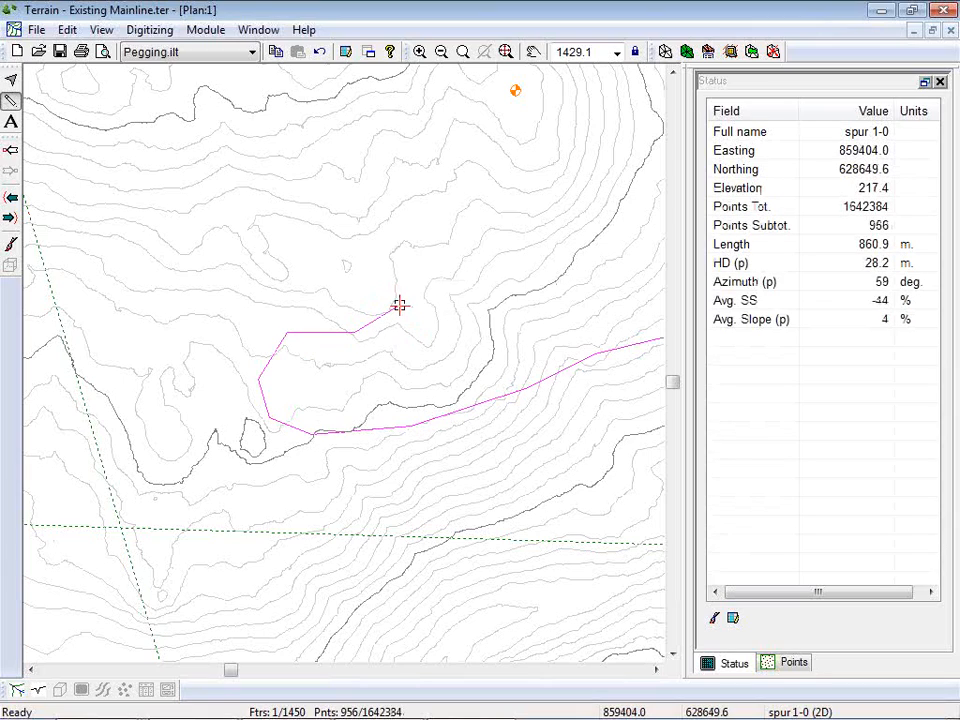
click(397, 296)
Add a twenty-second spur point about 59 m from the twenty-first at azimuth 10 degrees and a twenty-third about 38 m further at 17 degrees.
click(454, 216)
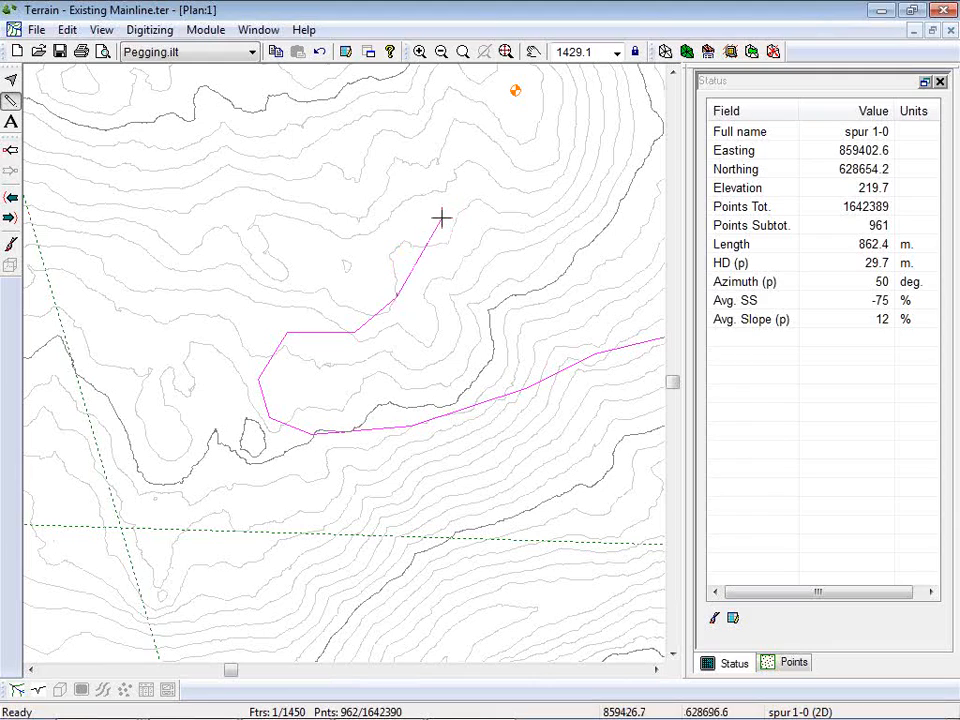
click(441, 217)
drag(442, 217, 415, 188)
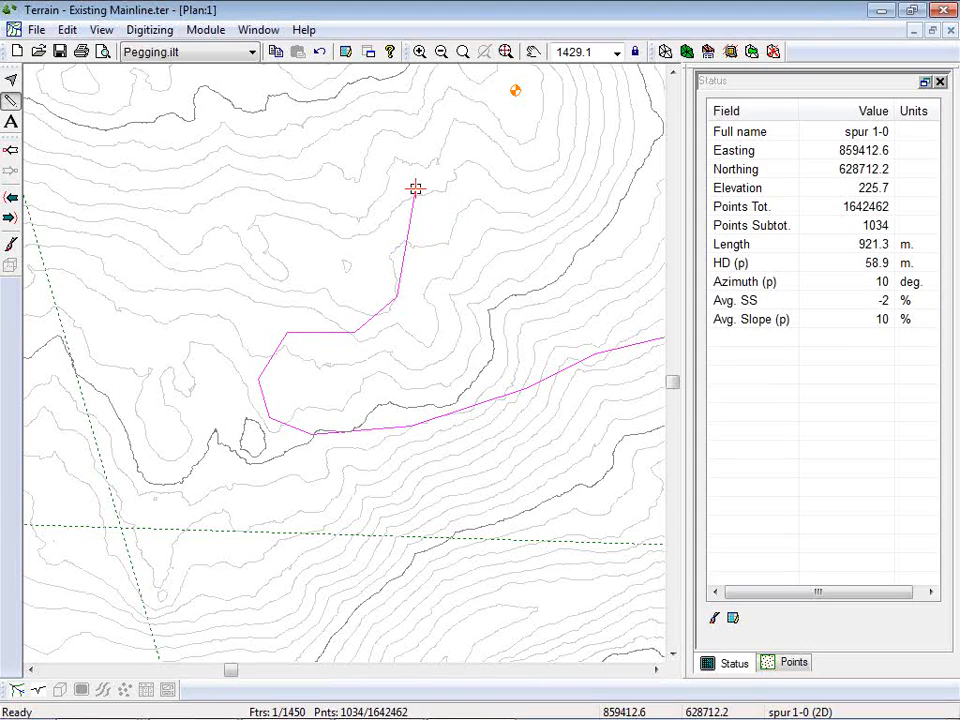
click(436, 120)
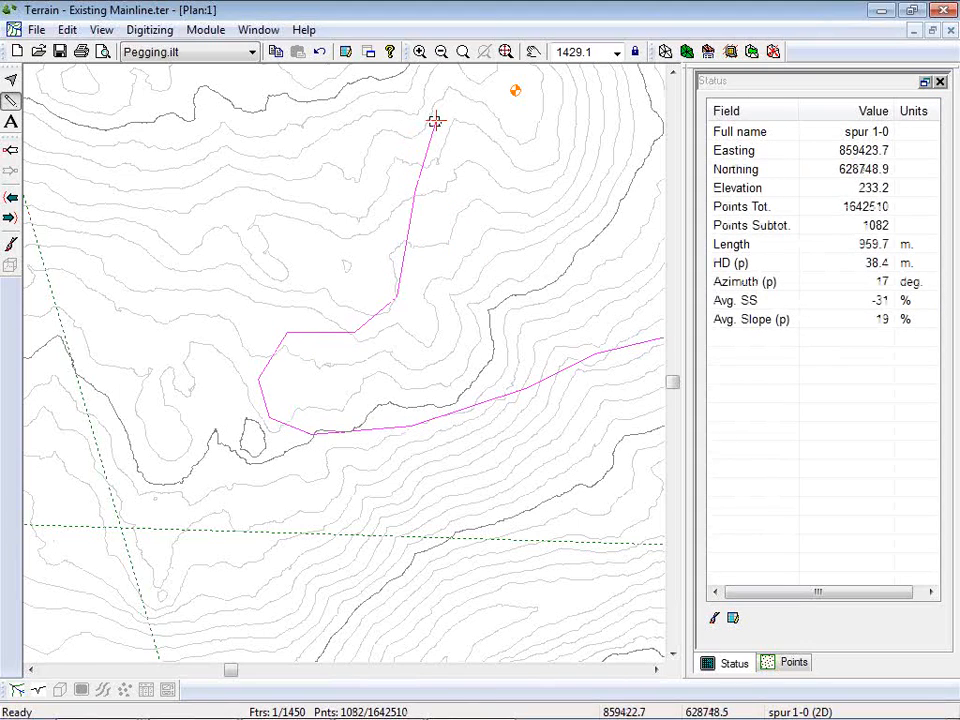
Shift the twenty-second and twenty-third spur points to azimuths of about 3 and 28 degrees and end the spur on the orange marker.
drag(411, 193, 403, 180)
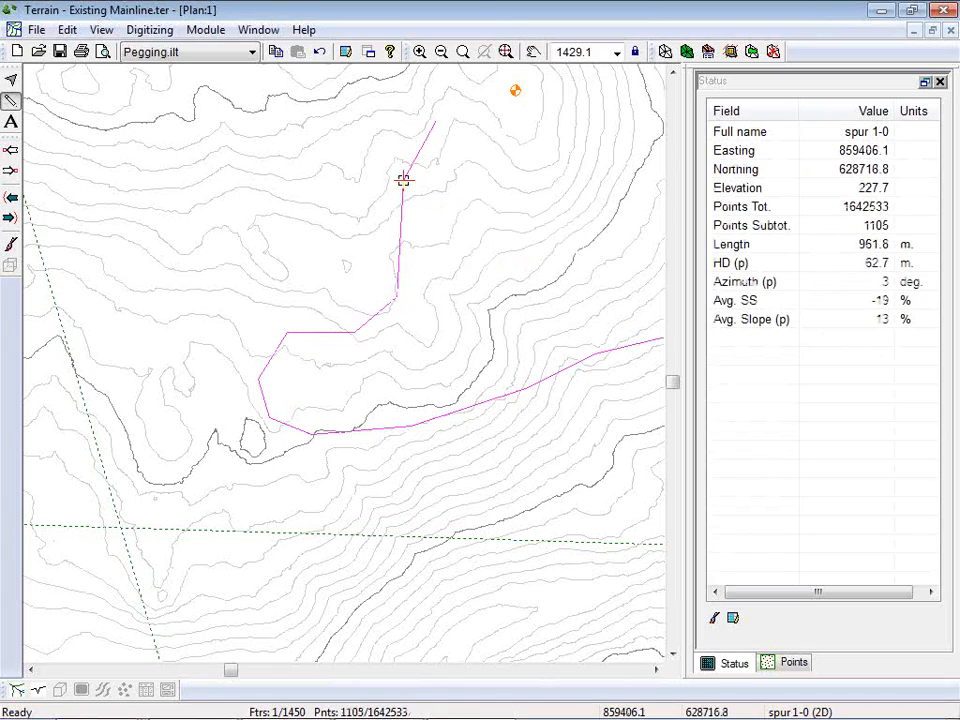
drag(434, 123, 446, 101)
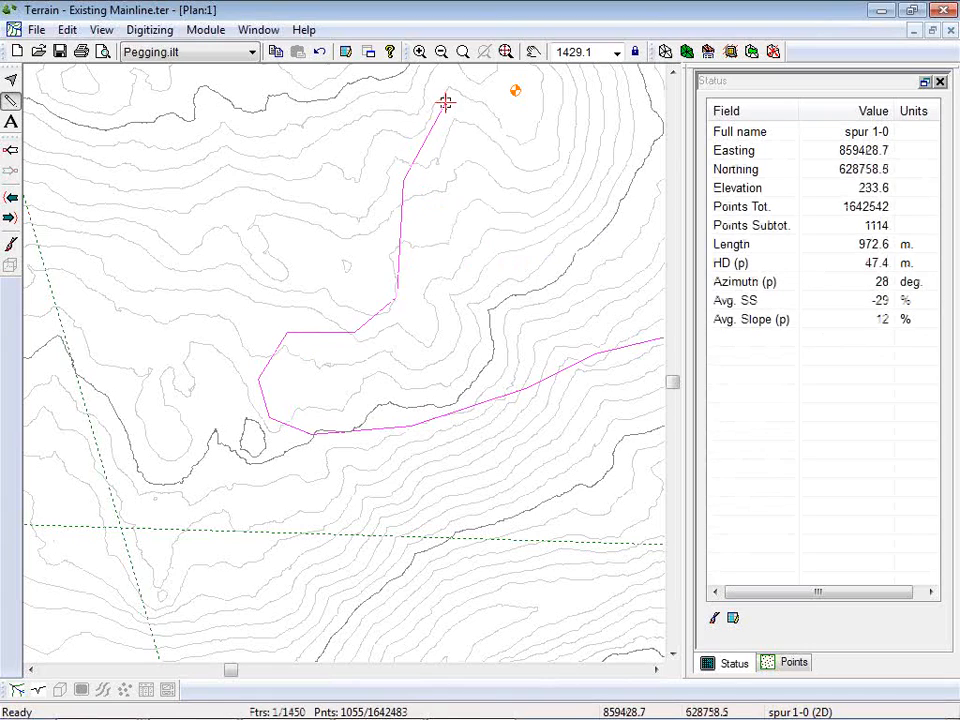
click(515, 90)
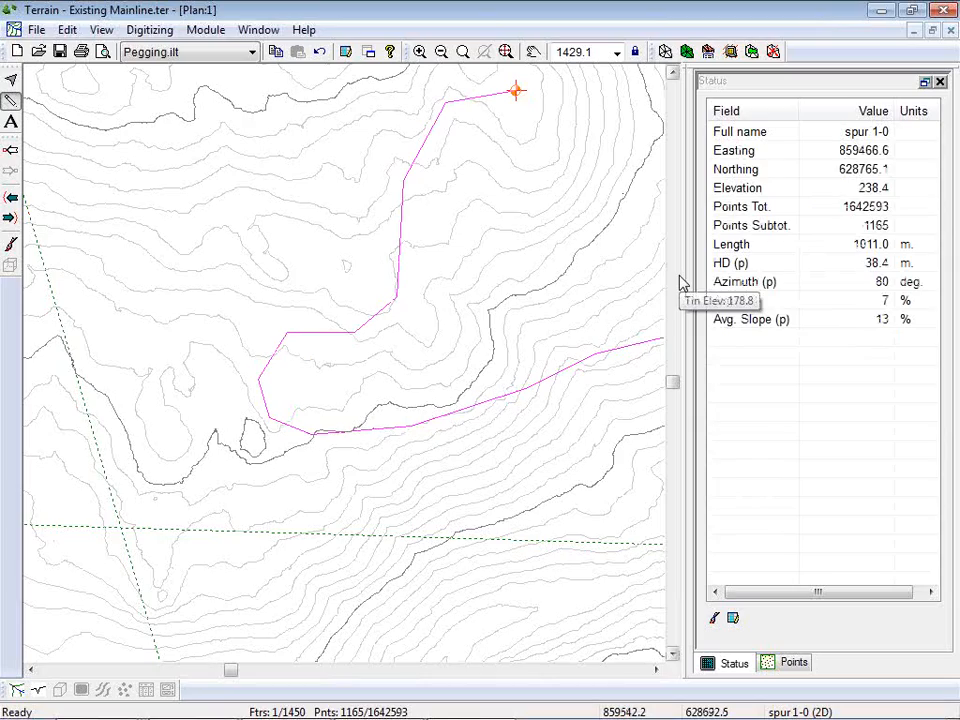
Inspect the whole spur alignment between its end marker and the marker on the existing mainline.
scroll(530, 255, up, 1)
middle_drag(530, 255, 379, 346)
scroll(380, 346, down, 5)
scroll(474, 357, down, 3)
middle_drag(480, 354, 390, 295)
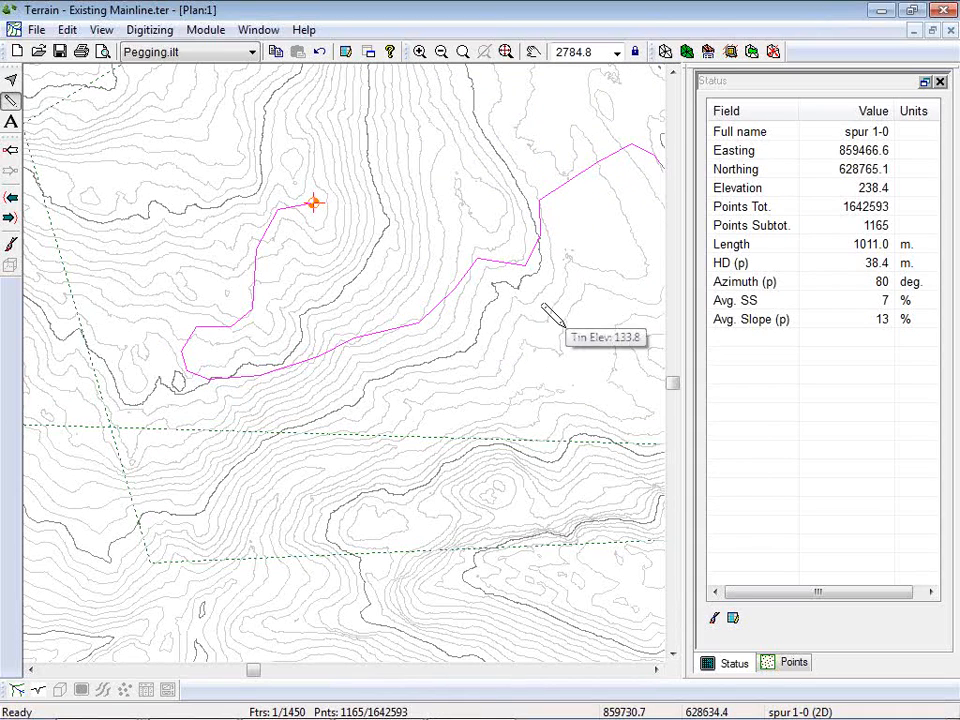
middle_drag(553, 310, 467, 336)
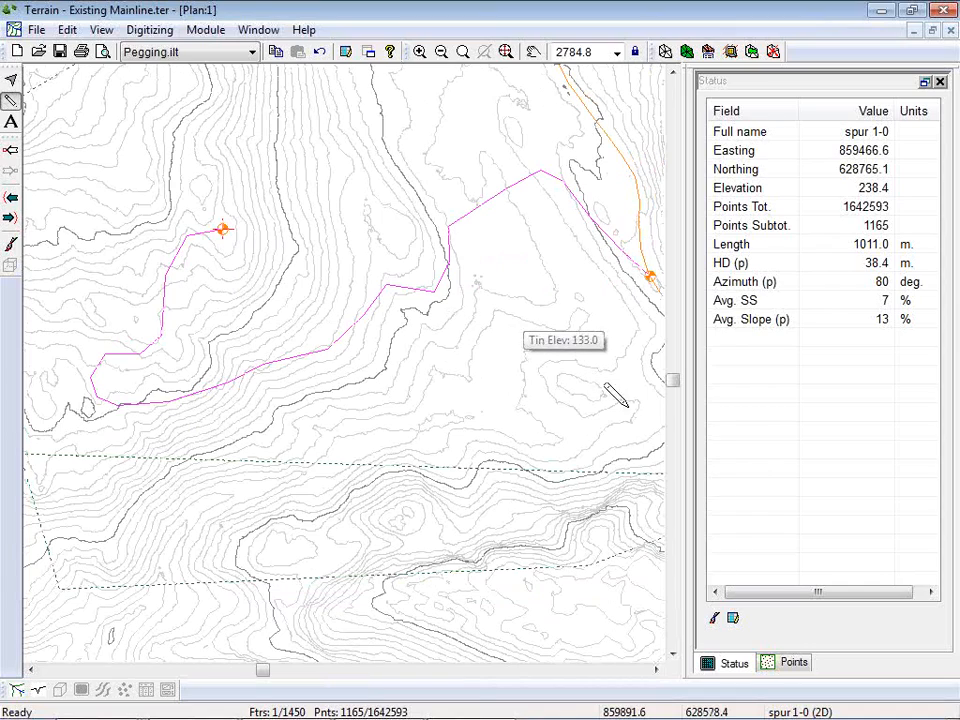
Switch to the Points window and load the selected spur's points into it.
click(794, 664)
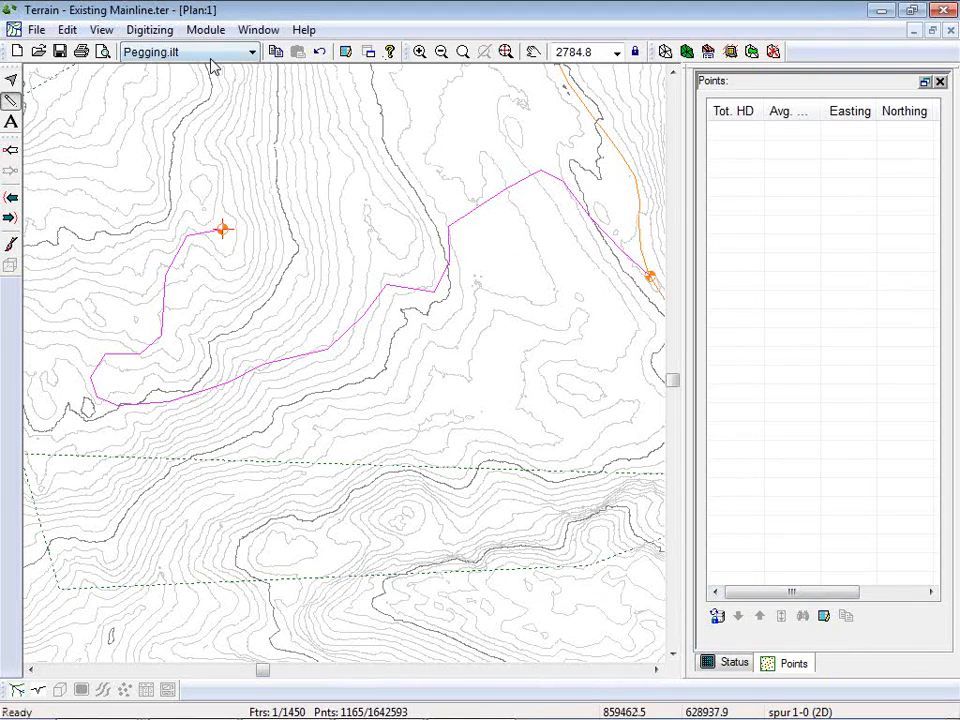
click(279, 35)
mouse_move(274, 52)
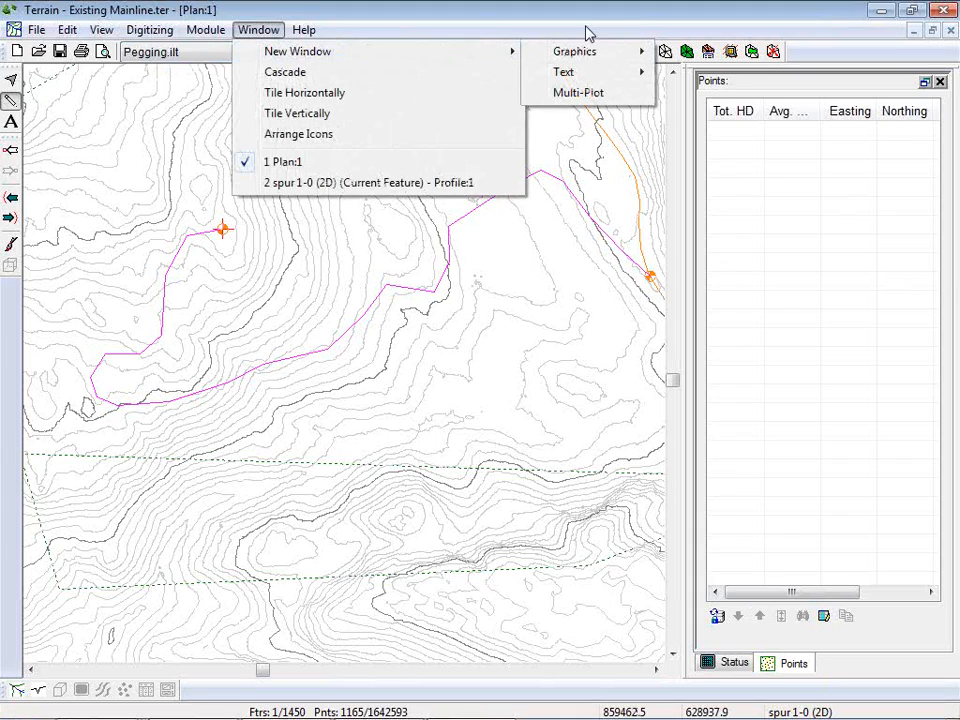
mouse_move(600, 72)
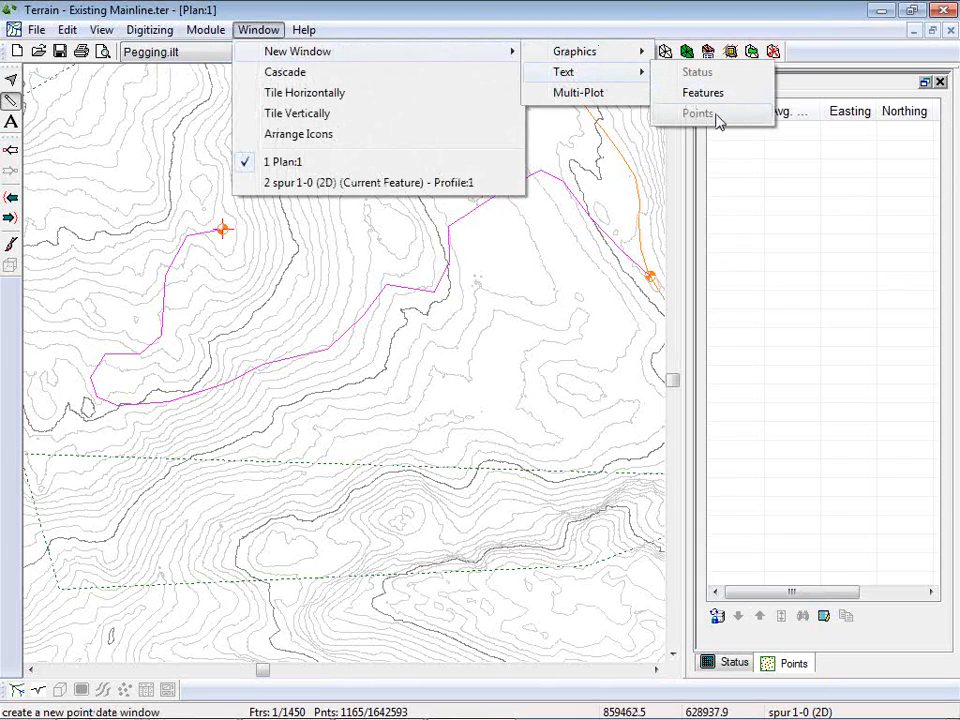
click(850, 90)
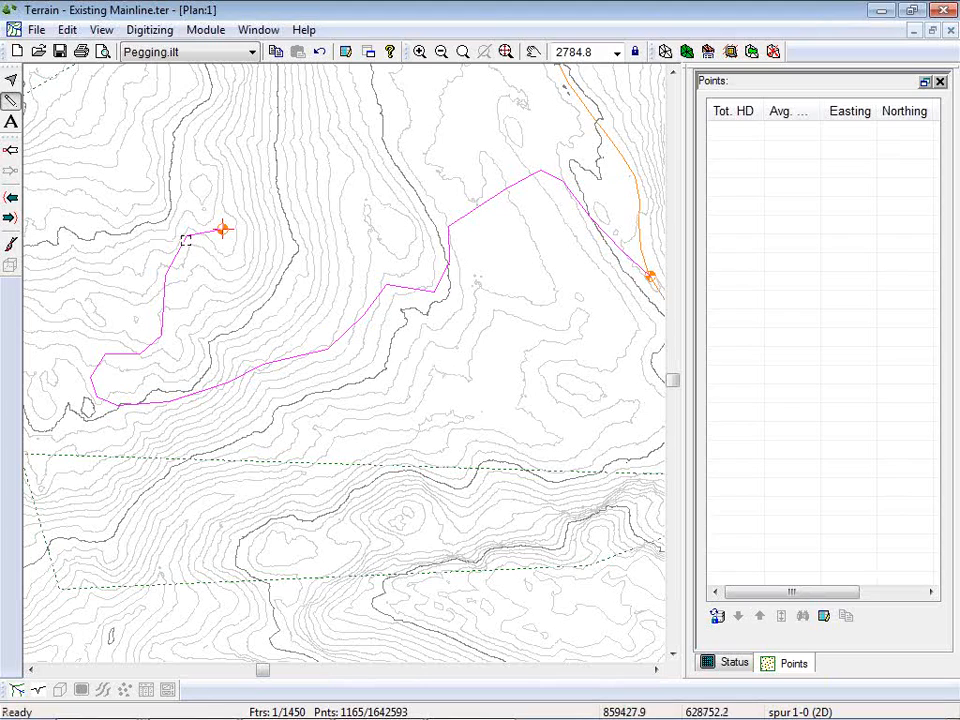
click(717, 617)
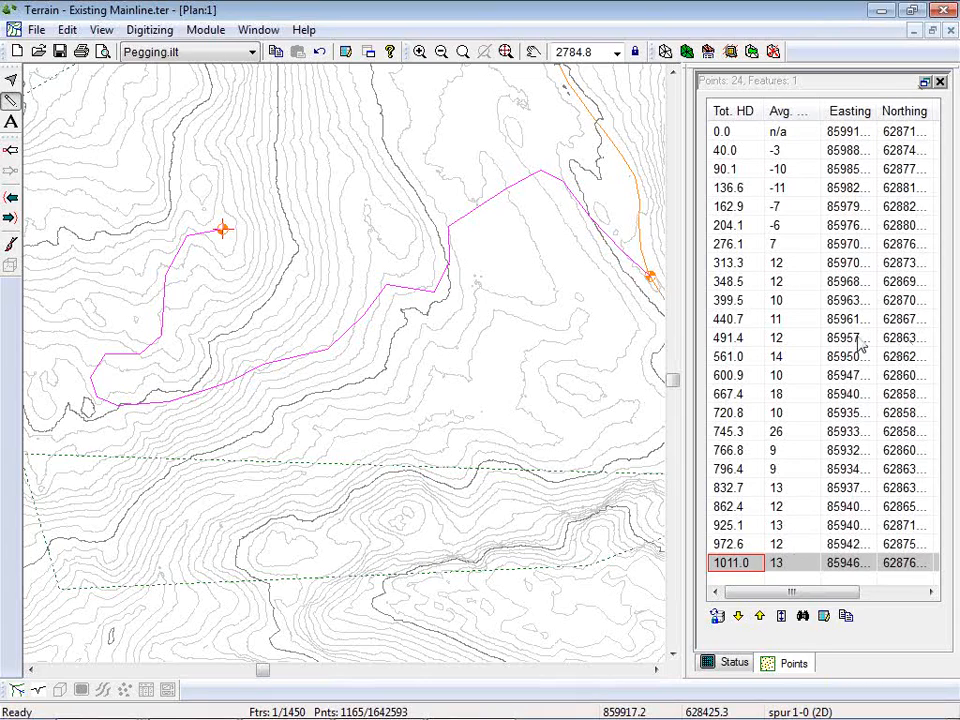
Add the TIN Side Shots field Avg. SS to the Points window and widen the window to show its column.
drag(683, 302, 578, 302)
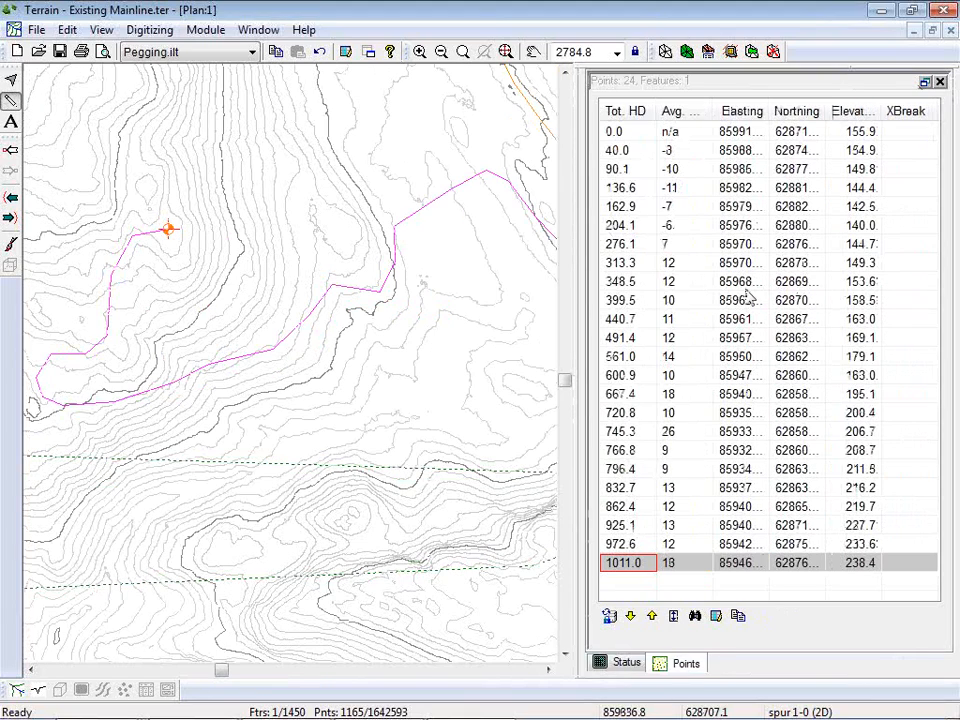
right_click(712, 293)
click(790, 423)
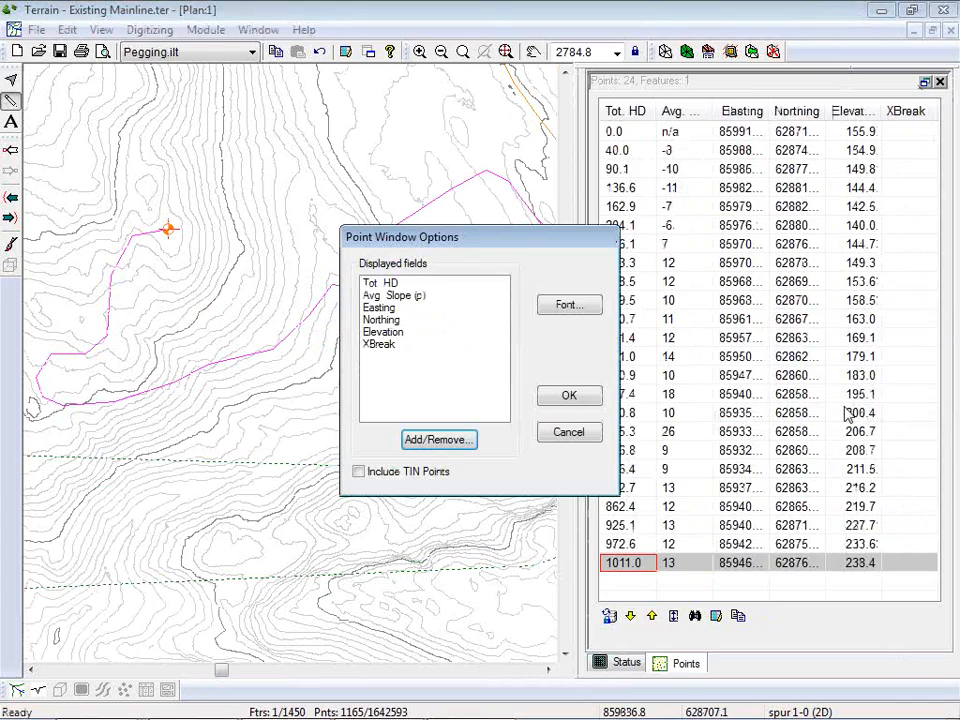
click(450, 441)
drag(470, 313, 467, 333)
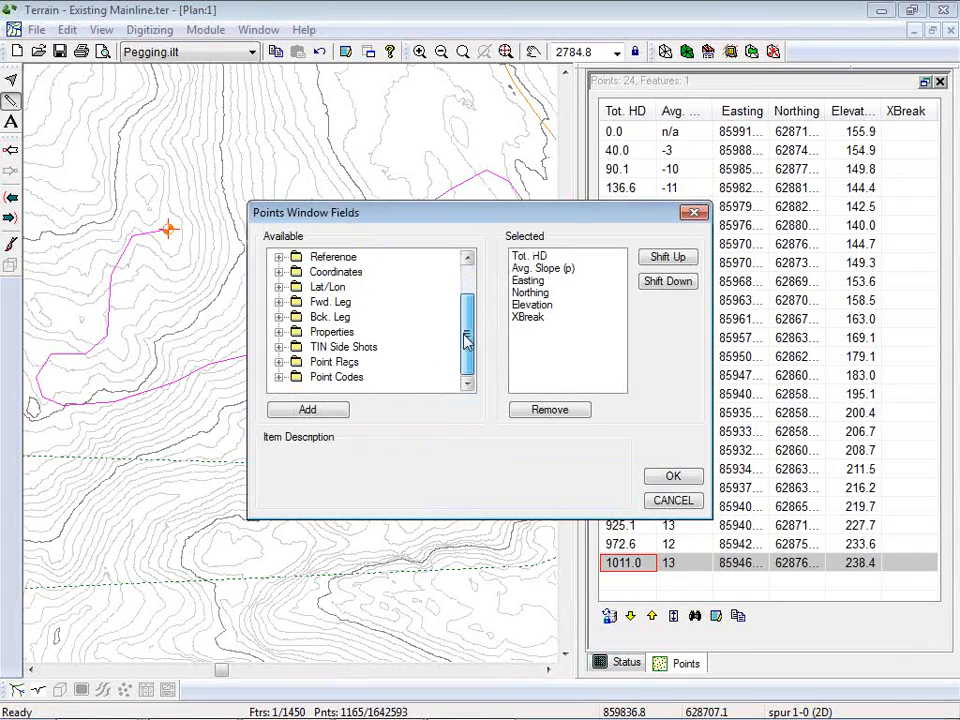
click(284, 348)
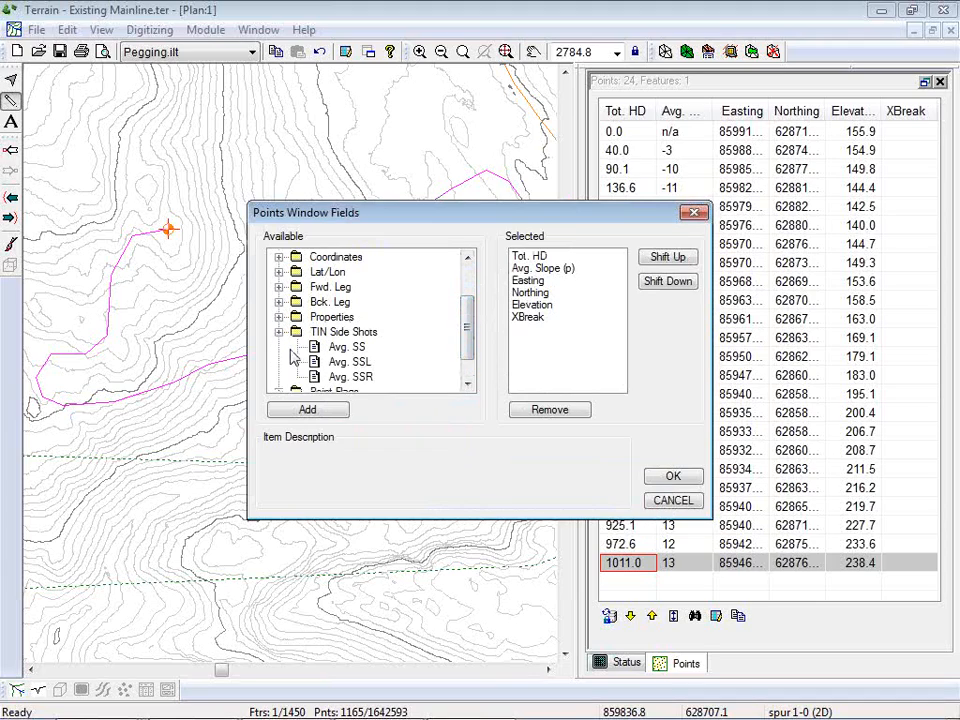
double_click(350, 347)
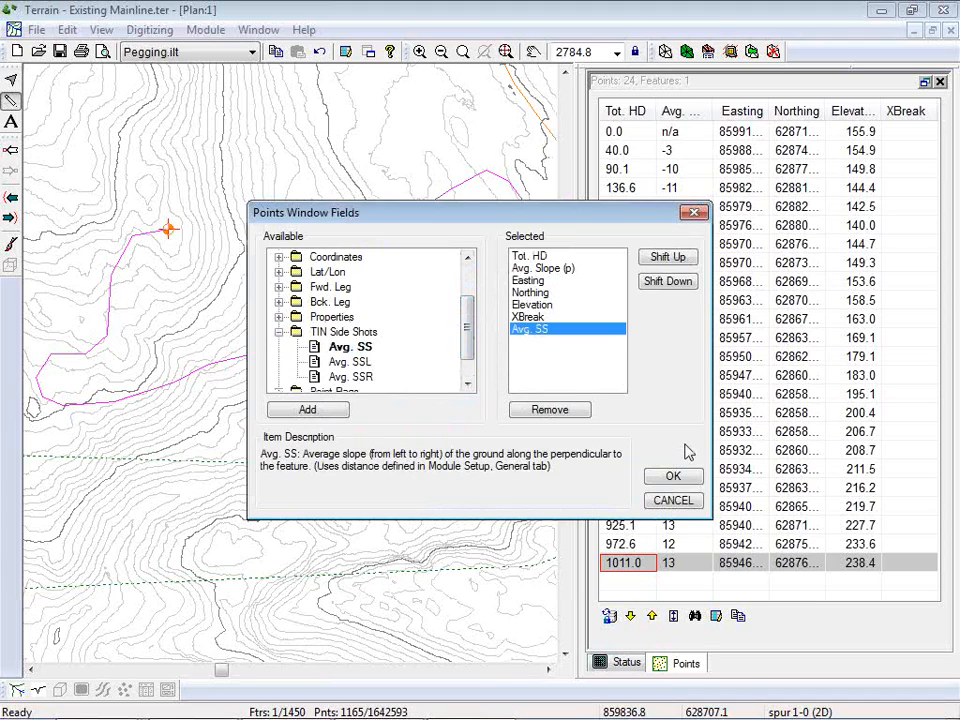
click(686, 479)
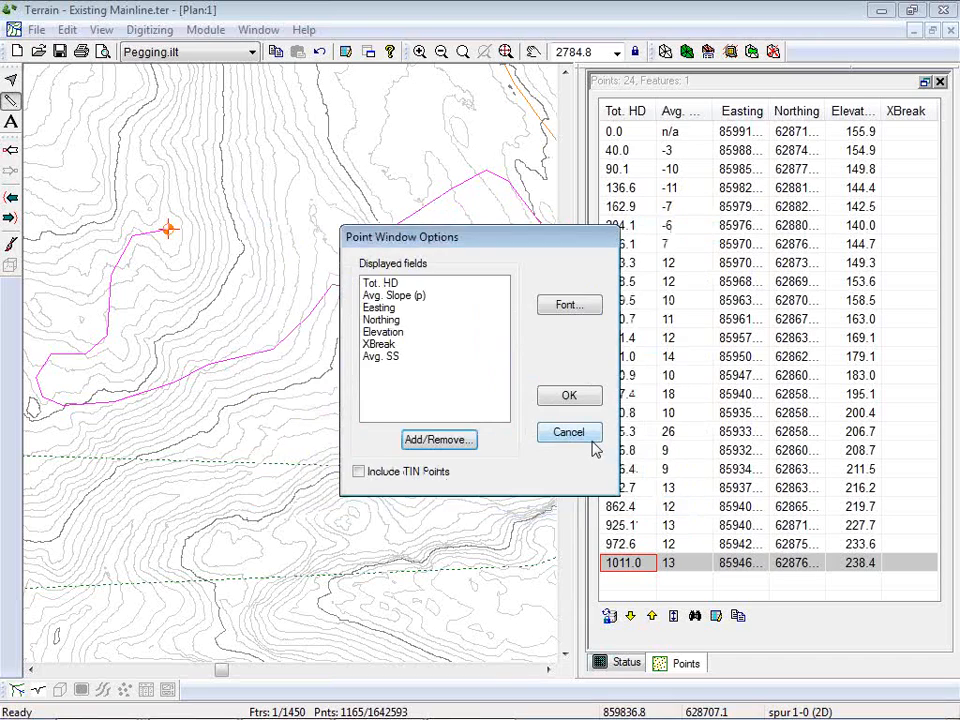
click(585, 402)
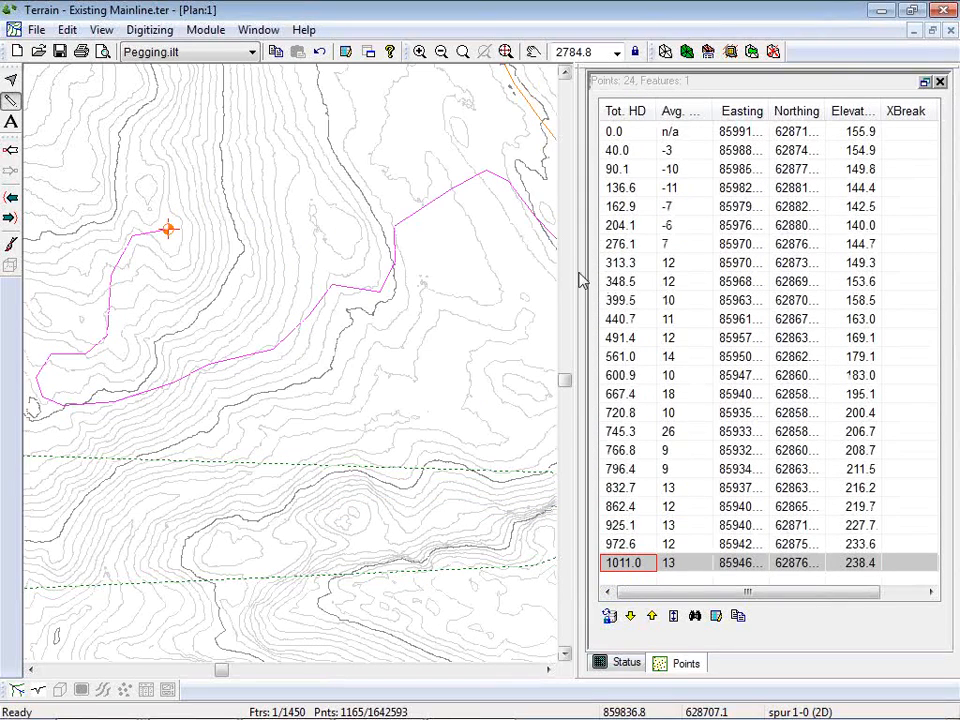
drag(577, 284, 401, 268)
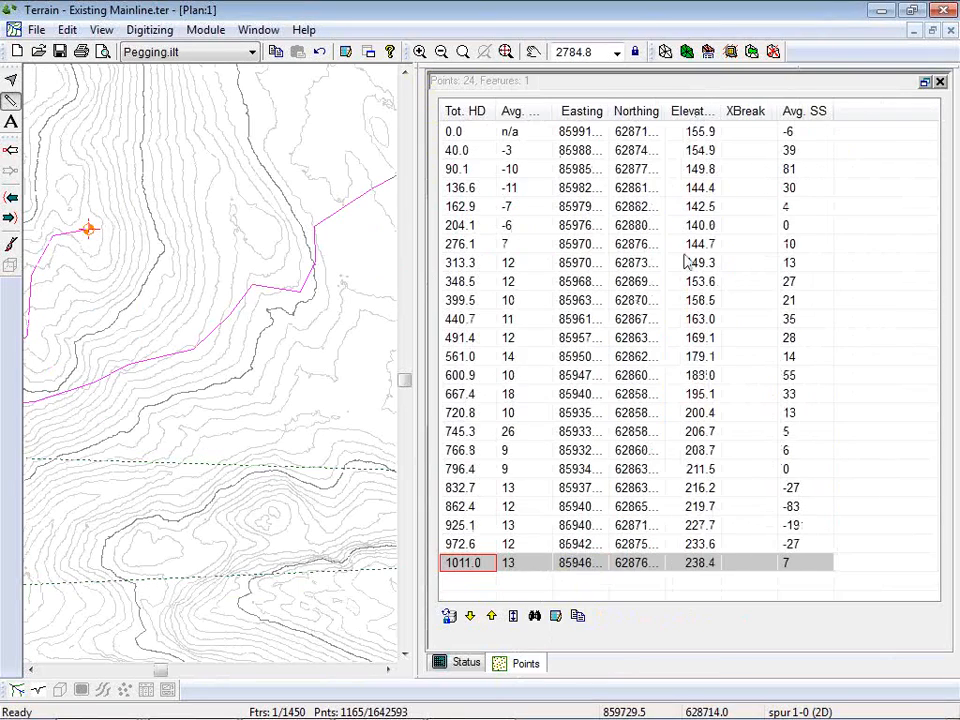
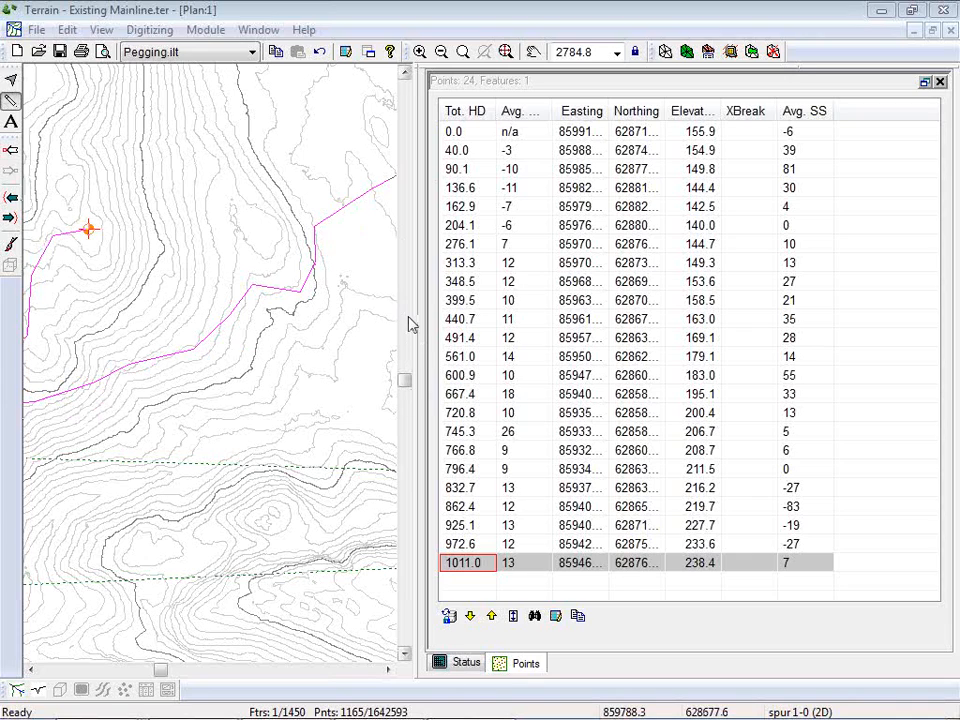
Create a feature named dline running east from the spur's end marker across the slope for about 180 m.
drag(414, 320, 792, 350)
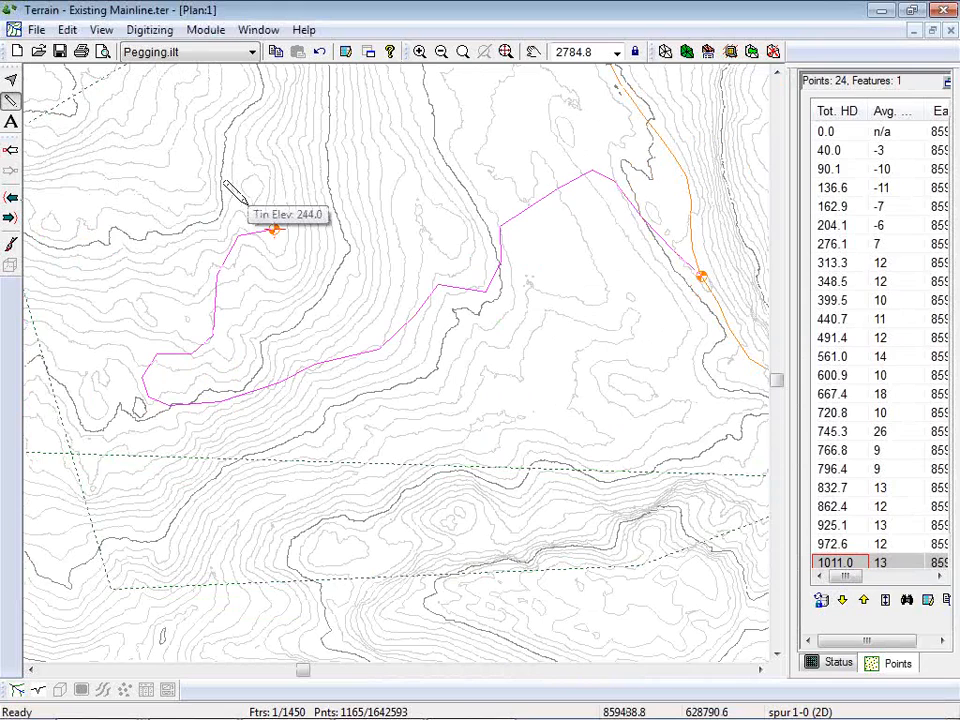
click(67, 30)
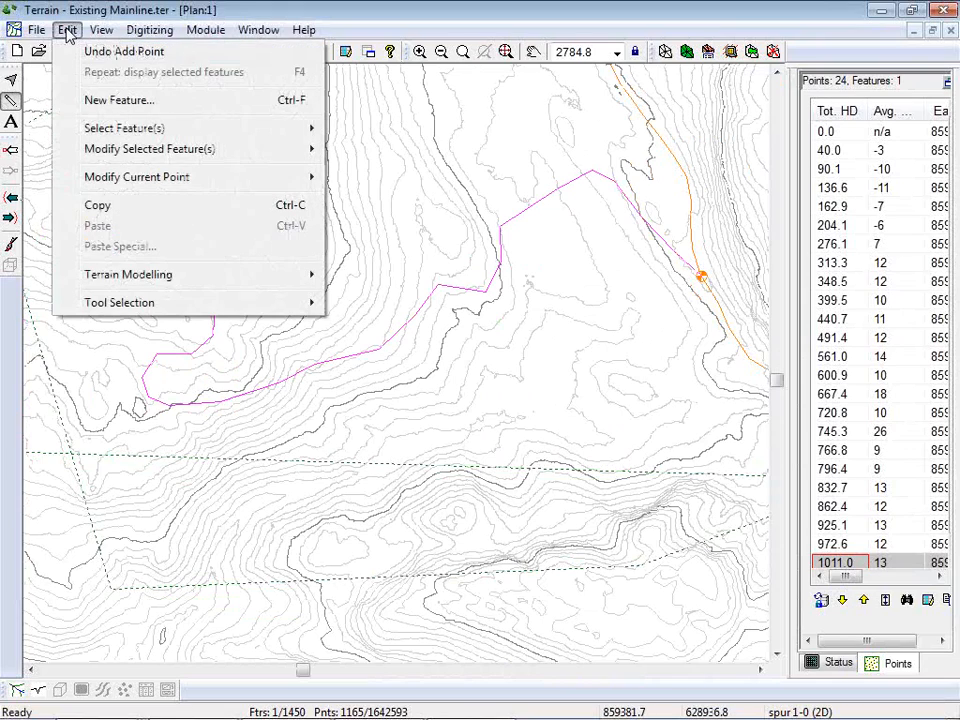
click(100, 98)
text(dlinel)
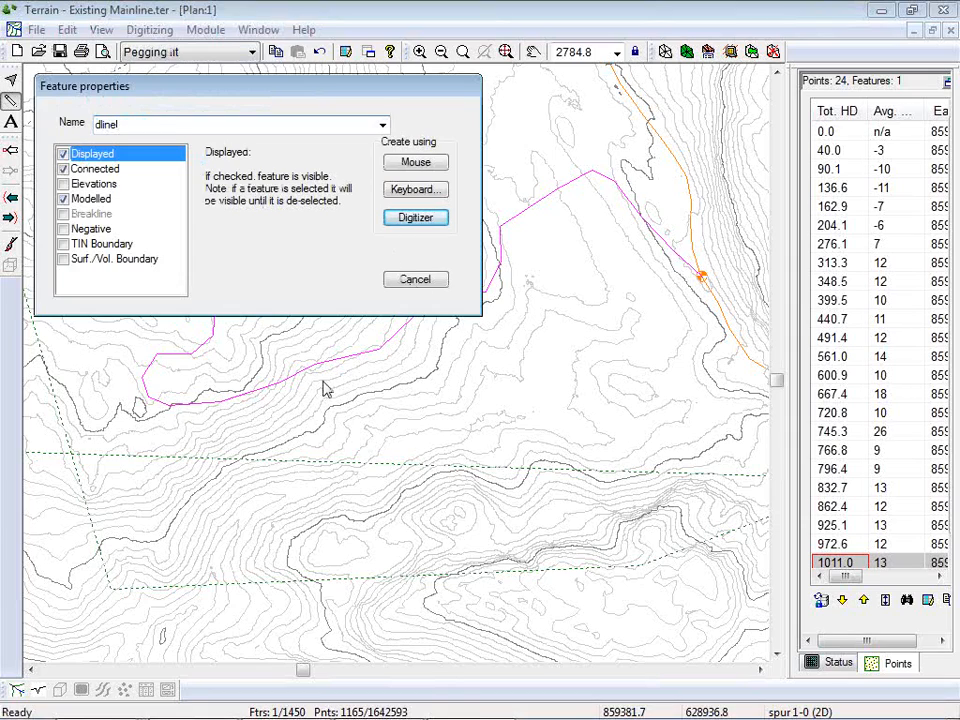
click(420, 165)
drag(312, 219, 274, 230)
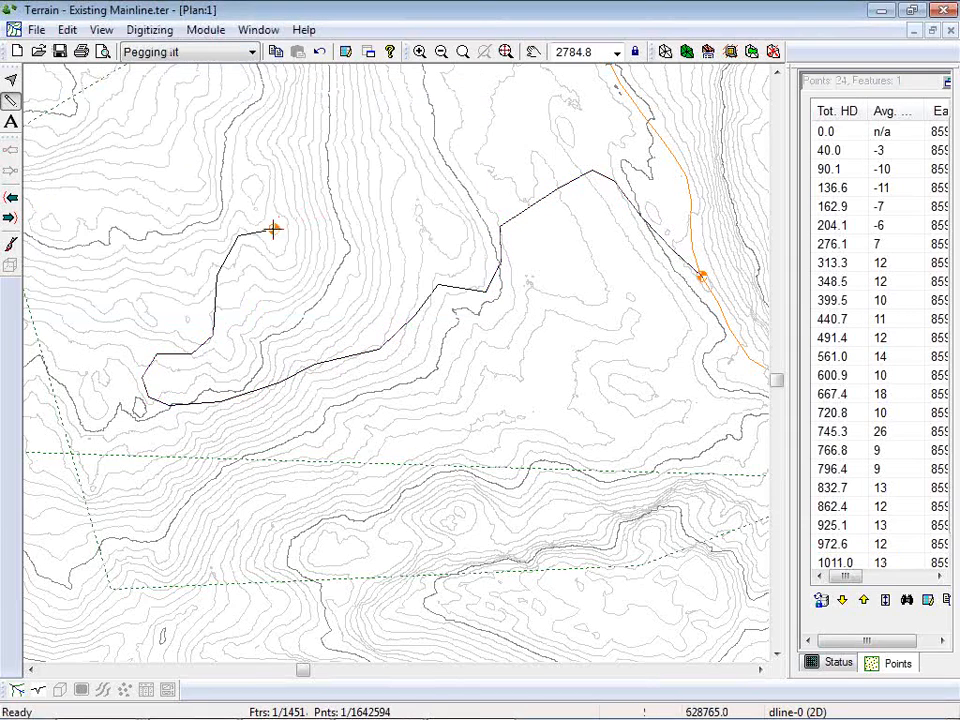
drag(436, 226, 443, 222)
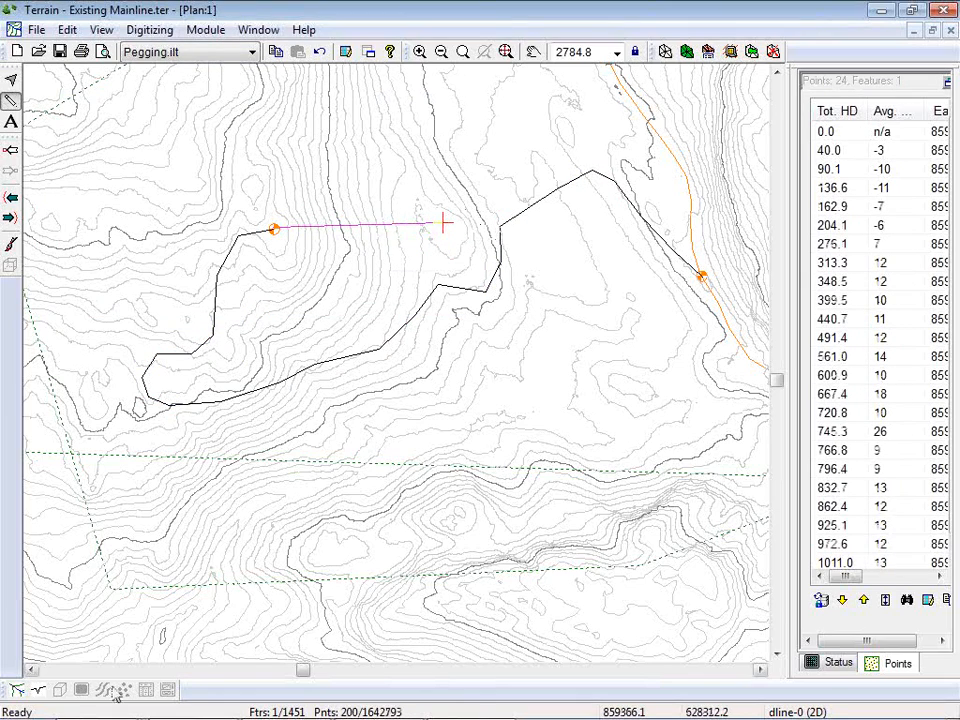
Switch to the Profile window and inspect the ground profile along the whole spur.
click(18, 690)
middle_drag(320, 510, 537, 309)
scroll(505, 334, down, 8)
scroll(600, 388, down, 11)
mouse_move(426, 468)
middle_down()
mouse_move(467, 293)
mouse_move(514, 264)
middle_up()
scroll(467, 293, down, 2)
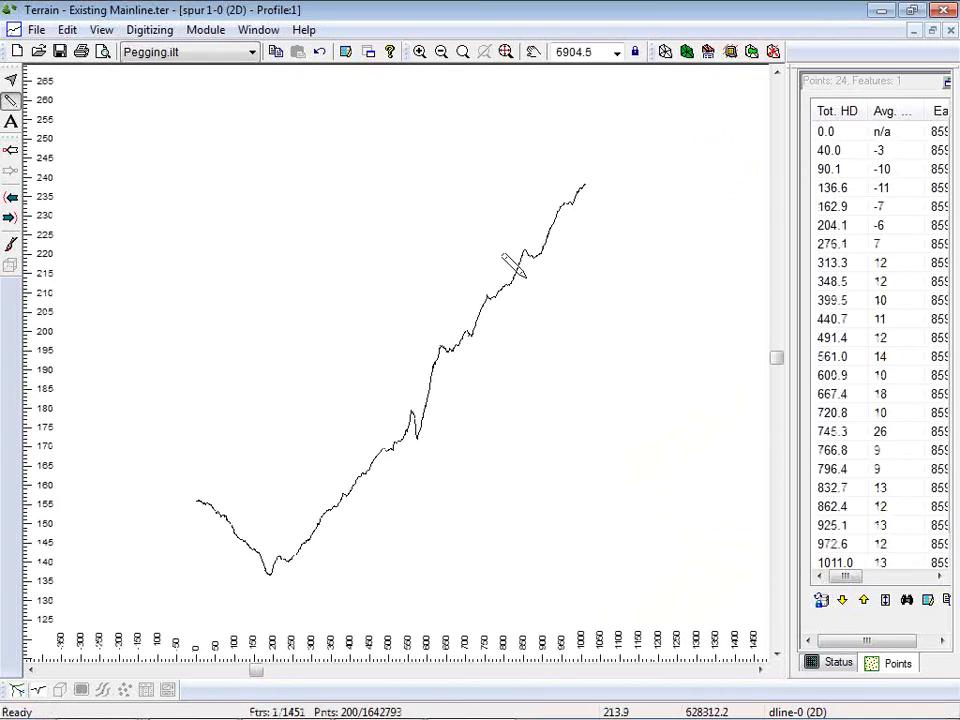
Make the current feature dline-0 the main feature displayed in the profile.
right_click(356, 308)
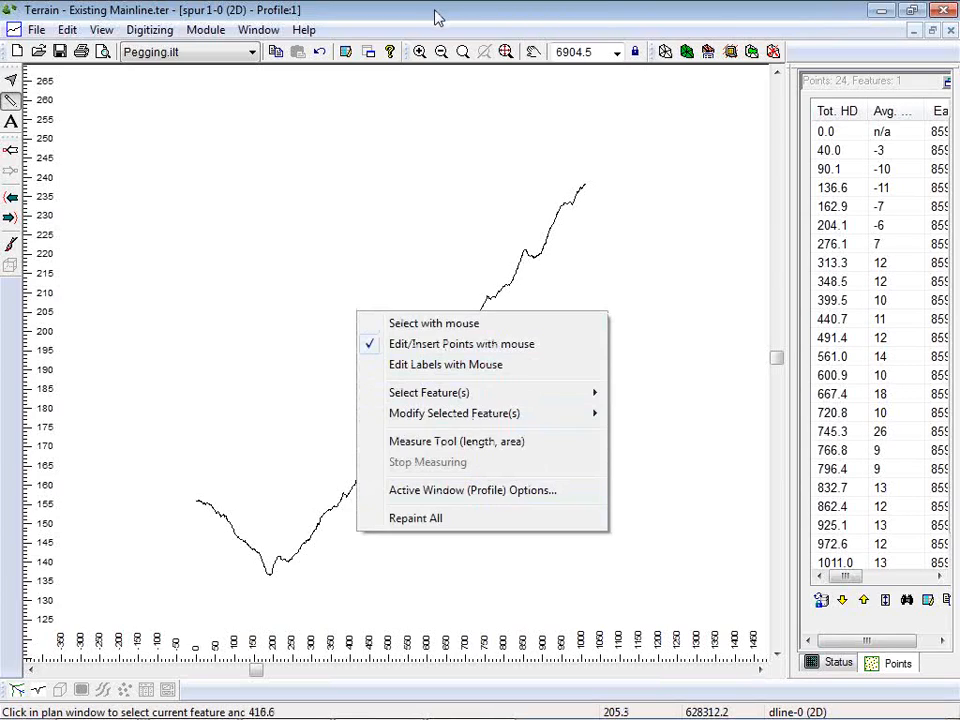
click(448, 490)
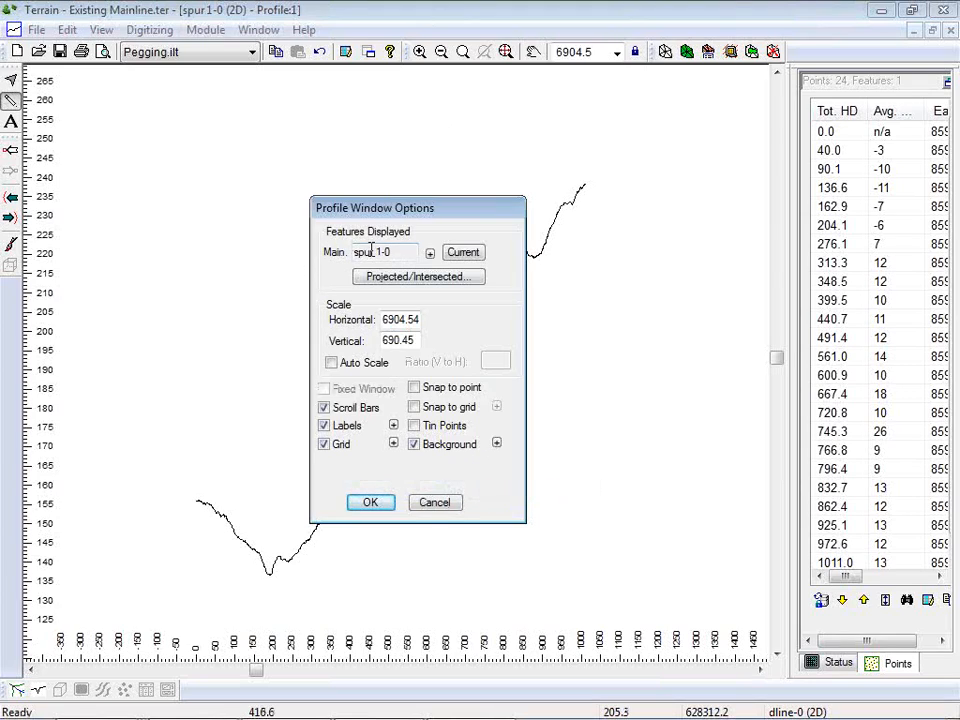
click(430, 253)
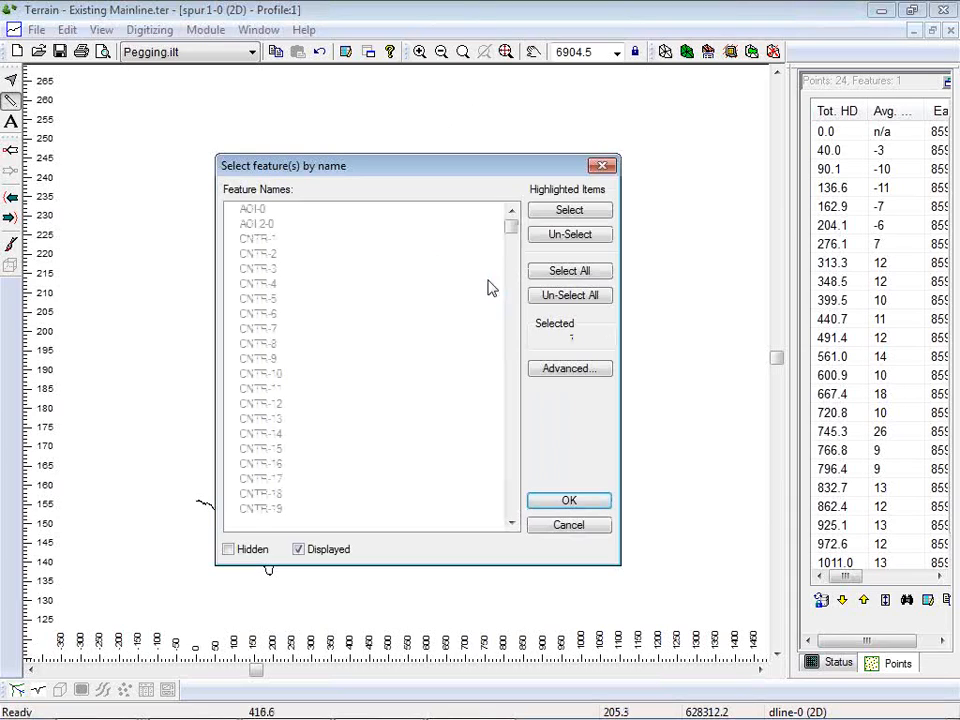
click(583, 525)
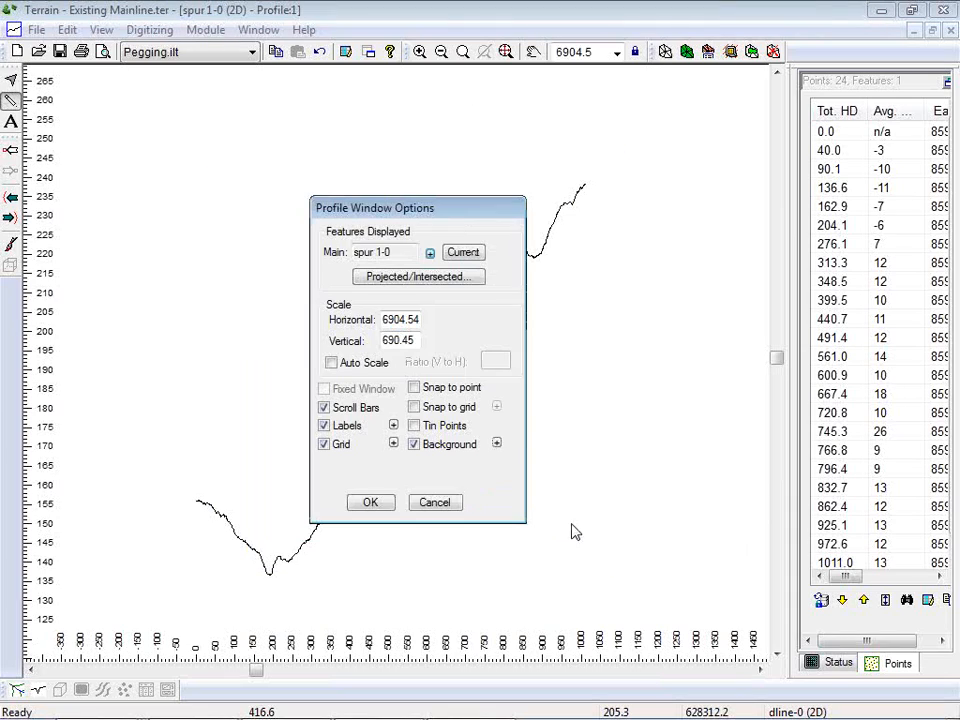
click(433, 502)
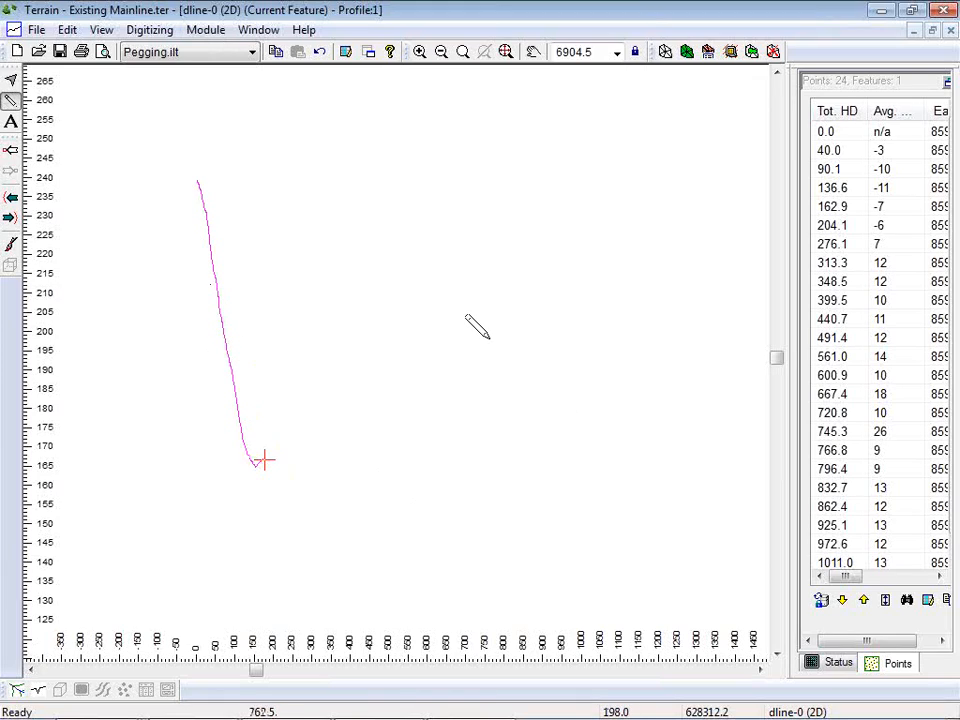
Set the profile's horizontal scale to about 690.4, matching the vertical scale, and fit the whole dline profile in the window.
right_click(411, 272)
click(527, 455)
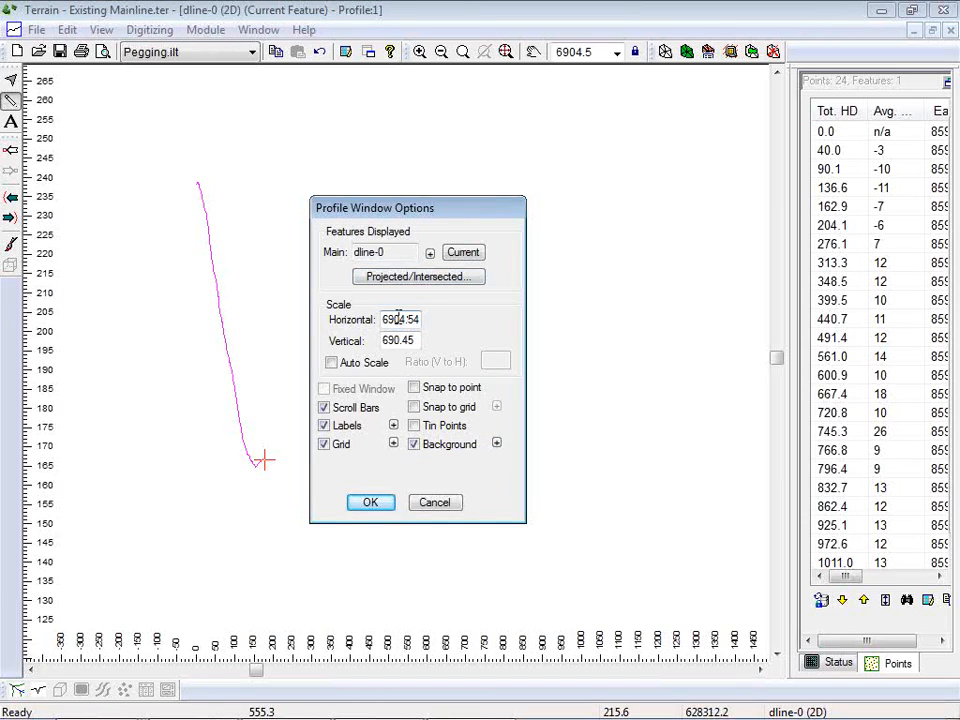
text(.)
click(371, 503)
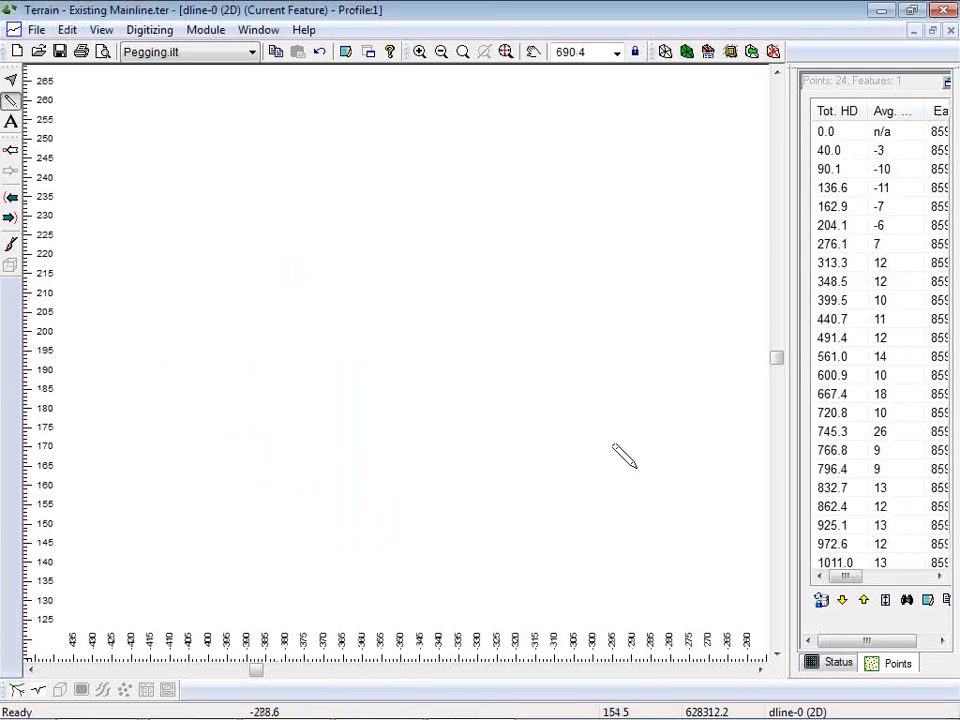
click(505, 52)
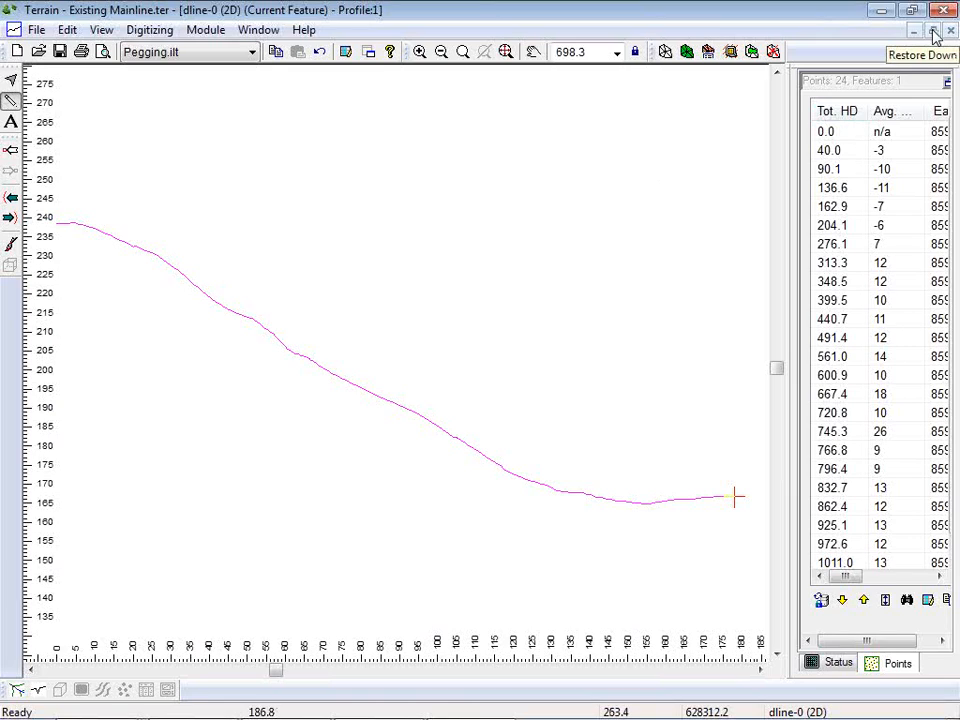
Return to the plan and make the spur 1 alignment the current feature.
click(17, 690)
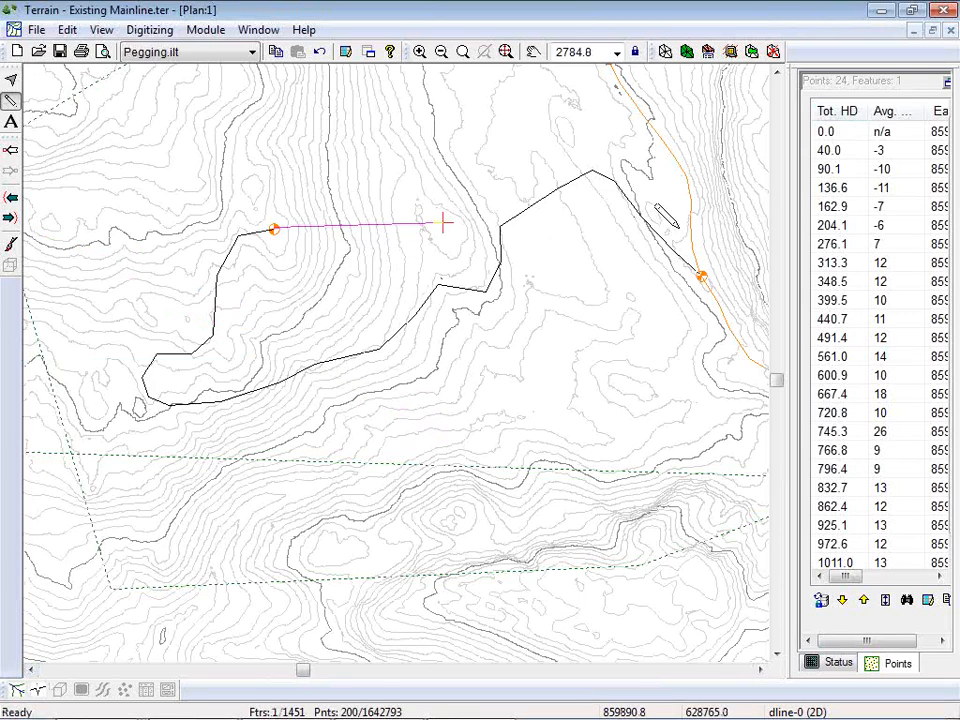
shift+click(518, 215)
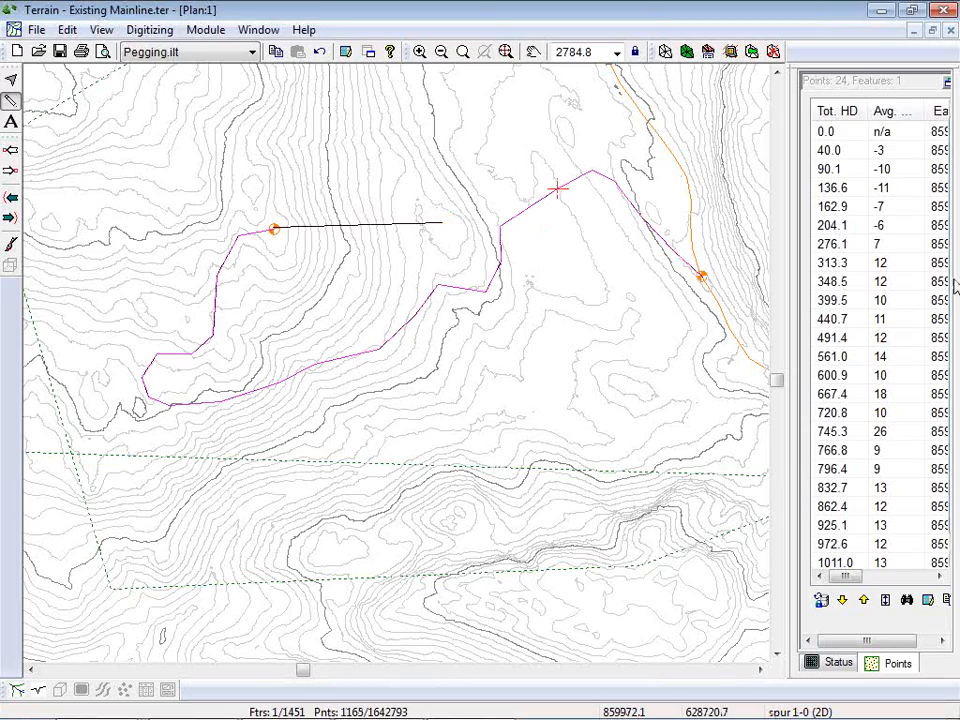
mouse_move(726, 321)
middle_down()
mouse_move(562, 343)
mouse_move(464, 398)
middle_up()
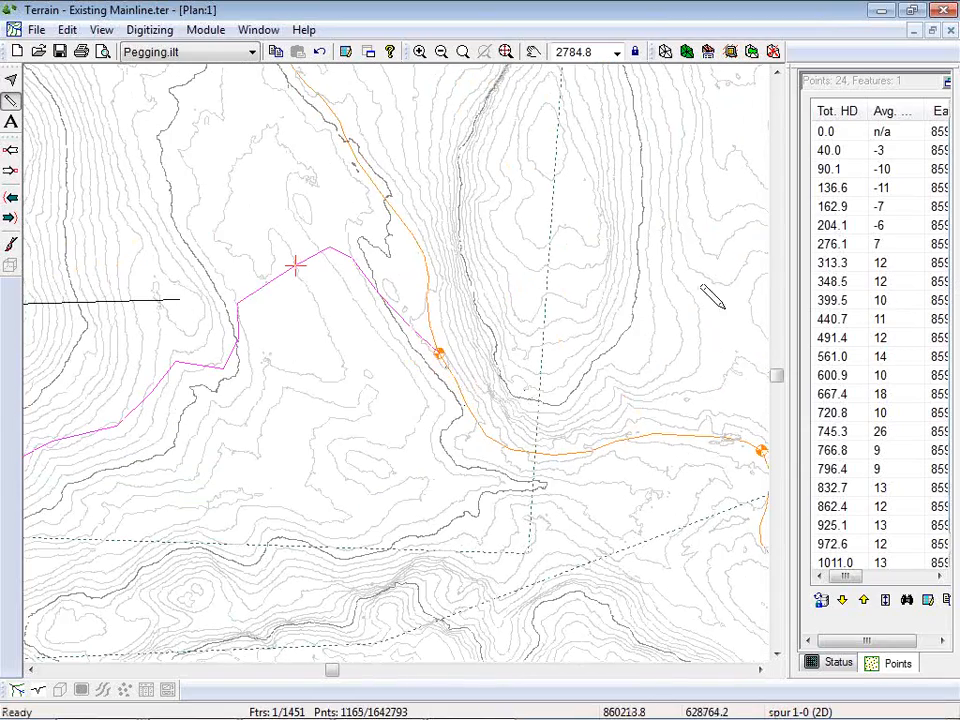
middle_drag(712, 296, 606, 392)
scroll(606, 392, up, 1)
middle_drag(294, 424, 606, 354)
scroll(518, 364, down, 1)
scroll(518, 364, down, 4)
middle_drag(445, 440, 476, 381)
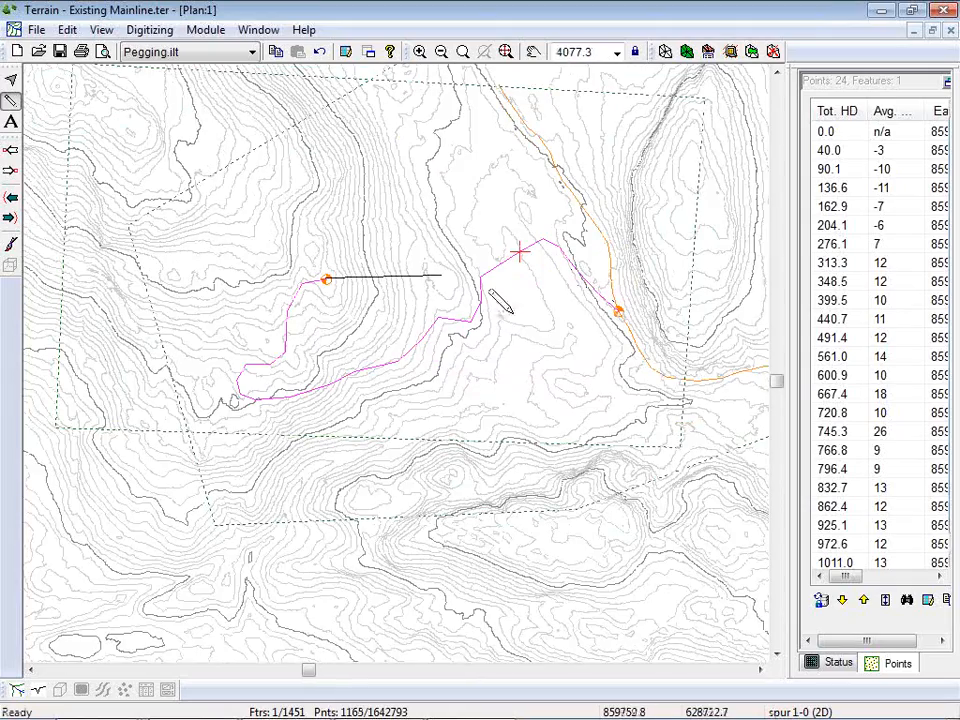
mouse_move(372, 240)
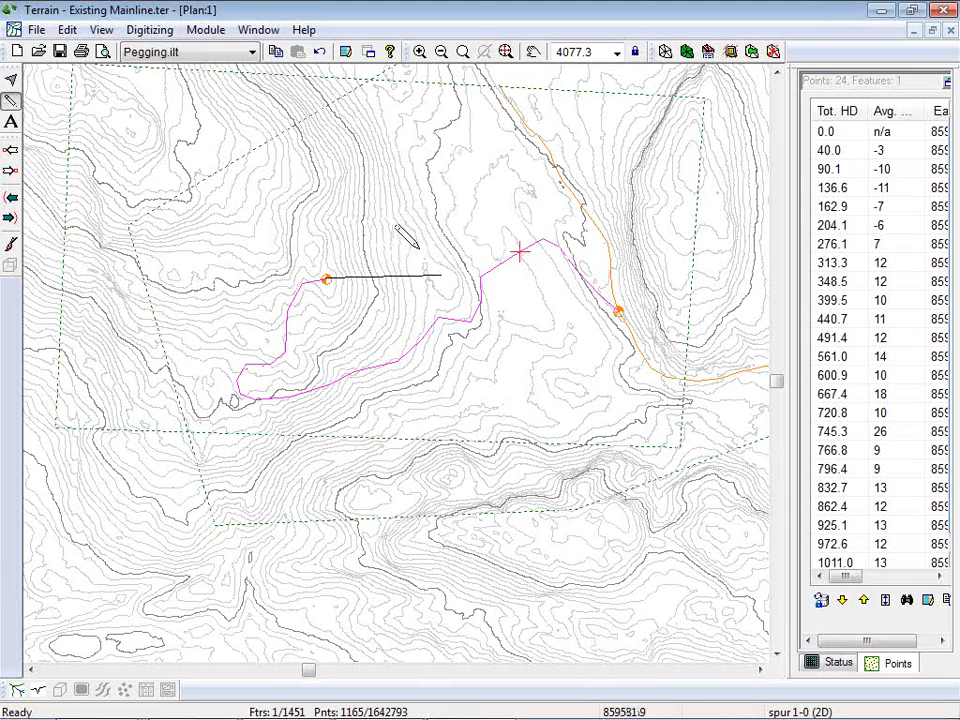
Save the terrain model under the new name OG demo in the LiDAR pegging folder.
click(36, 30)
click(78, 121)
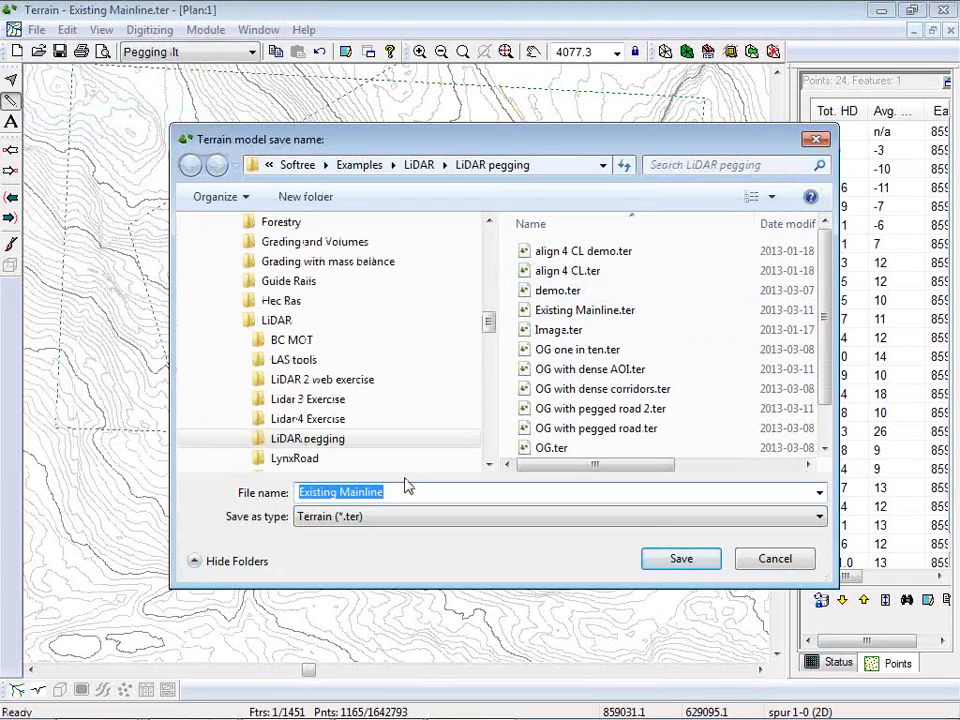
text(OG )
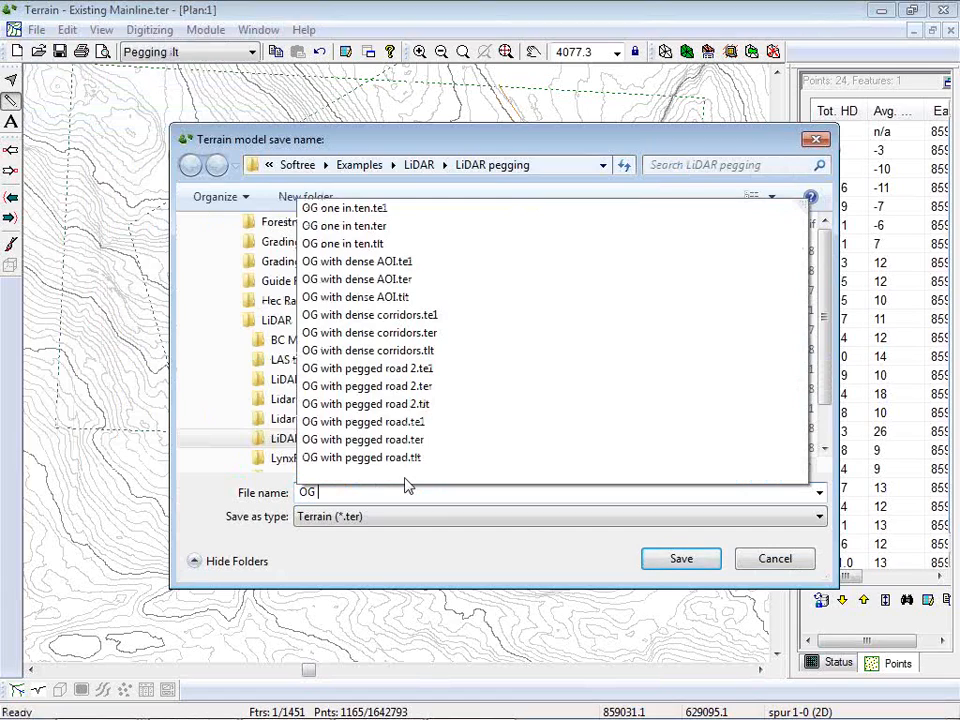
text(demo)
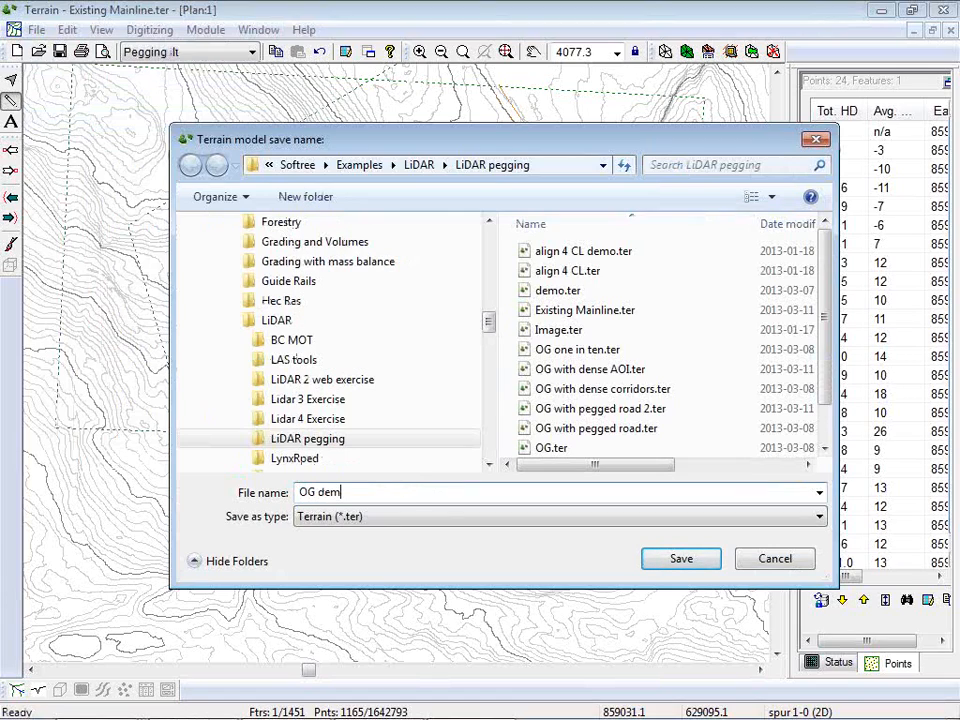
click(686, 561)
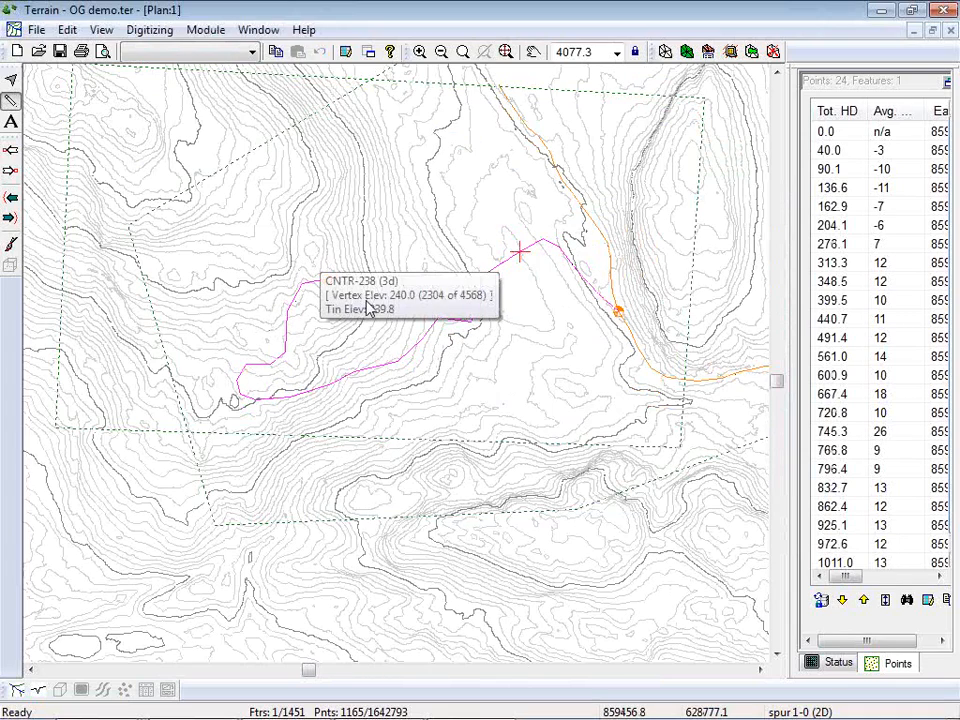
click(320, 273)
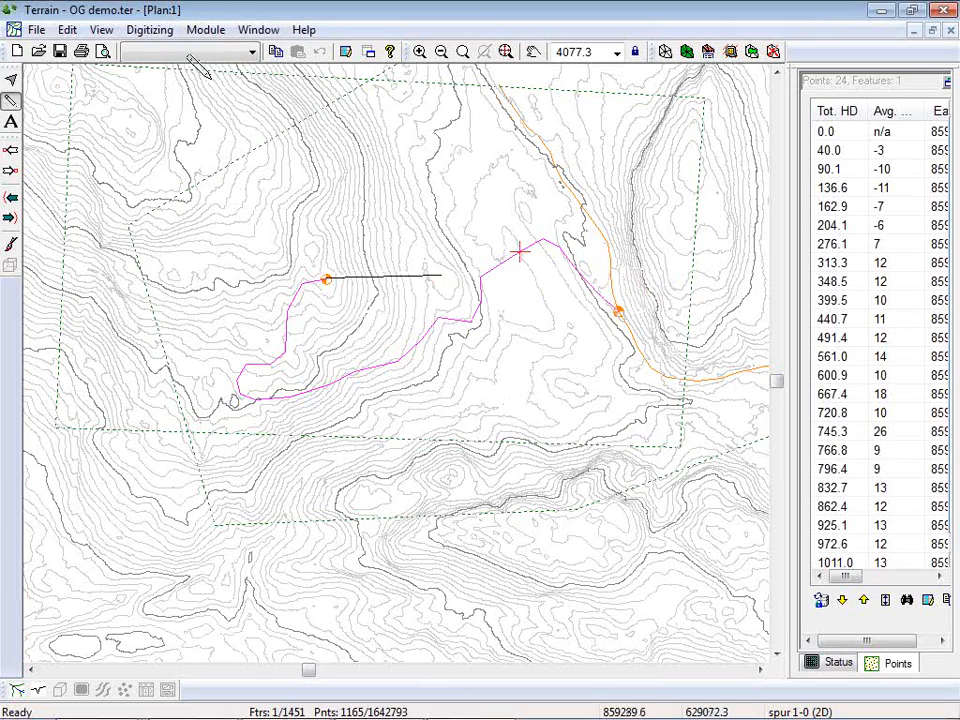
Switch to the Location module and start a new design from OG demo.ter in the LiDAR pegging folder.
click(205, 29)
click(254, 76)
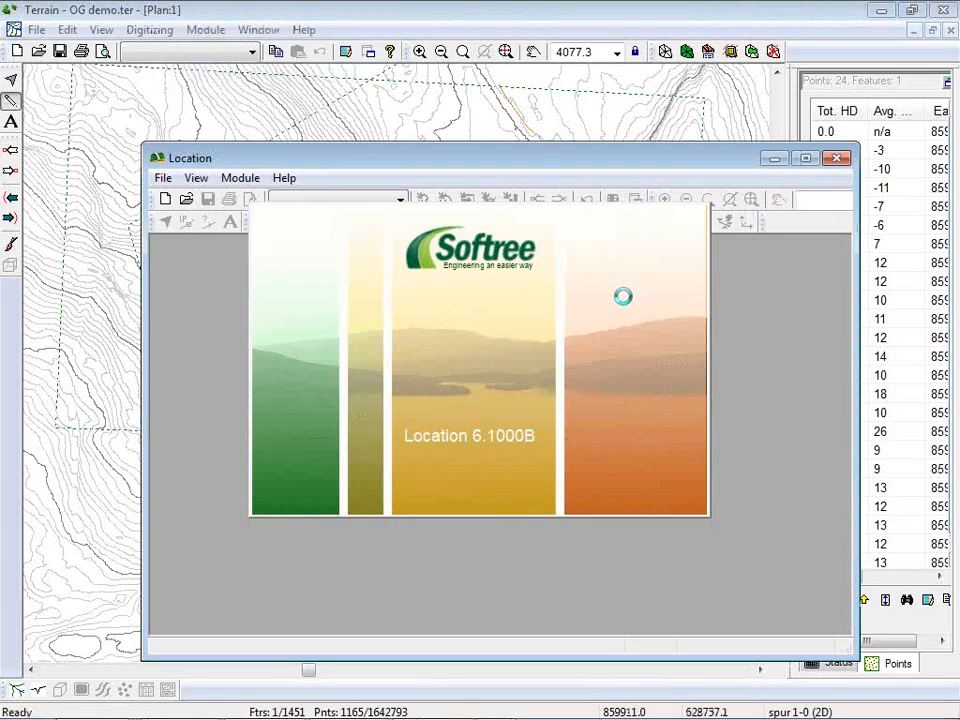
click(167, 199)
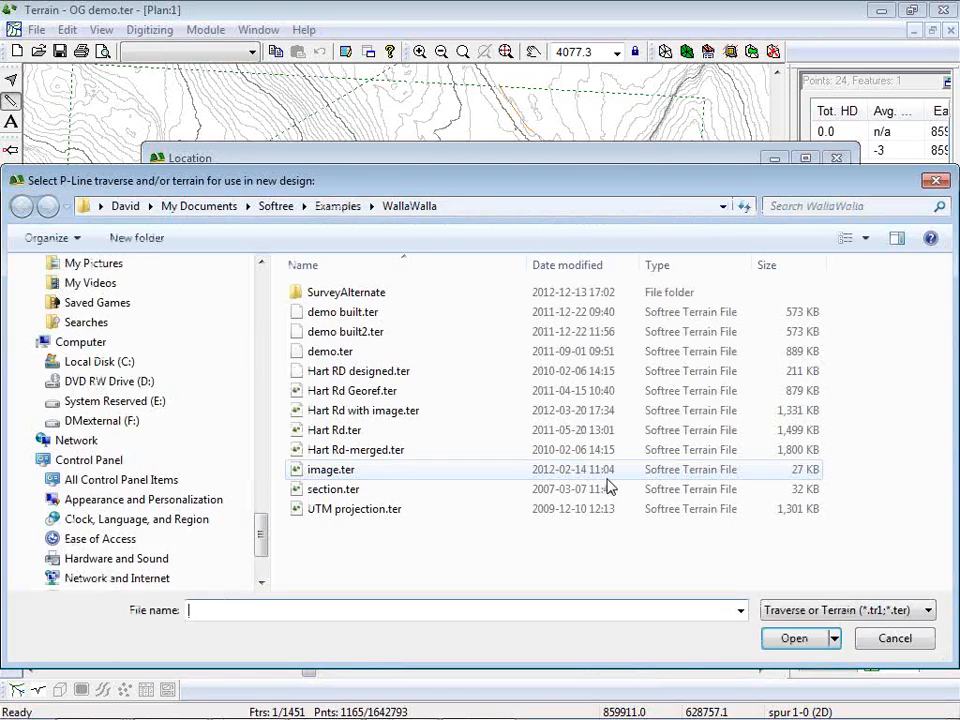
click(337, 206)
double_click(322, 343)
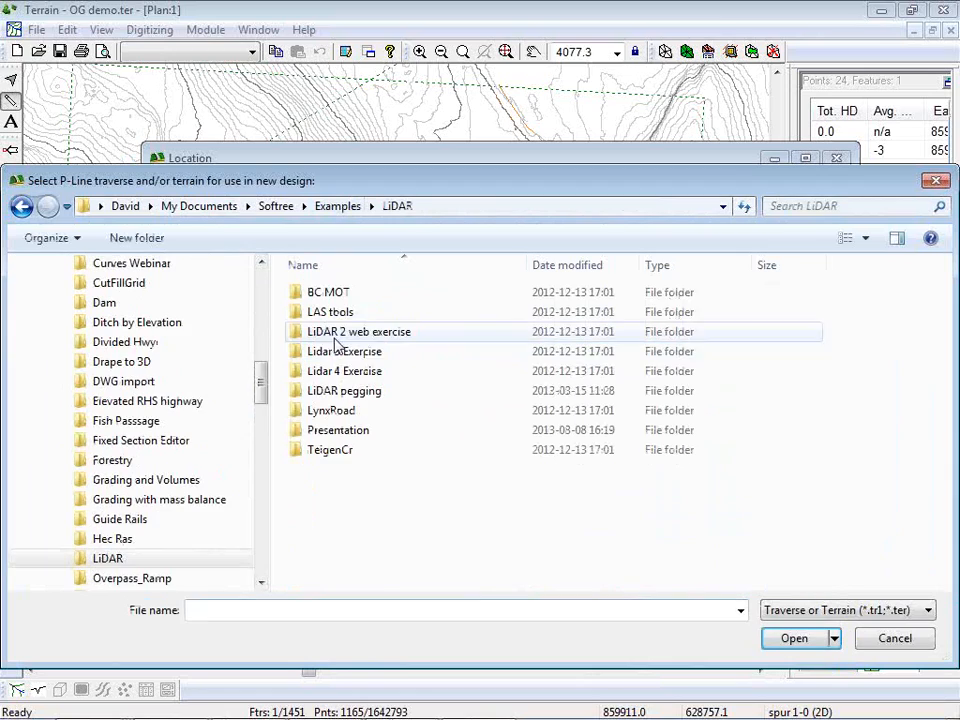
double_click(345, 392)
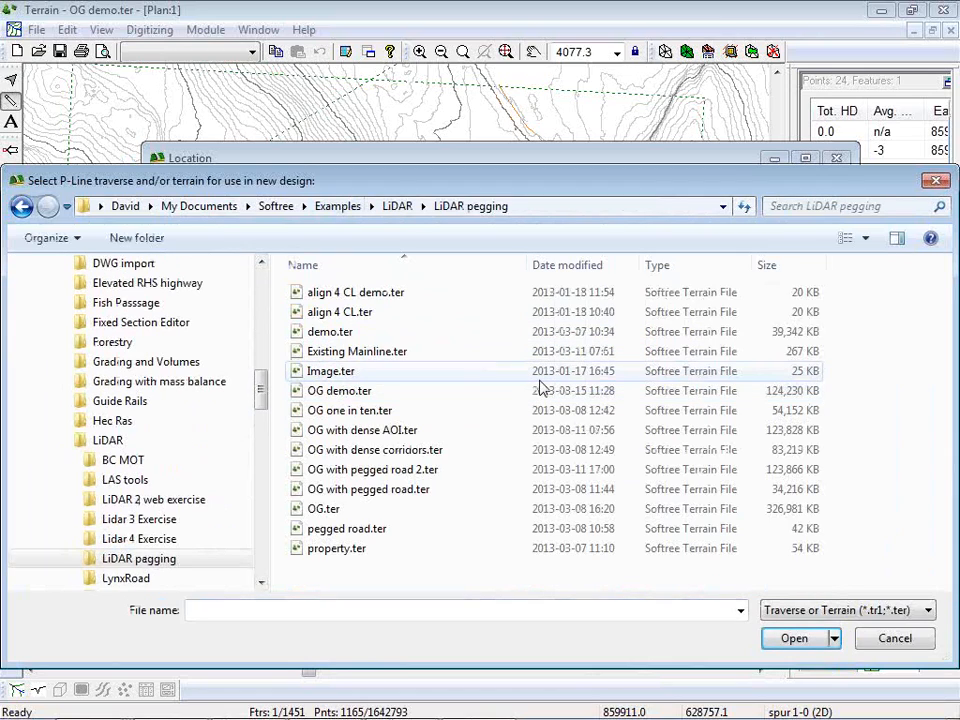
click(585, 275)
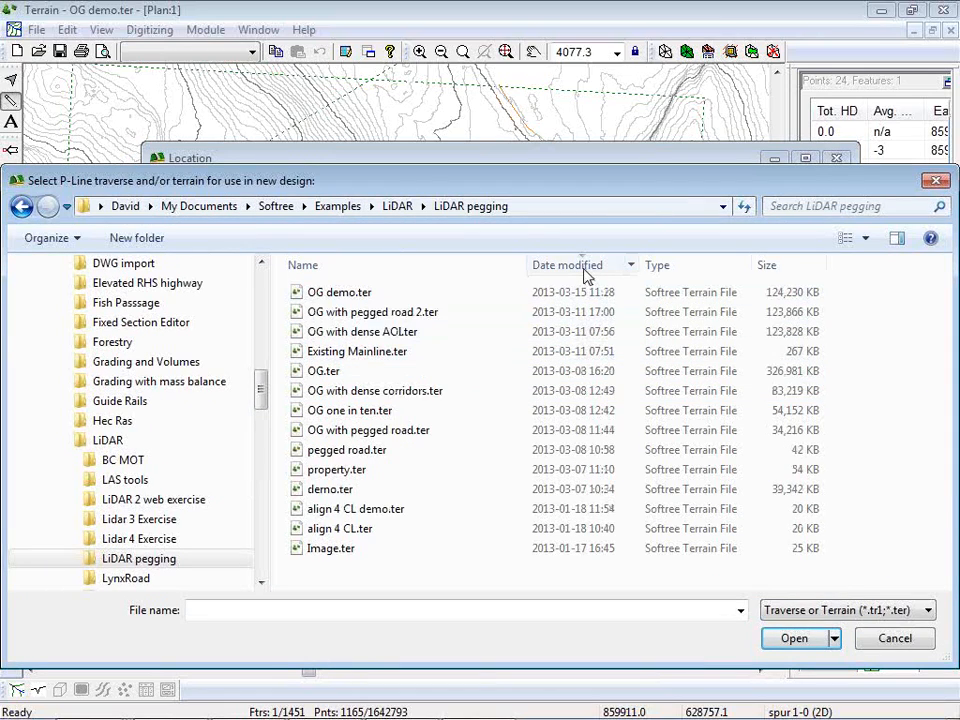
click(364, 292)
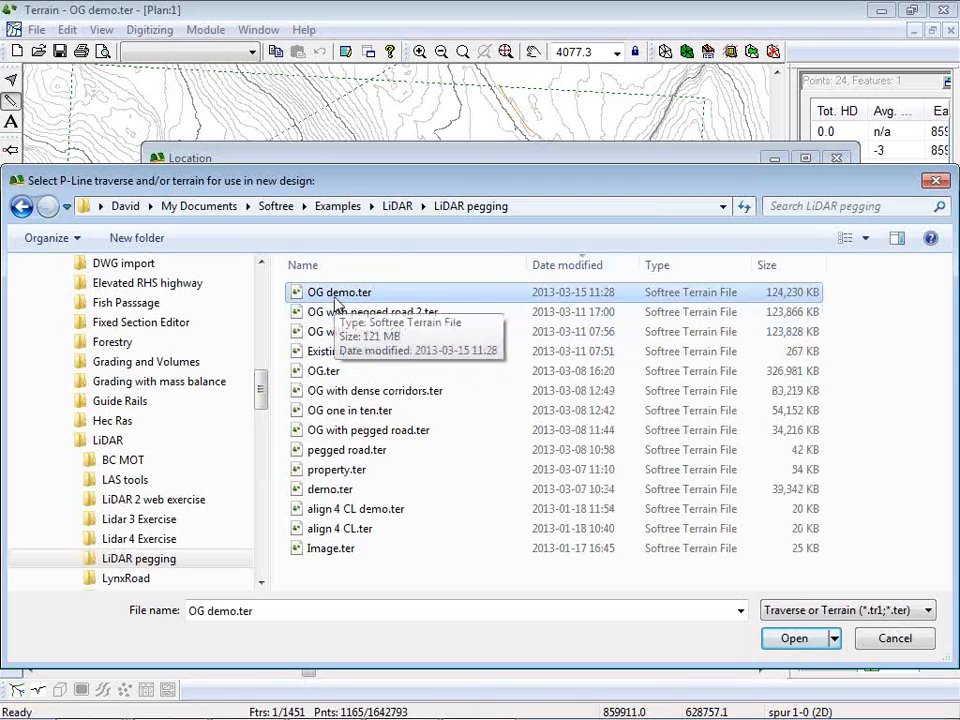
click(797, 639)
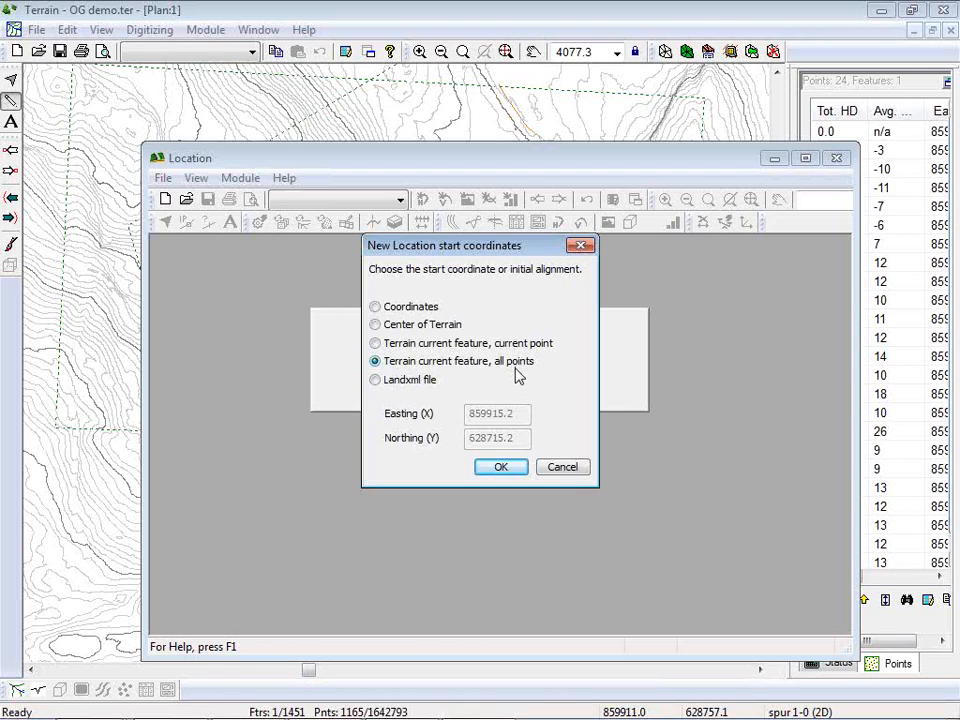
Build the initial alignment from all points of the terrain's current feature and show it in the plan.
click(505, 466)
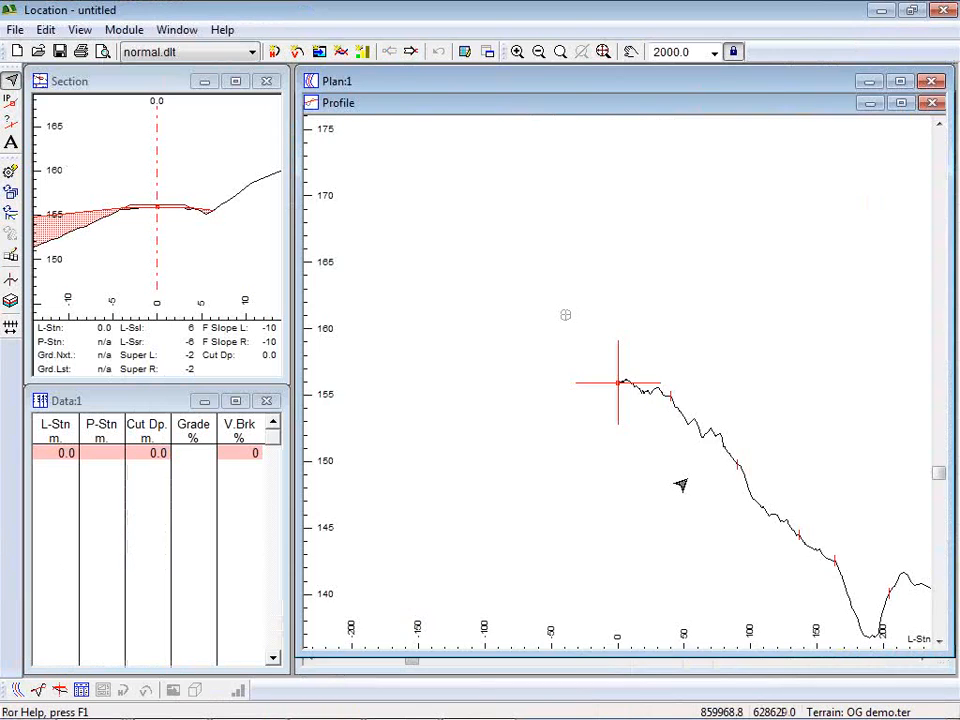
middle_drag(506, 396, 745, 390)
scroll(744, 394, down, 3)
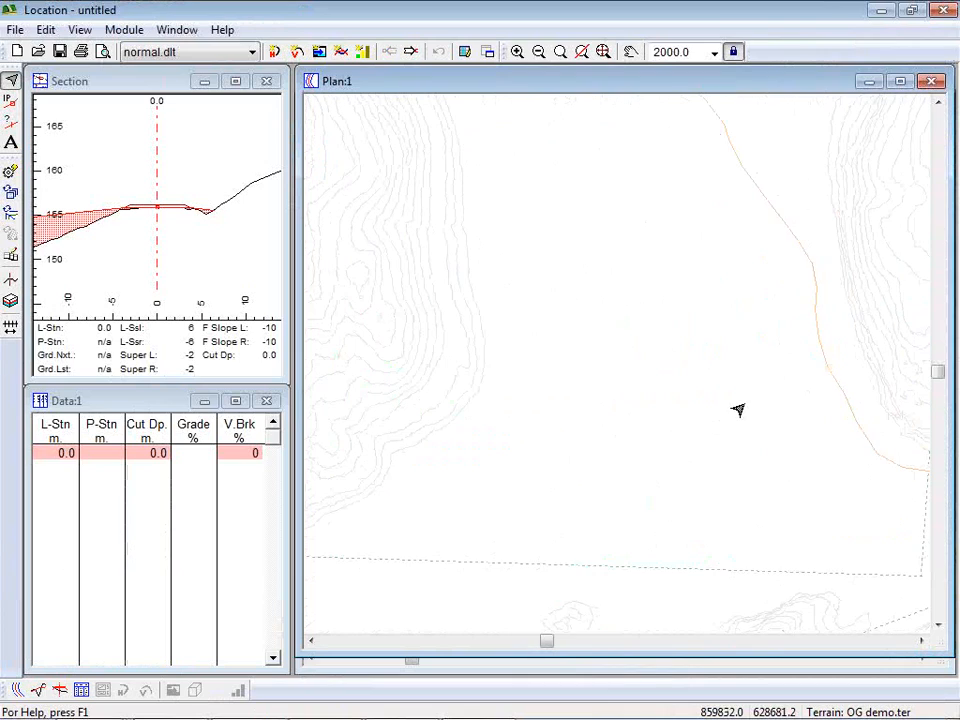
middle_drag(450, 471, 493, 349)
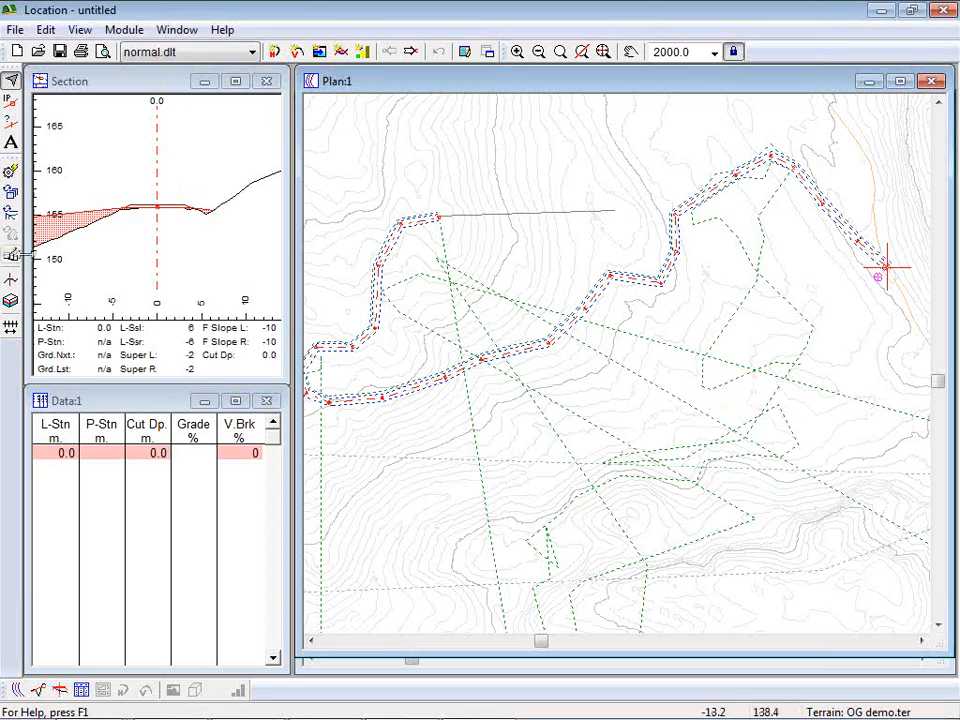
Review the default template's slope properties and its cross-section in the template table without changing anything.
click(11, 214)
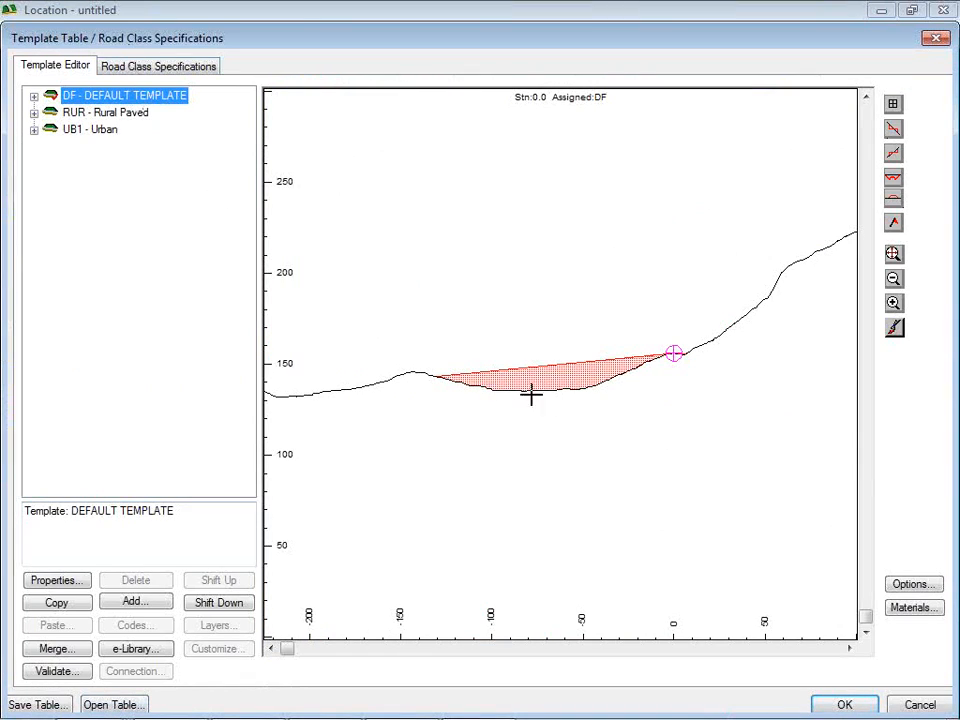
click(34, 96)
double_click(80, 147)
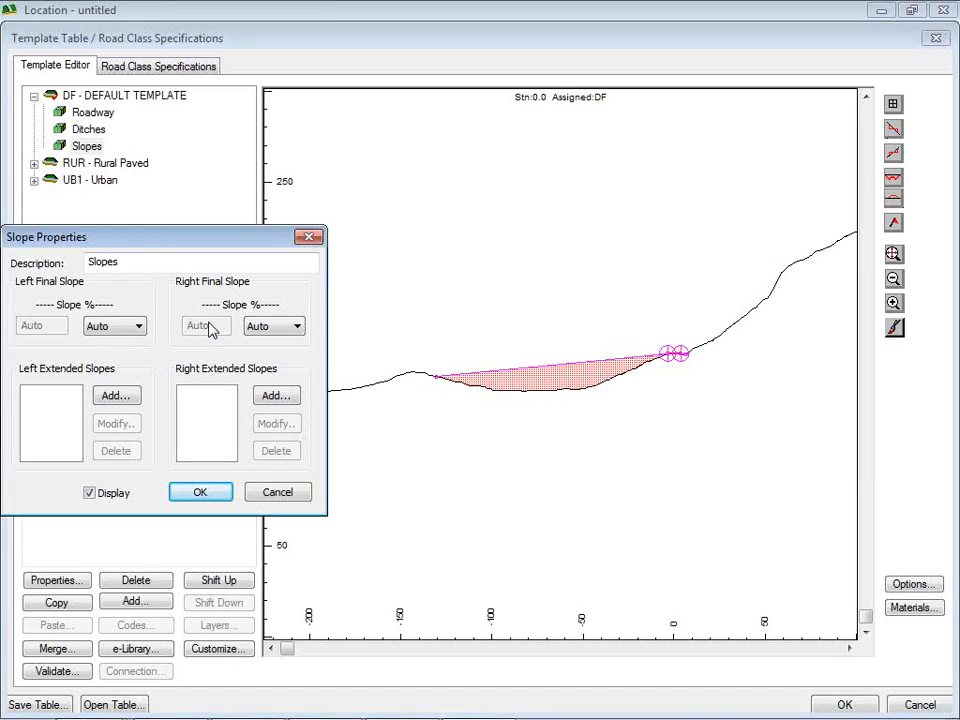
click(288, 493)
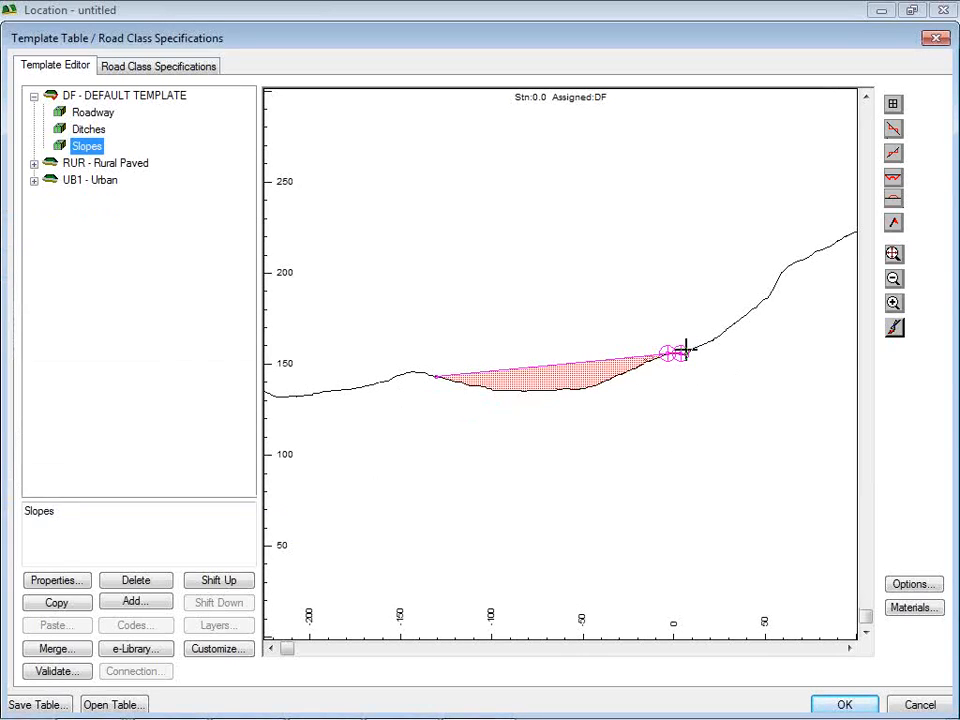
middle_drag(686, 350, 629, 366)
scroll(620, 368, up, 5)
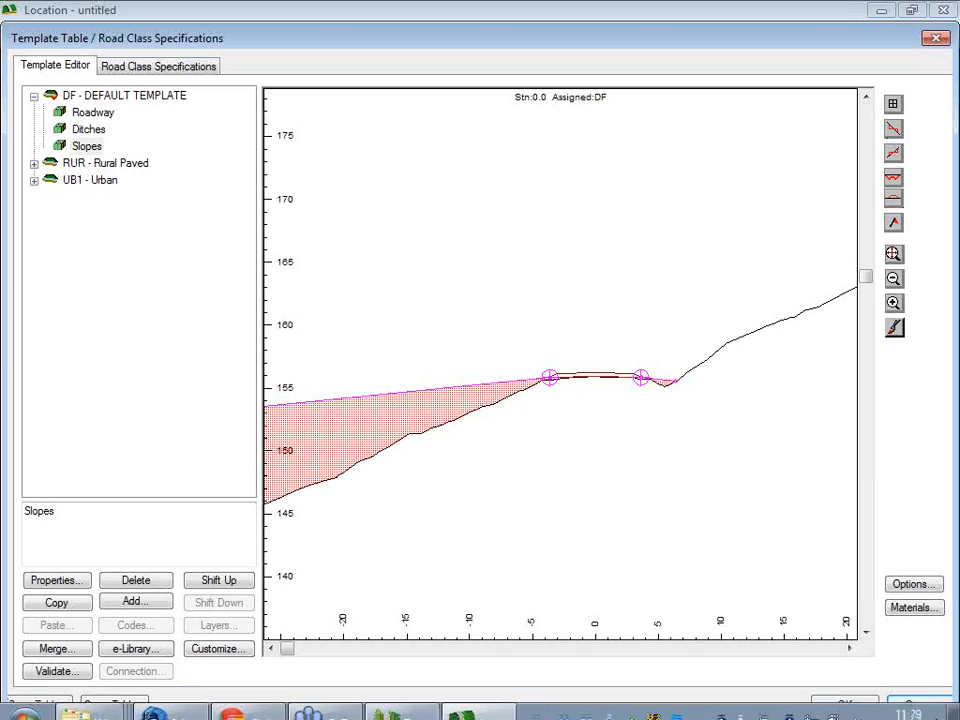
click(916, 705)
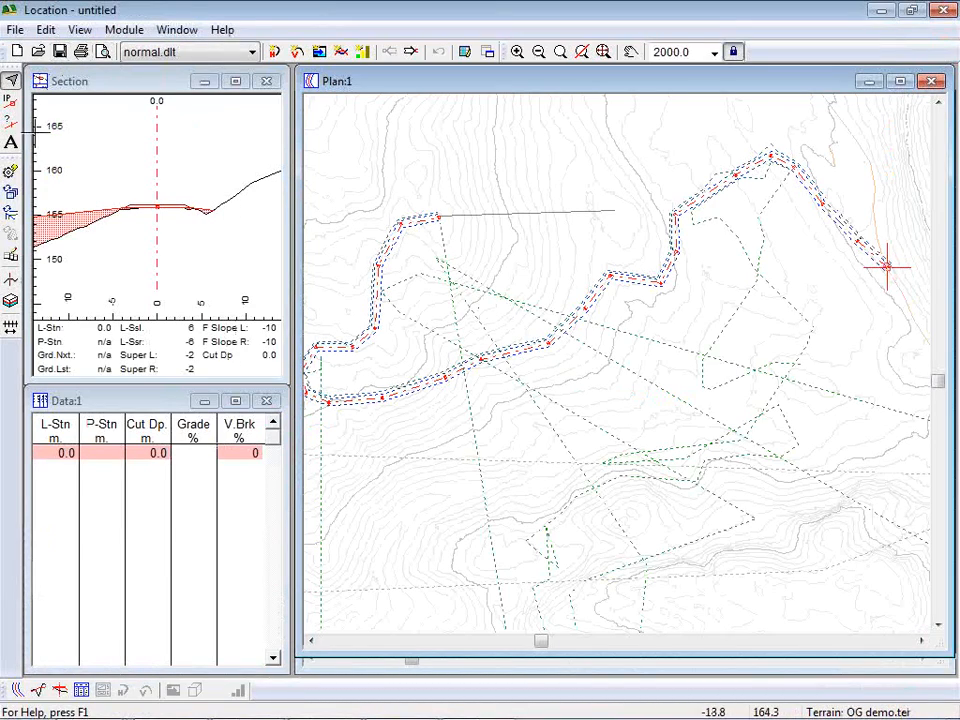
In the range parameter assignments, choose HP Hard Pan as the layer 1 ground type for the sub horizons.
click(11, 256)
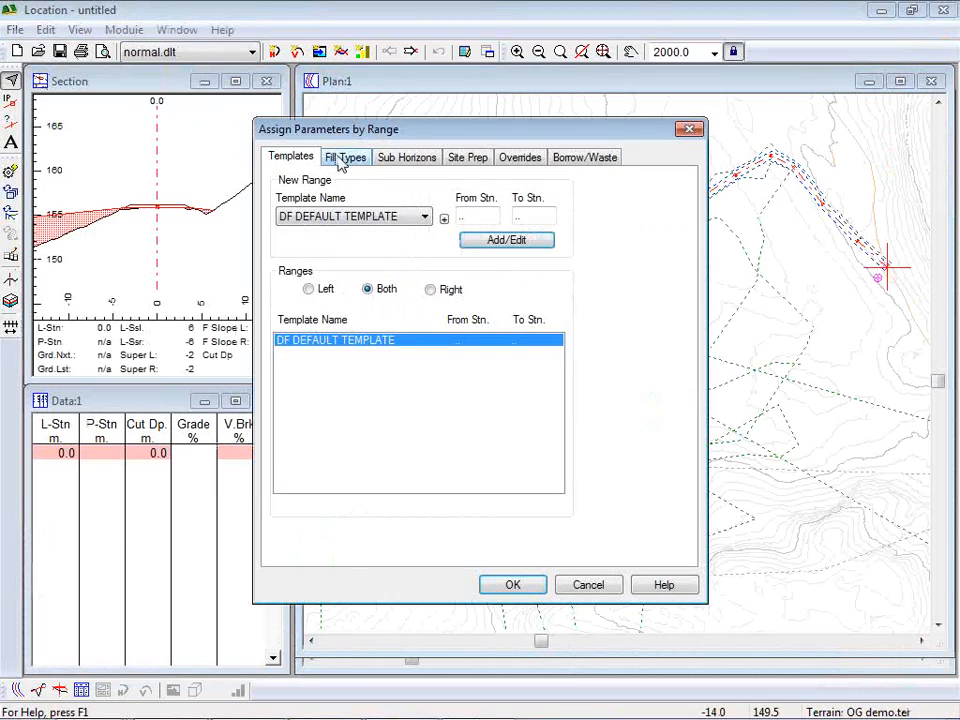
click(345, 160)
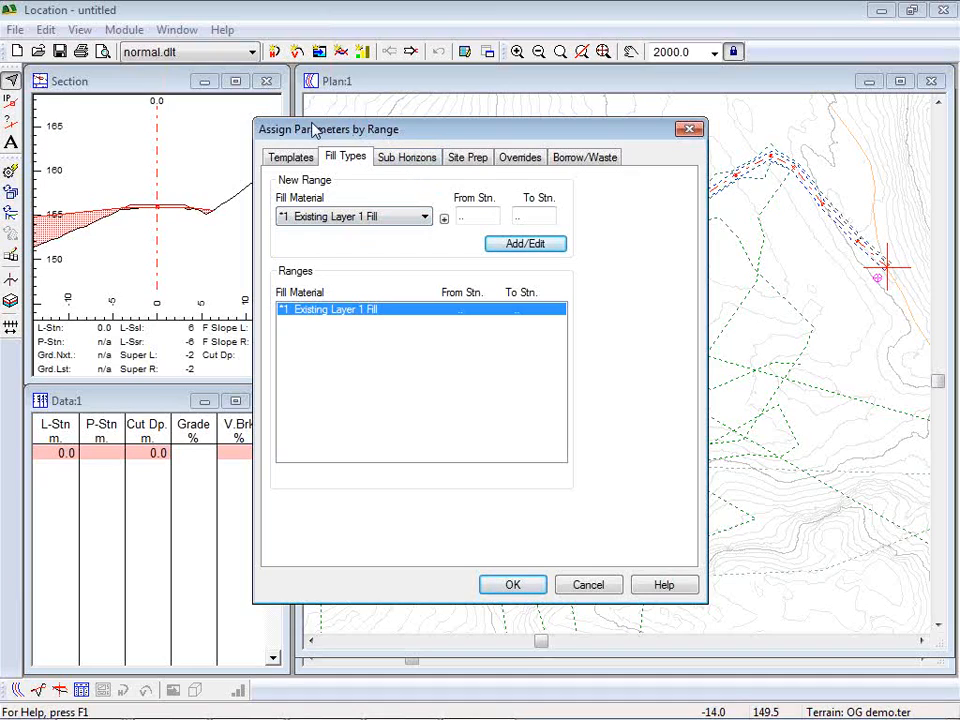
click(416, 162)
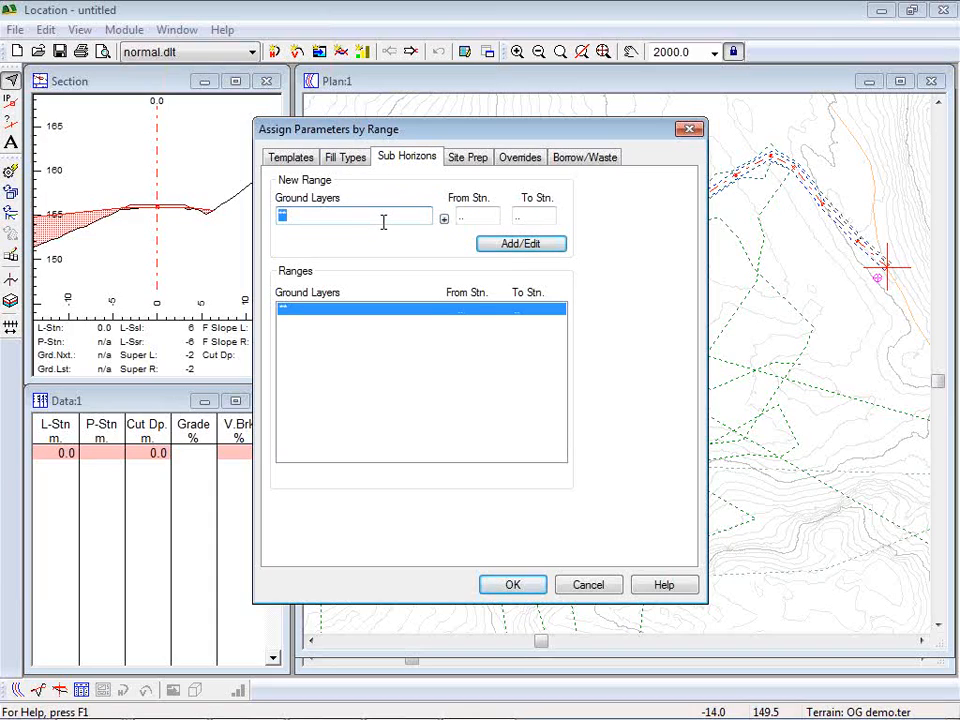
click(443, 219)
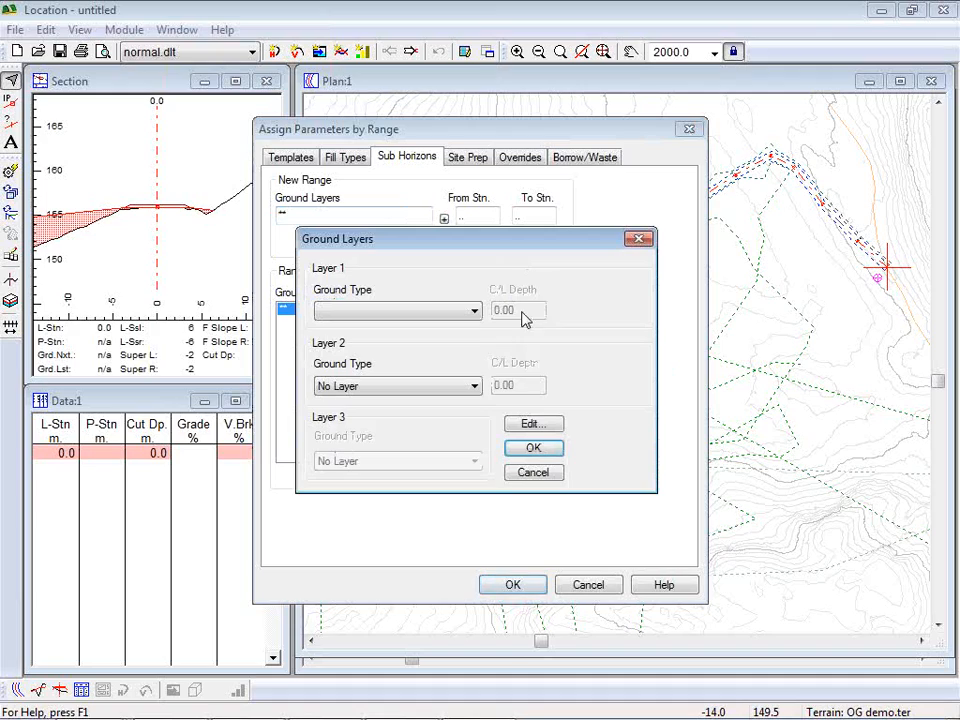
click(476, 312)
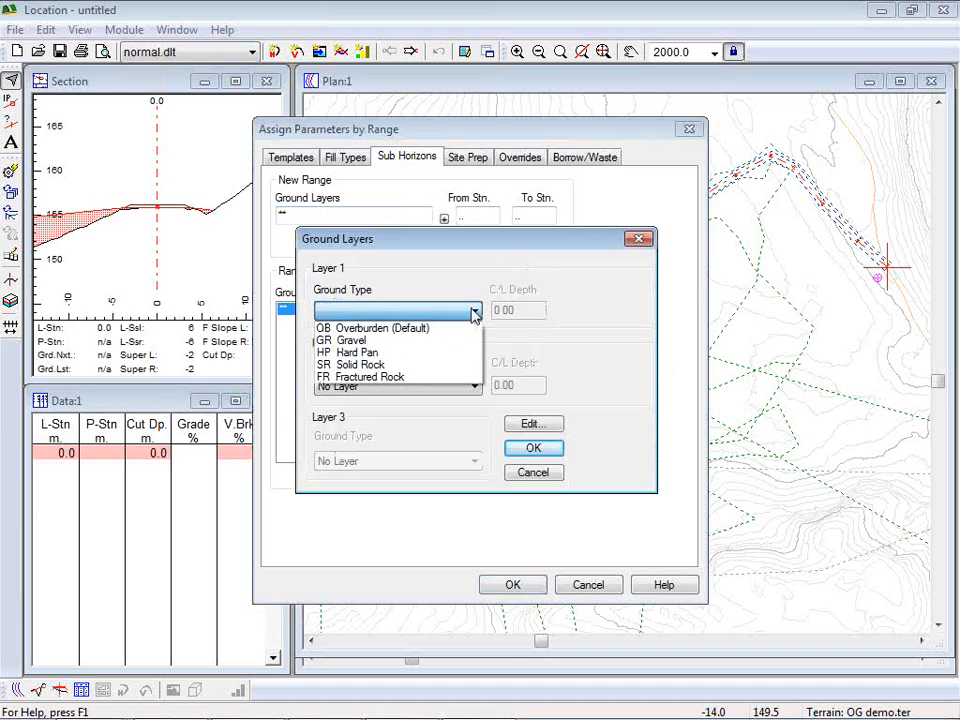
click(366, 352)
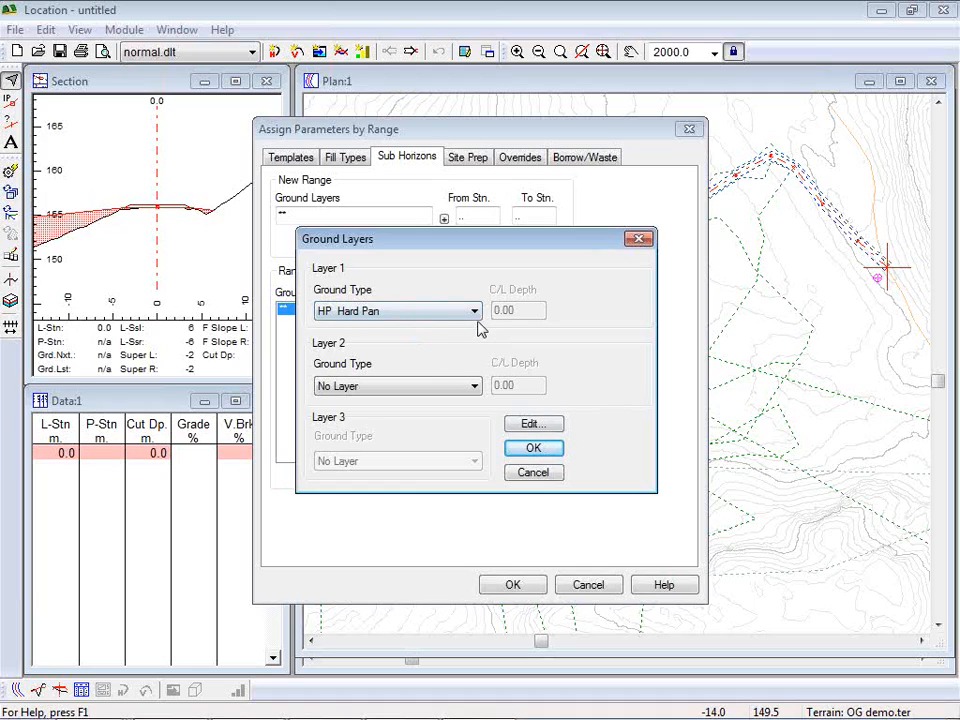
Check the Hard Pan cut and fill slopes, and apply the HP ground layer to the whole alignment range.
click(530, 424)
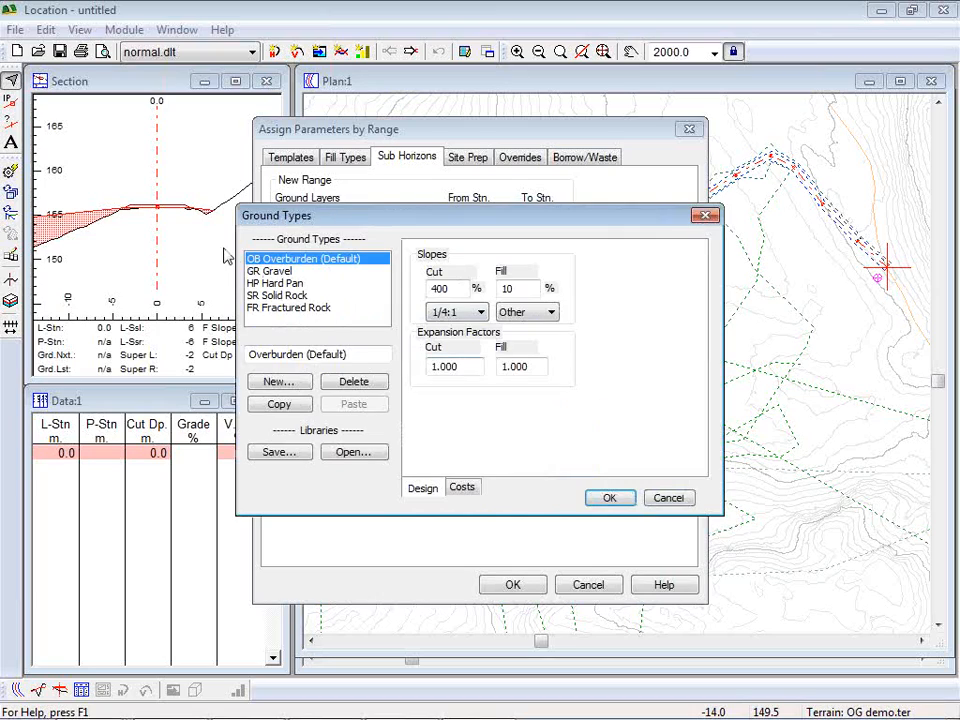
click(290, 284)
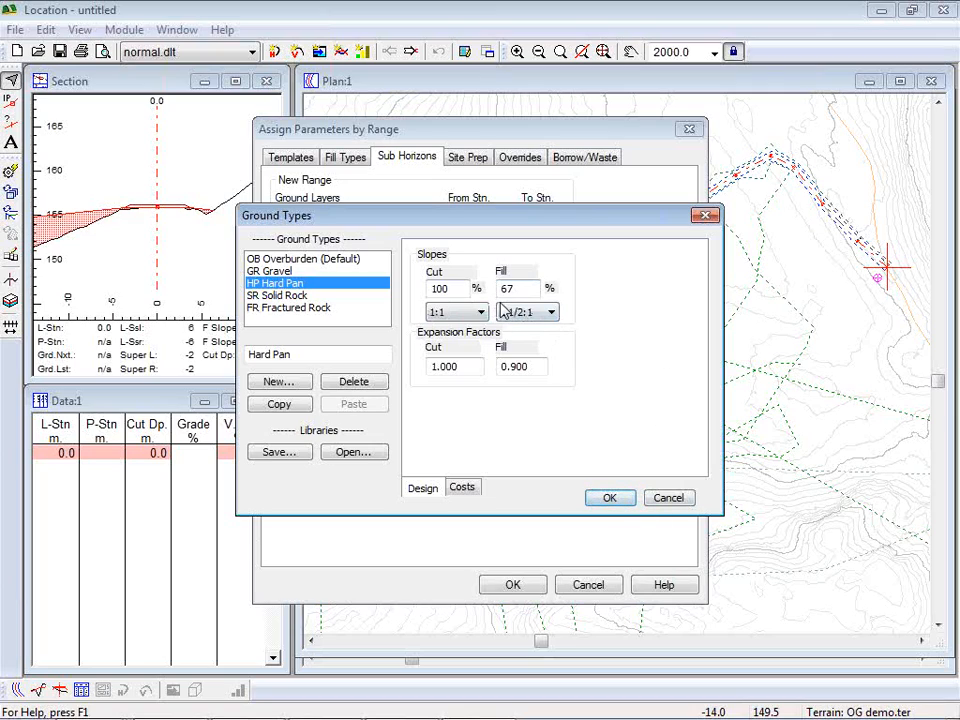
click(609, 497)
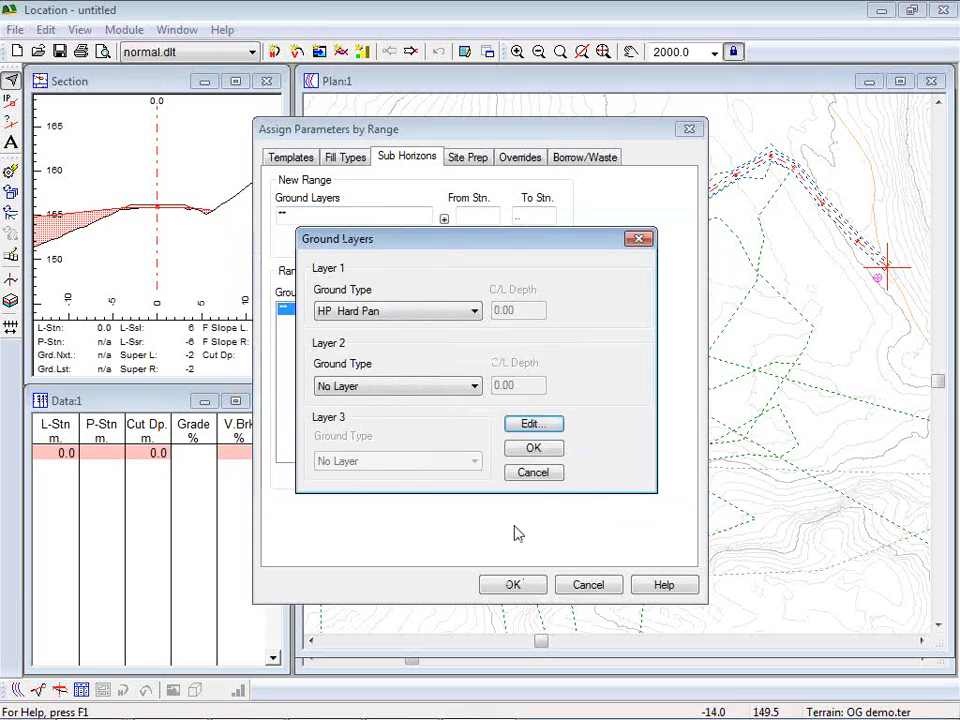
click(534, 449)
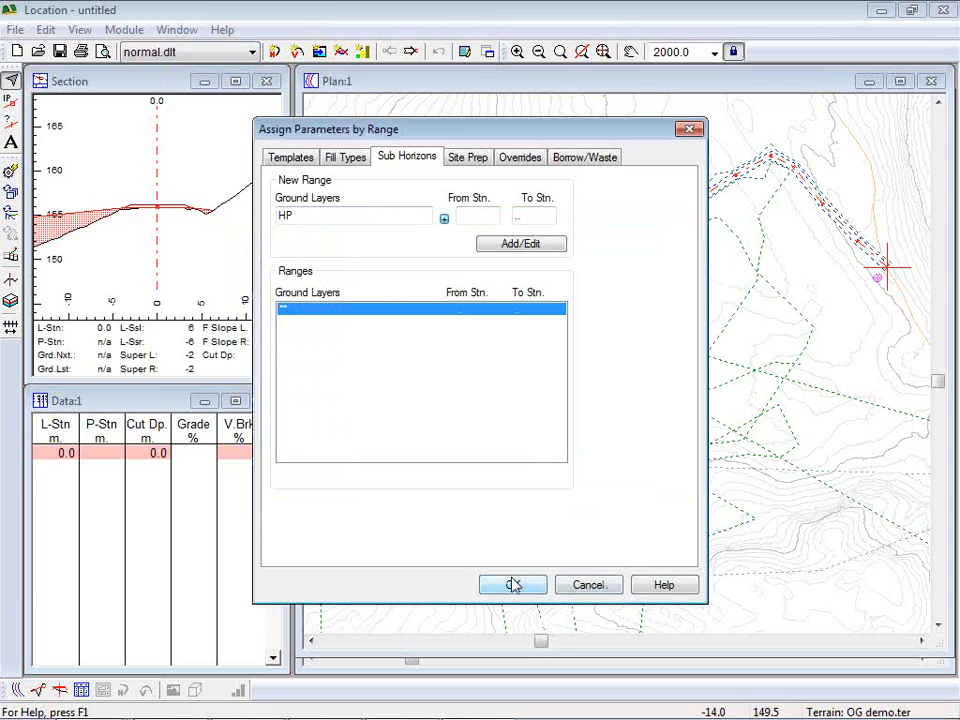
click(532, 245)
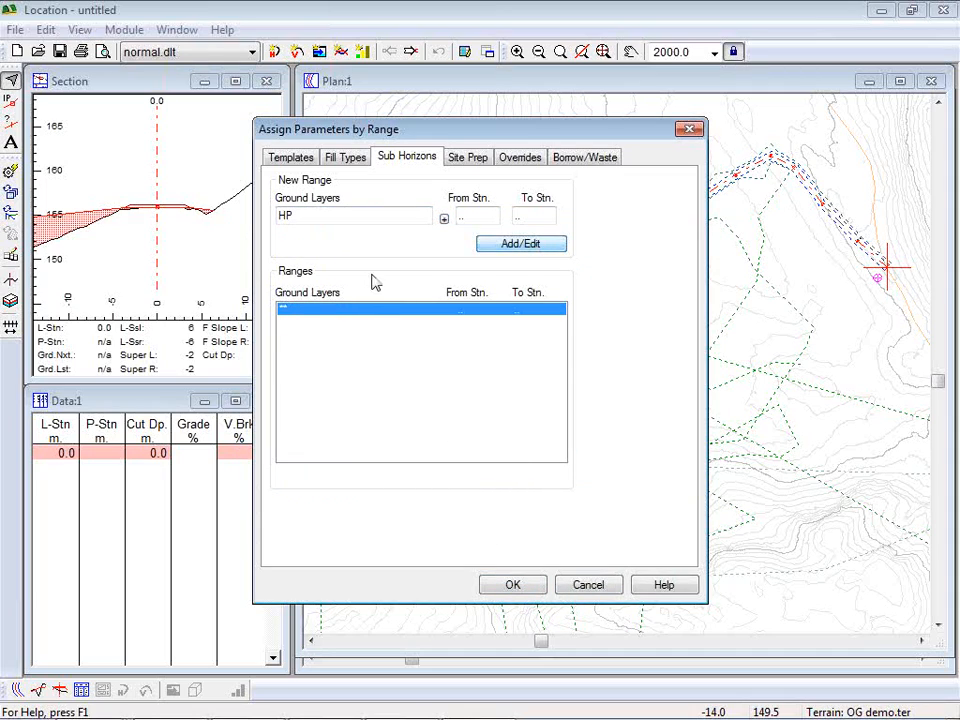
click(513, 585)
click(464, 416)
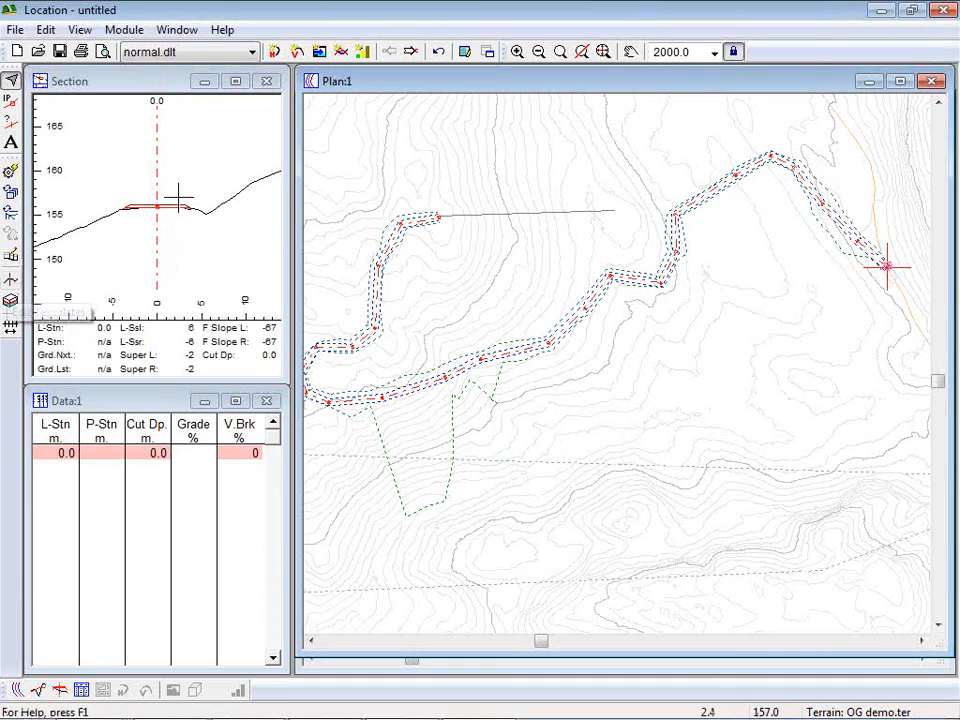
Examine the updated cross-section at the alignment start and, in an enlarged section view, at station 640.0.
scroll(178, 200, up, 5)
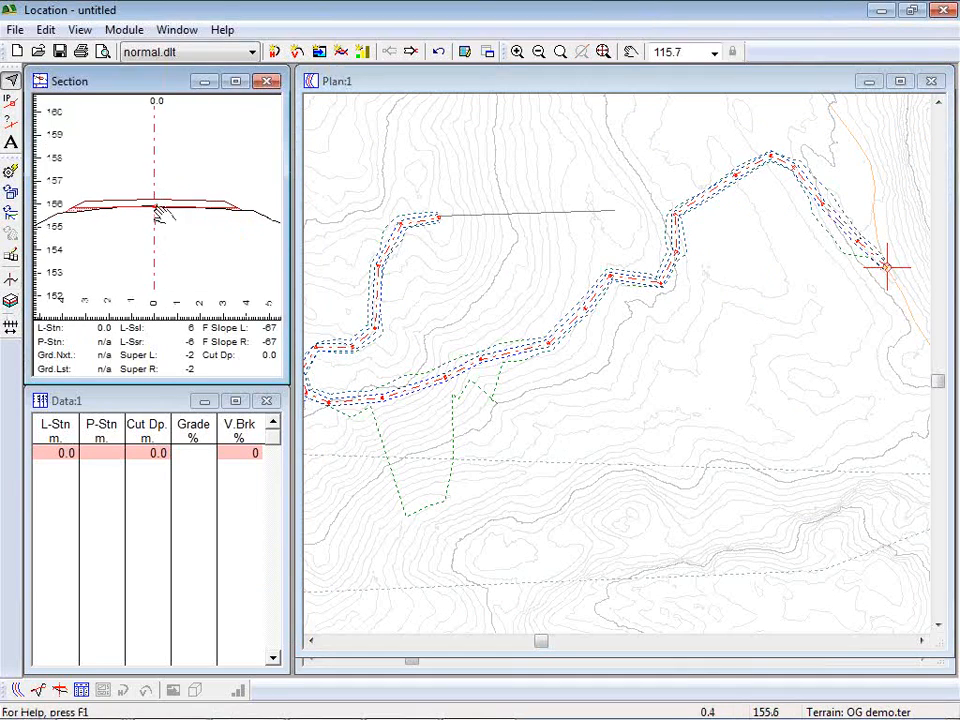
middle_drag(160, 210, 176, 251)
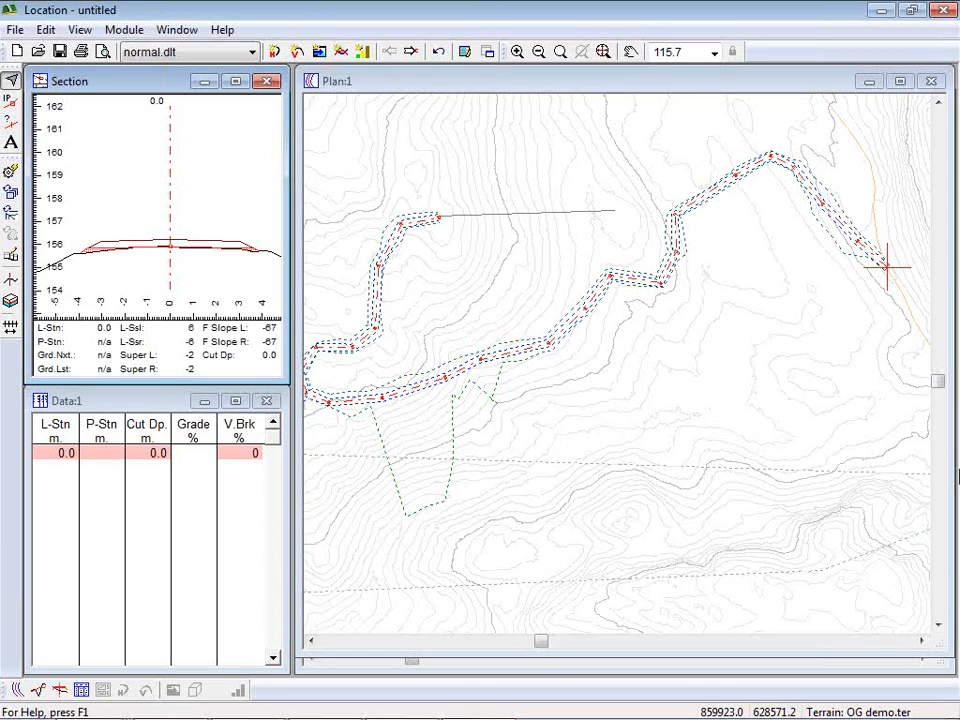
click(405, 397)
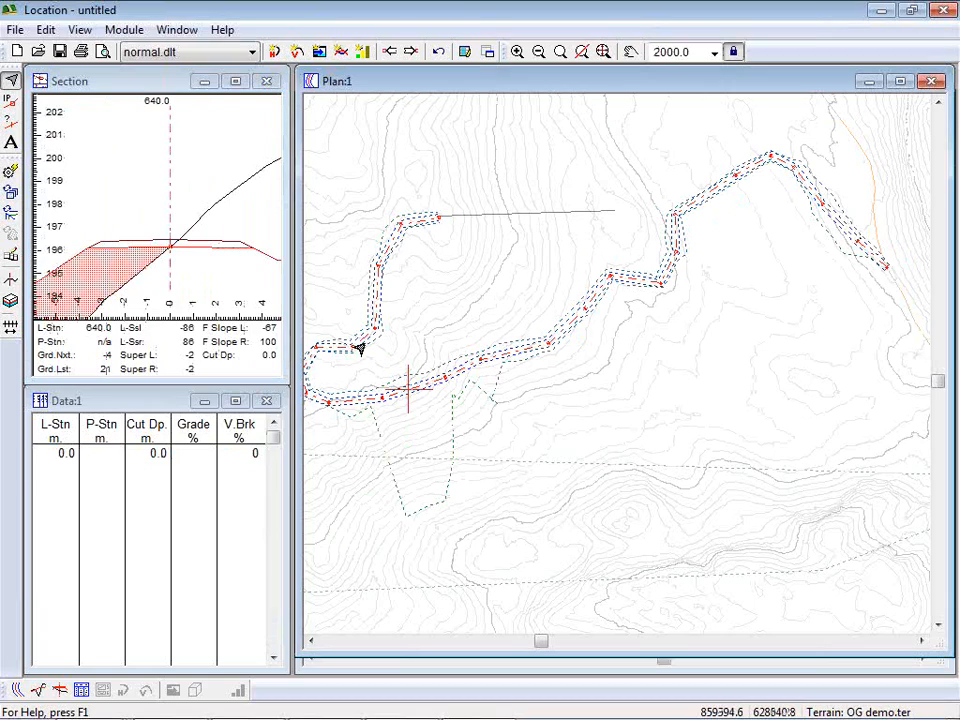
double_click(155, 85)
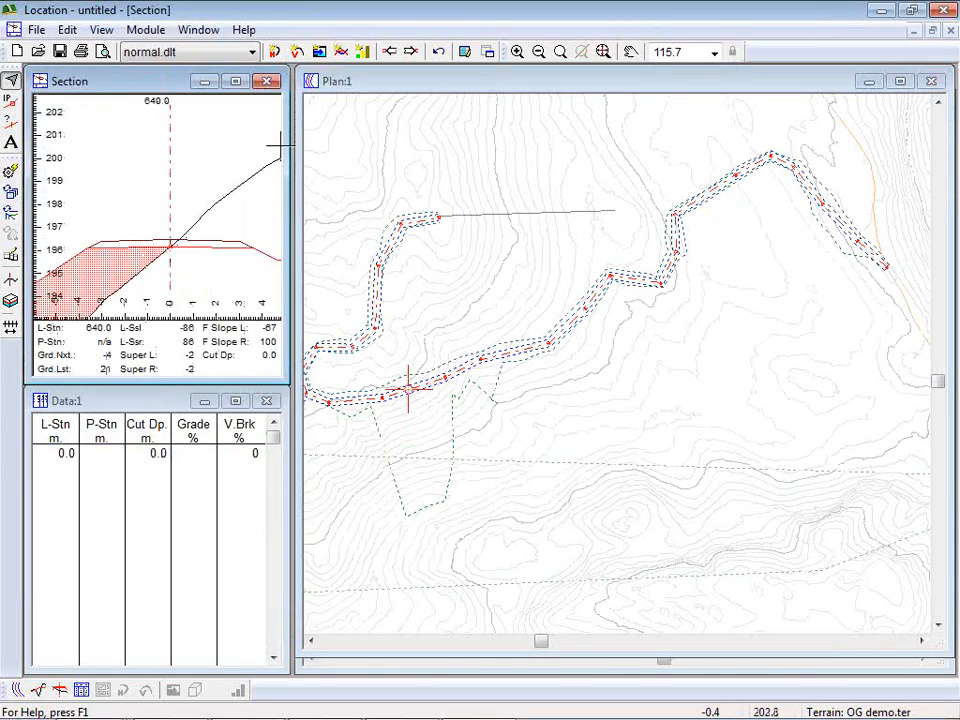
mouse_move(797, 456)
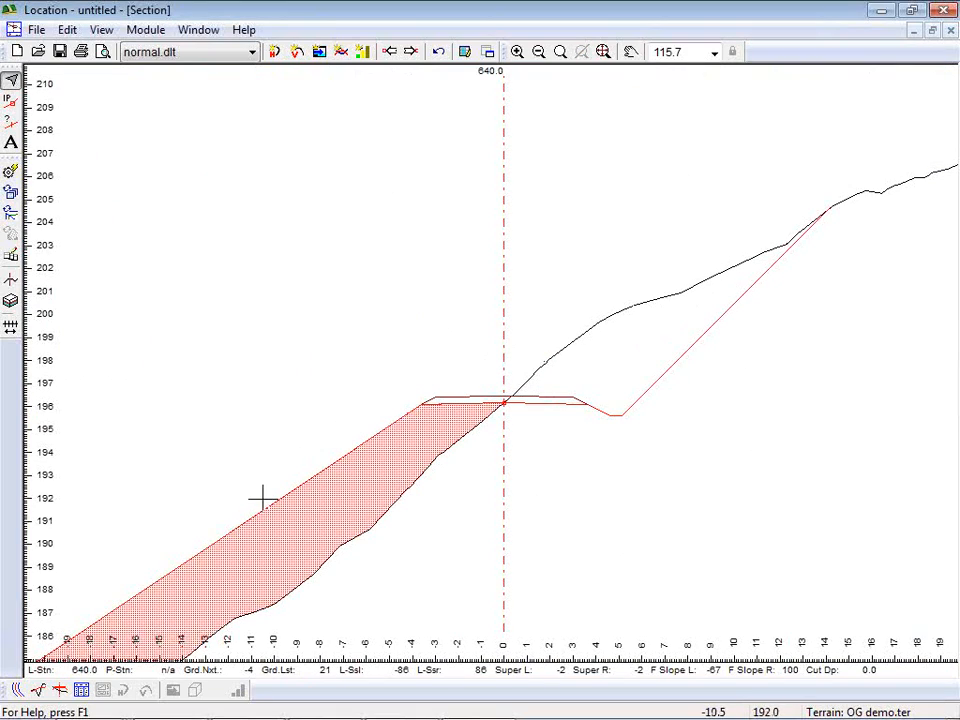
mouse_move(692, 340)
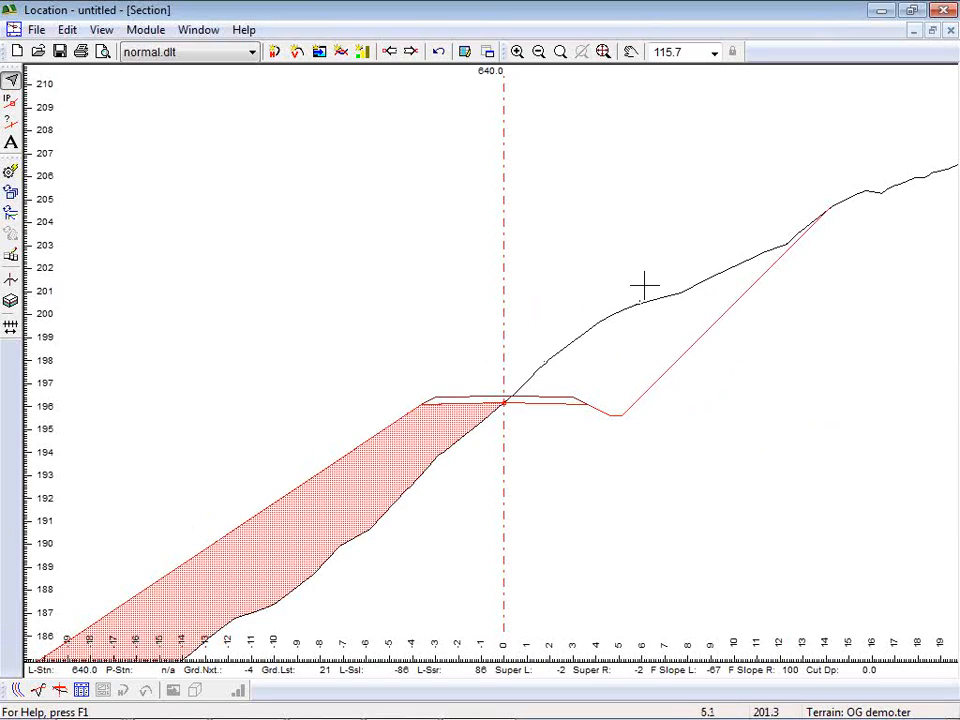
click(933, 31)
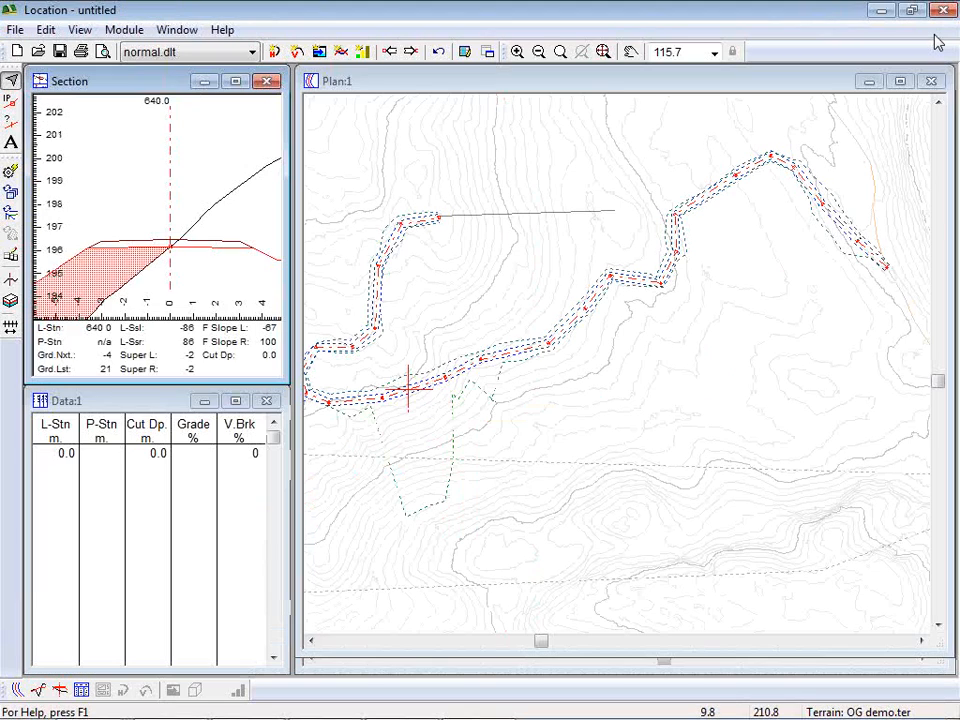
Add an IP beyond the alignment's end, northeast of the last point, extending it to about station 1114.
mouse_move(890, 208)
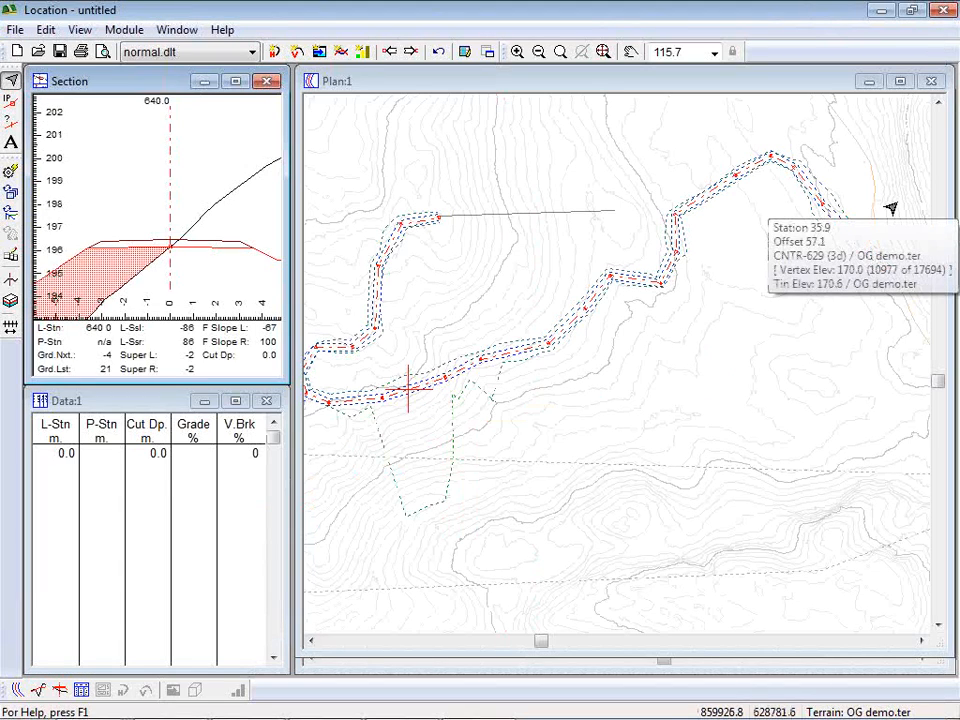
mouse_move(571, 271)
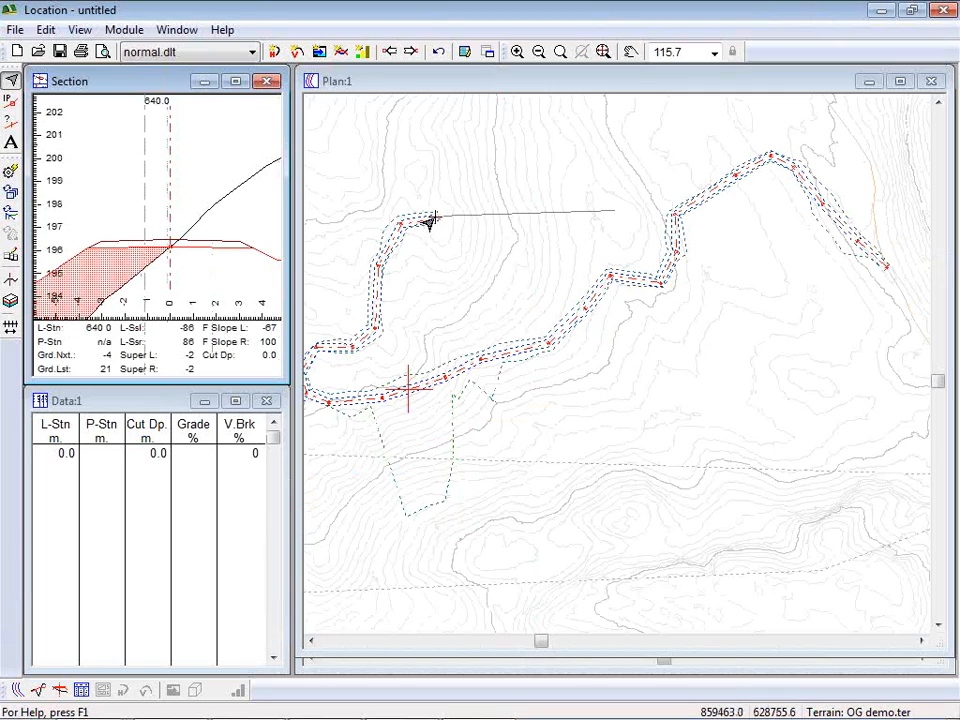
right_click(499, 152)
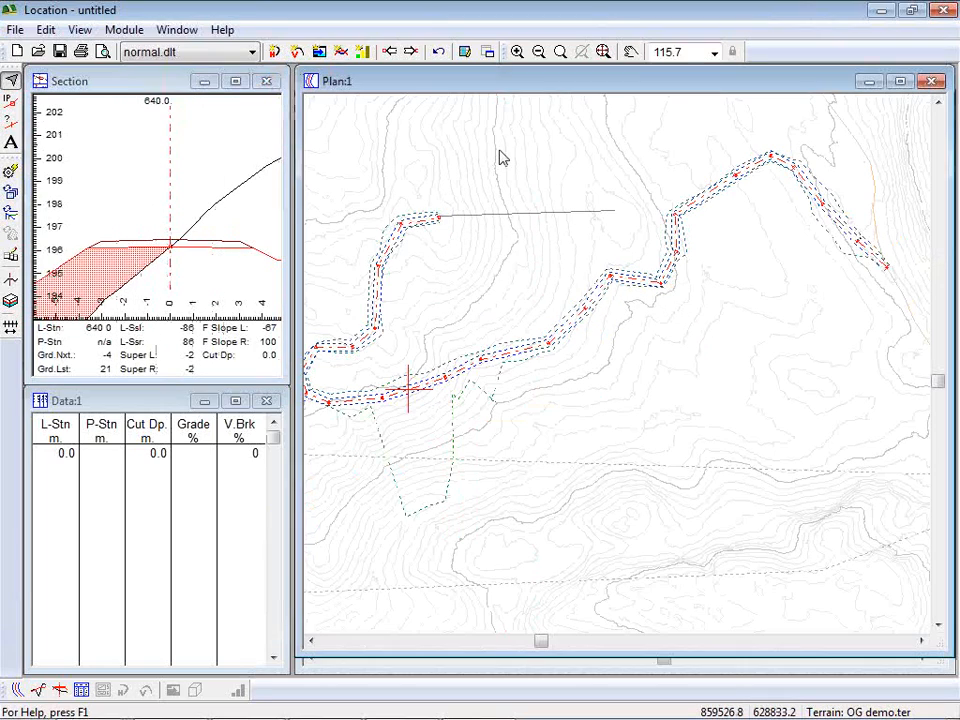
click(618, 194)
click(519, 155)
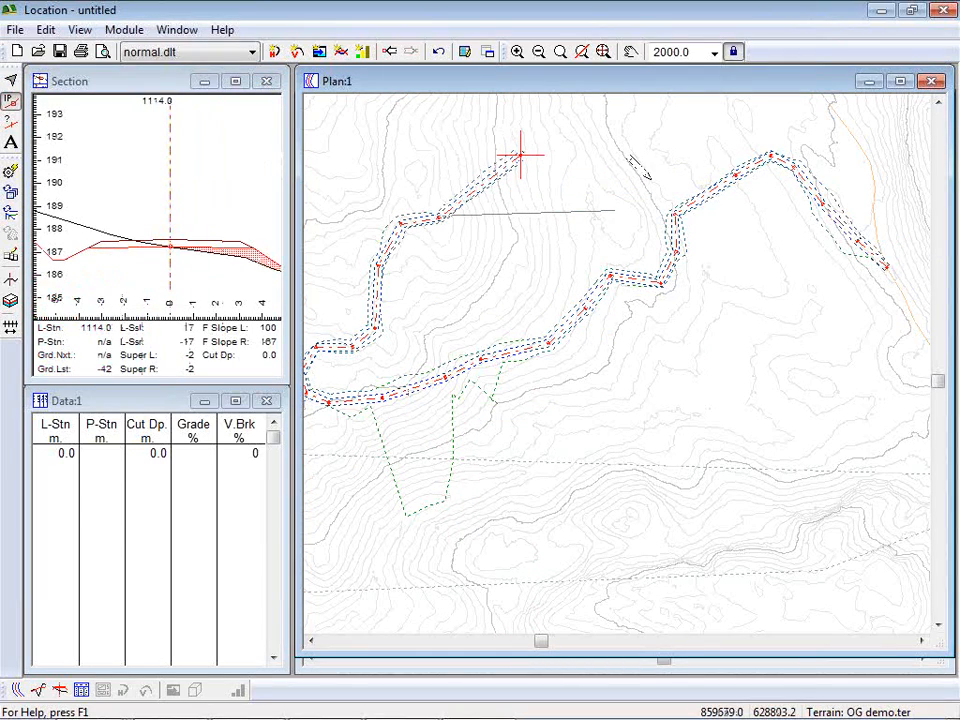
Move the new end IP west so that the alignment ends at about station 1090.
mouse_move(777, 165)
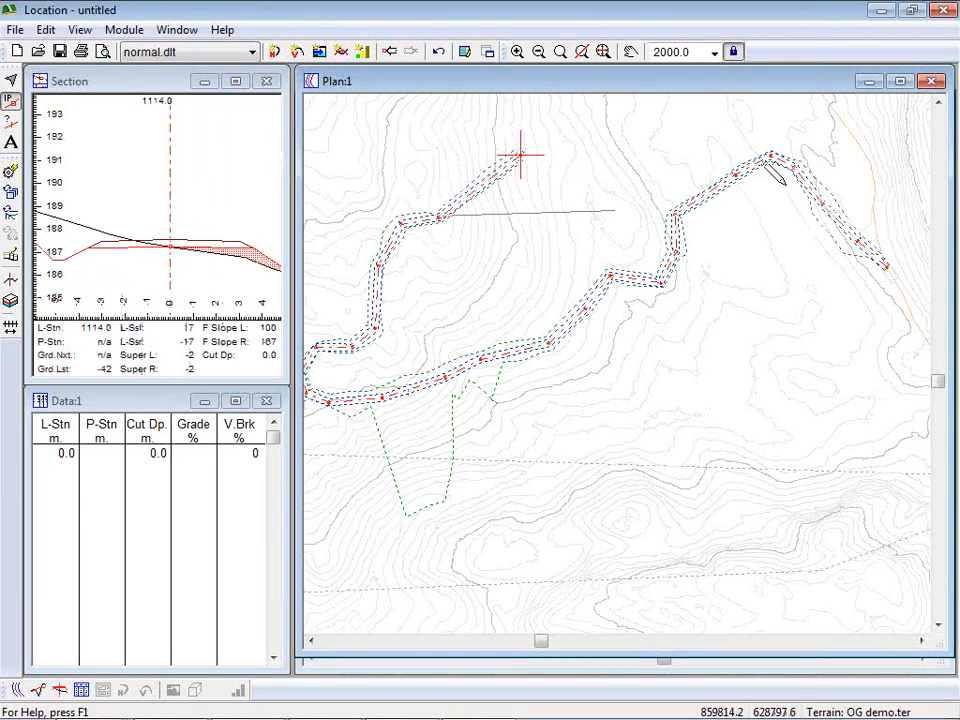
mouse_move(518, 154)
drag(518, 154, 470, 148)
click(548, 428)
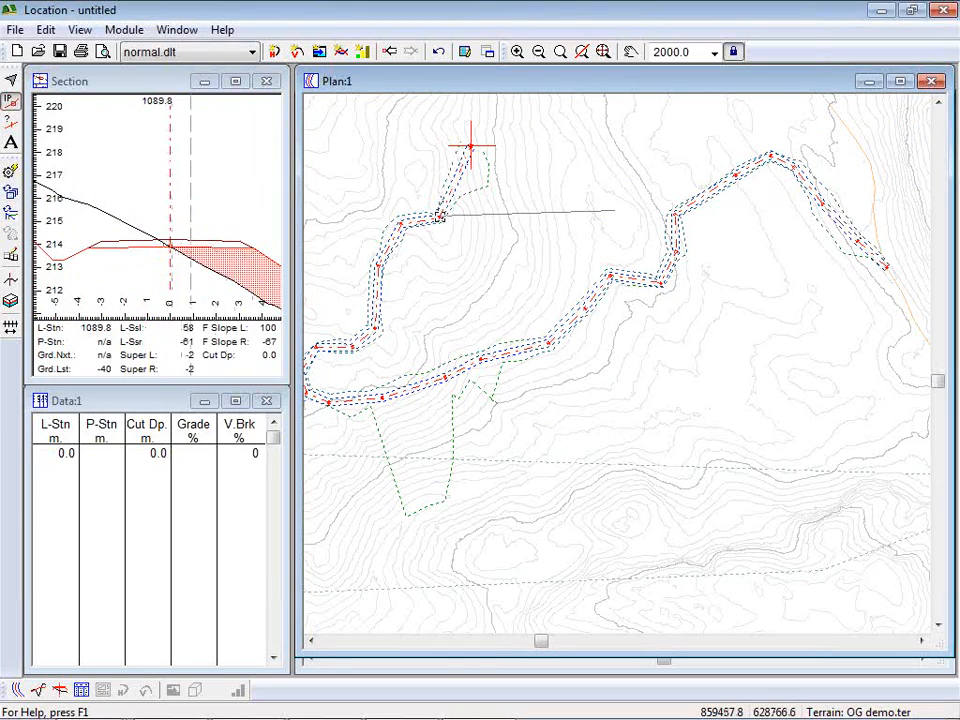
Delete the added end IP from the alignment.
mouse_move(471, 148)
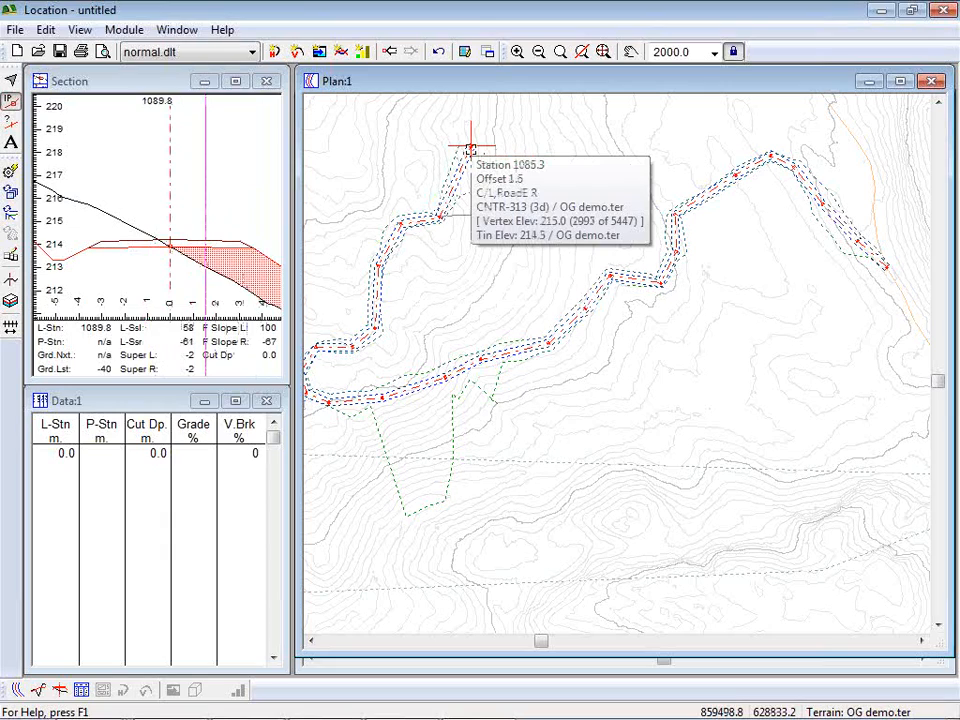
mouse_move(475, 115)
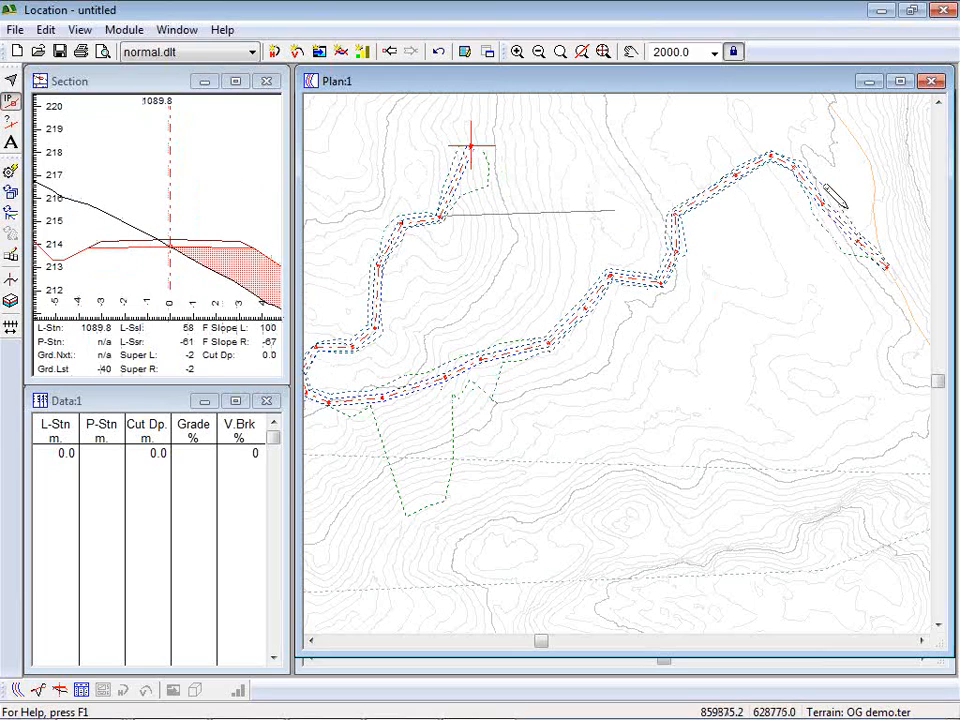
mouse_move(820, 262)
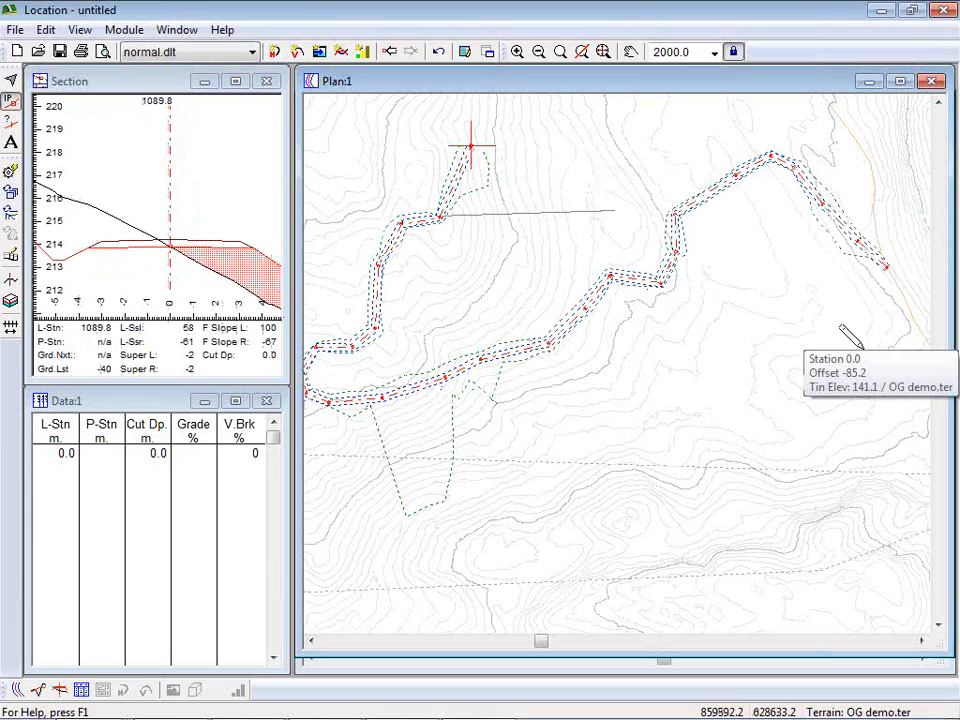
mouse_move(563, 334)
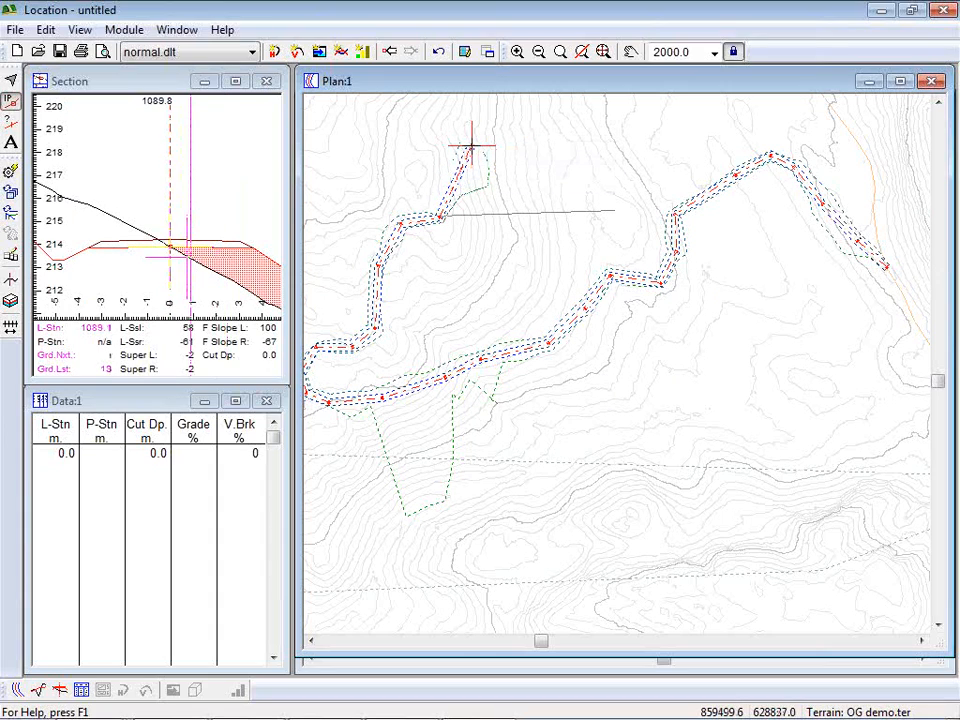
key(Delete)
click(553, 432)
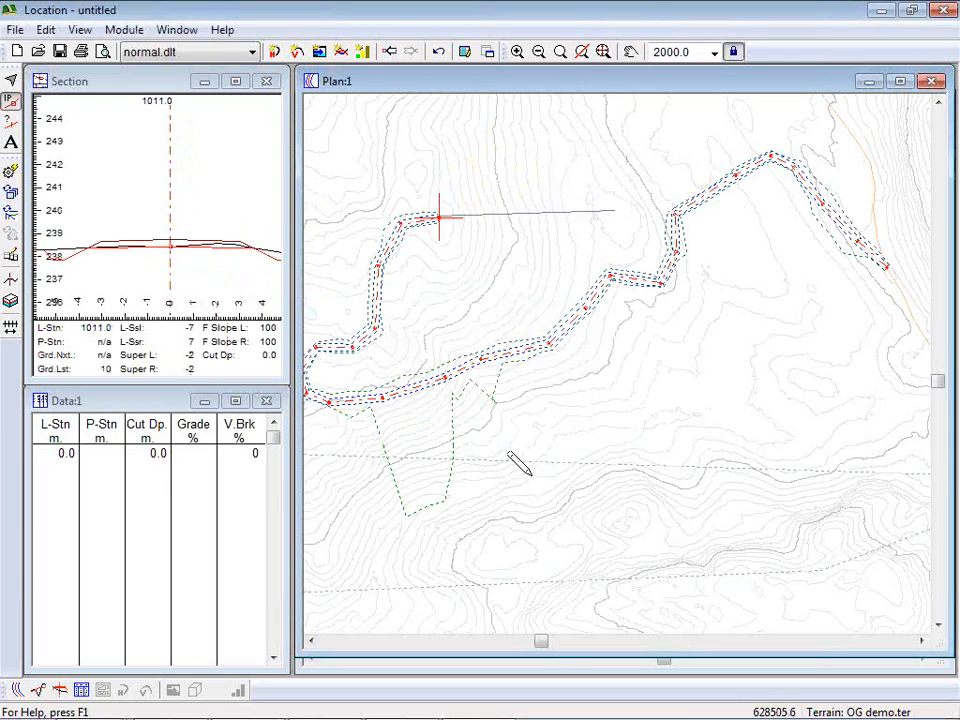
Examine the tight bend at the alignment's west end in the plan, around station 765.
middle_drag(508, 415, 541, 399)
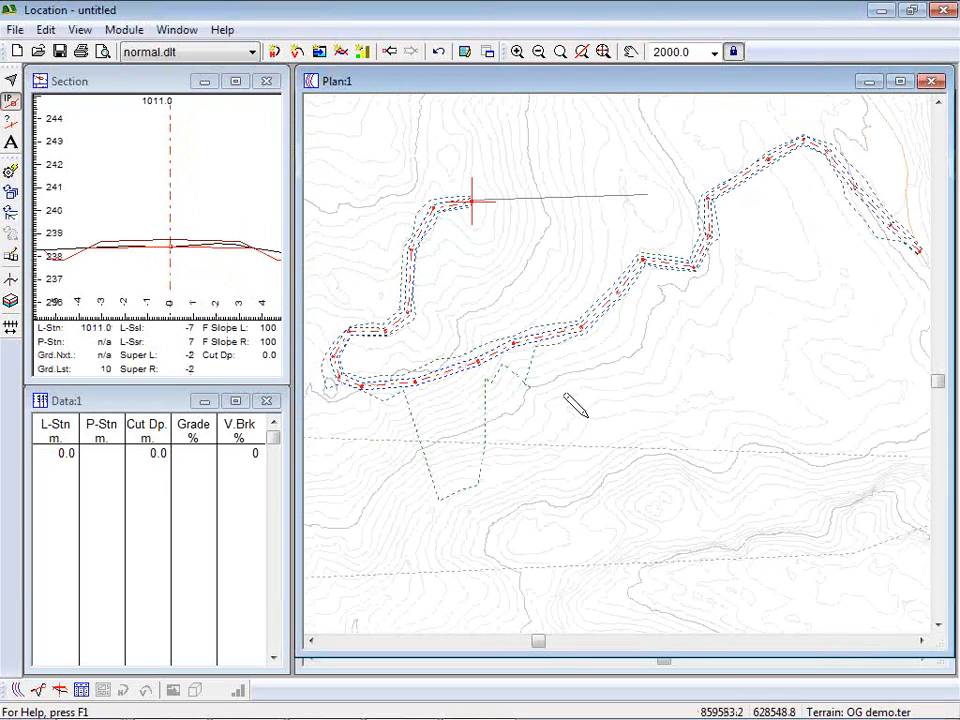
mouse_move(565, 395)
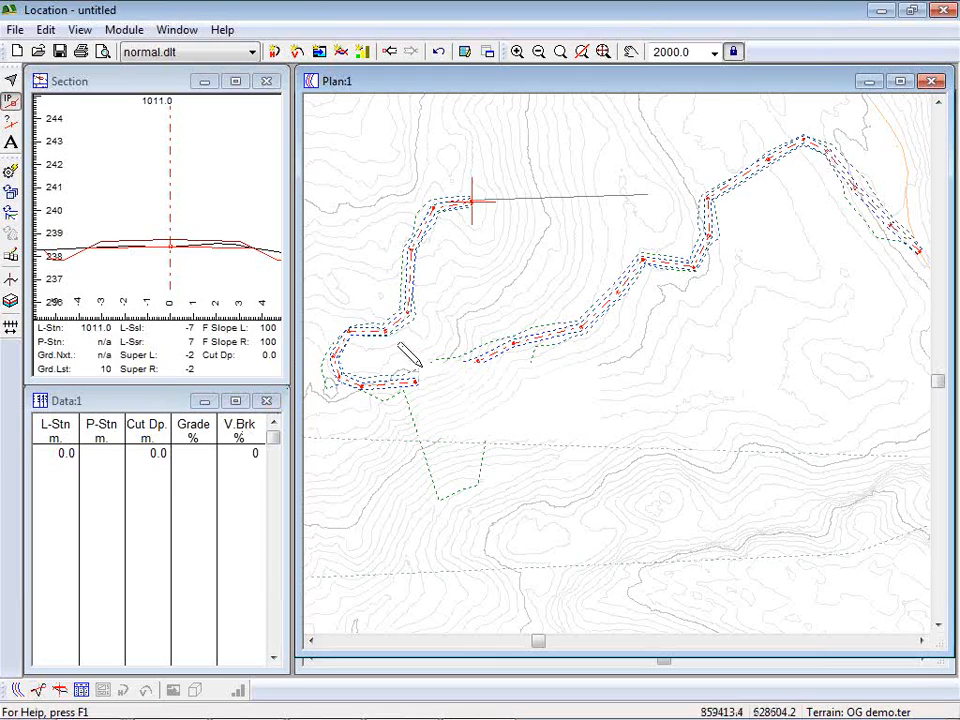
mouse_move(470, 372)
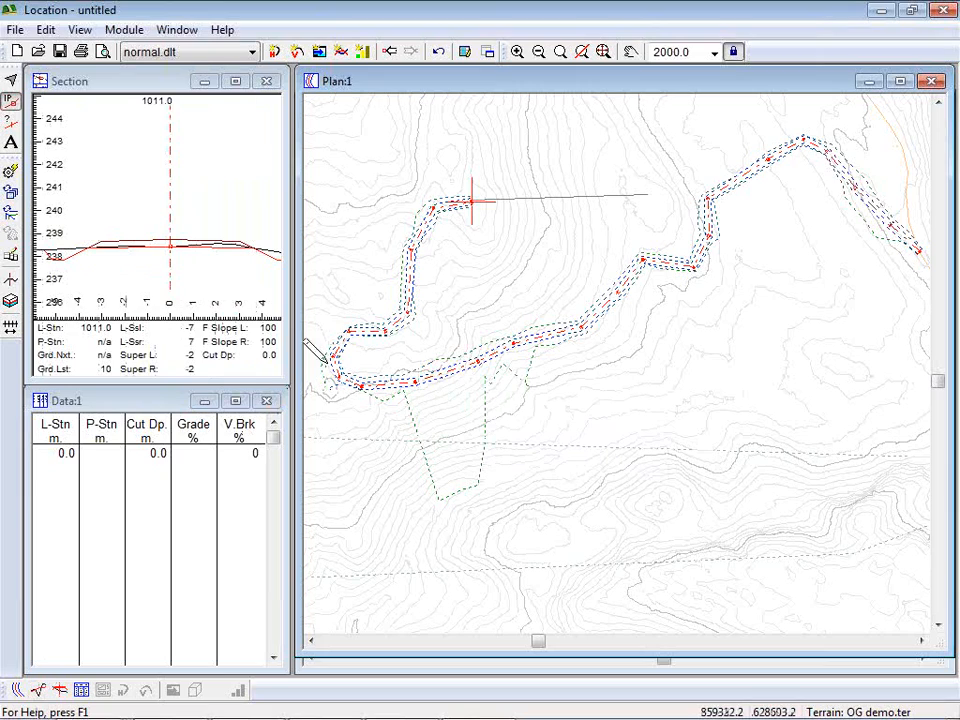
mouse_move(333, 358)
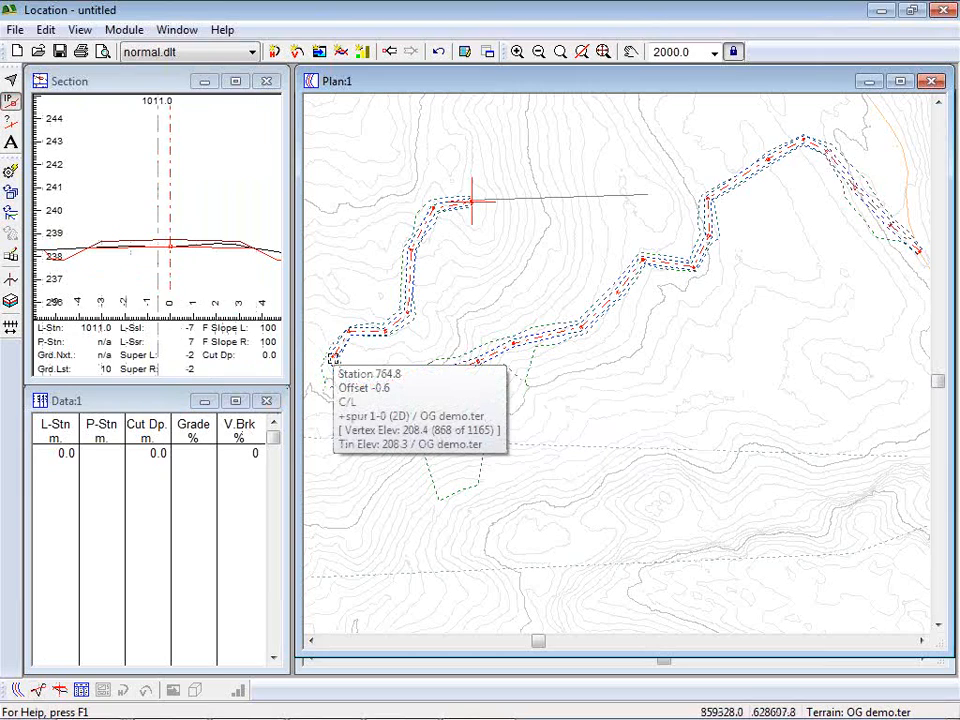
middle_drag(370, 354, 436, 346)
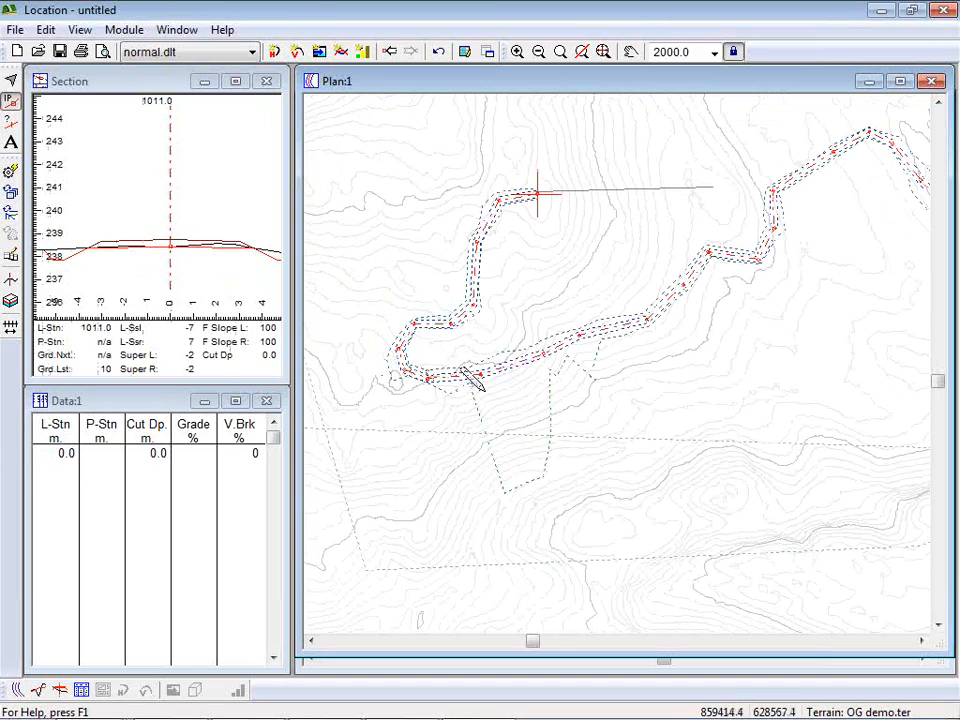
mouse_move(411, 315)
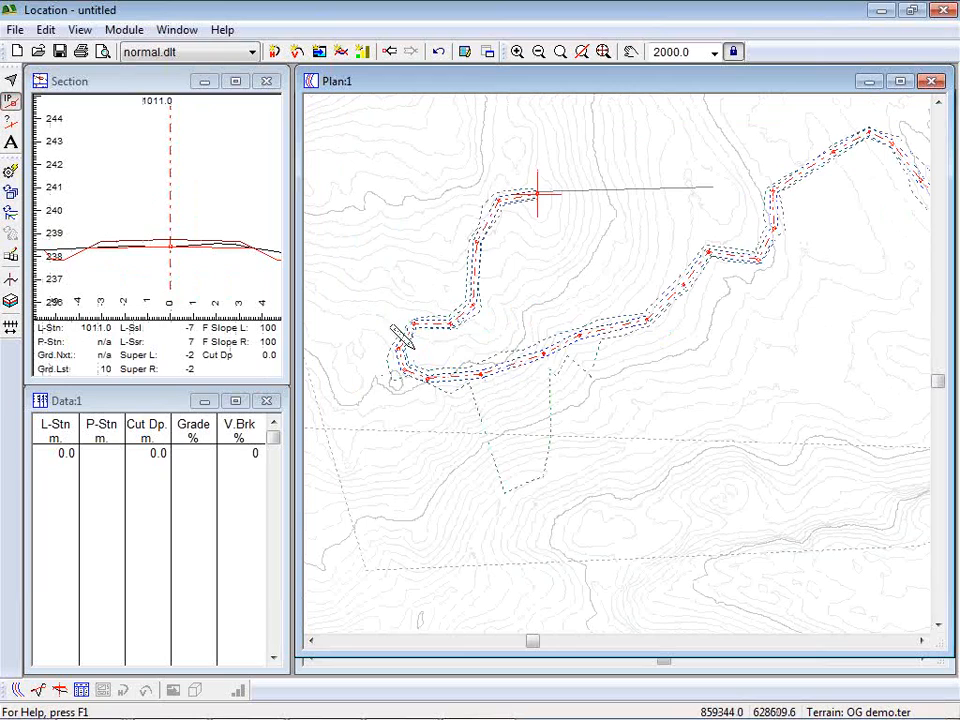
middle_drag(438, 364, 491, 360)
scroll(491, 361, up, 2)
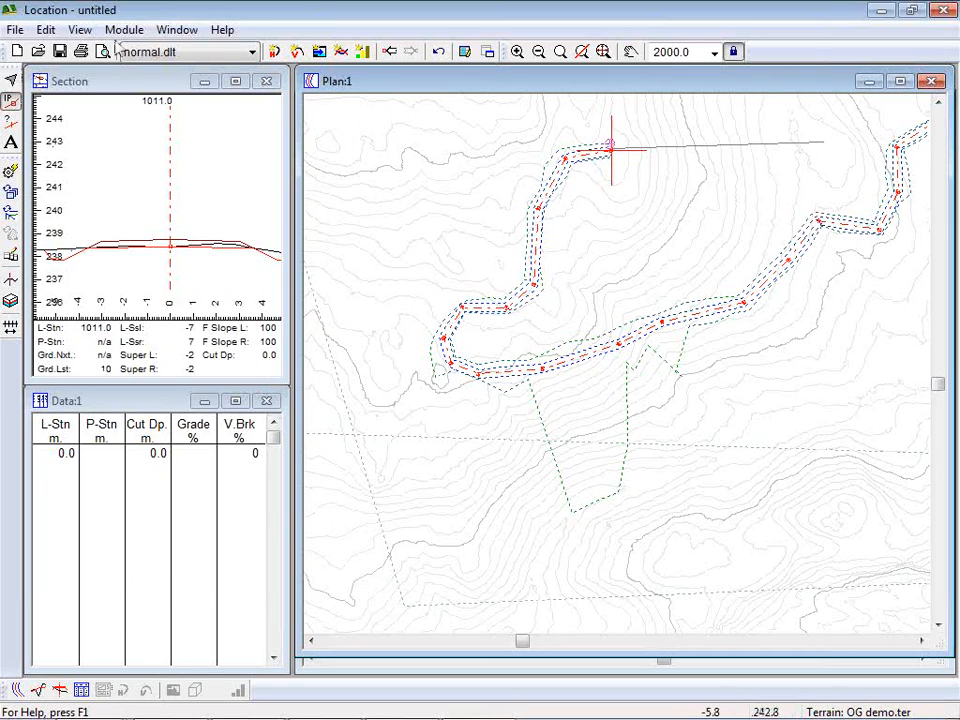
Load the training Normal.dlt screen layout and bring up the horizontal curve settings.
click(251, 53)
drag(297, 84, 297, 153)
click(225, 146)
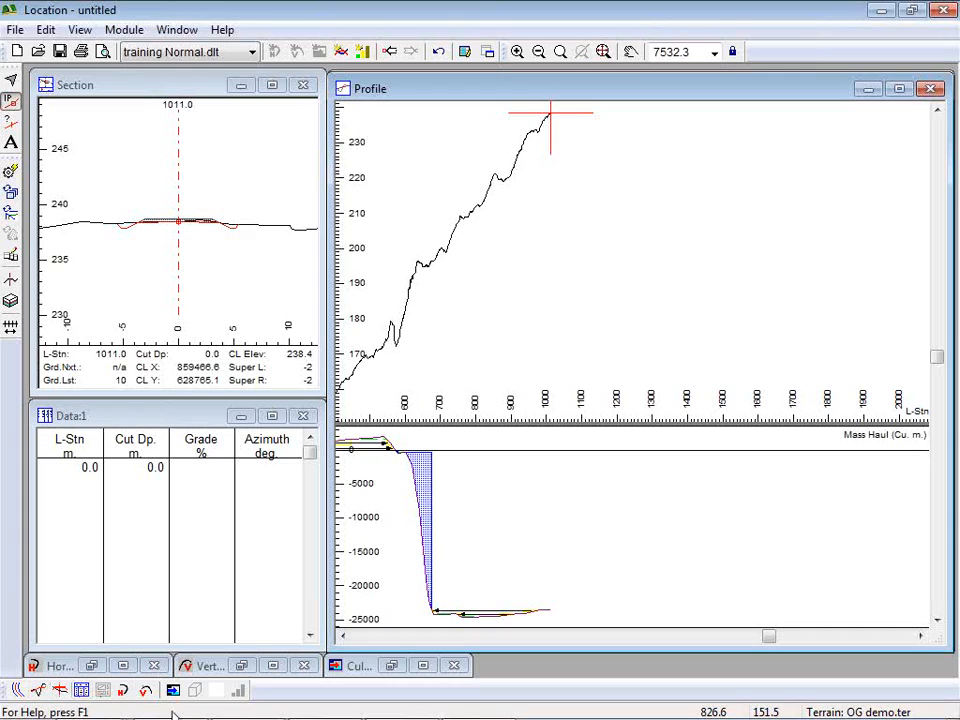
click(125, 690)
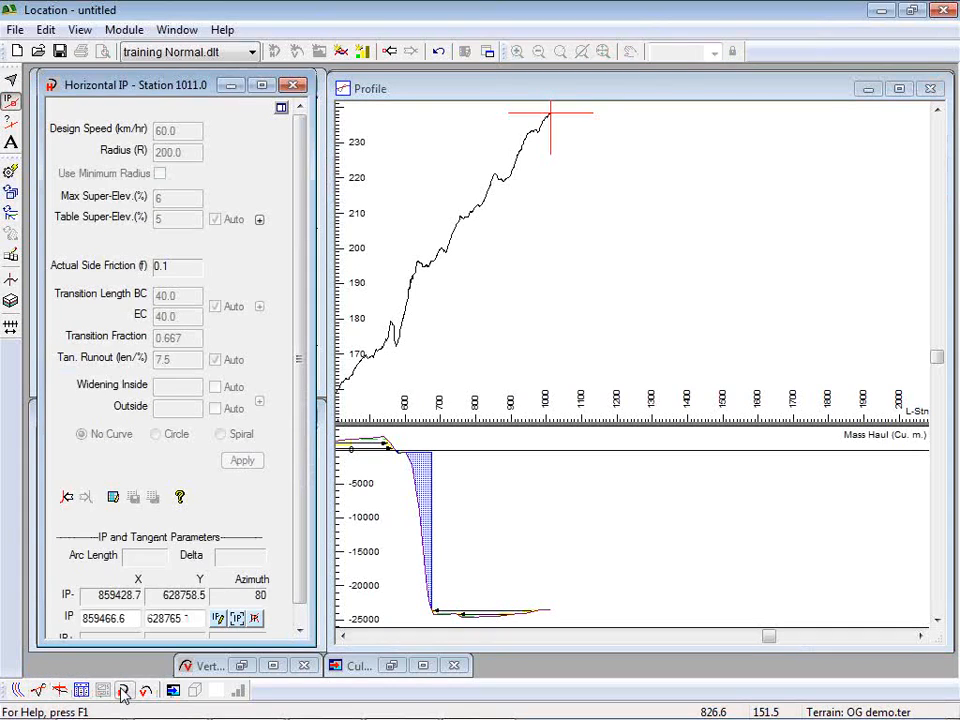
In the plan, move the westernmost bend IP north to about 859329.1, 628635.2 and delete the adjacent IP to its east.
click(15, 690)
middle_drag(407, 261, 607, 282)
scroll(607, 282, down, 1)
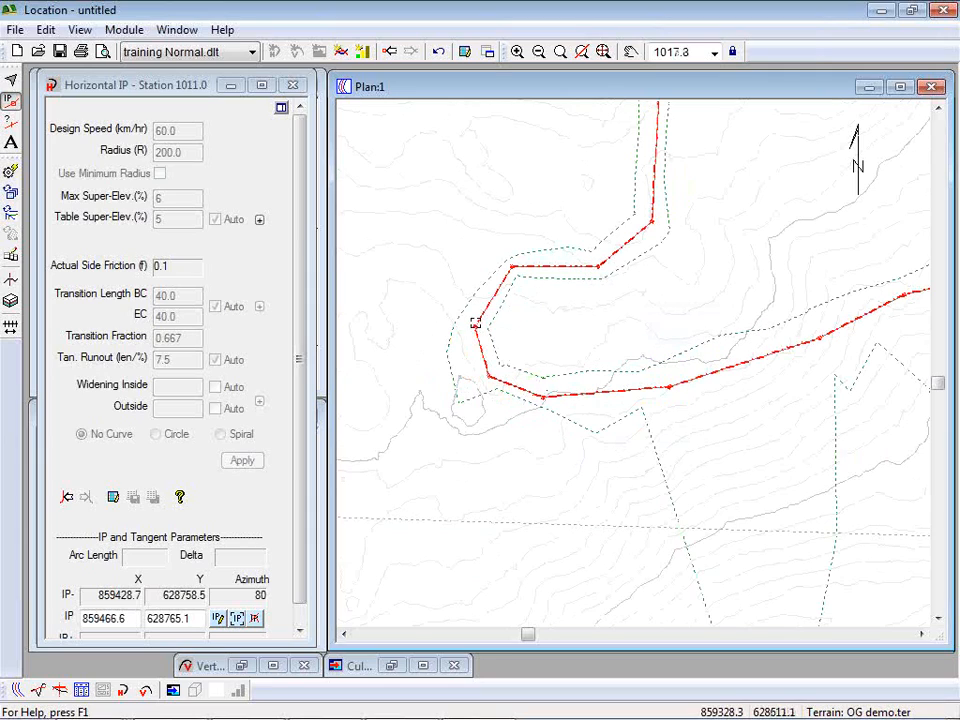
drag(476, 327, 477, 265)
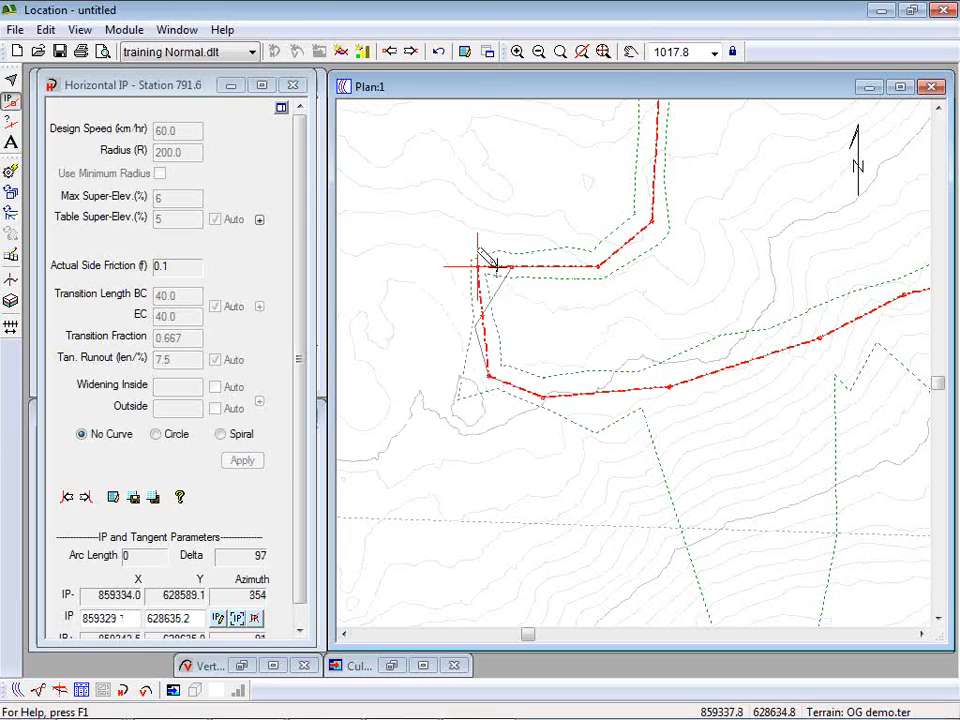
click(513, 267)
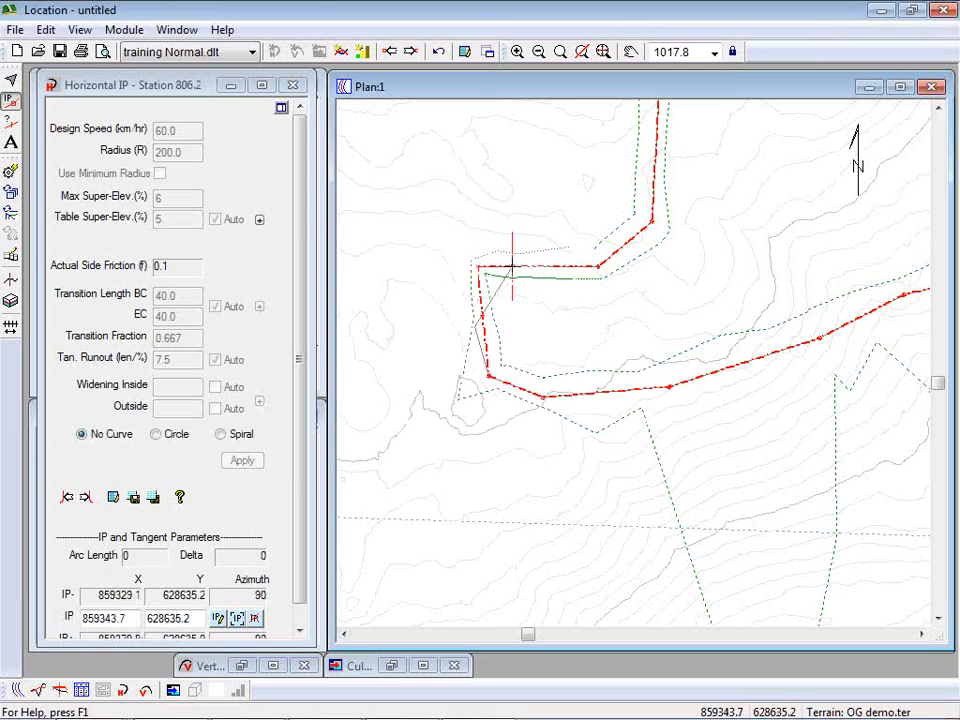
key(Delete)
Move the bend's southwest IP to about 859331.8, 628579.5 and delete the adjacent IP to its east.
mouse_move(491, 375)
mouse_down()
mouse_move(487, 410)
mouse_move(484, 395)
mouse_up()
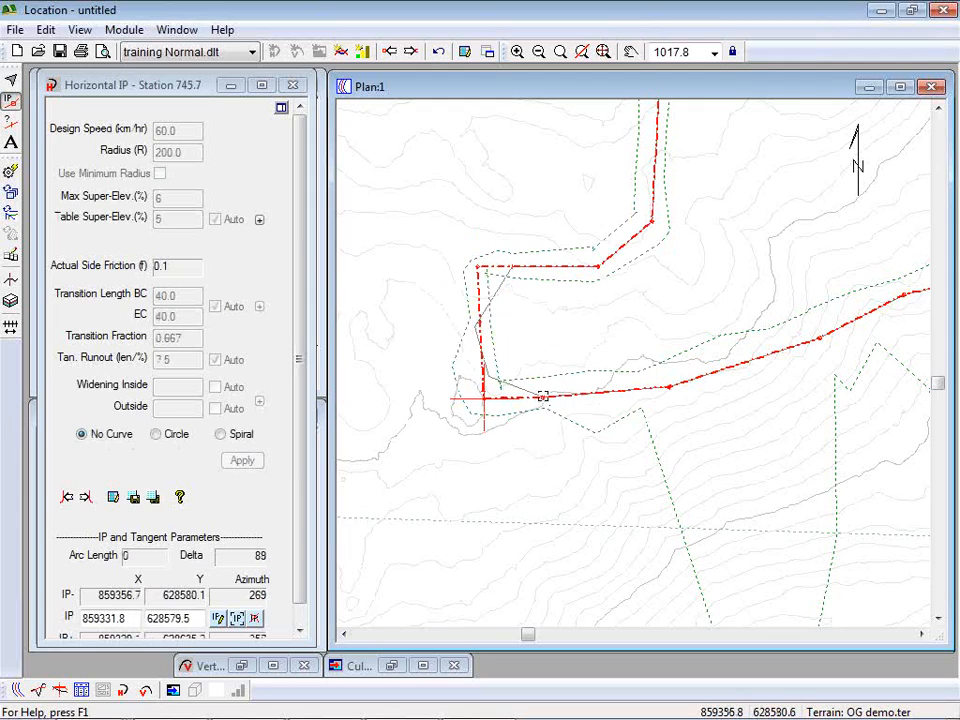
drag(549, 396, 579, 396)
key(Delete)
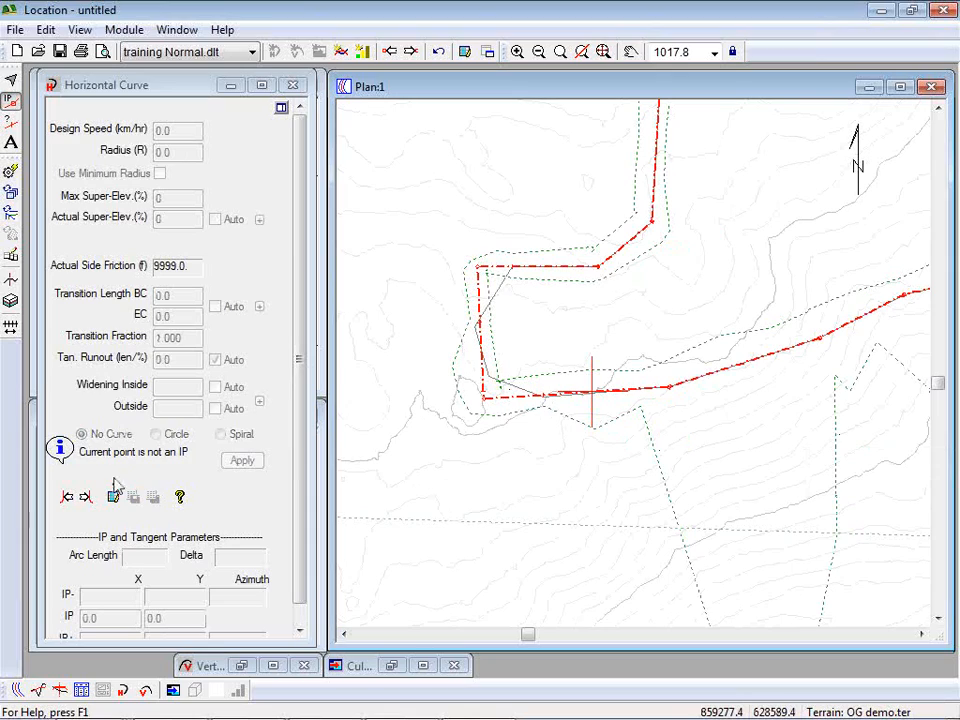
Make the bend's southwest corner IP current and set its curve type to Circle.
click(85, 497)
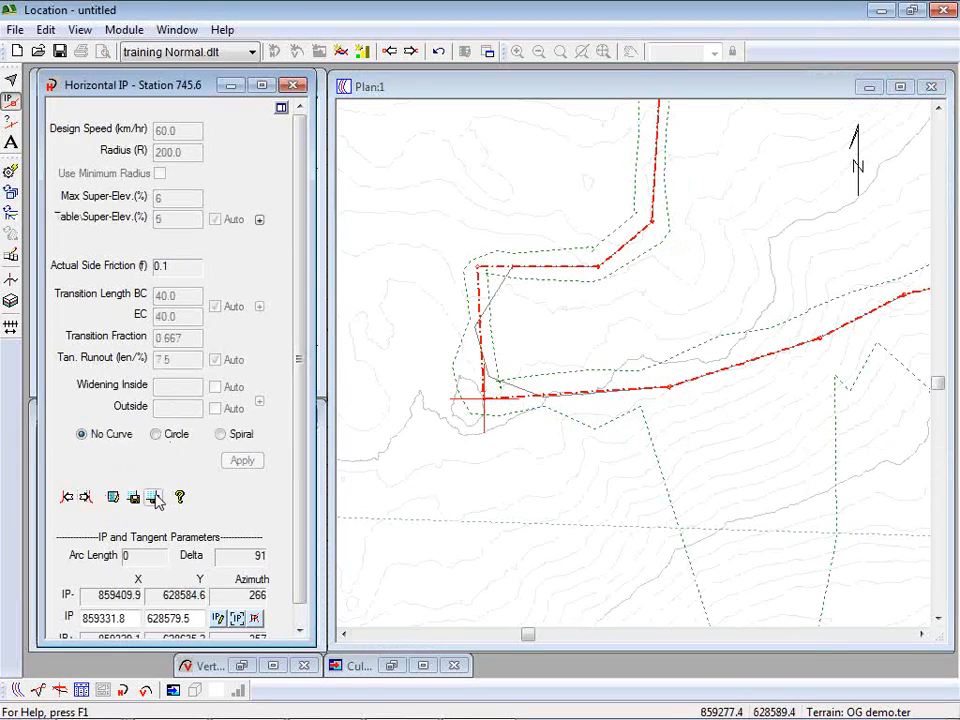
click(154, 498)
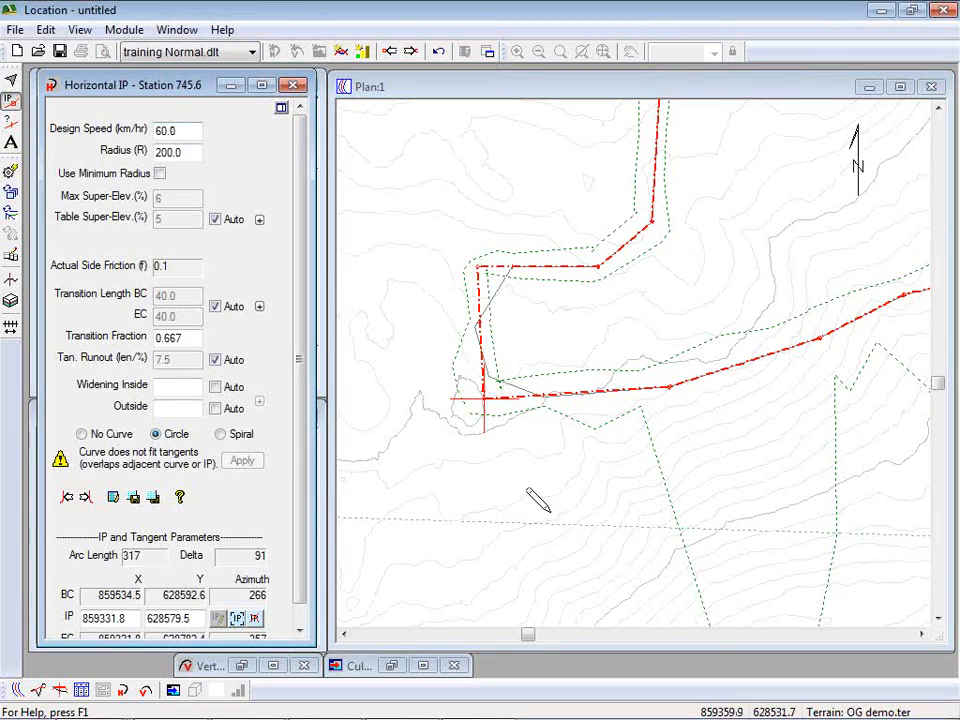
mouse_move(540, 490)
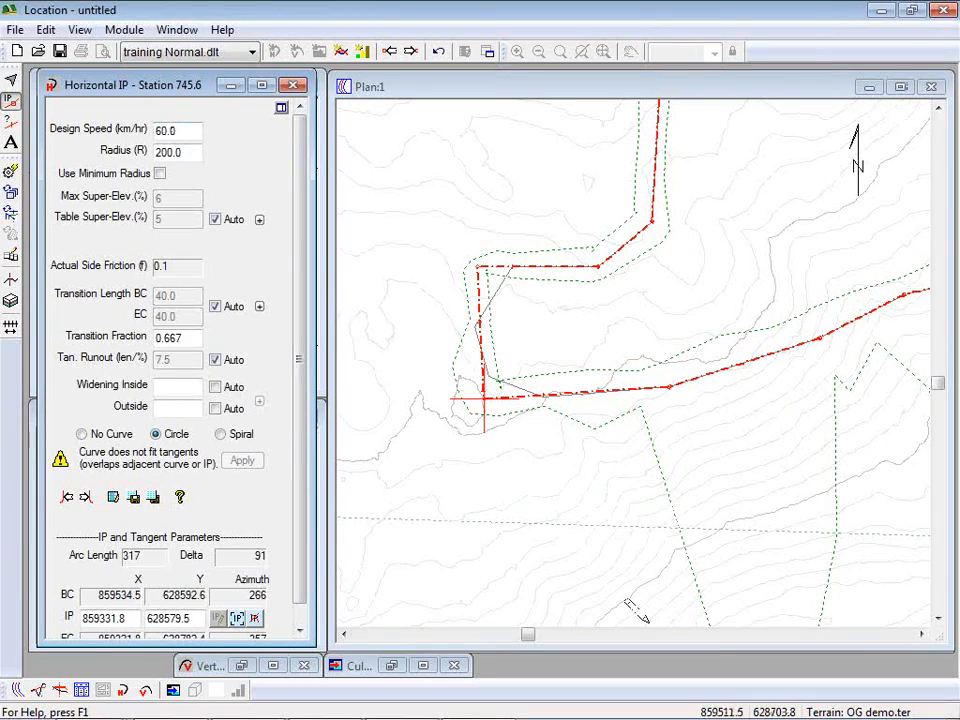
mouse_move(810, 427)
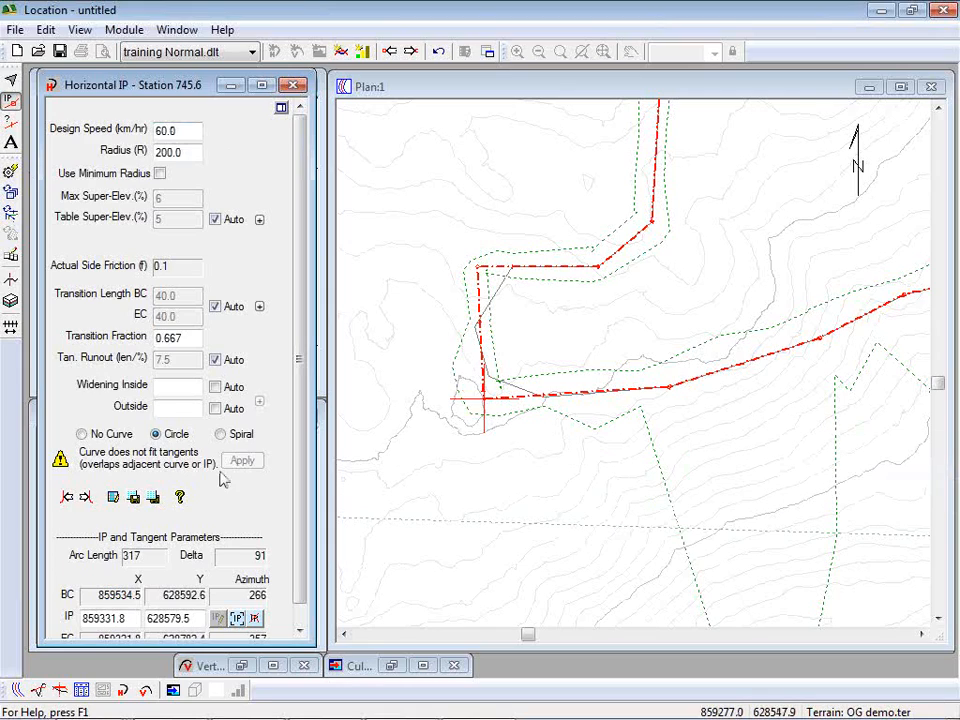
Review the super-elevation lookup table for design speed and radius, and leave it unchanged.
click(259, 219)
click(608, 366)
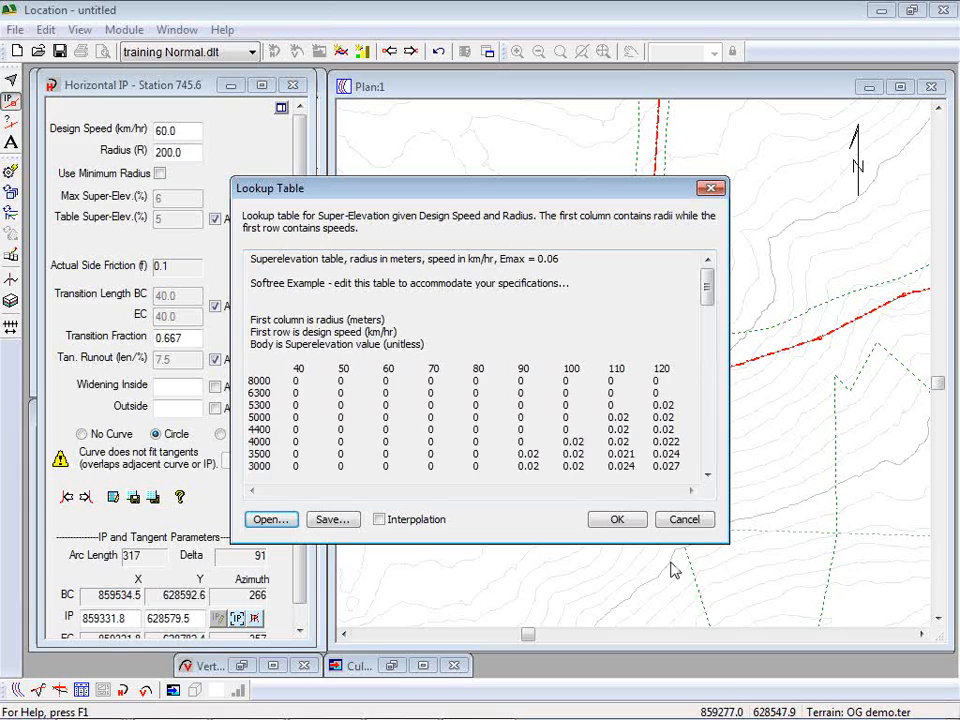
click(690, 520)
click(620, 418)
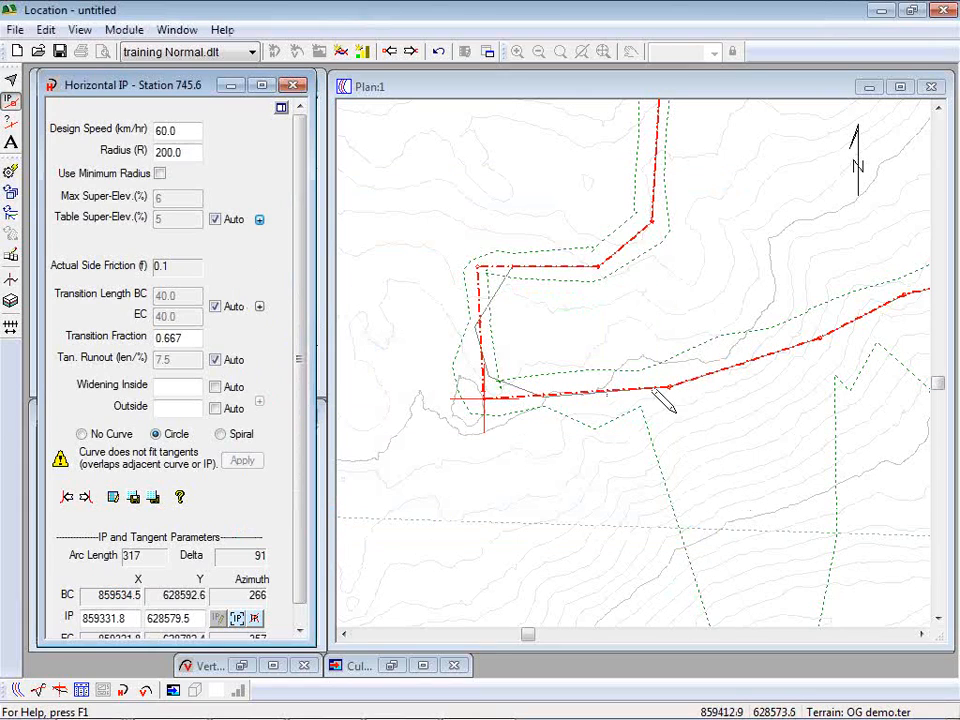
Set the minimum radius in the road class specifications to 25.
click(113, 497)
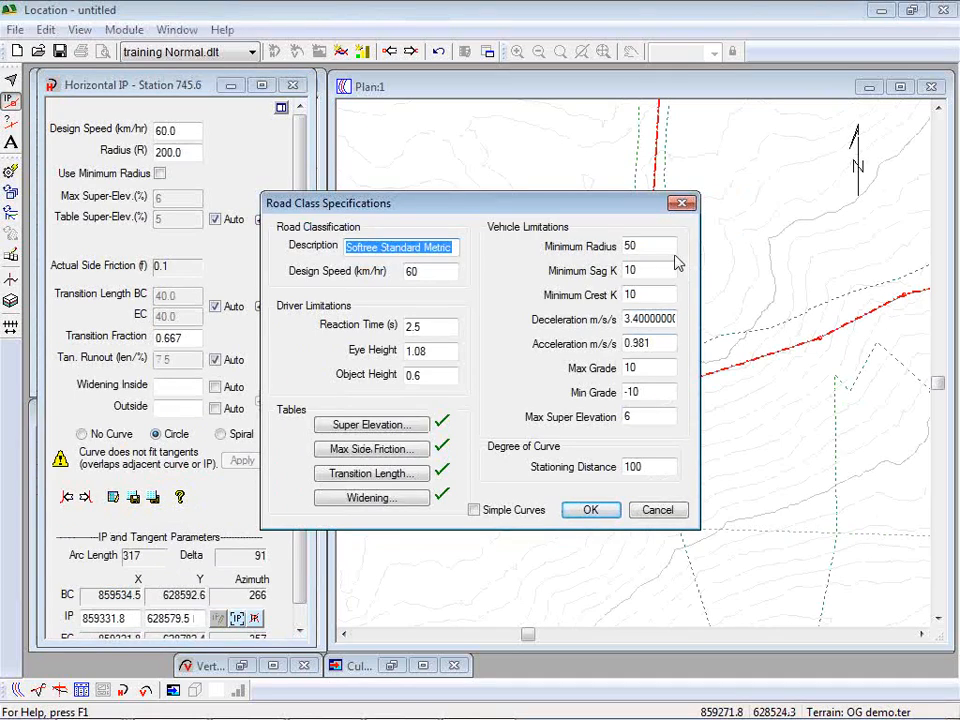
drag(655, 248, 460, 248)
text(25)
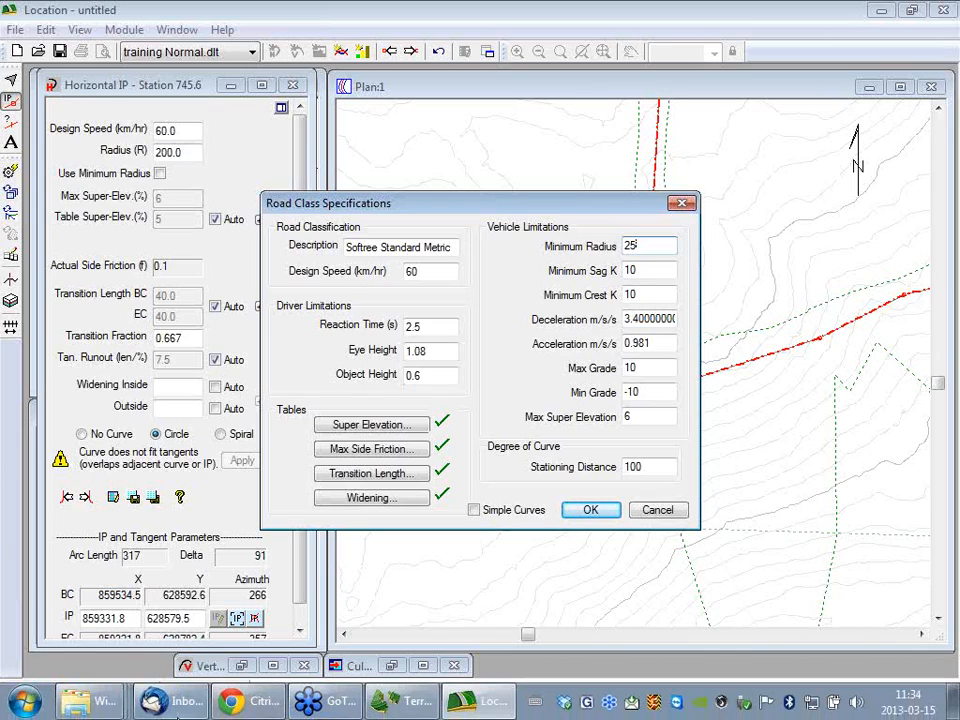
Switch to a new Notepad document and write "Please stand by I seem to have lost my audio.".
click(22, 705)
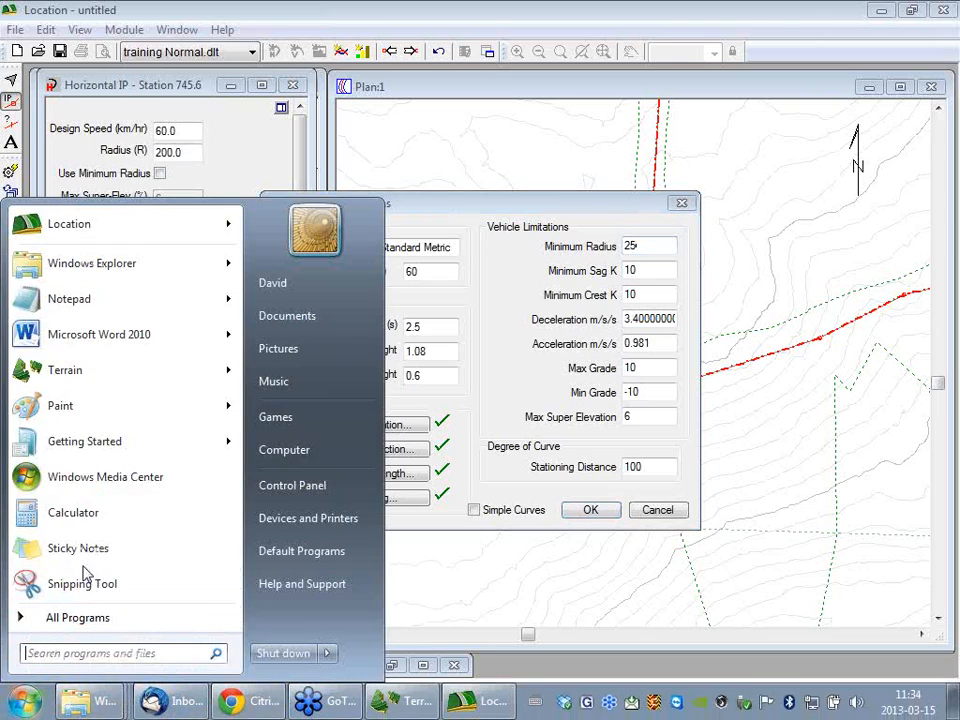
click(88, 299)
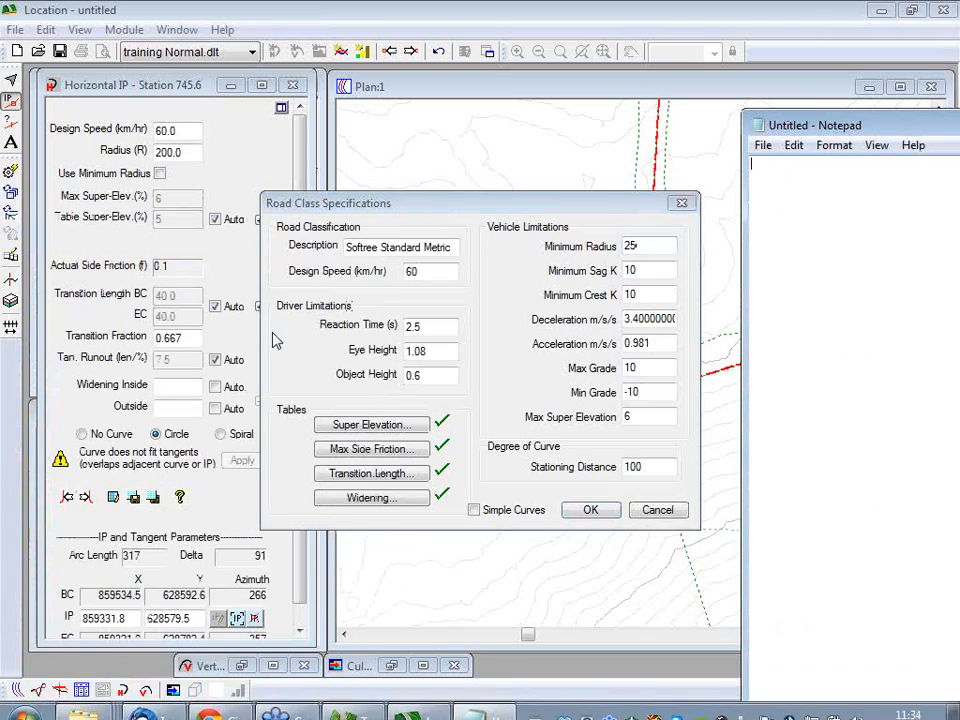
drag(900, 118, 193, 84)
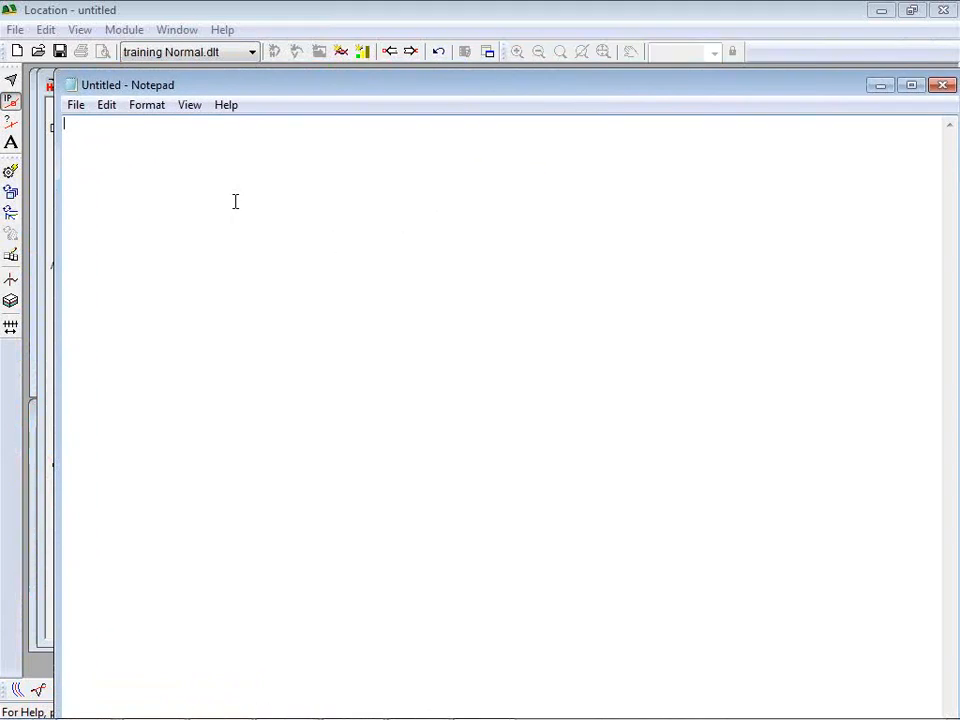
text(Please stabnd)
key(BackSpace)
key(BackSpace)
text(nd)
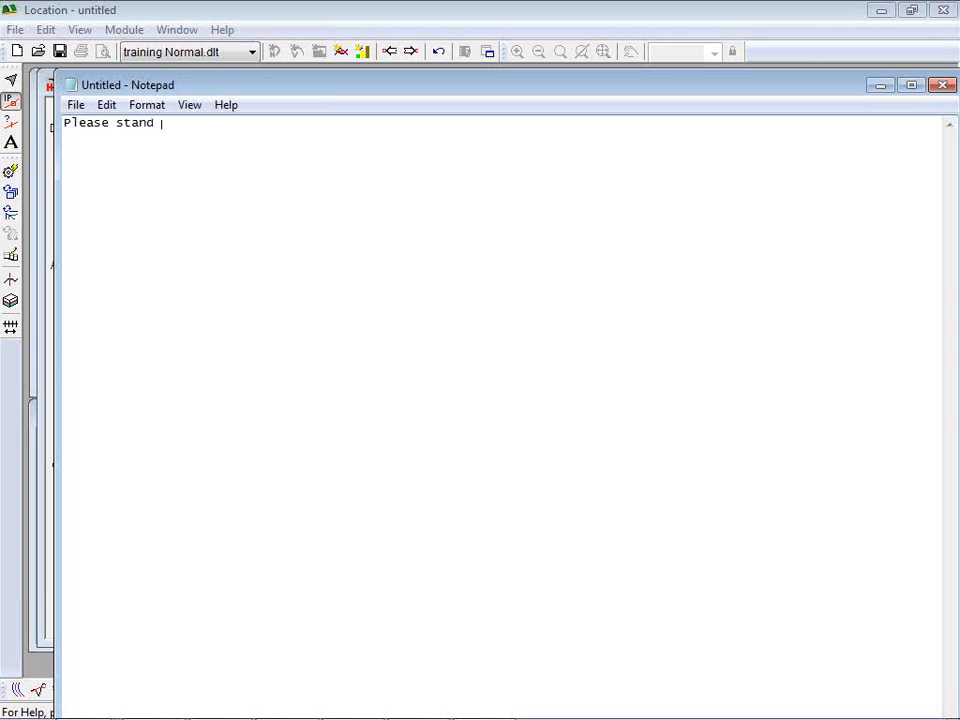
text( by I seen t=)
key(BackSpace)
key(BackSpace)
key(BackSpace)
text(to have )
text(lost my au)
text(t)
key(BackSpace)
text(doios)
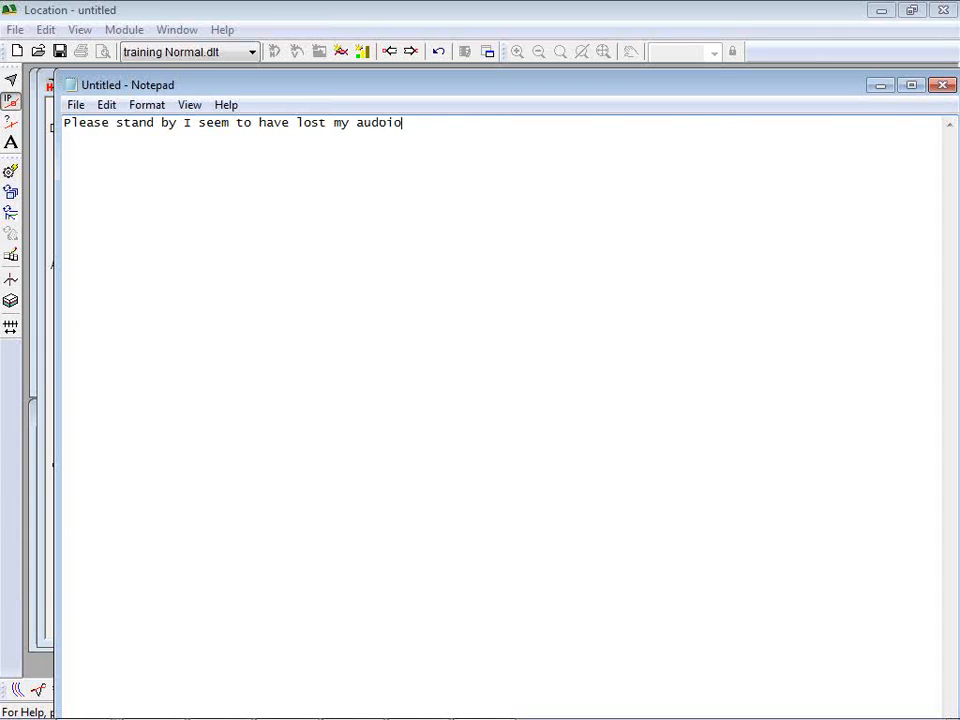
key(BackSpace)
key(BackSpace)
text(io.  C)
Add the lines "Can any body tell em when it went down?" and "Use the Questions area." to the note.
text(an)
text( any bo)
text(dy tell em )
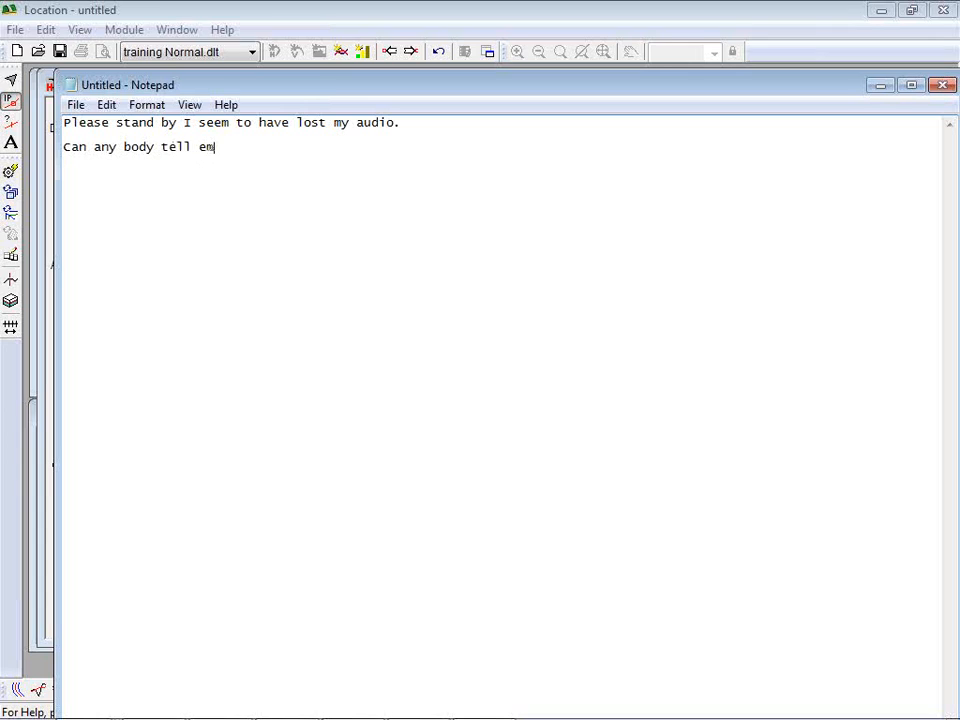
text(when it went down?)
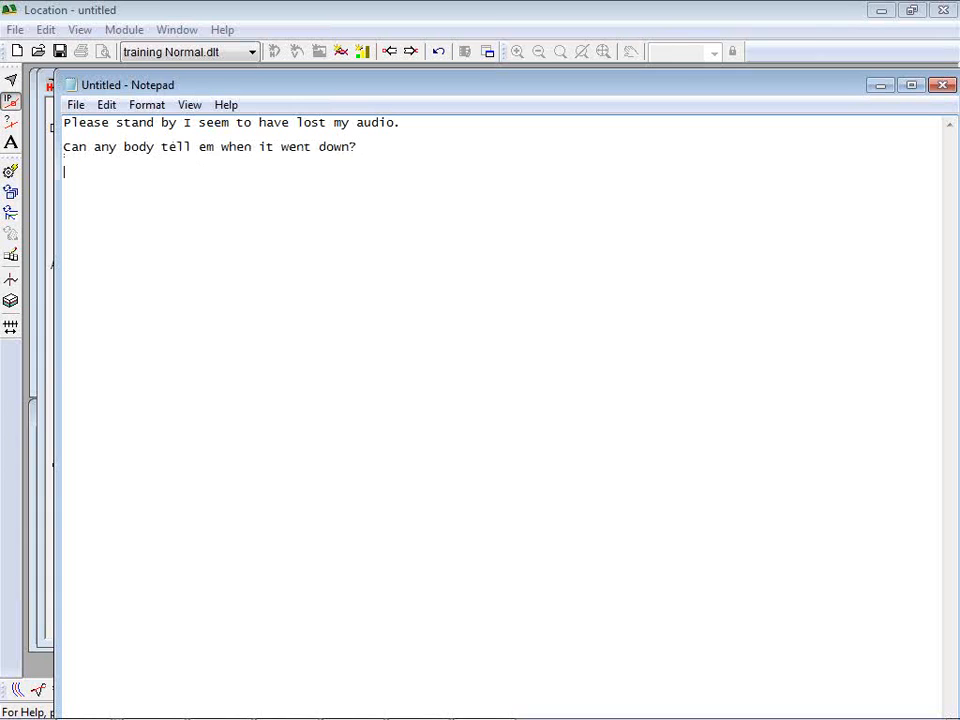
text(the Questions )
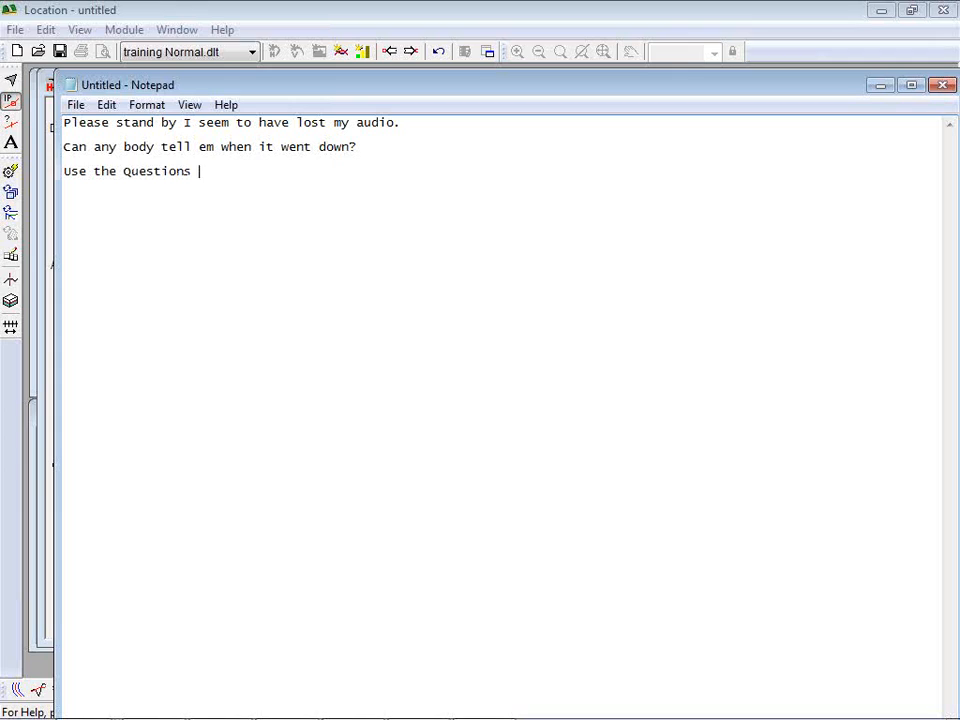
text(ta)
key(BackSpace)
key(BackSpace)
text(area.)
Add a line thanking the respondent and saying "I'm going to call in again.", and close Notepad without saving.
key(Return)
text(Thanks Dave, I)
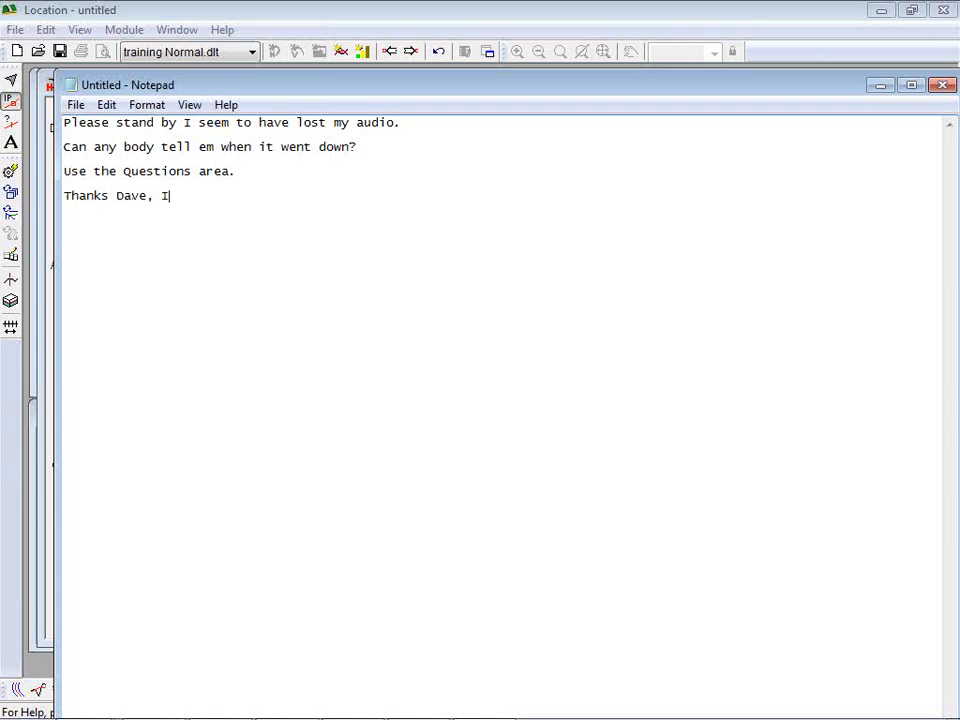
text('m going to call in )
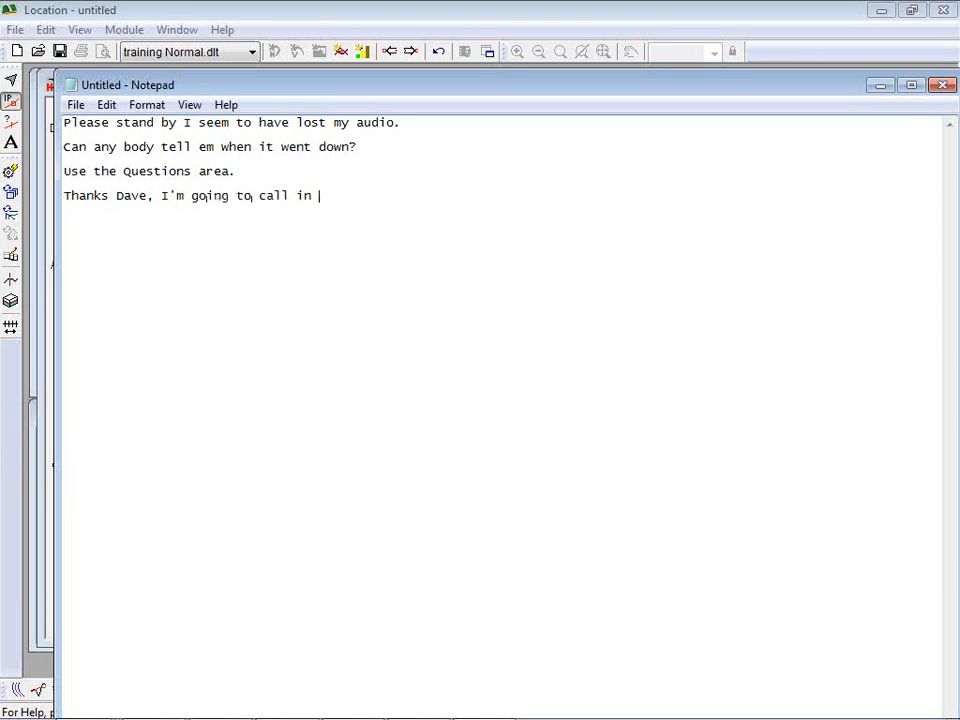
text(again.)
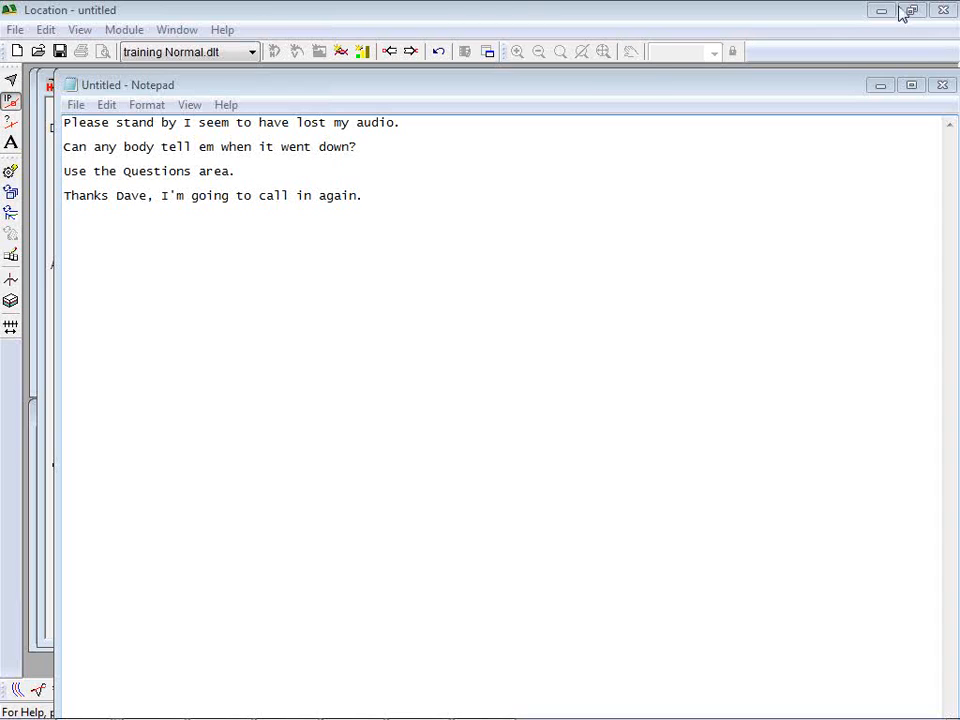
click(946, 86)
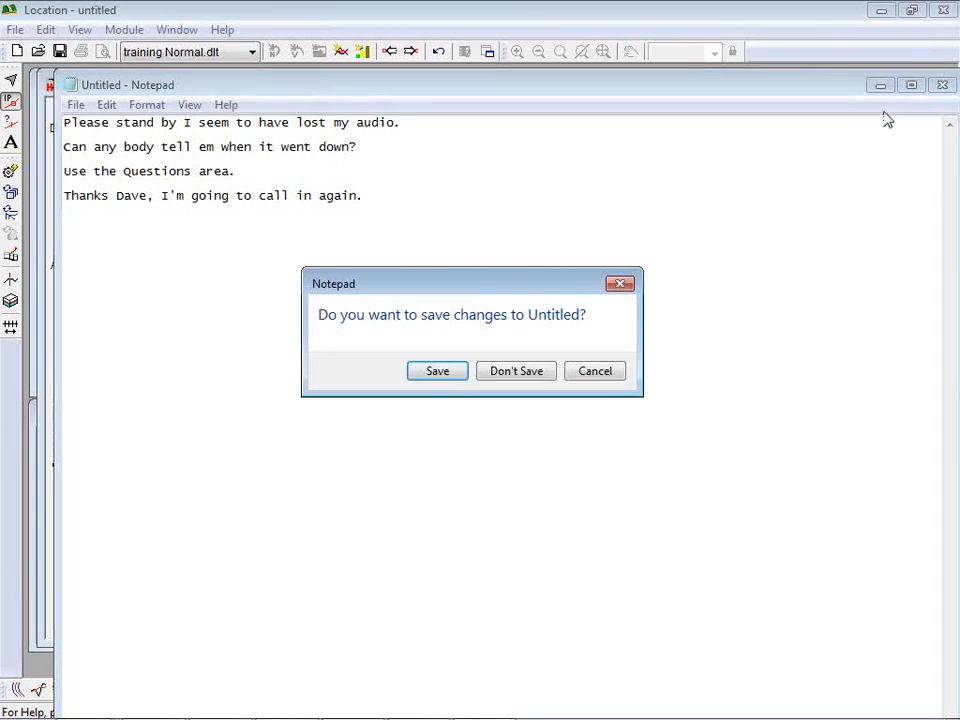
click(538, 379)
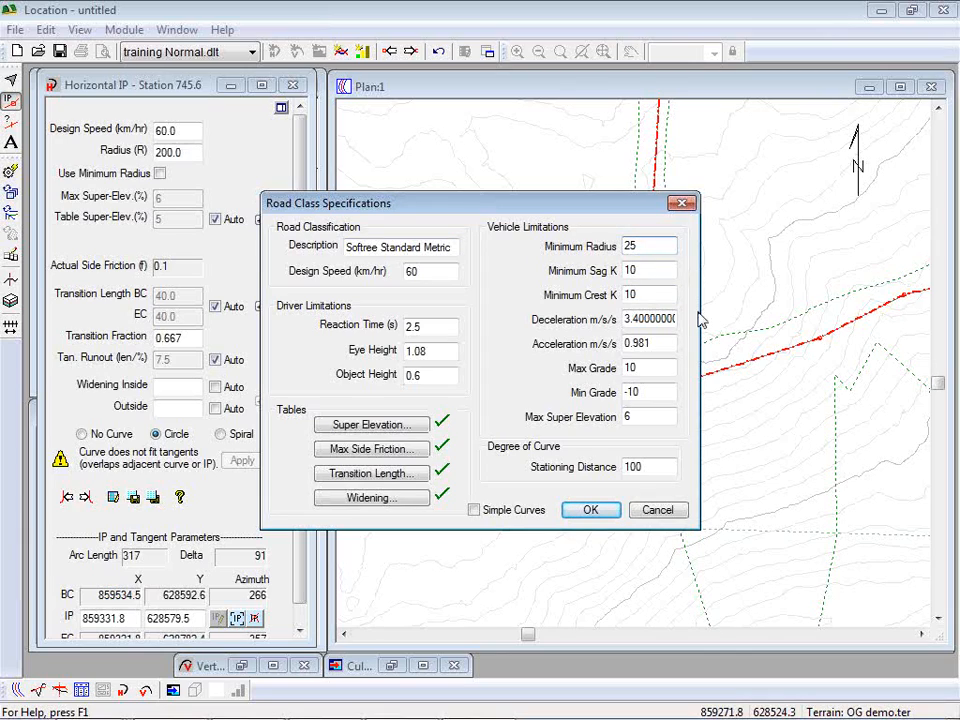
Set the minimum sag K and minimum crest K to 3 and the maximum grade to 15 in the road class specifications.
double_click(648, 267)
mouse_move(490, 700)
text(3)
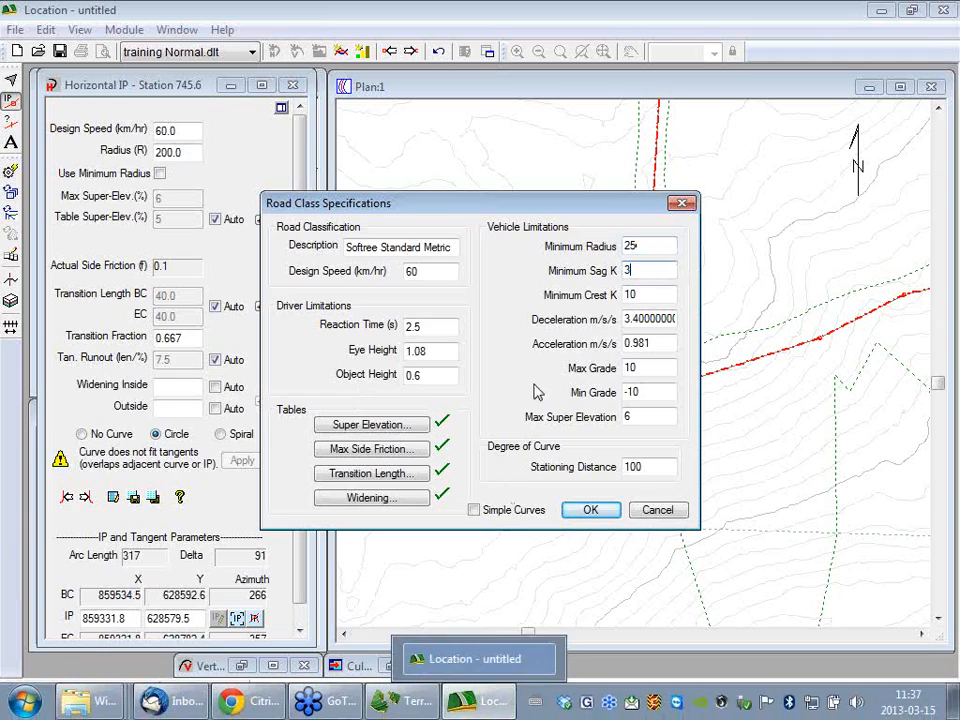
double_click(645, 294)
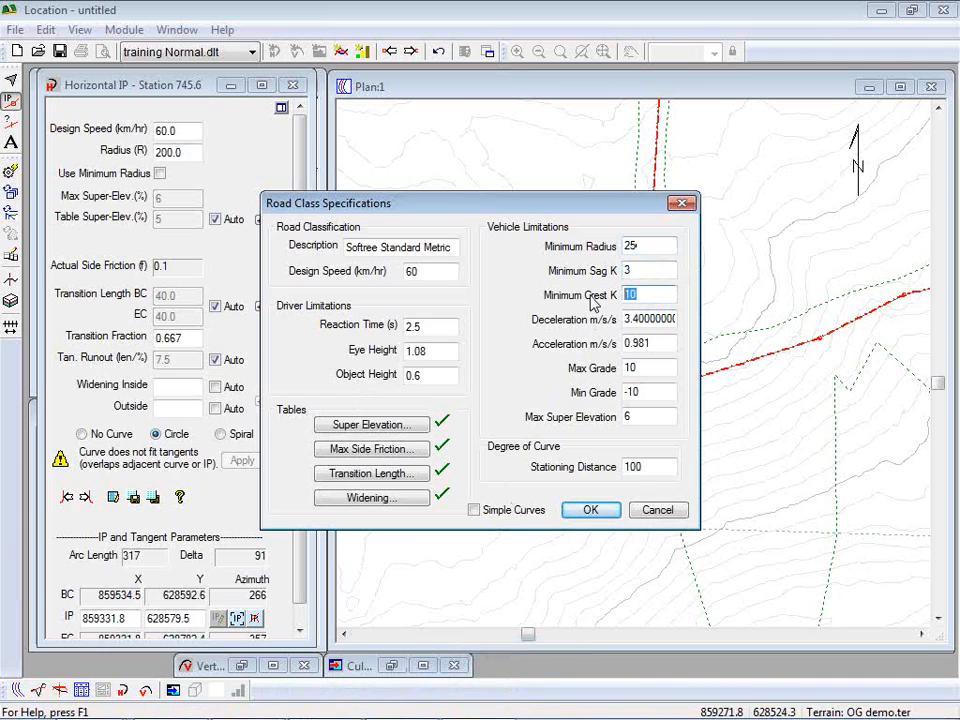
text(3)
double_click(656, 369)
text(15)
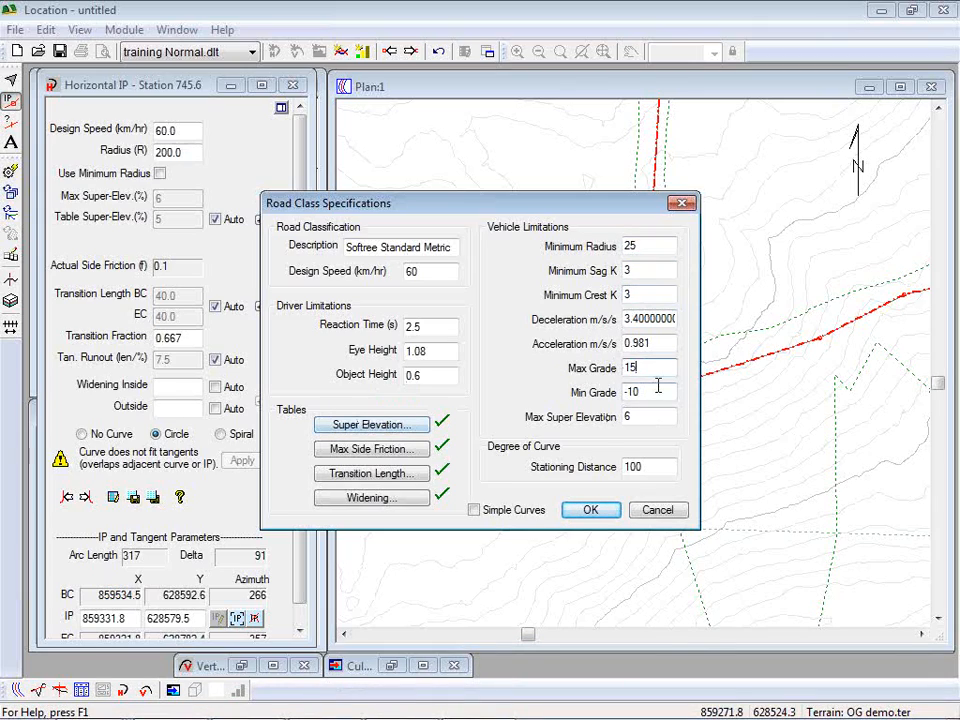
double_click(636, 392)
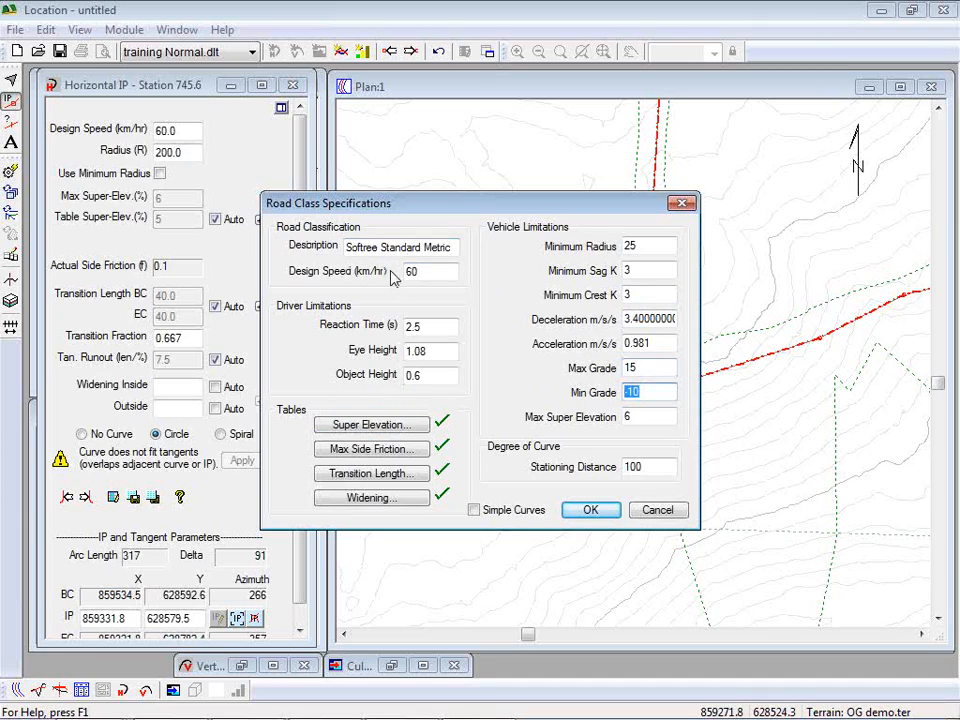
Set the design speed to 40 km/hr, enable simple curves, and accept the road class specifications with the alignment recalculated.
double_click(429, 270)
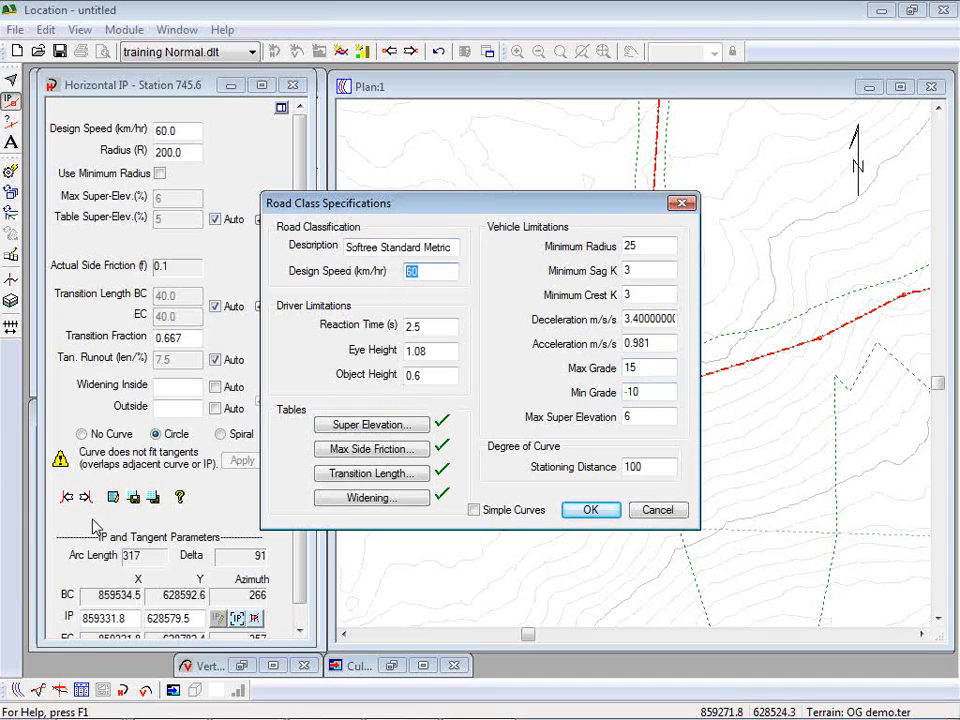
text(40)
click(474, 510)
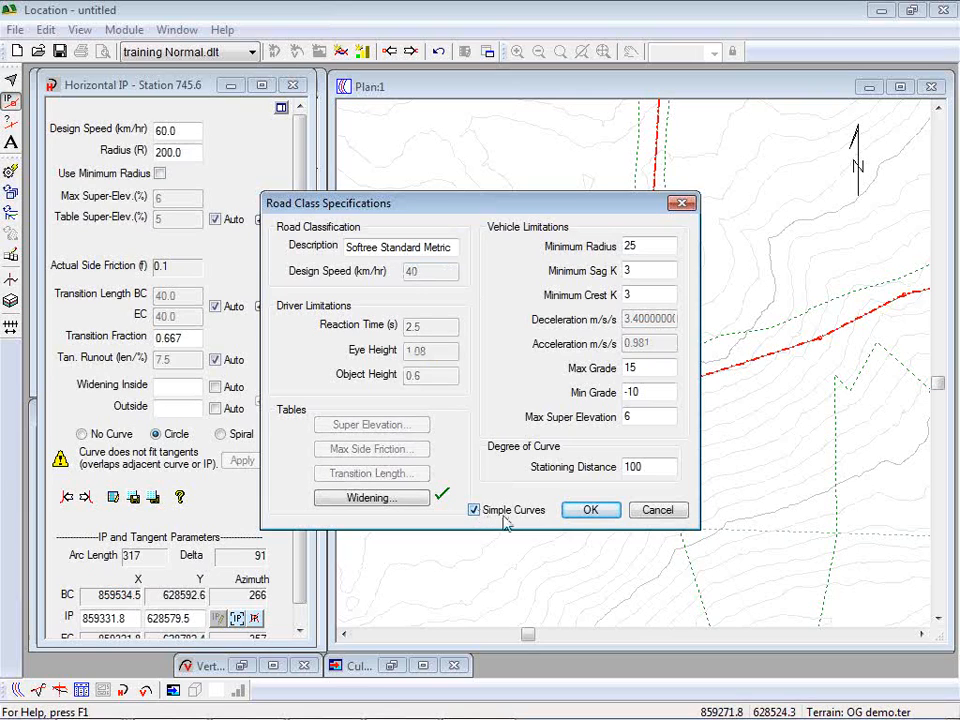
click(592, 510)
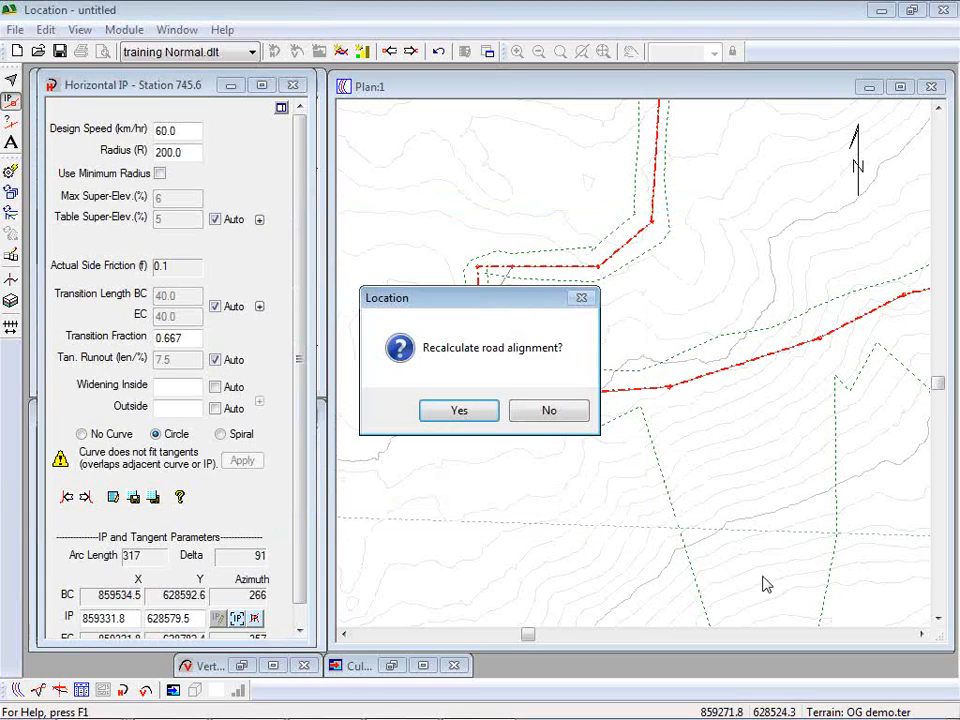
click(467, 412)
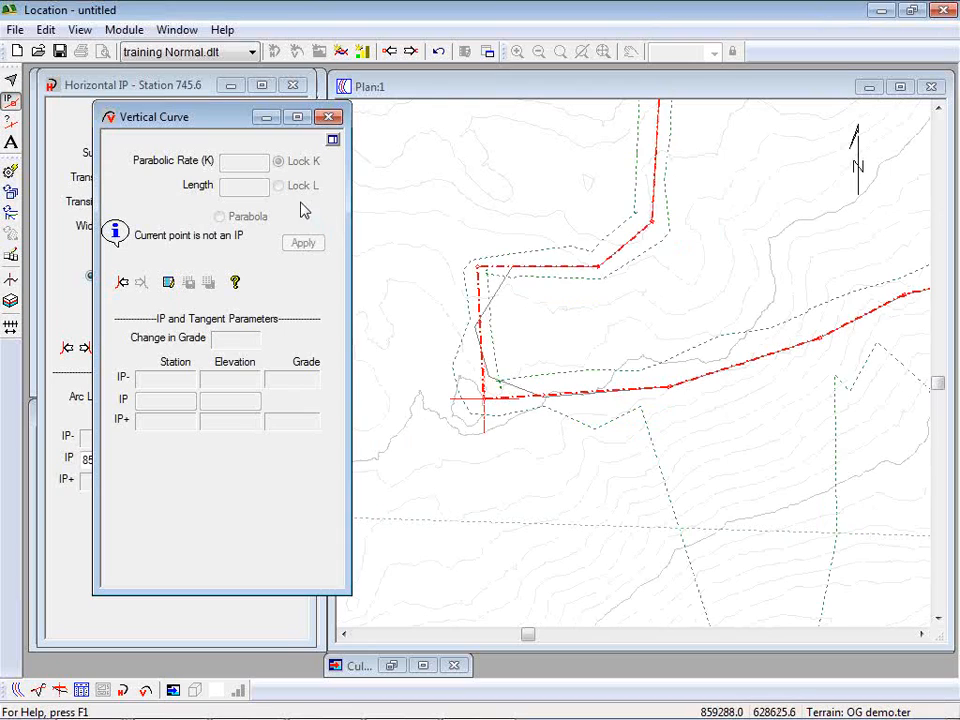
Minimize the Vertical Curve window and apply a circular horizontal curve with a radius of 25 at the IP at station 745.6.
click(267, 117)
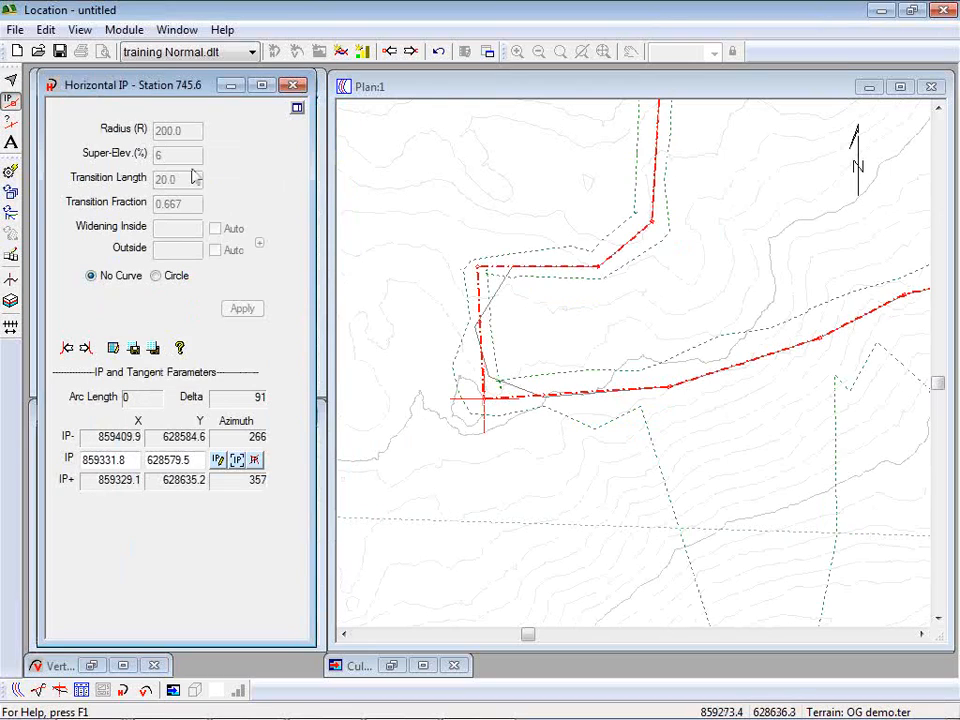
click(153, 347)
click(156, 275)
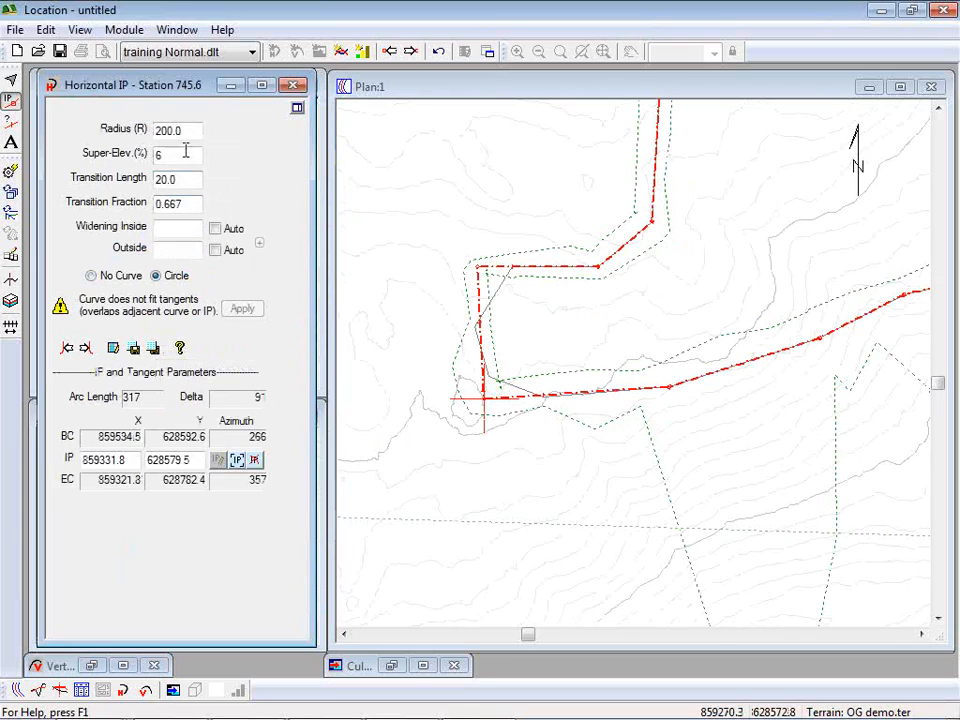
double_click(170, 130)
text(25)
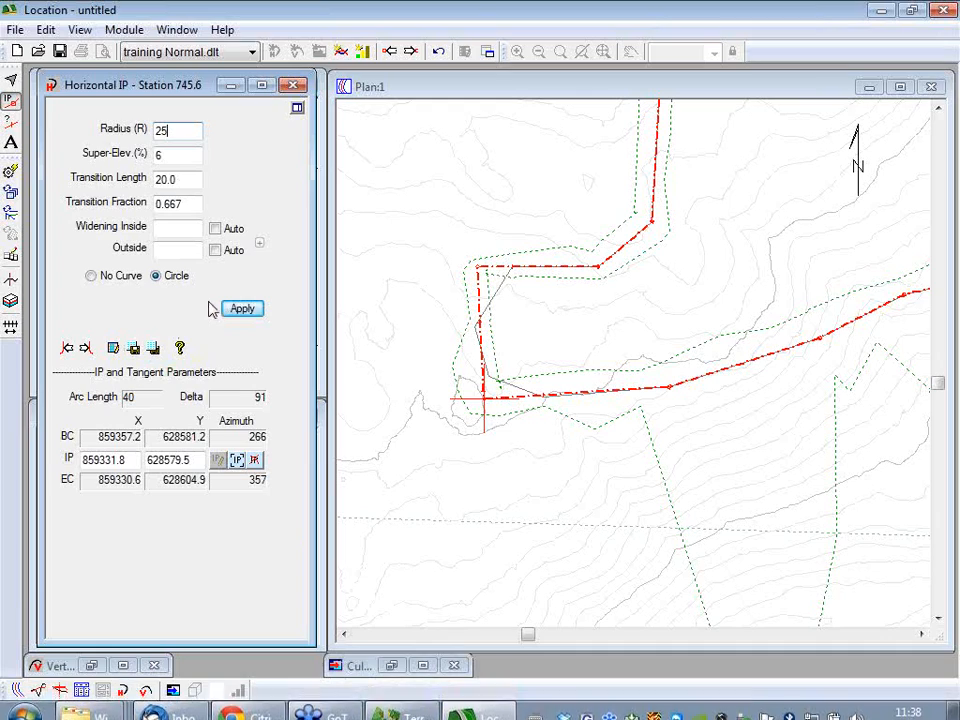
click(250, 310)
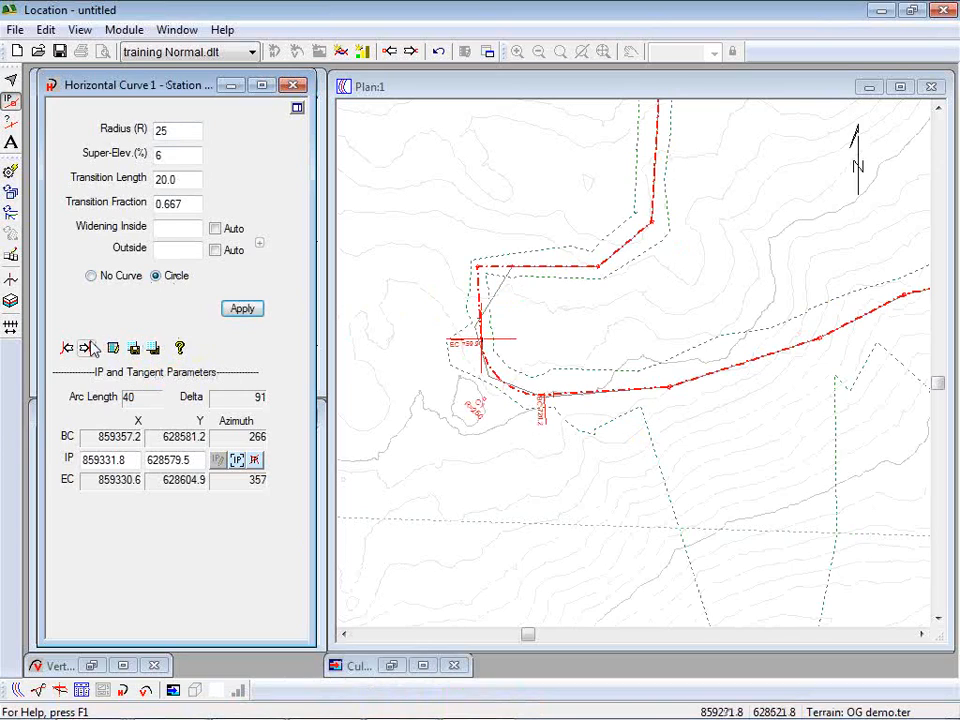
Apply a circular curve of radius 25 to the horizontal IP at station 790.3 and move that IP to about 859327.9, 628627.7.
click(85, 347)
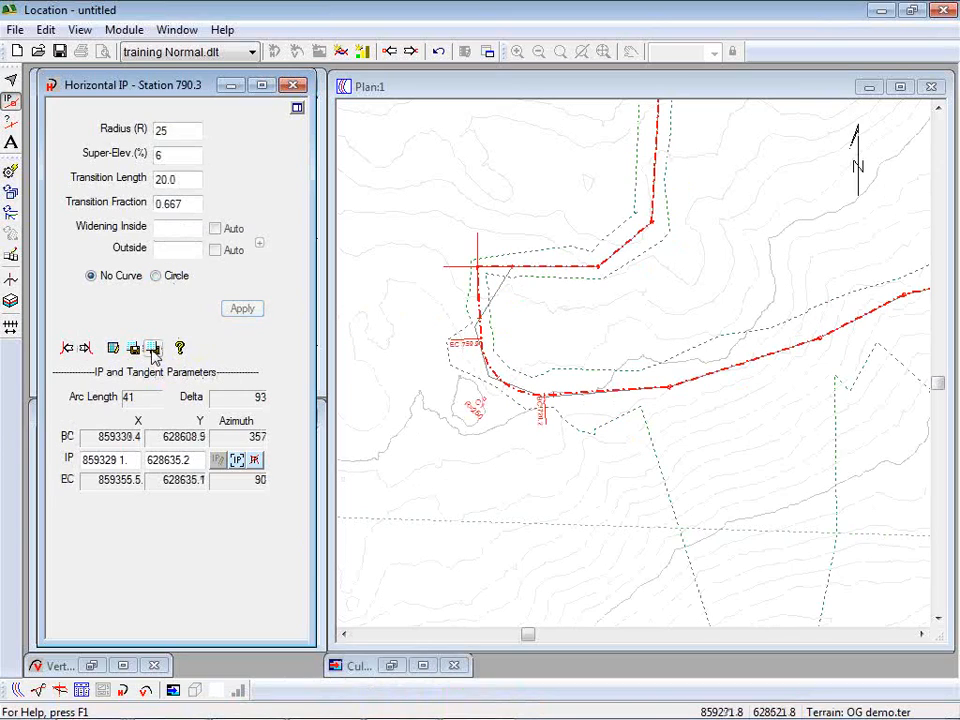
click(244, 310)
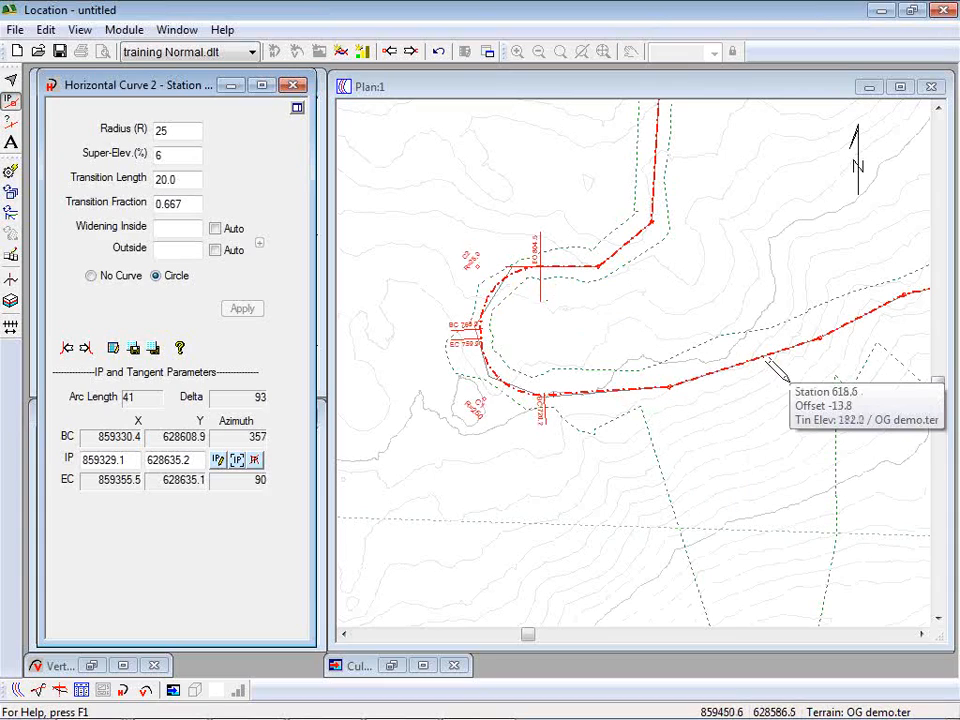
mouse_move(477, 265)
mouse_down()
mouse_move(466, 288)
mouse_move(474, 286)
mouse_up()
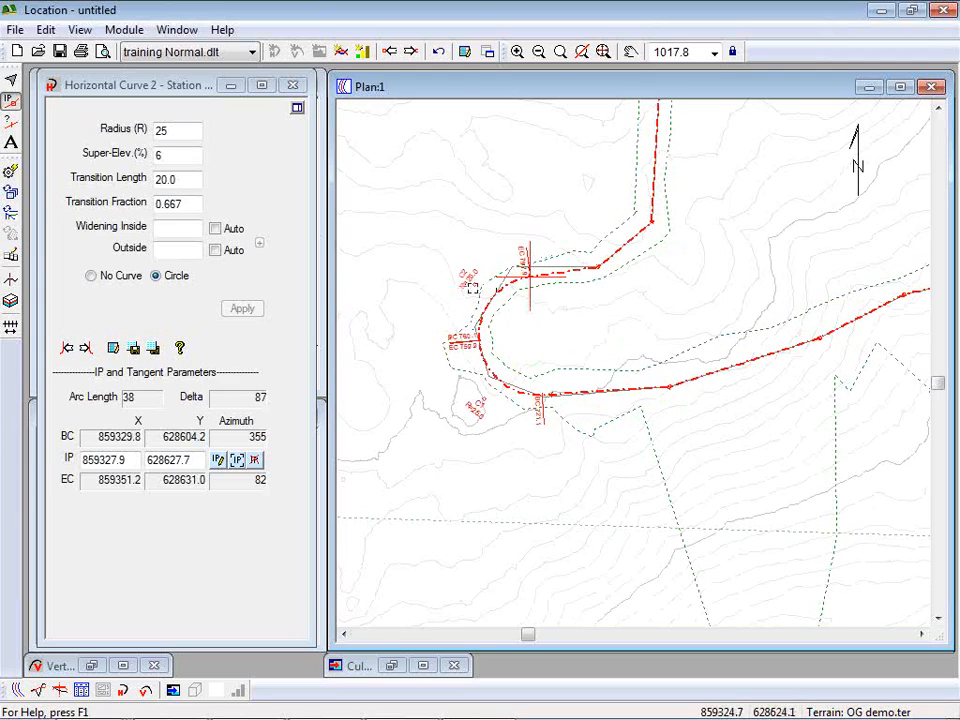
Examine the horizontal alignment in plan from the switchback curves to its starting point.
middle_drag(687, 265, 332, 335)
scroll(810, 294, up, 1)
middle_drag(808, 295, 350, 380)
scroll(660, 300, down, 5)
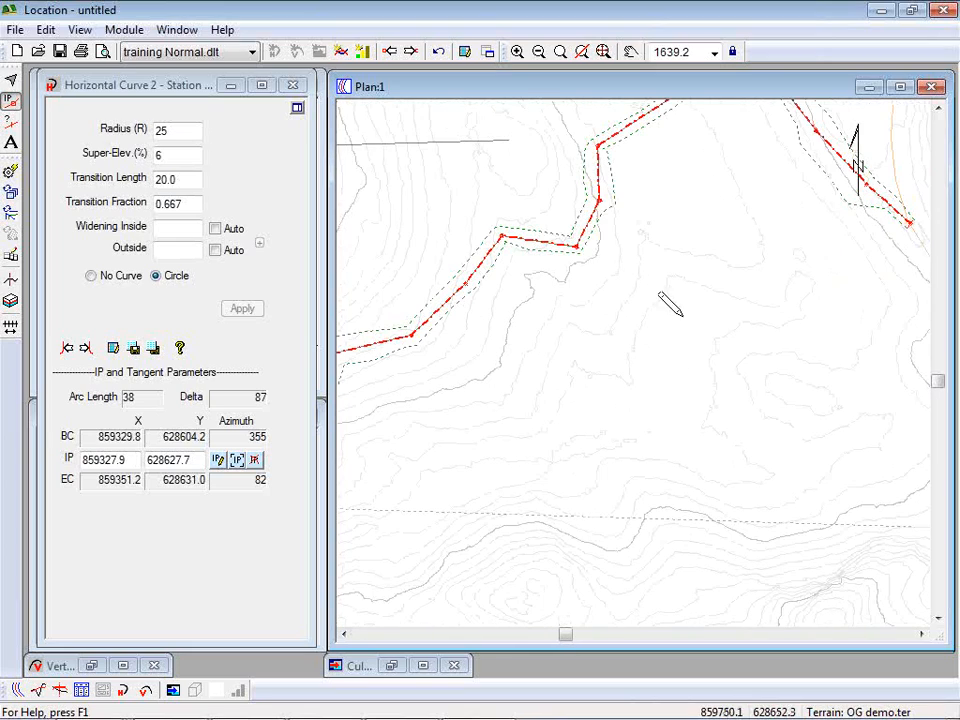
scroll(686, 380, down, 3)
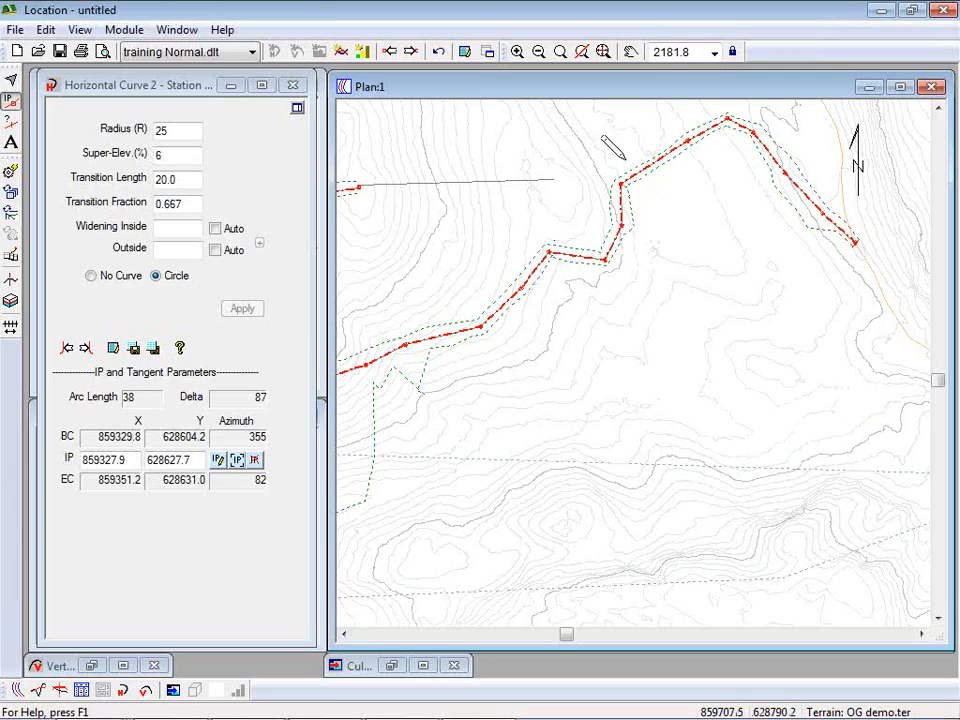
middle_drag(722, 173, 703, 302)
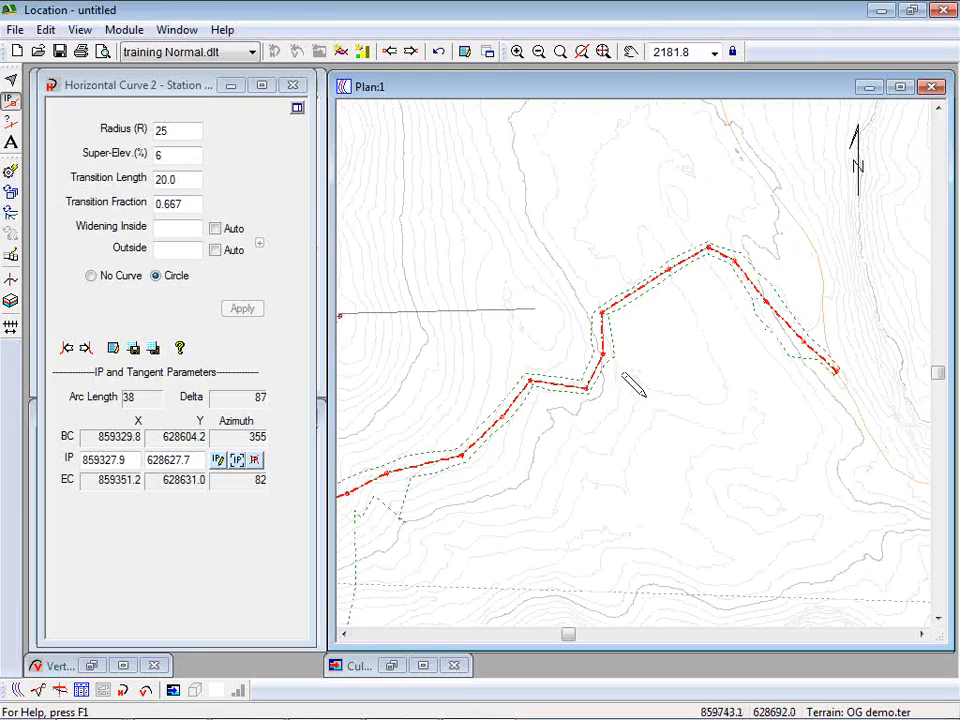
middle_drag(540, 407, 740, 278)
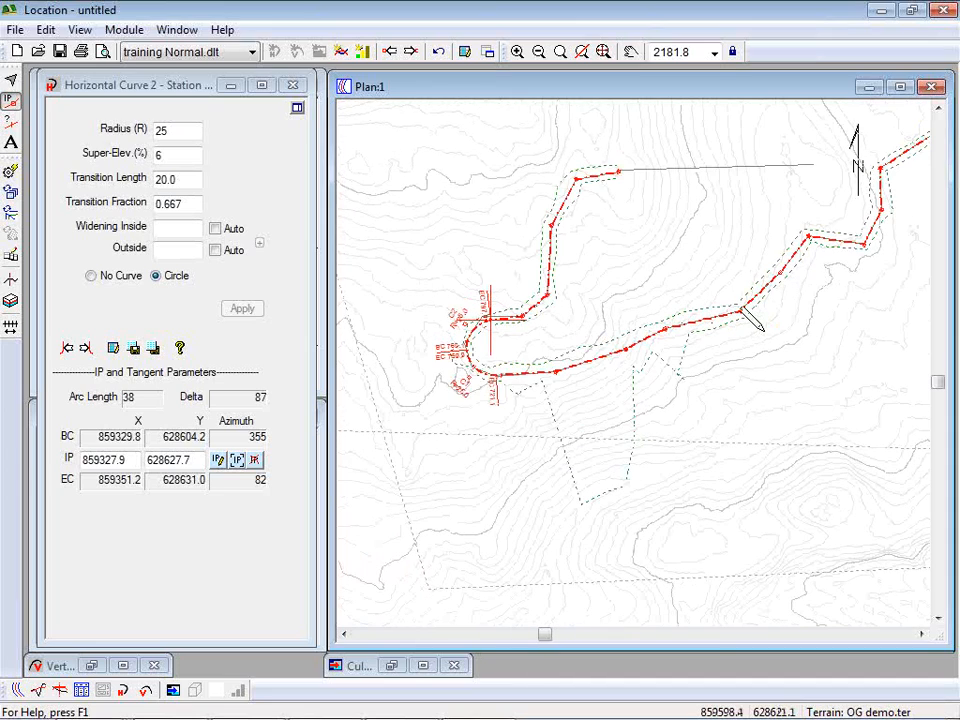
middle_drag(808, 285, 643, 289)
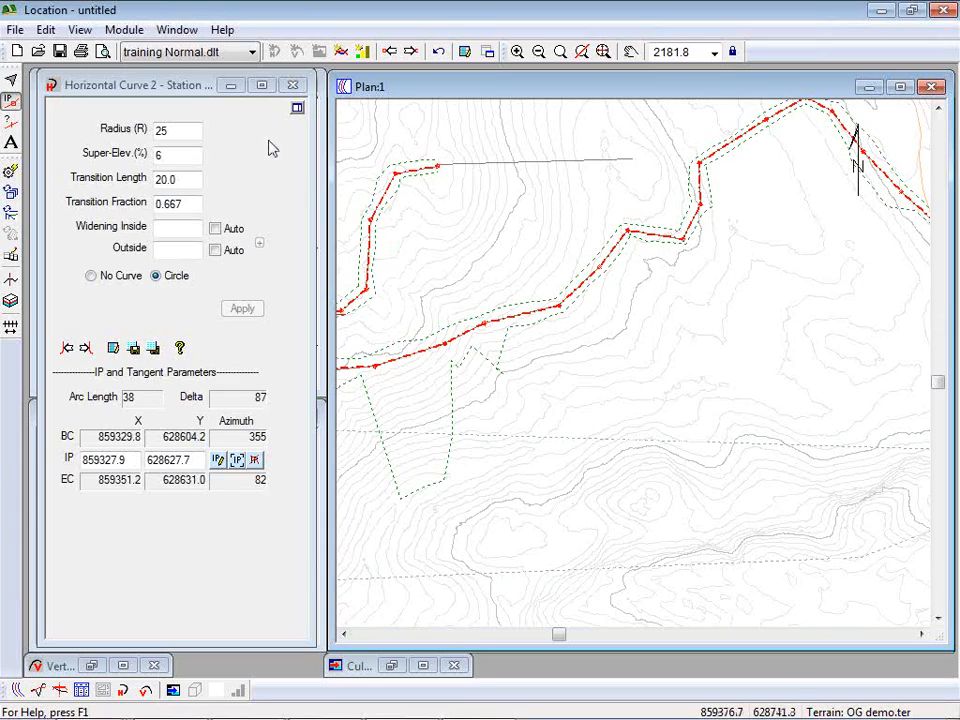
Show the profile and add a vertical IP at the alignment's end, at about station 1005, elevation 238.
click(38, 690)
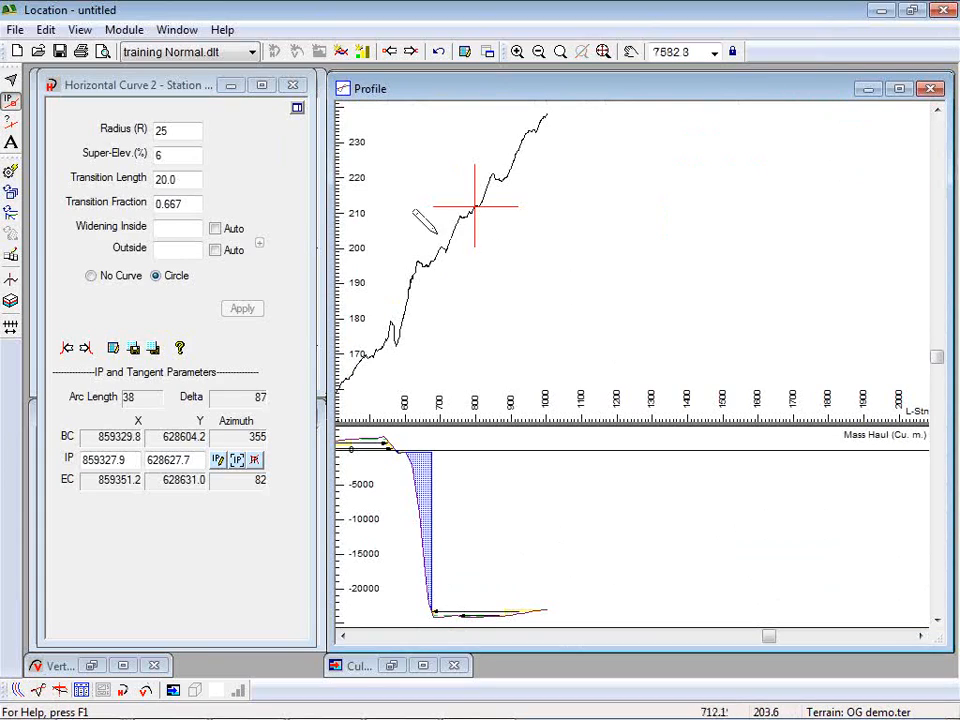
middle_drag(413, 243, 559, 251)
scroll(560, 254, down, 3)
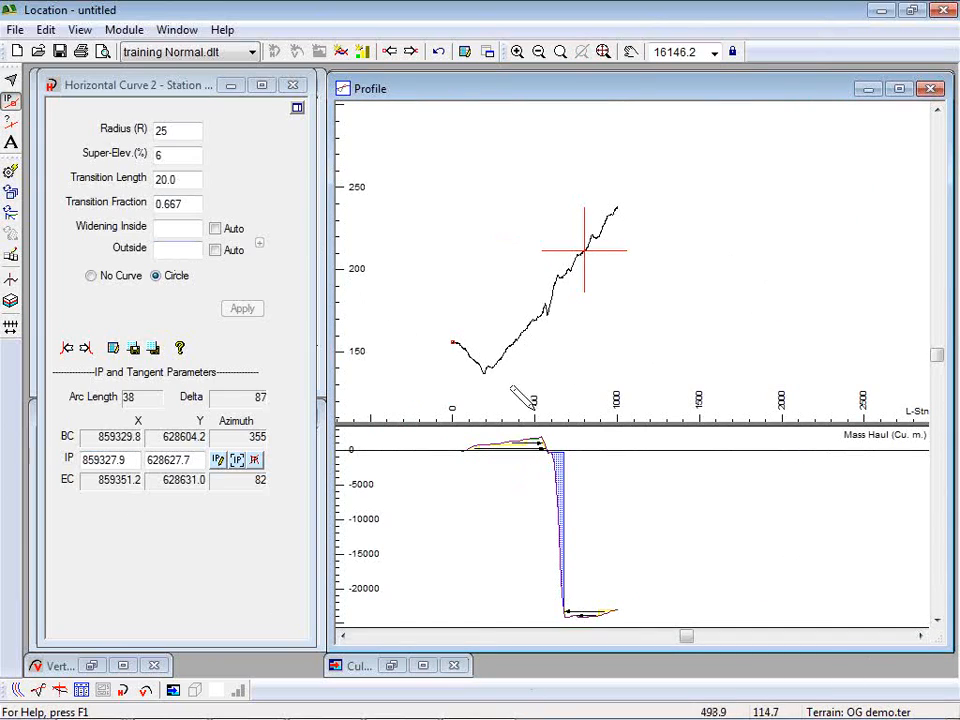
scroll(547, 313, up, 4)
middle_drag(541, 328, 635, 248)
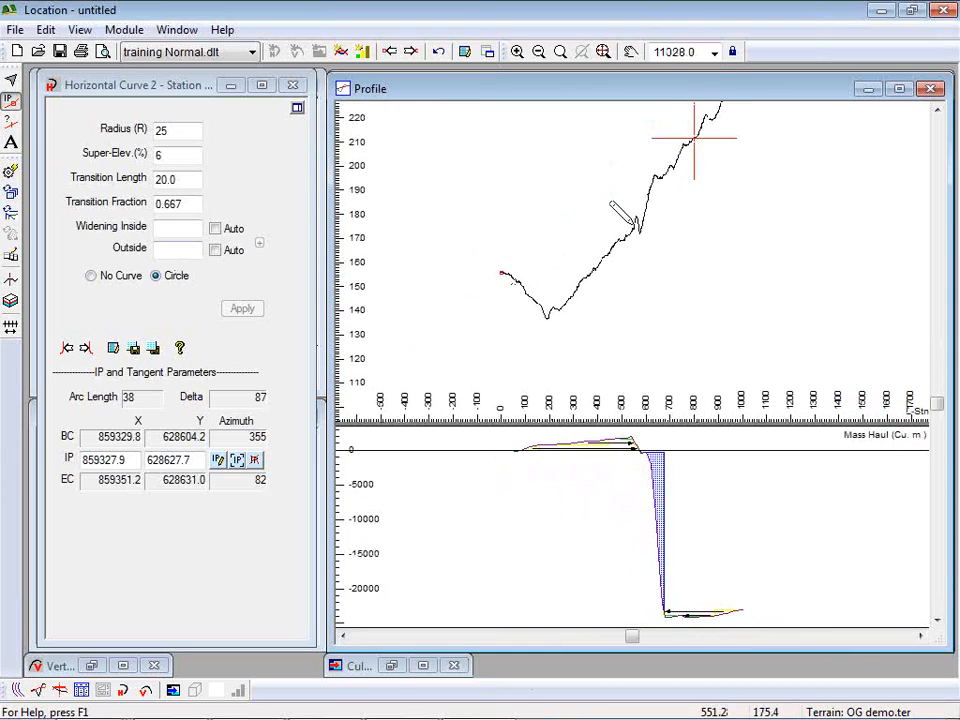
mouse_move(783, 150)
middle_down()
mouse_move(821, 229)
mouse_move(814, 253)
middle_up()
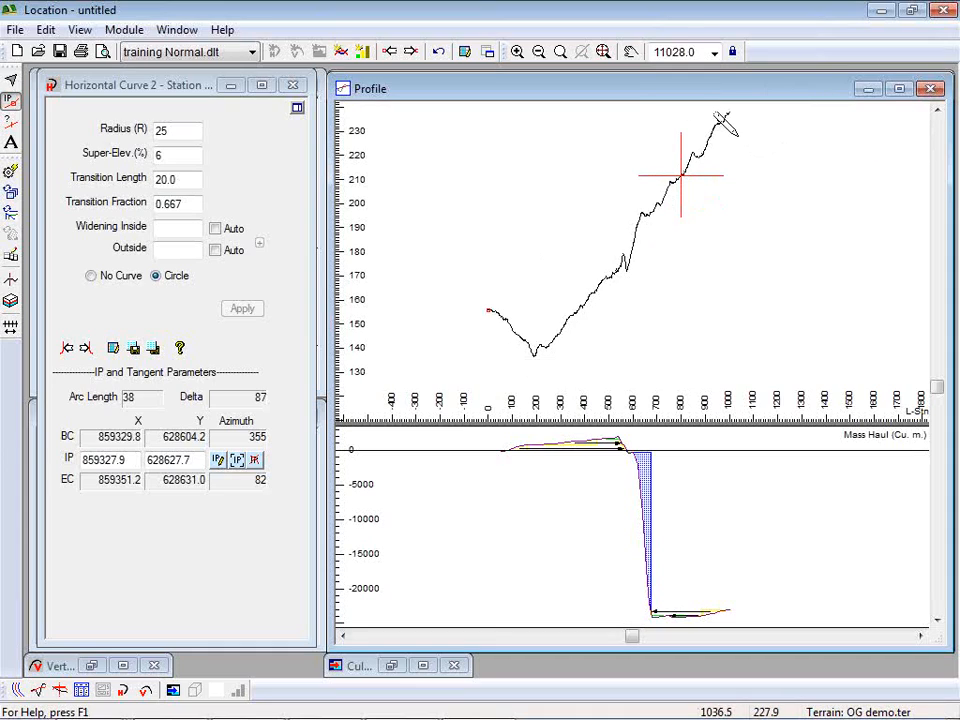
mouse_move(652, 138)
mouse_down()
mouse_move(714, 211)
mouse_move(874, 112)
mouse_up()
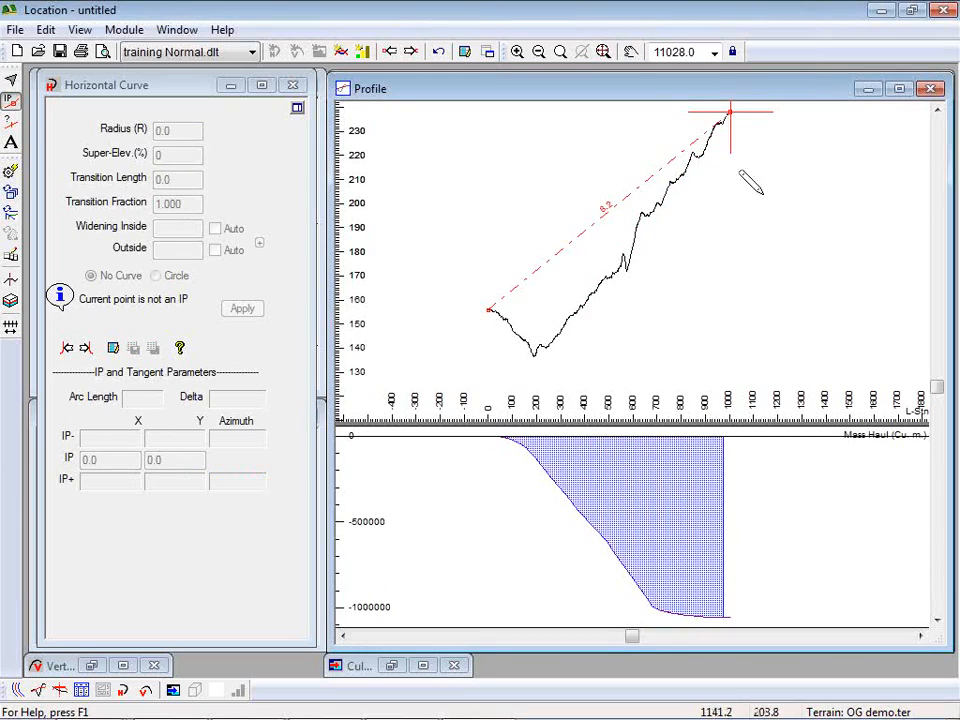
Add two vertical IPs across the valley low point, at about station 169.7, elevation 140.4 and station 237.7, elevation 140.5.
drag(547, 294, 540, 350)
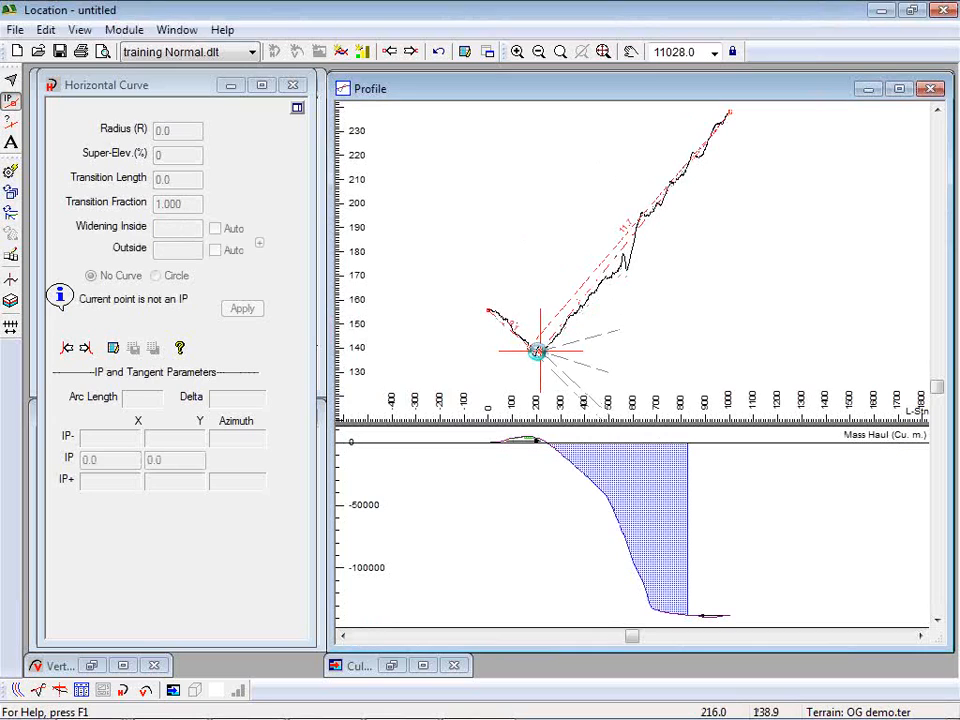
scroll(536, 351, up, 15)
middle_drag(544, 353, 597, 257)
scroll(595, 258, up, 8)
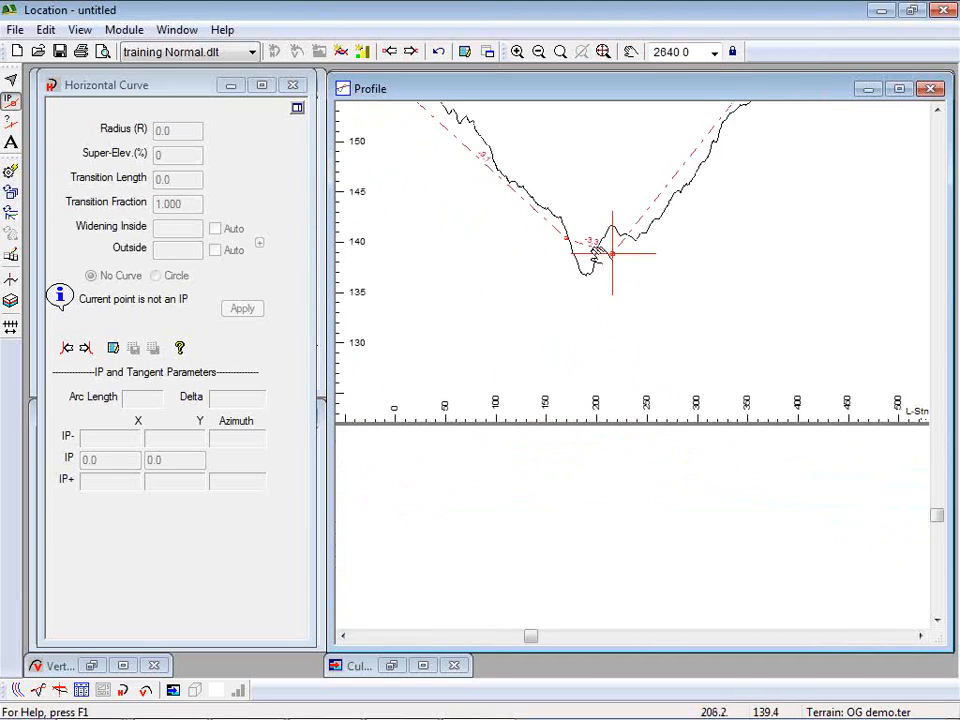
middle_drag(563, 214, 654, 305)
drag(652, 322, 706, 283)
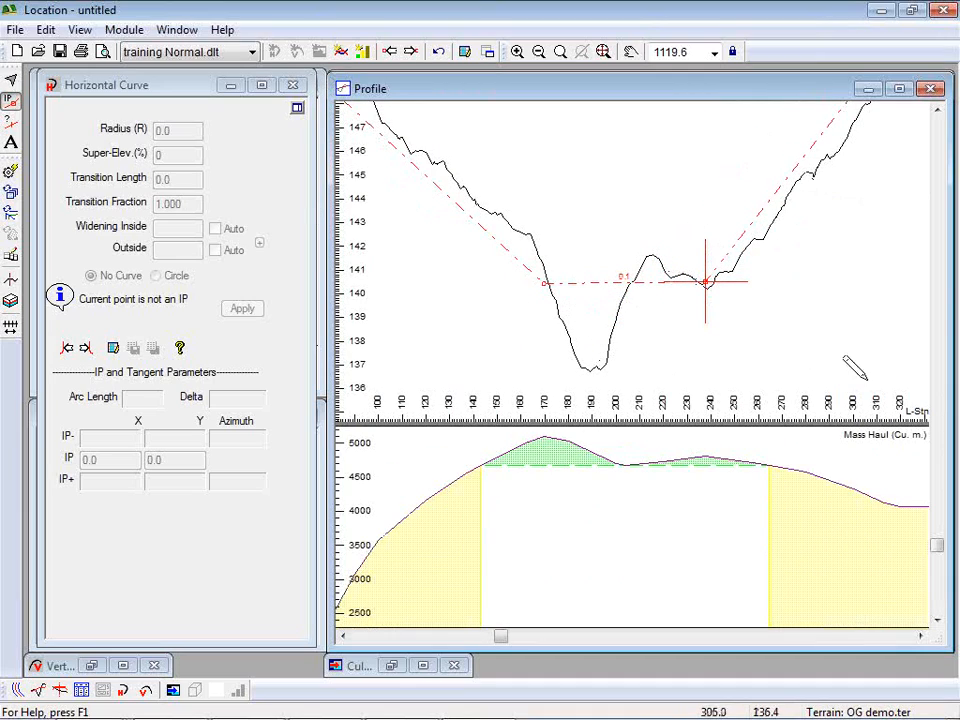
Minimize the horizontal curve window and apply a parabolic vertical curve with K locked at 5 to the IP at station 237.7.
click(232, 87)
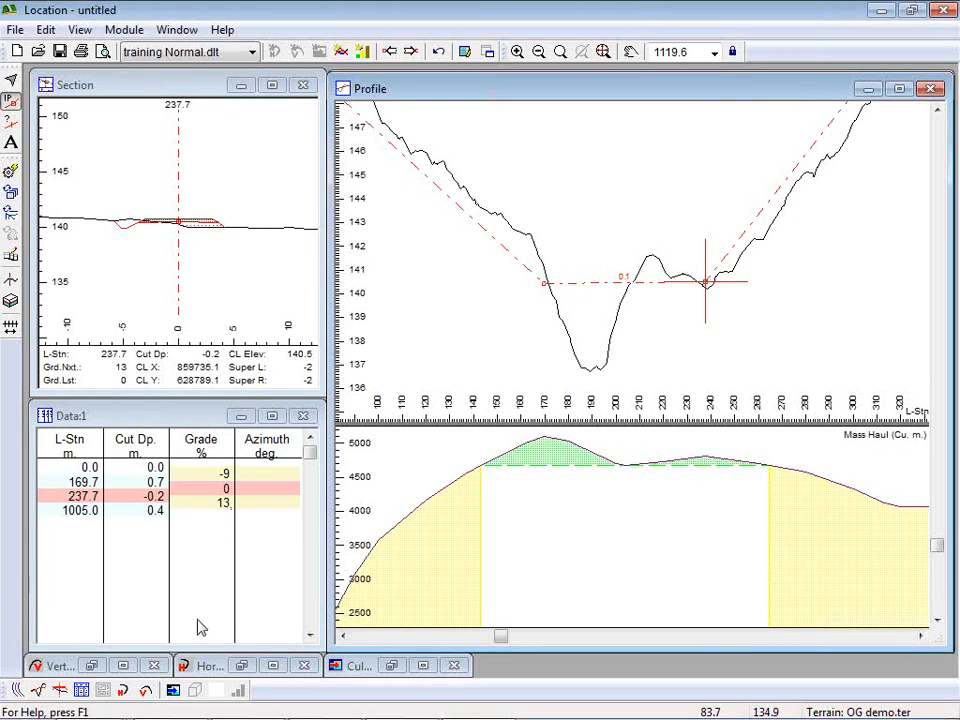
click(92, 666)
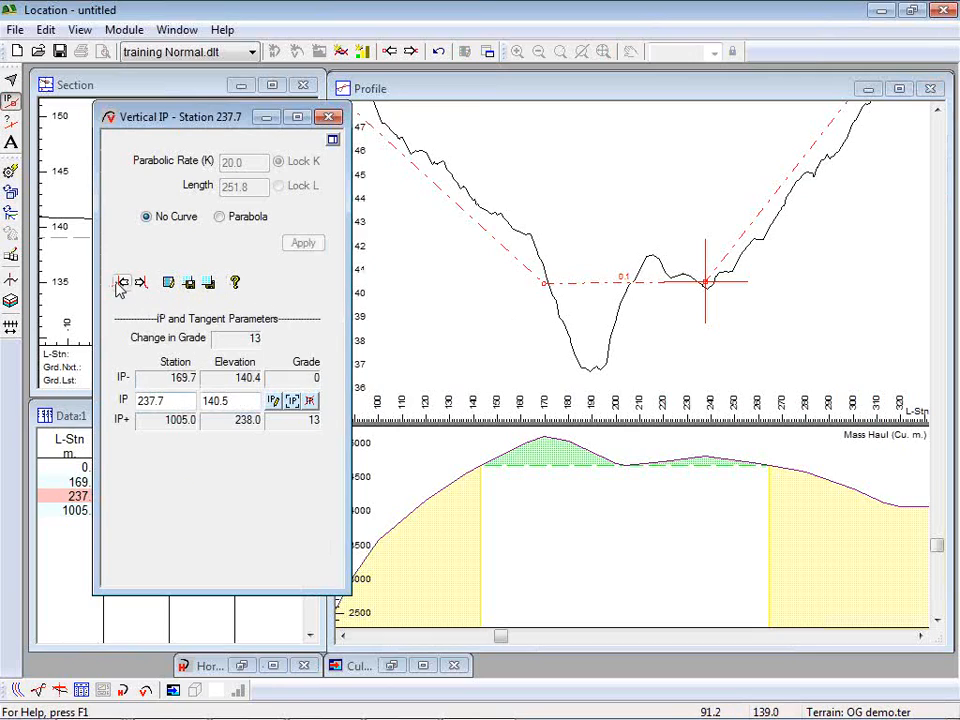
click(209, 282)
drag(248, 163, 82, 177)
text(5)
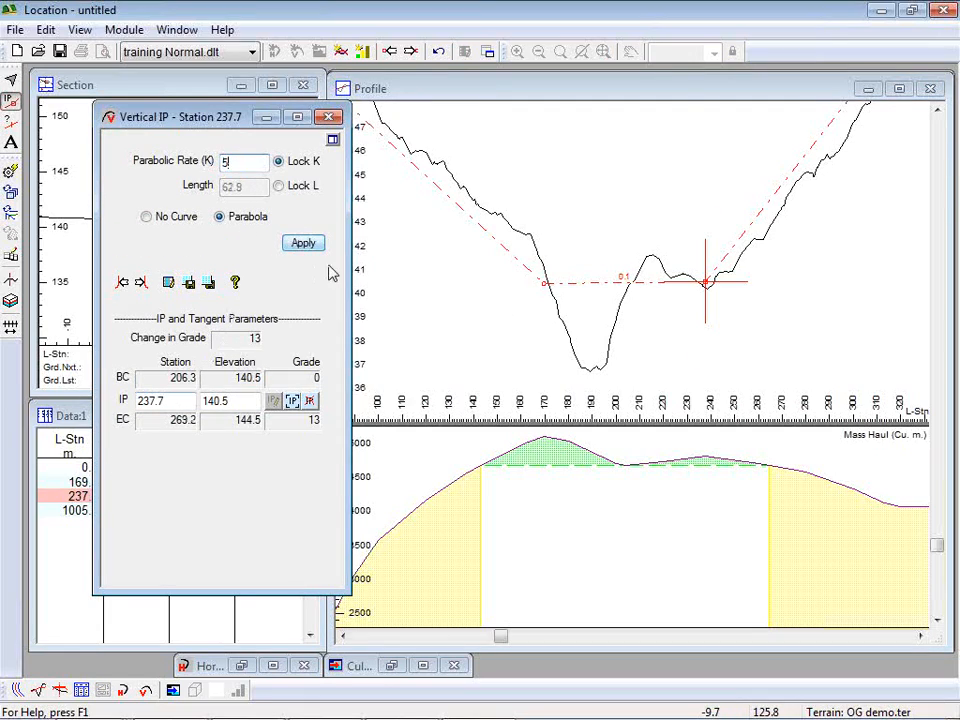
click(303, 243)
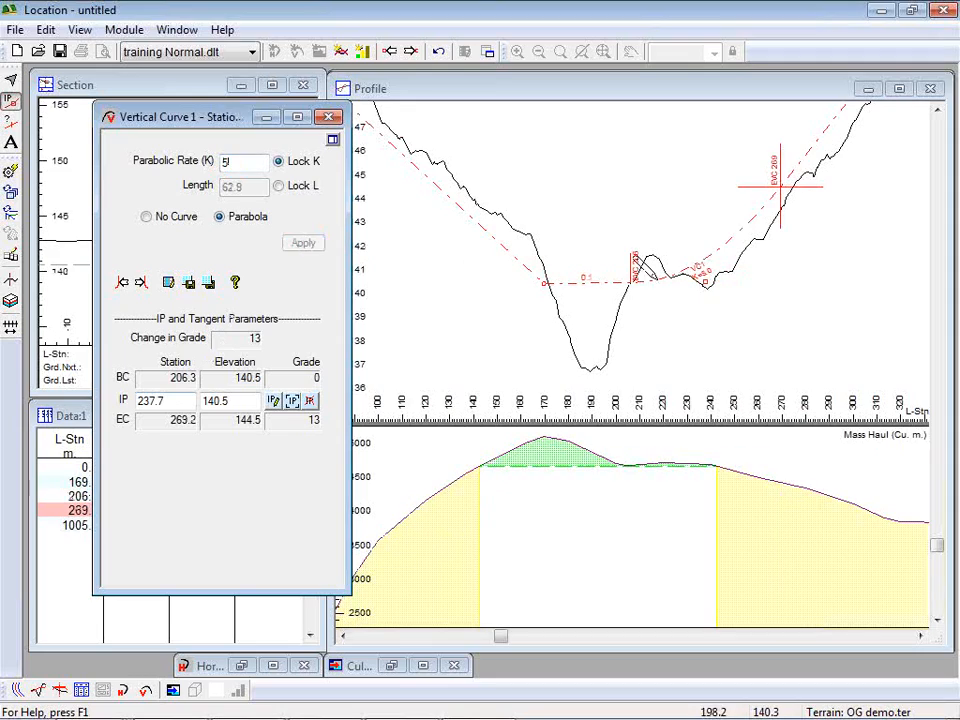
Apply a K 5 parabola to the preceding vertical IP, move that IP to about station 156, elevation 140.7, and minimize the curve window.
click(122, 283)
click(219, 216)
click(304, 244)
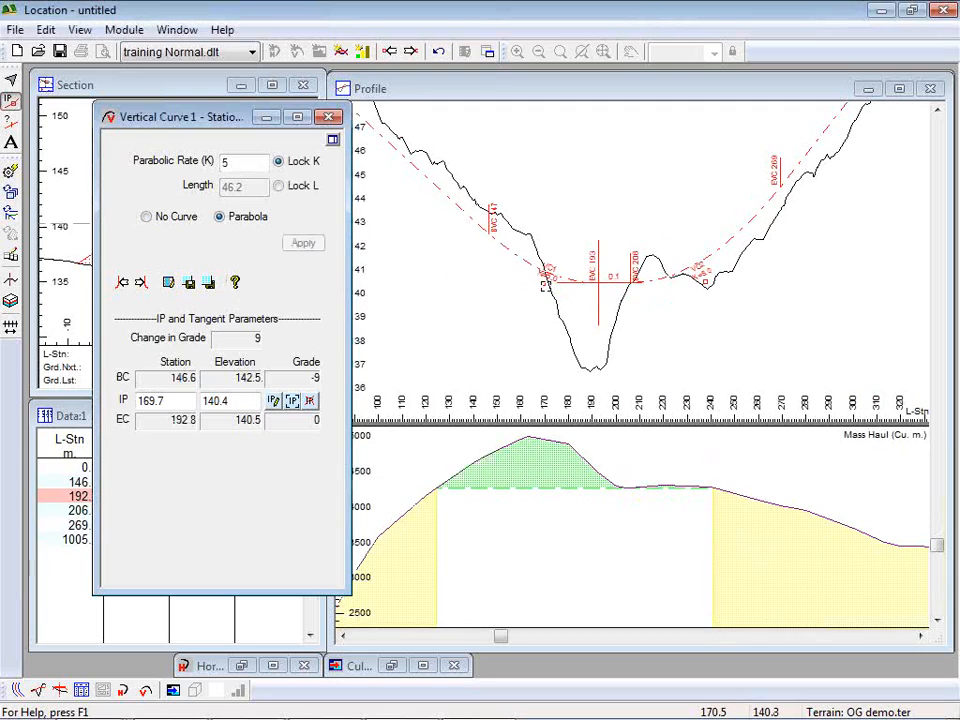
drag(545, 287, 511, 277)
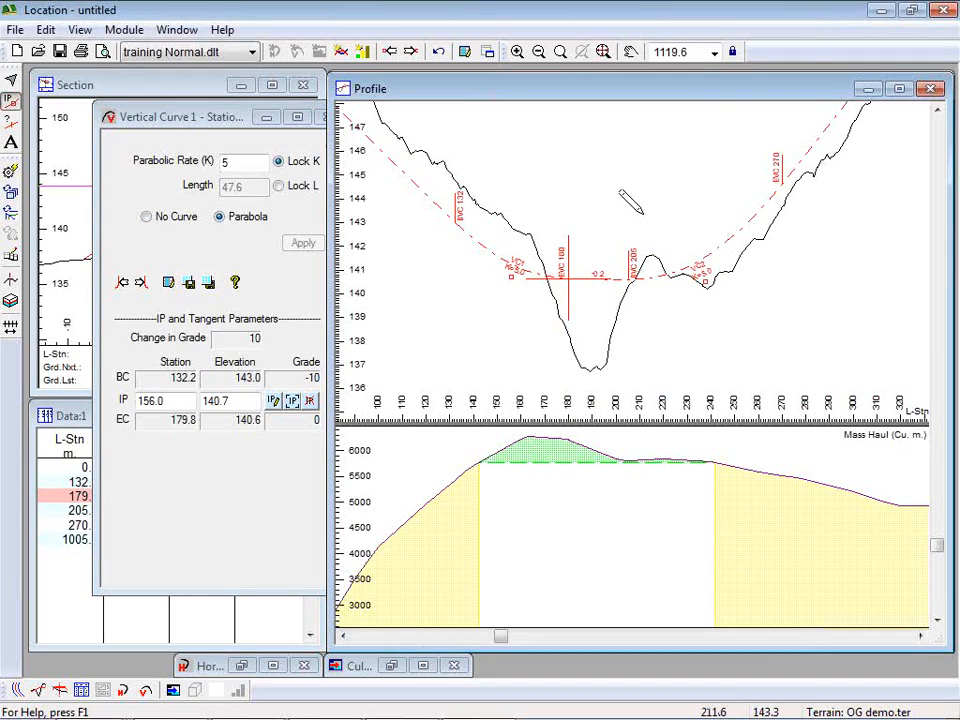
click(265, 119)
scroll(610, 225, down, 2)
scroll(610, 225, down, 5)
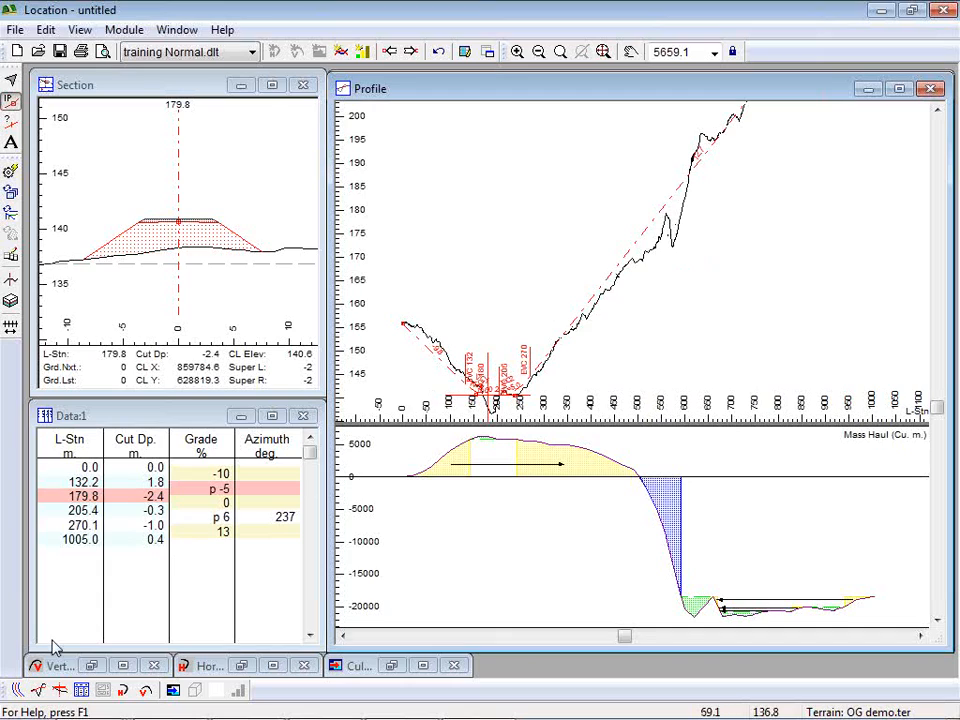
Return to the plan and use the Selection Tool to show the cross section at about station 753 on the switchback.
click(17, 690)
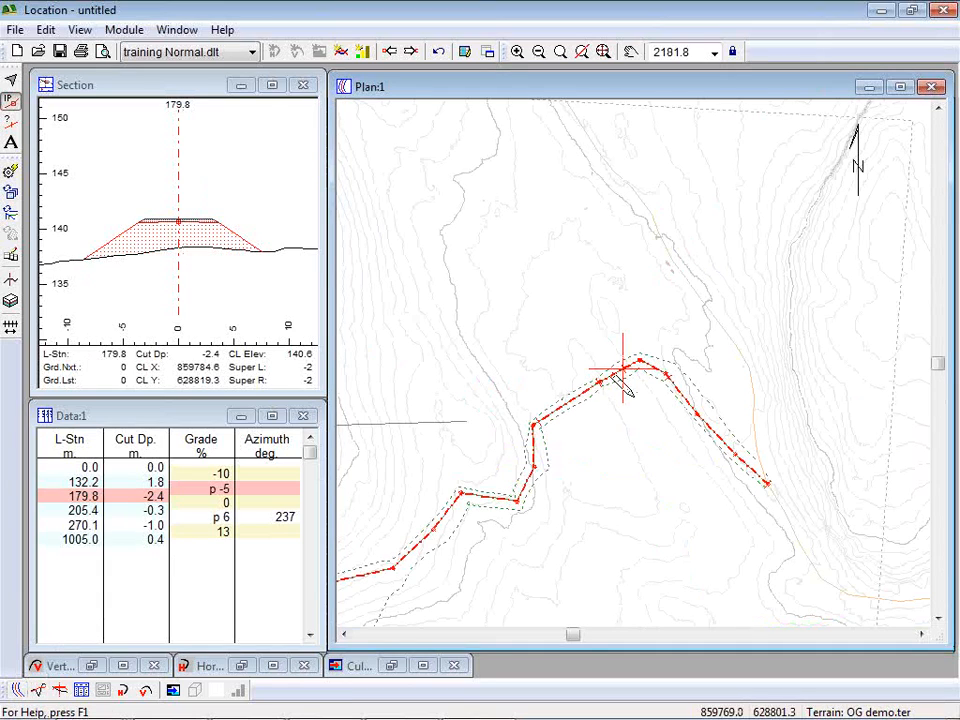
drag(500, 447, 802, 271)
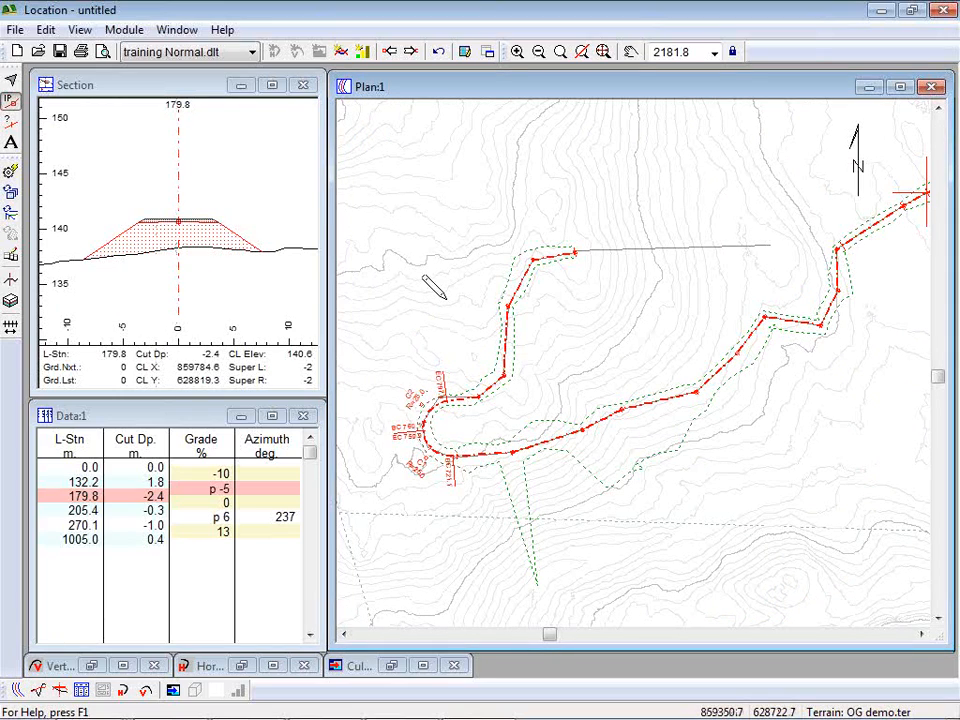
right_click(429, 249)
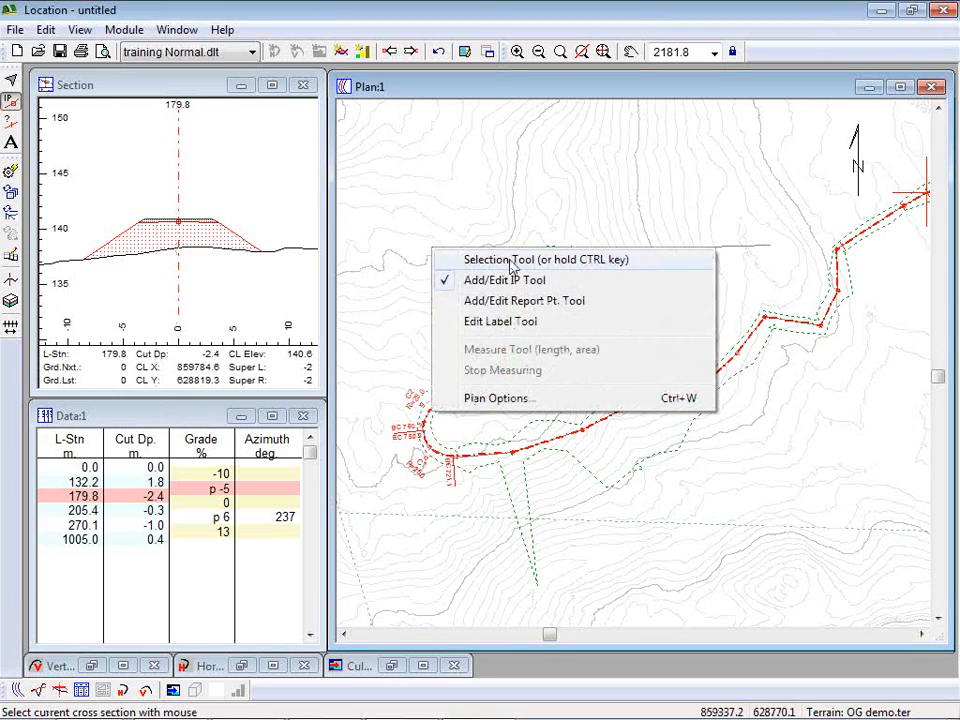
click(511, 262)
click(424, 435)
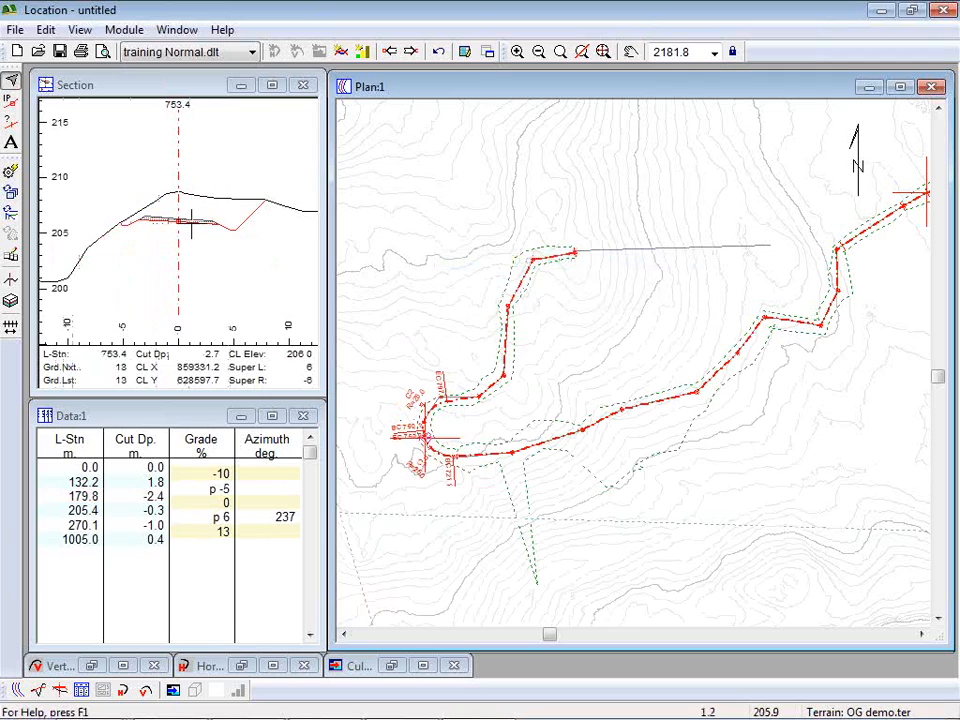
right_click(497, 144)
click(572, 175)
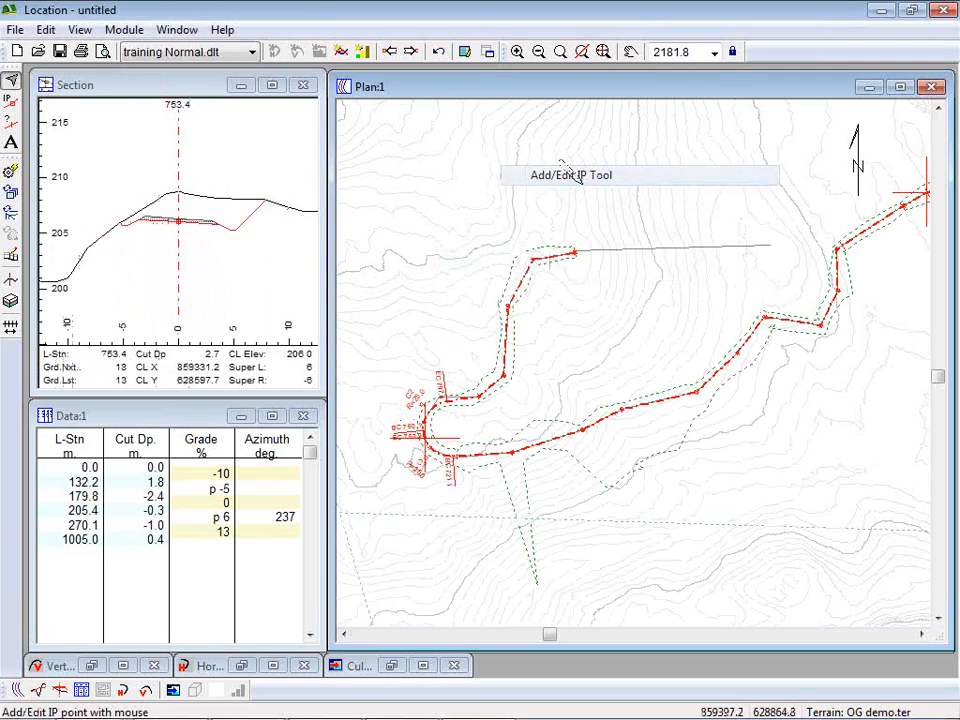
click(429, 415)
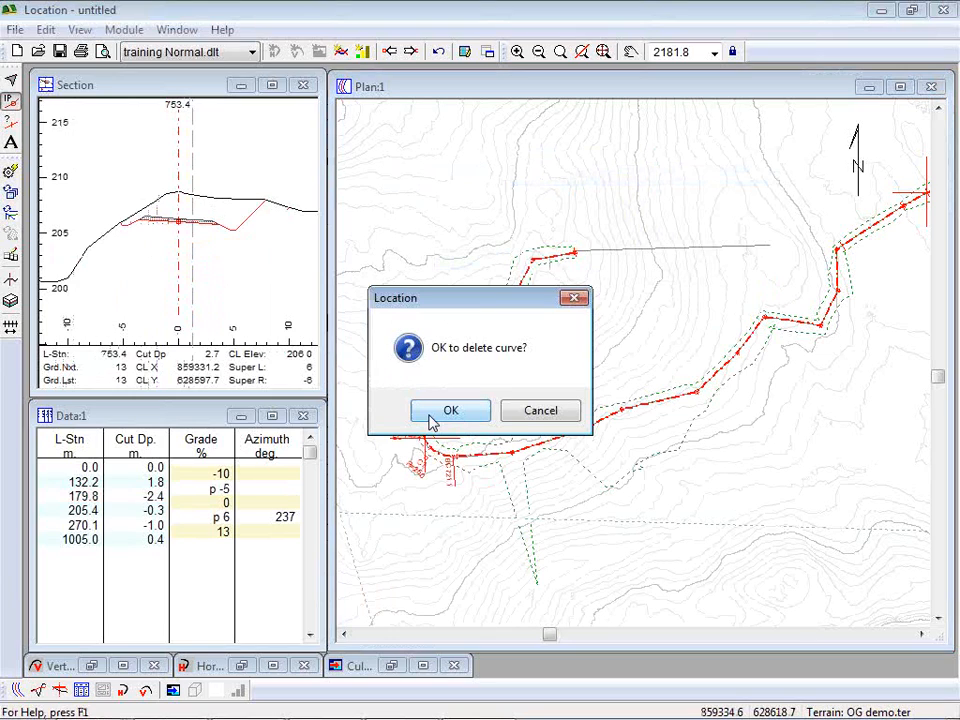
click(536, 413)
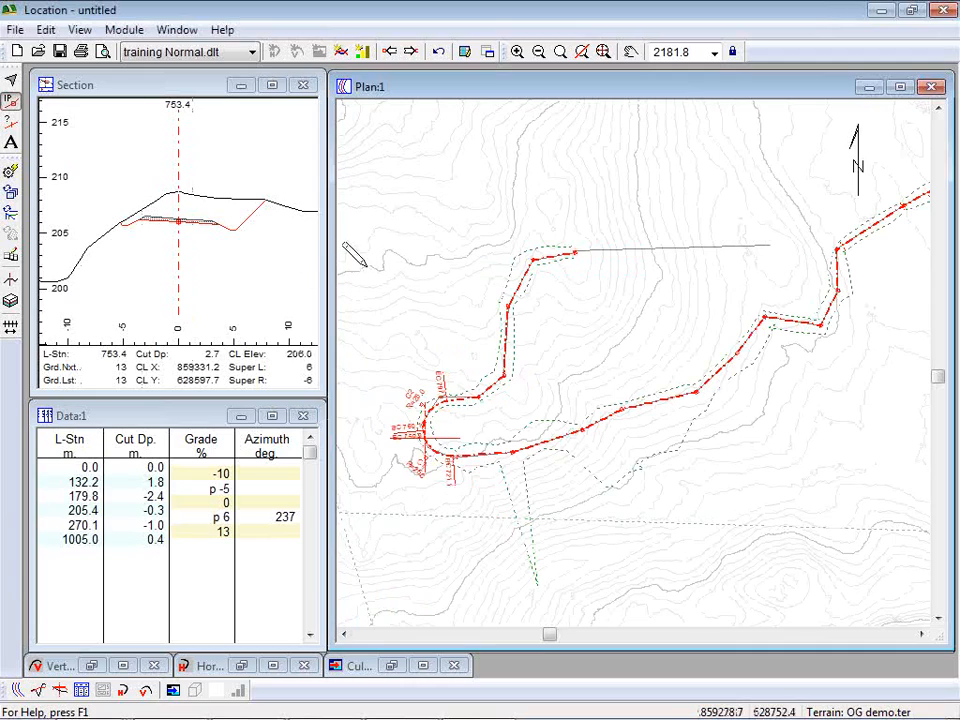
Alternate between the IP and selection tools to view the cross sections at about station 767 on the switchback and at station 400.
key(Escape)
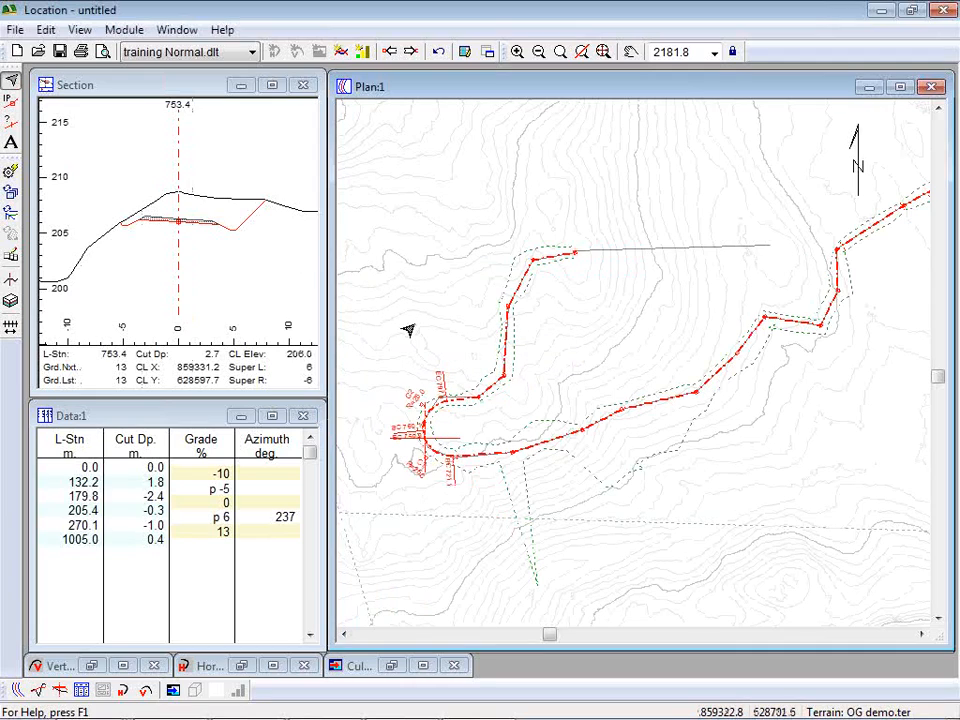
click(420, 428)
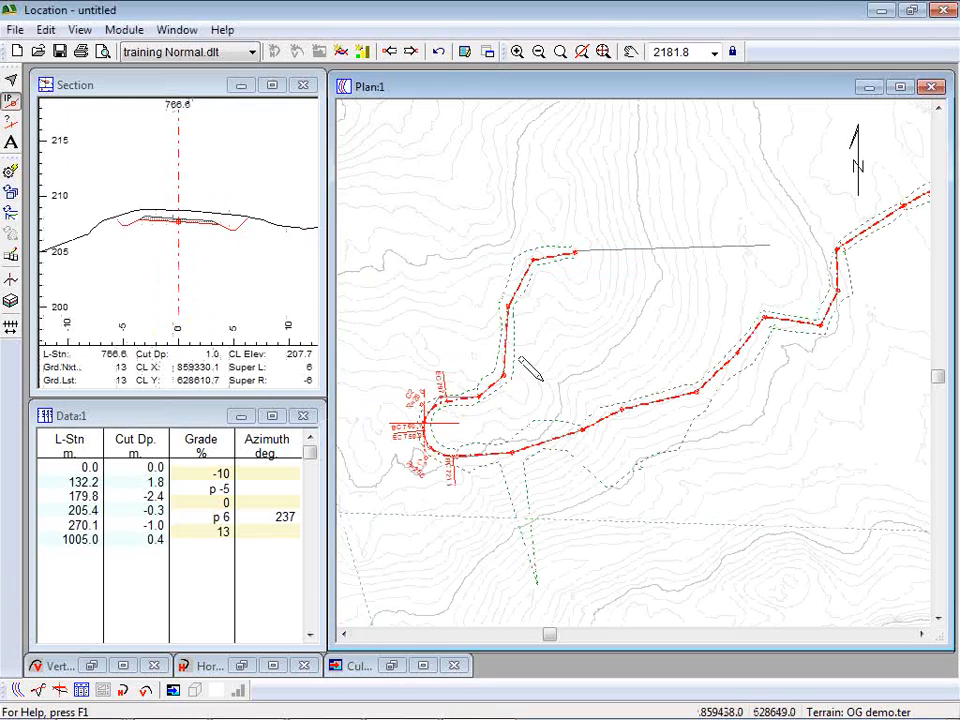
key(Escape)
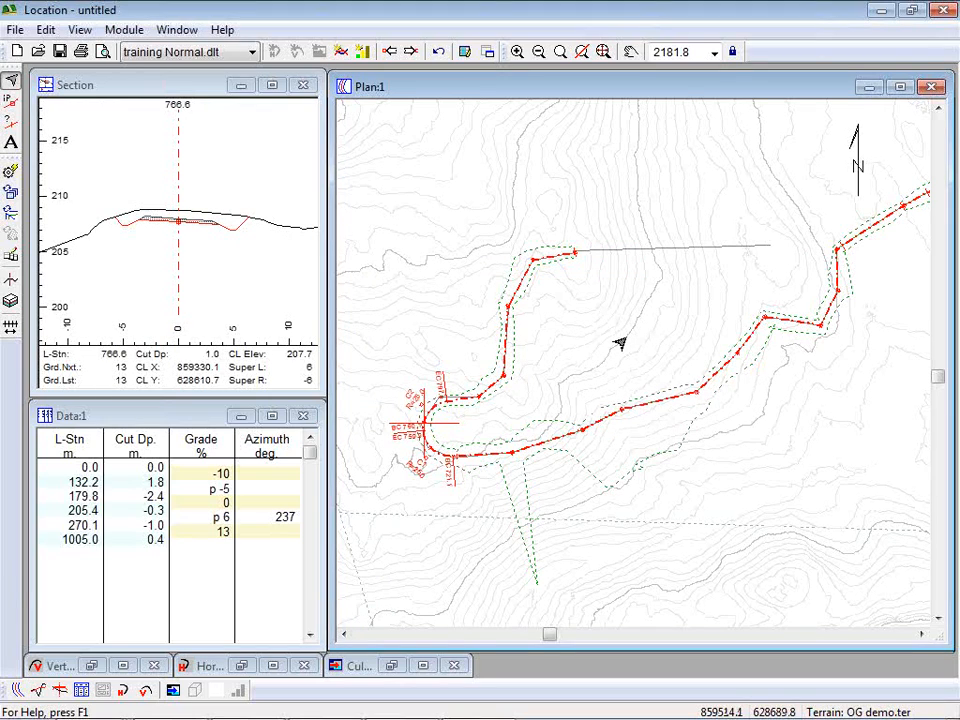
click(760, 321)
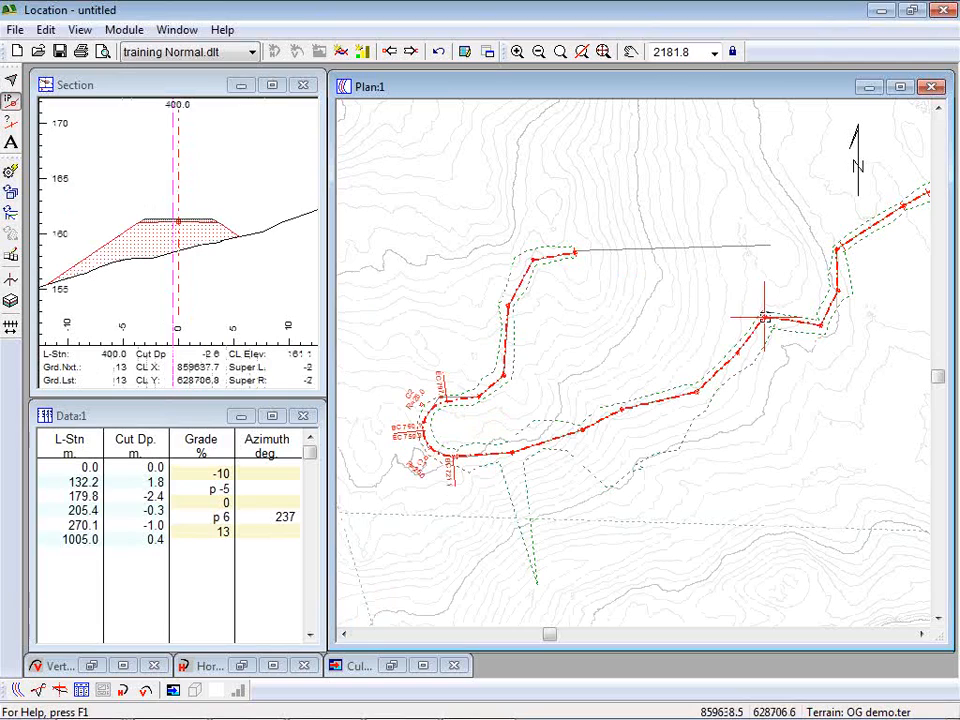
mouse_move(676, 230)
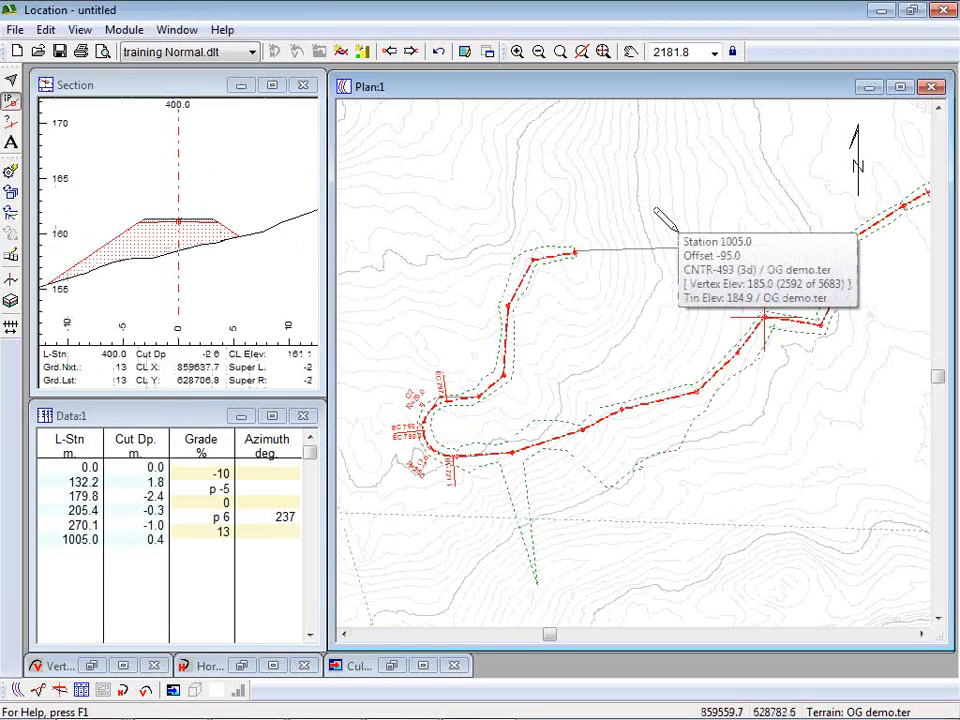
View the switchback's cross section at station 759.9, and add vertical IPs to the profile at about stations 727 and 809.
click(421, 433)
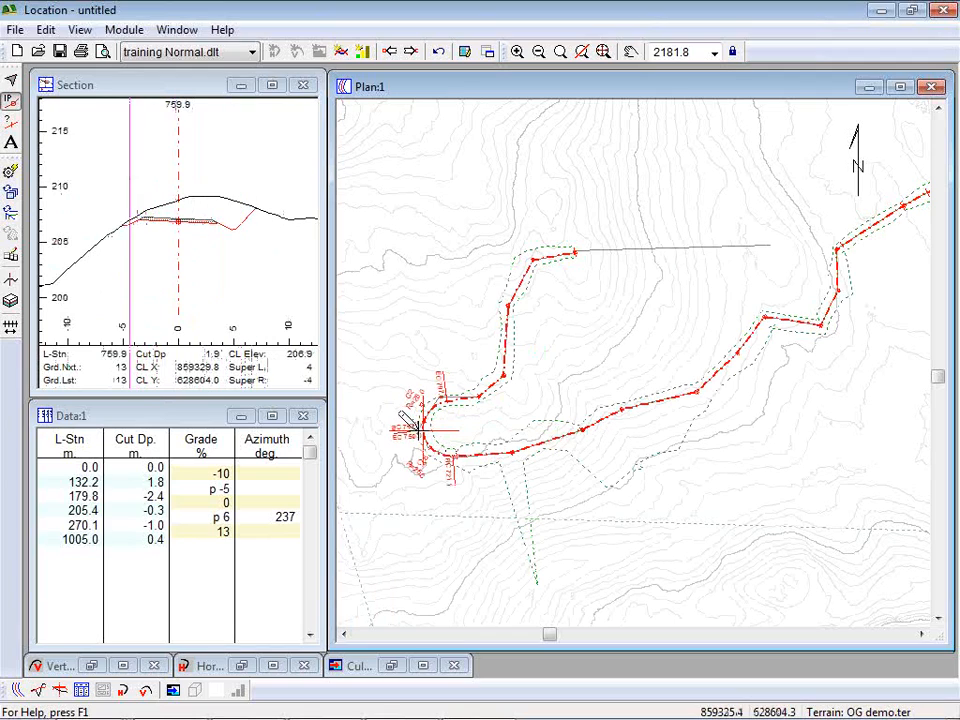
mouse_move(418, 427)
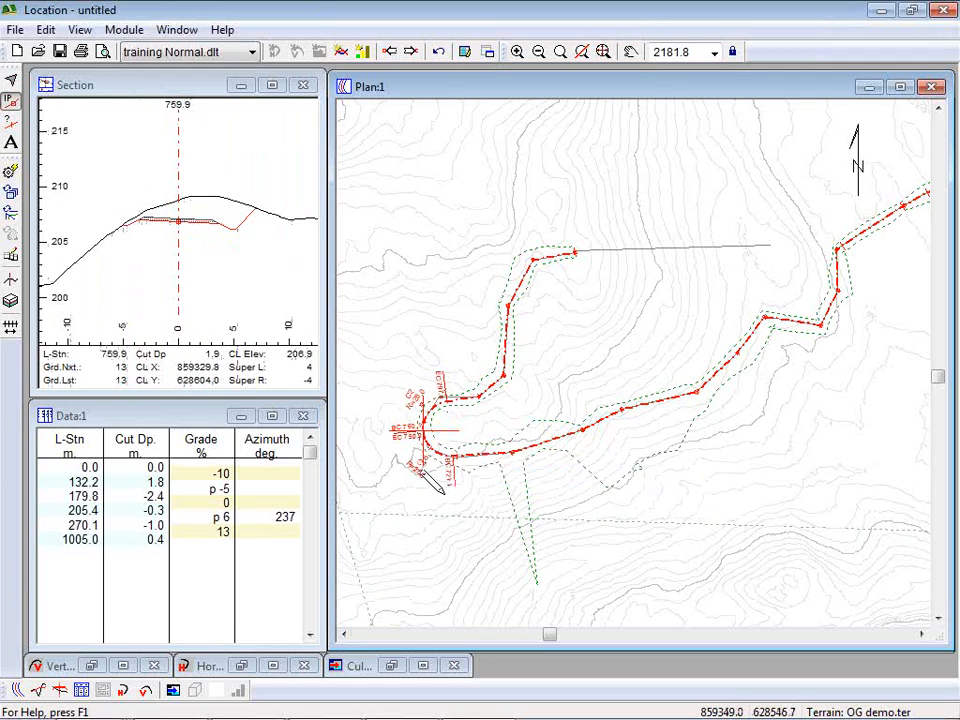
click(37, 690)
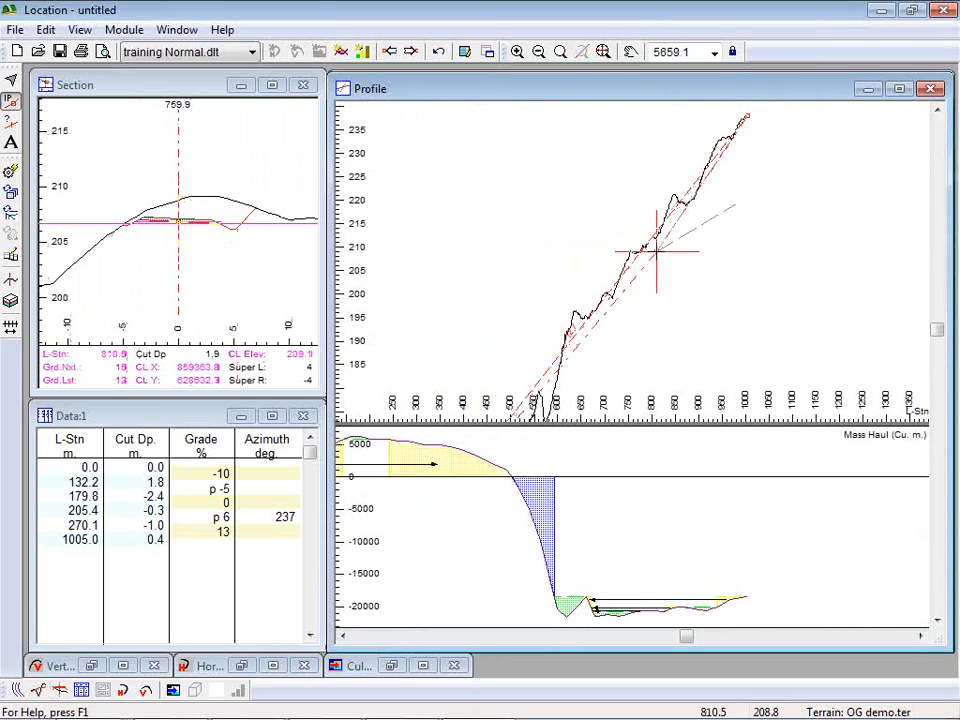
click(651, 255)
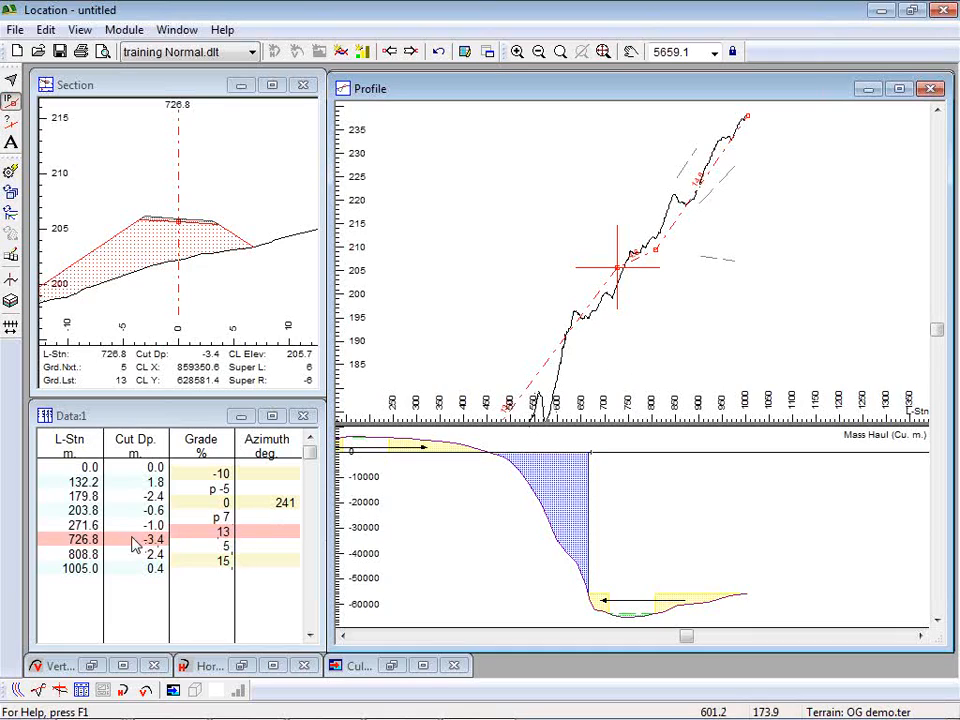
Apply parabolic vertical curves with K locked at 5 to the IPs at stations 726.8 and 808.8, and minimize the curve window.
click(146, 690)
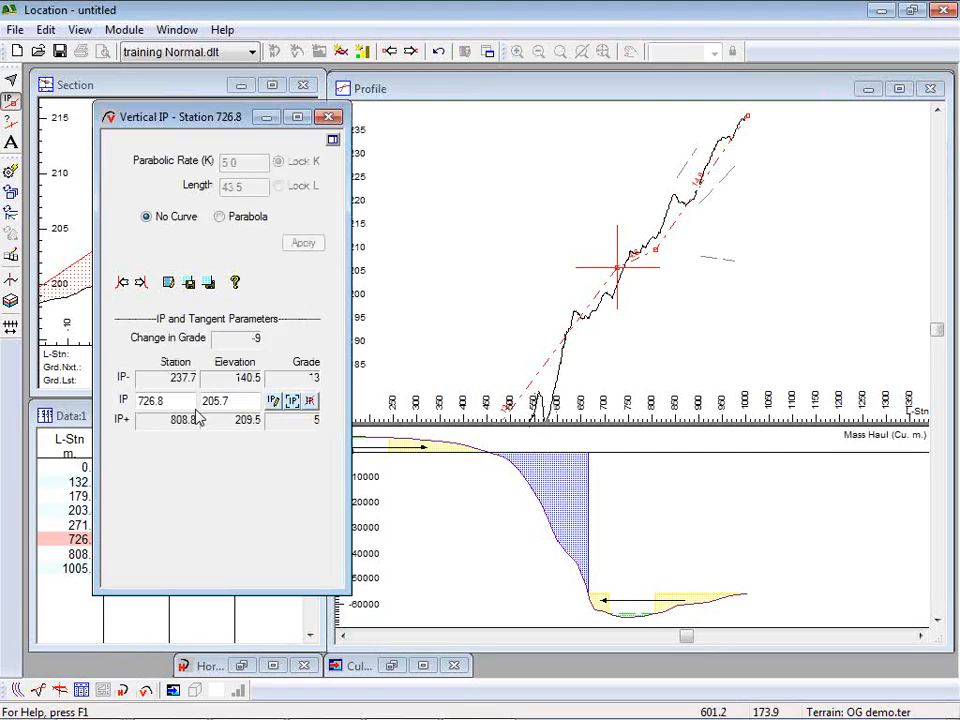
click(220, 217)
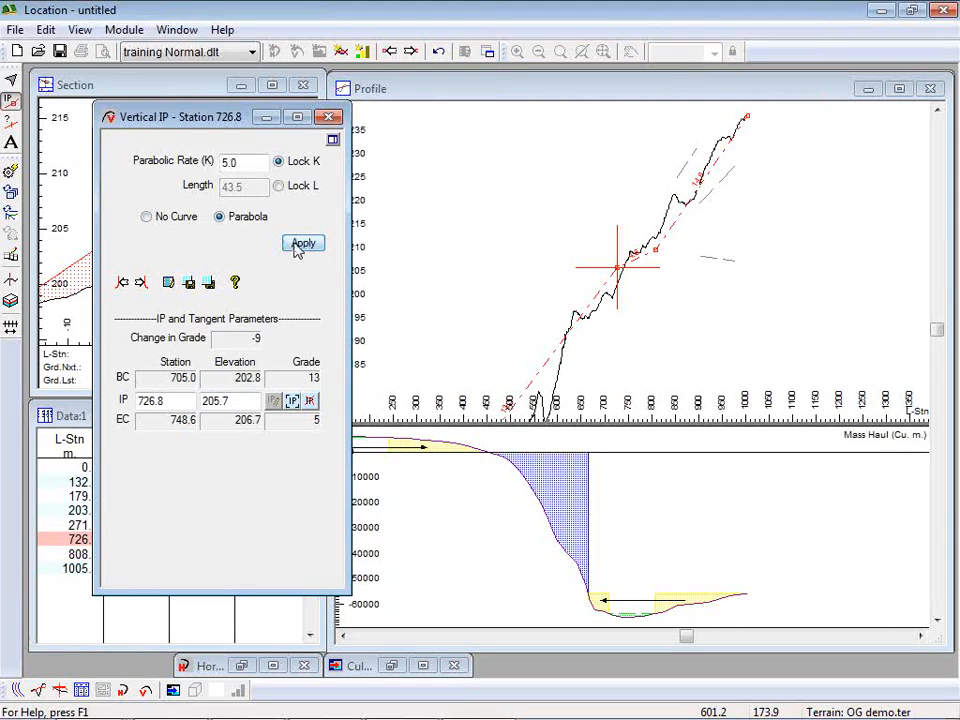
click(302, 244)
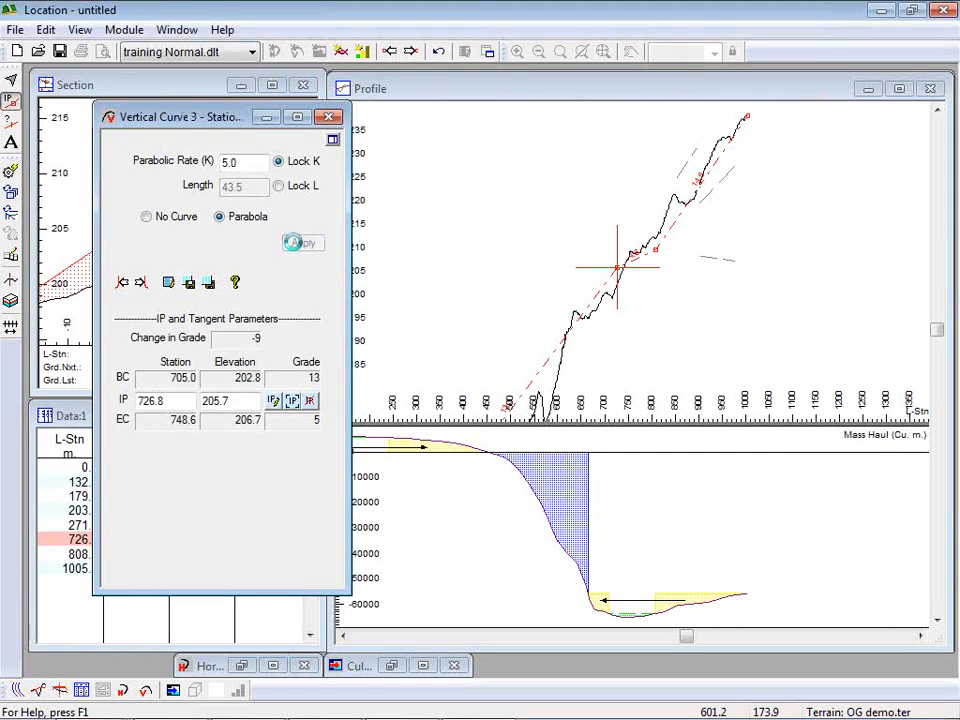
click(141, 282)
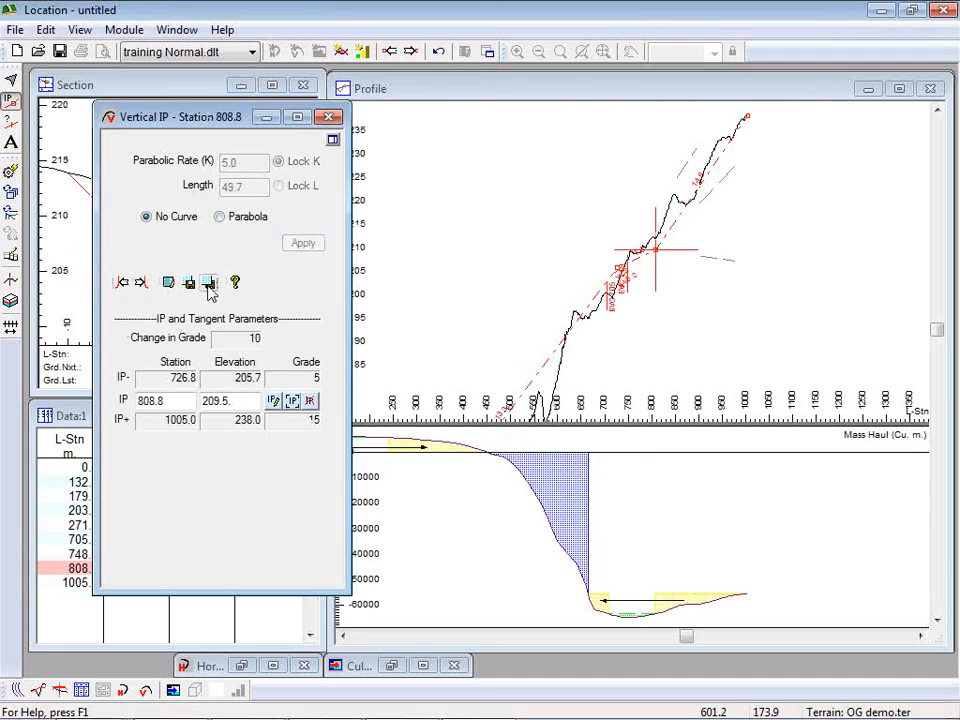
click(220, 217)
click(302, 244)
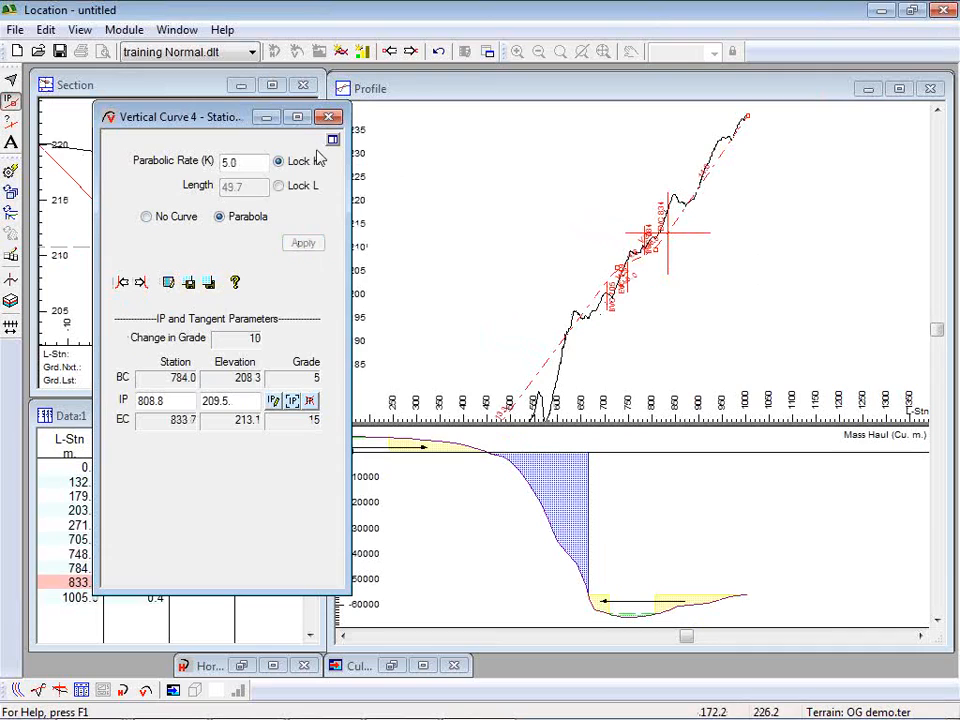
click(267, 120)
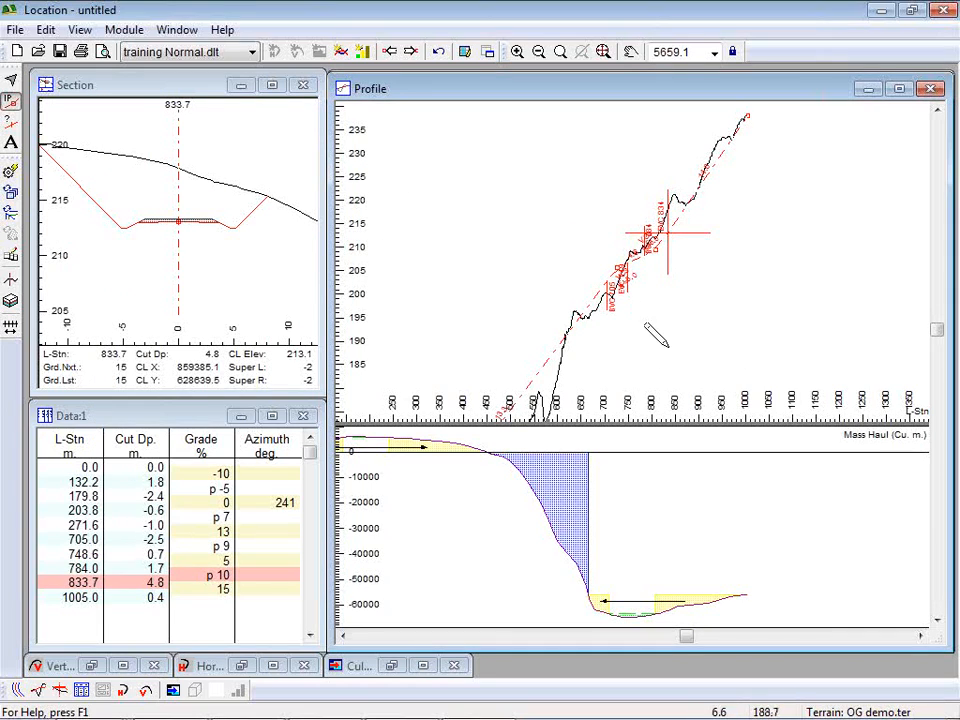
Examine the long 13.3% grade in the profile and check the matching plan location with the cross section at station 640.
middle_drag(490, 266, 528, 205)
scroll(583, 216, down, 2)
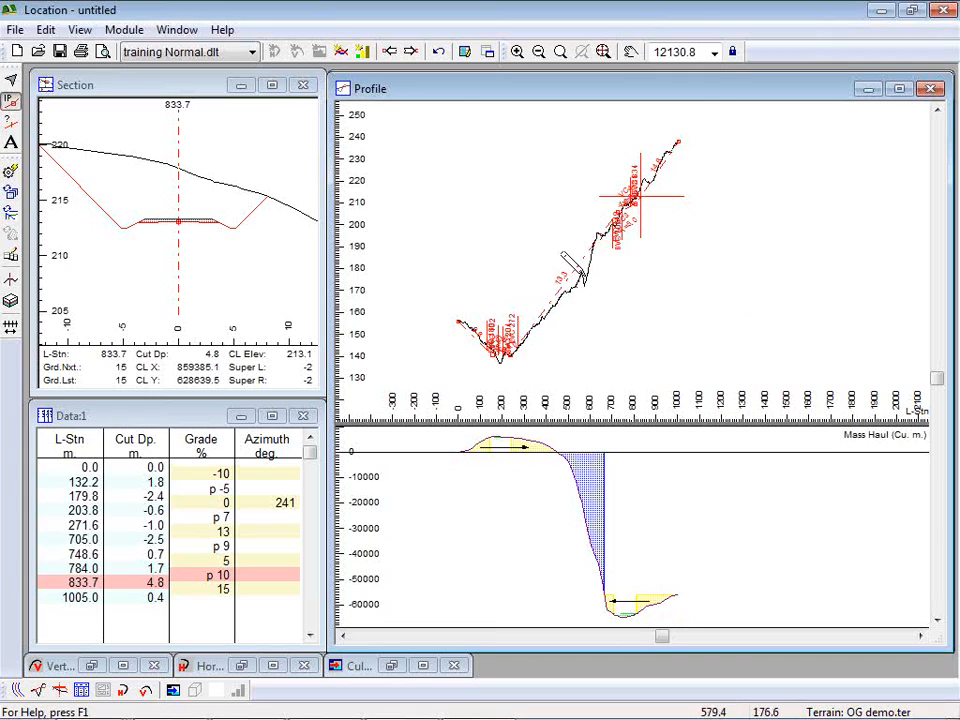
drag(591, 268, 586, 236)
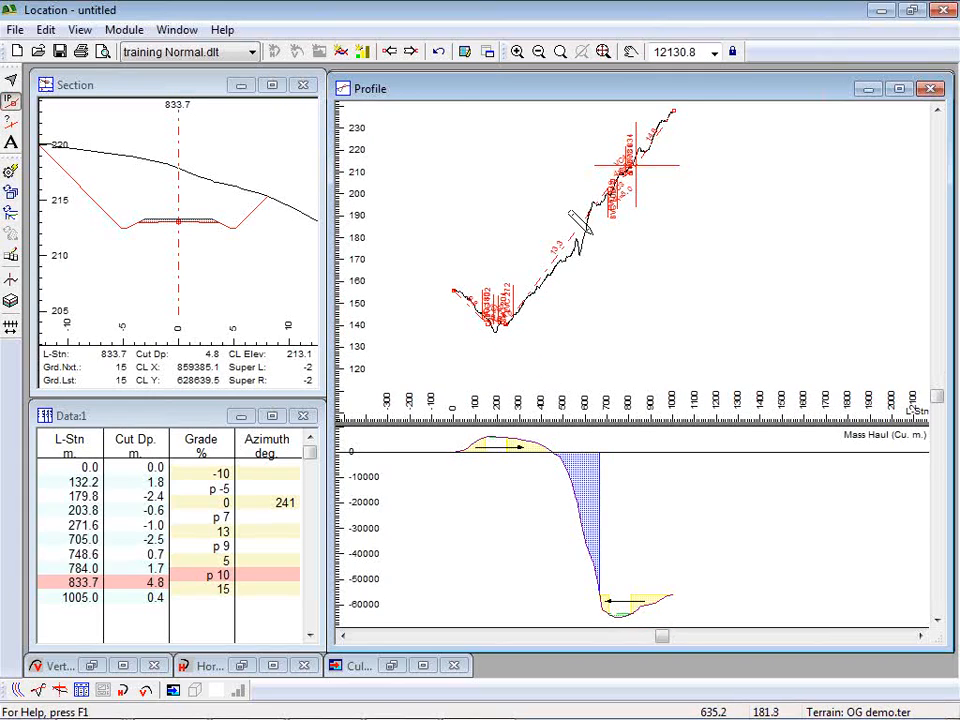
scroll(565, 222, up, 3)
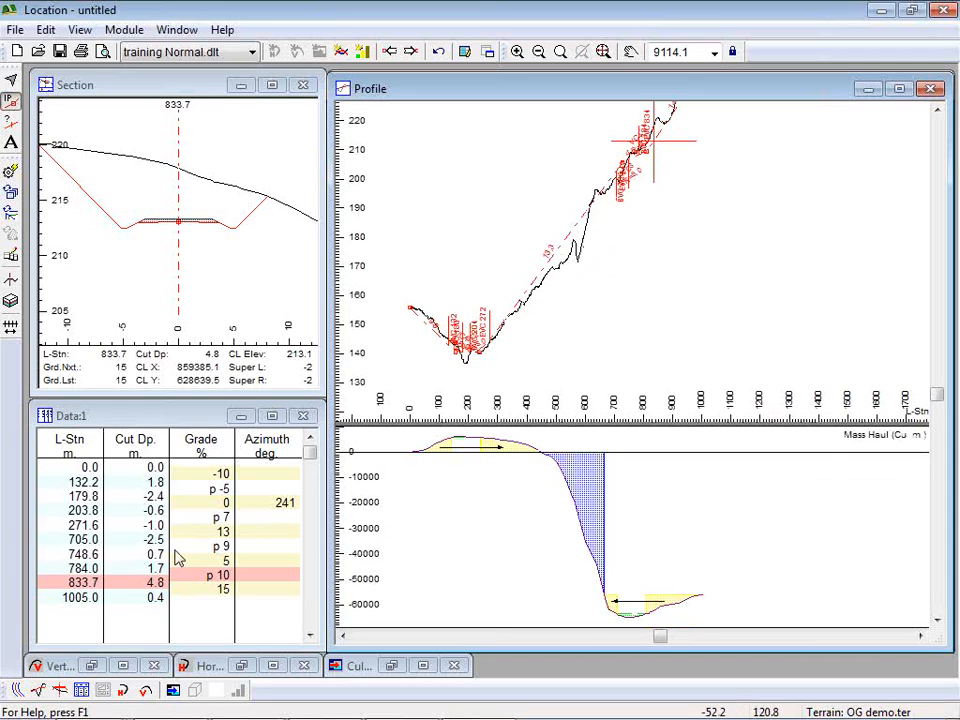
click(40, 690)
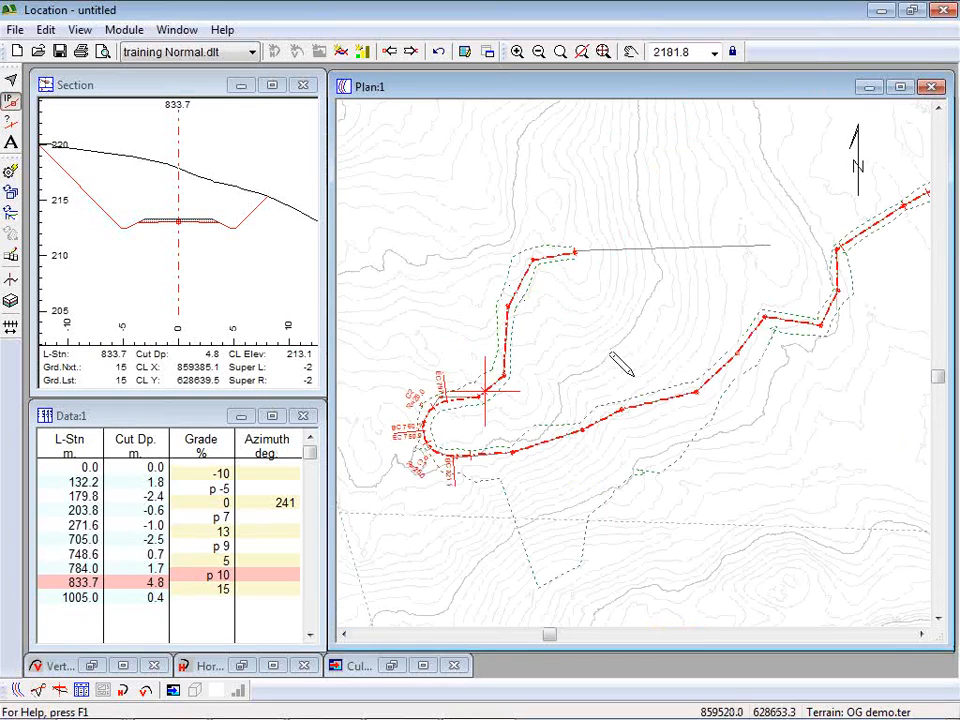
scroll(614, 400, up, 1)
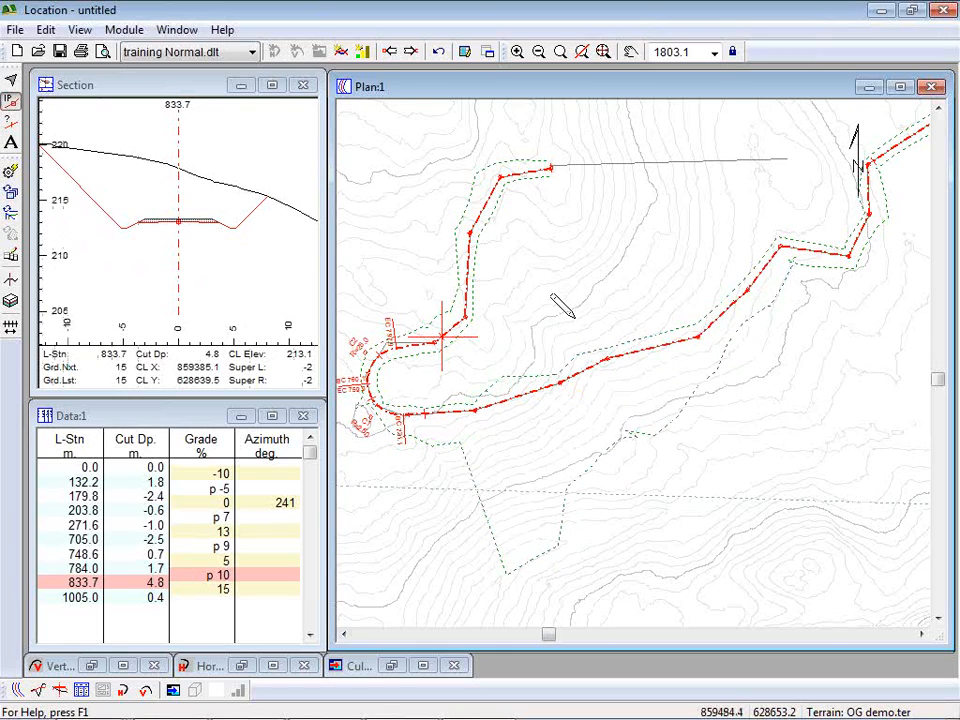
click(507, 395)
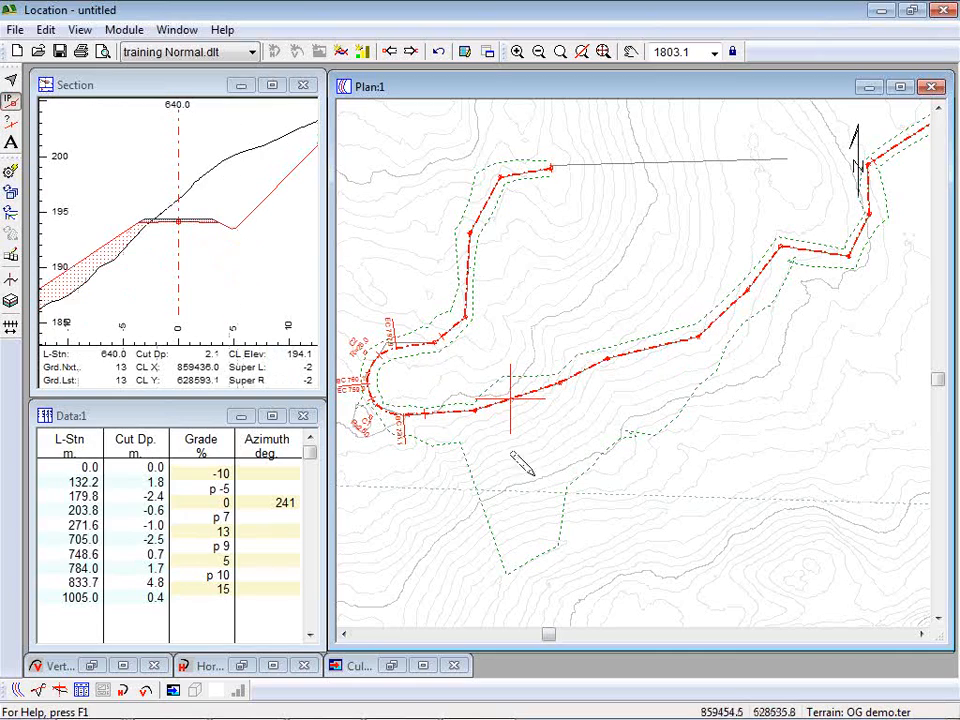
click(36, 692)
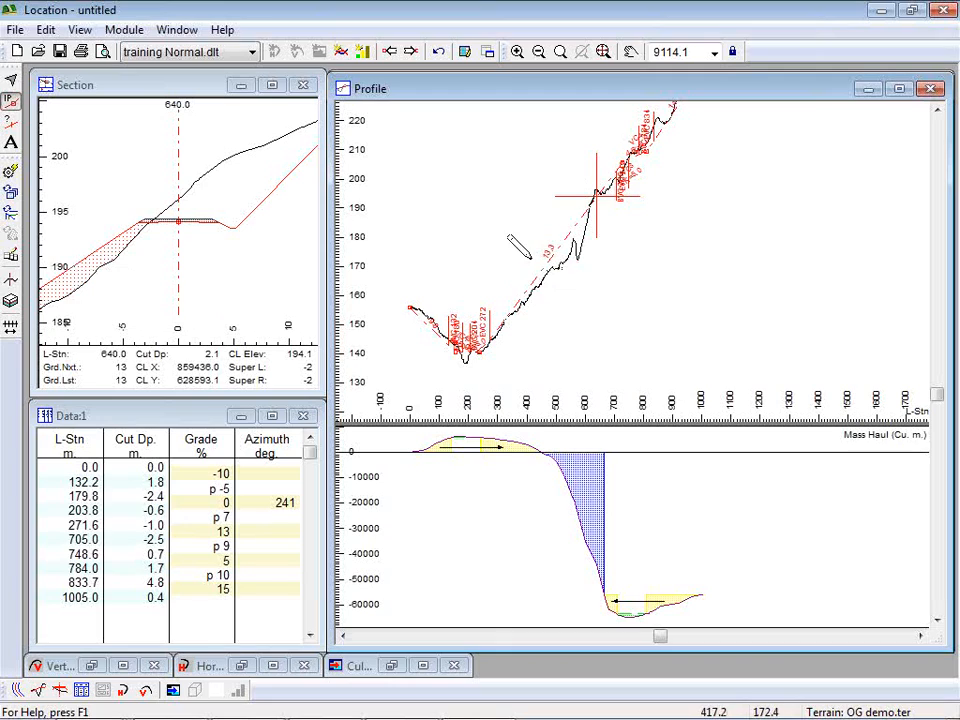
scroll(548, 262, up, 3)
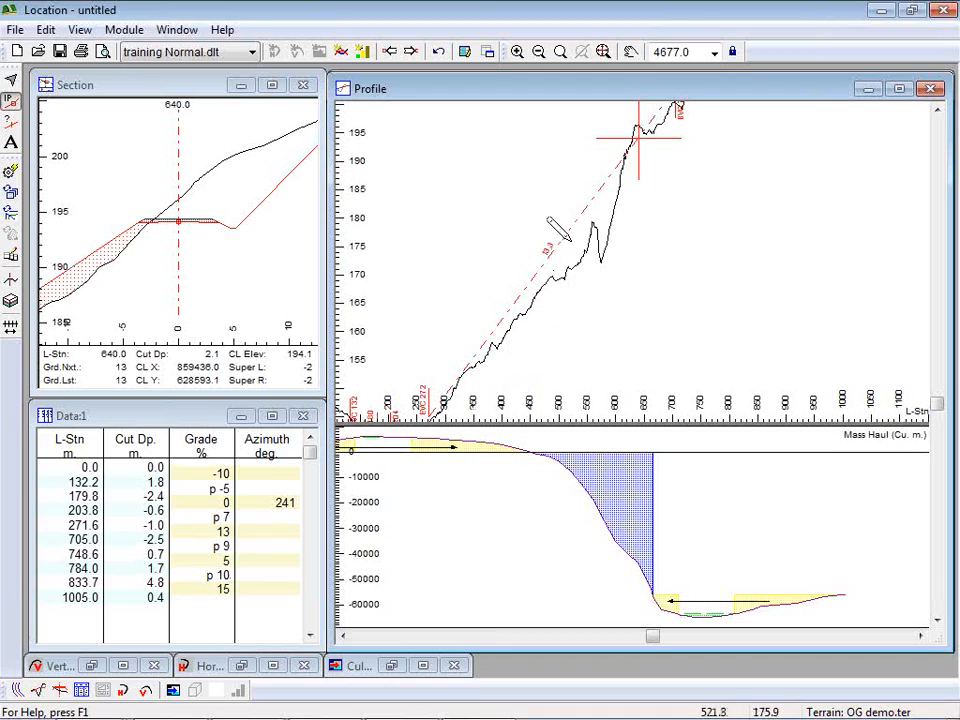
scroll(623, 224, down, 1)
scroll(624, 223, down, 6)
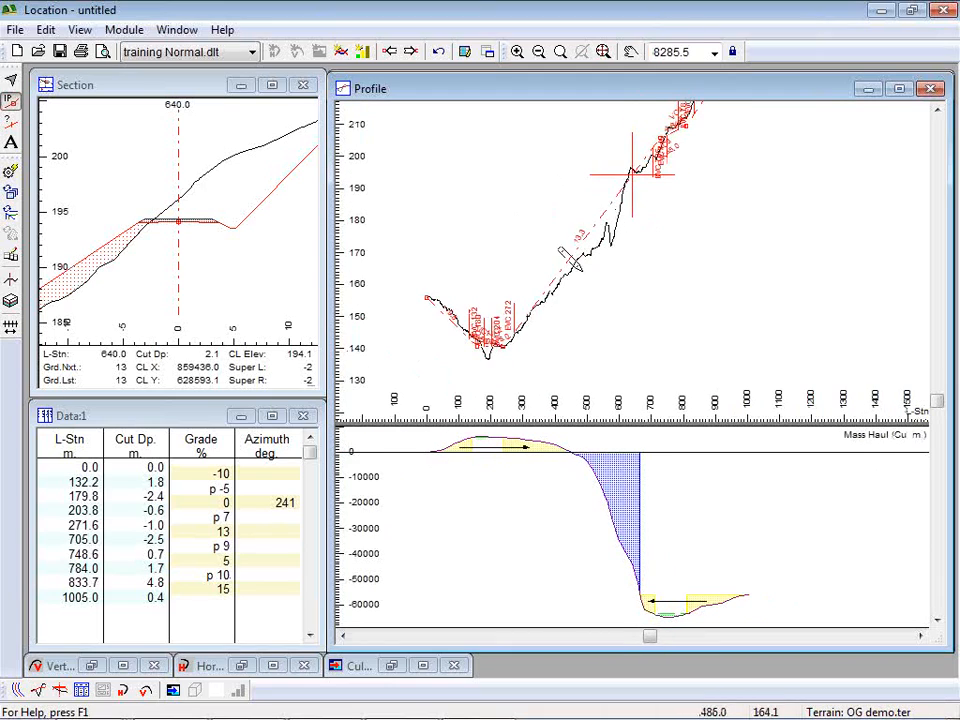
mouse_move(753, 240)
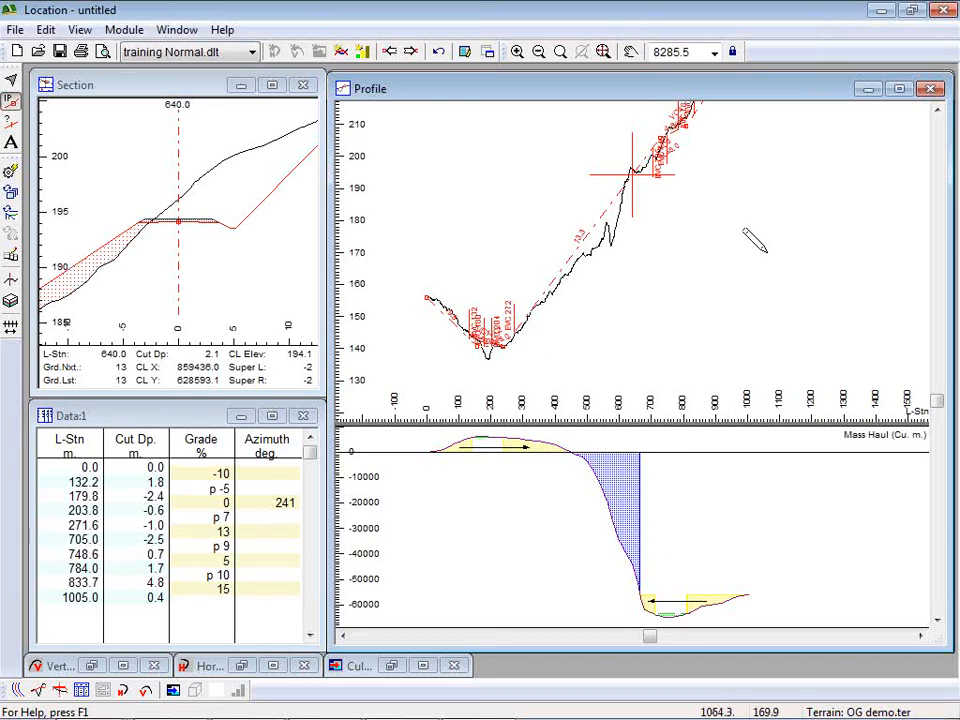
In the plan, reposition the horizontal IPs approaching the switchback to about stations 695 and 667.
click(18, 692)
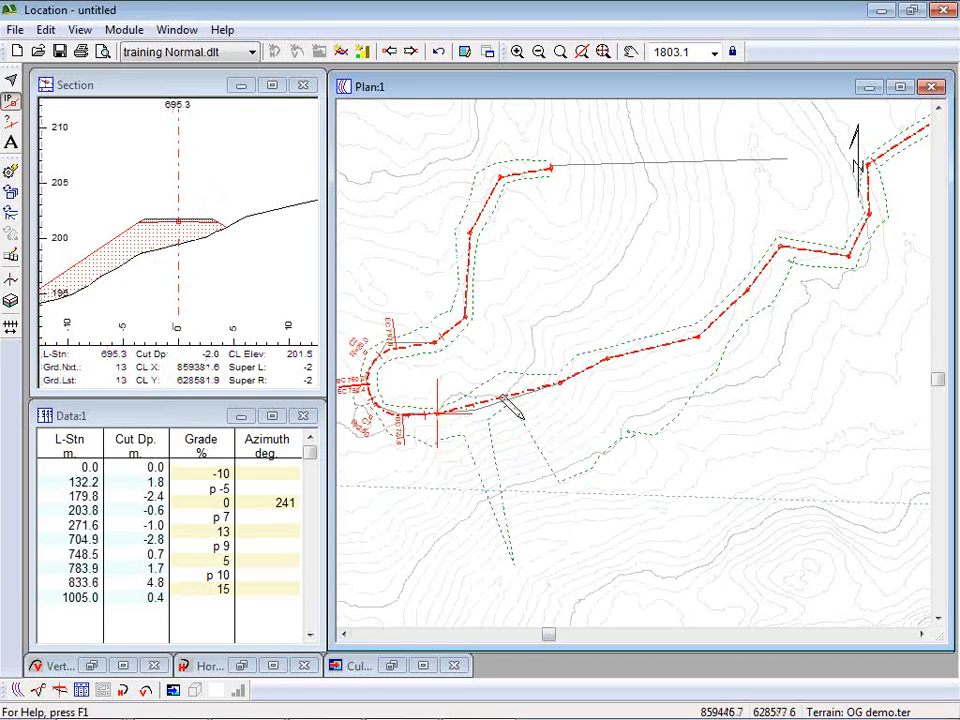
mouse_move(148, 243)
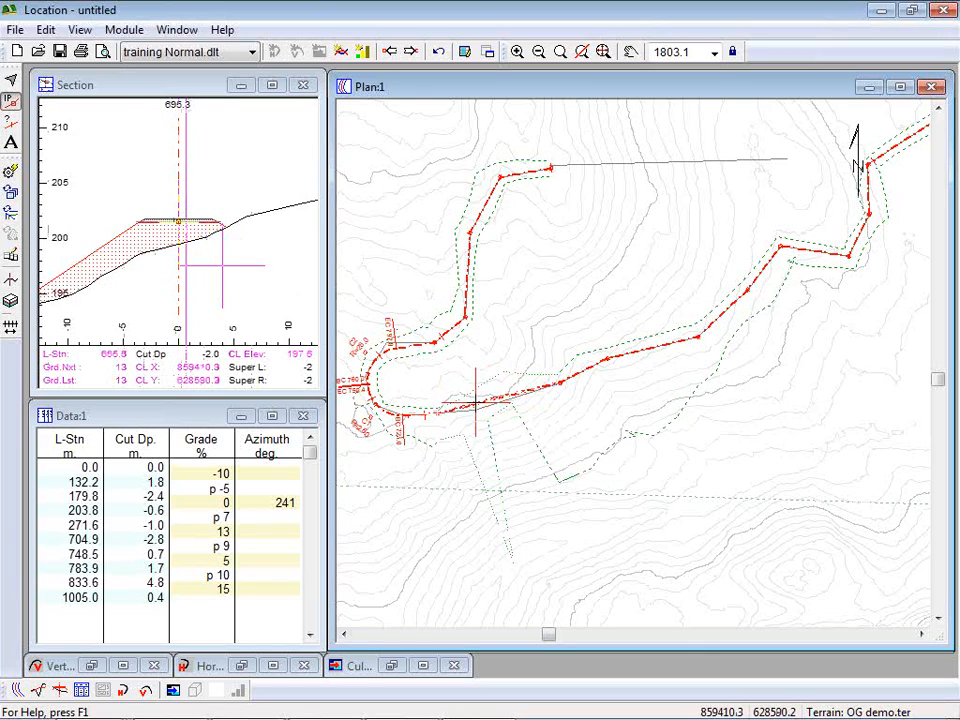
click(462, 397)
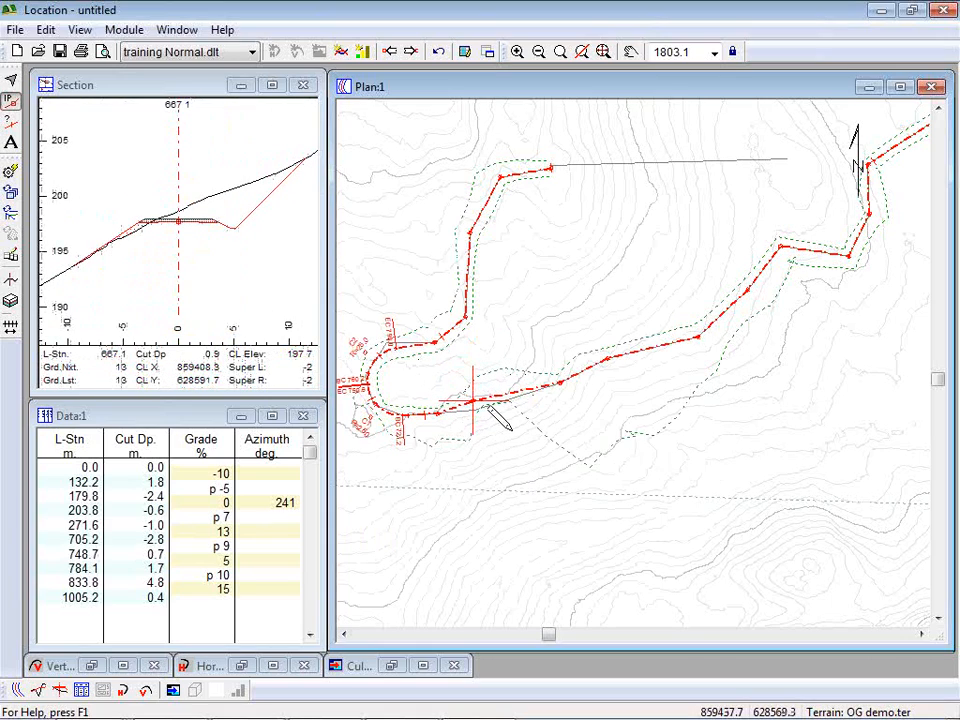
mouse_move(590, 490)
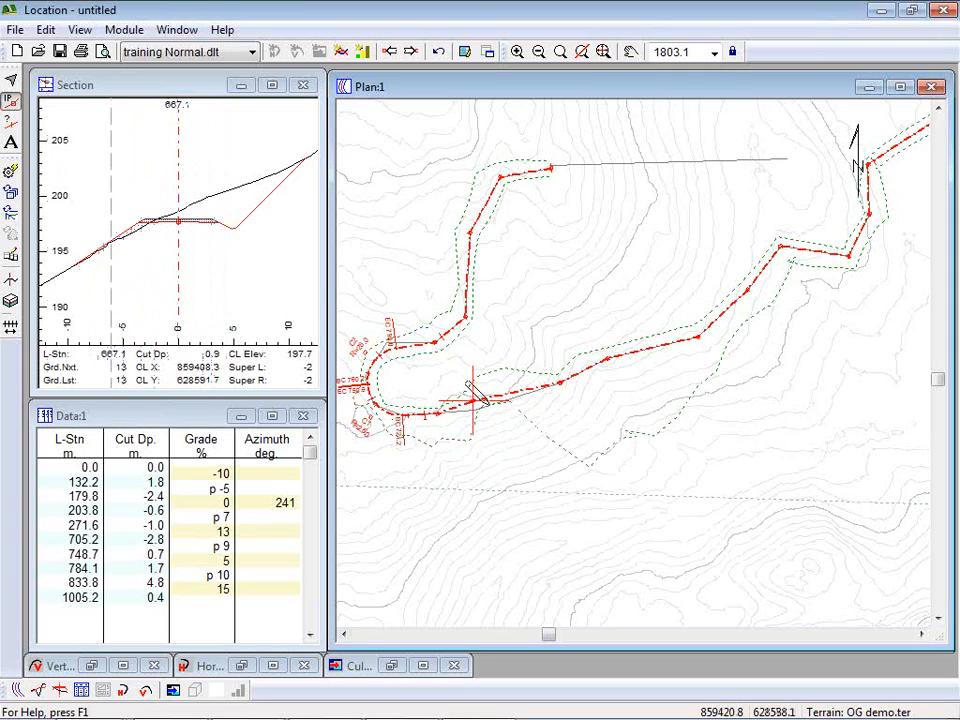
mouse_move(478, 352)
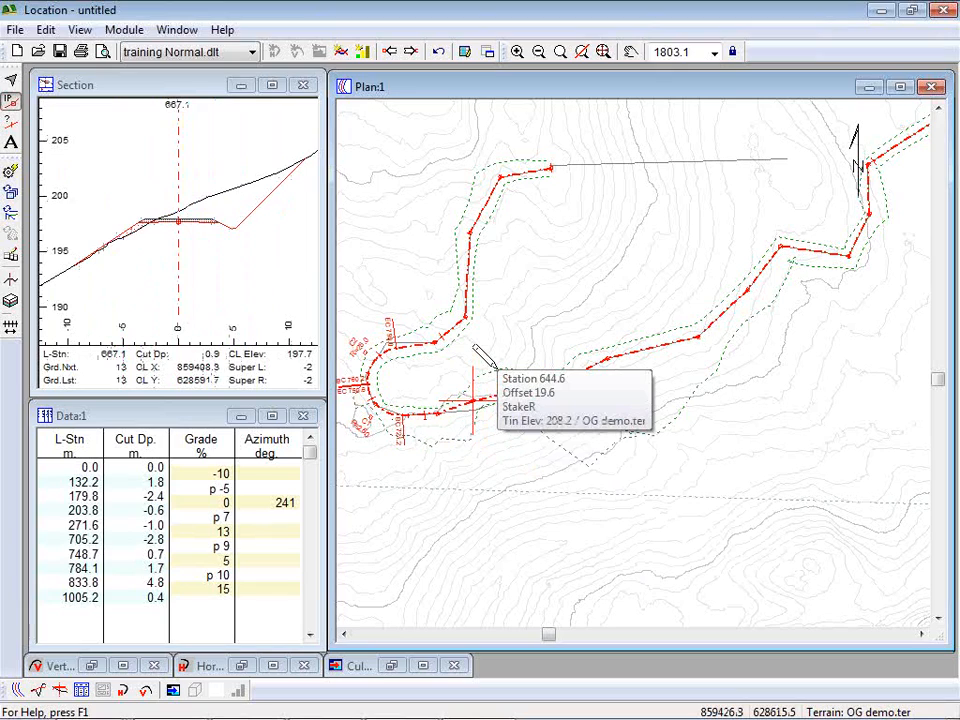
Move the adjacent horizontal IP near station 600 uphill to about station 606.
right_click(208, 203)
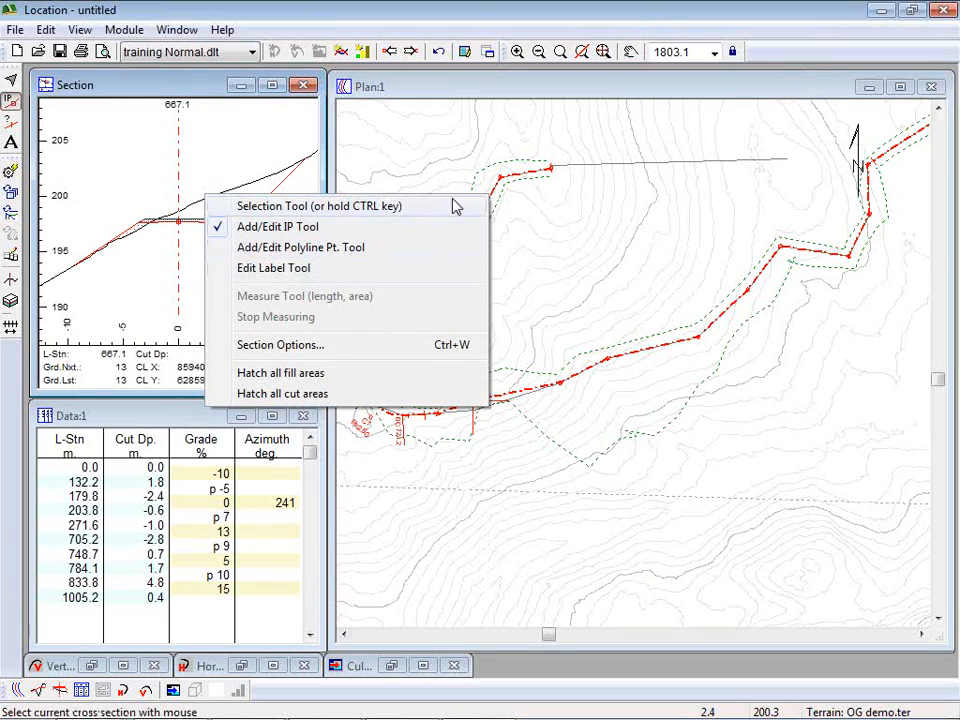
click(542, 90)
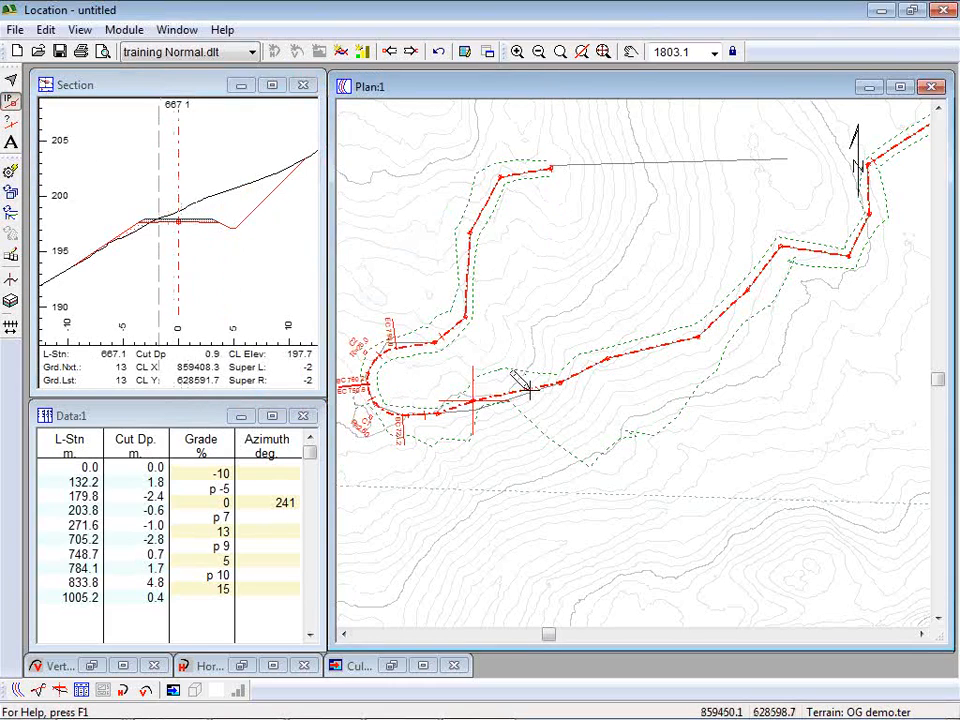
click(558, 377)
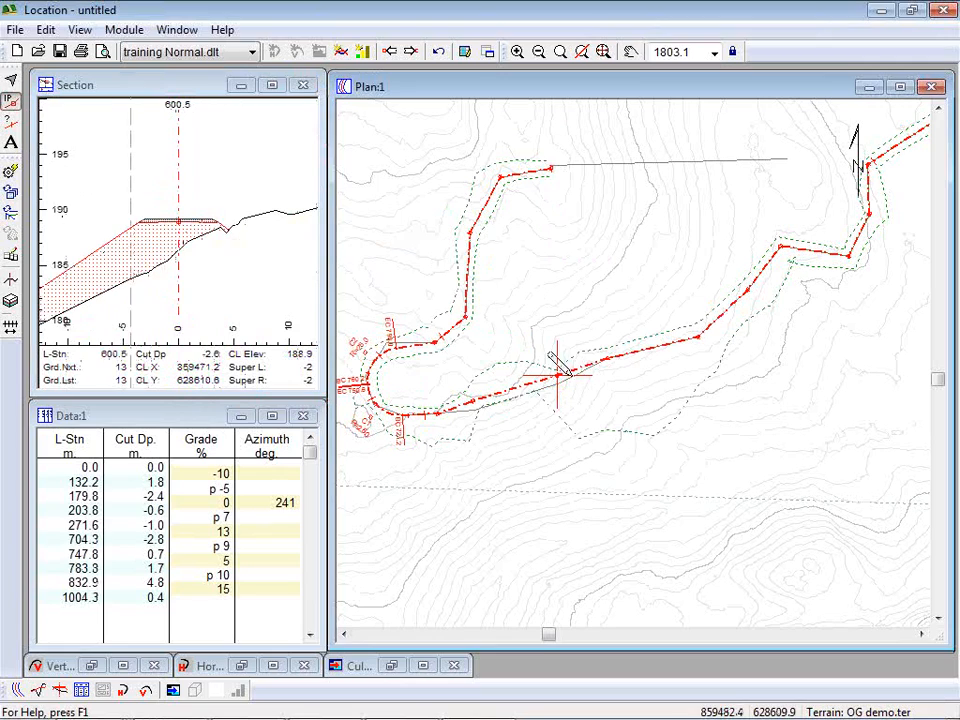
click(547, 365)
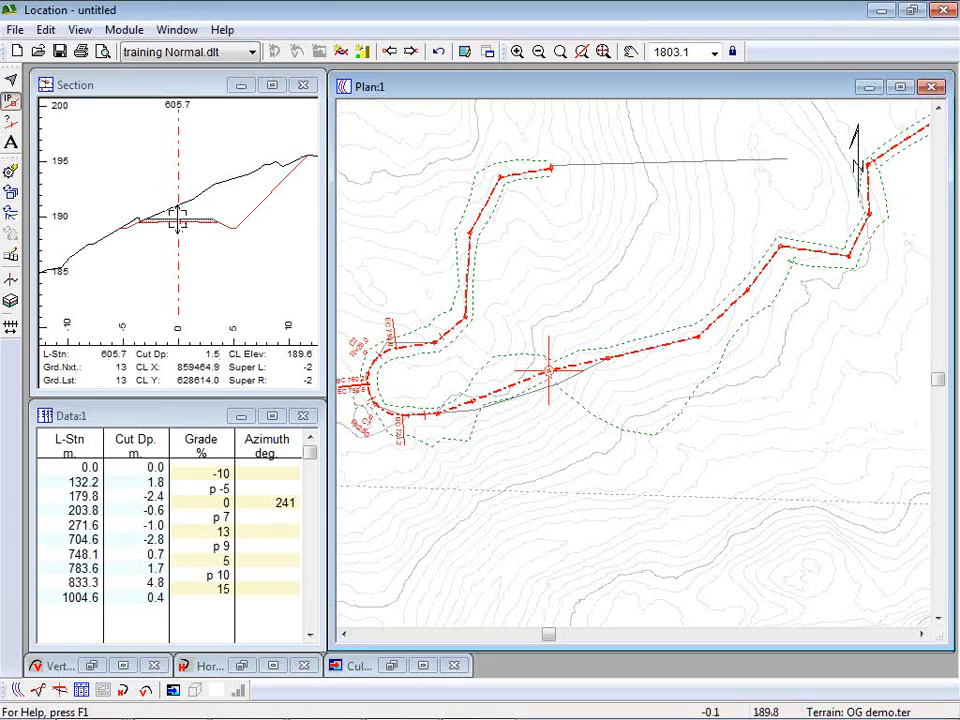
Set the section options to Horz Alignment on and Vert Alignment off, and shift the IP at station 605.7 slightly in the section.
right_click(217, 268)
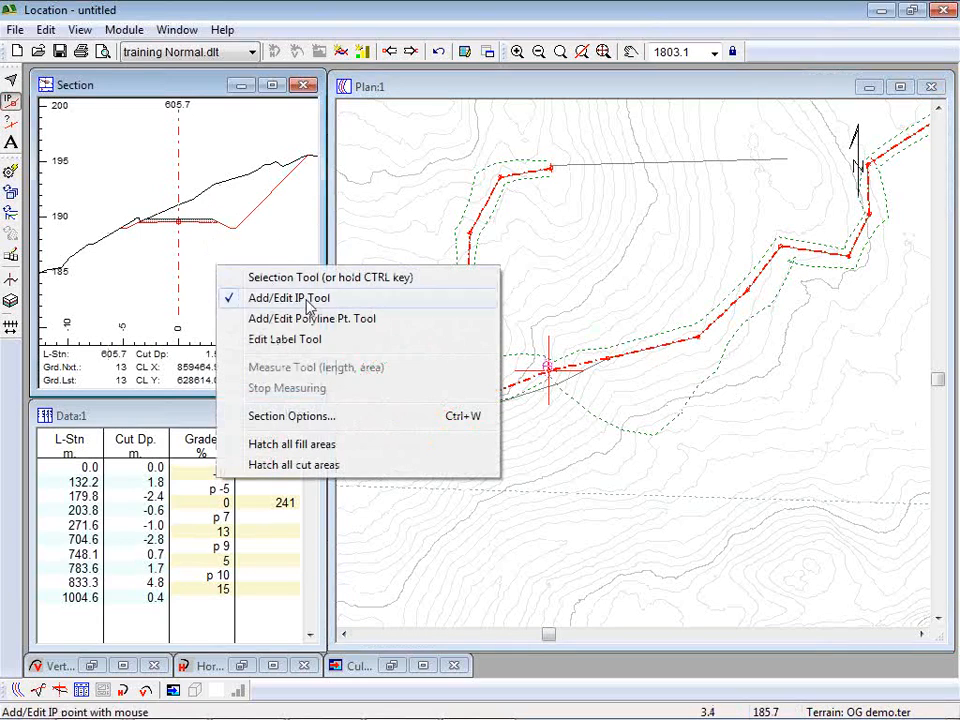
click(330, 416)
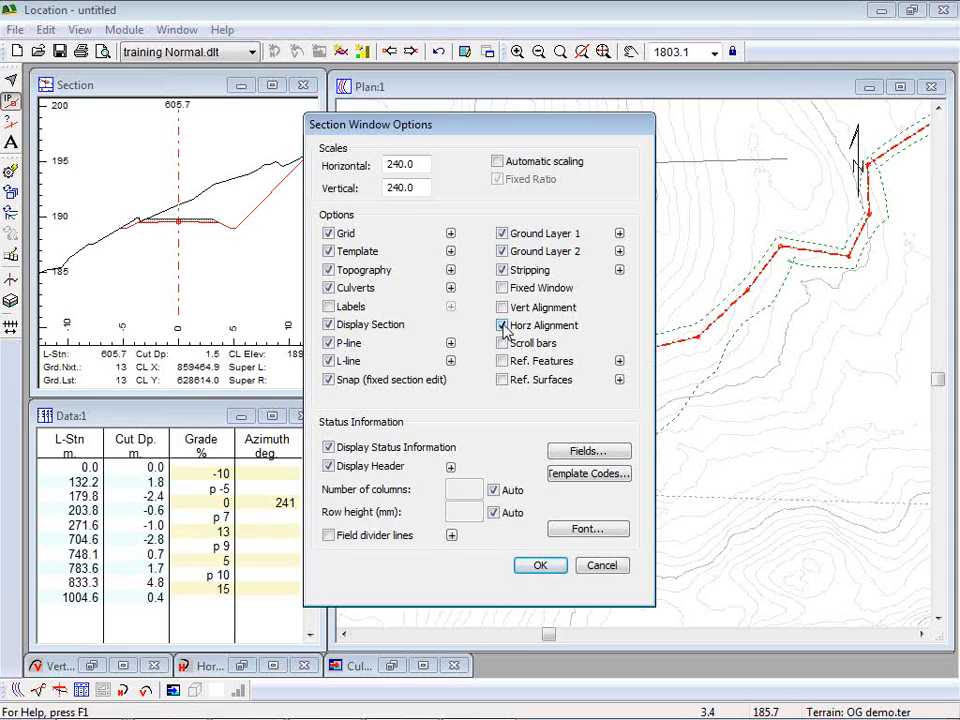
click(548, 565)
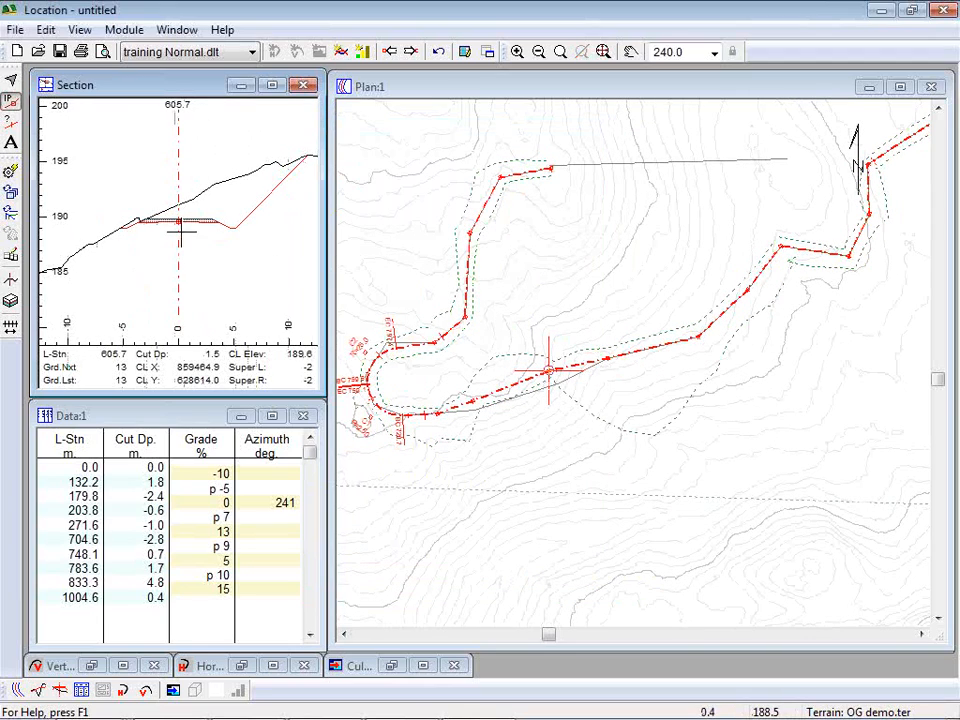
mouse_move(177, 221)
mouse_down()
mouse_move(188, 219)
mouse_move(160, 220)
mouse_move(192, 219)
mouse_up()
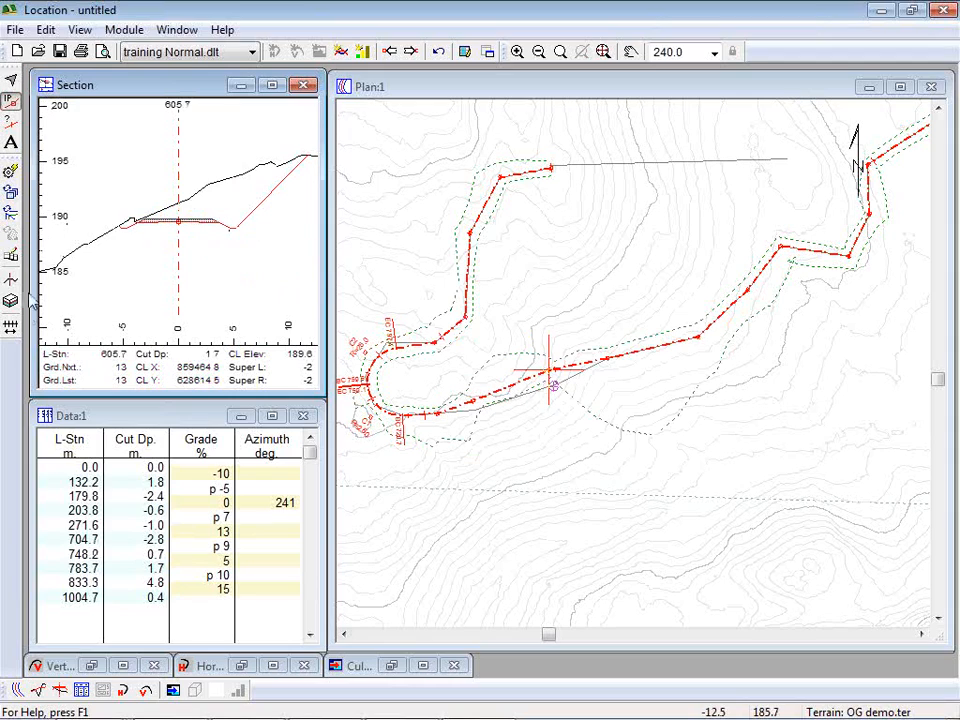
Try SG daylight distances of 3 left and 3 right in the default template's Roadway properties.
click(10, 284)
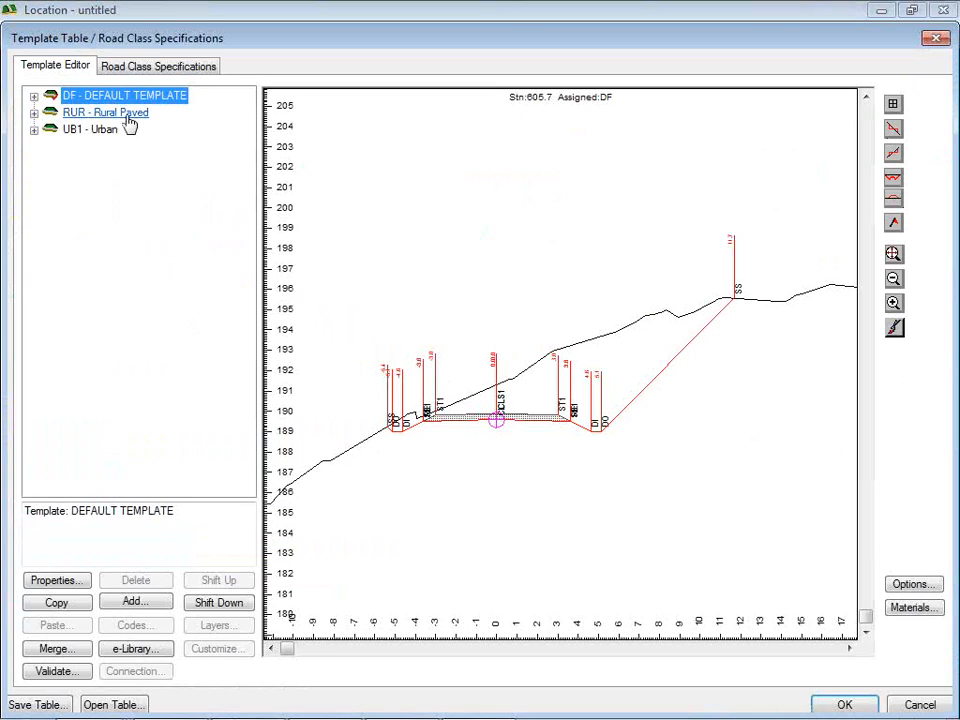
click(33, 96)
double_click(93, 113)
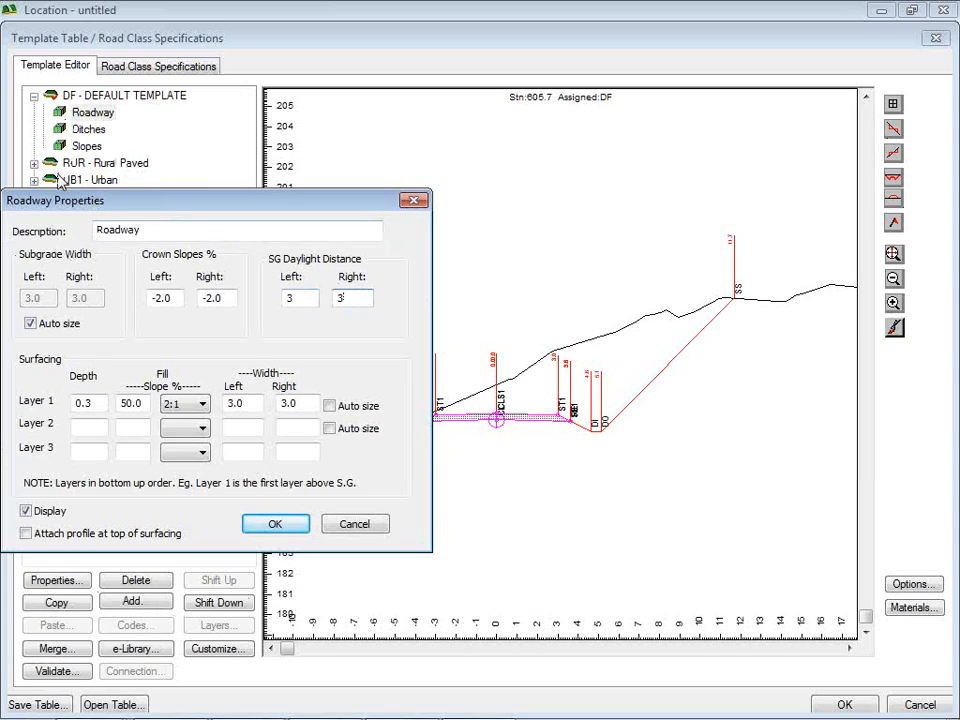
click(279, 526)
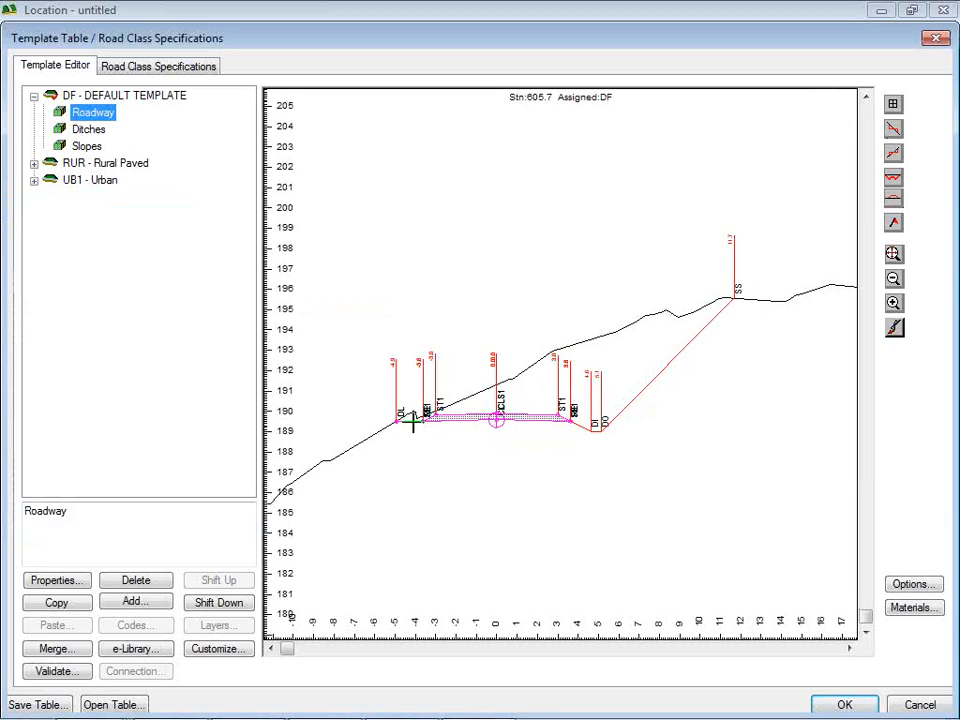
Test how the roadway daylights by shifting the section sideways in the template preview, and discard the template edits.
scroll(418, 422, up, 2)
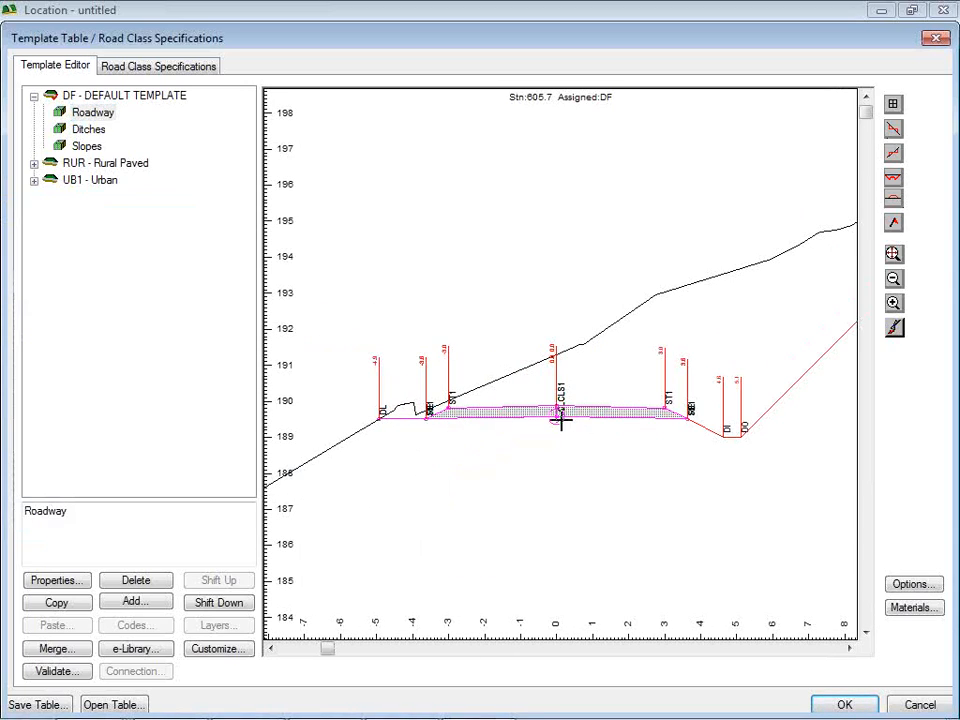
drag(560, 418, 598, 428)
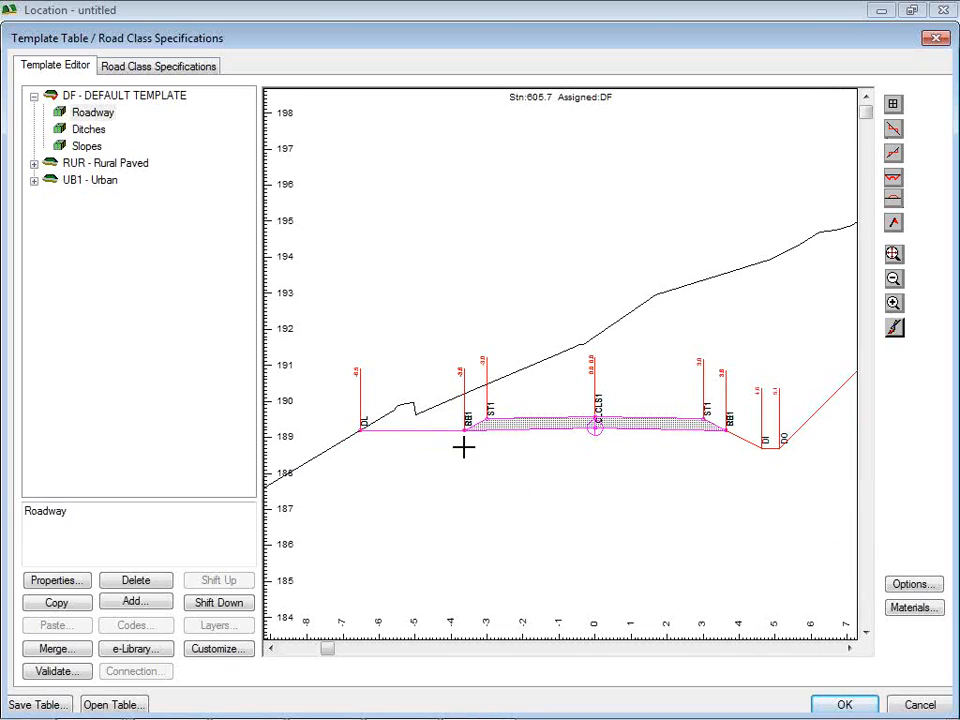
drag(603, 441, 541, 421)
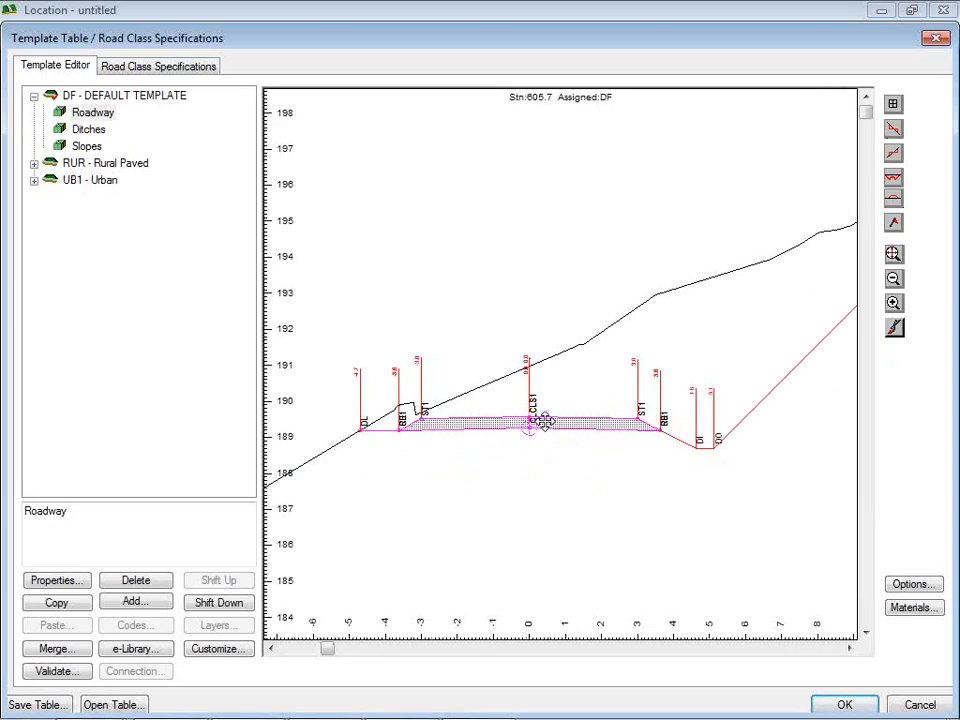
click(920, 705)
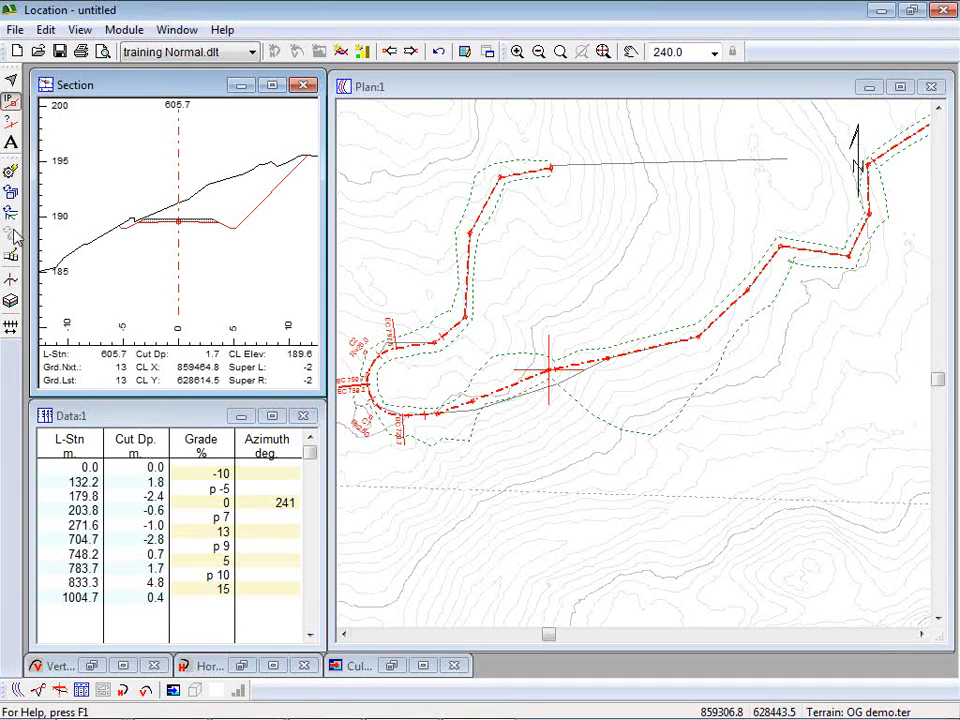
Set the default template's Roadway SG daylight distances to 5 left and 5 right, and recalculate the road alignment.
click(12, 284)
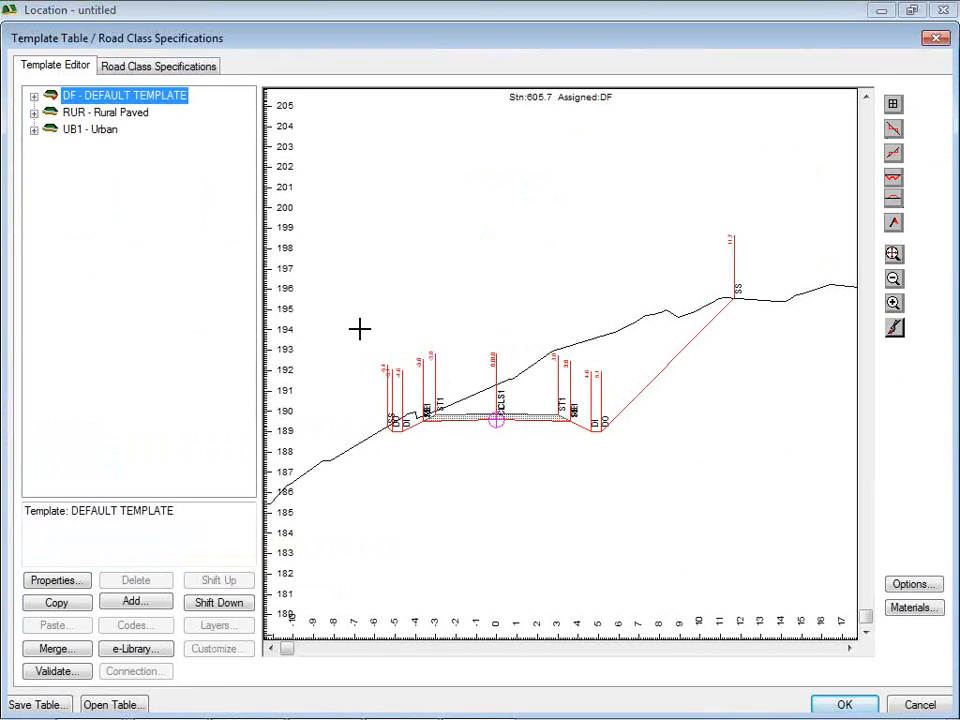
click(33, 96)
click(93, 113)
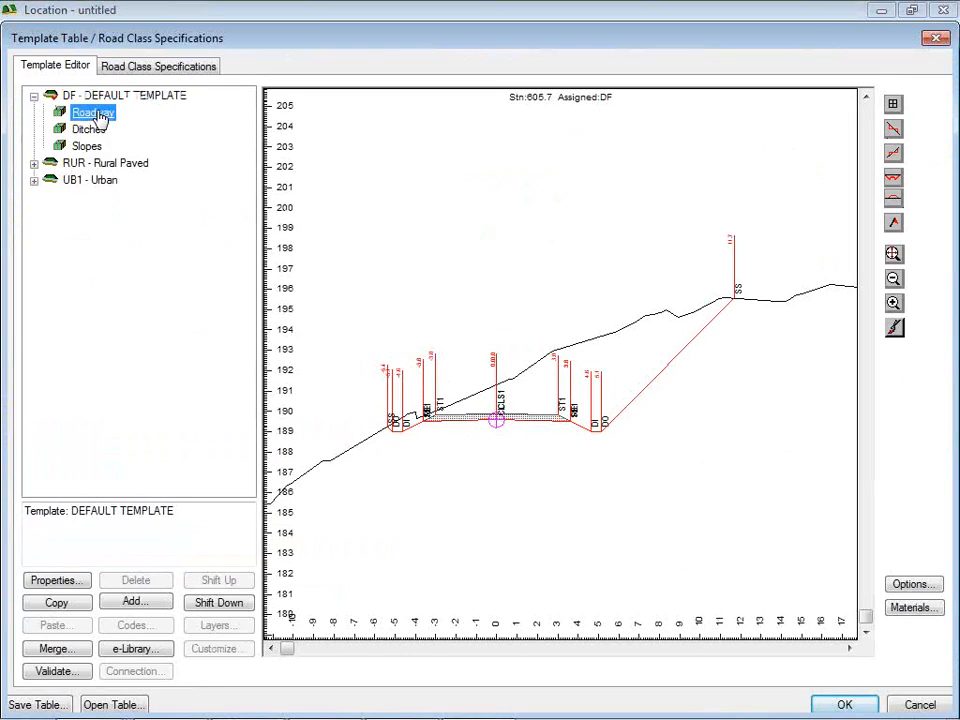
double_click(120, 95)
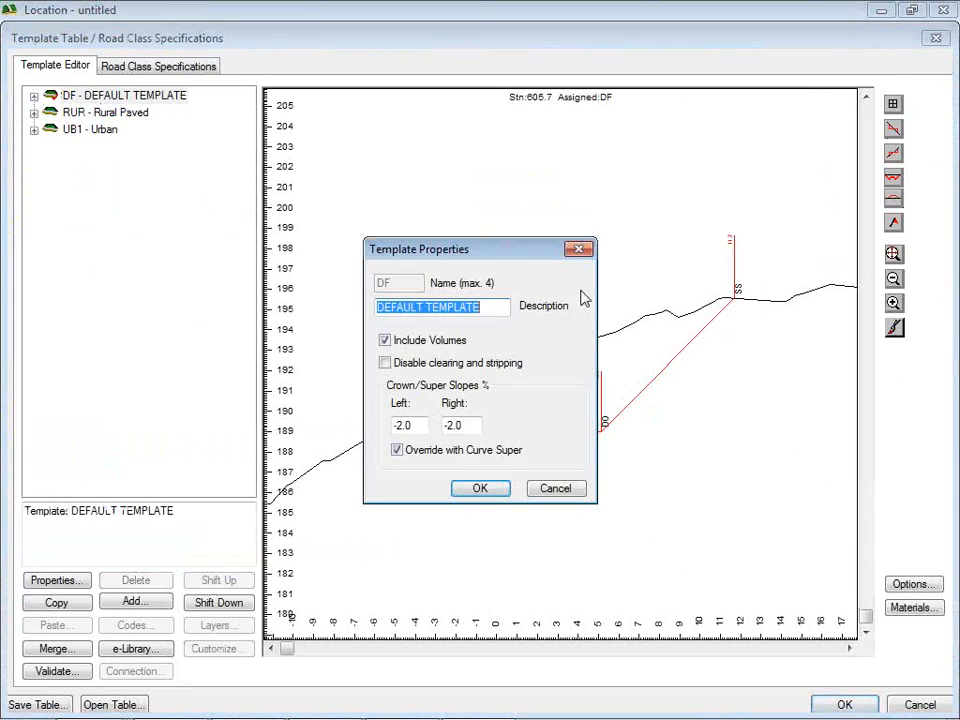
click(555, 488)
click(33, 96)
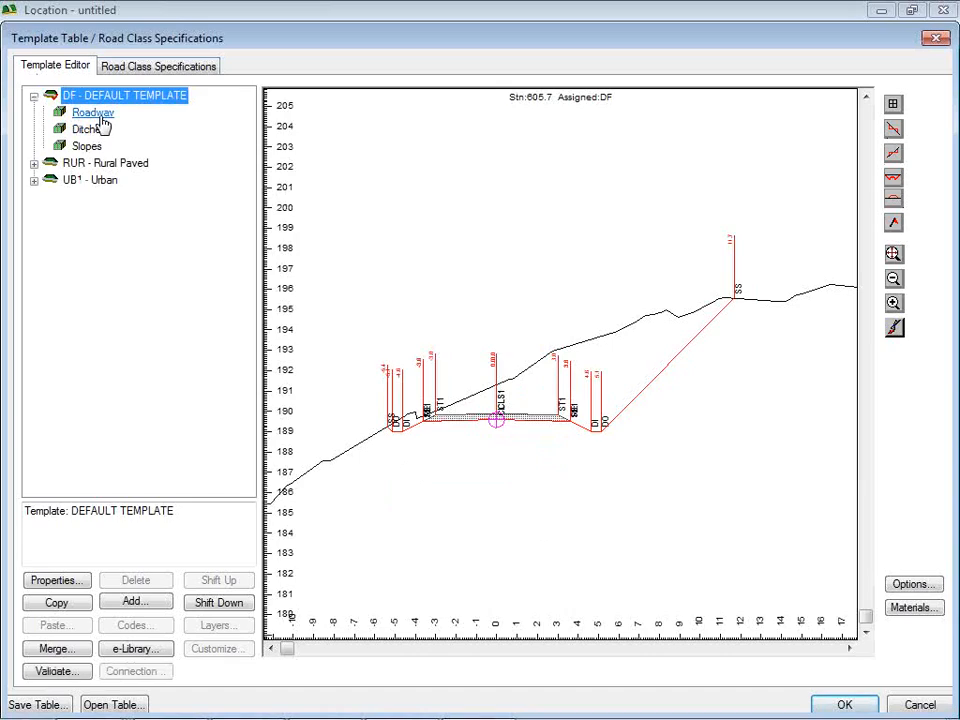
double_click(102, 117)
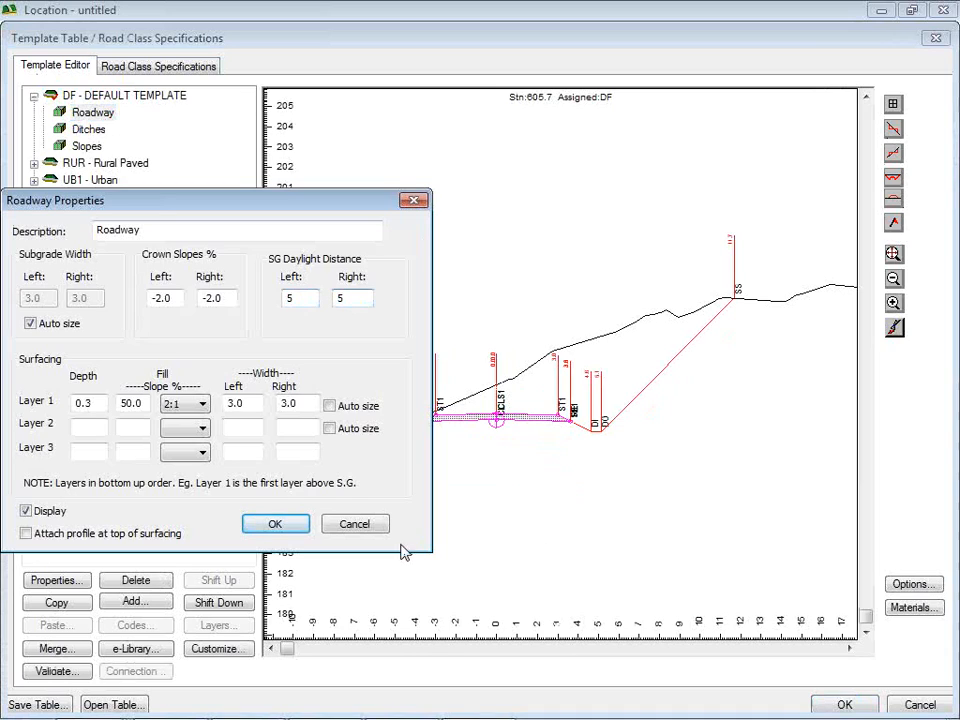
click(272, 525)
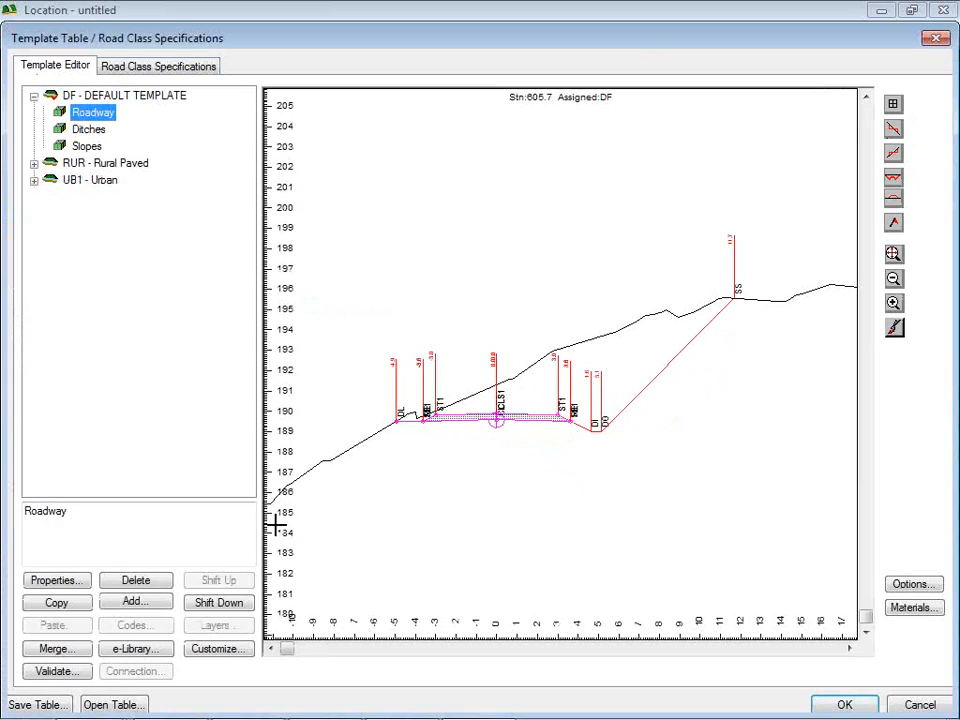
click(846, 703)
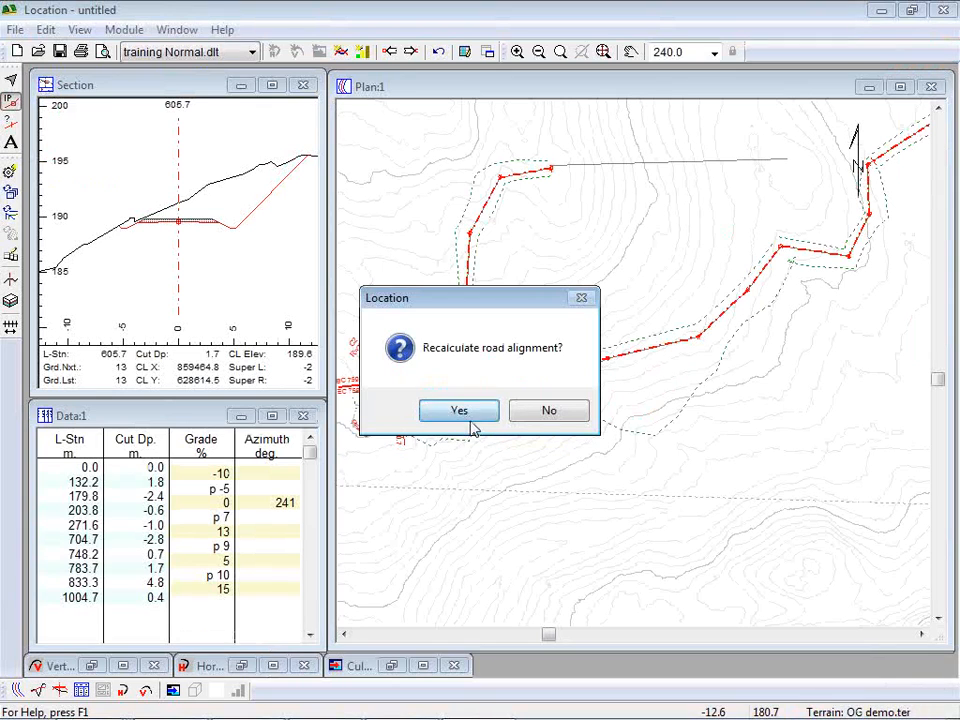
click(466, 413)
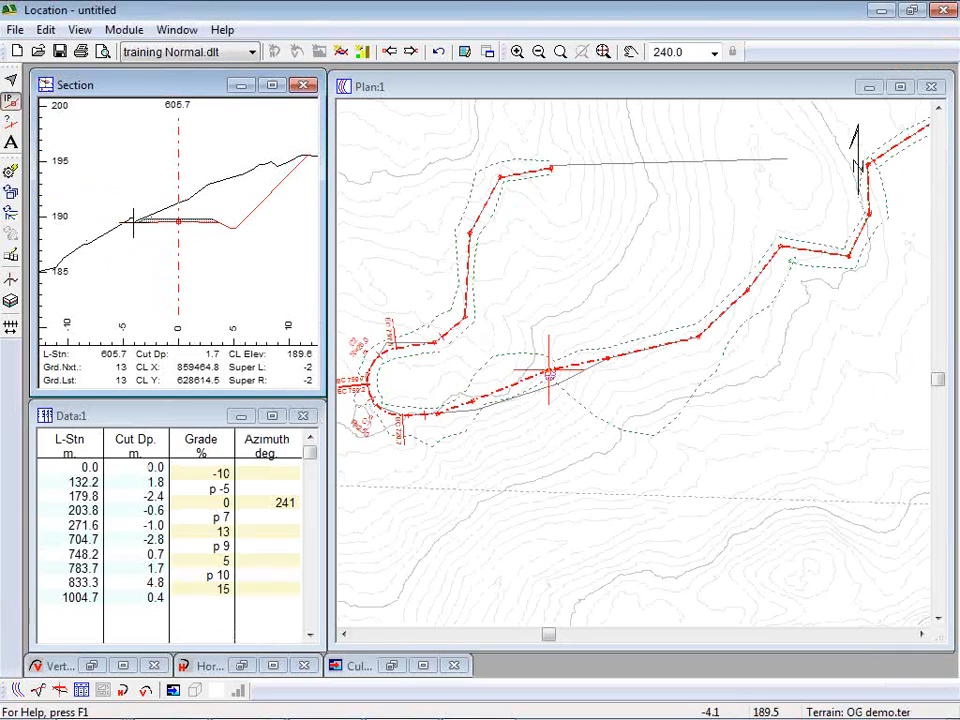
Go back to the horizontal IP at station 561 and shift it uphill in the section to about station 561.8.
mouse_move(728, 355)
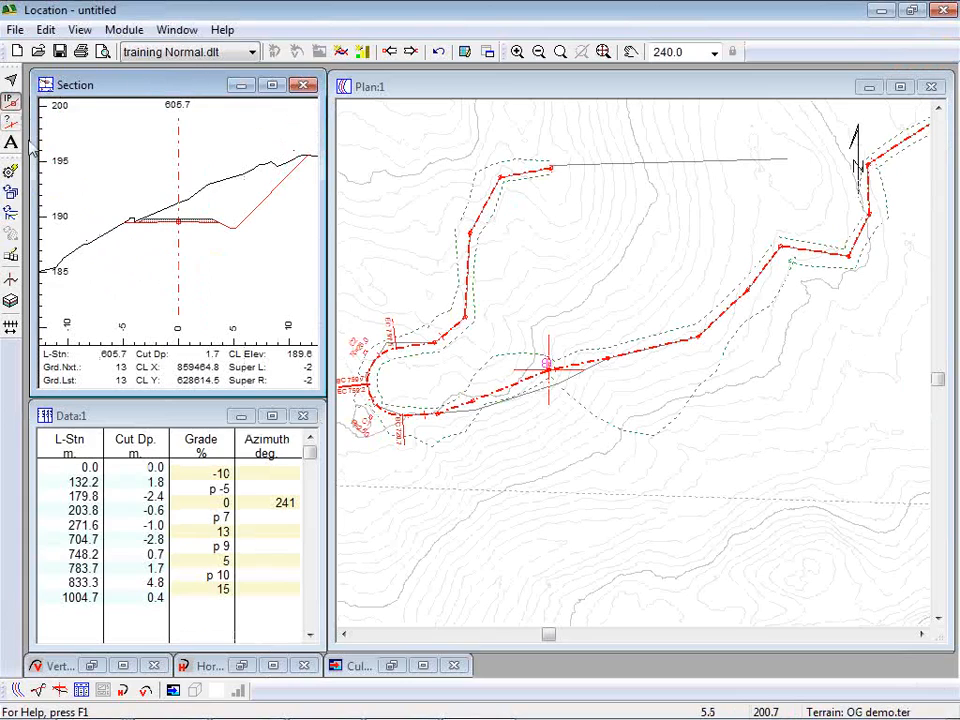
click(390, 52)
click(390, 52)
click(390, 52)
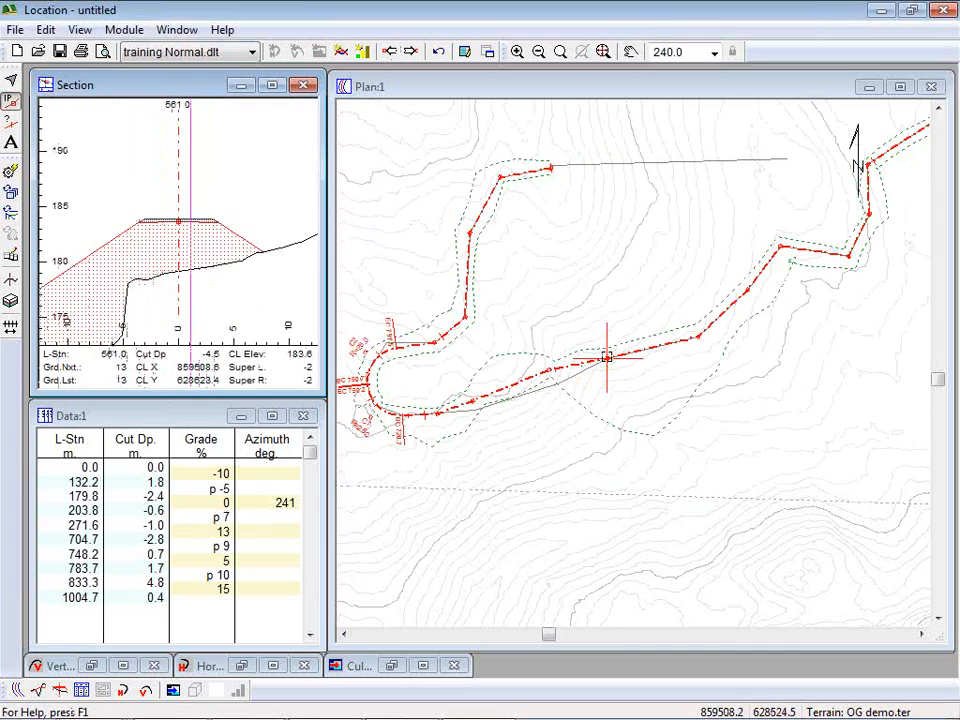
mouse_move(607, 357)
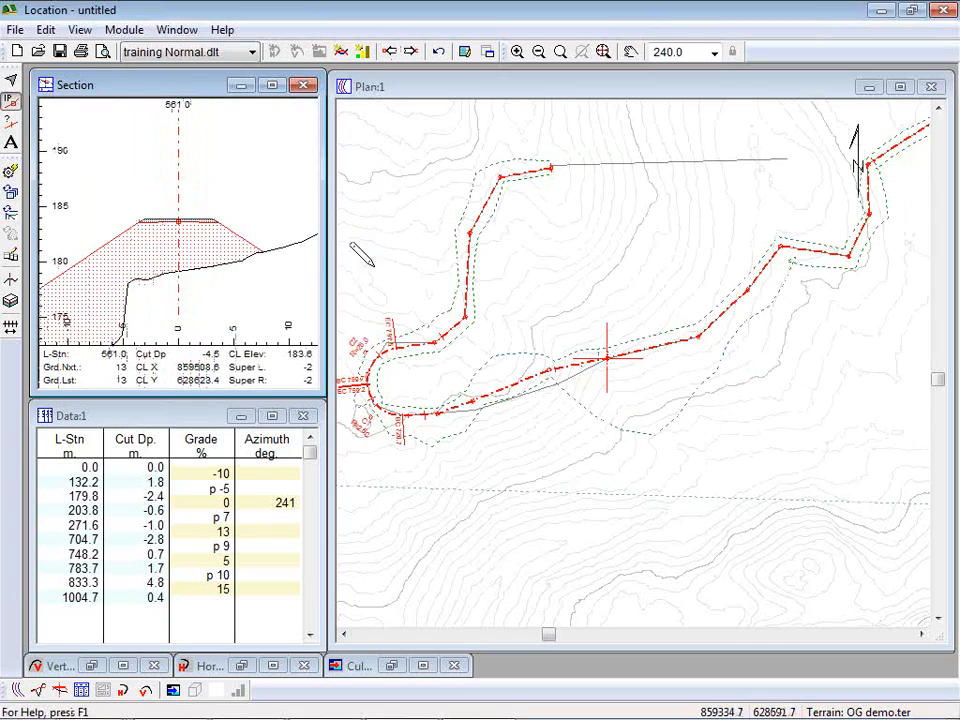
mouse_move(178, 216)
drag(178, 217, 236, 222)
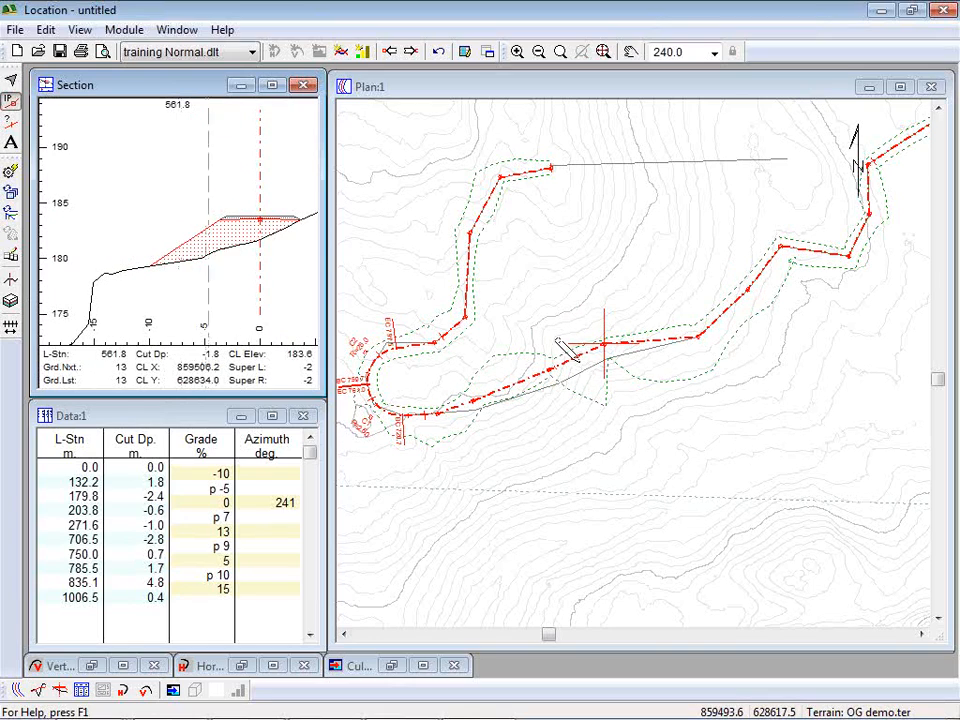
Add horizontal IPs at about stations 580 and 600 and shift them uphill in the section to about stations 584.0 and 600.7.
mouse_move(565, 349)
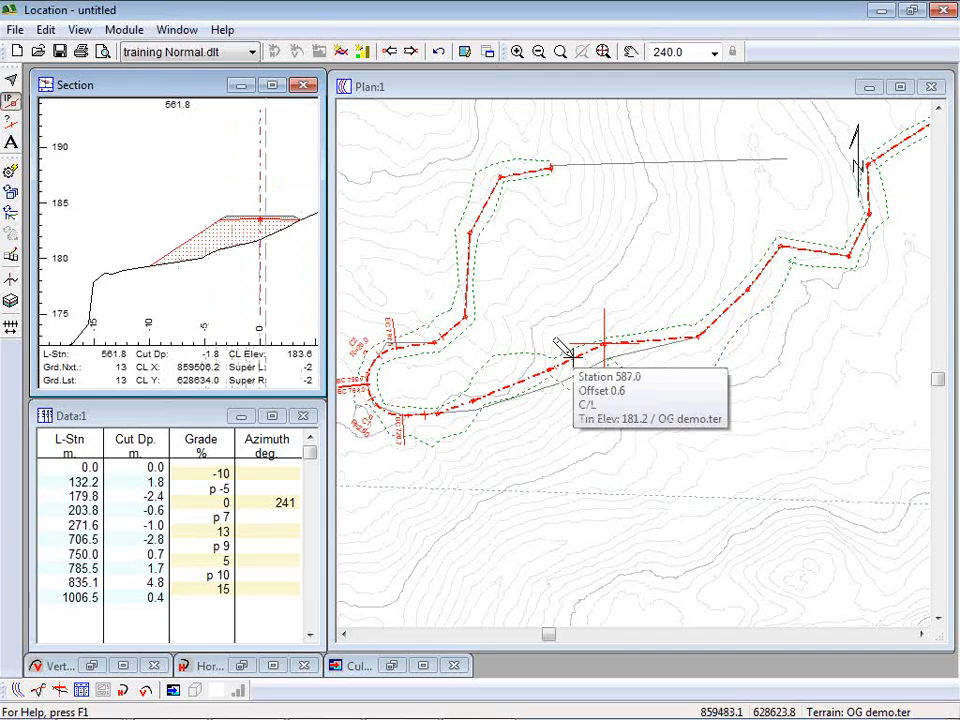
click(389, 52)
click(409, 52)
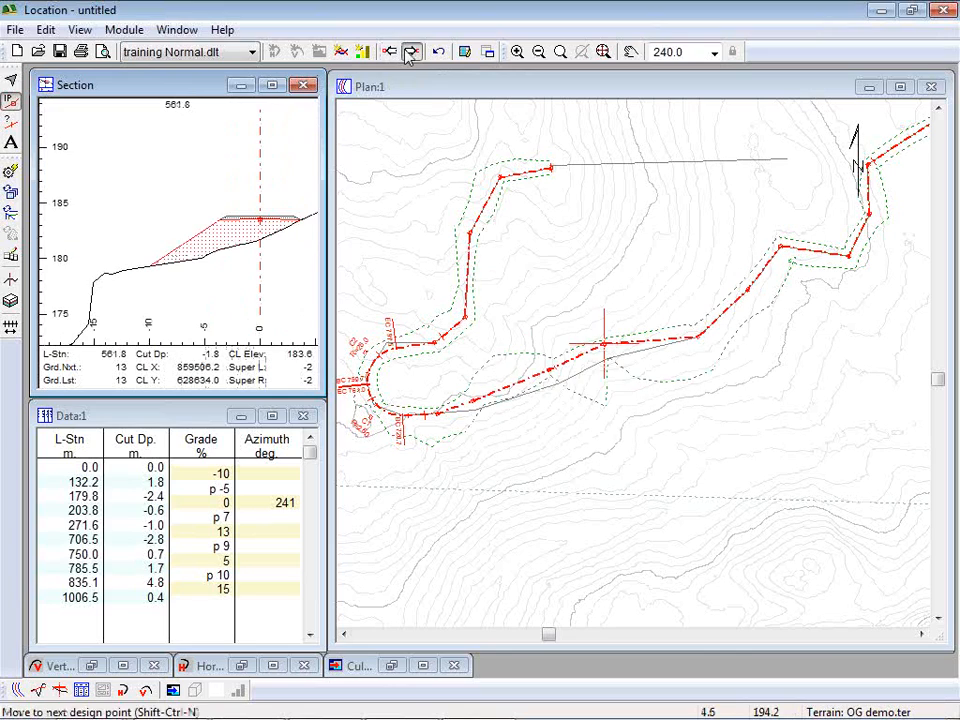
click(386, 52)
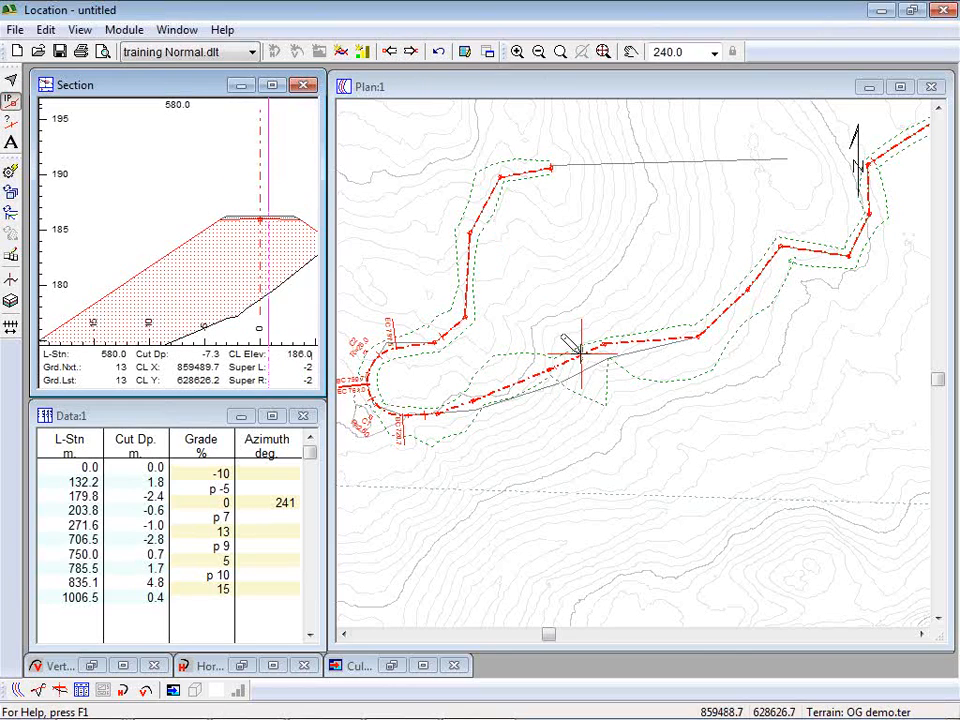
middle_drag(268, 171, 197, 161)
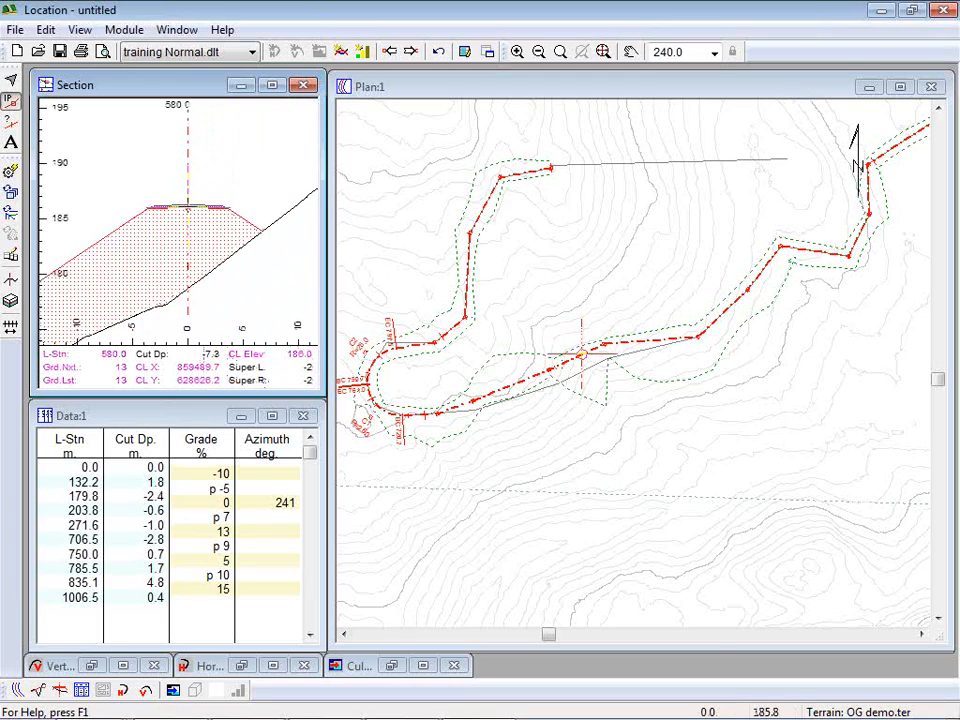
click(245, 207)
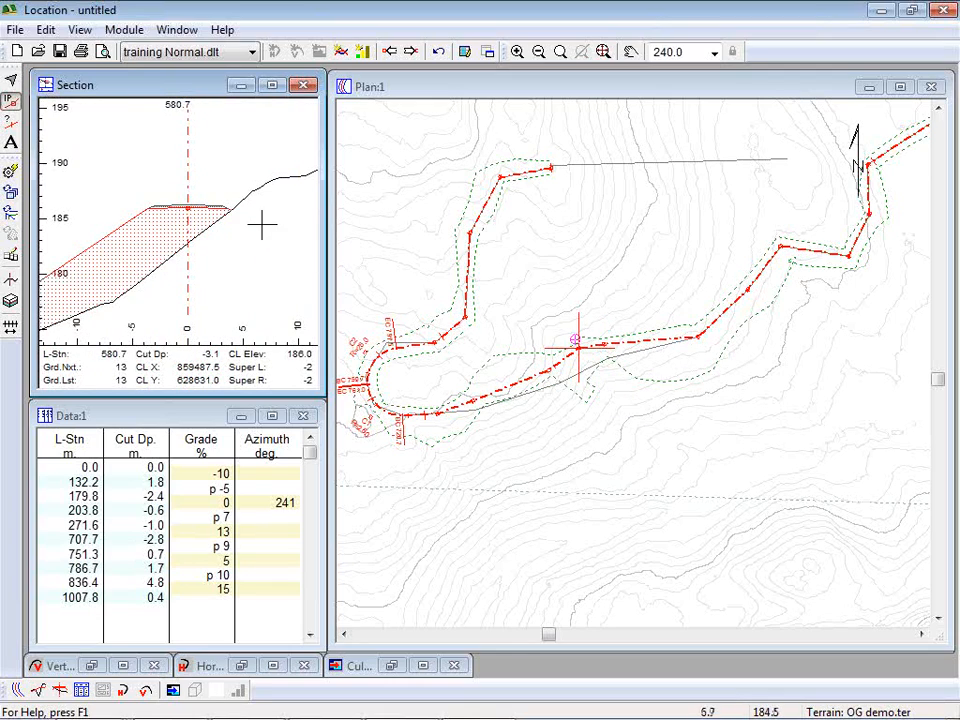
drag(186, 208, 265, 218)
drag(187, 210, 198, 208)
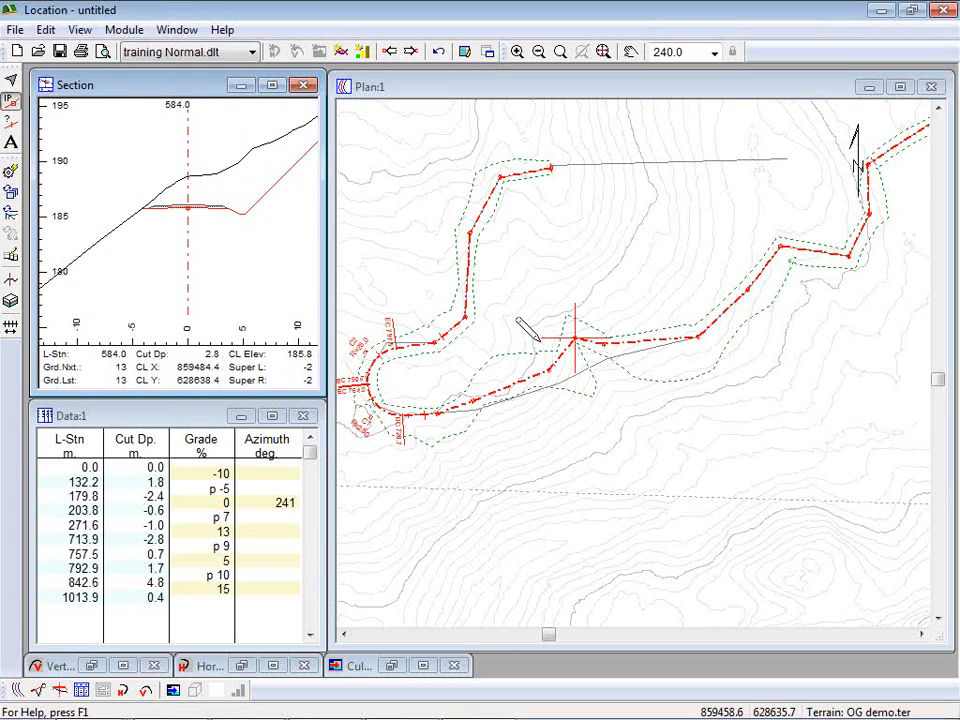
drag(562, 352, 557, 350)
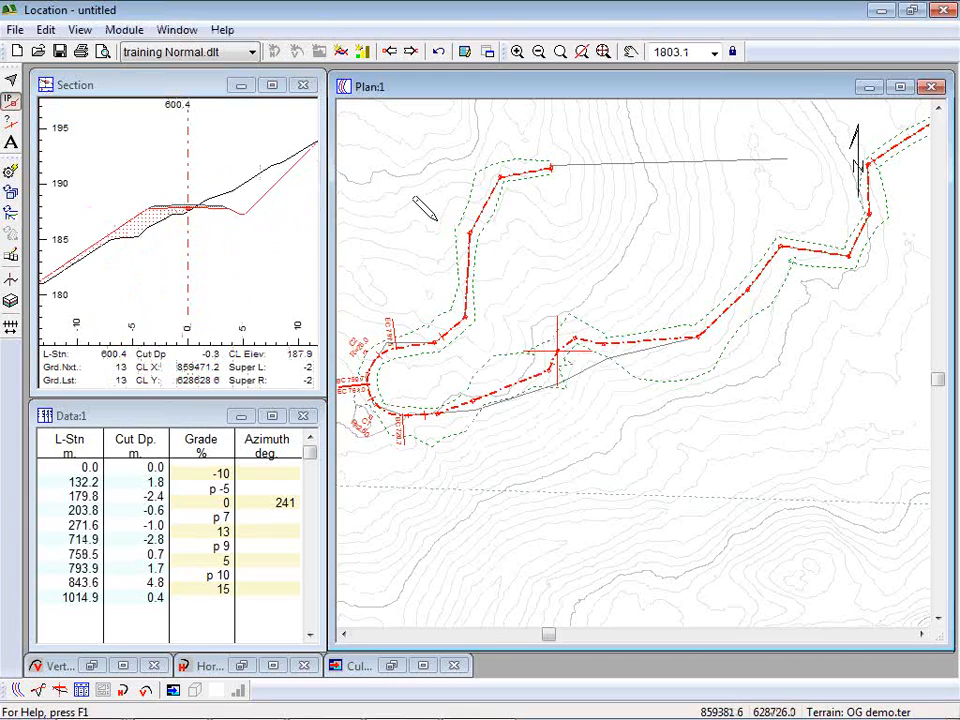
drag(190, 210, 205, 209)
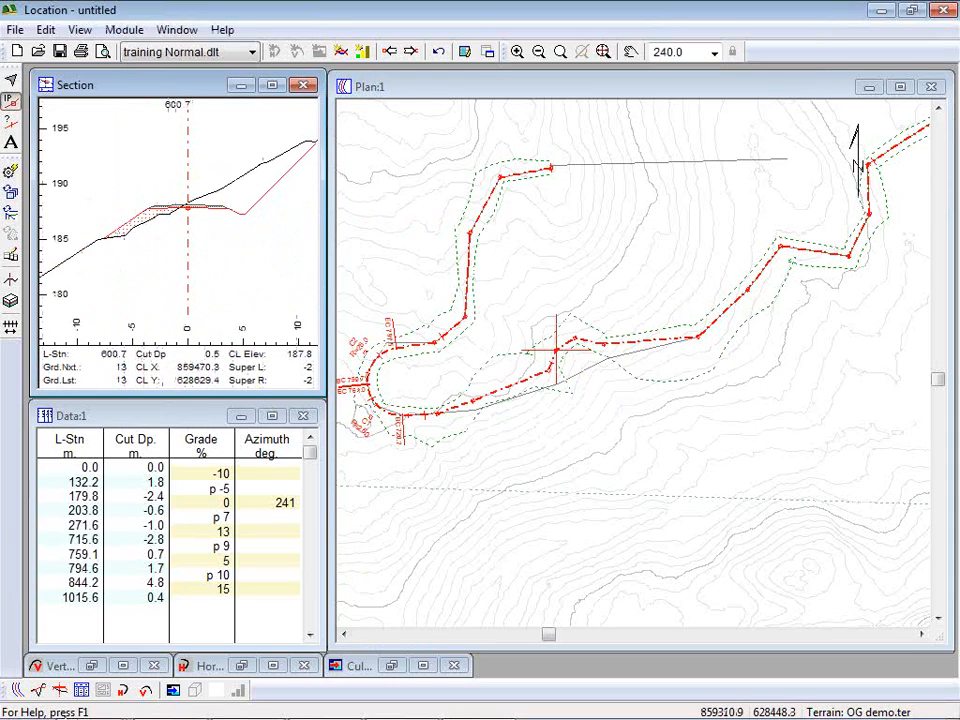
Check the profile with its mass haul diagram, and move the horizontal IP at the next bend slightly uphill to about station 488.8.
click(38, 690)
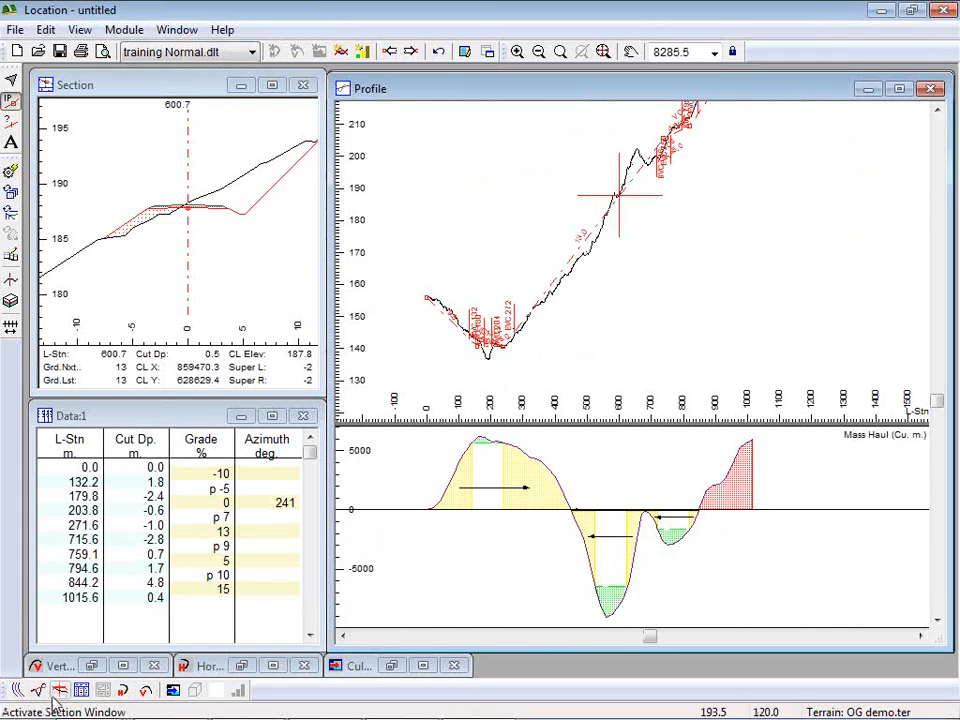
click(18, 690)
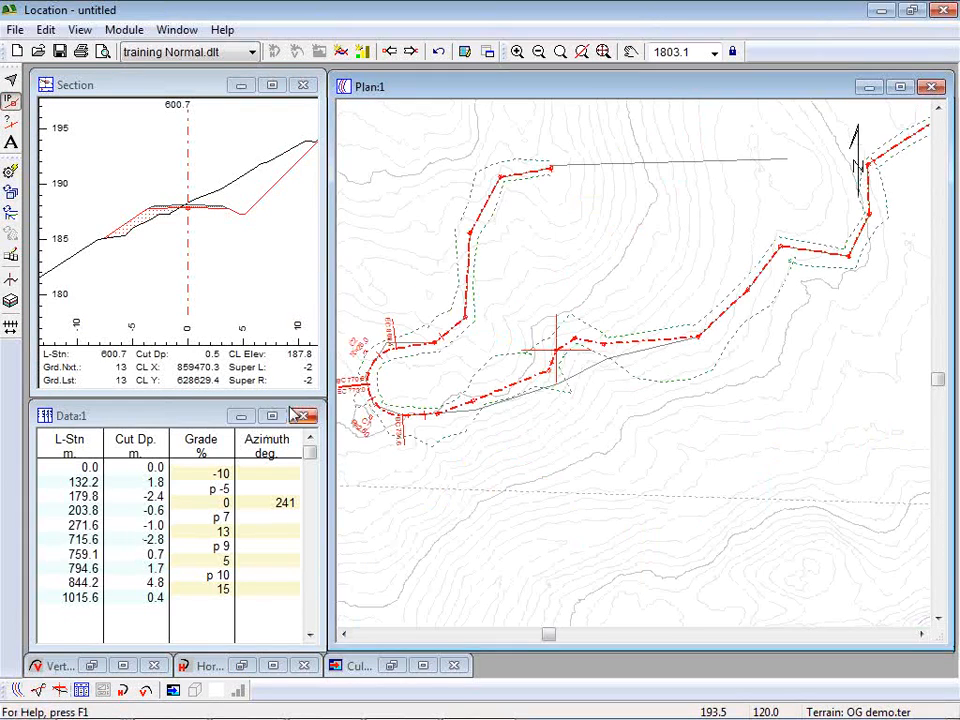
click(694, 326)
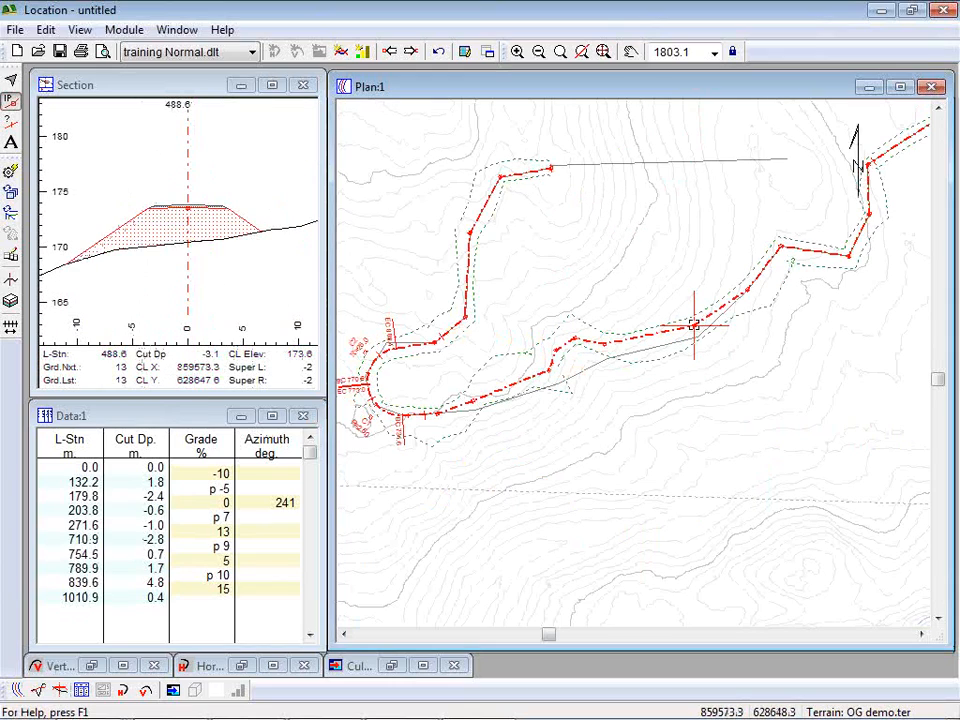
drag(694, 326, 698, 332)
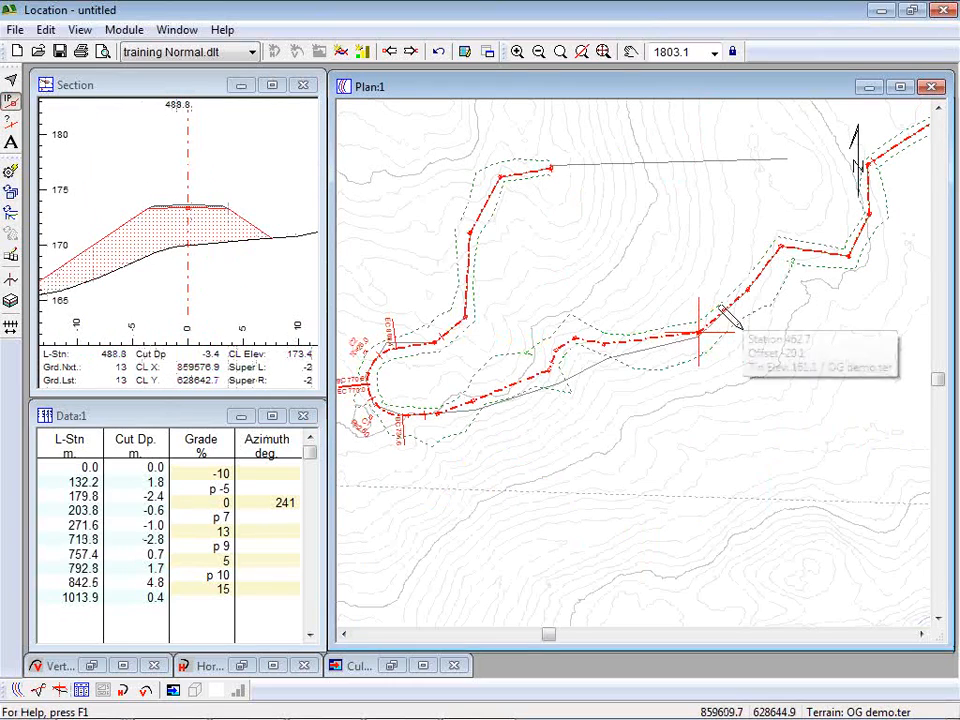
Add a horizontal IP at station 540 and shift it uphill in the section to about station 540.4.
click(410, 51)
click(410, 51)
click(410, 51)
click(410, 51)
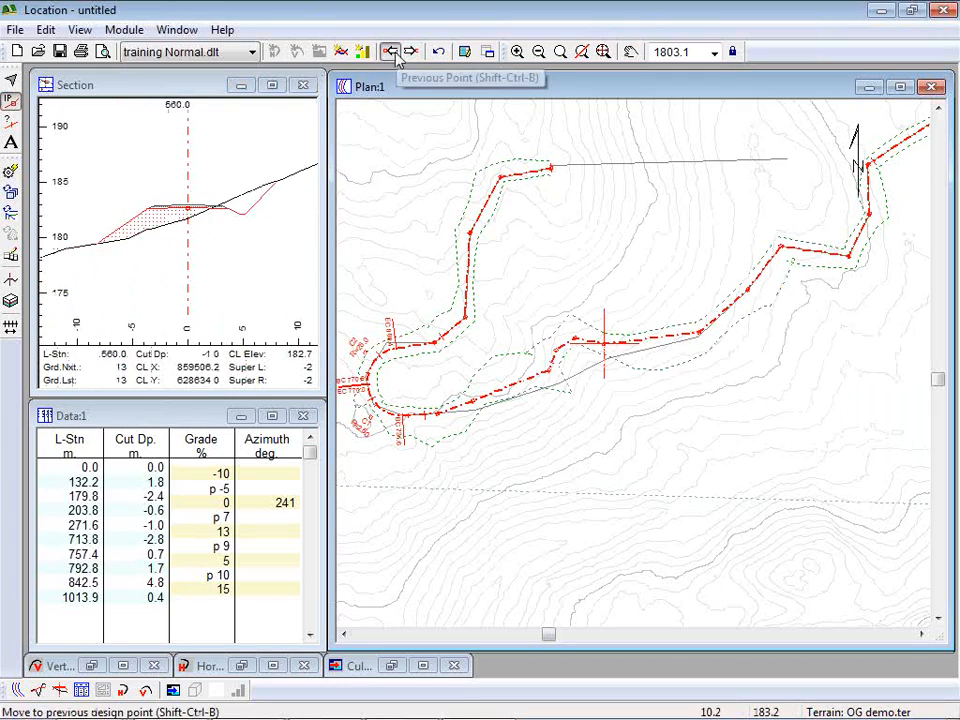
click(390, 51)
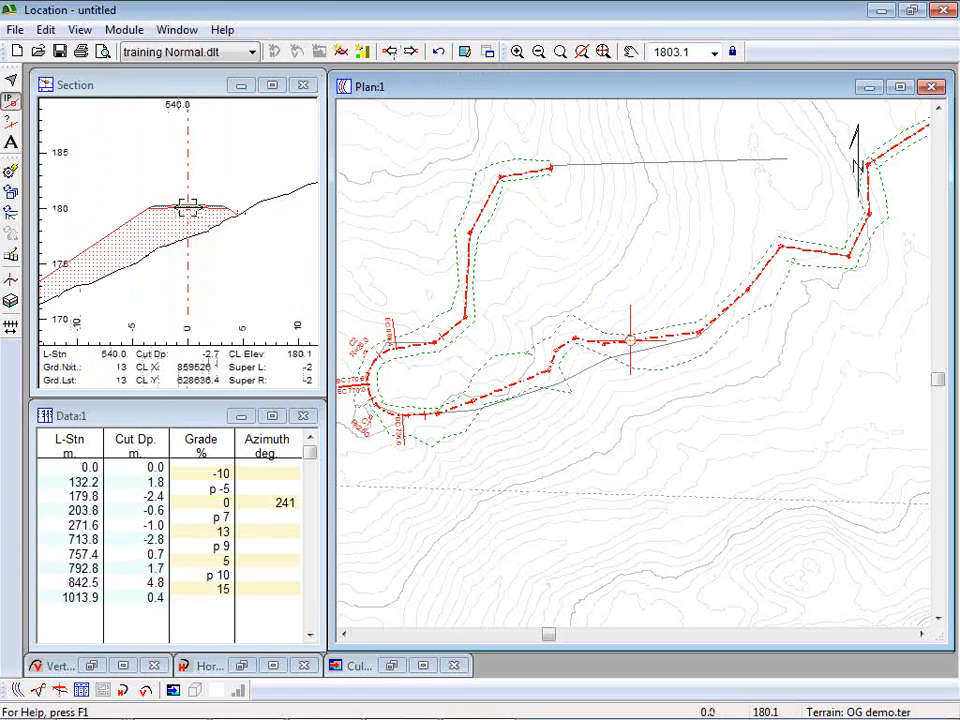
drag(189, 205, 231, 210)
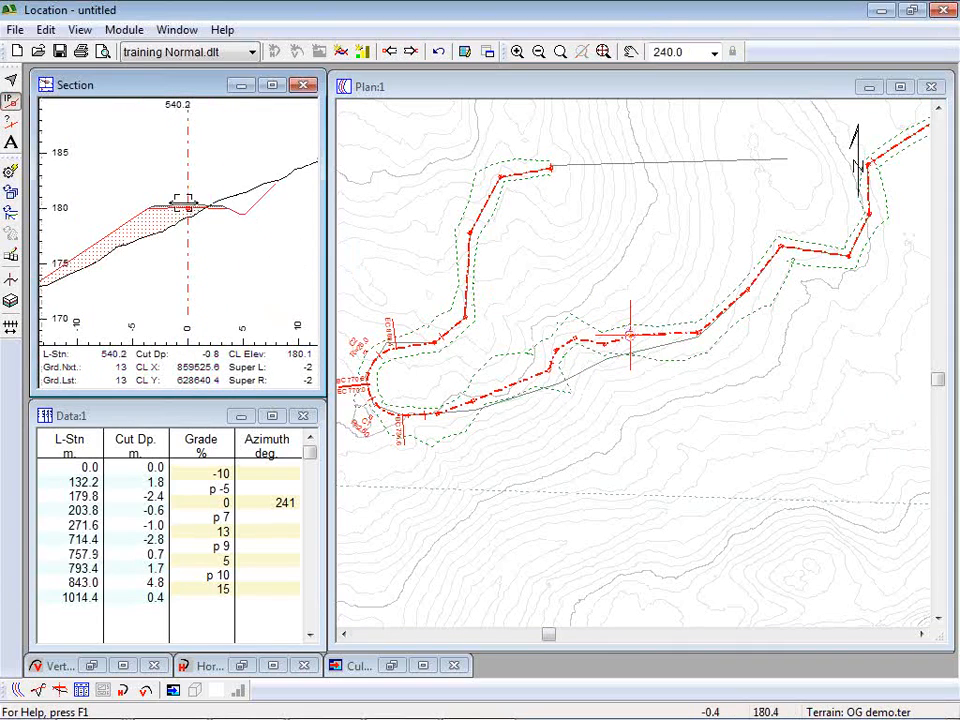
drag(188, 211, 204, 208)
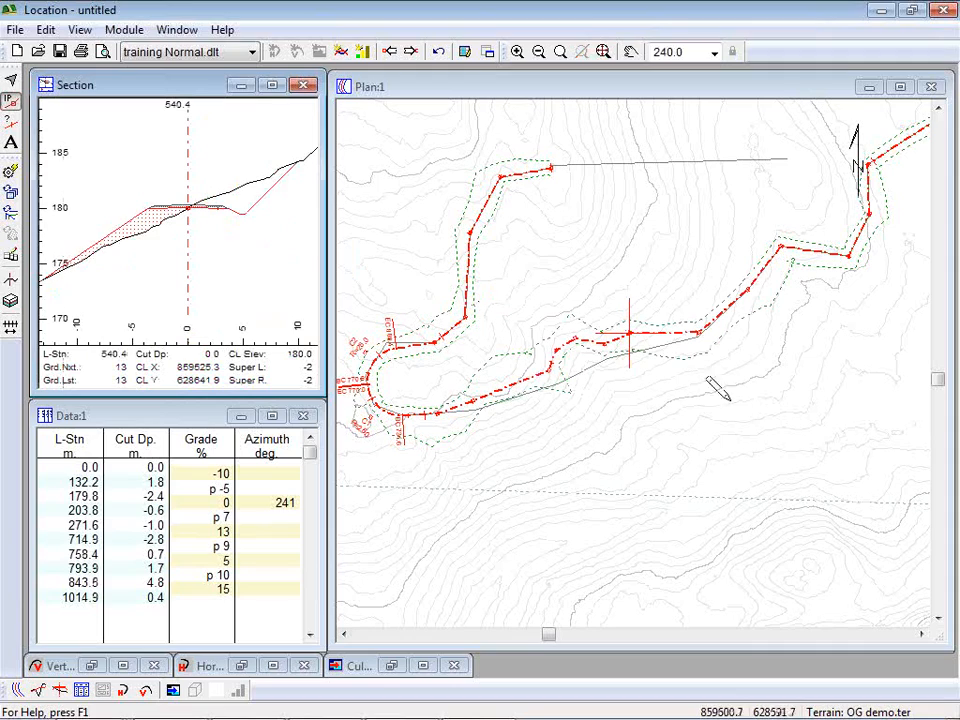
Examine the alignment in plan around stations 350 to 450, and the profile with its mass haul diagram.
mouse_move(826, 342)
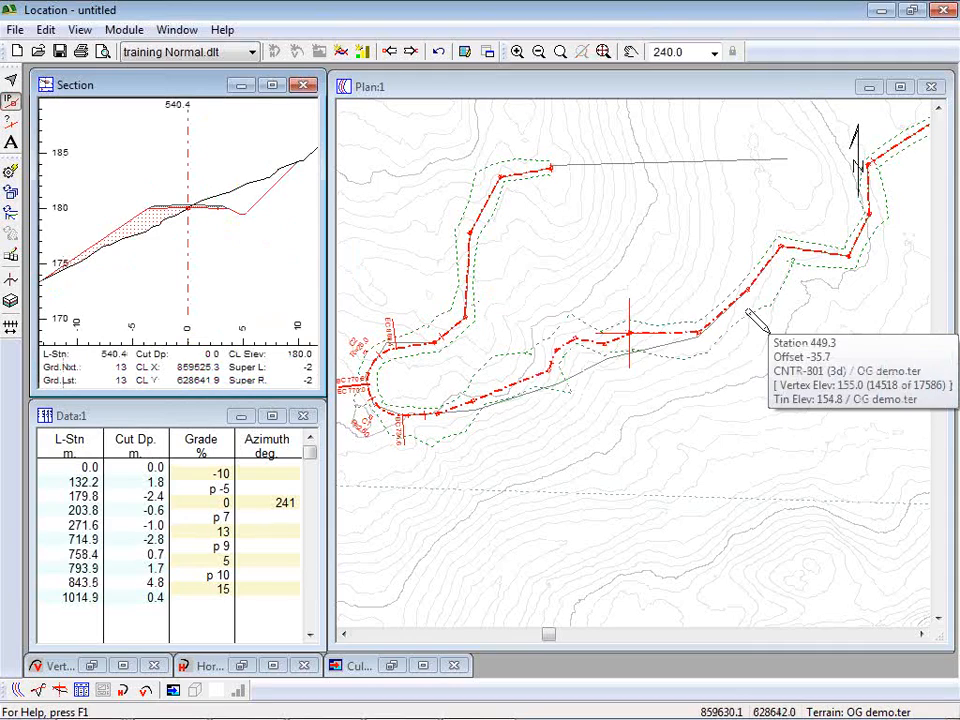
mouse_move(644, 235)
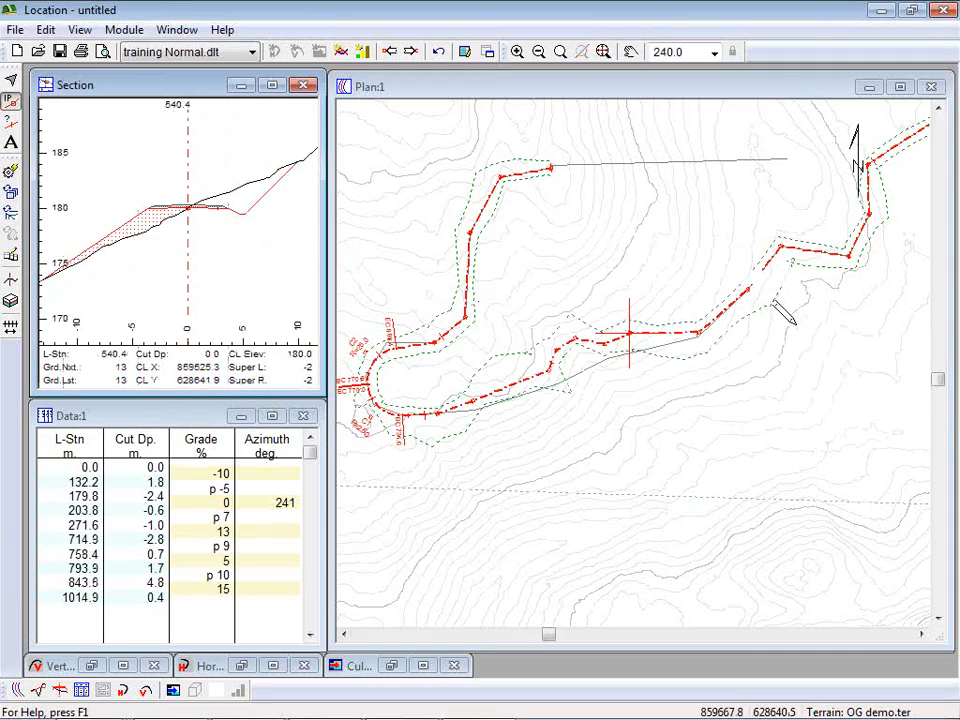
mouse_move(777, 318)
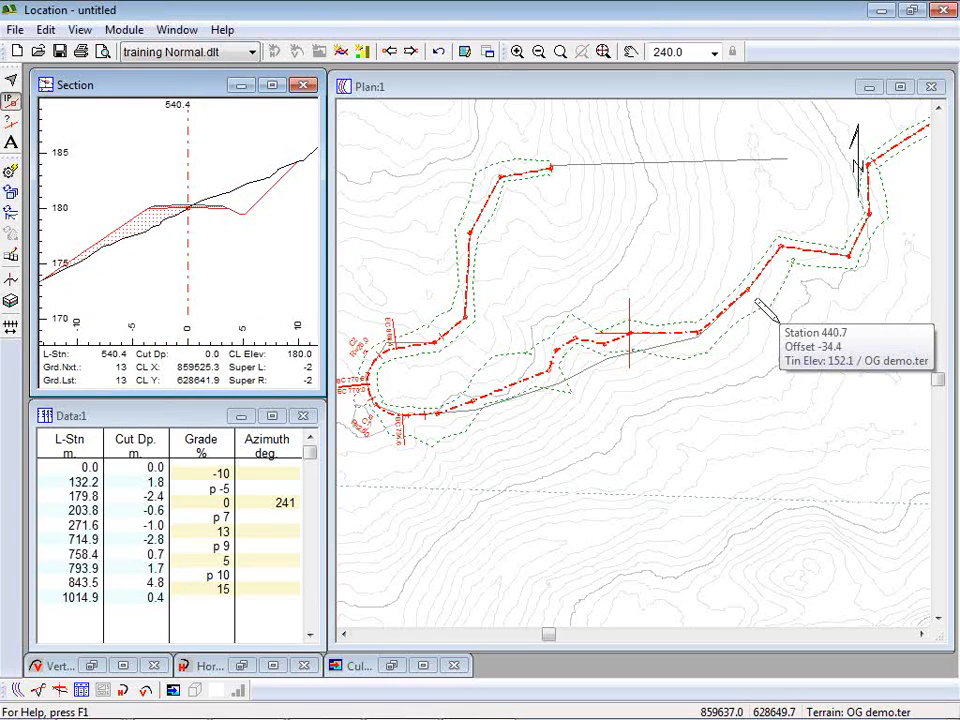
mouse_move(865, 330)
mouse_move(857, 307)
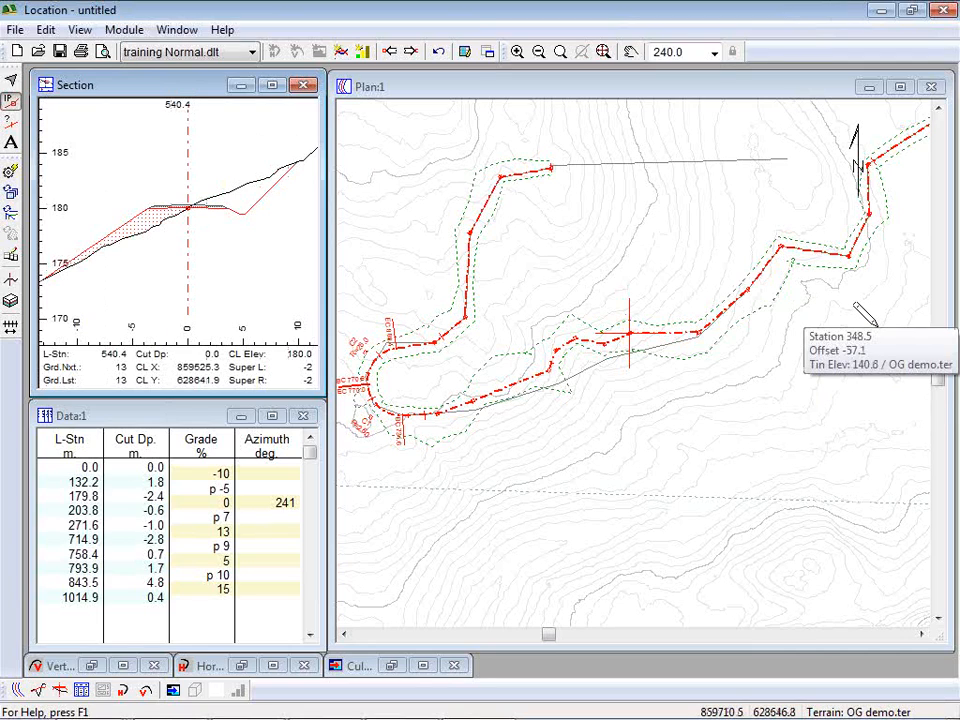
scroll(660, 280, down, 2)
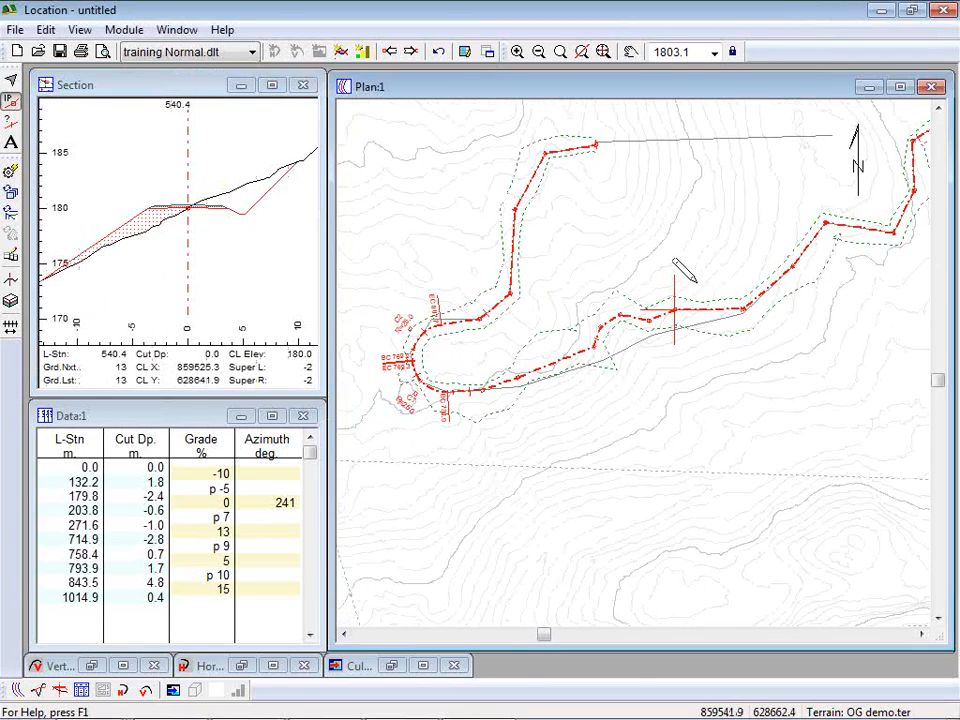
scroll(730, 240, down, 1)
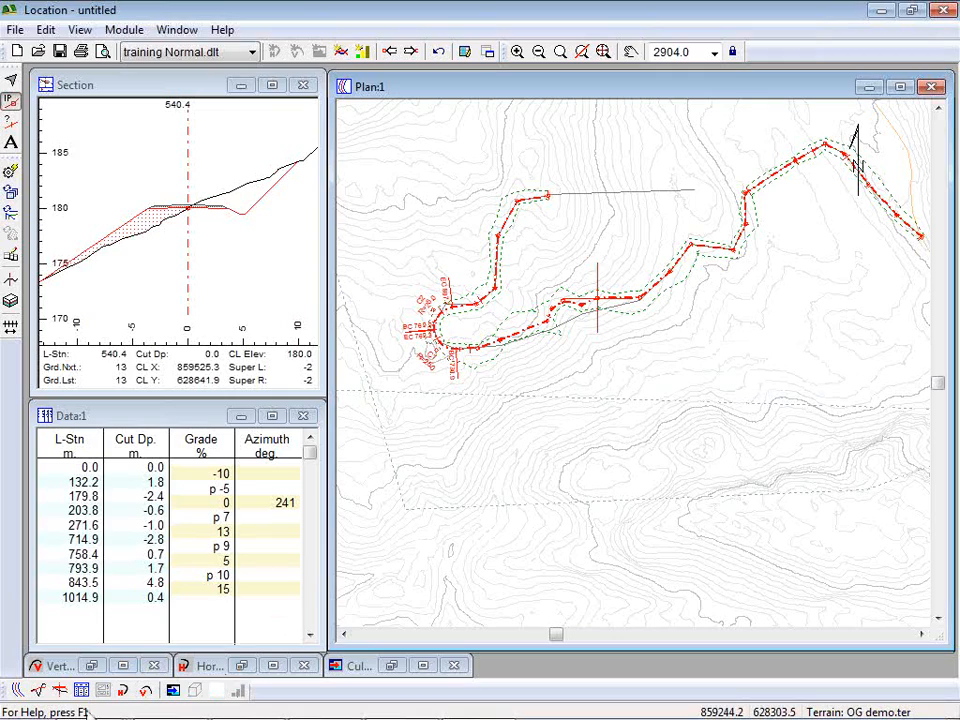
click(38, 691)
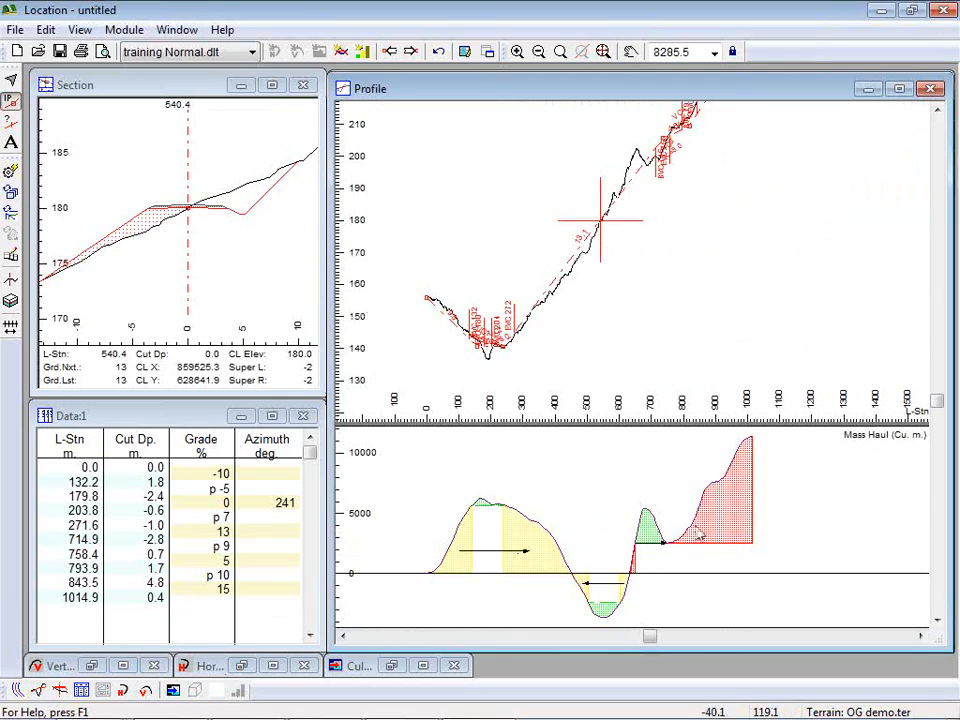
mouse_move(752, 444)
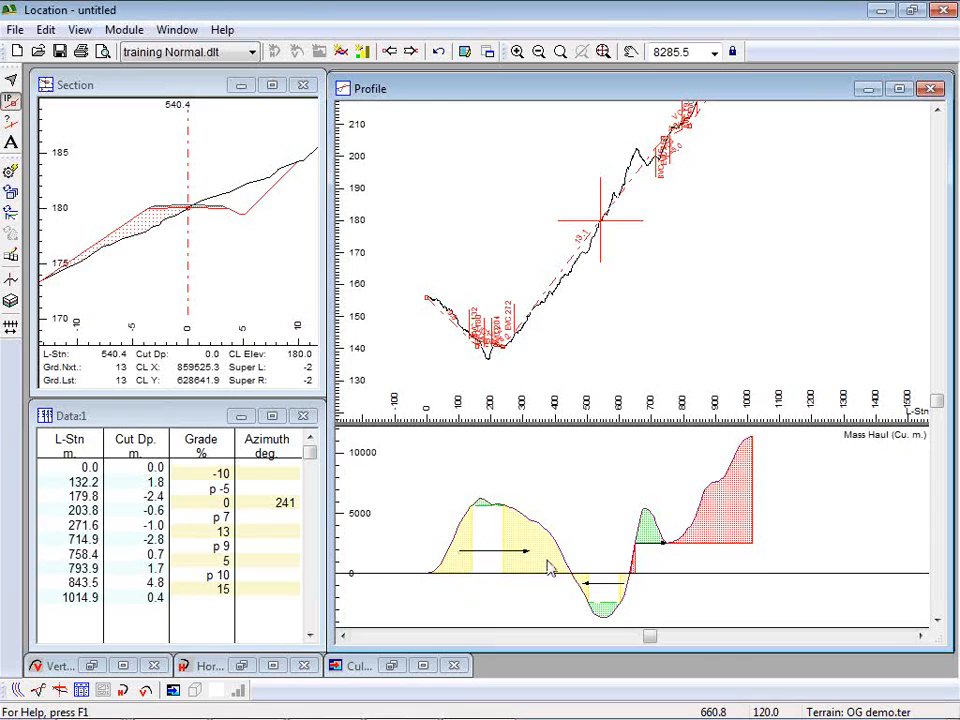
mouse_move(548, 568)
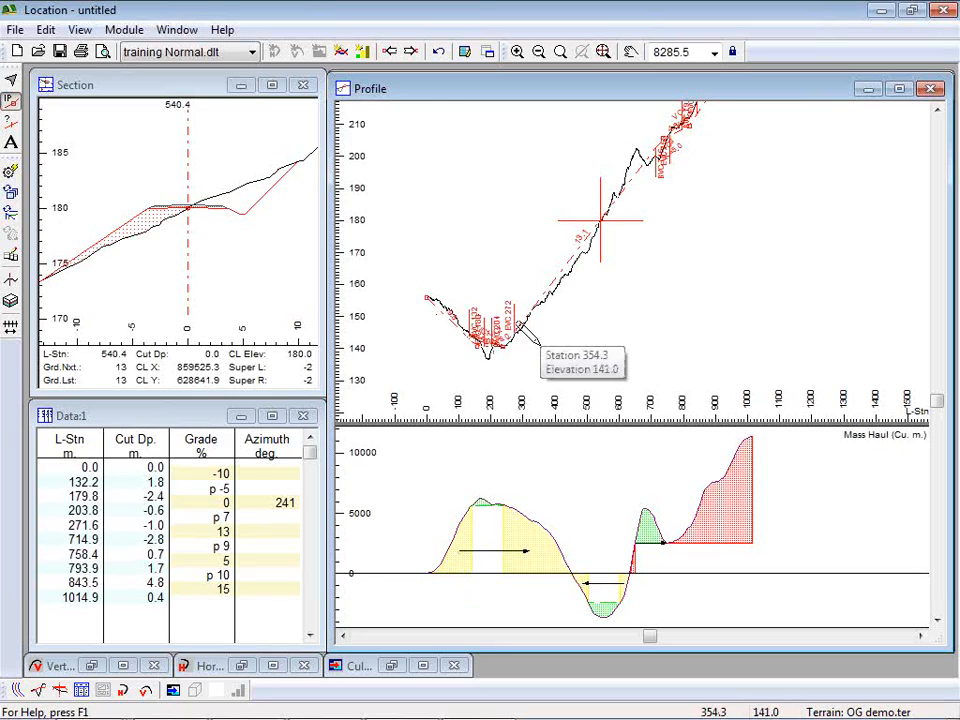
mouse_move(447, 308)
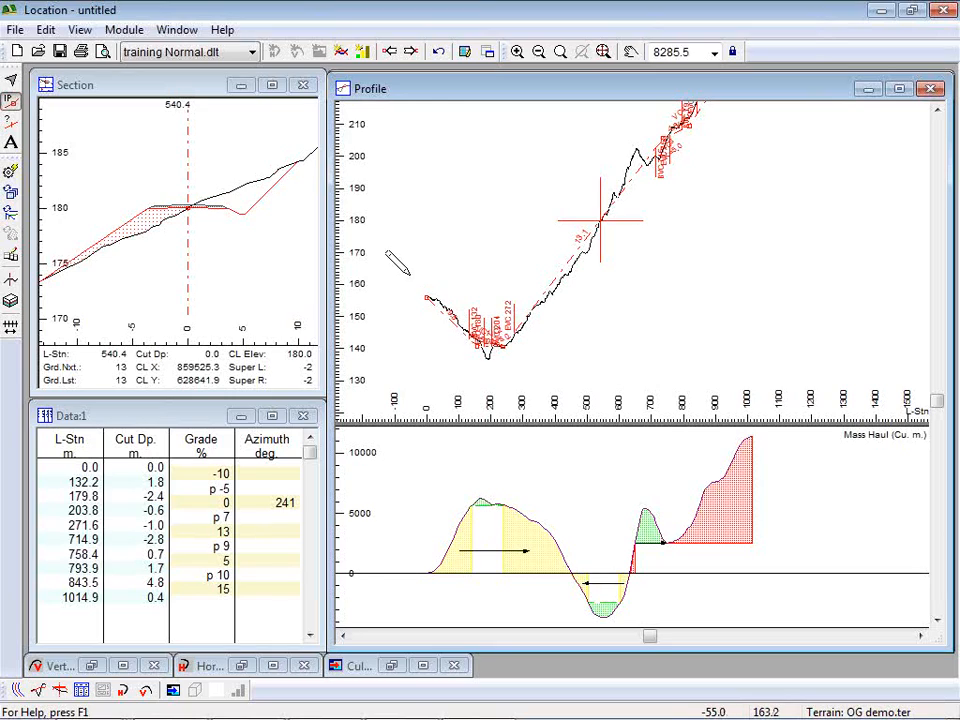
mouse_move(484, 354)
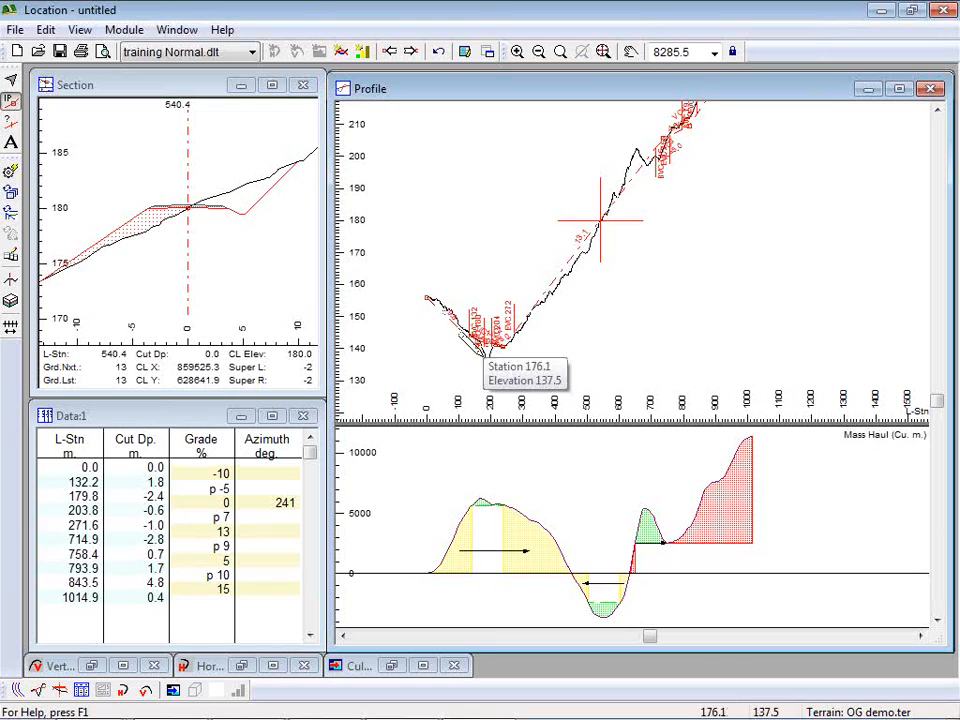
Add a horizontal IP at about station 60 and shift it downhill in the section to about station 60.9.
key(Escape)
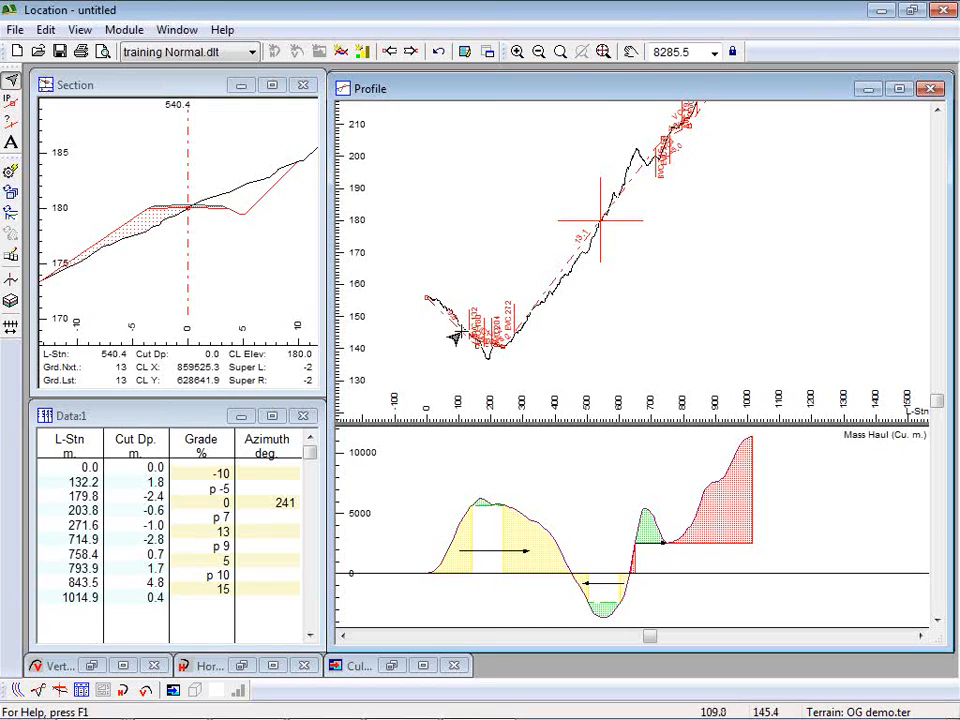
click(445, 316)
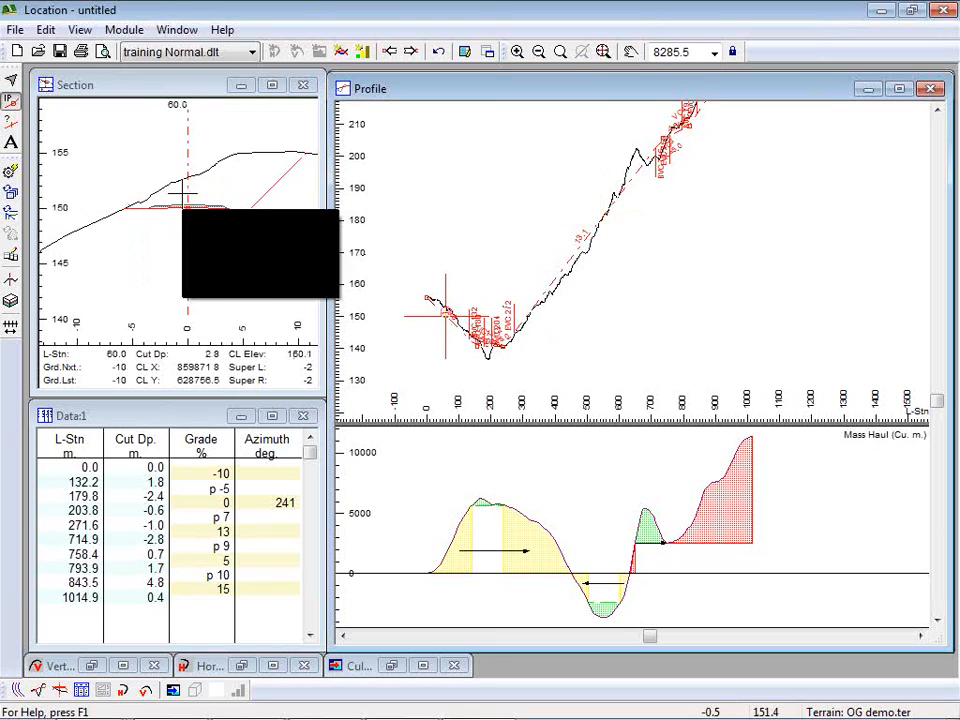
scroll(165, 209, up, 1)
scroll(165, 209, down, 1)
middle_drag(164, 209, 207, 229)
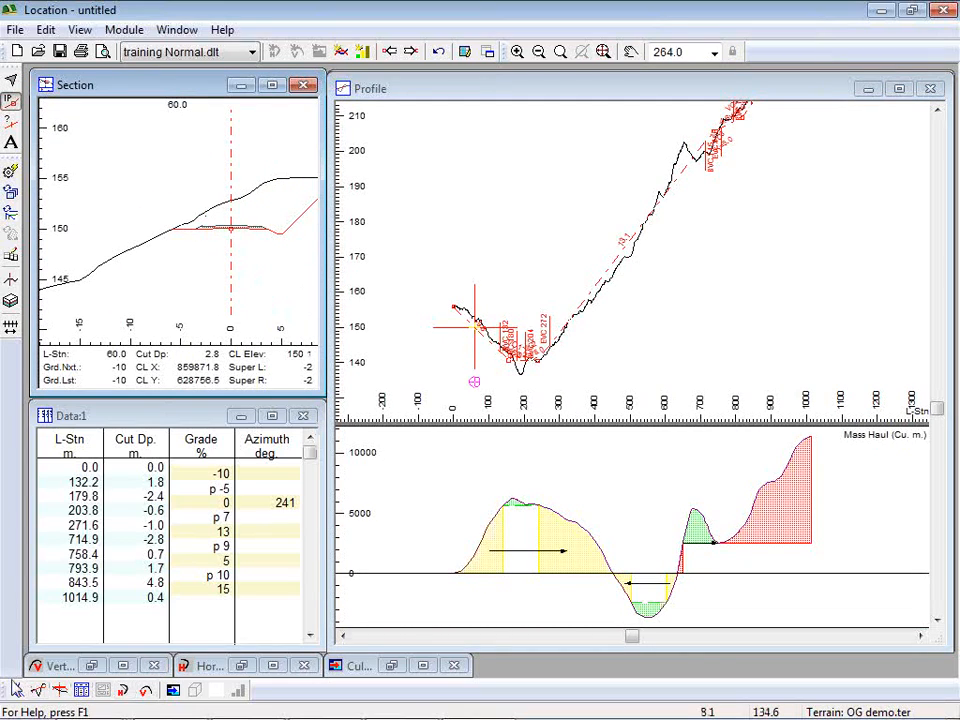
click(17, 688)
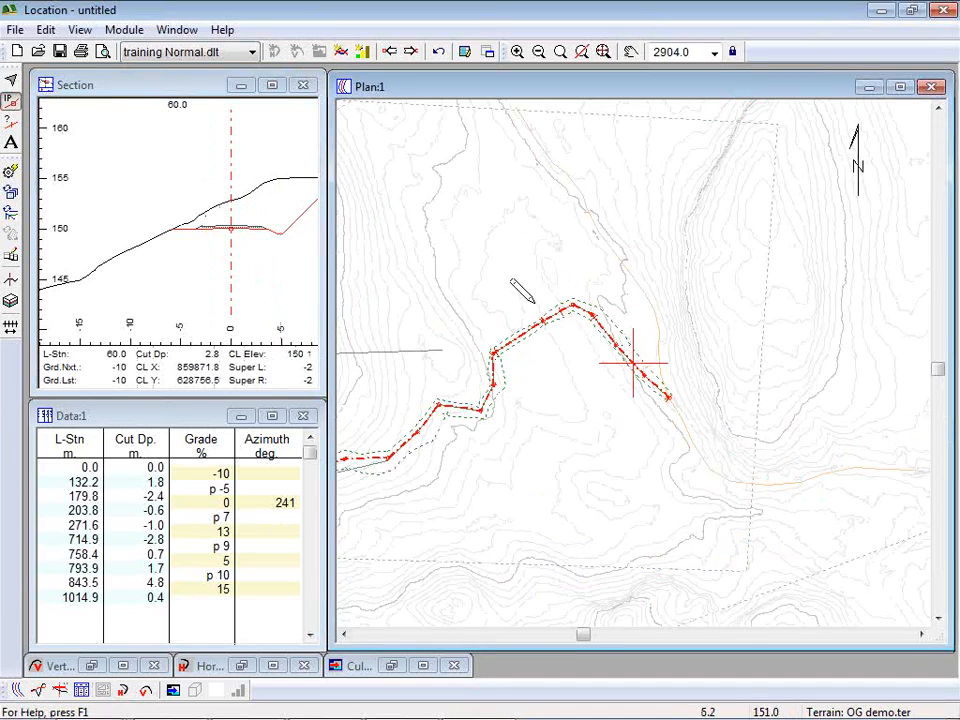
drag(235, 231, 196, 224)
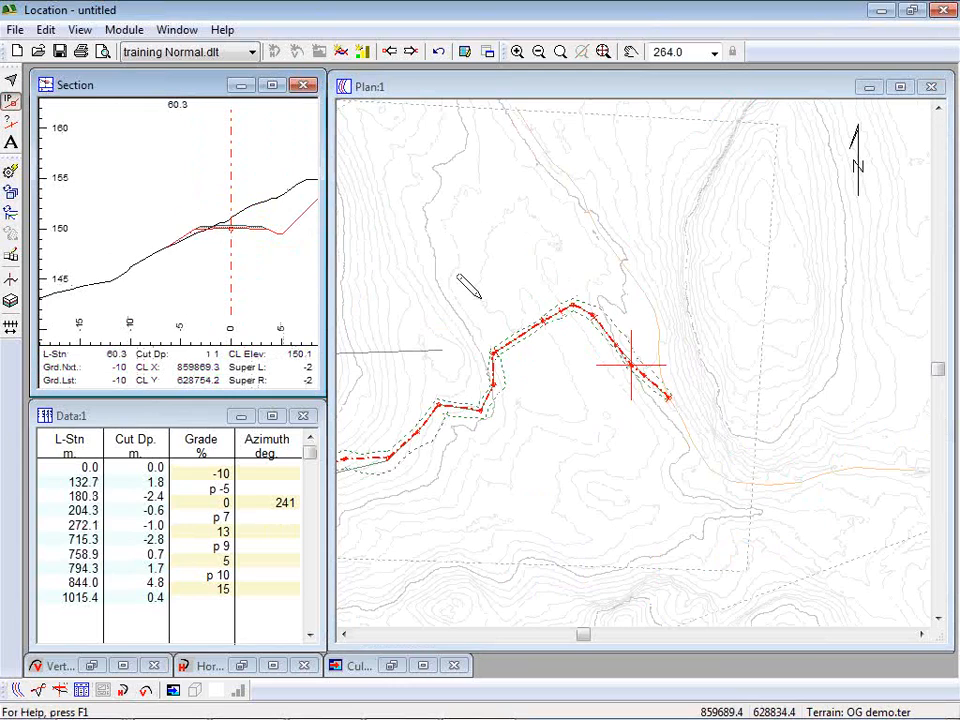
drag(235, 232, 203, 214)
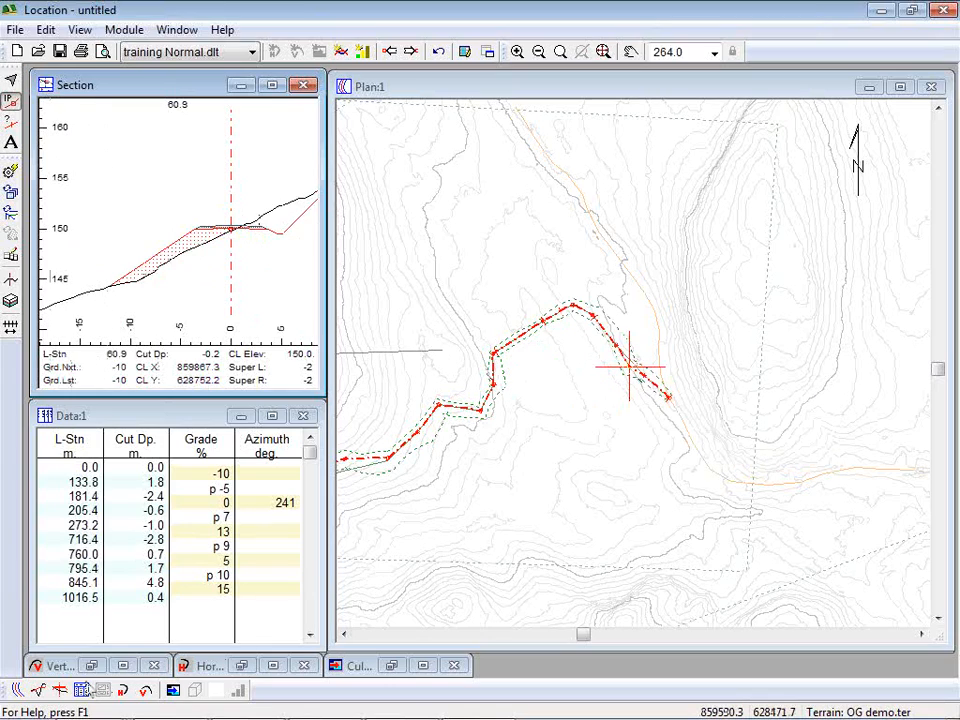
Check the updated mass haul diagram in the profile, moving the profile window aside briefly and back over the plan.
click(37, 690)
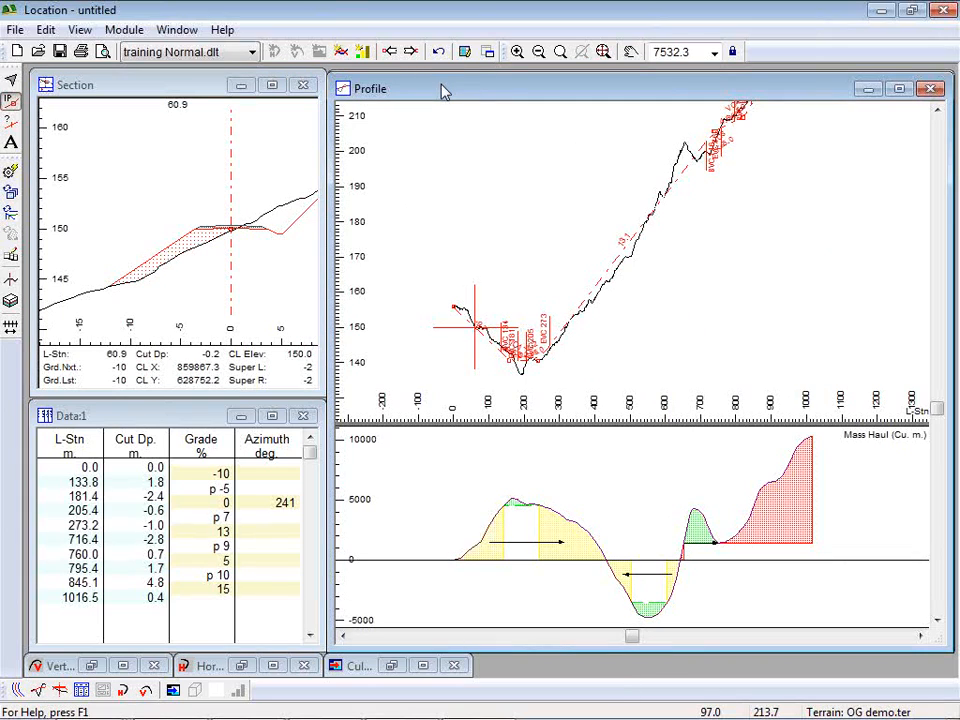
drag(437, 92, 865, 100)
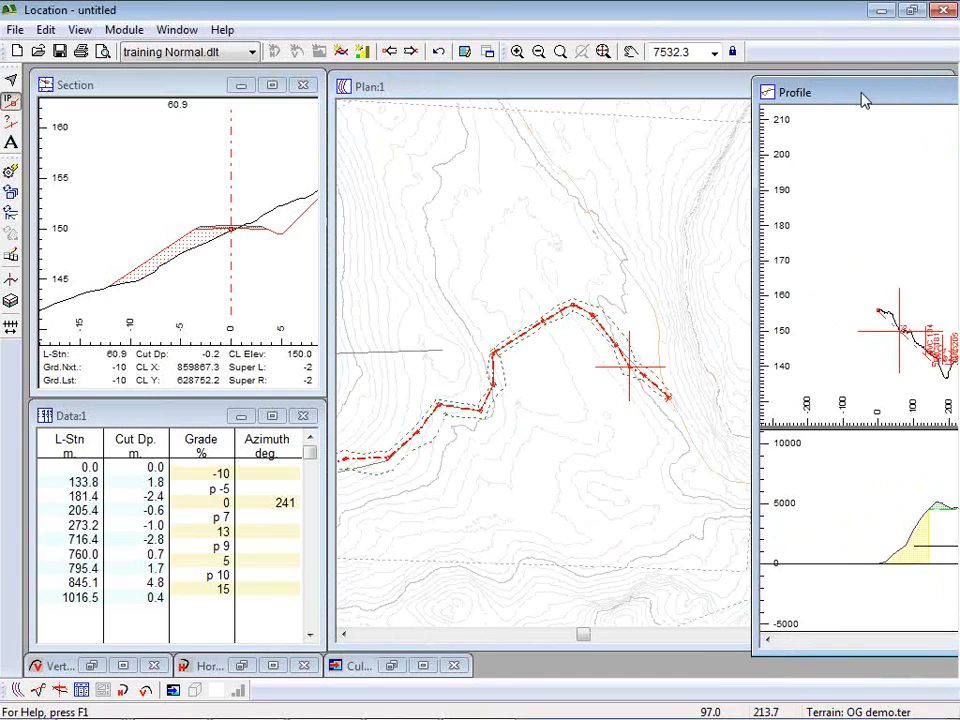
drag(865, 100, 439, 103)
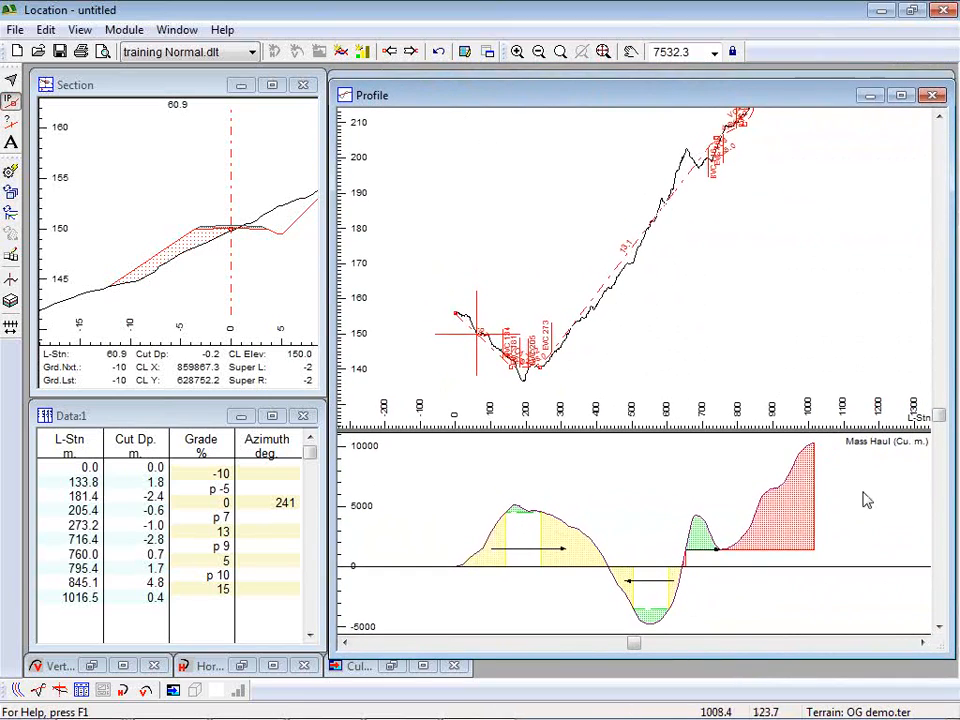
mouse_move(867, 500)
mouse_move(689, 327)
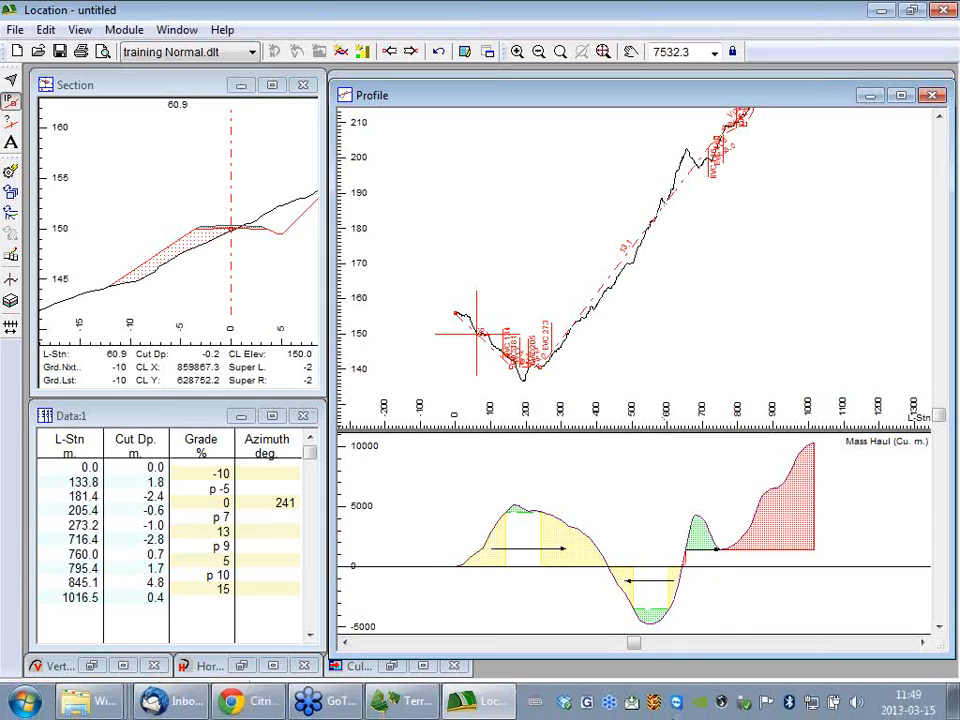
Switch to the Terrain program and examine the original spur route against the contours.
click(388, 705)
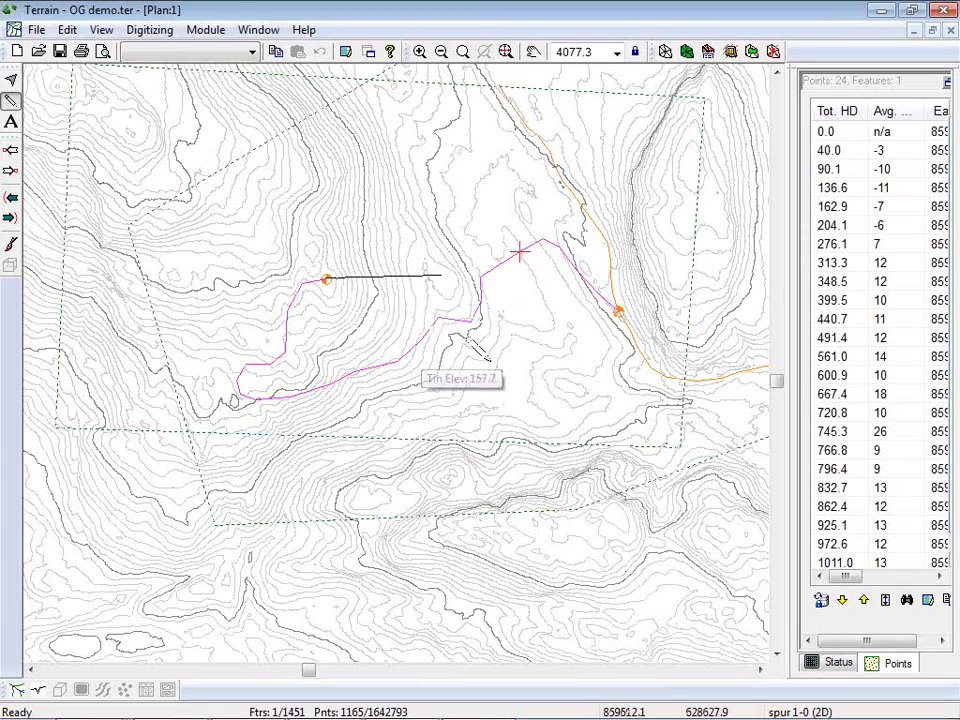
mouse_move(529, 337)
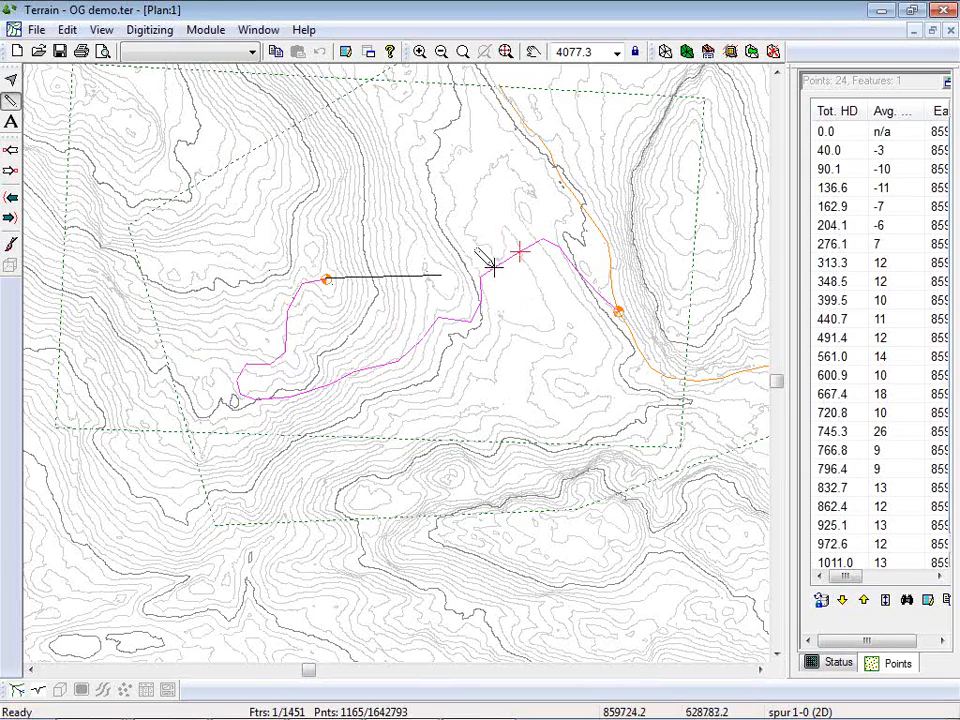
mouse_move(490, 262)
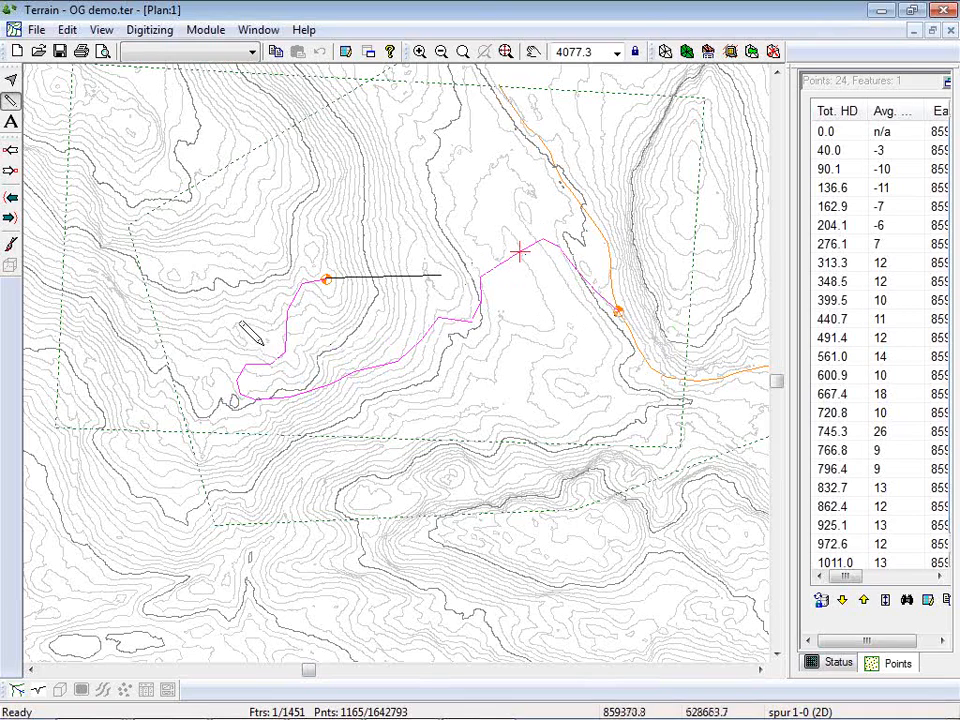
Switch back to Location and examine the whole adjusted alignment in plan, from the end of the road back to its start.
mouse_move(275, 700)
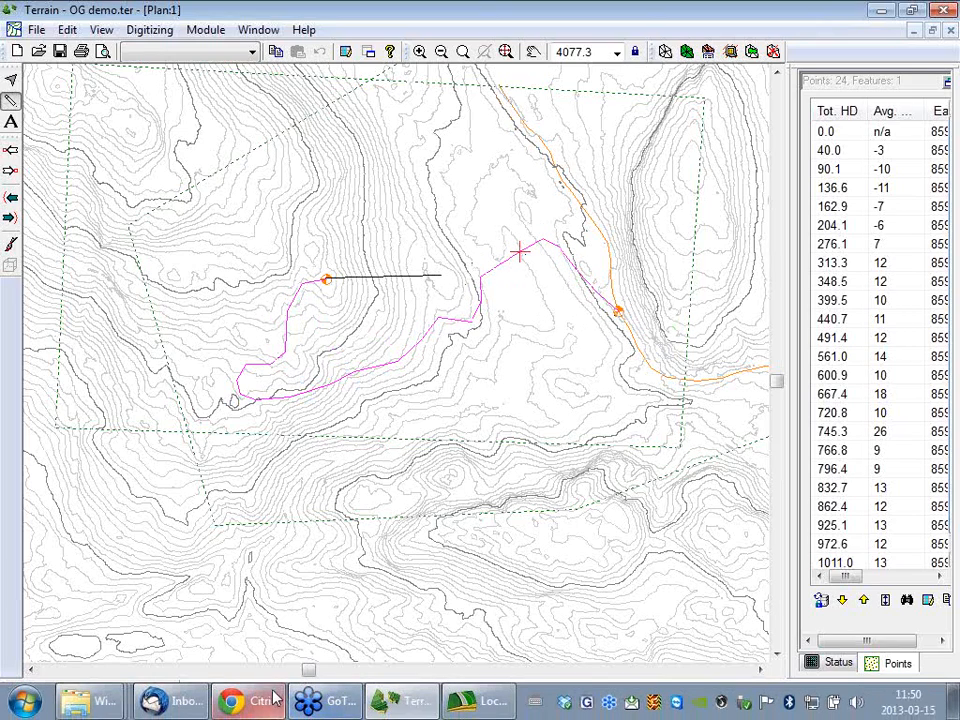
click(482, 700)
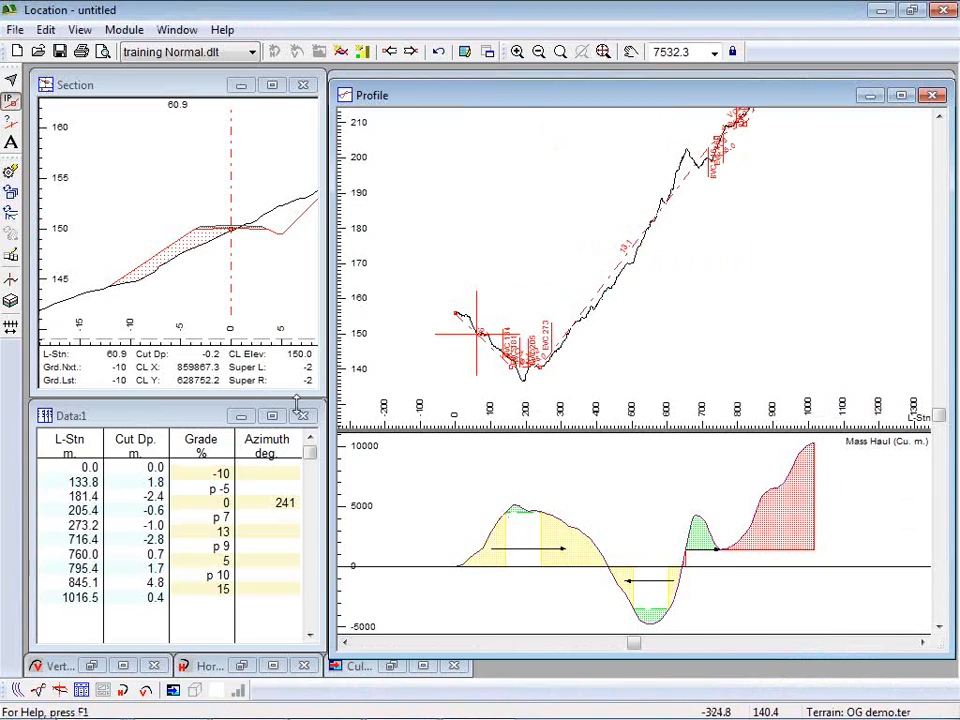
click(17, 690)
drag(520, 445, 690, 410)
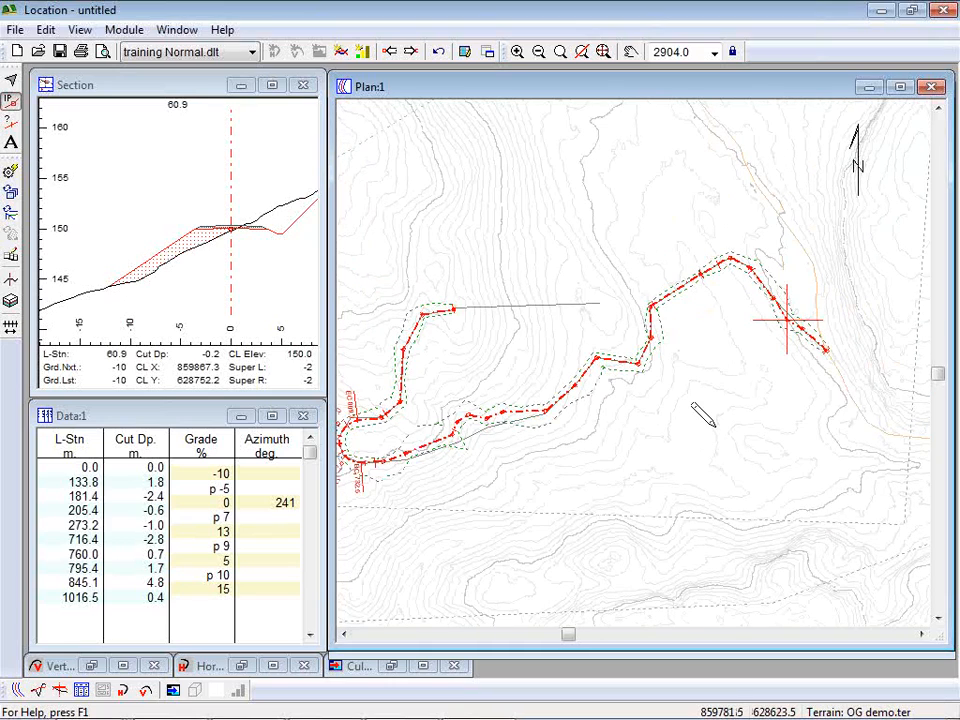
drag(596, 401, 633, 403)
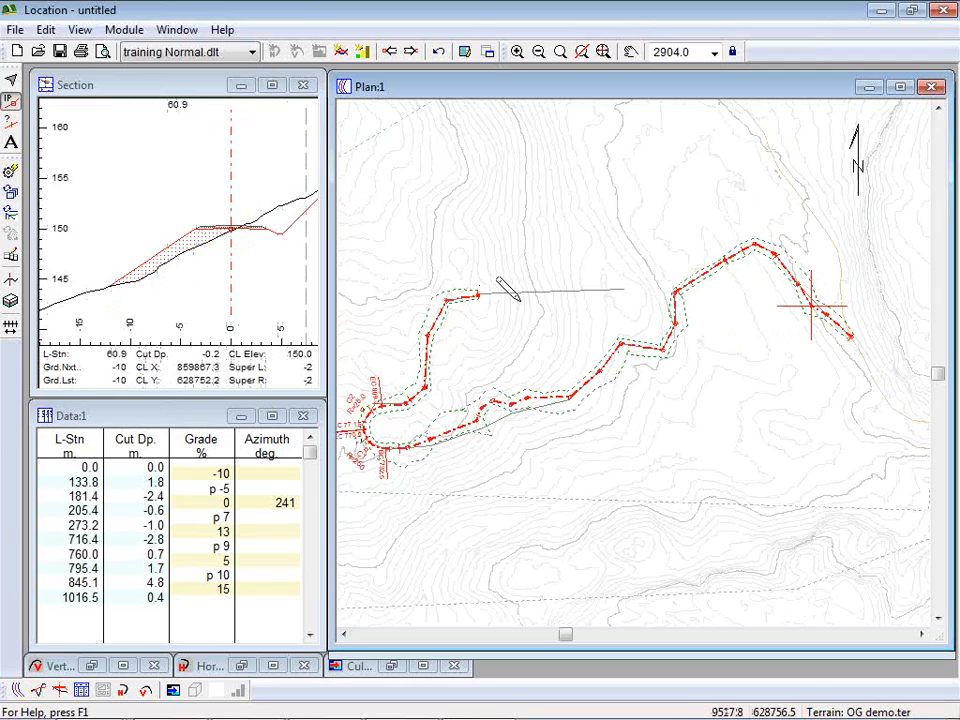
mouse_move(519, 299)
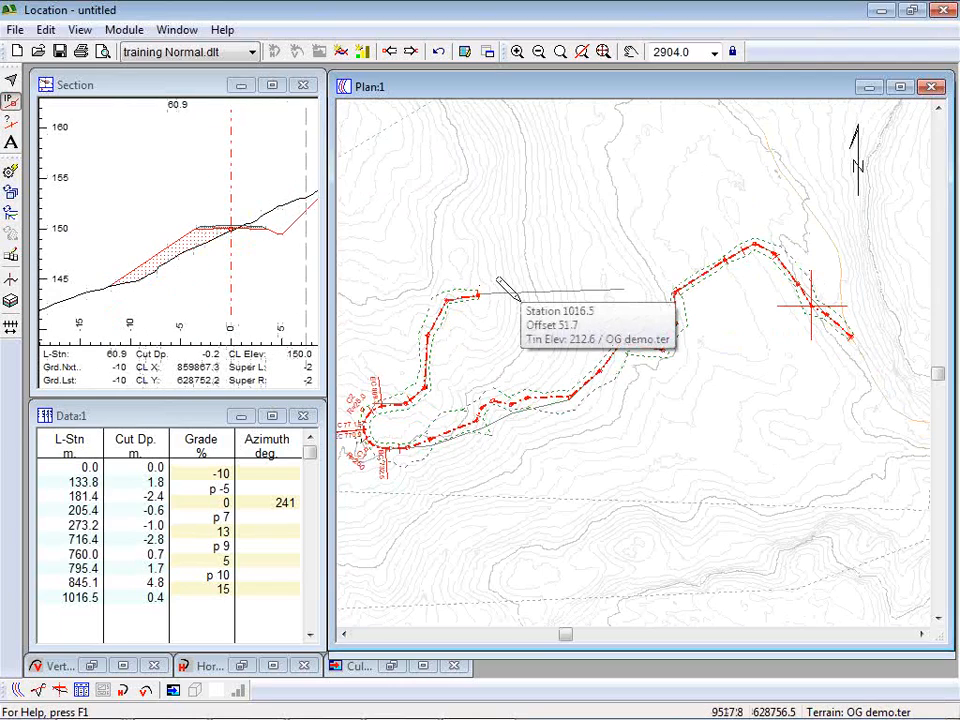
mouse_move(485, 700)
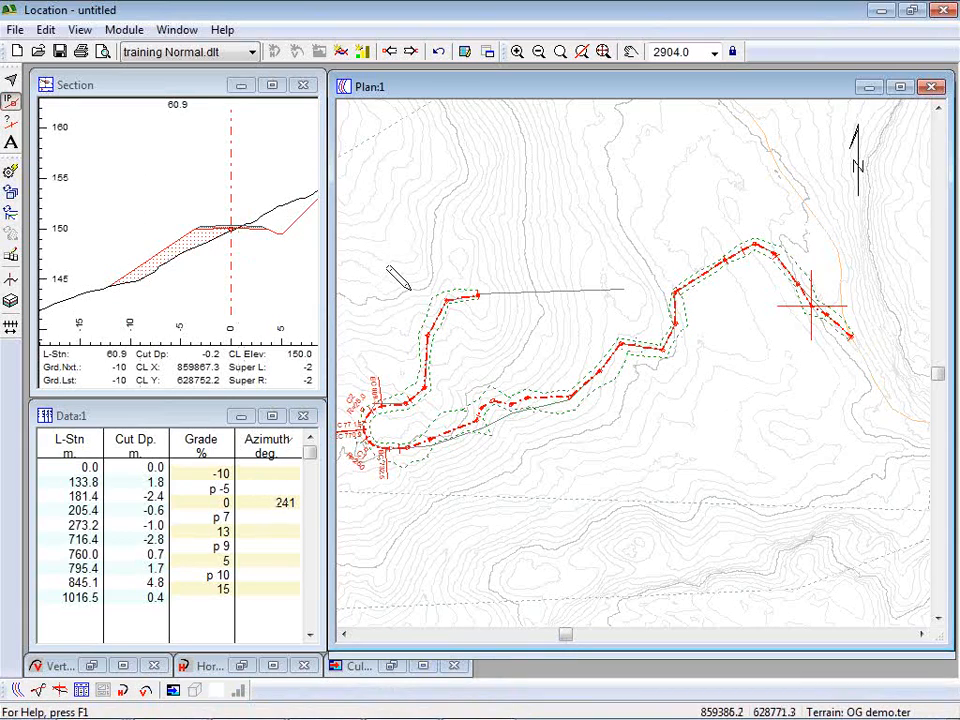
mouse_move(410, 290)
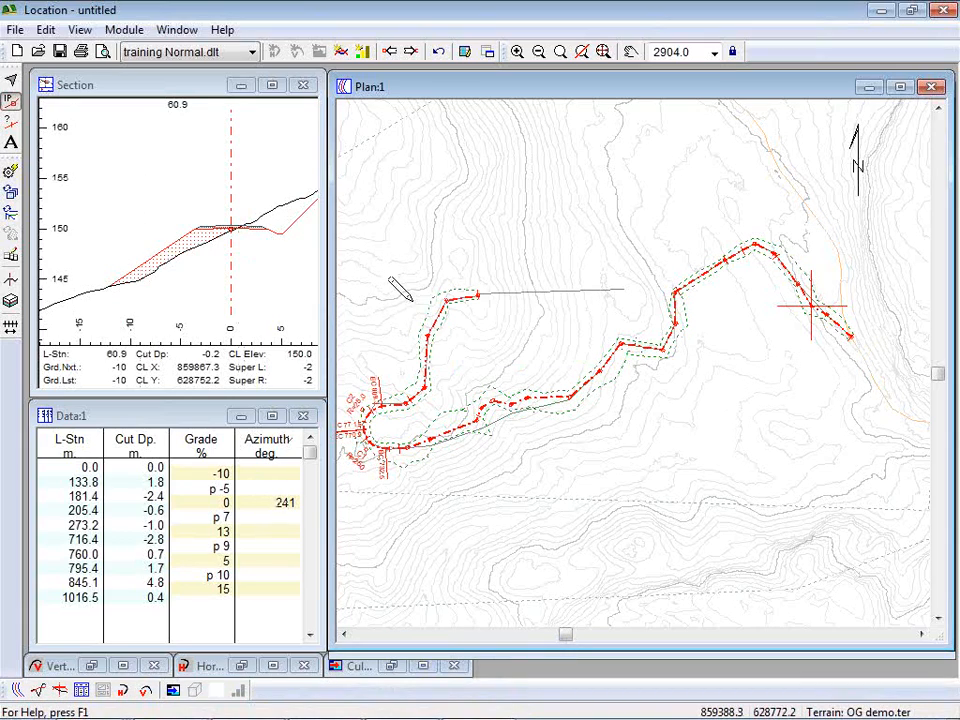
mouse_move(322, 353)
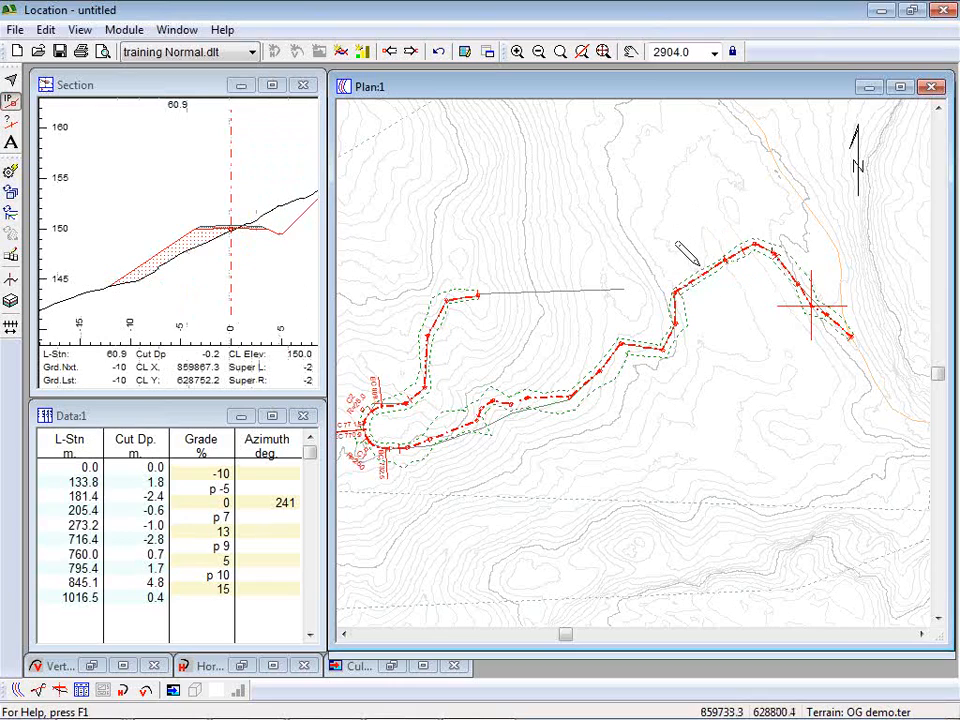
mouse_move(747, 257)
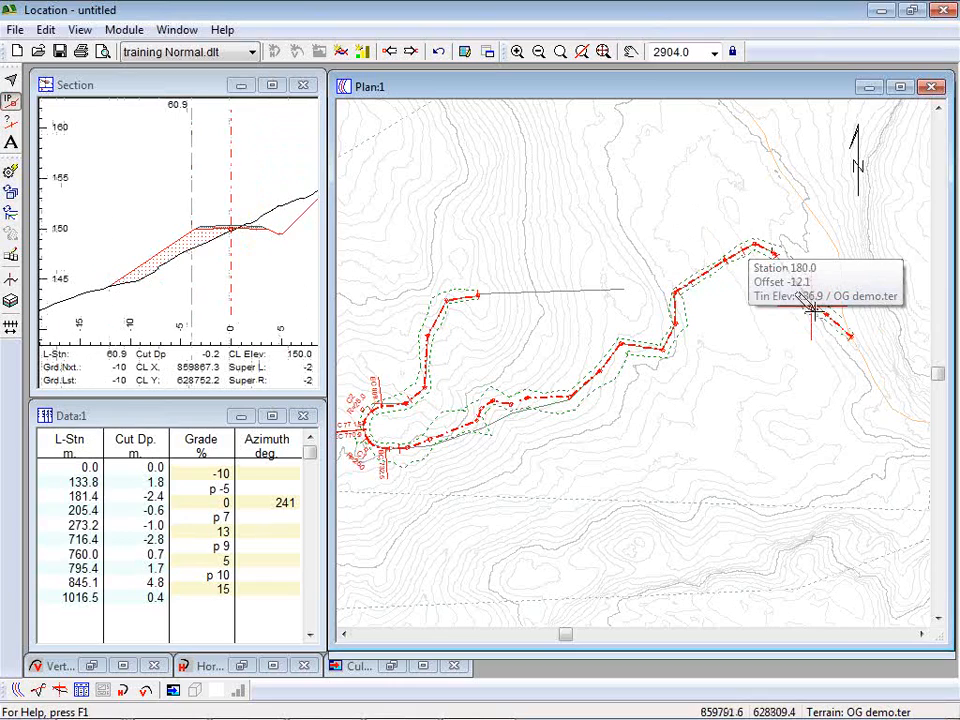
mouse_move(836, 340)
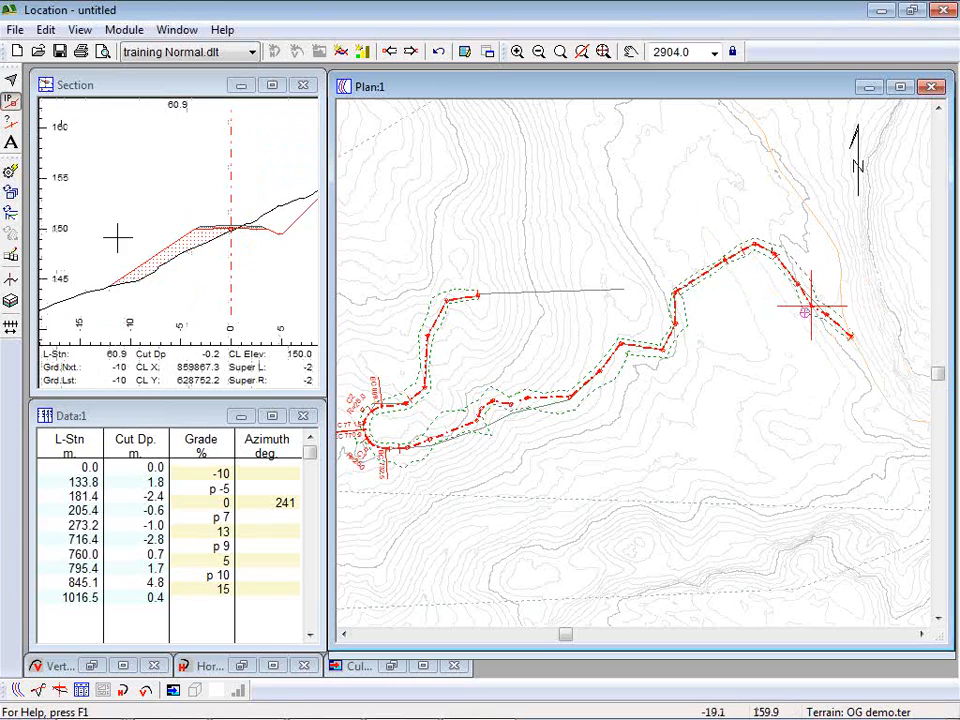
mouse_move(474, 393)
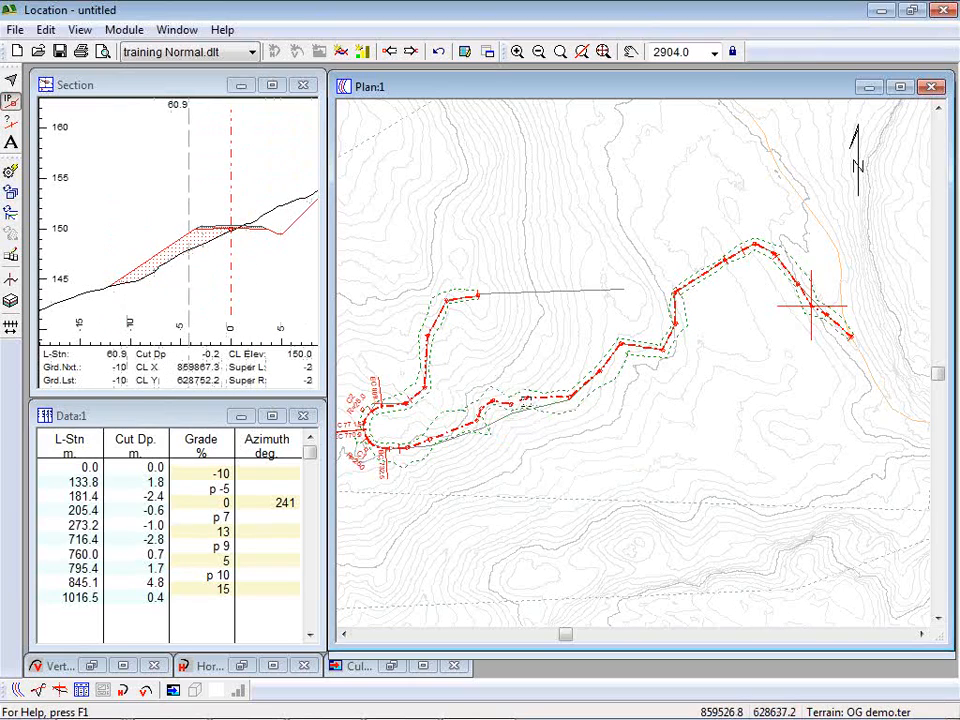
mouse_move(372, 413)
mouse_move(618, 411)
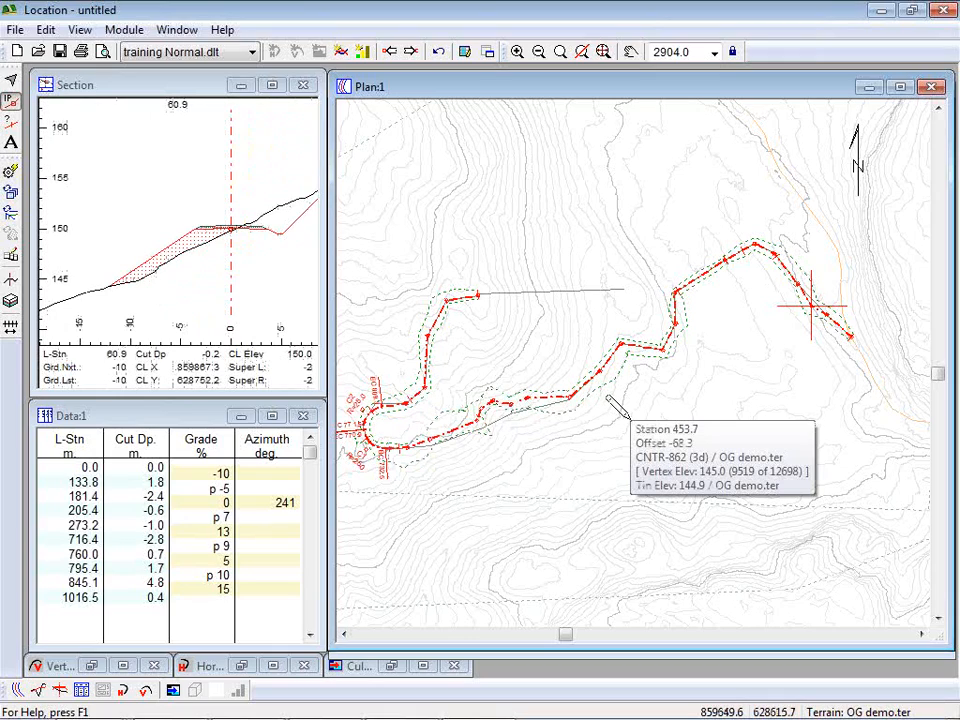
mouse_move(604, 372)
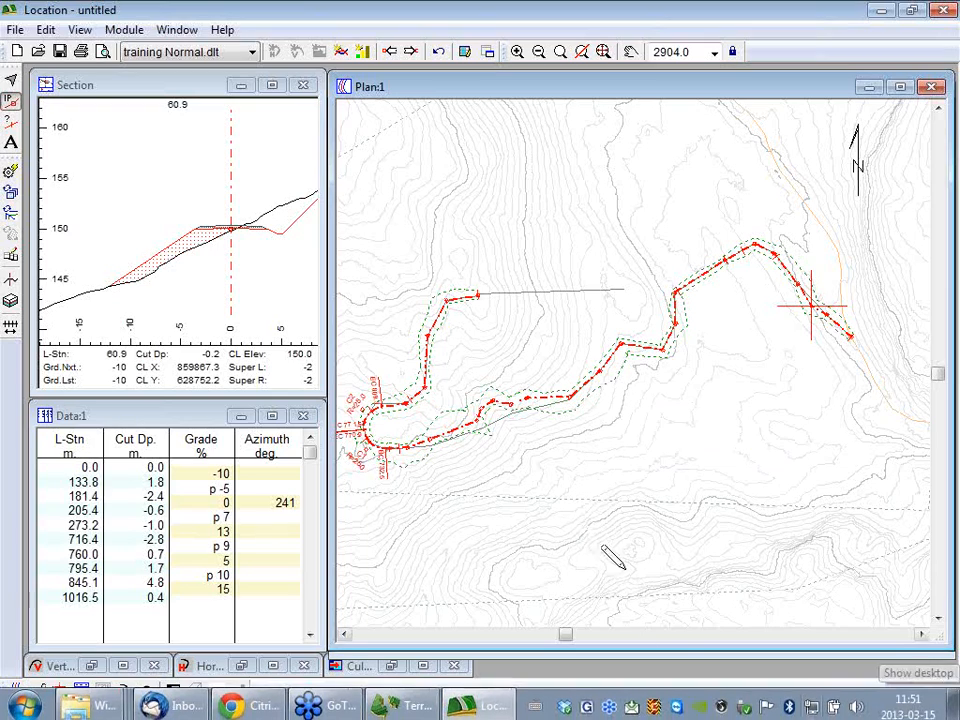
mouse_move(456, 420)
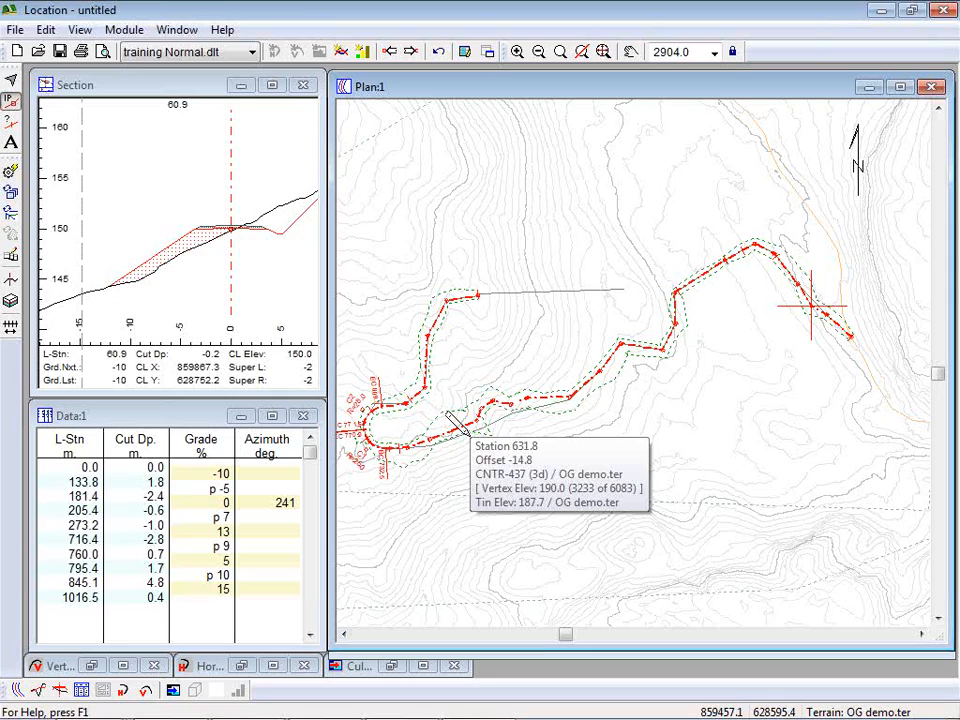
mouse_move(689, 405)
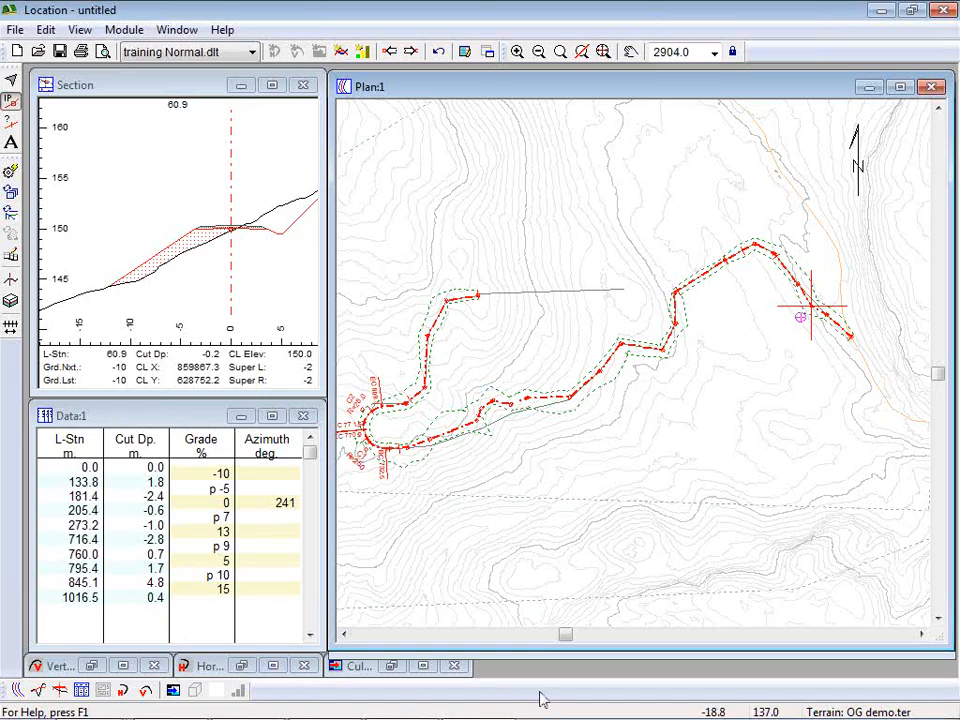
mouse_move(560, 580)
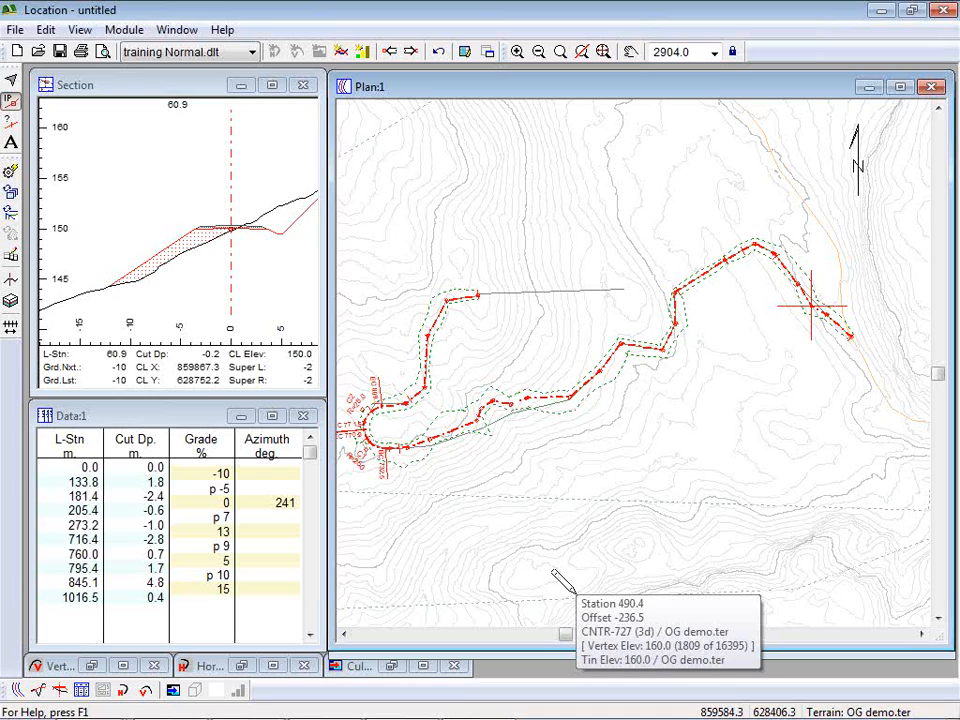
Switch to Terrain, select all features and examine the density of lidar points and contours across the area.
mouse_move(484, 706)
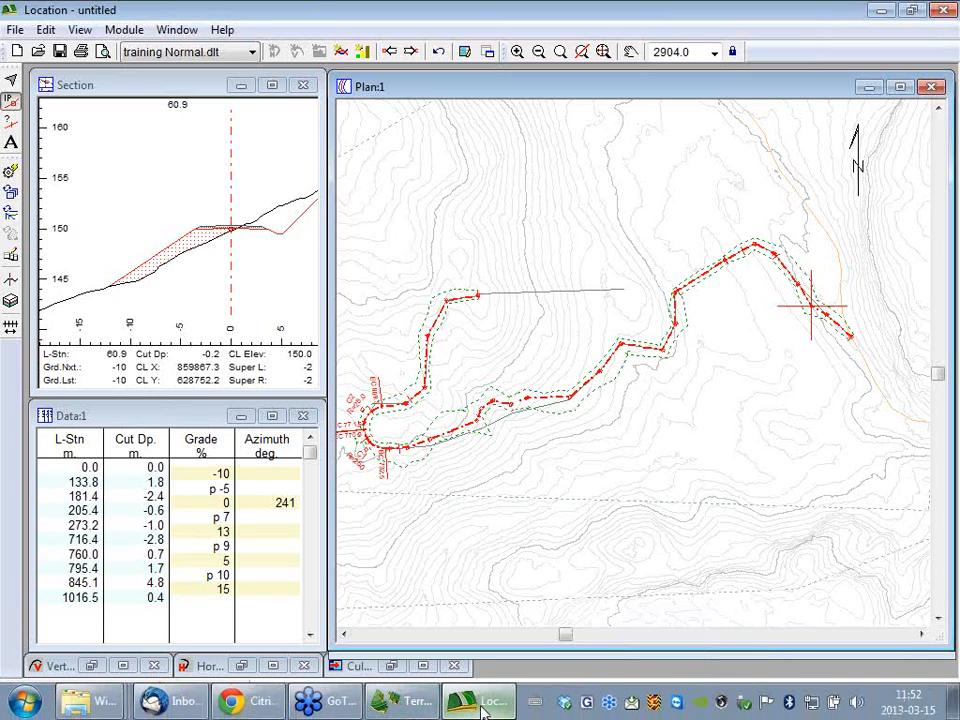
click(405, 701)
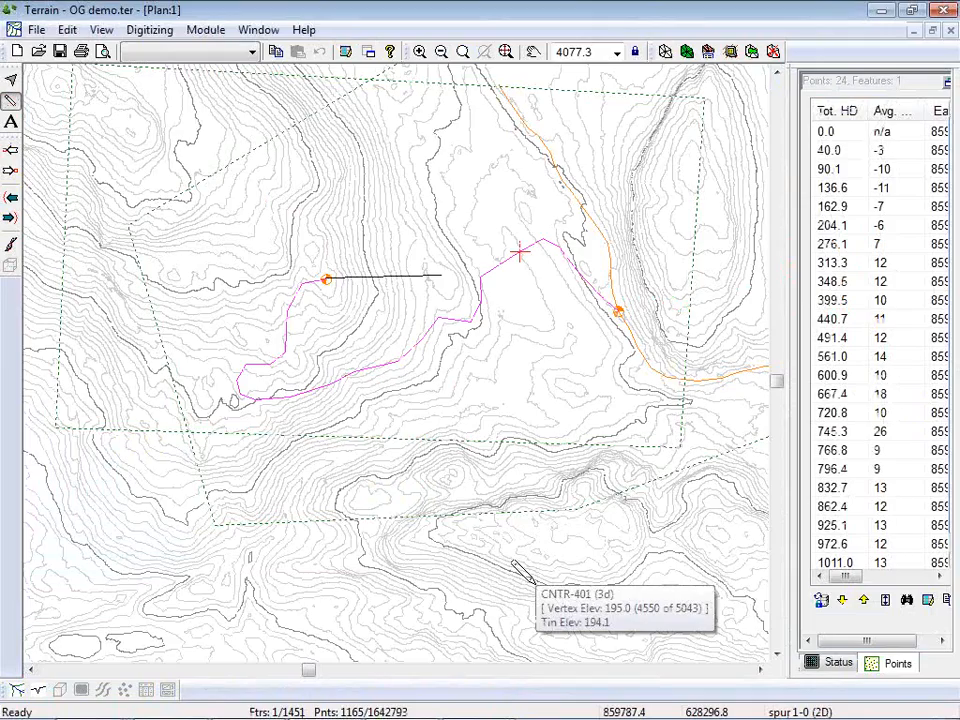
key(ctrl+a)
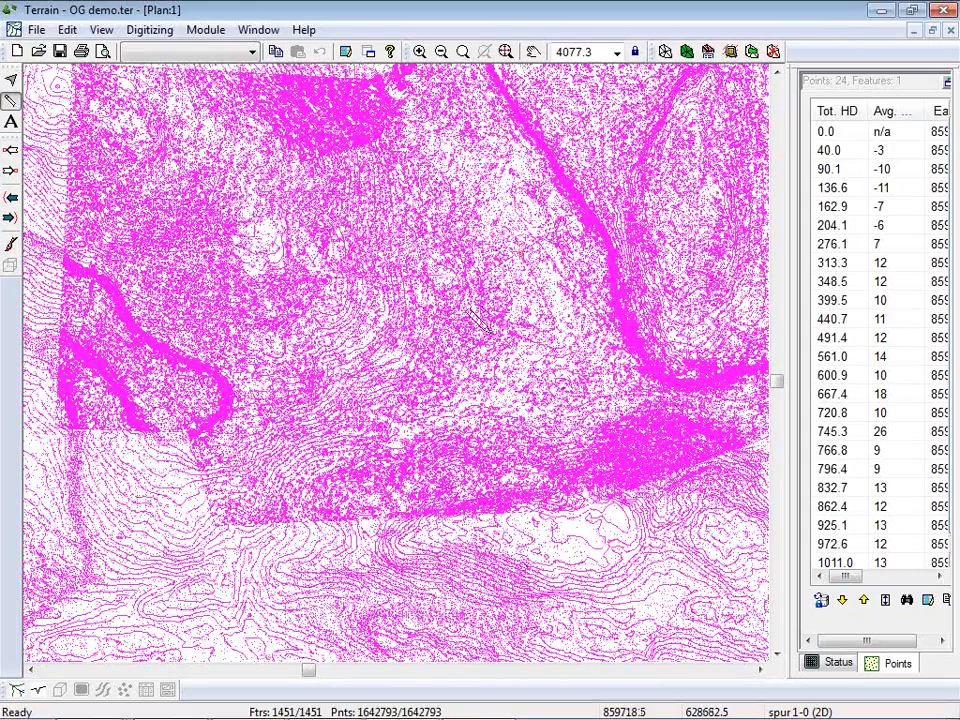
scroll(480, 330, up, 4)
scroll(490, 358, up, 2)
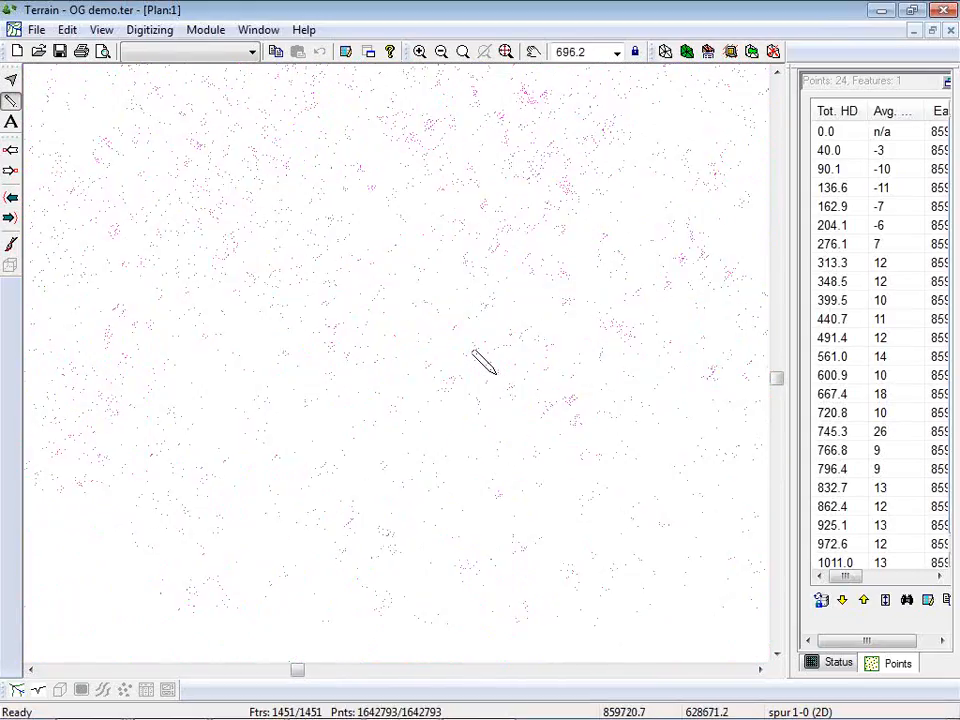
mouse_move(597, 427)
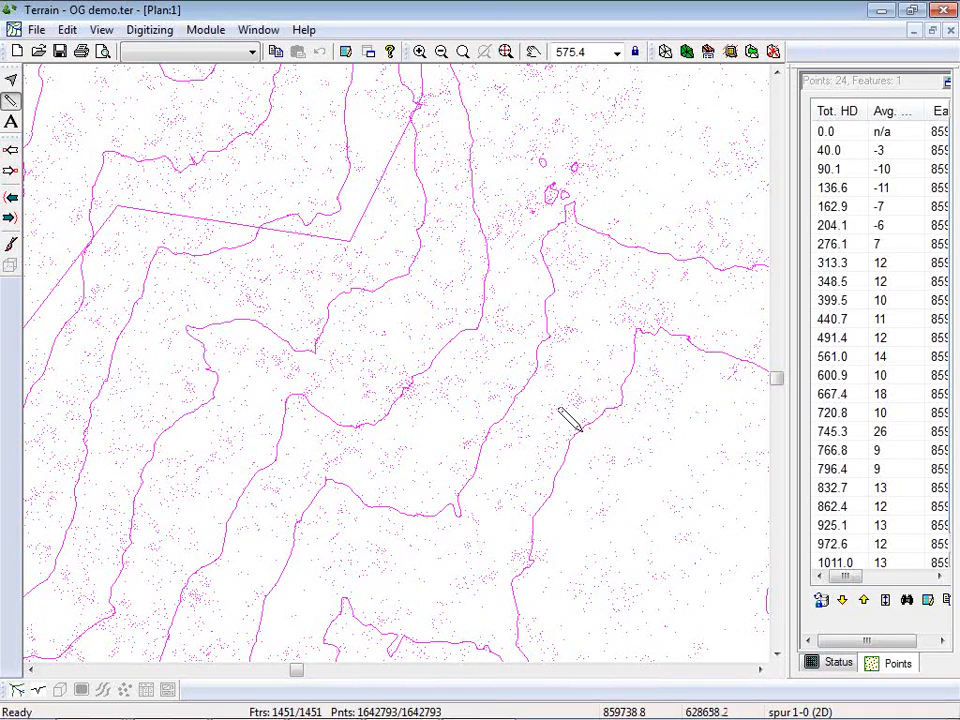
scroll(460, 434, up, 1)
scroll(455, 430, up, 4)
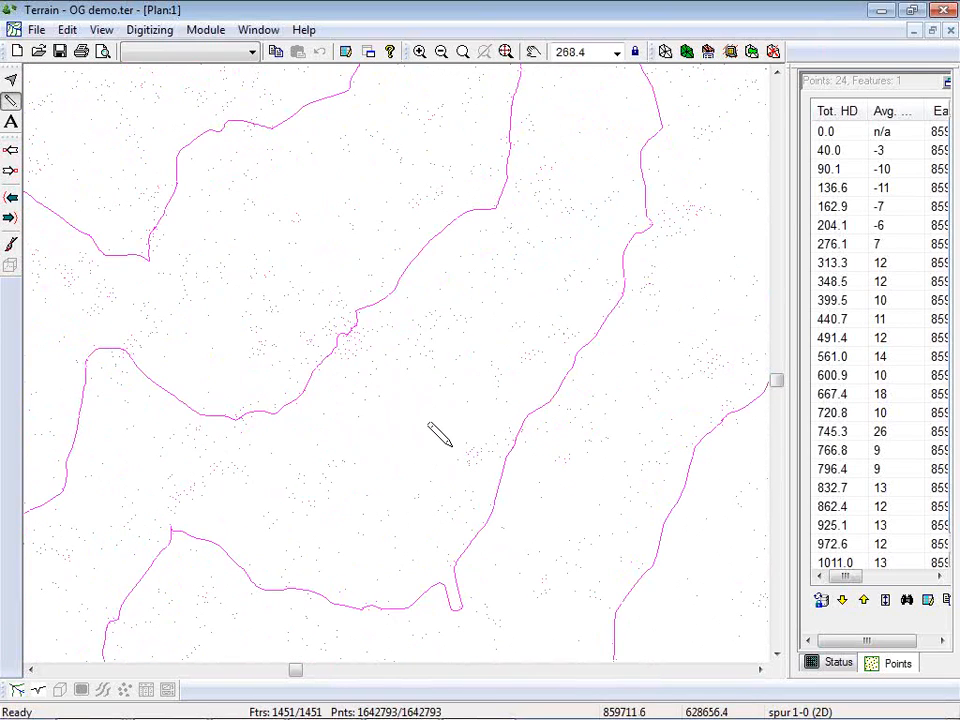
mouse_move(401, 420)
scroll(401, 420, down, 8)
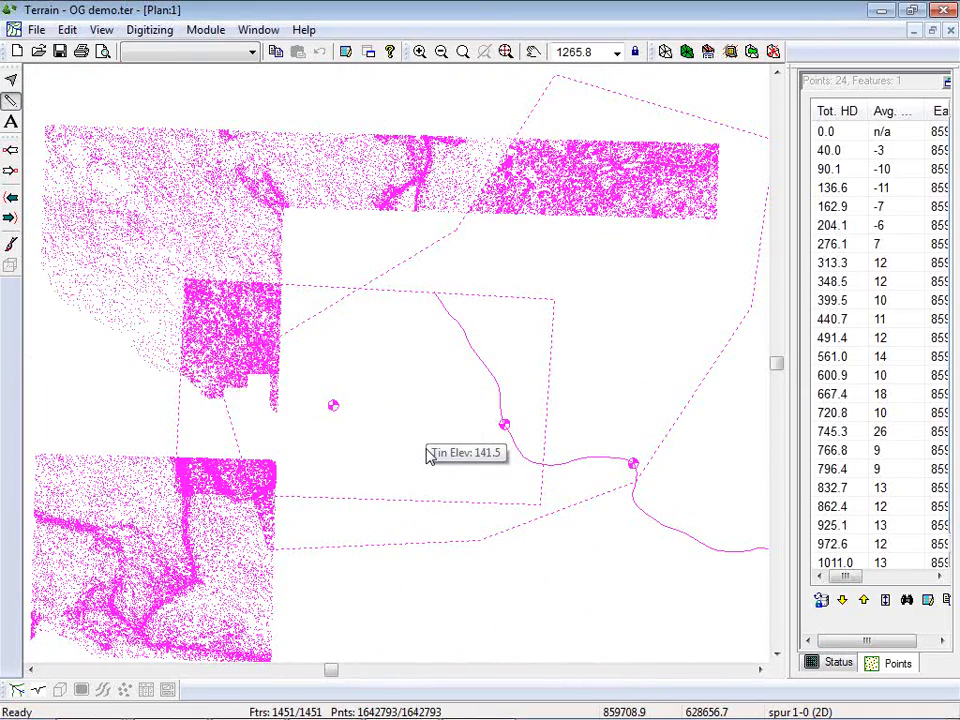
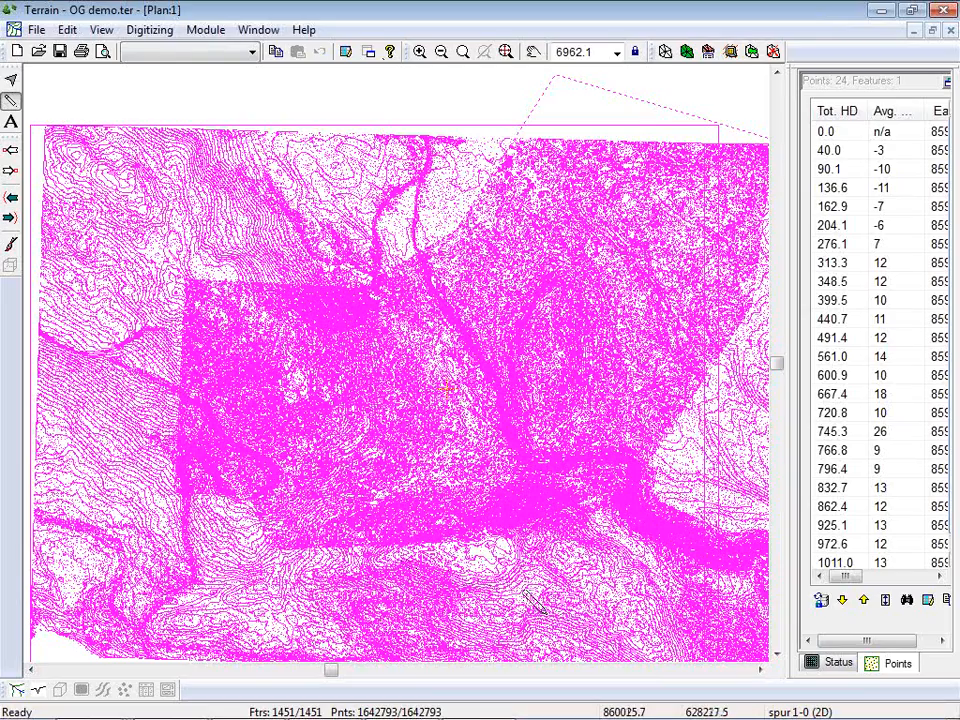
scroll(488, 360, up, 3)
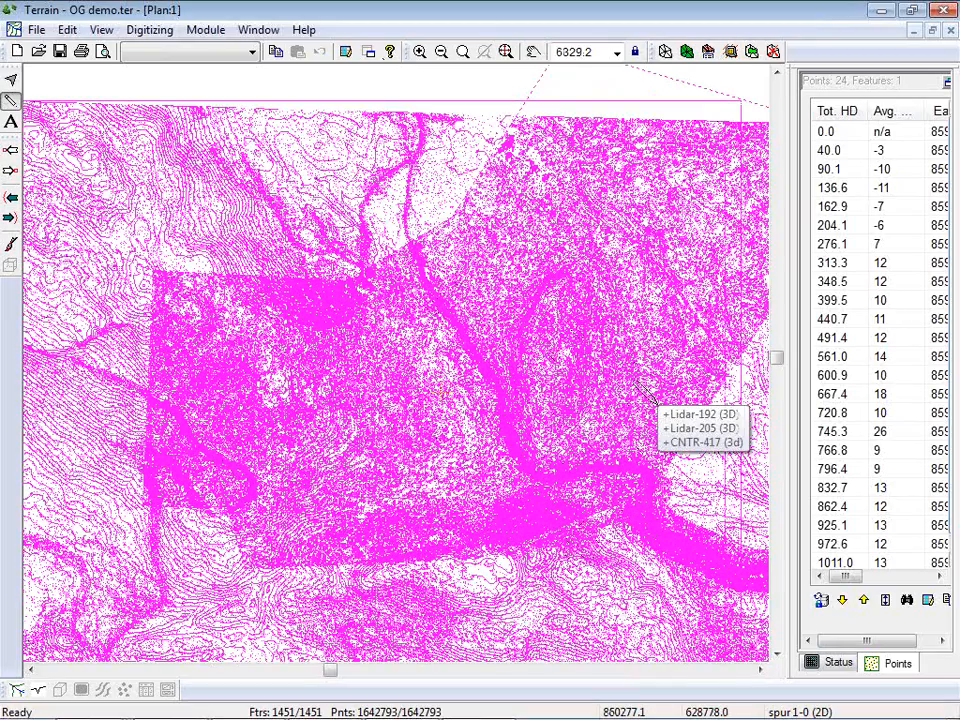
Clear the selection of all terrain features and look over the existing road and control points around the eastern hill.
right_click(442, 87)
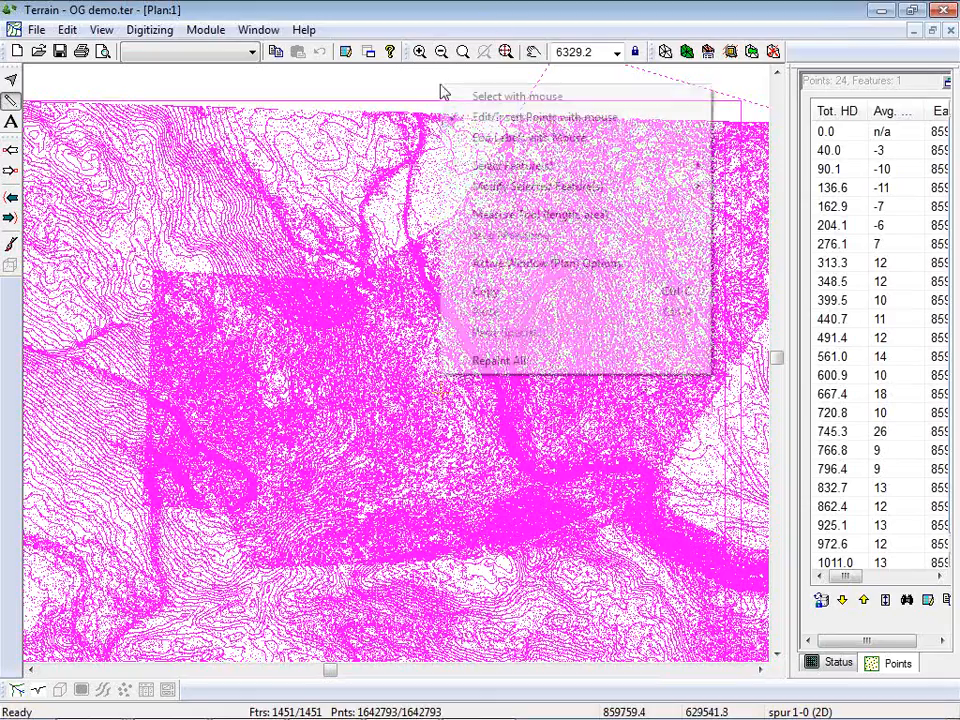
click(506, 97)
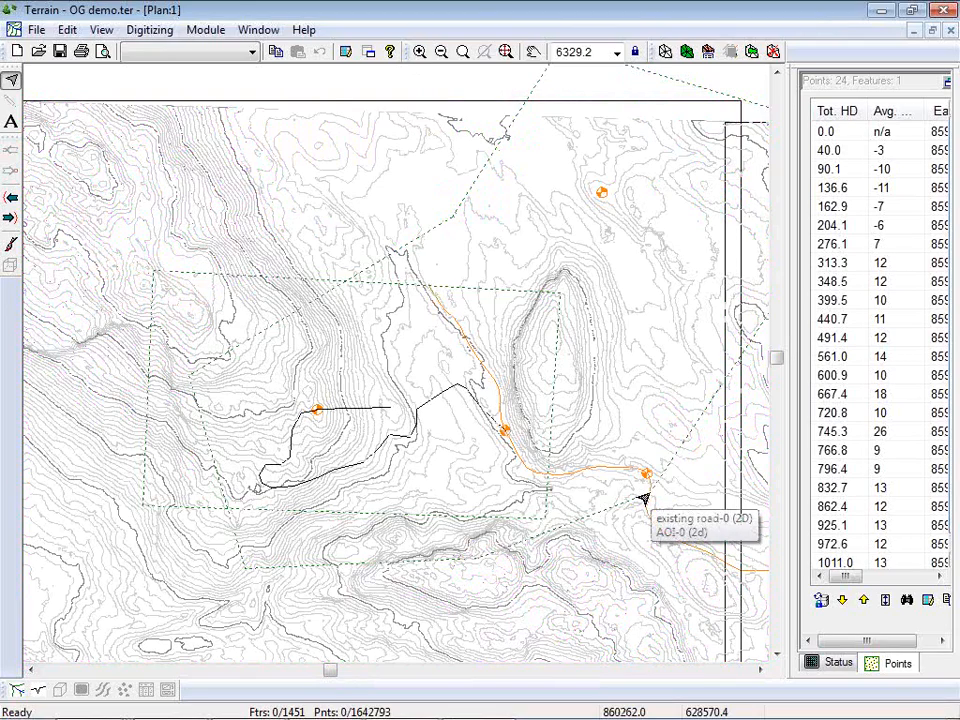
middle_drag(651, 394, 398, 338)
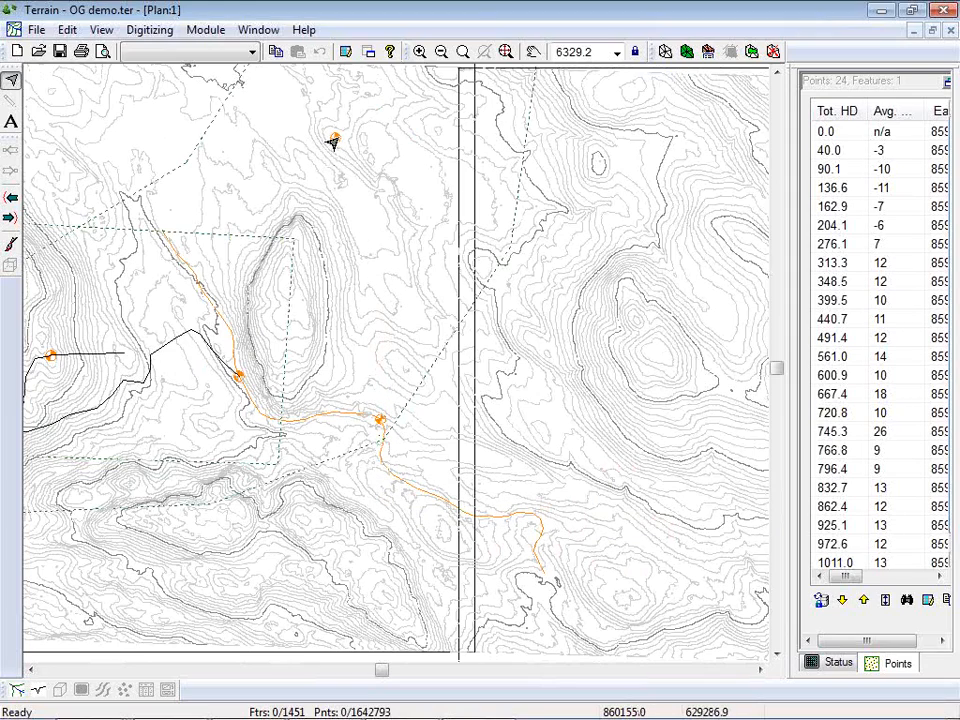
mouse_move(578, 349)
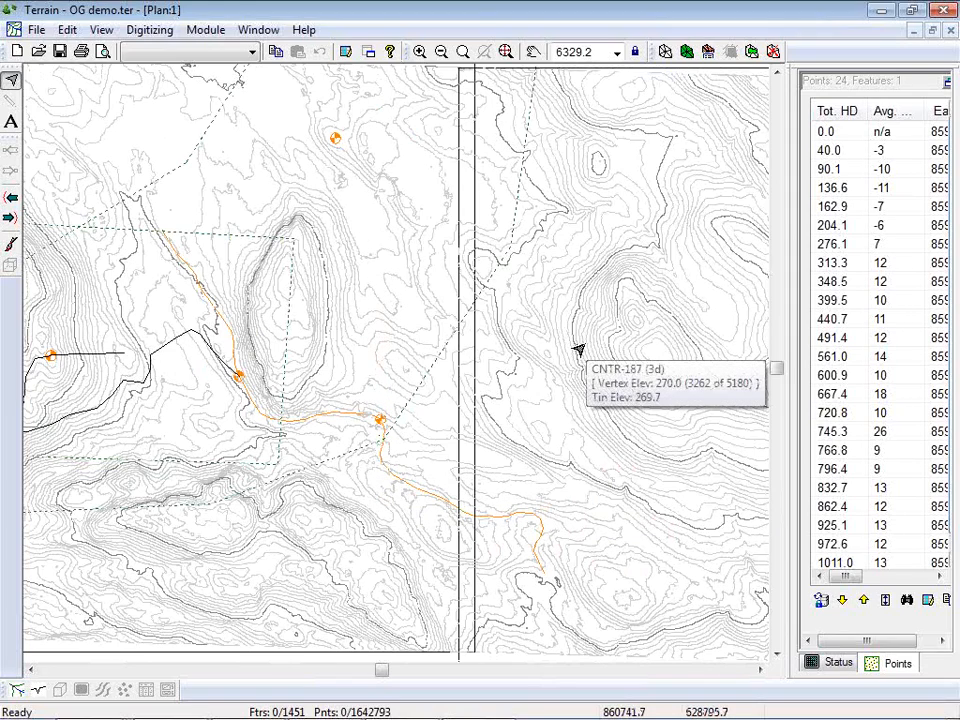
Create a feature named spur 2 without elevations, drawn straight from the eastern control point on the existing road to the northern control point.
click(67, 30)
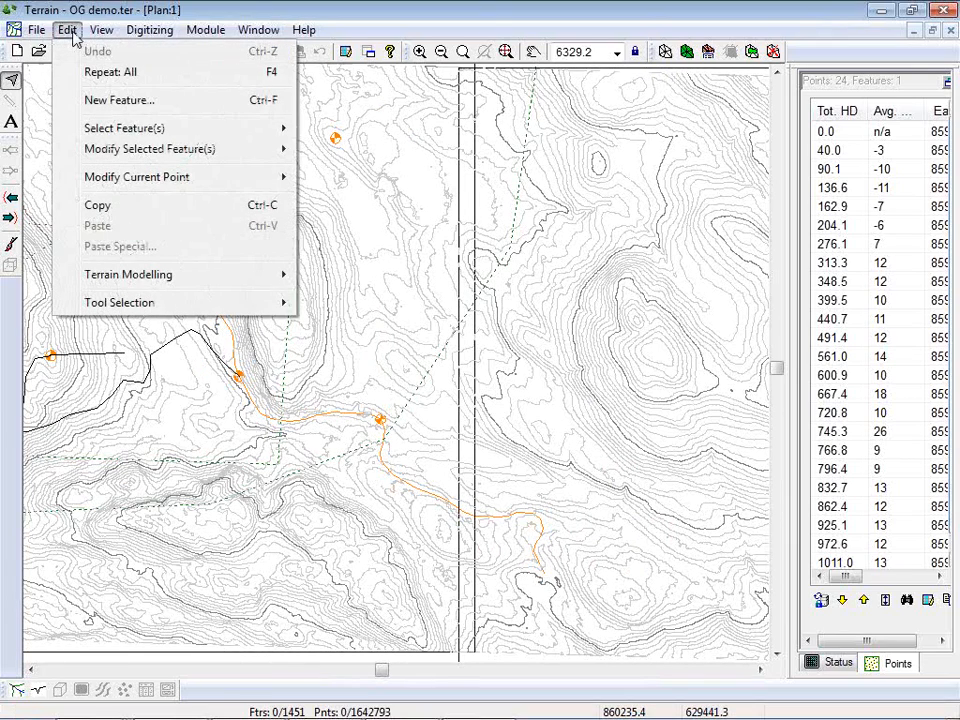
click(116, 100)
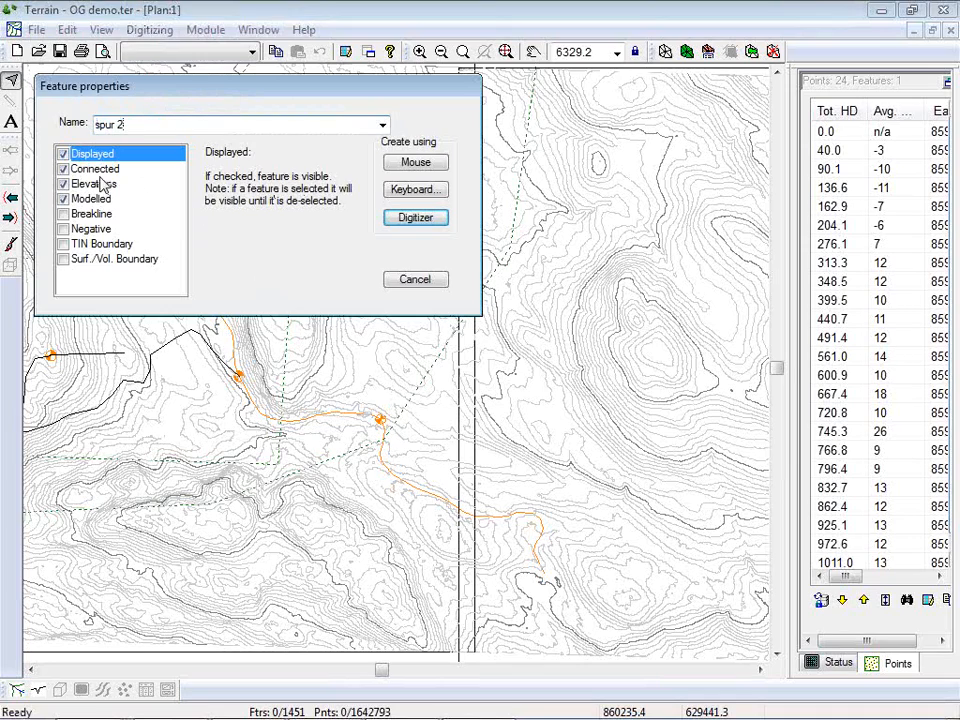
click(63, 185)
click(414, 163)
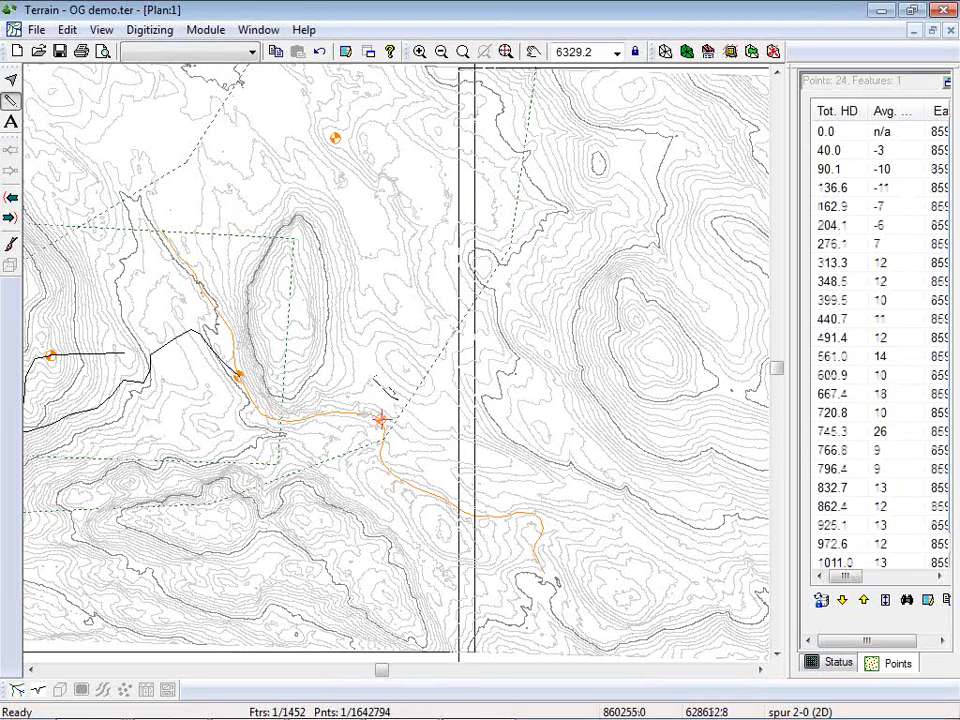
click(380, 418)
click(335, 138)
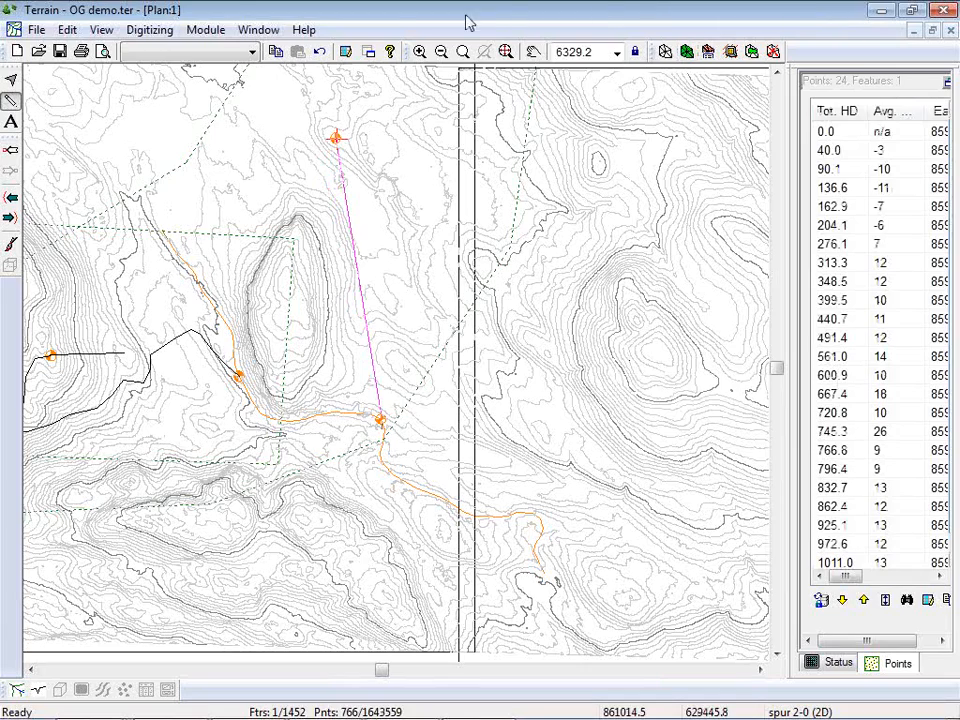
Tile the plan and profile windows vertically and make the profile show the current feature, spur 2.
click(268, 30)
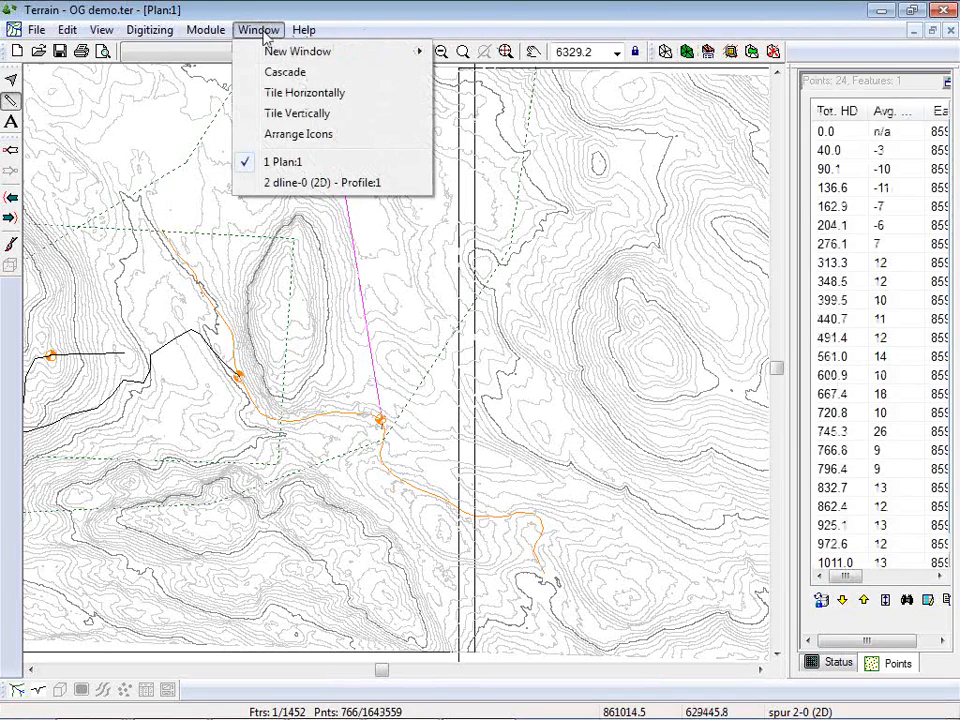
click(308, 115)
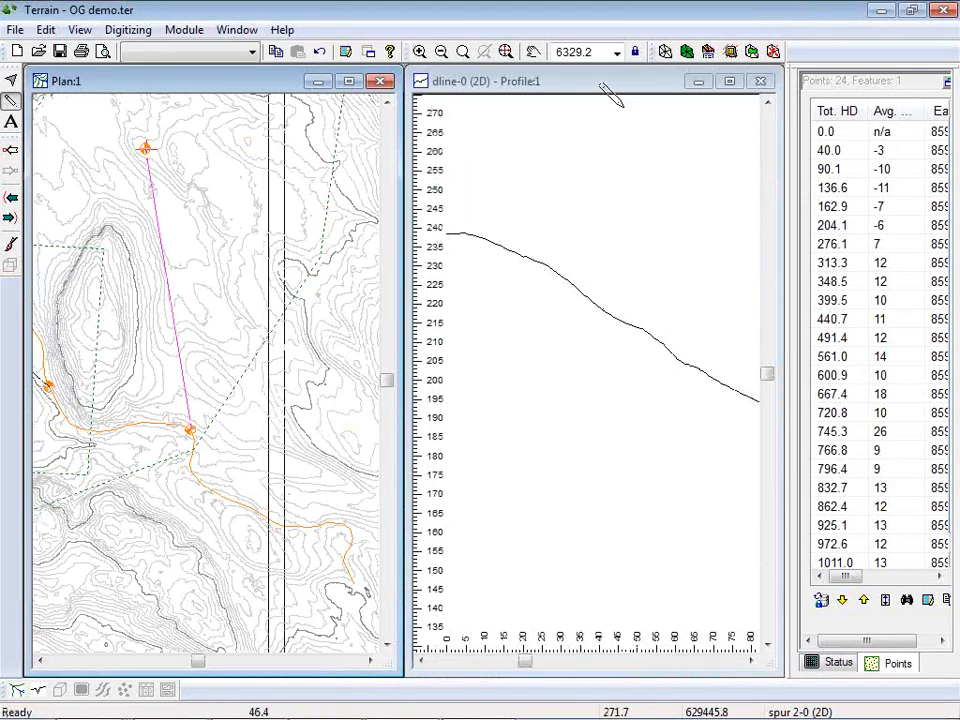
click(612, 98)
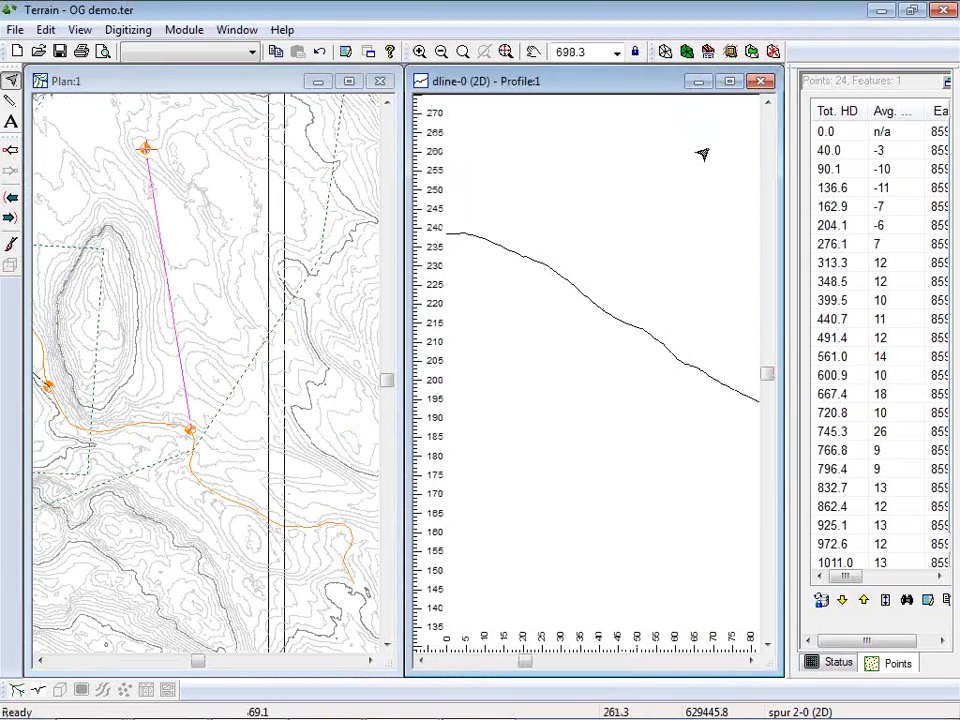
click(11, 101)
click(710, 146)
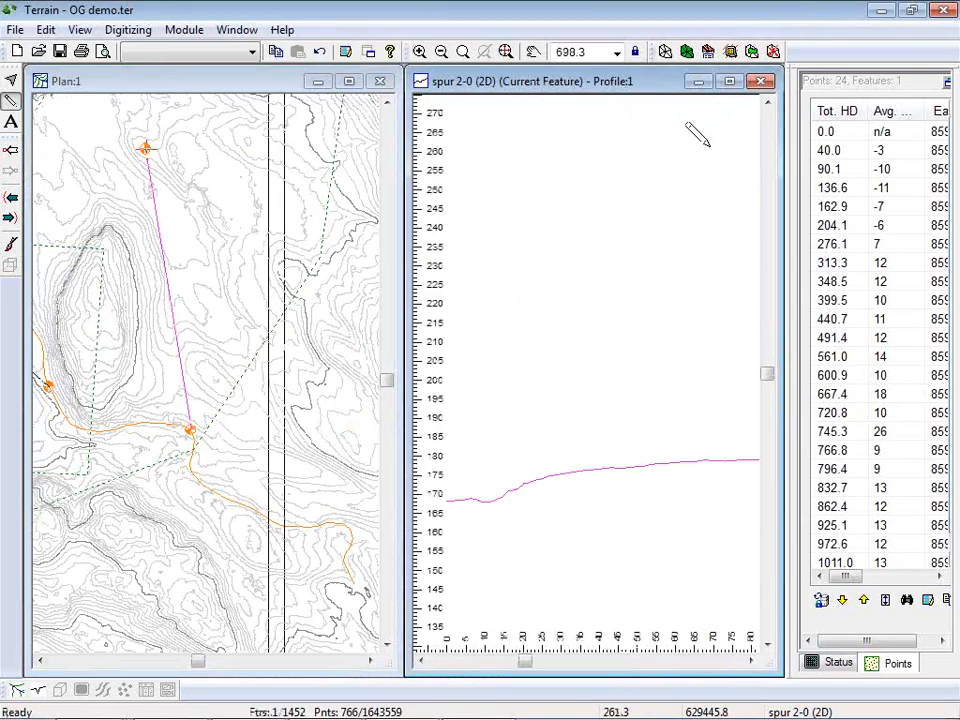
Set the profile's horizontal scale to 2000 with an exaggerated vertical scale, and fit the whole spur 2 profile in its window.
scroll(638, 343, up, 1)
middle_drag(628, 343, 561, 300)
scroll(591, 258, down, 7)
scroll(643, 261, down, 1)
scroll(594, 289, down, 2)
right_click(645, 312)
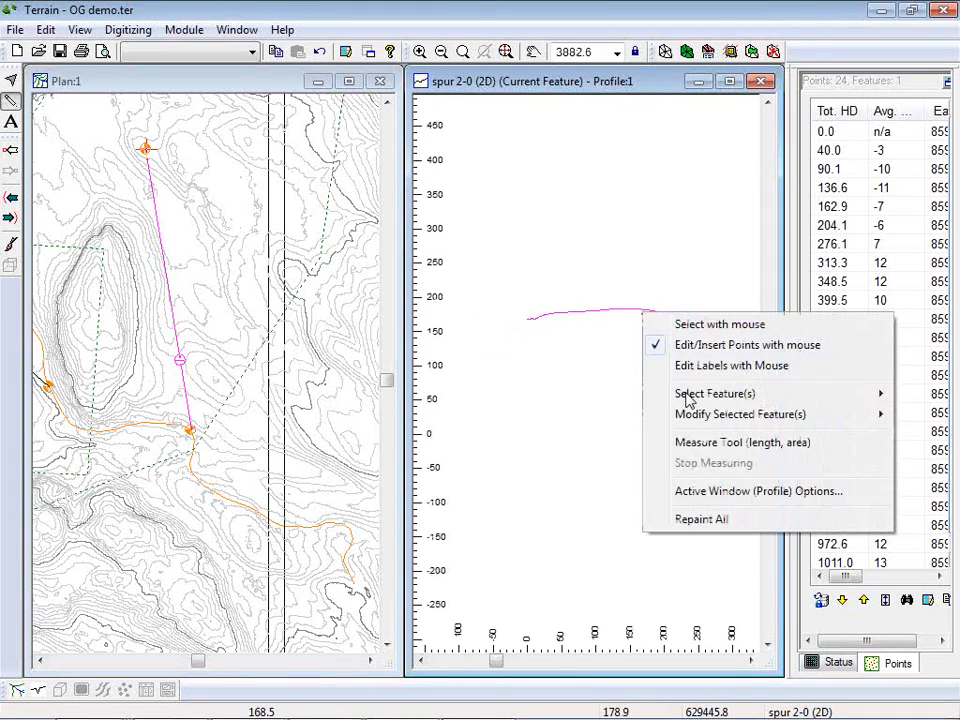
click(735, 490)
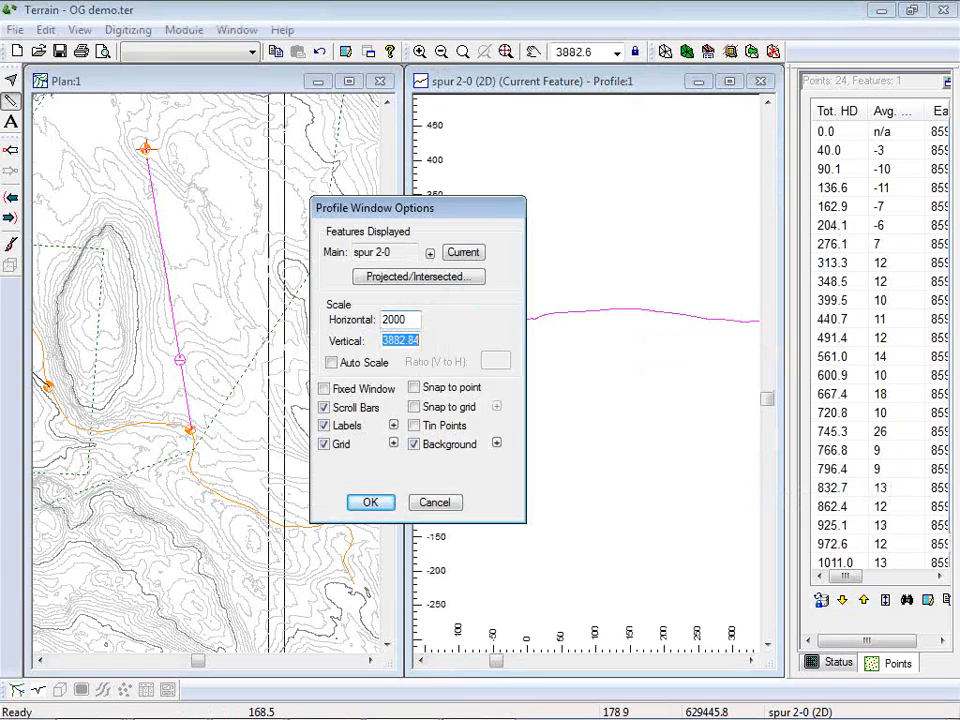
key(Return)
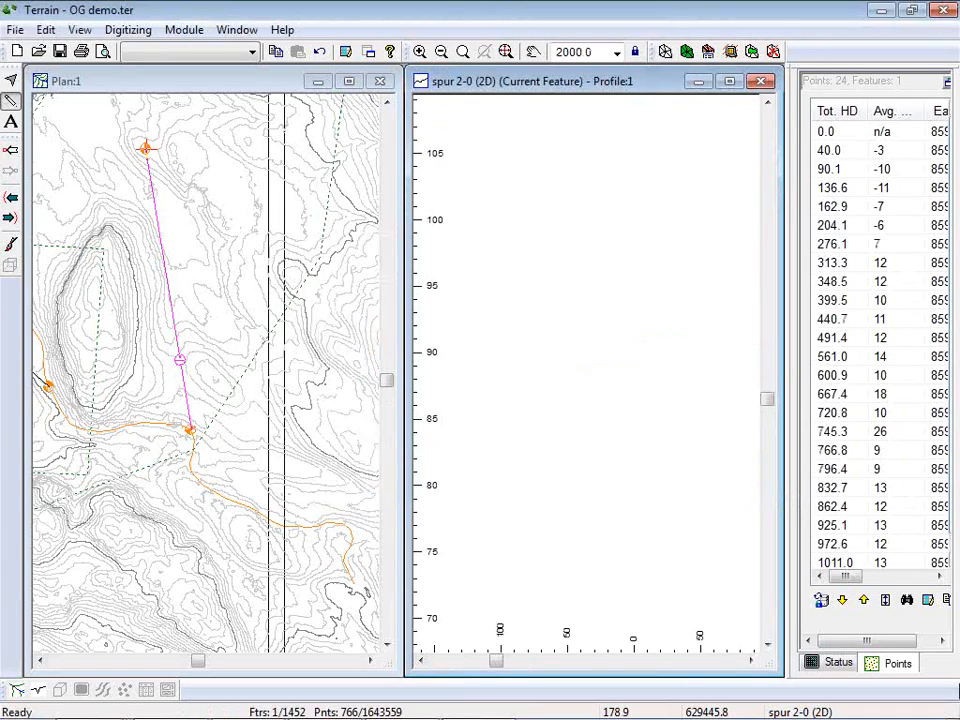
click(510, 53)
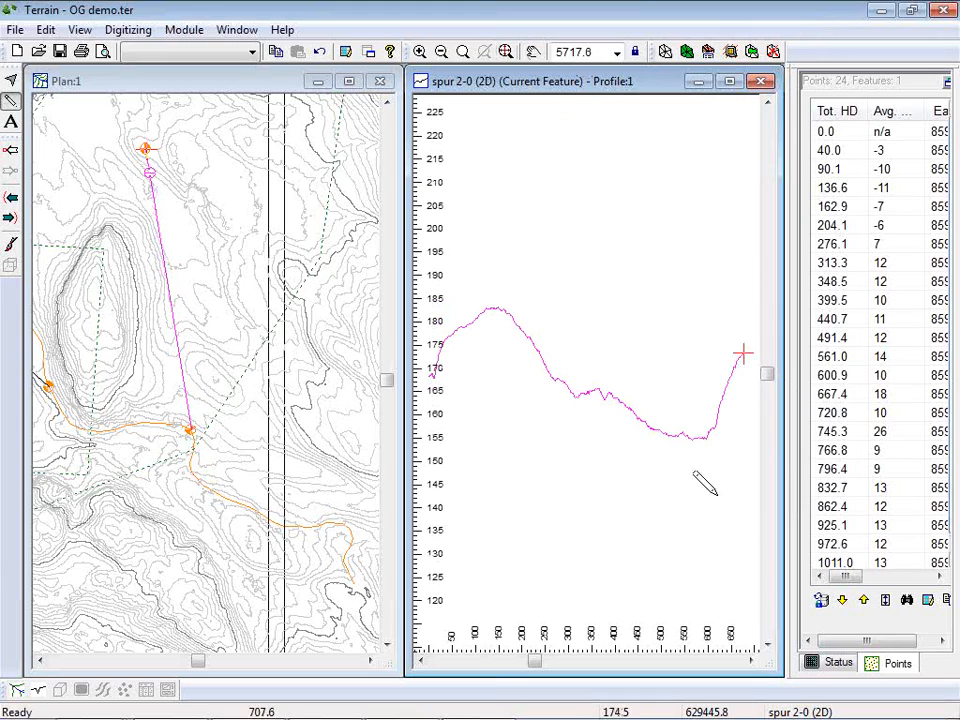
Insert a bend point near the road end of spur 2 and another near its northern end, pulled southeast of the straight line.
click(182, 369)
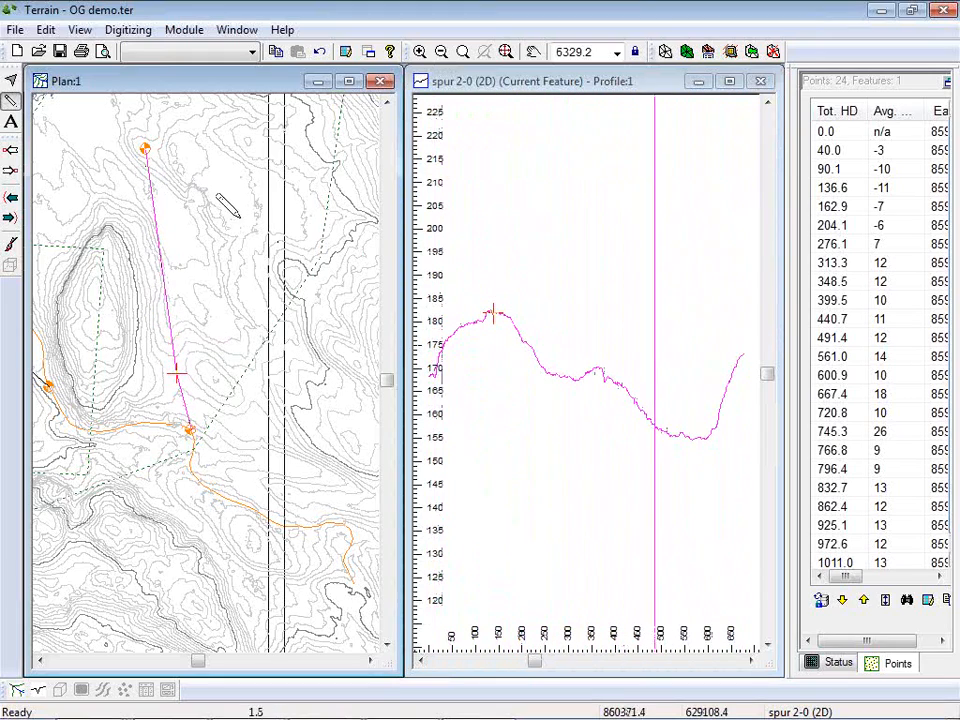
drag(150, 156, 179, 196)
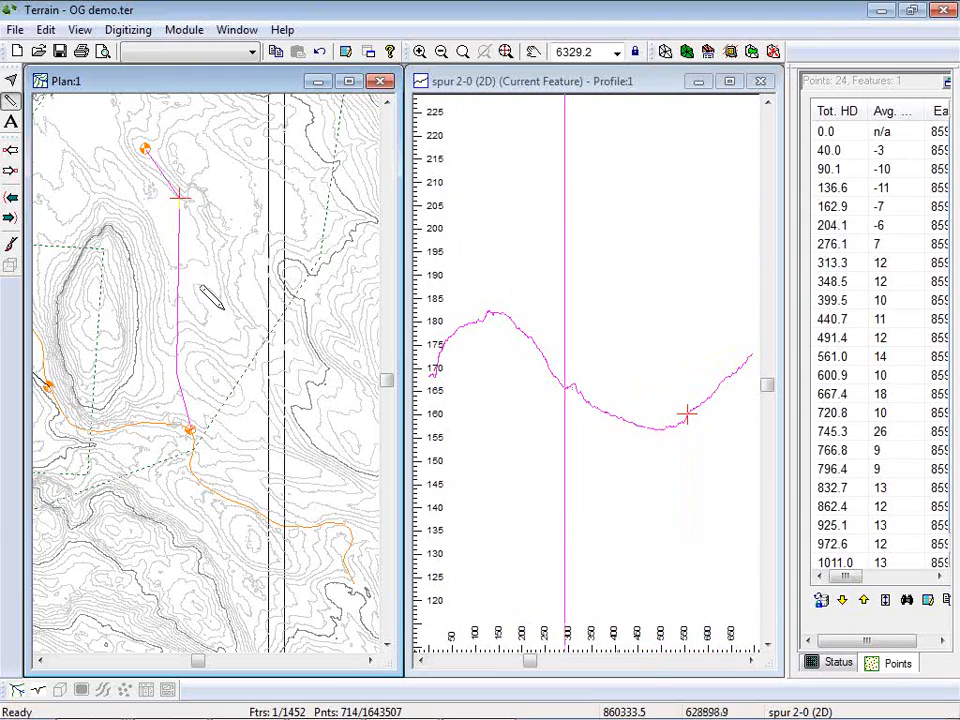
mouse_move(211, 315)
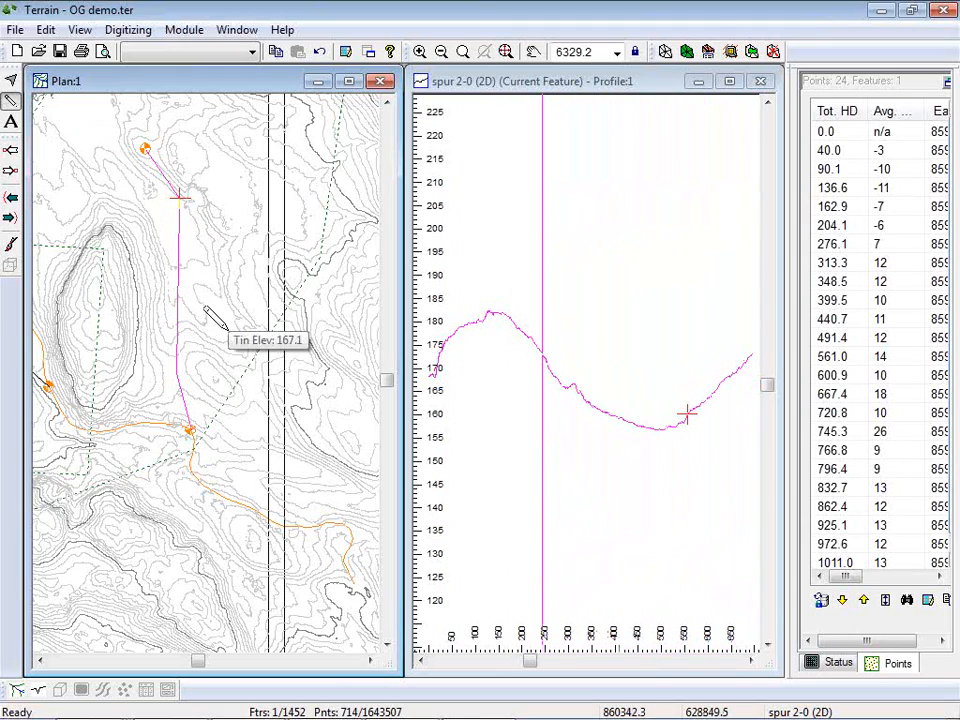
Insert two more bend points in the middle stretch of spur 2, shifting the route west toward the long hill.
click(176, 250)
drag(176, 250, 161, 240)
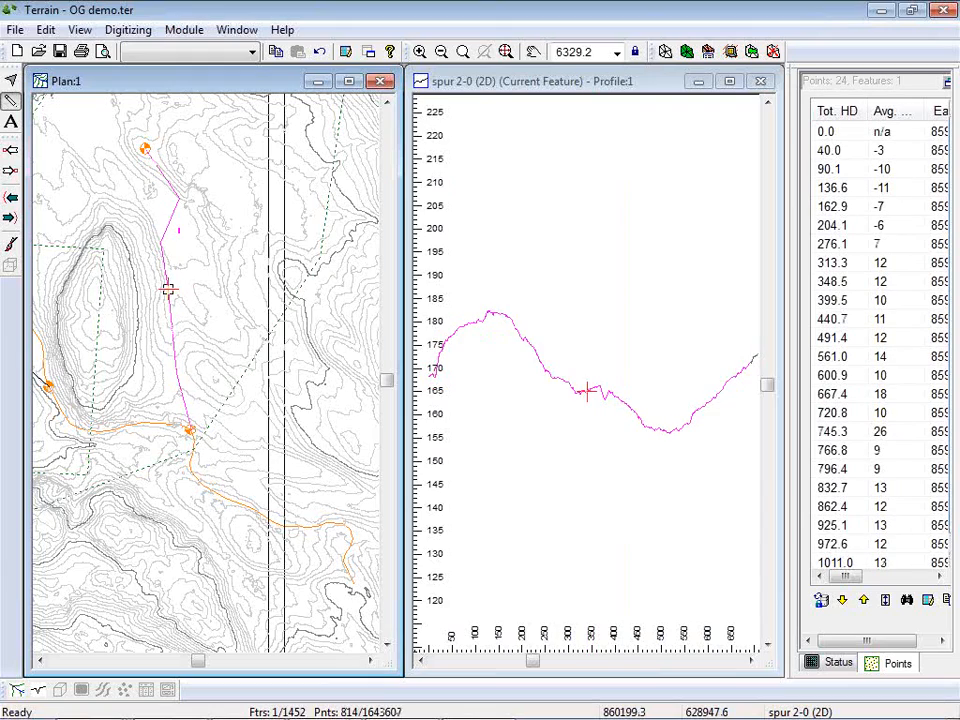
mouse_move(168, 289)
mouse_down()
mouse_move(167, 326)
mouse_move(161, 306)
mouse_up()
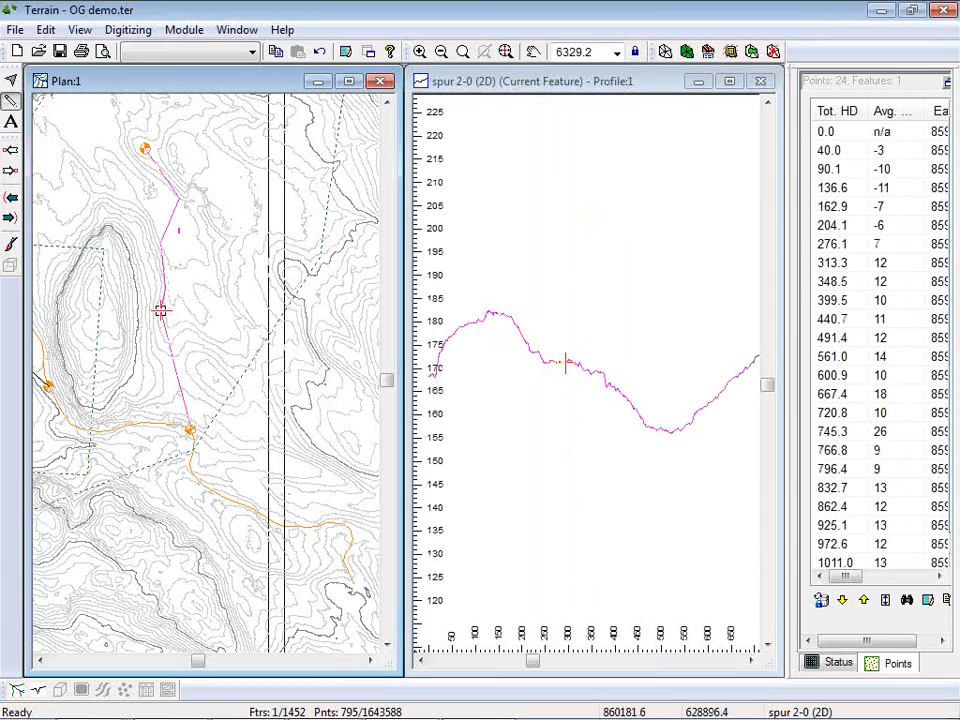
Adjust the middle bend of spur 2 slightly east, between its two western bend points, and show the whole profile.
drag(165, 285, 168, 284)
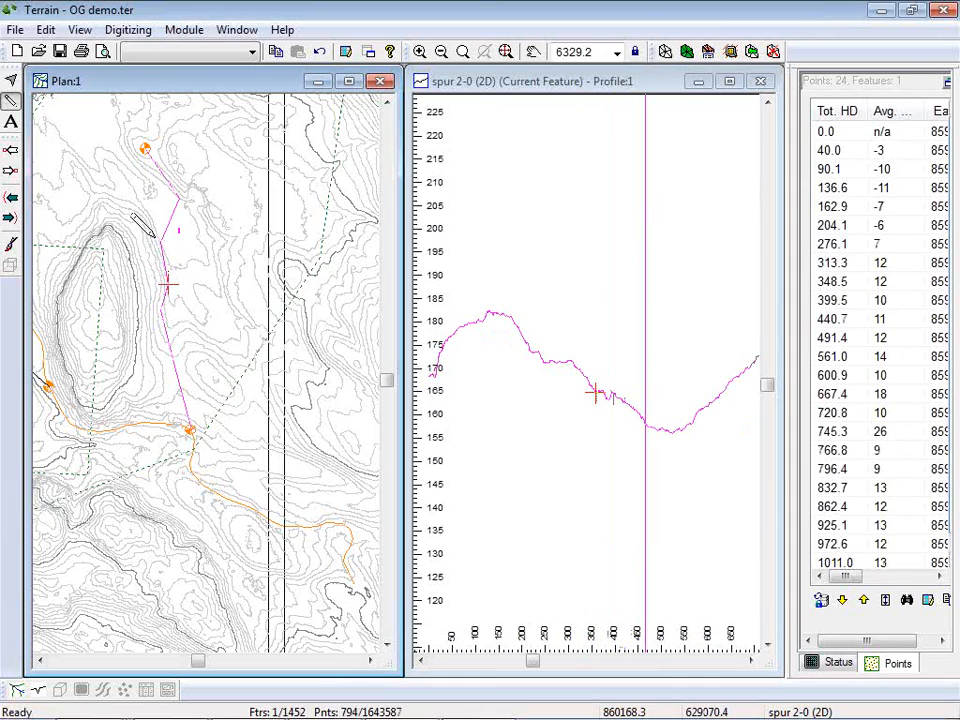
scroll(661, 426, up, 1)
click(655, 430)
scroll(652, 433, down, 5)
scroll(648, 437, up, 3)
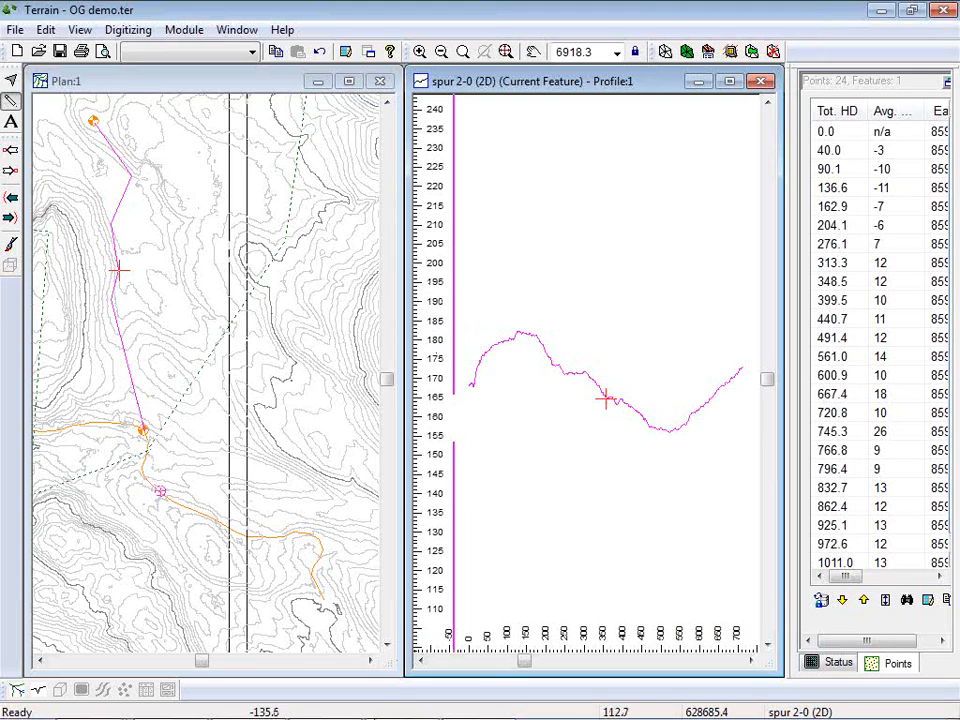
Switch to Location and save the untitled road design as "spur 2 demo" in the LiDAR pegging folder.
click(485, 703)
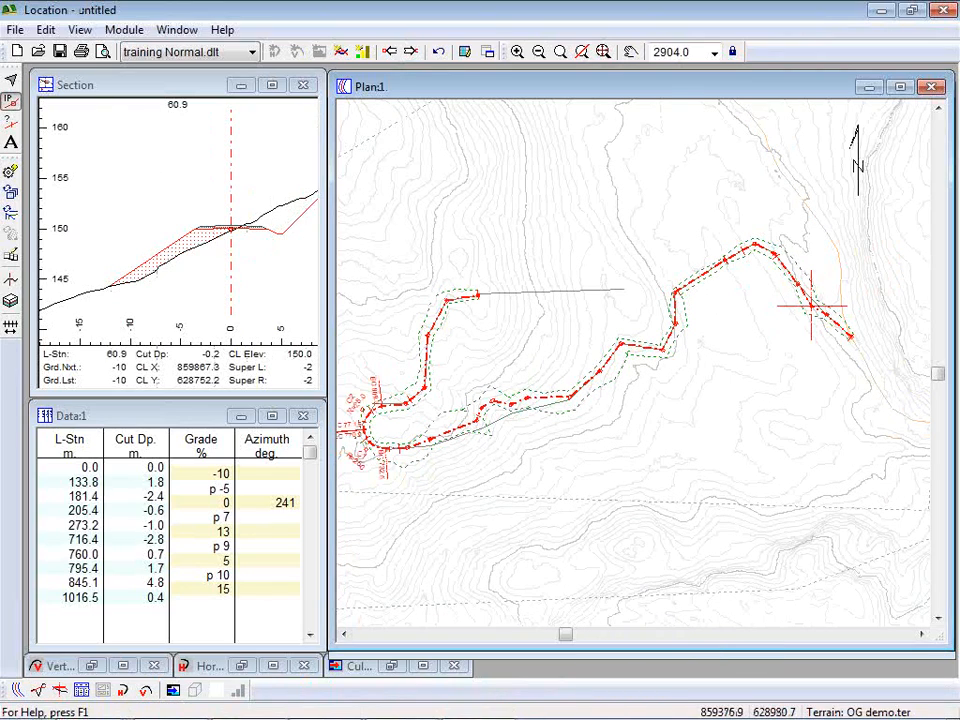
click(15, 30)
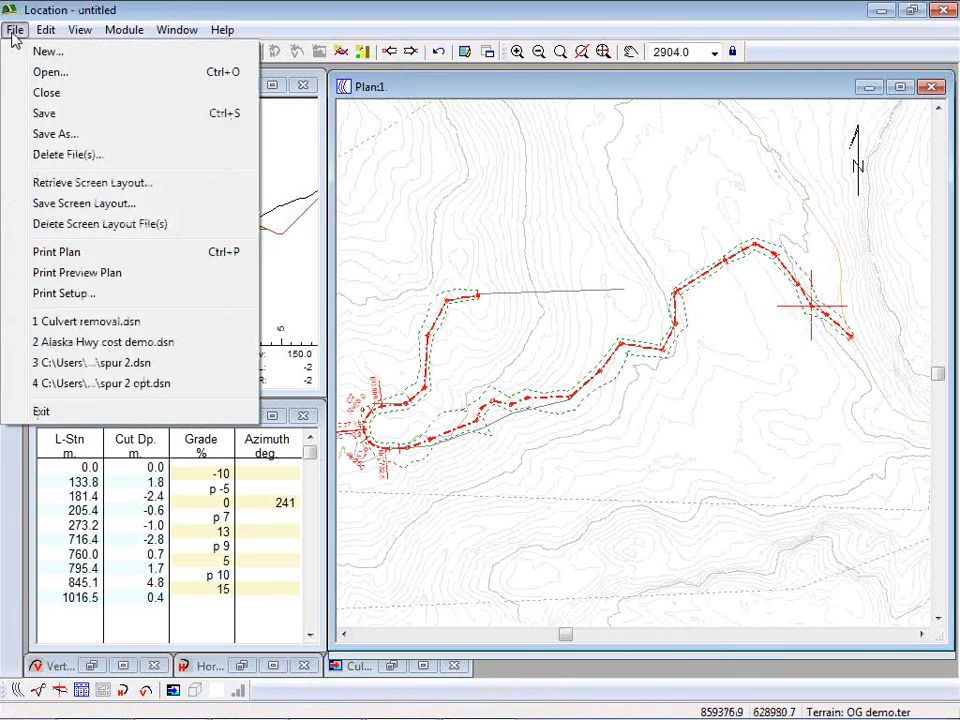
click(60, 114)
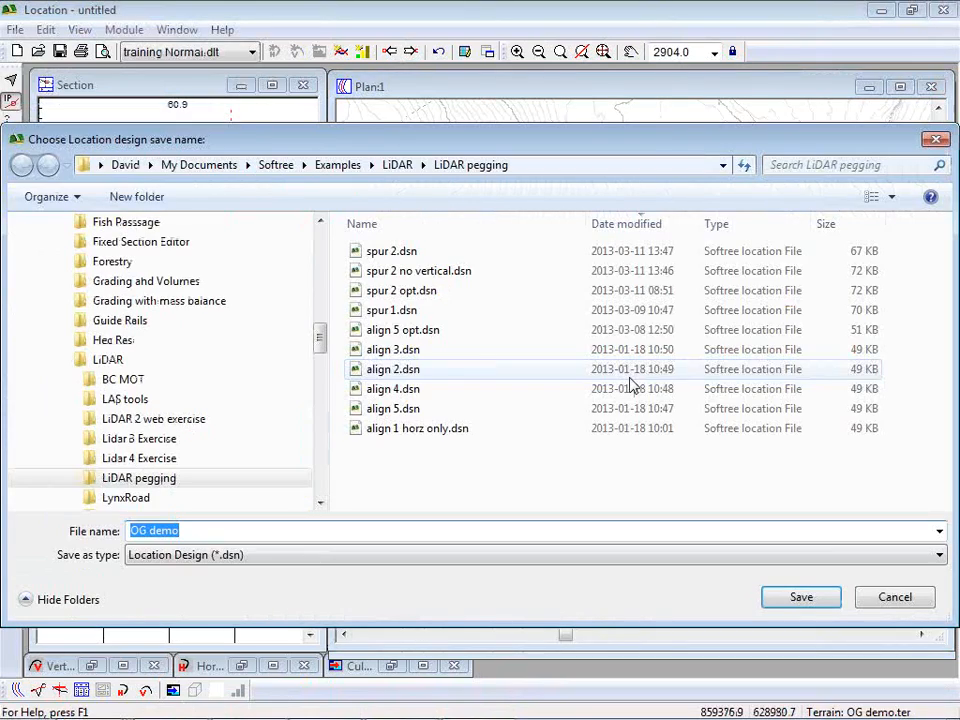
text(spu)
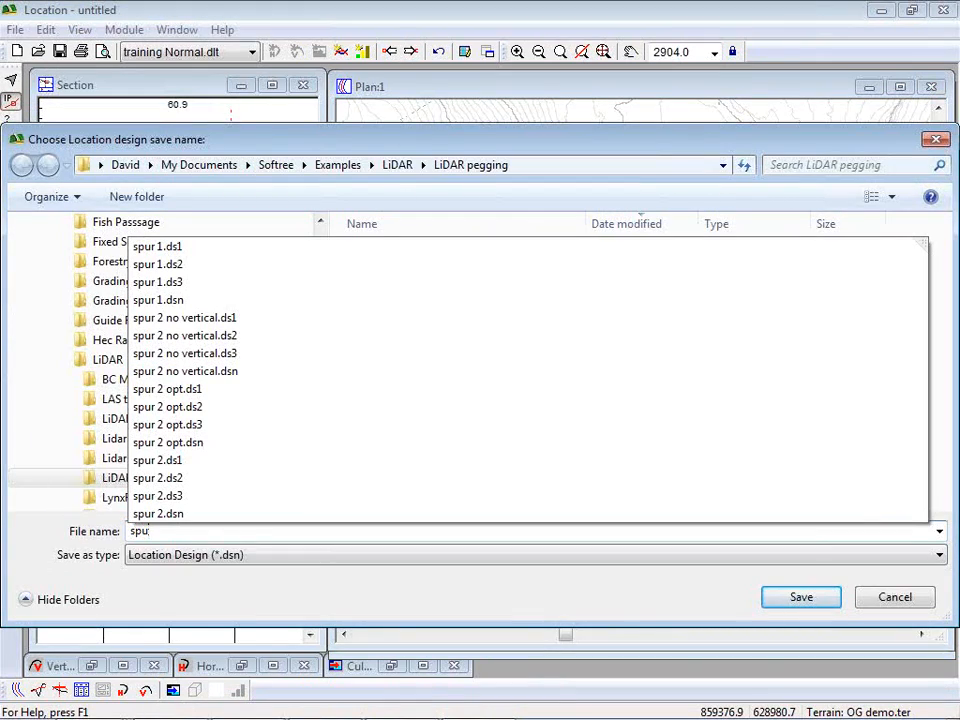
text(r 2 )
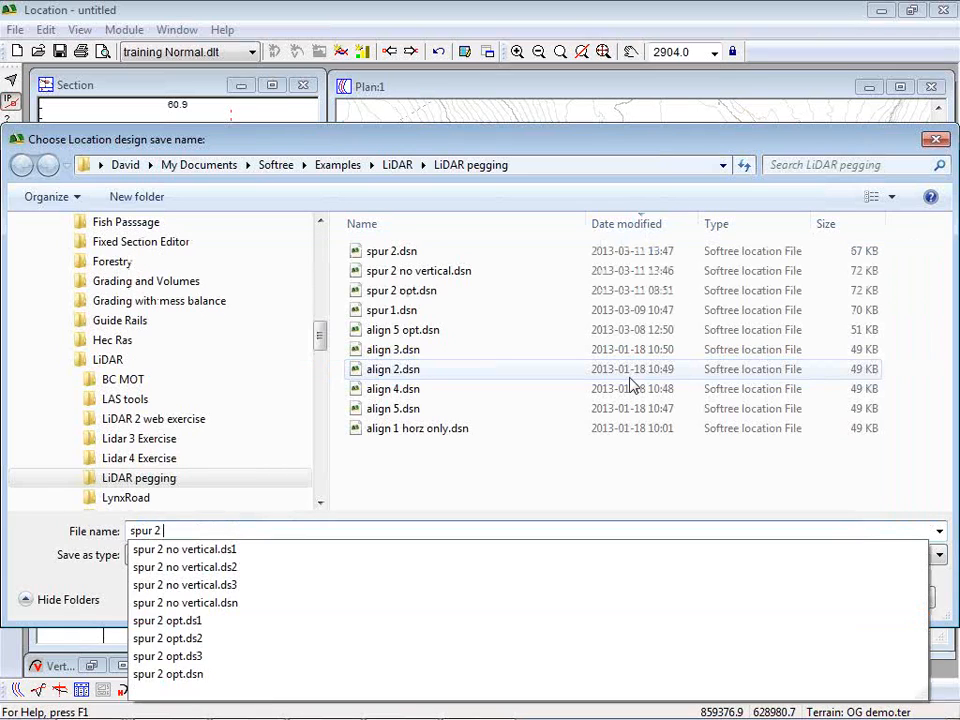
text(demo)
key(Return)
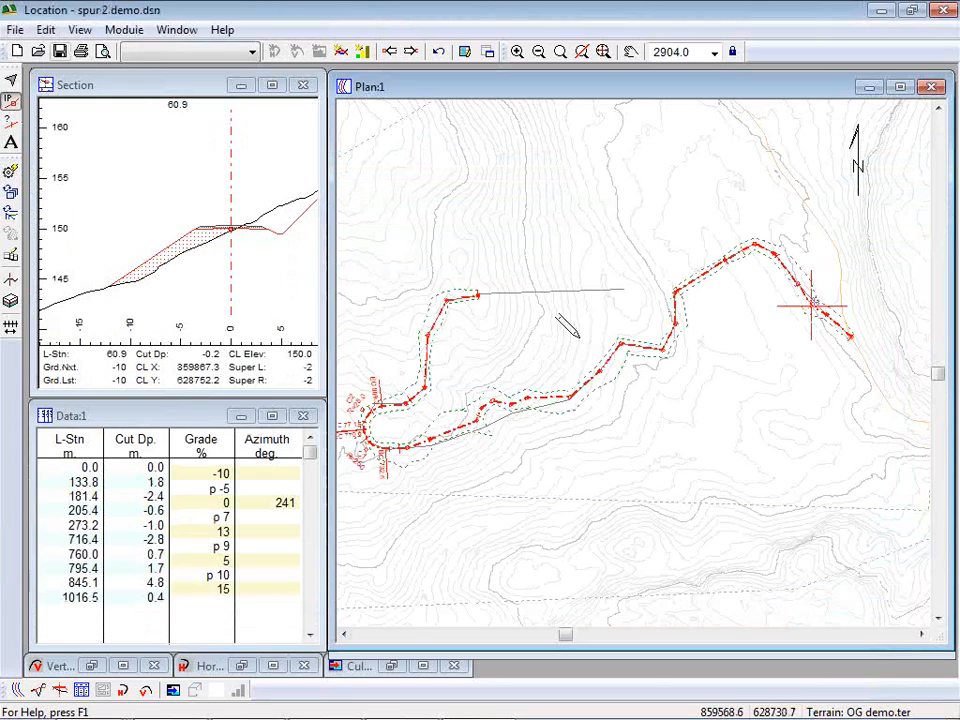
Save the OG demo terrain in Terrain, and close the spur 2 demo design in Location.
click(415, 703)
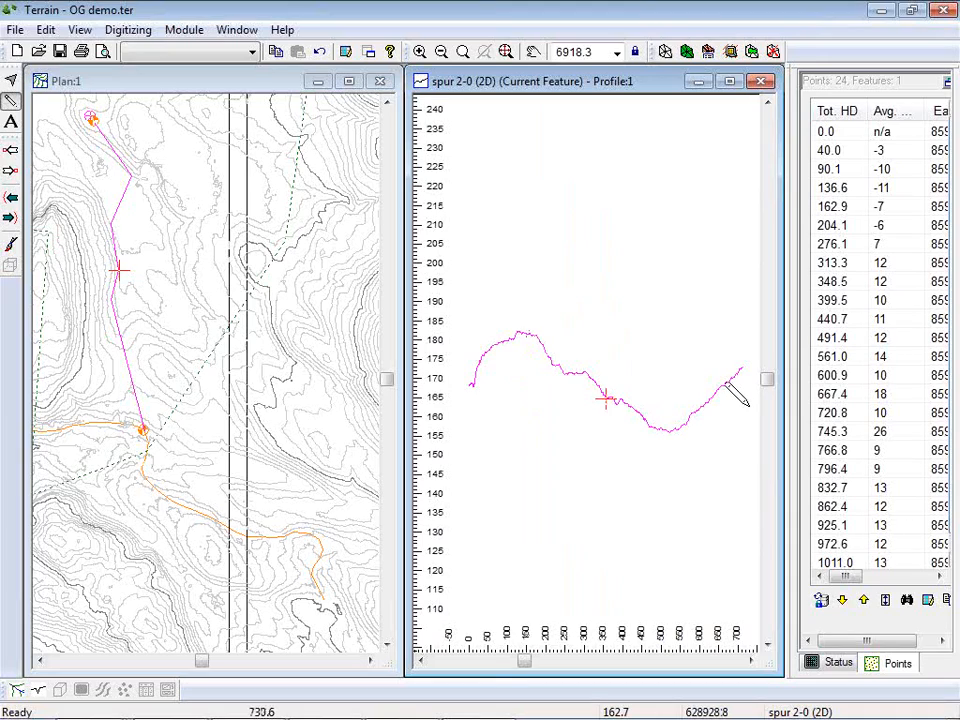
click(63, 53)
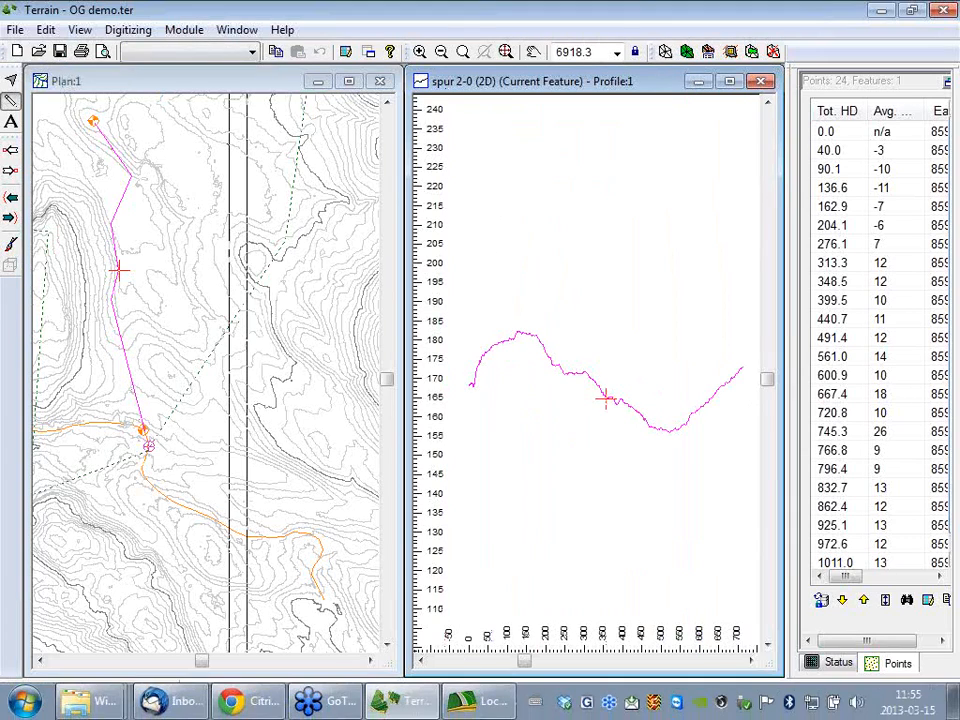
click(482, 700)
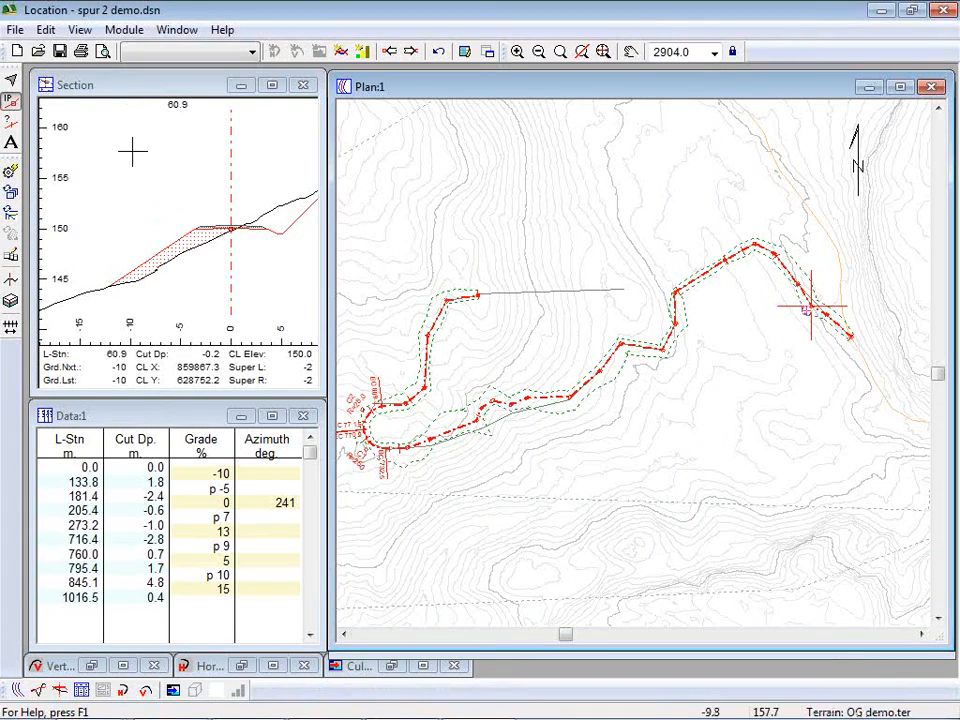
click(14, 30)
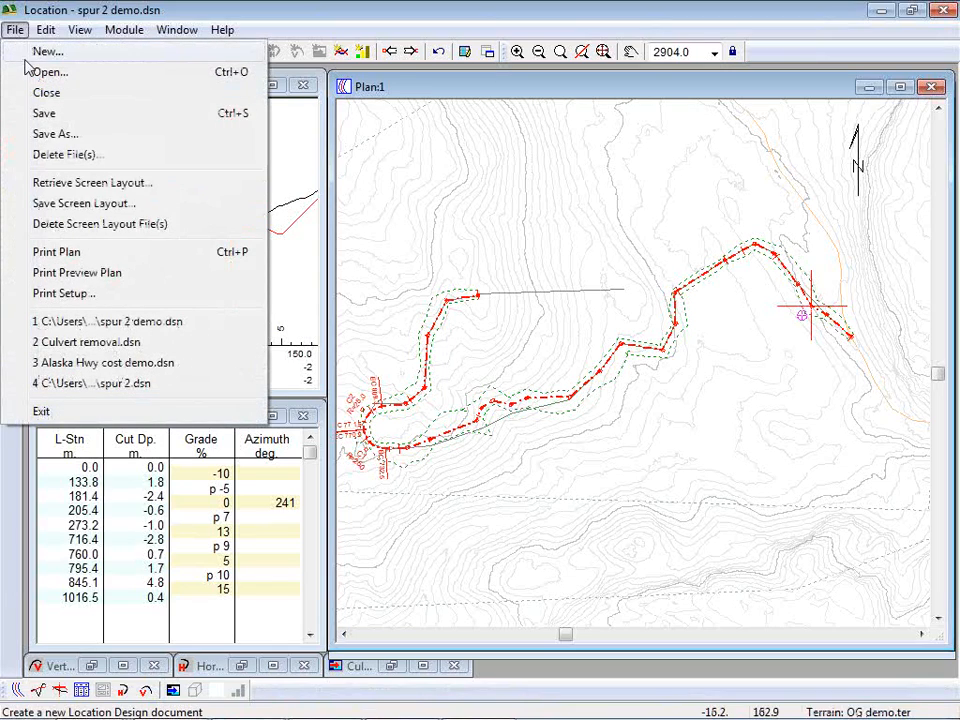
click(42, 90)
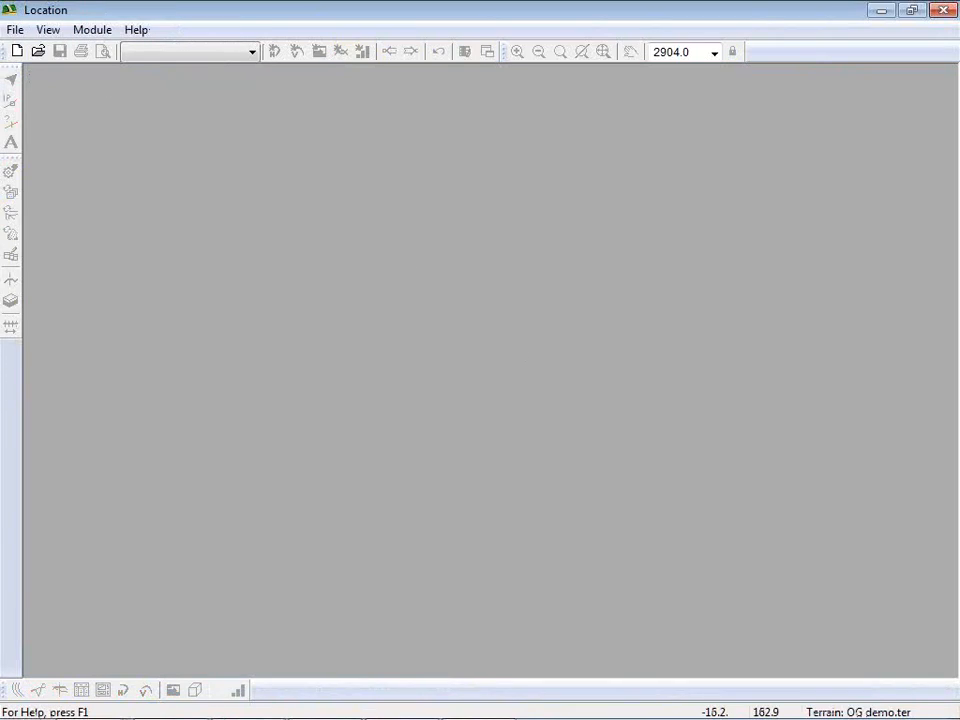
Create a new location design from OG demo.ter, using all points of the terrain's current feature as the initial alignment.
click(17, 52)
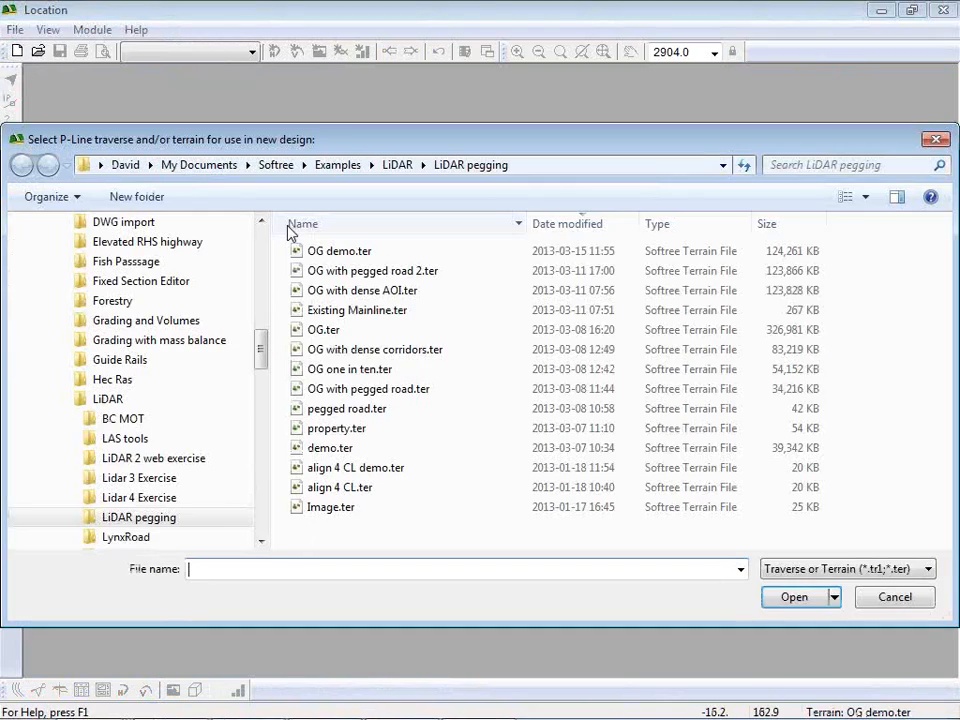
click(340, 251)
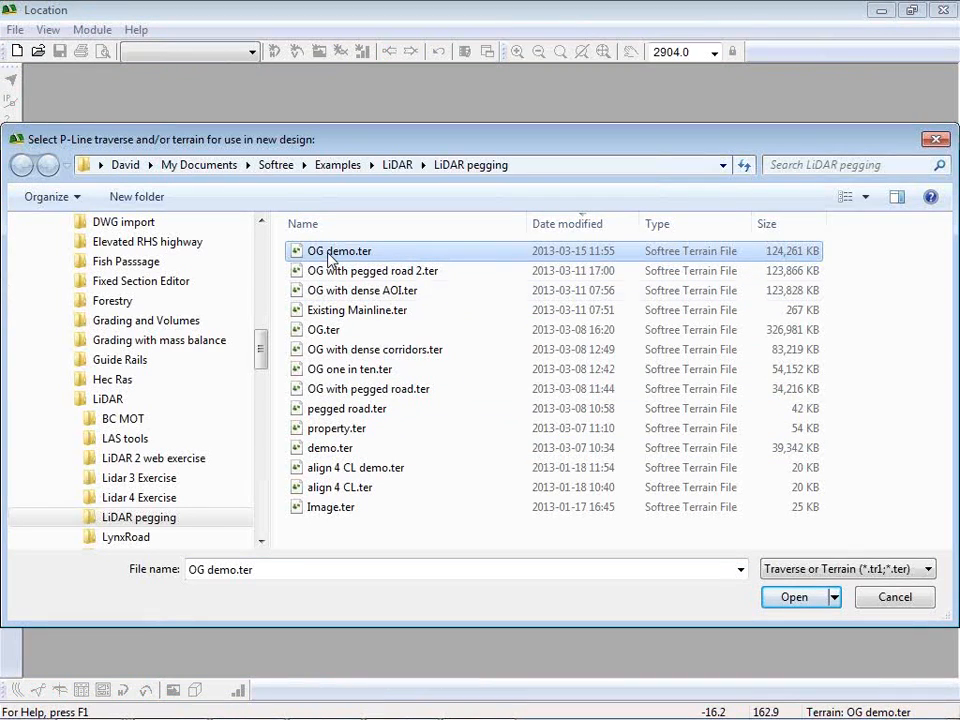
click(790, 596)
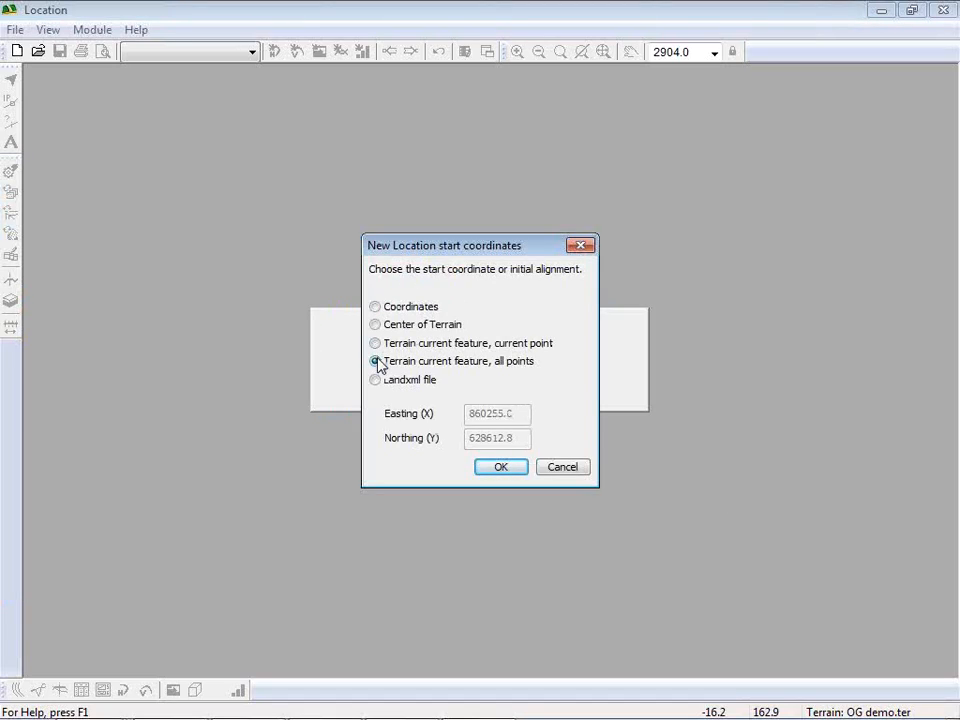
click(503, 468)
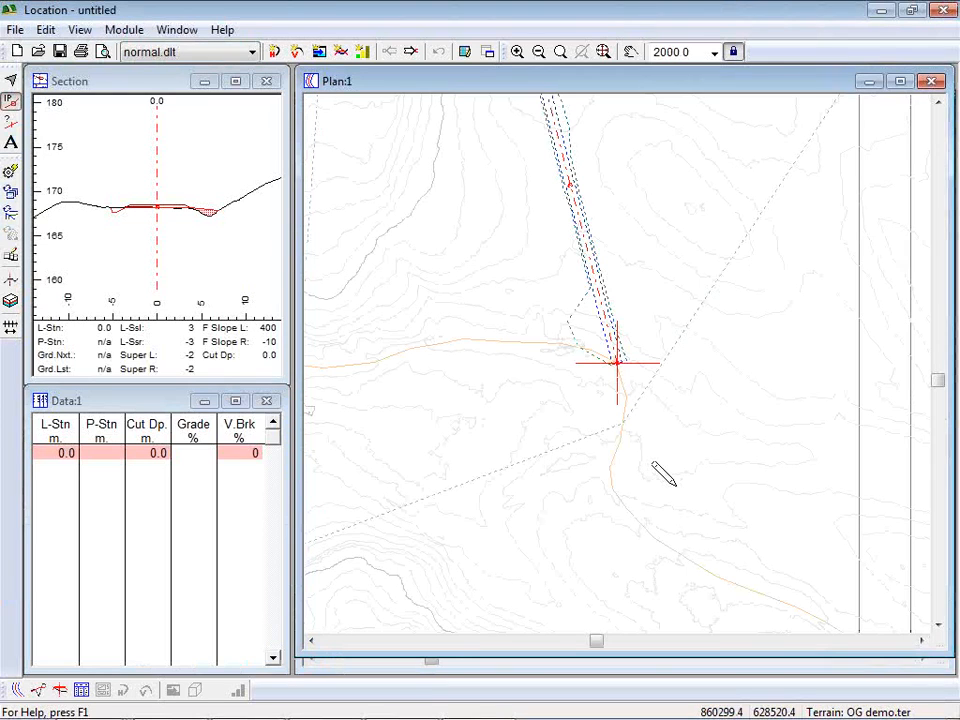
middle_drag(584, 236, 602, 441)
scroll(609, 412, down, 12)
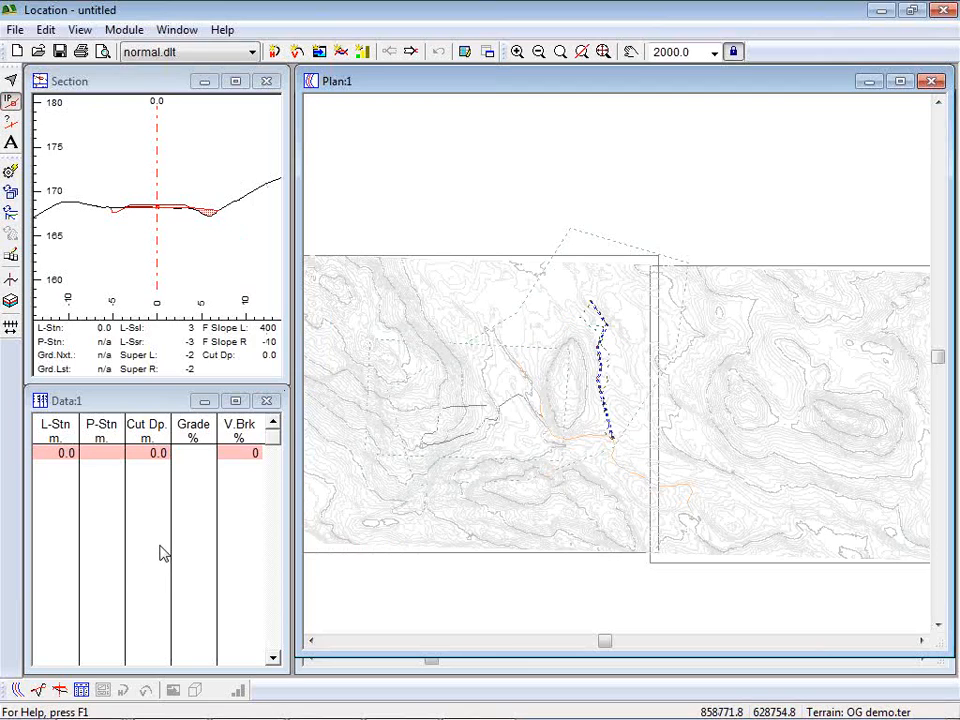
In the profile, draw the grade line to the road's end near station 715 with a sag point near station 526.
click(42, 688)
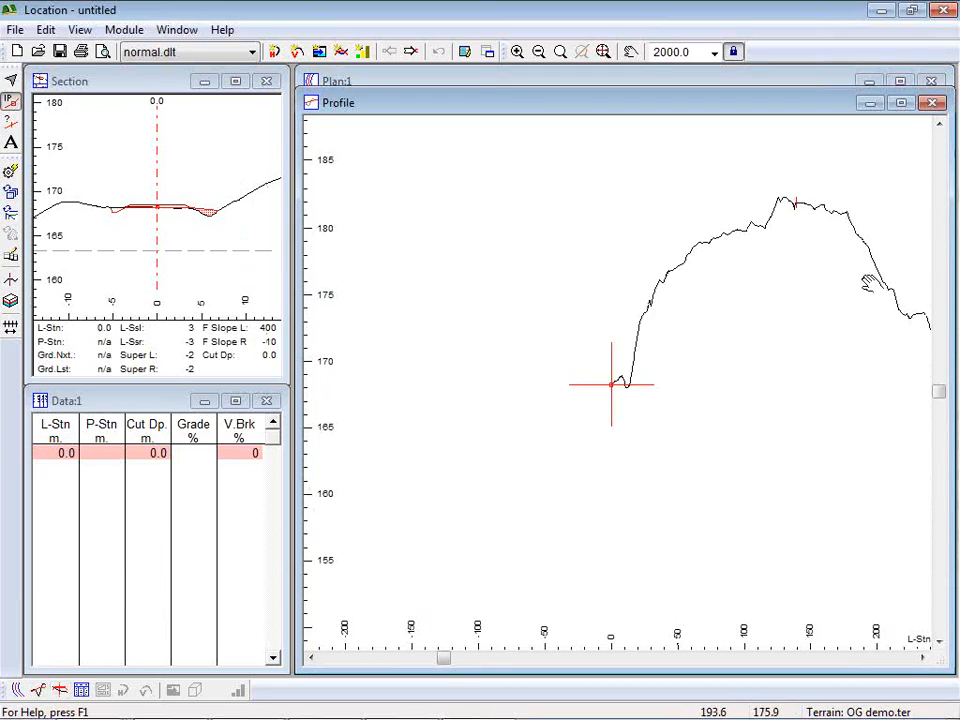
scroll(618, 334, down, 3)
middle_drag(687, 347, 635, 304)
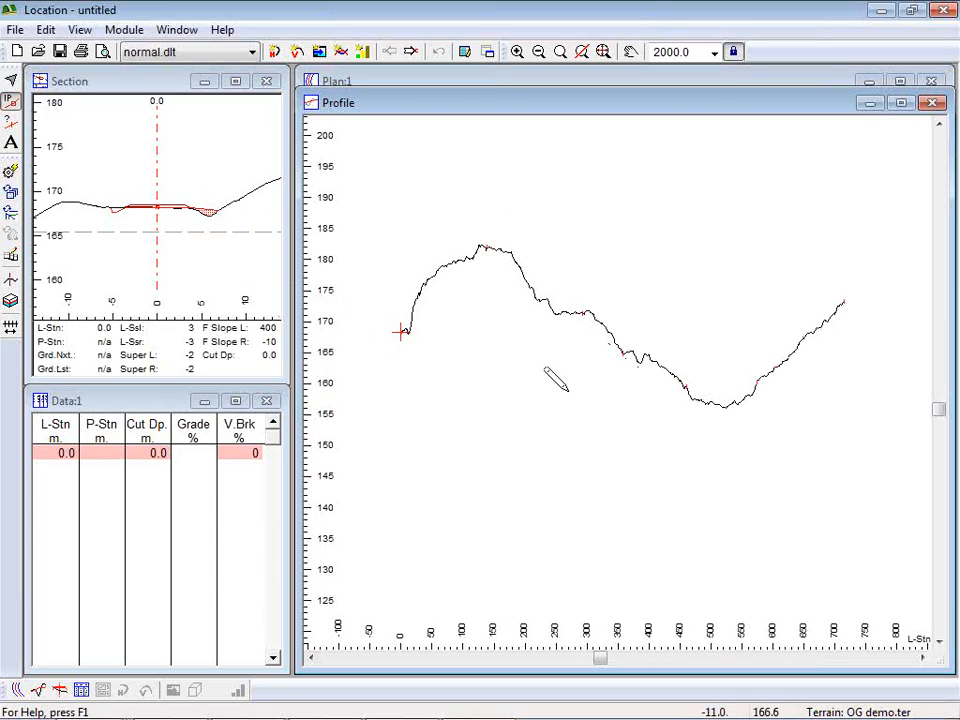
click(843, 307)
drag(725, 313, 726, 398)
Insert grade points near the crest and at about station 45, and lower the crest point to about station 172.
drag(512, 356, 493, 246)
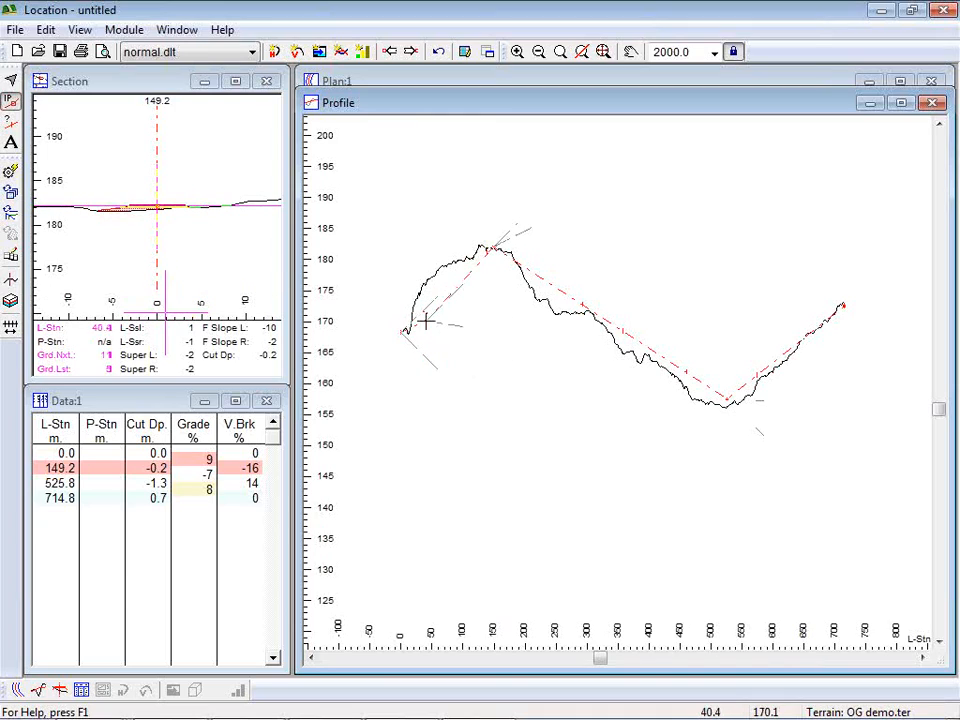
click(428, 316)
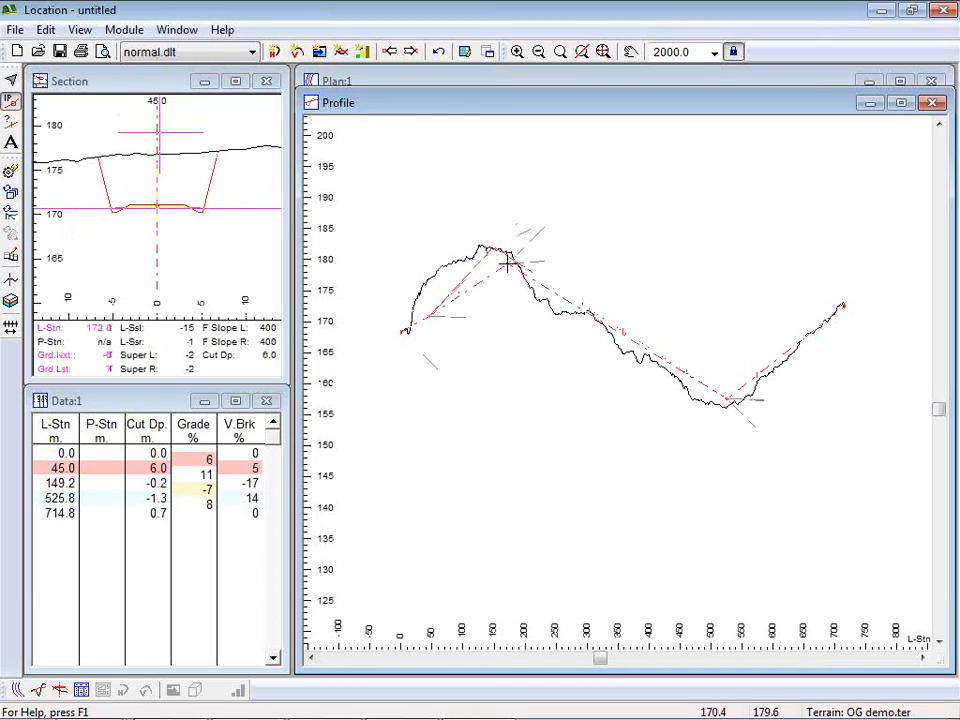
drag(496, 249, 507, 264)
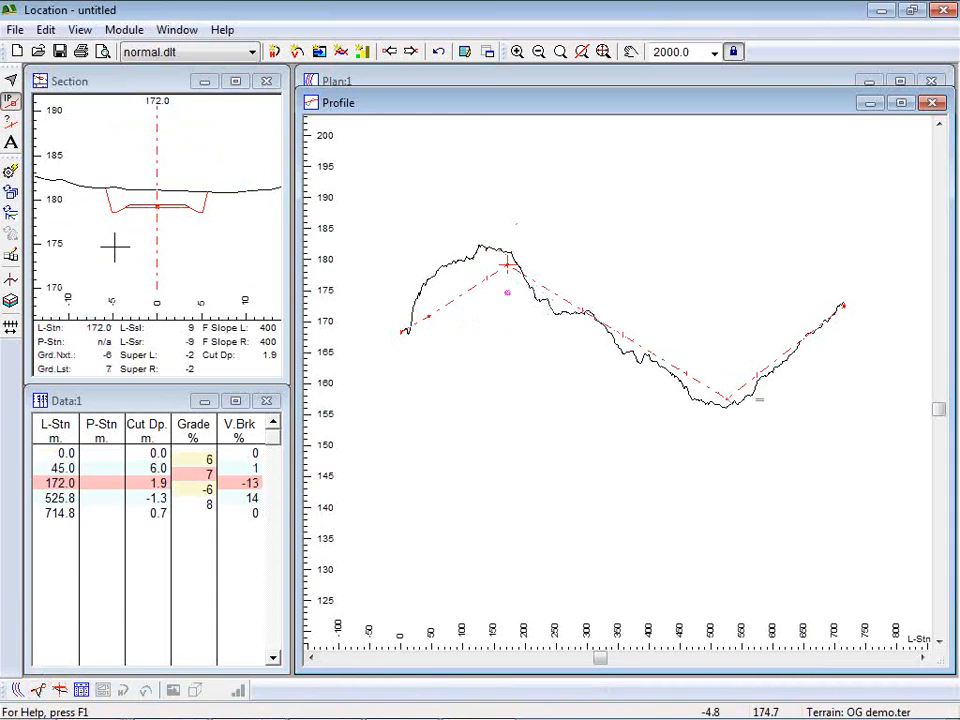
Load the "training Normal.dlt" screen layout and centre the road in the profile and mass haul view.
click(252, 52)
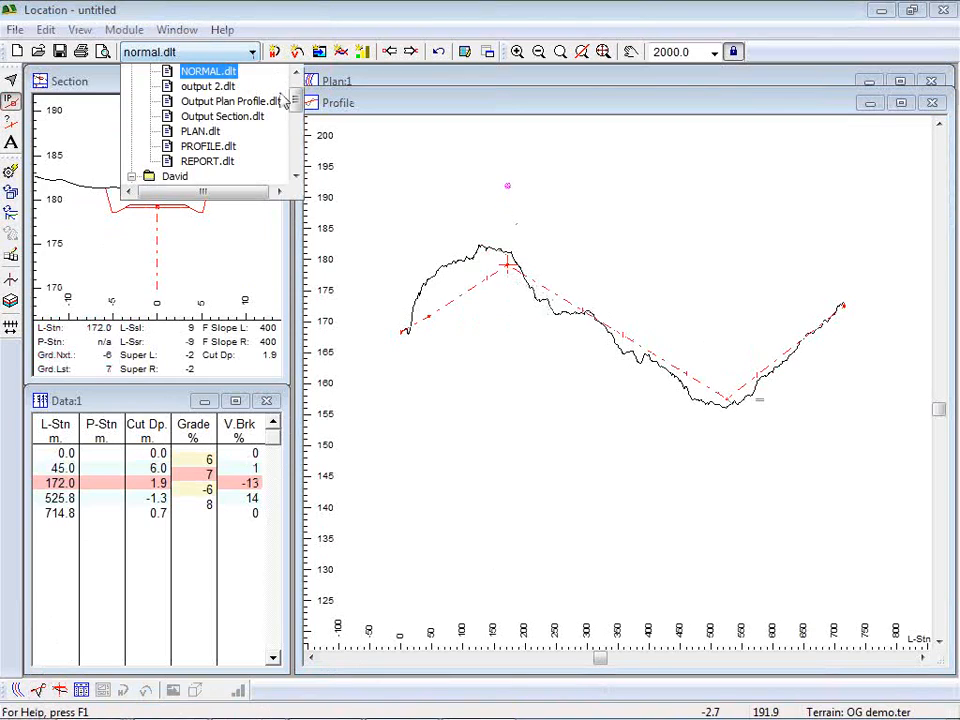
drag(296, 100, 296, 165)
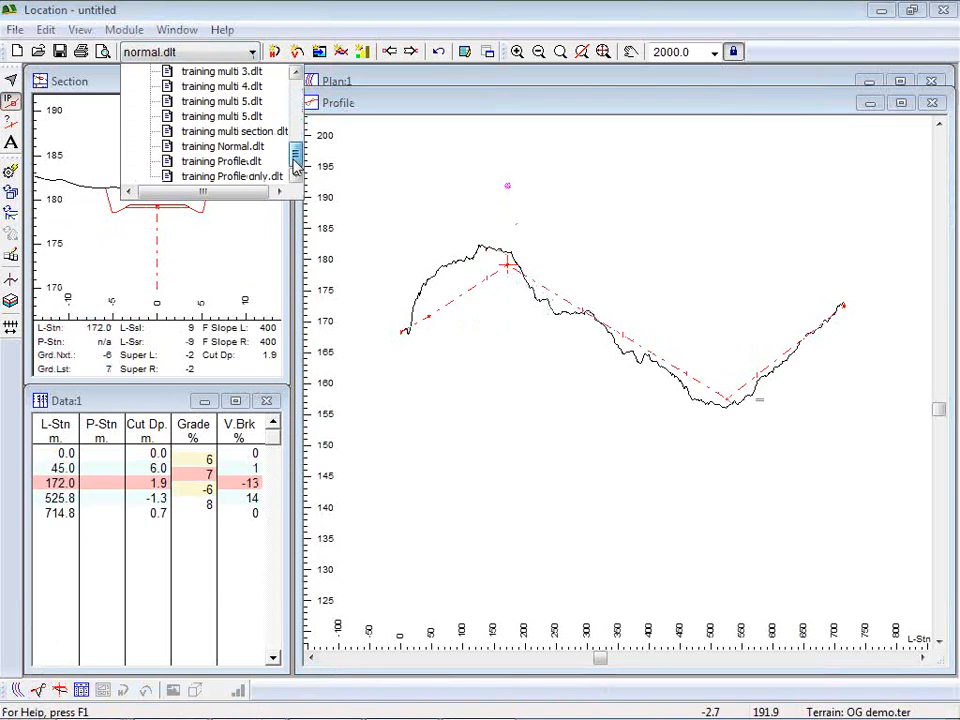
click(220, 146)
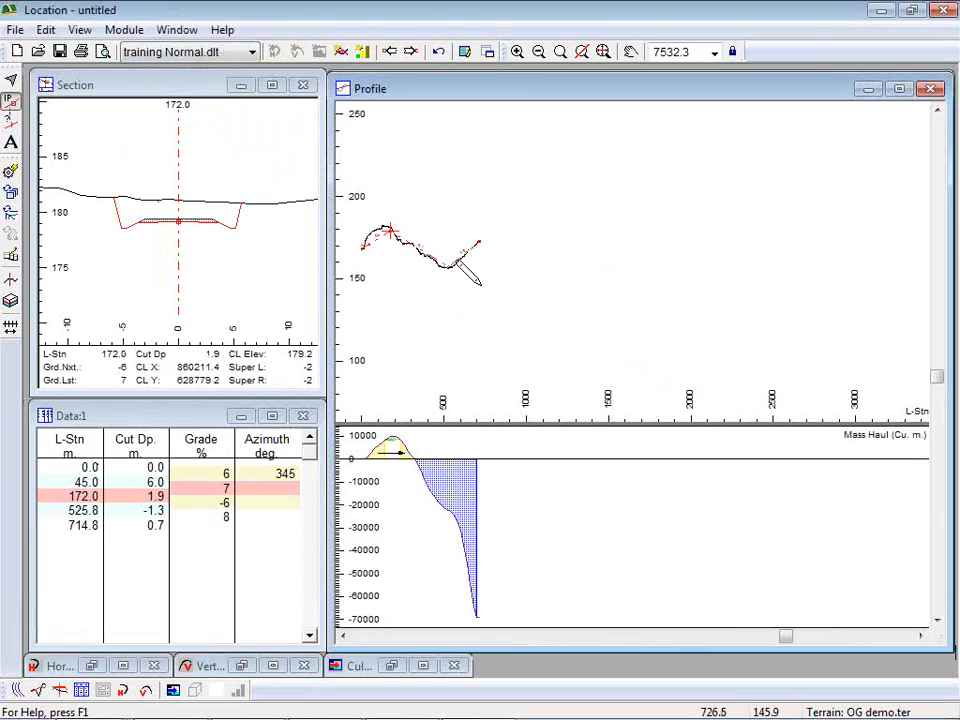
middle_drag(441, 259, 577, 258)
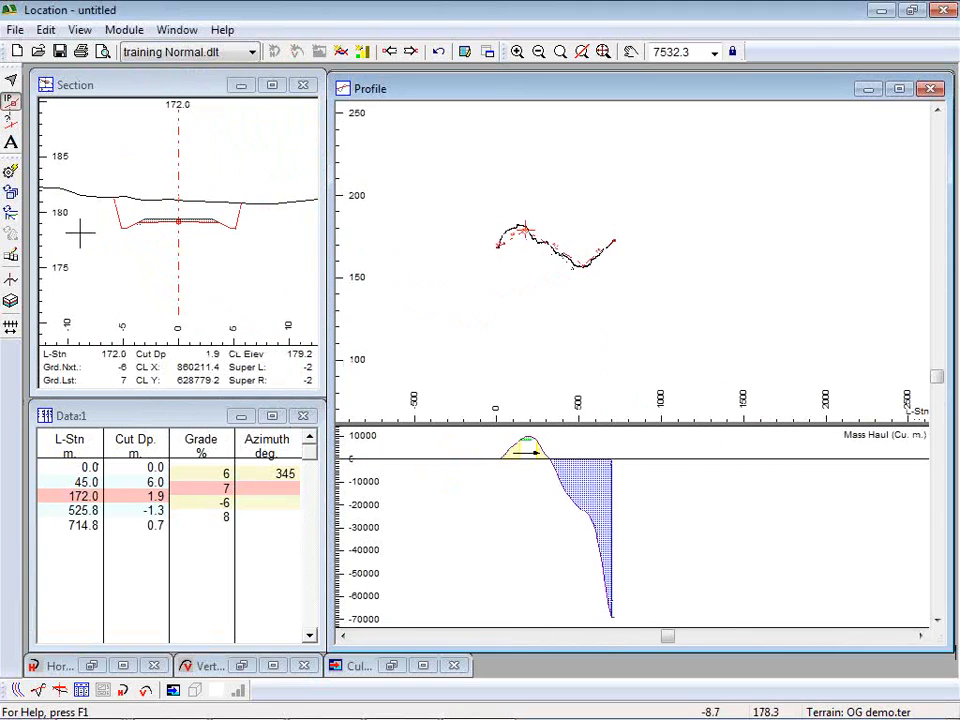
Assign the sub-horizon ground layer HP to the full station range and recalculate the road alignment.
click(11, 327)
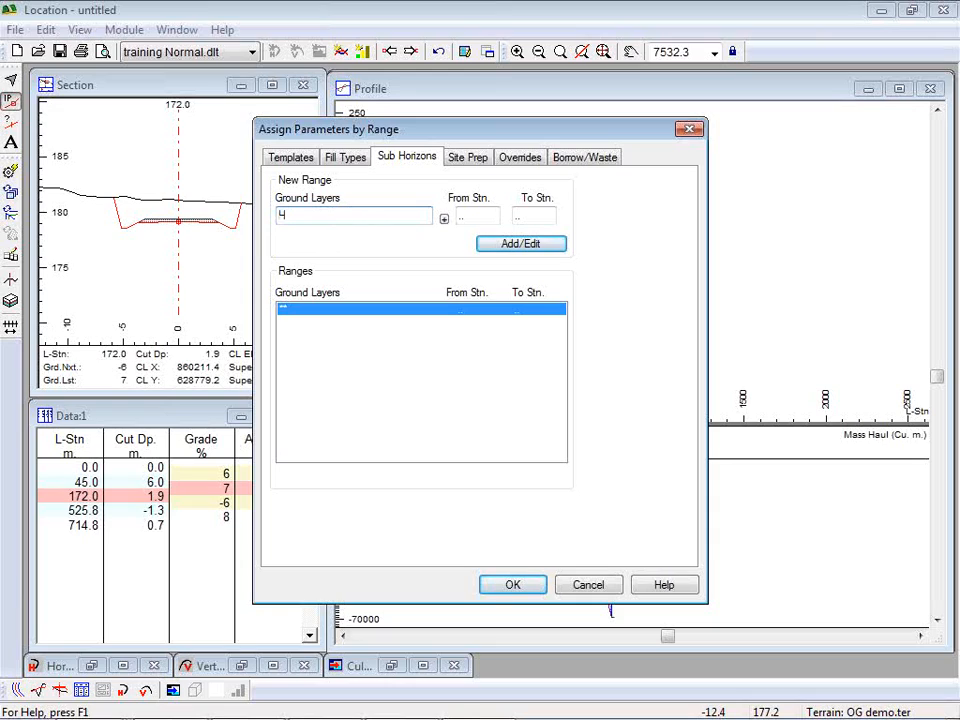
click(520, 244)
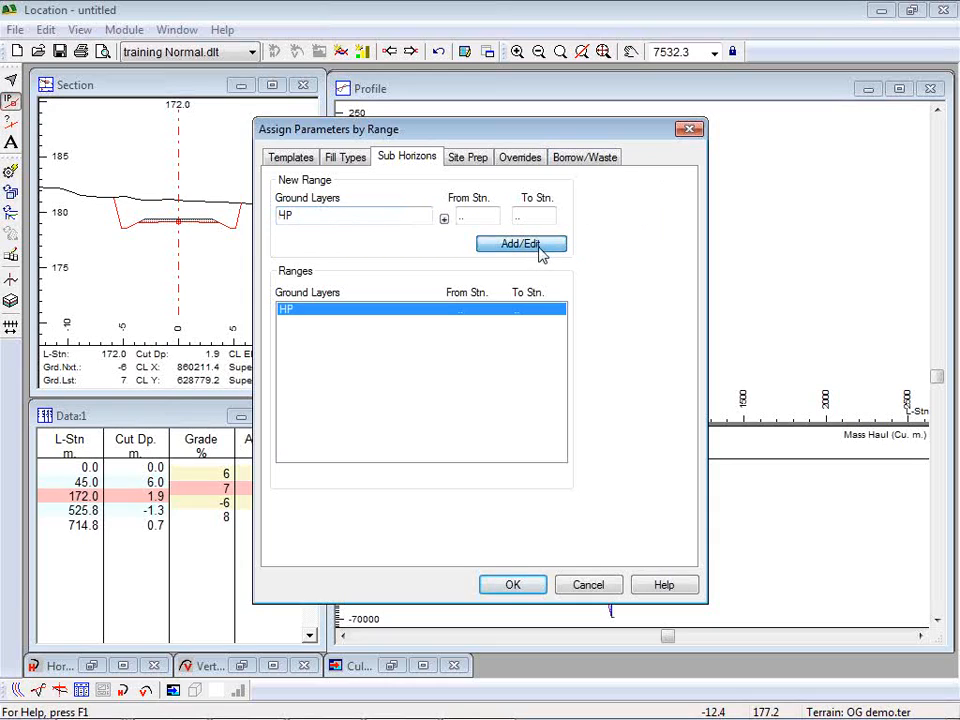
click(513, 586)
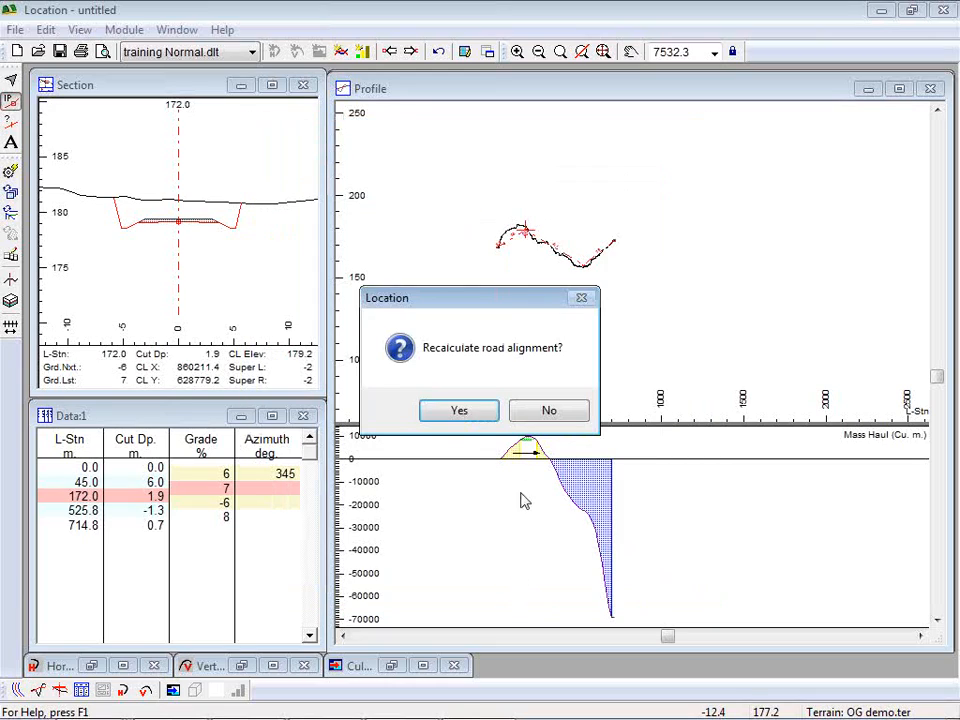
click(452, 418)
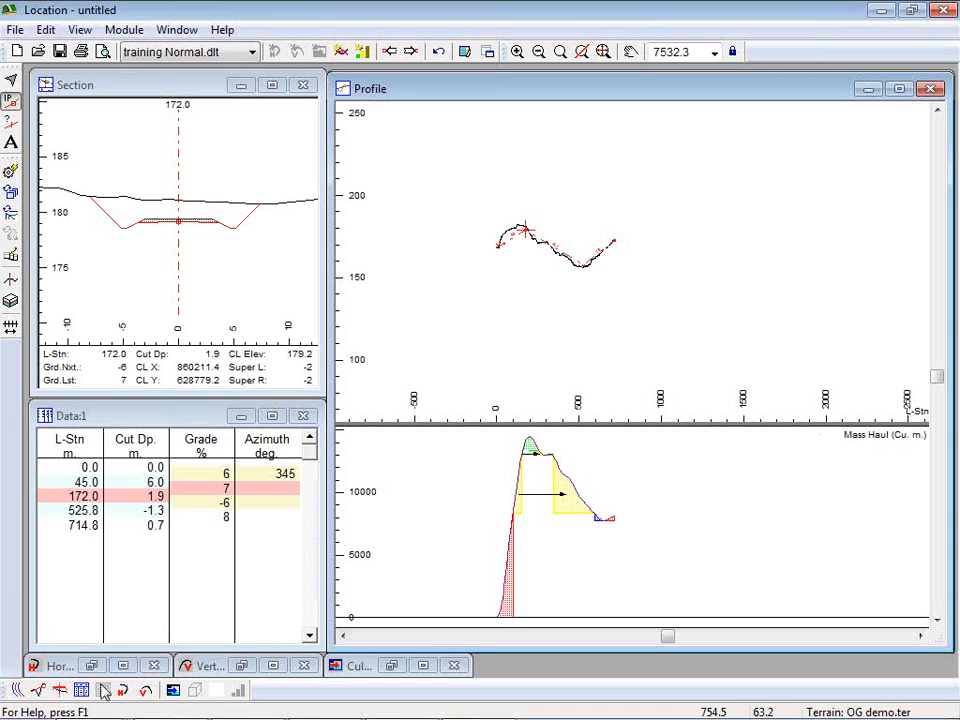
Apply a parabolic vertical curve with a K value of 20 to the grade point at station 172.
click(242, 666)
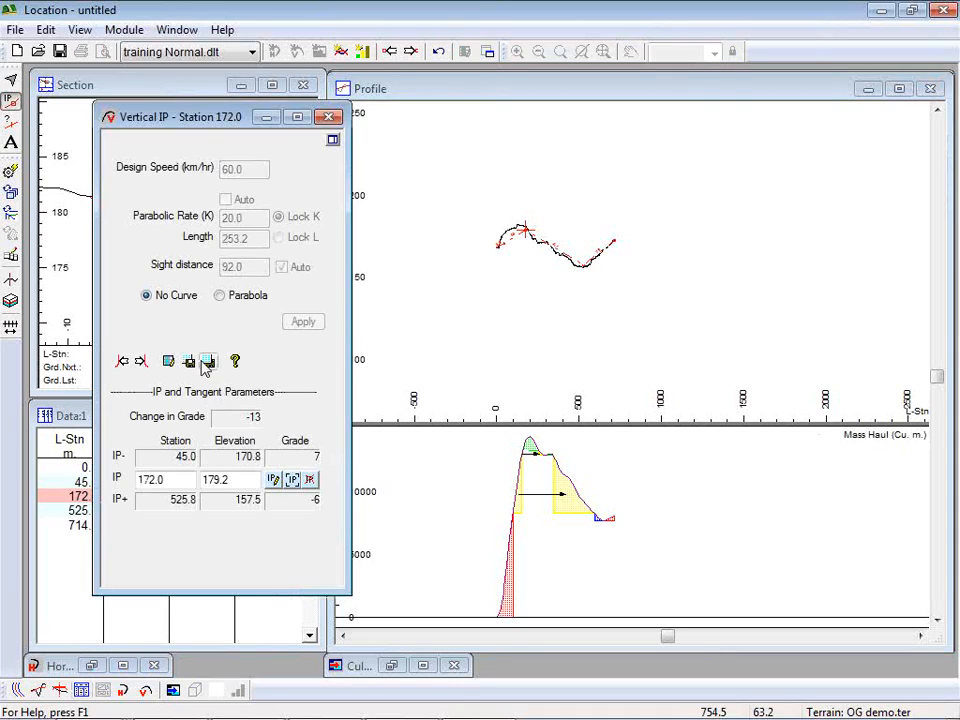
click(220, 296)
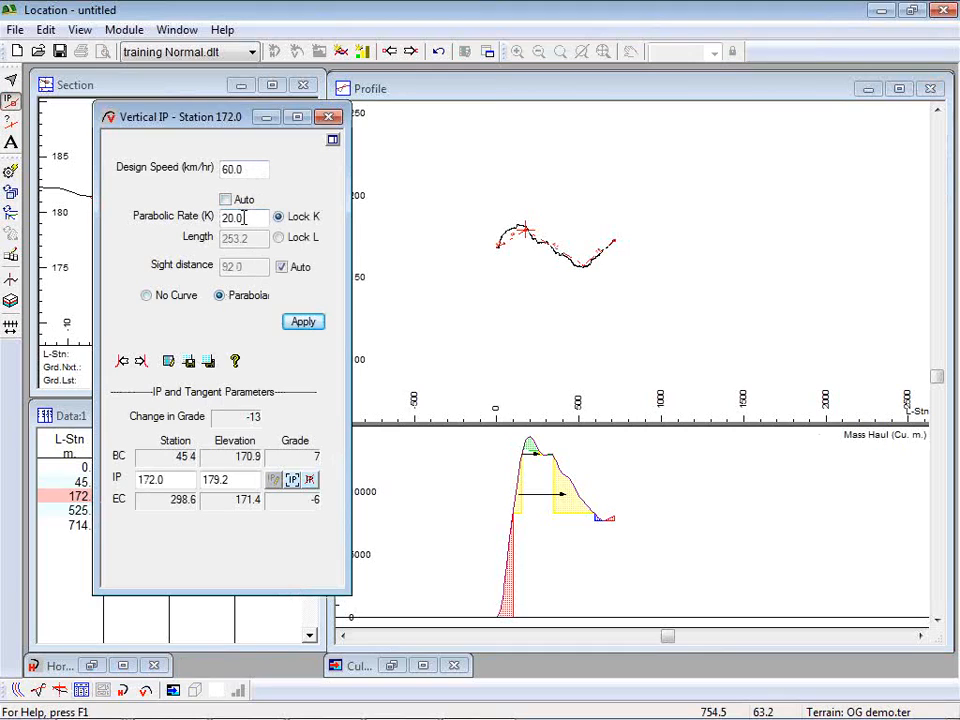
click(305, 323)
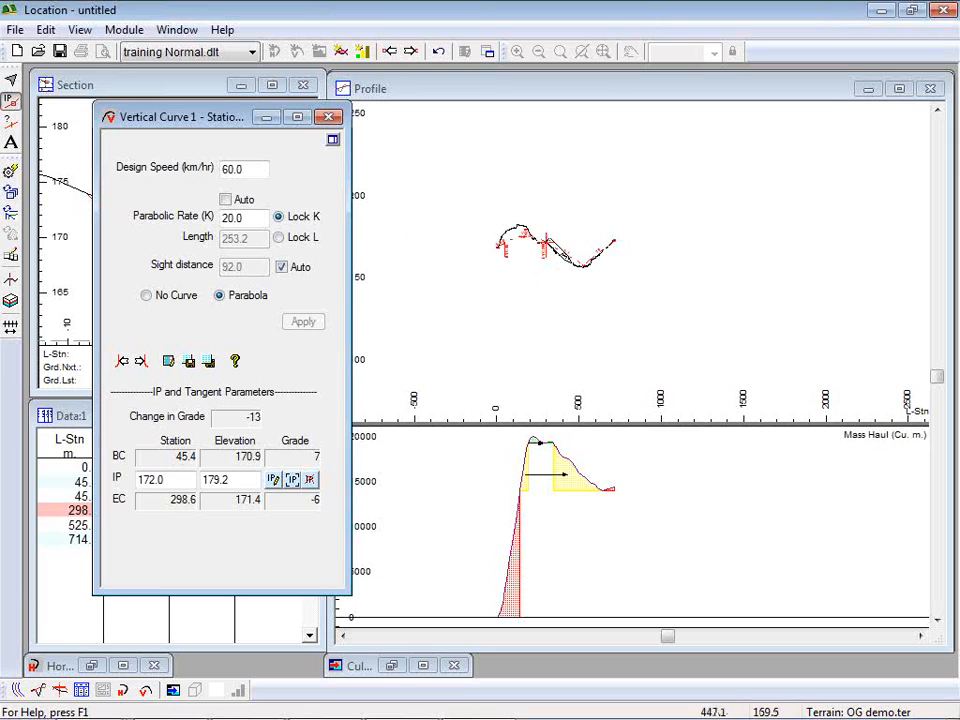
Set the crest vertical curve's parabolic rate K to 10 and apply it.
click(237, 215)
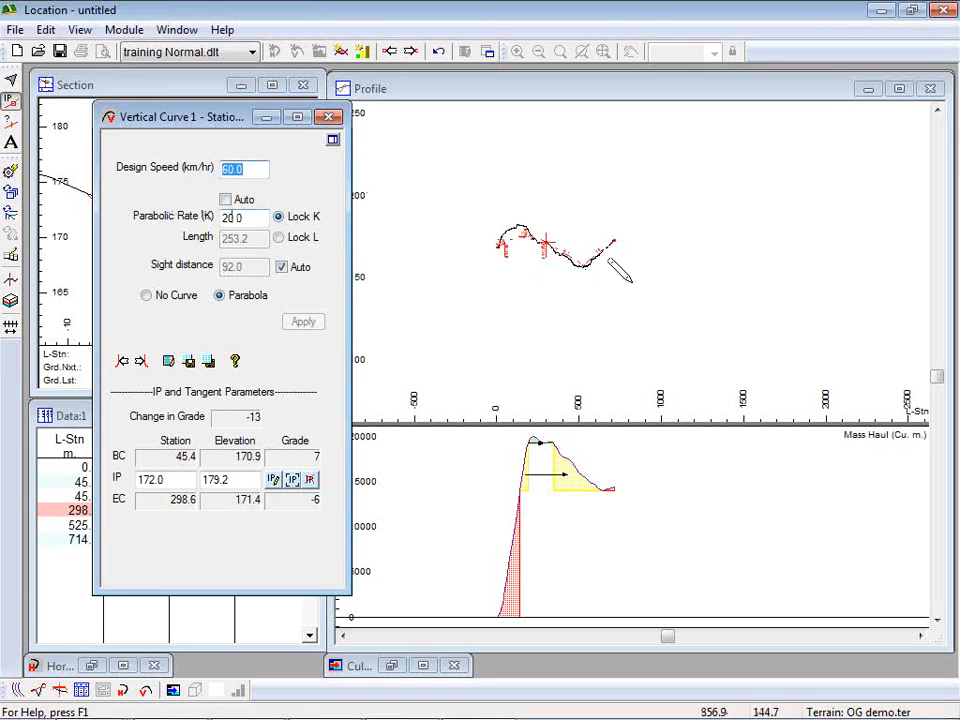
click(539, 261)
scroll(541, 261, up, 14)
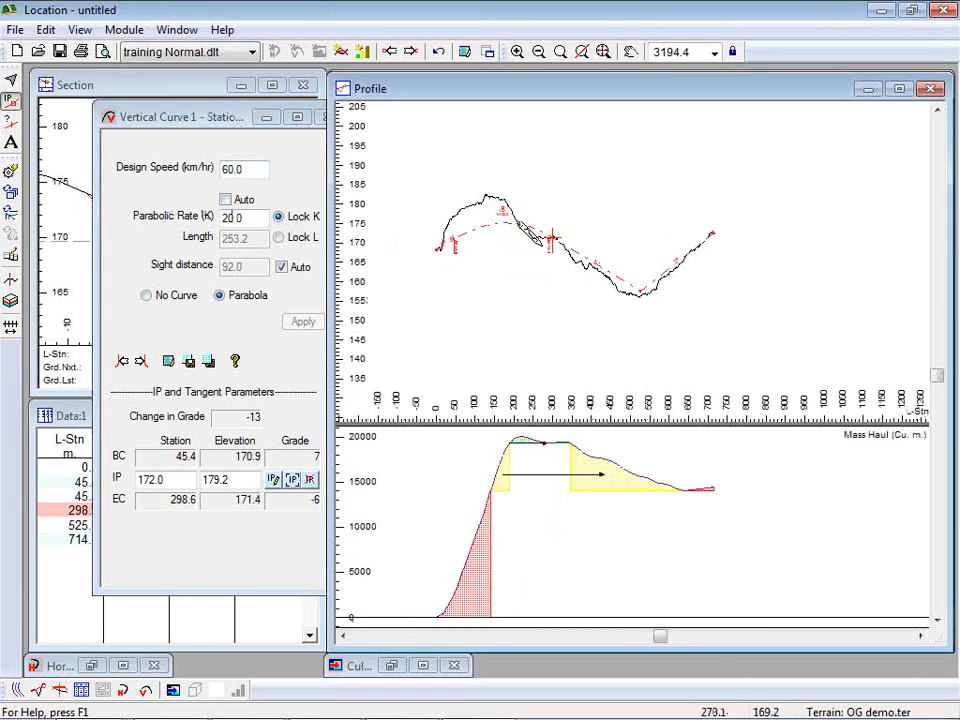
middle_drag(533, 249, 582, 260)
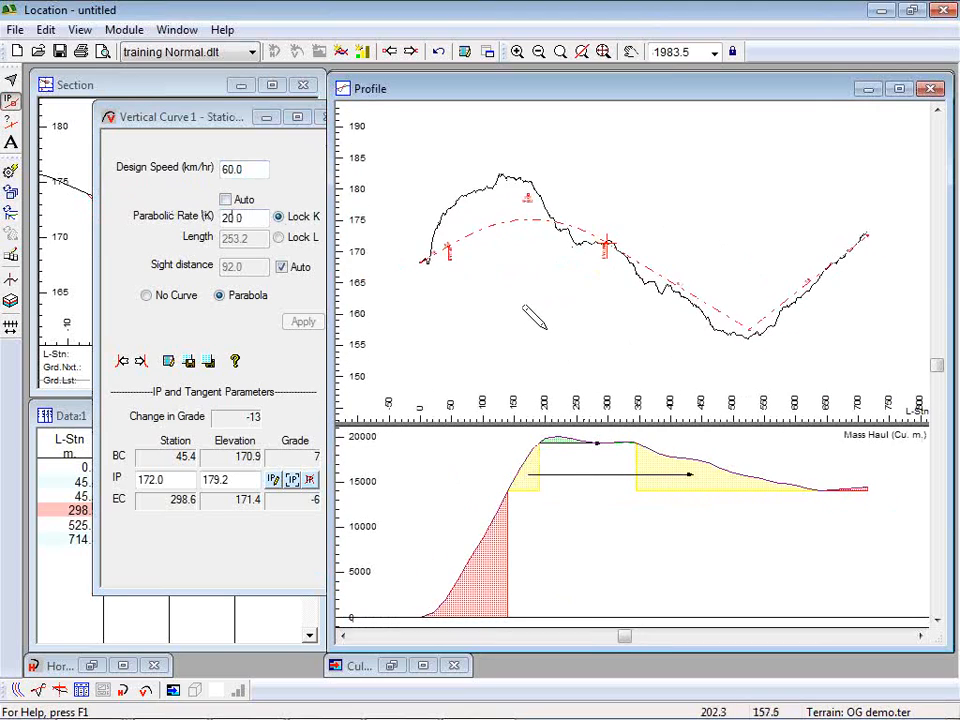
double_click(245, 216)
text(10)
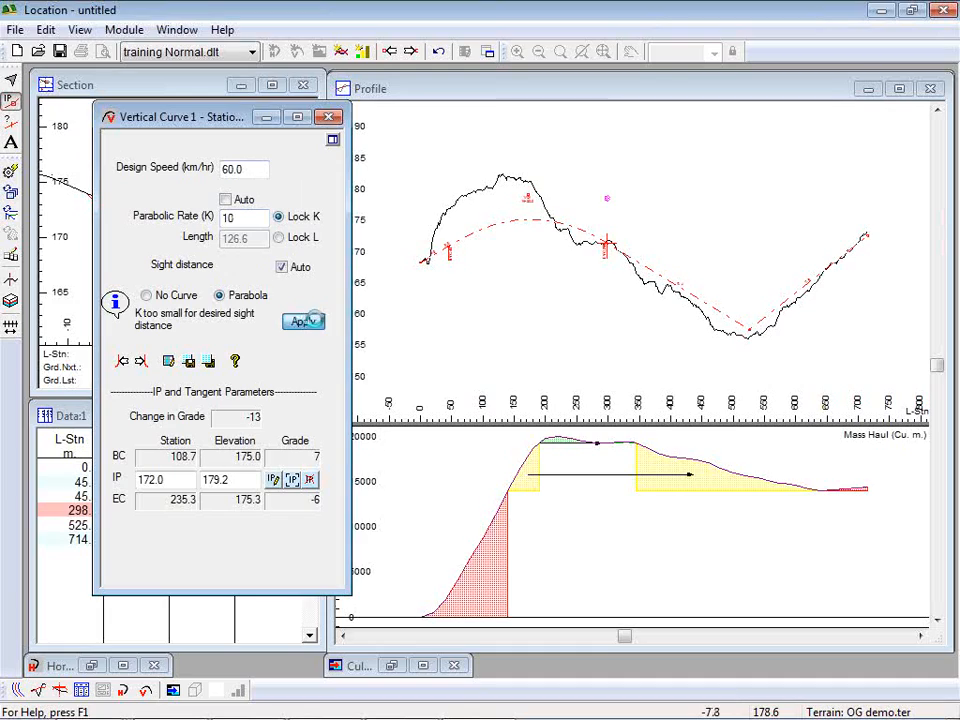
click(303, 321)
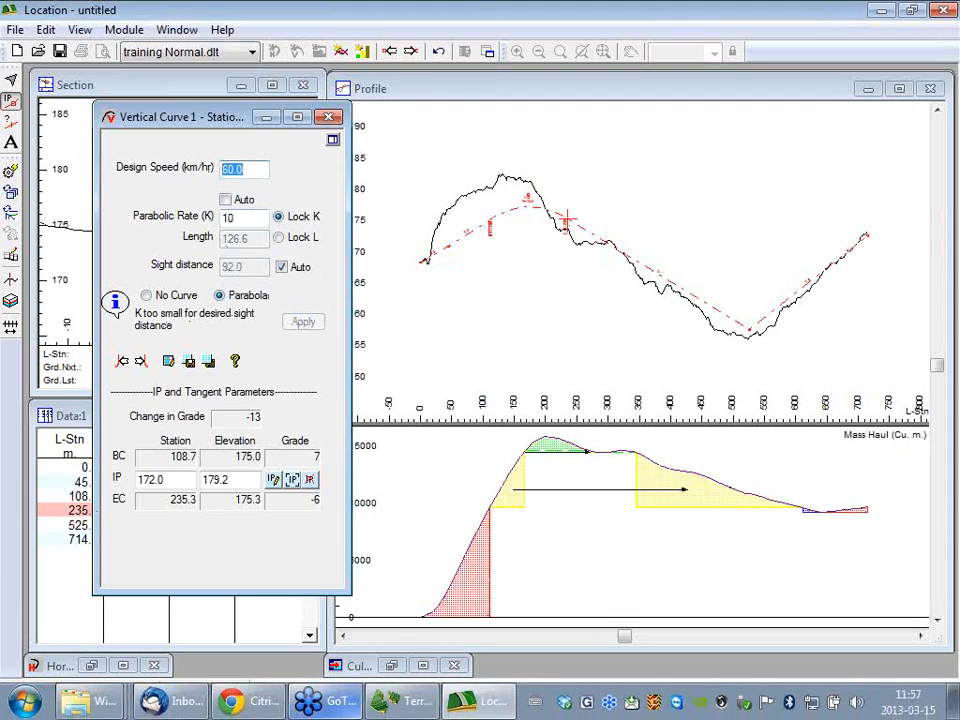
Try a 40 km/hr design speed for the crest curve, and raise the crest point to about station 154, elevation 182.
text(40)
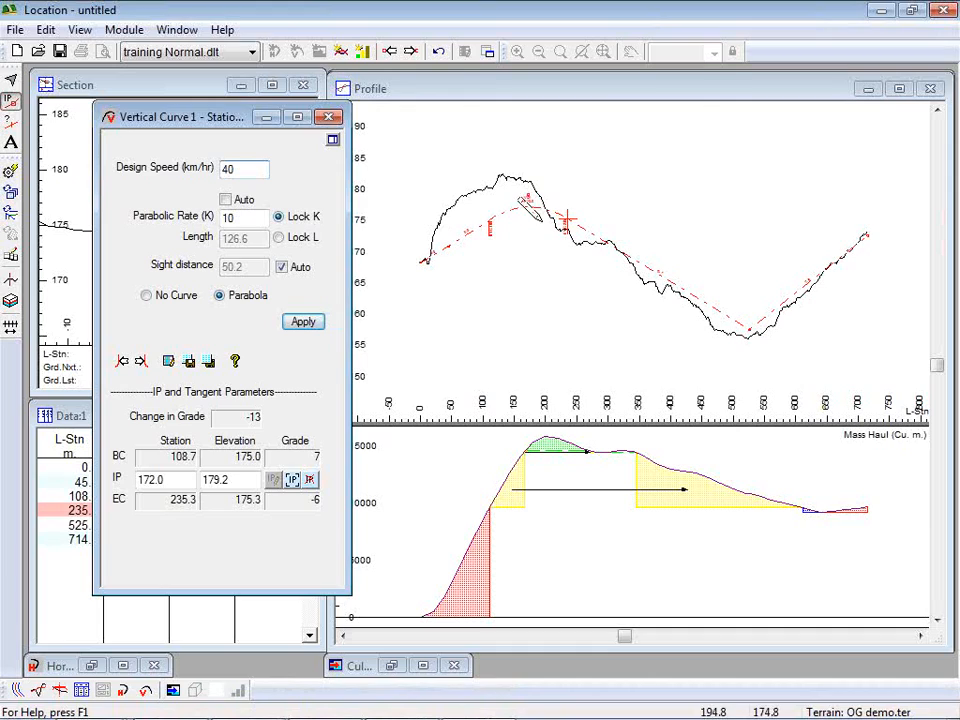
drag(527, 197, 515, 178)
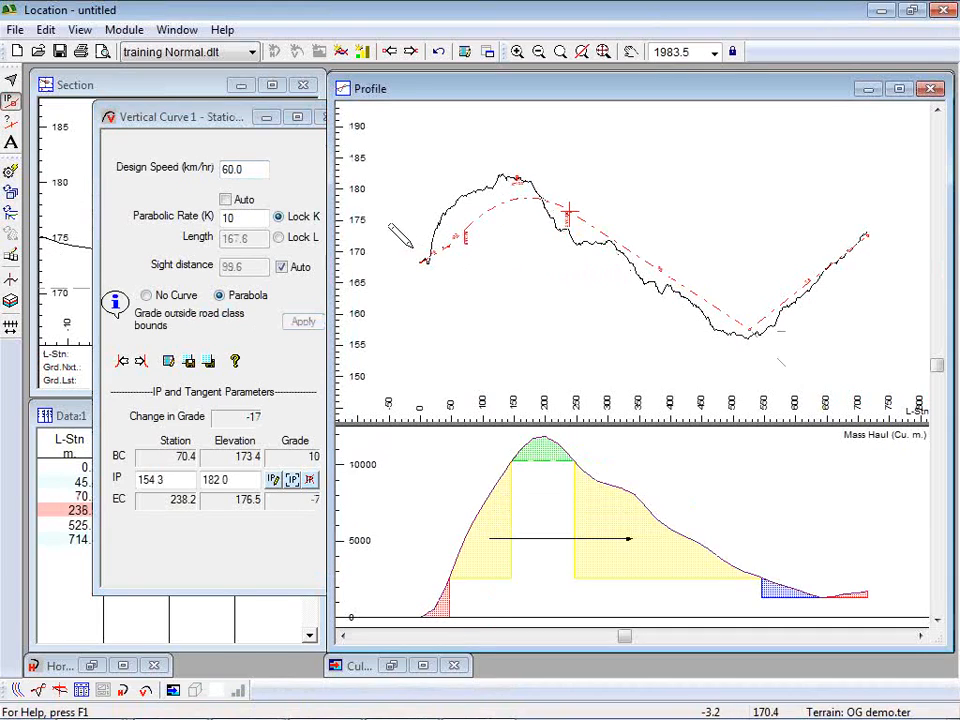
Apply a parabolic vertical curve with a K value of 10 to the grade point at station 45.
click(124, 361)
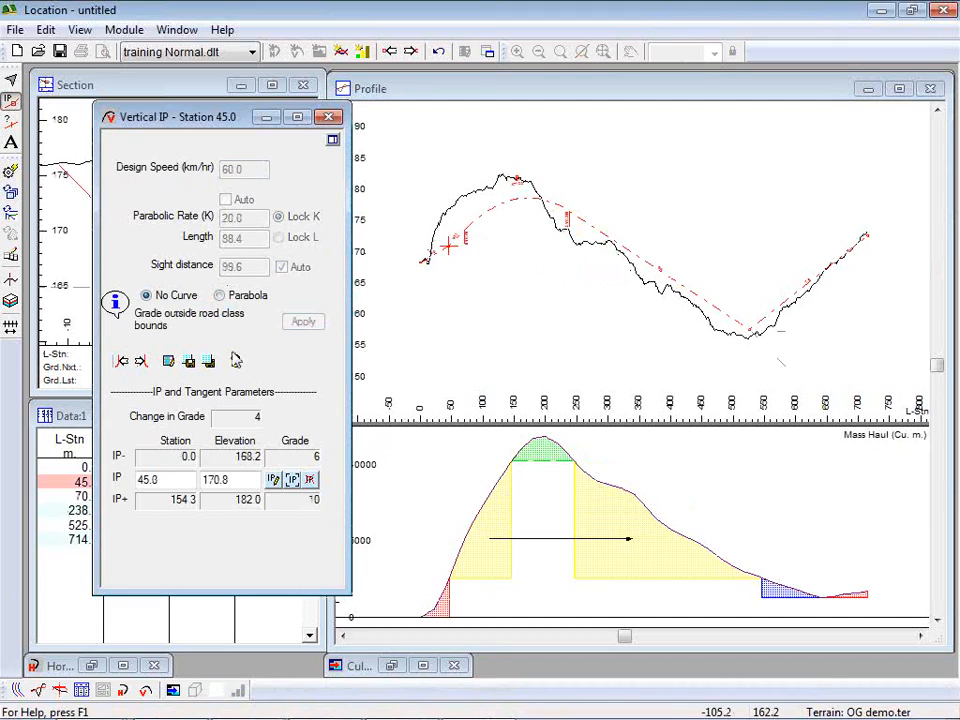
click(144, 361)
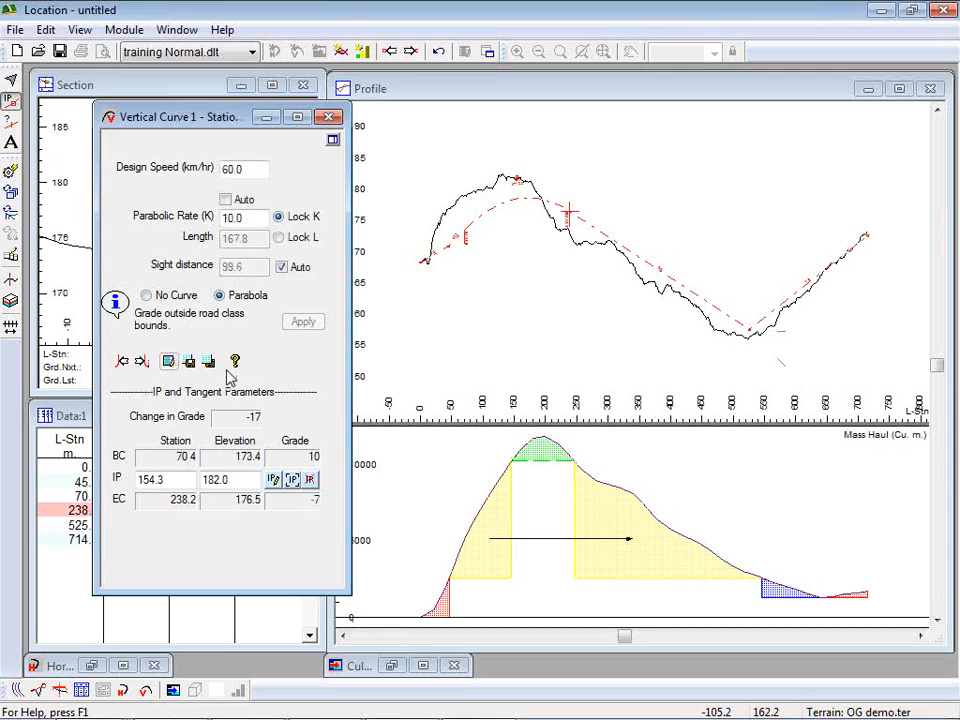
click(122, 361)
click(219, 295)
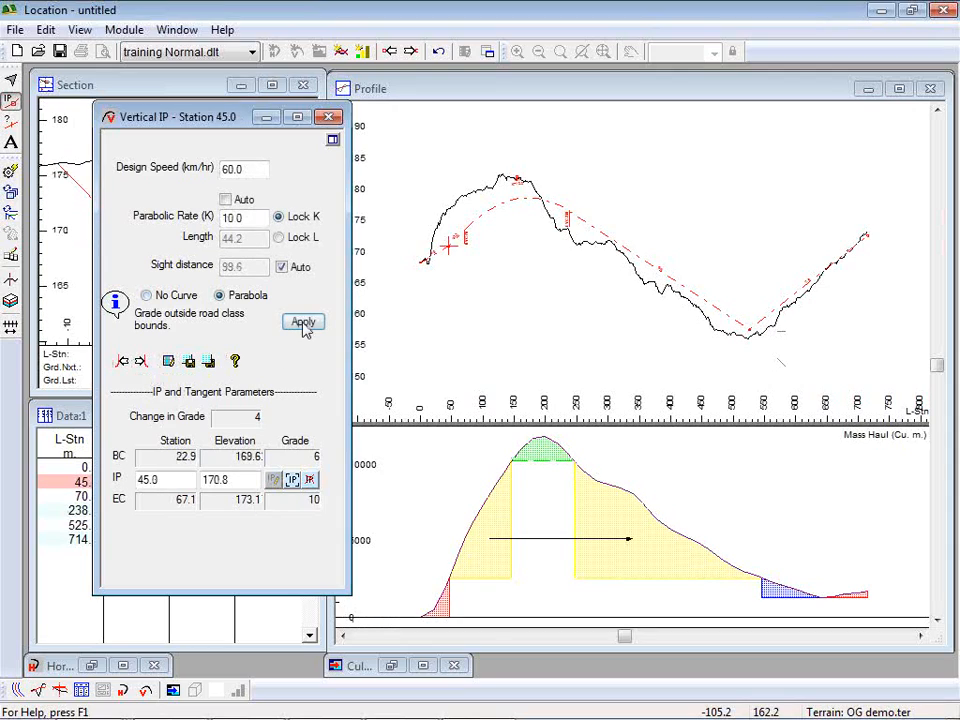
click(303, 320)
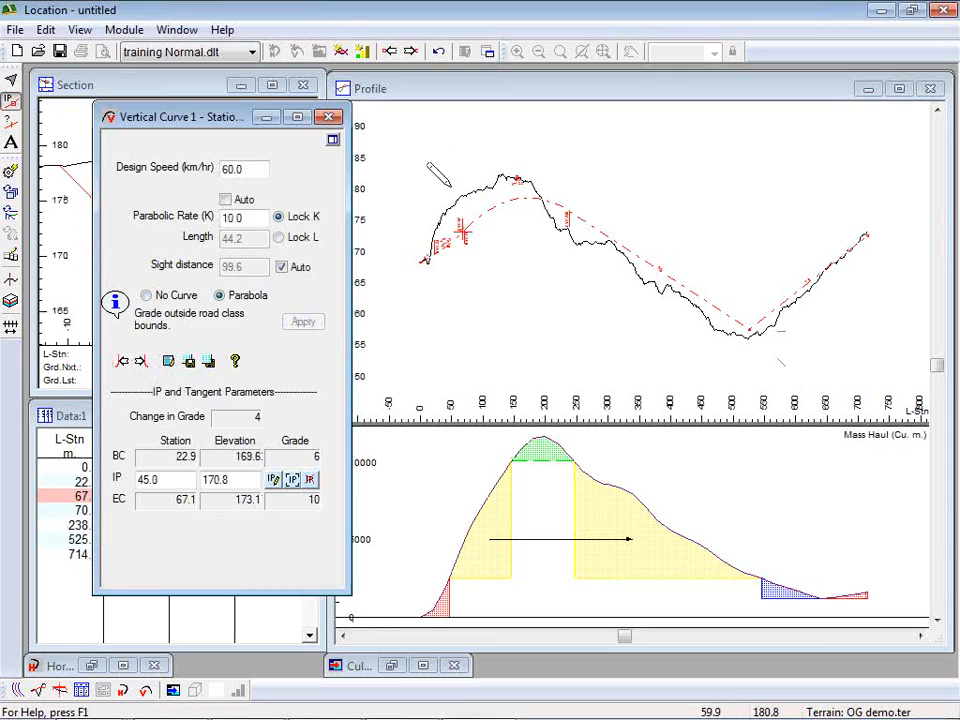
Apply a parabolic vertical curve with a K value of 10 to the sag point at station 525.8.
click(142, 360)
click(142, 361)
click(219, 295)
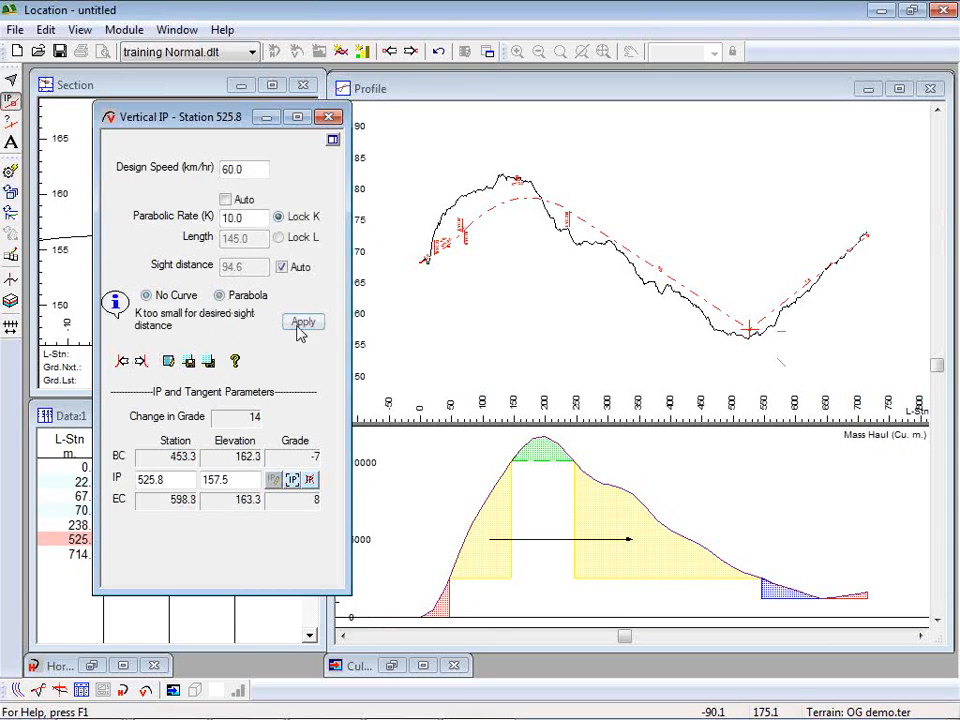
click(303, 321)
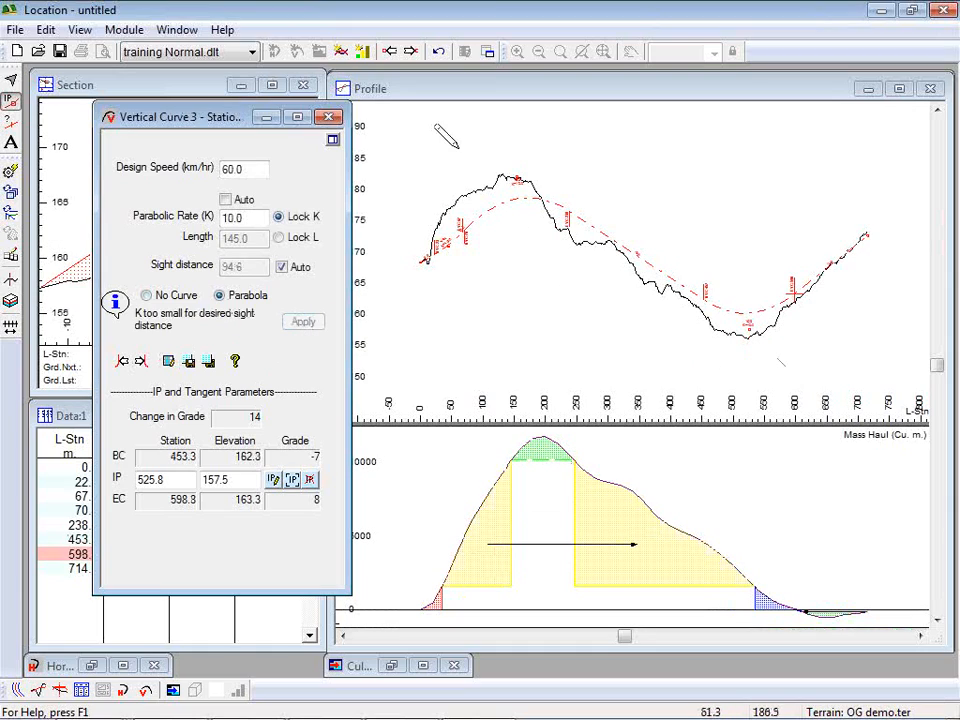
In the profile, lower the sag point to about station 517 and raise the crest point to about station 165.
click(266, 117)
drag(750, 319, 747, 333)
click(745, 348)
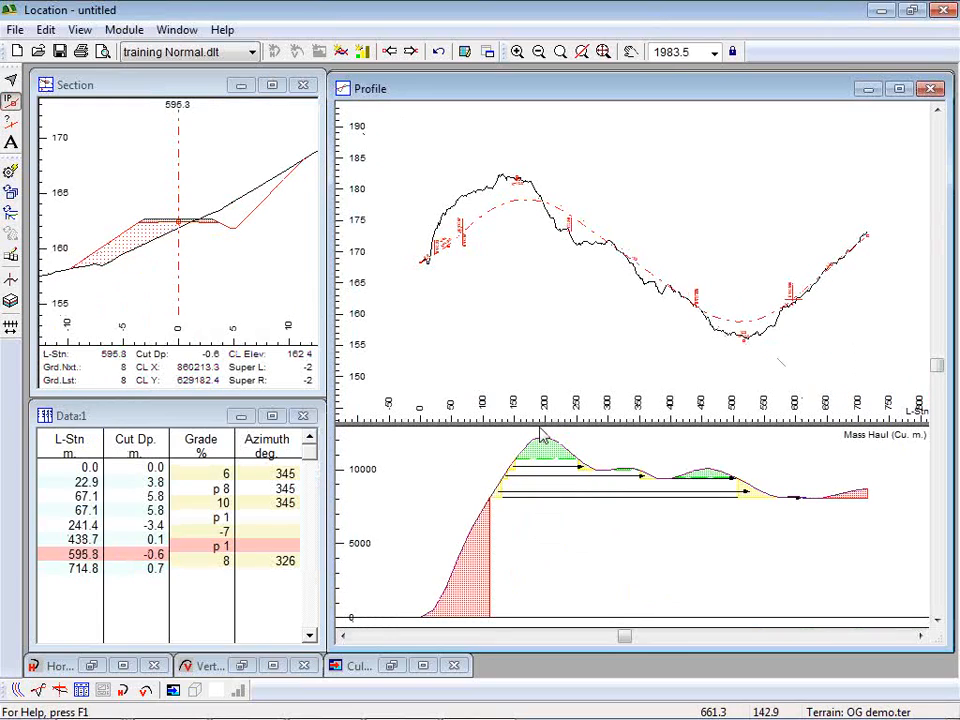
click(512, 160)
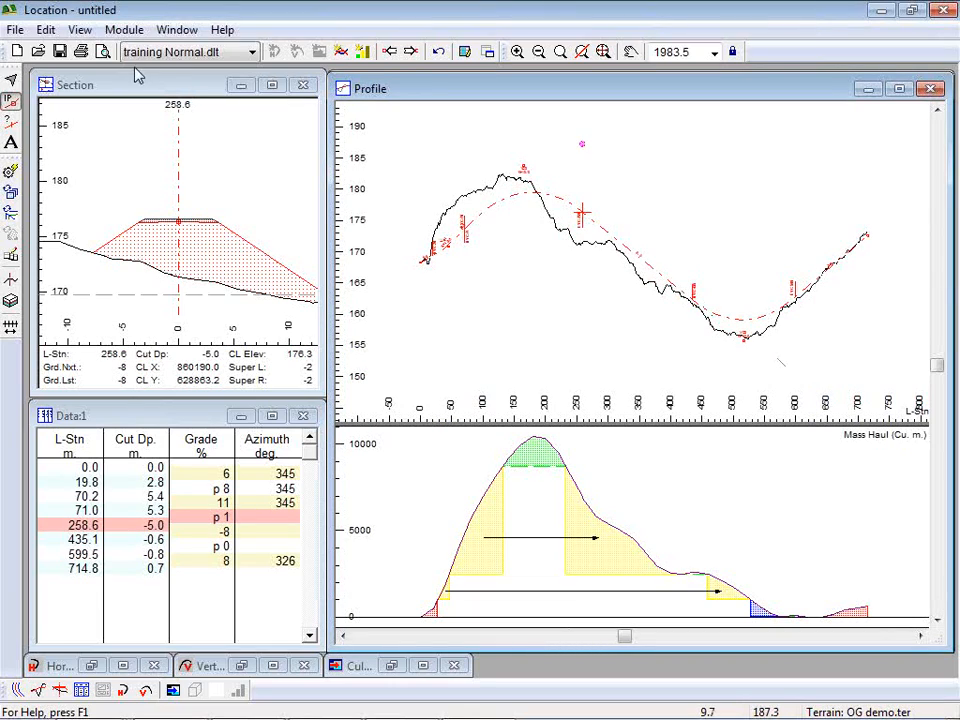
Show the alignment optimization properties, load the "V-Opt 1.dlt" screen layout and fit the road in the profile view.
click(254, 52)
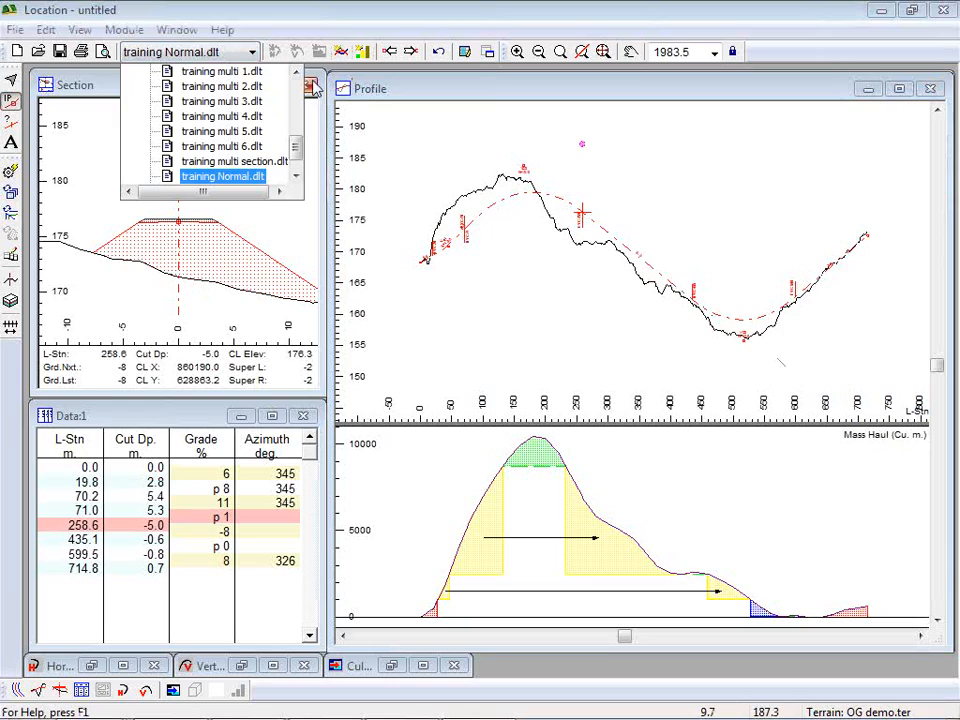
click(363, 51)
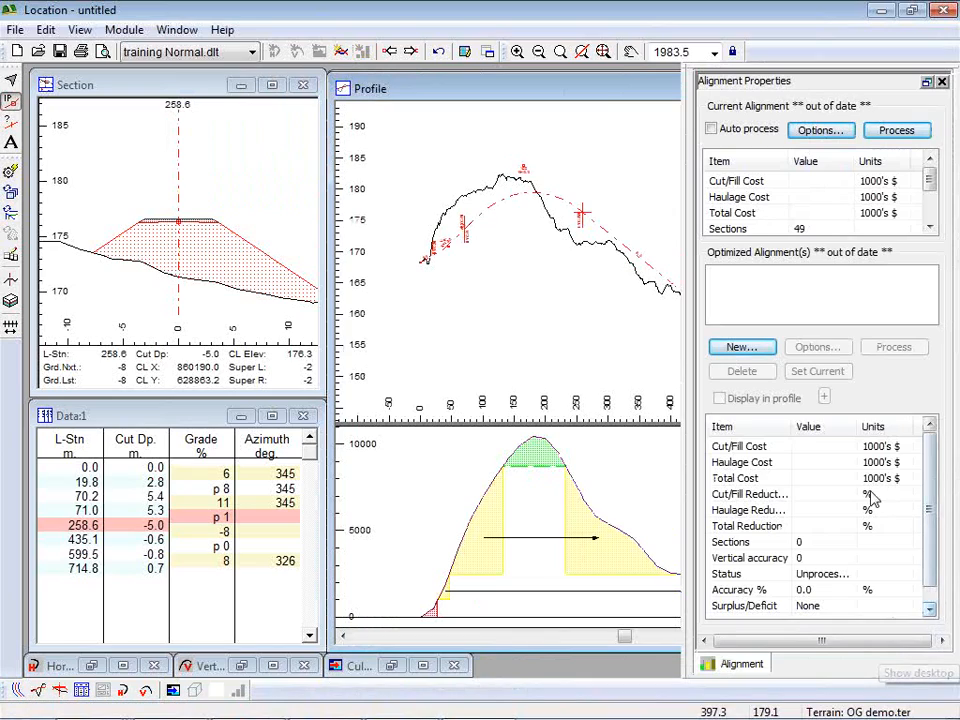
click(253, 52)
drag(295, 143, 299, 112)
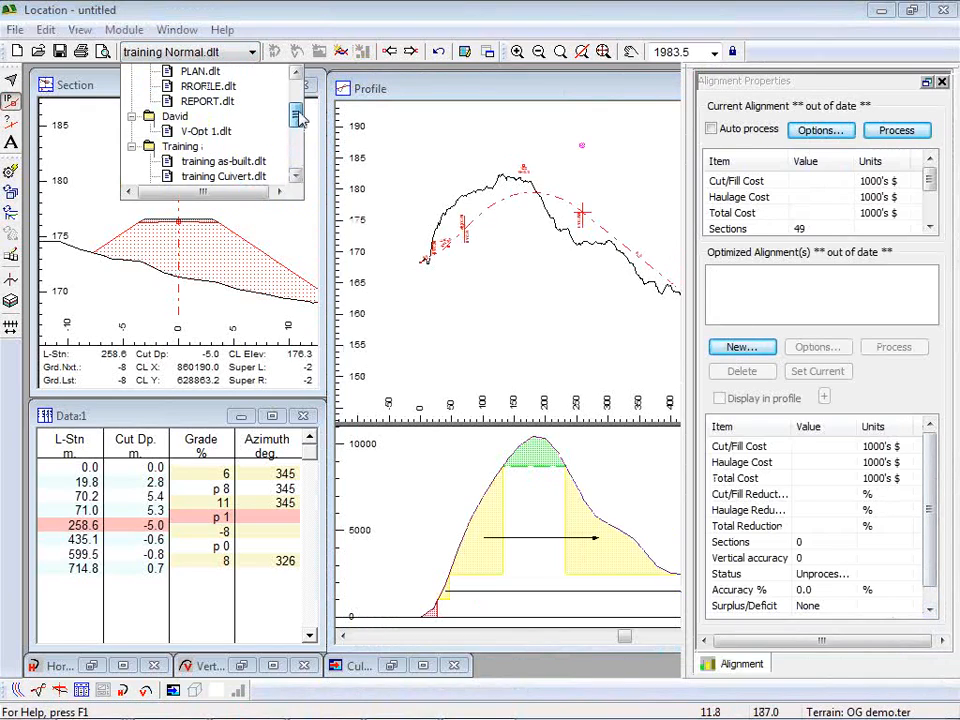
click(222, 133)
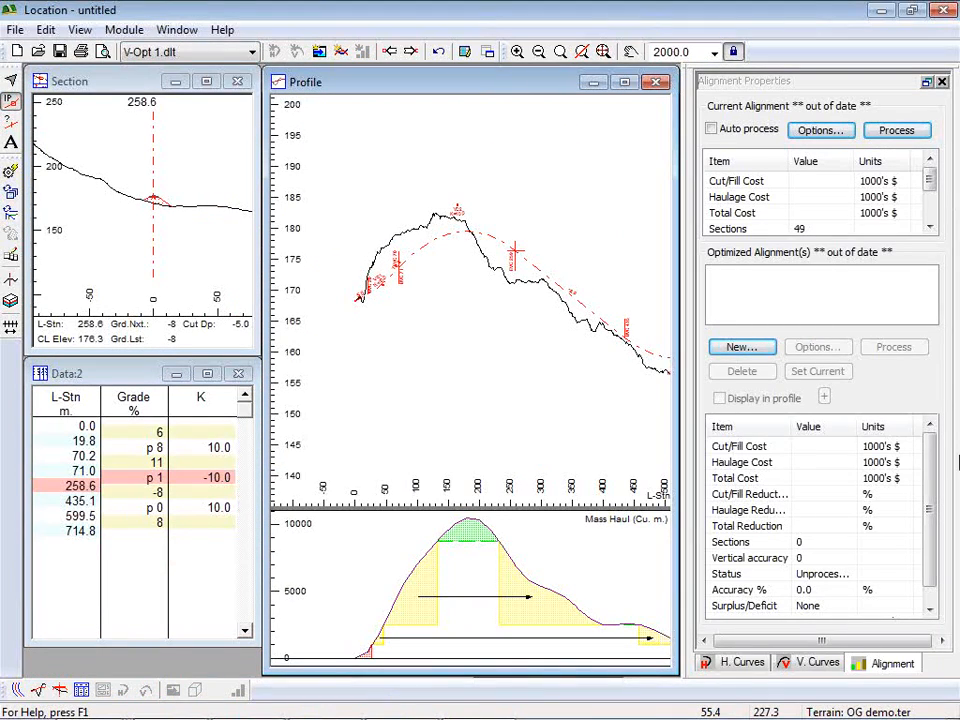
middle_drag(634, 298, 568, 255)
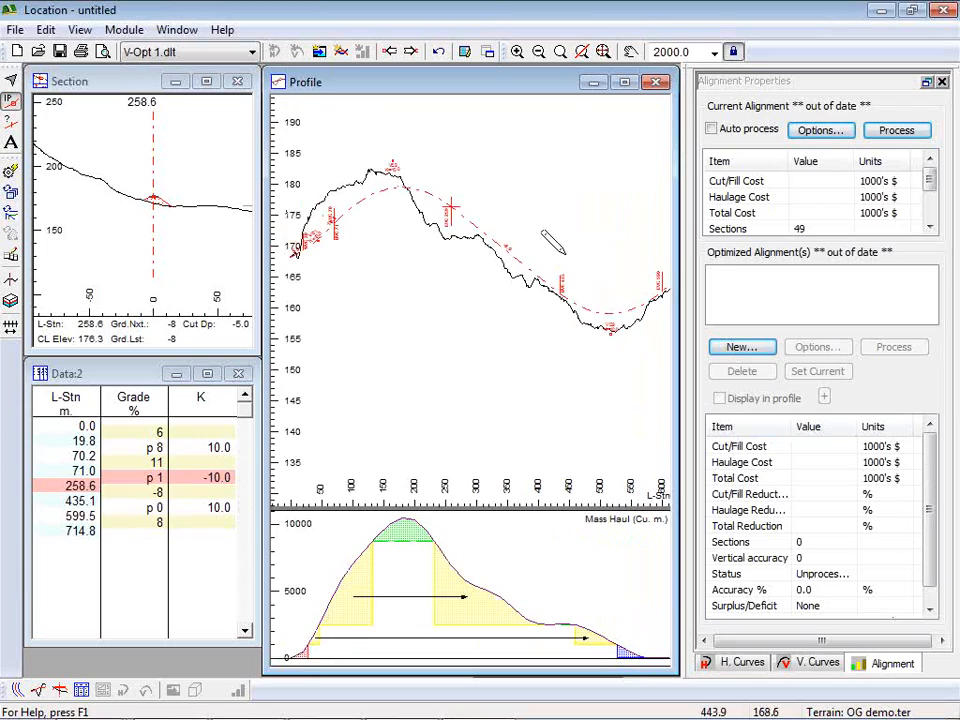
scroll(552, 243, down, 1)
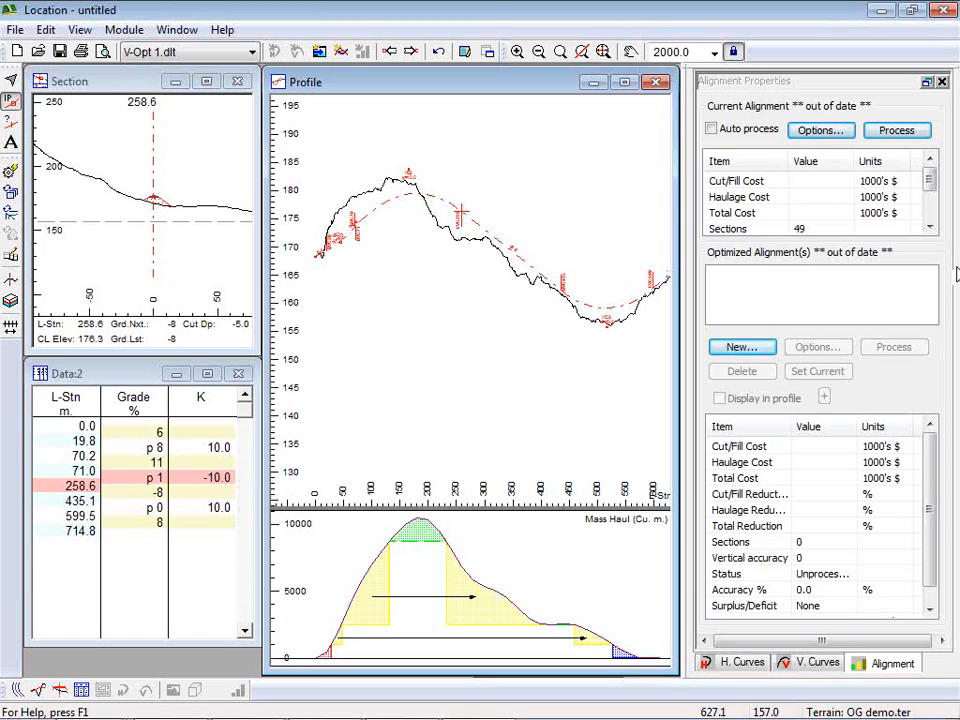
In the current alignment's vertical optimization options, load the ground types and costs from the library NORMAL.GDX.
click(828, 132)
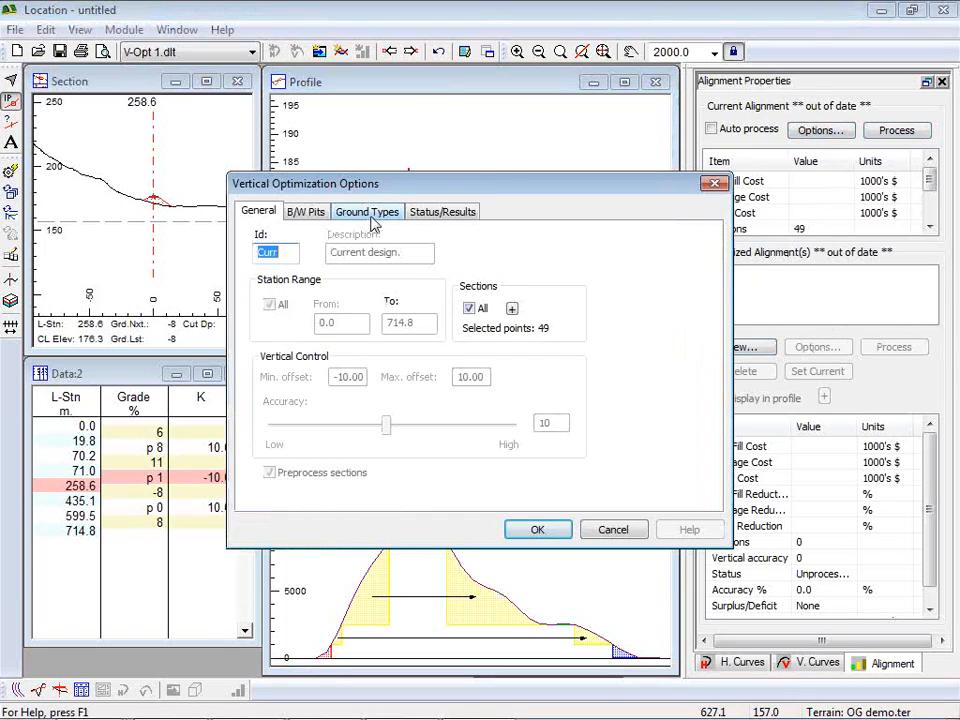
click(366, 211)
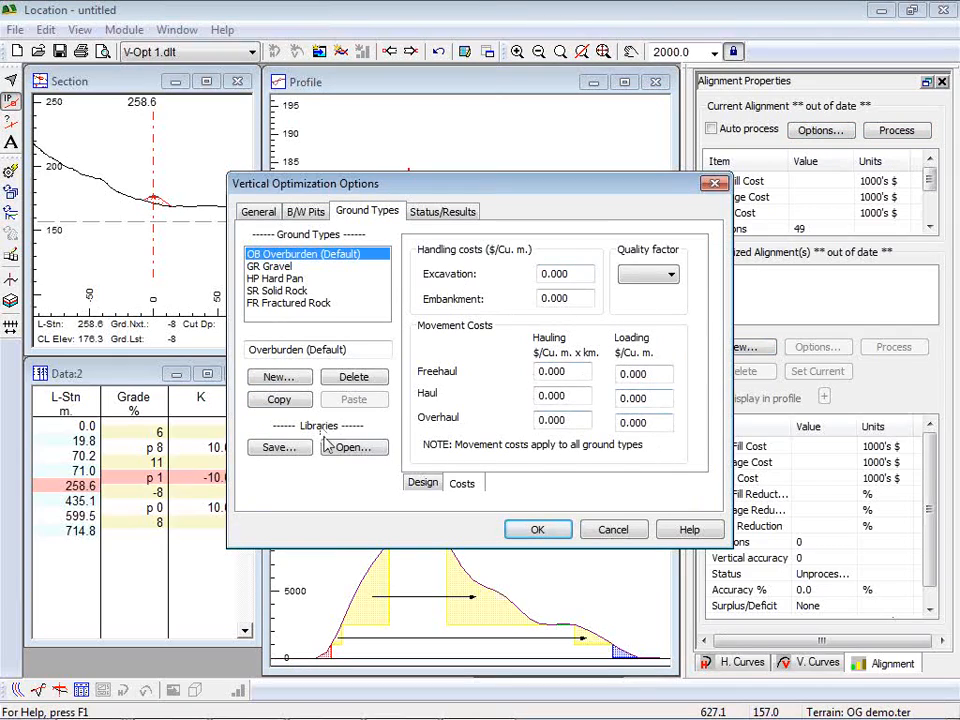
click(353, 447)
click(343, 310)
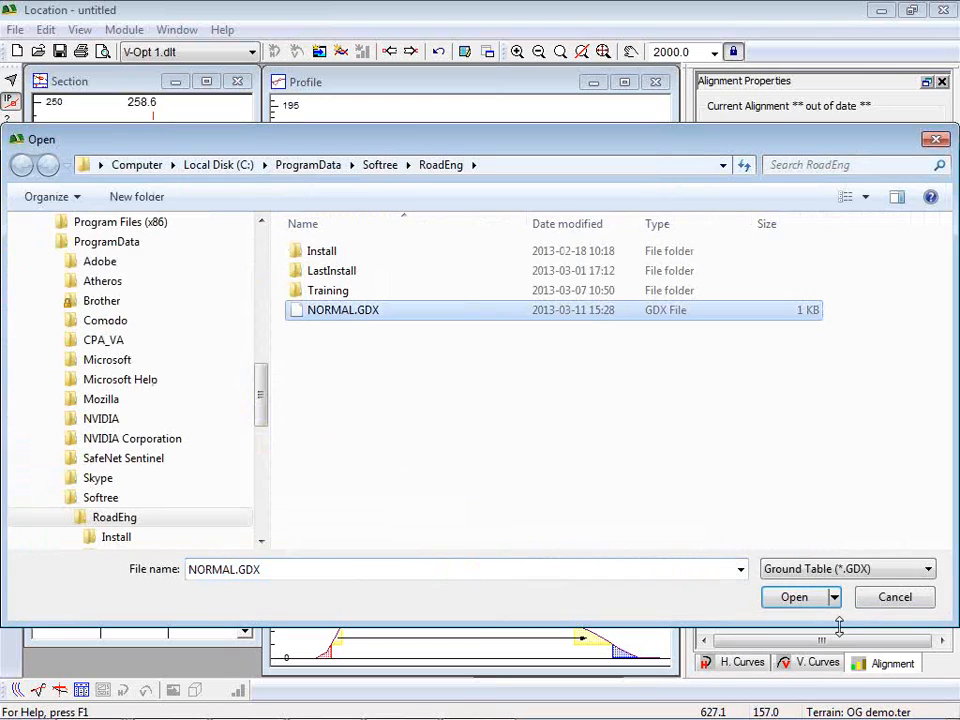
click(795, 602)
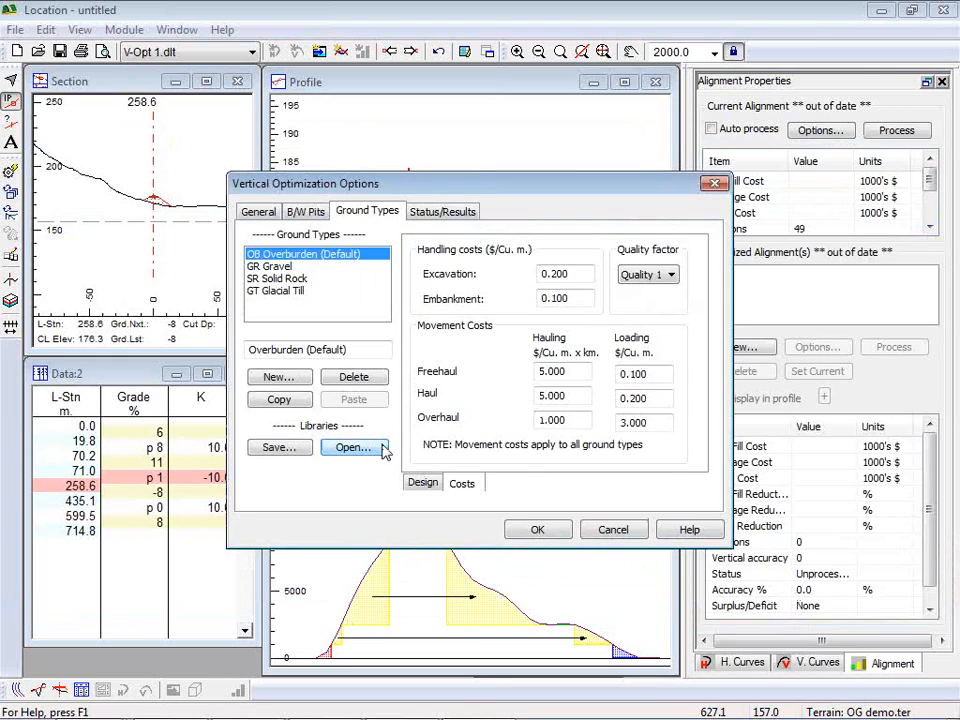
click(536, 531)
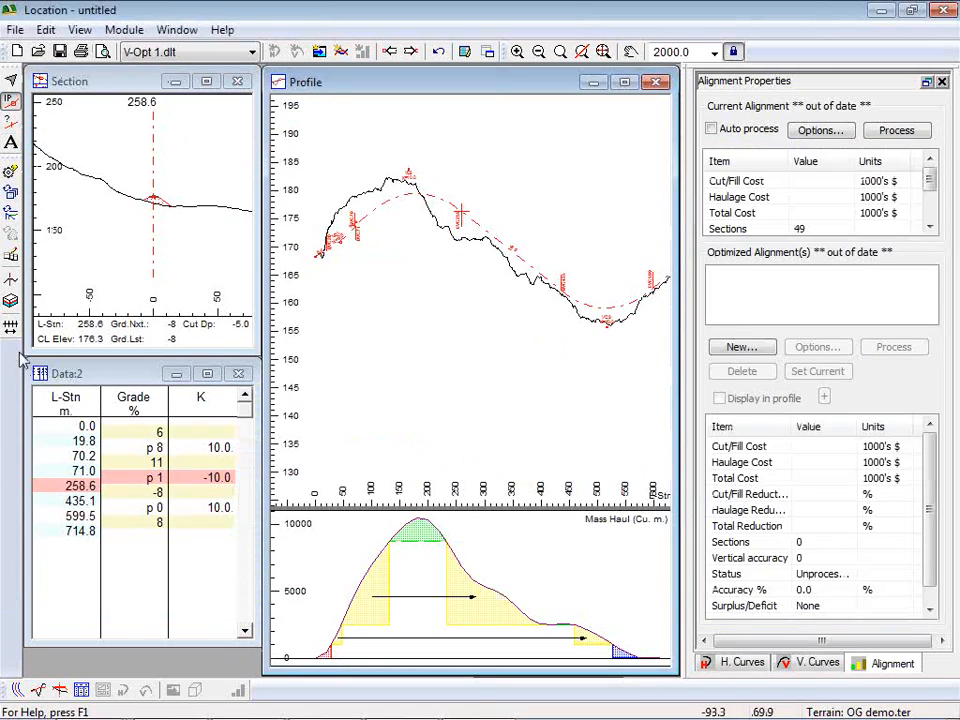
Replace the sub-horizon ground layer over the full station range with GT.
click(10, 325)
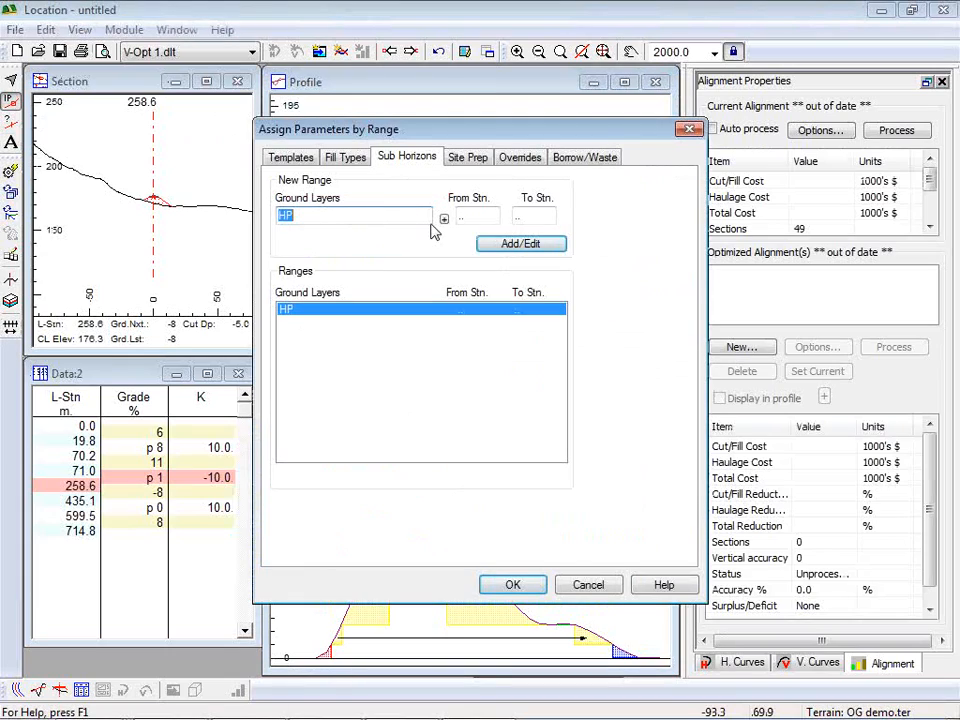
text(GT)
click(545, 245)
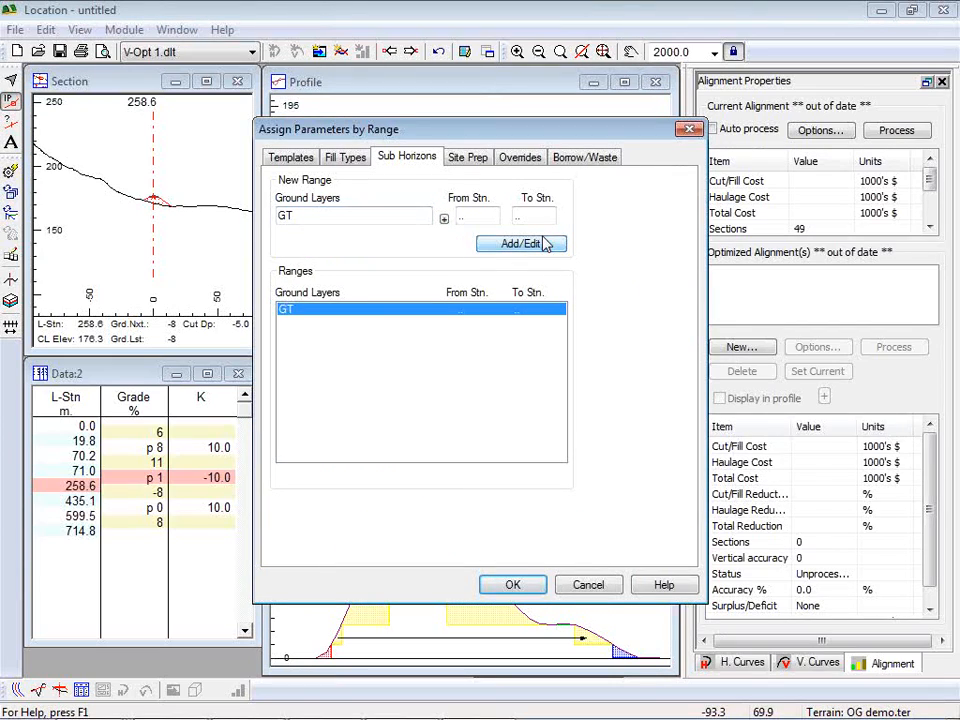
click(518, 589)
click(463, 417)
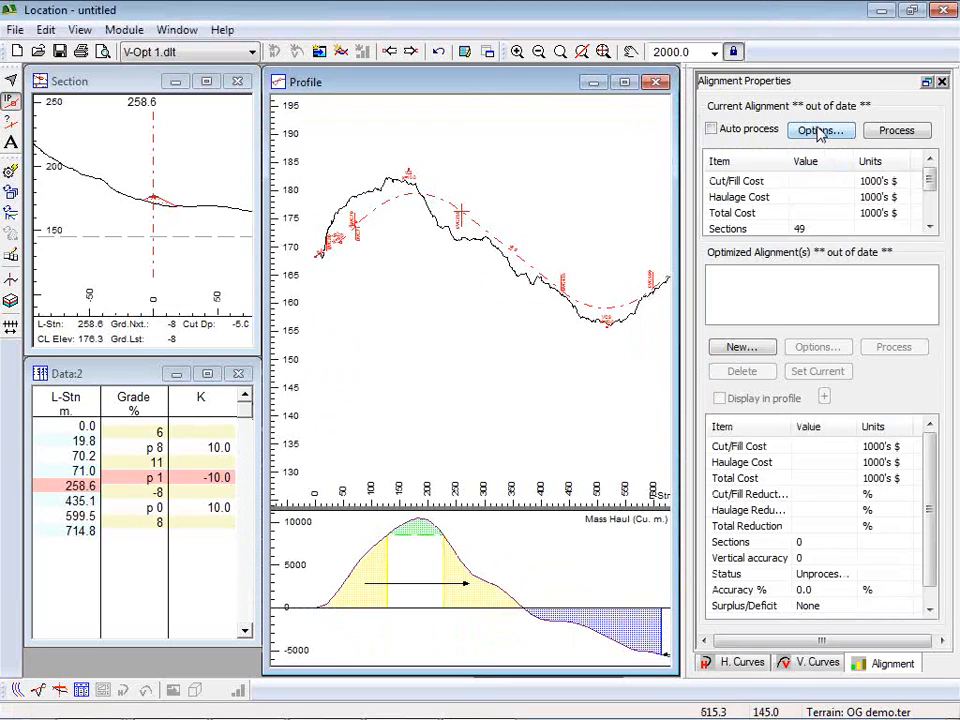
Add a waste pit with access station 0 to the current alignment's vertical optimization options.
click(898, 131)
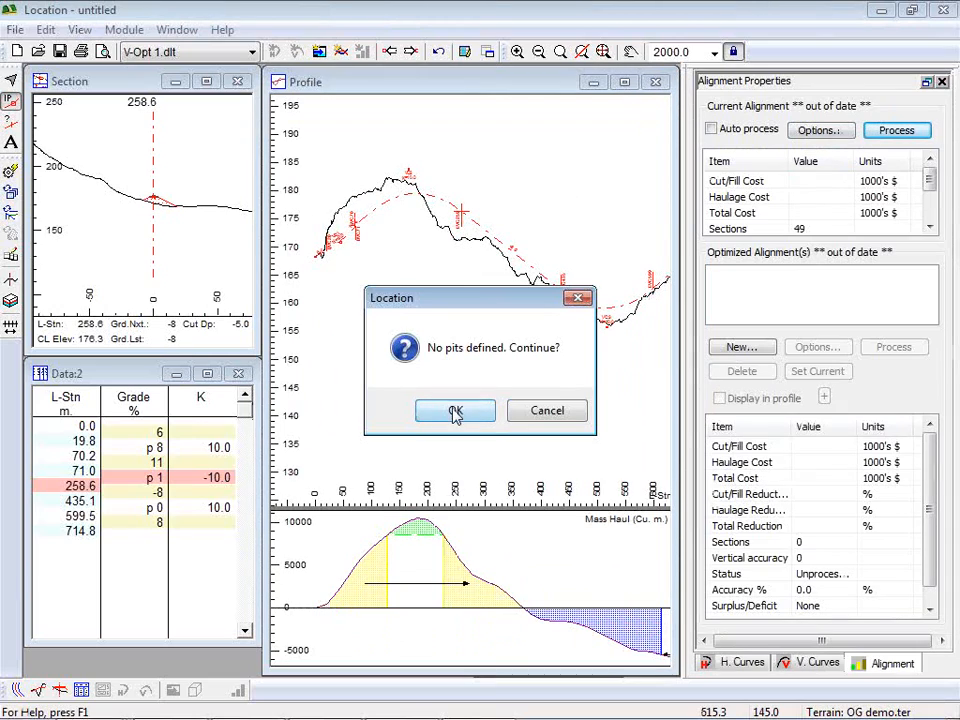
click(551, 415)
click(826, 131)
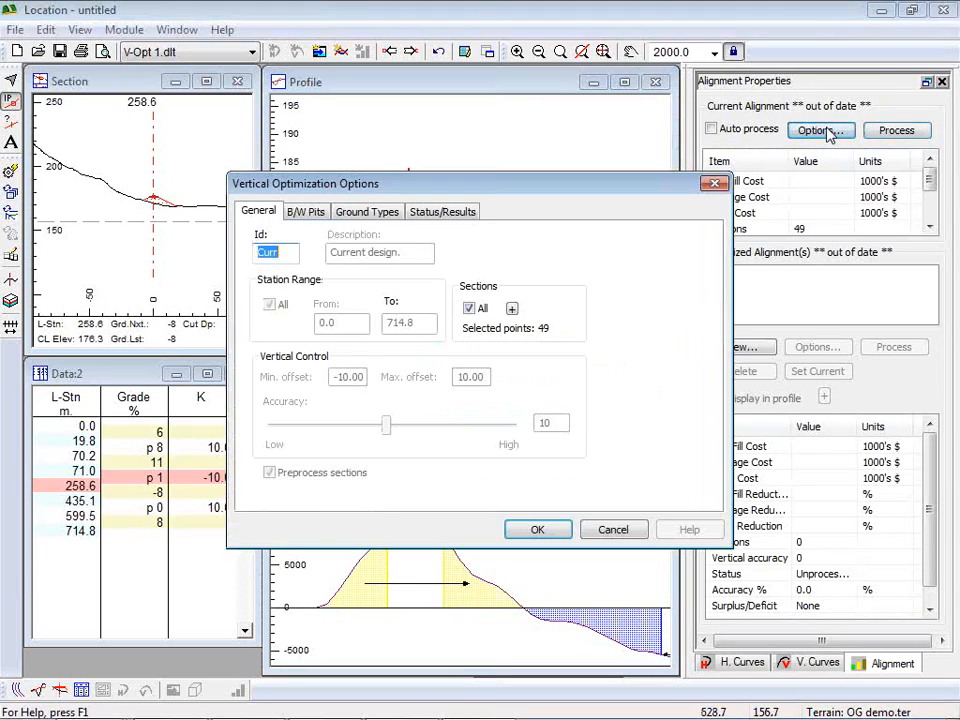
click(307, 212)
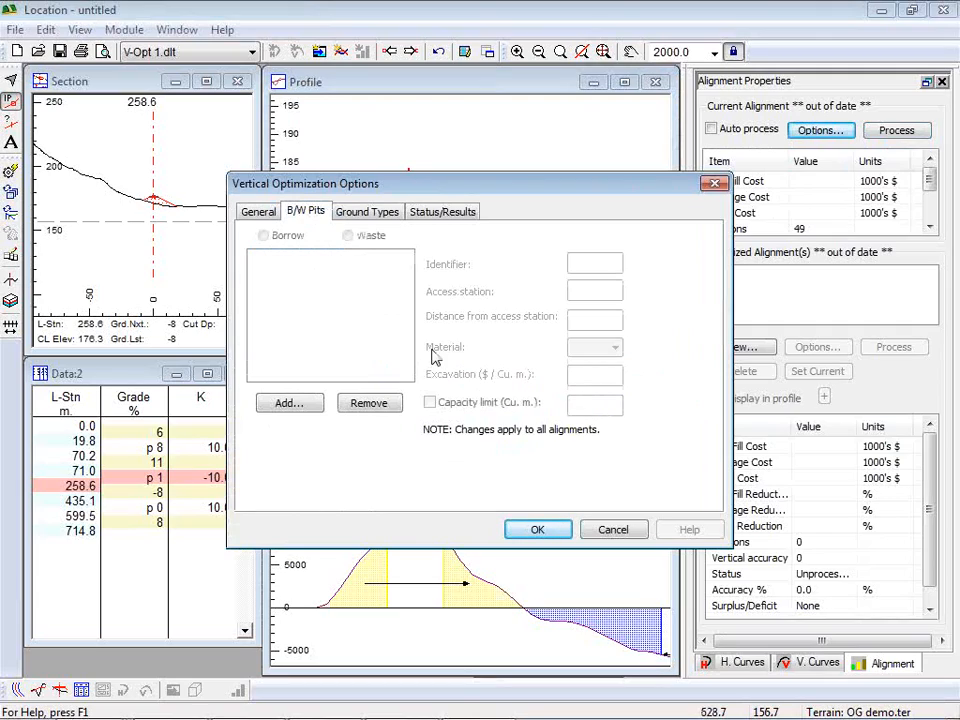
click(289, 405)
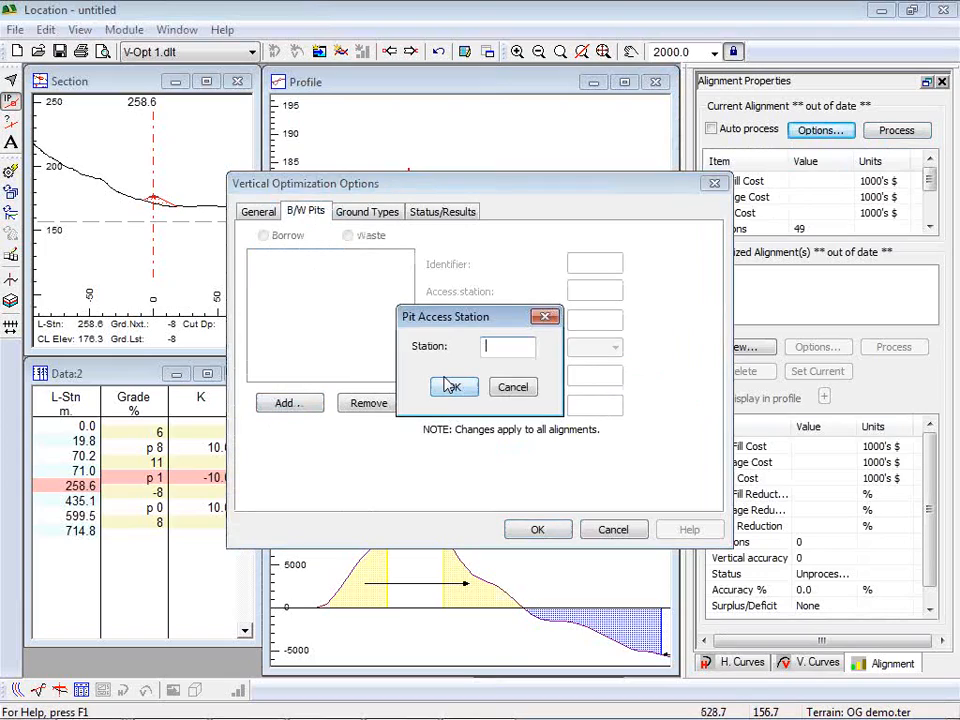
text(0)
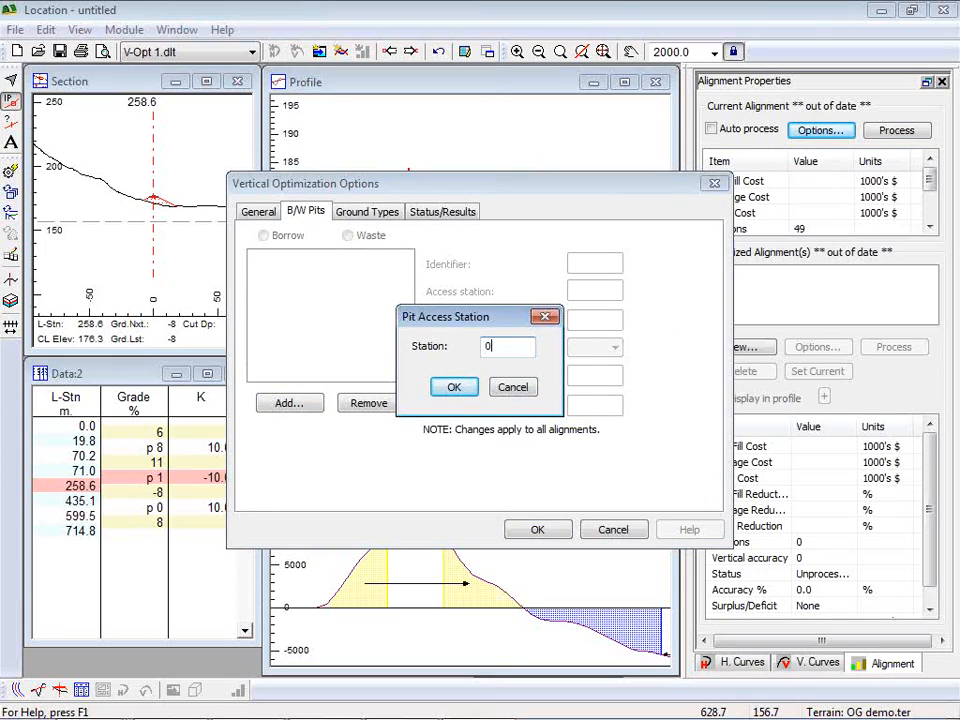
click(438, 387)
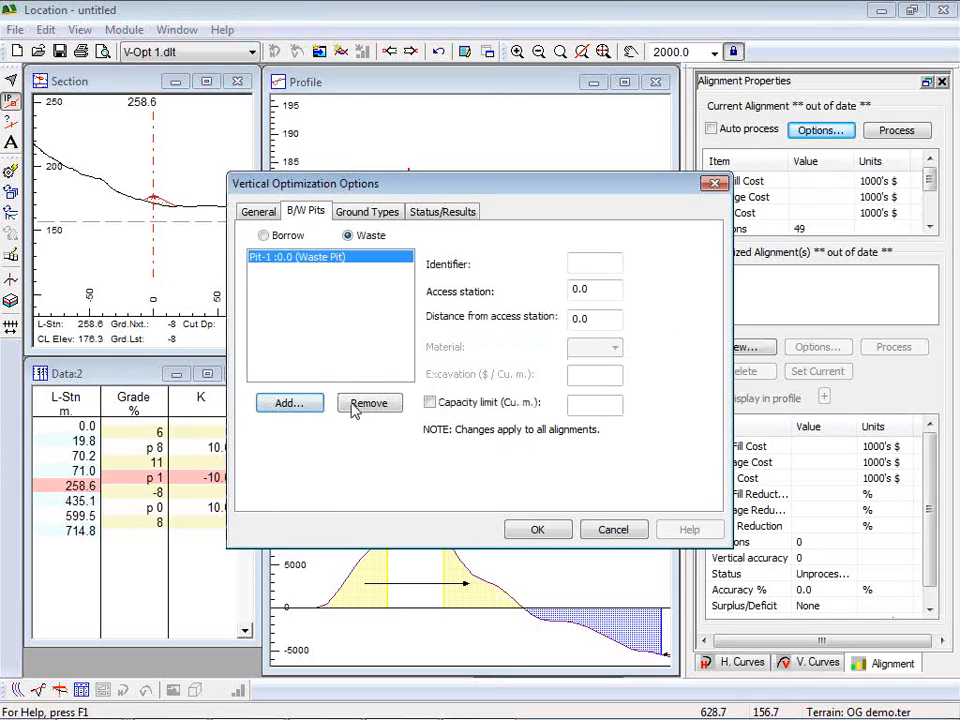
Add a borrow pit at access station 0 with material GR and an excavation cost of 5 $/Cu. m., and accept the options.
click(288, 402)
text(0)
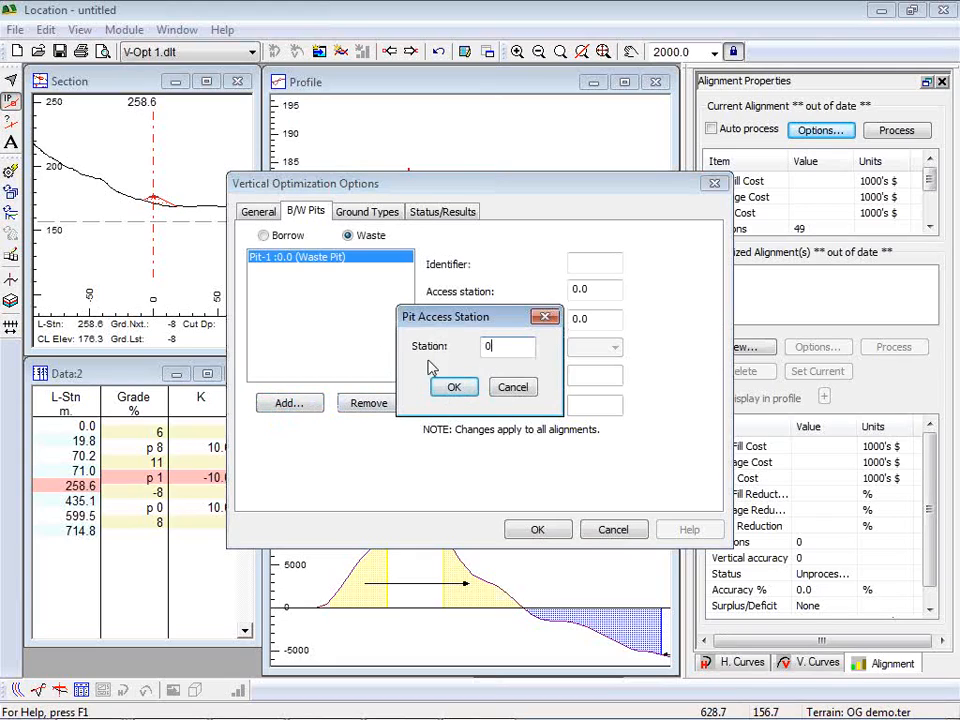
click(448, 388)
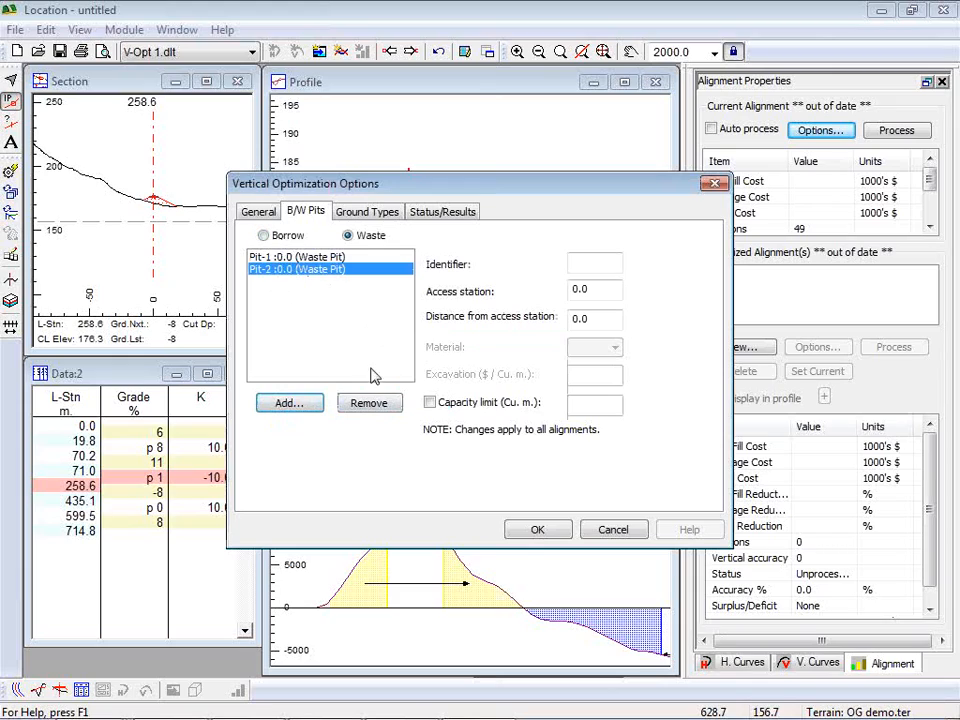
click(264, 235)
click(614, 349)
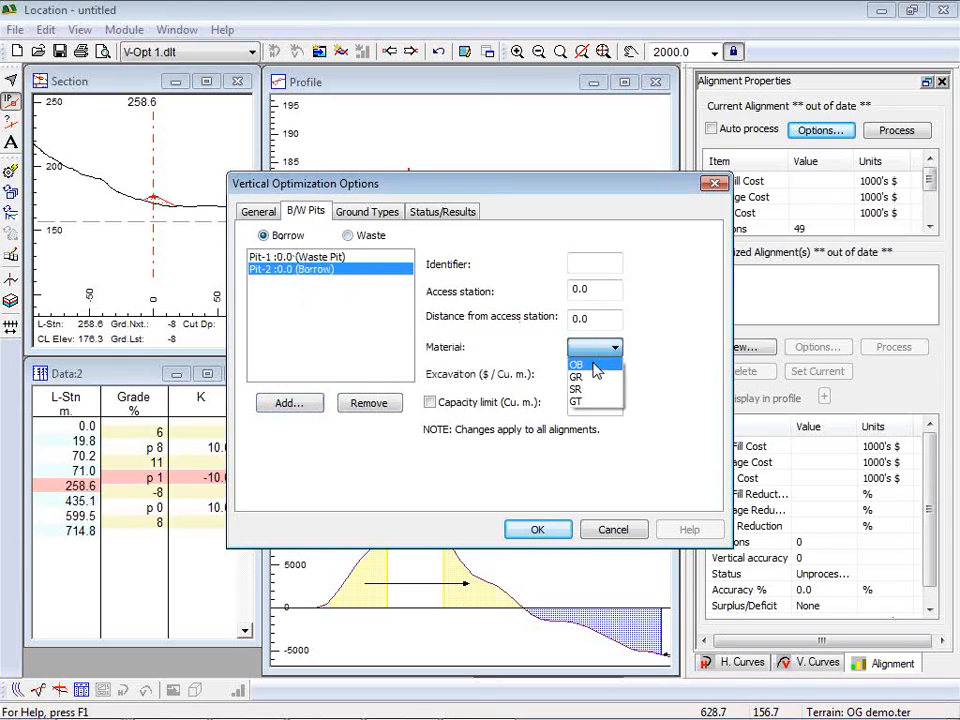
click(596, 377)
key(Tab)
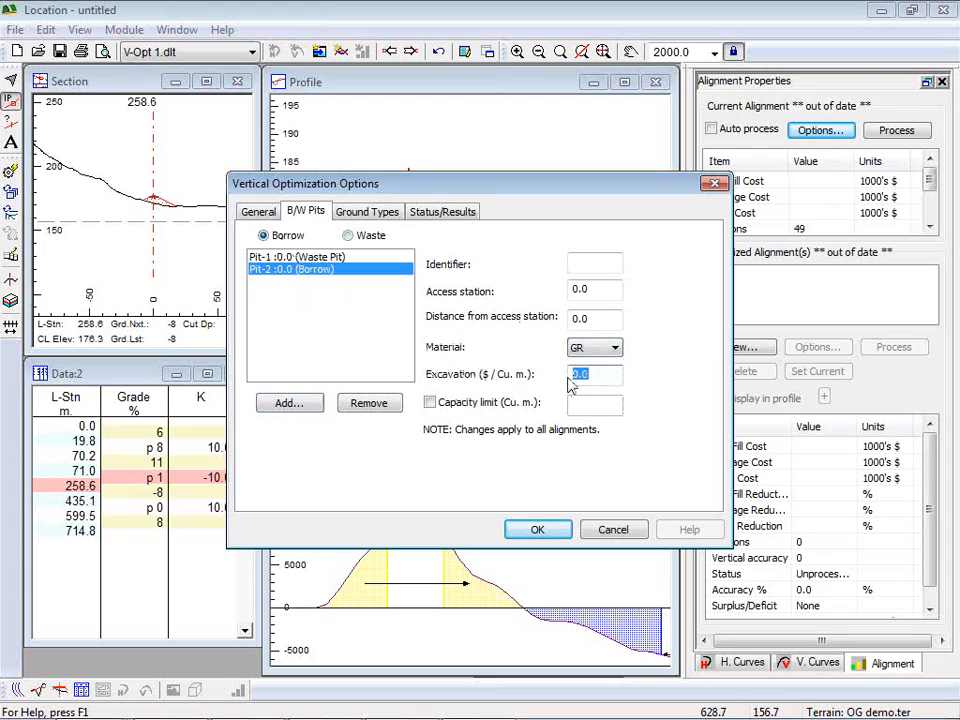
text(5)
click(548, 530)
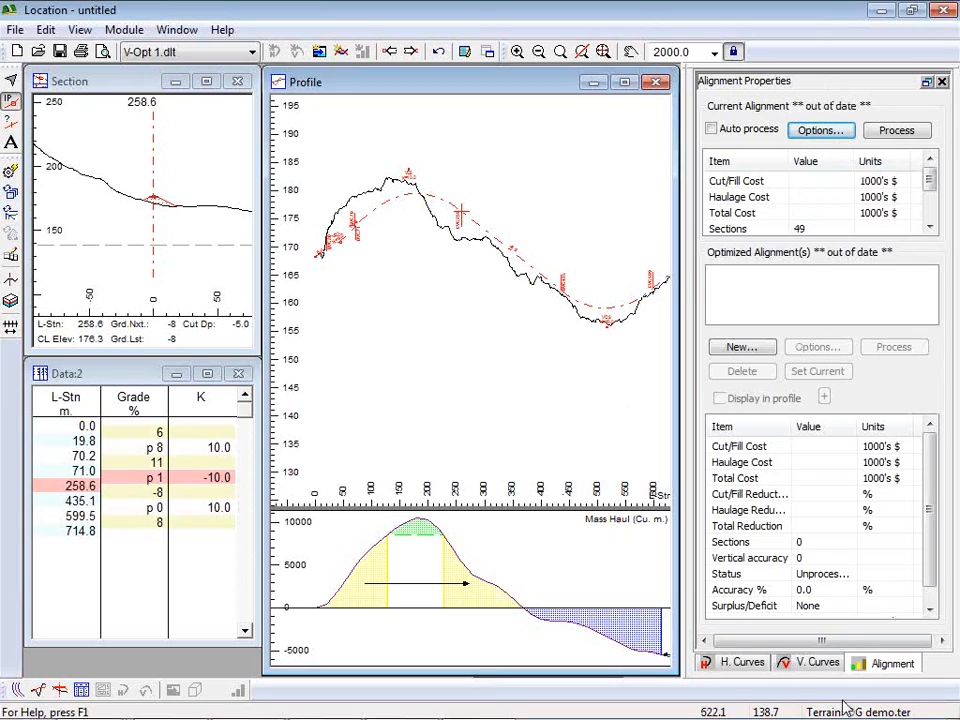
Review the handling costs, quality factors and movement costs of the overburden, glacial till and gravel ground types.
mouse_move(910, 708)
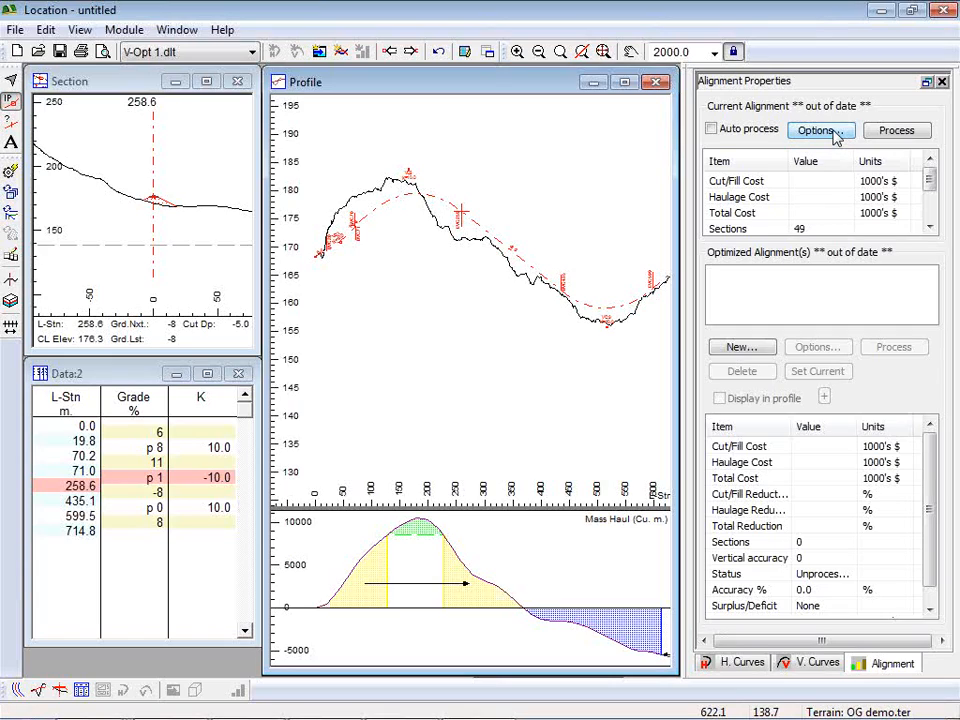
click(835, 136)
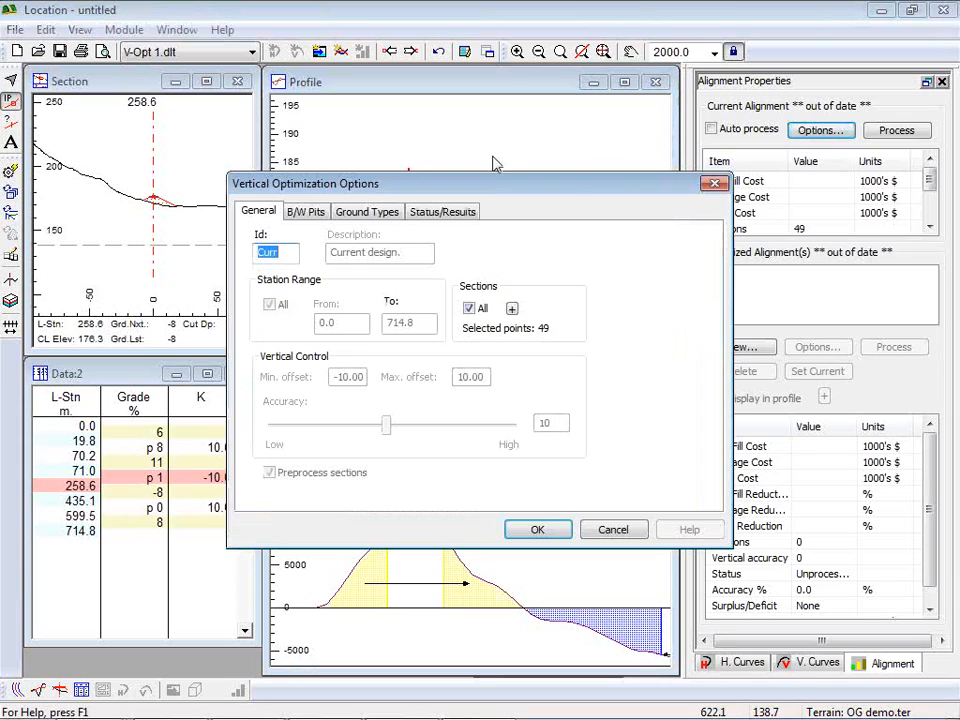
drag(505, 200, 688, 225)
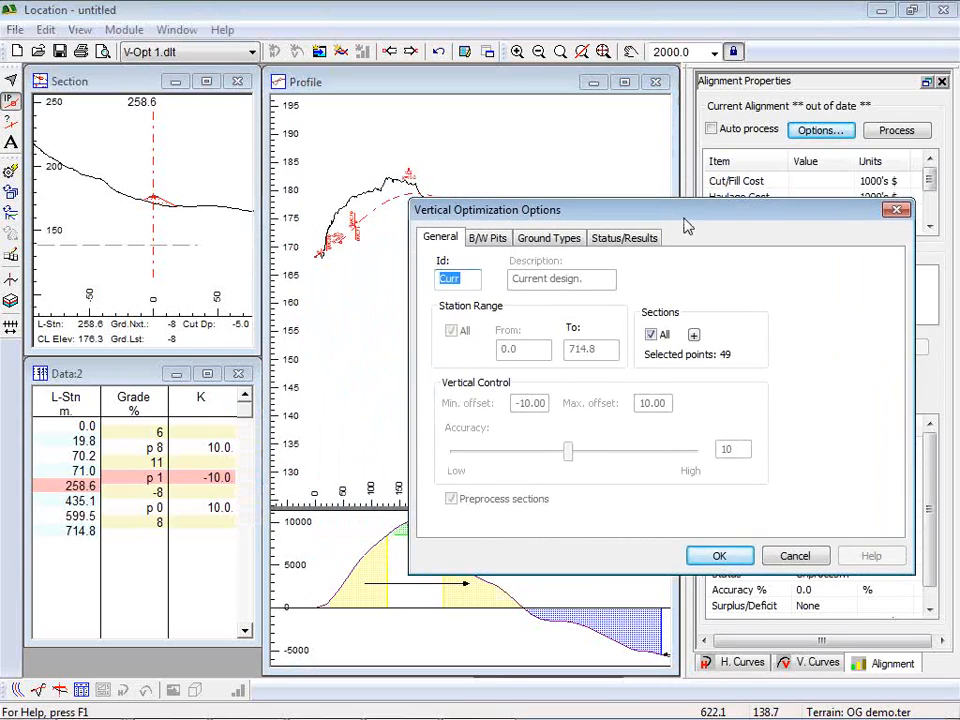
click(551, 240)
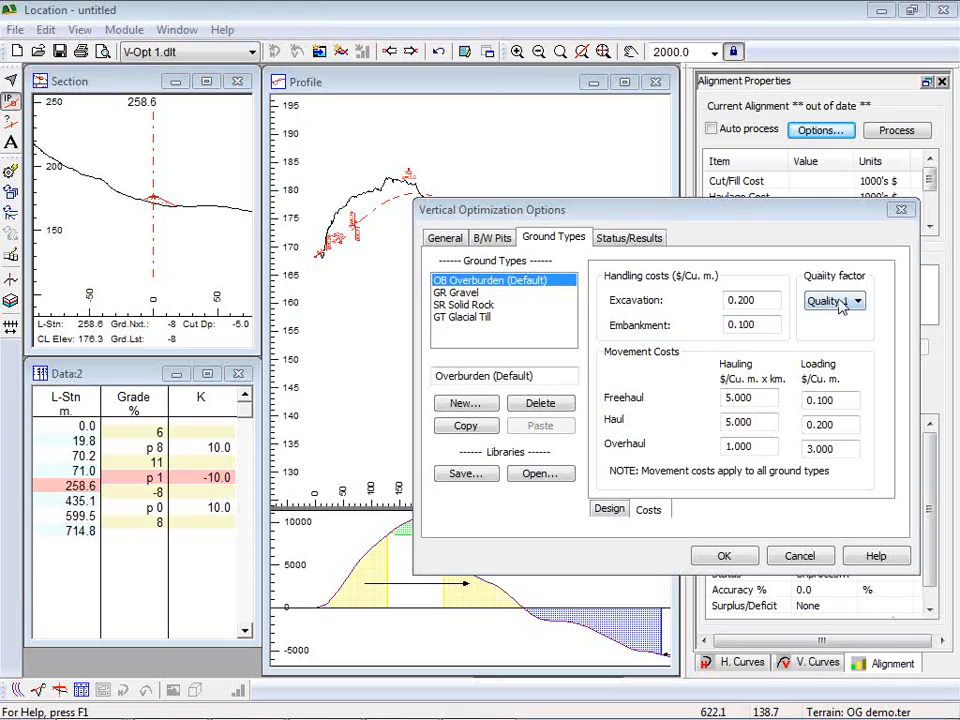
click(779, 308)
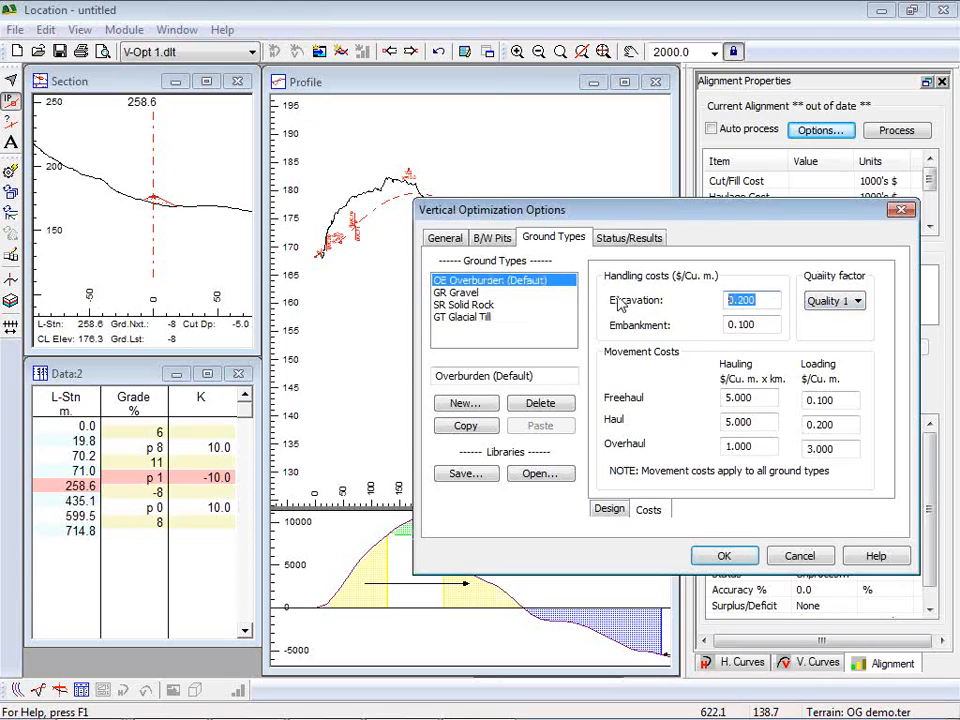
click(490, 315)
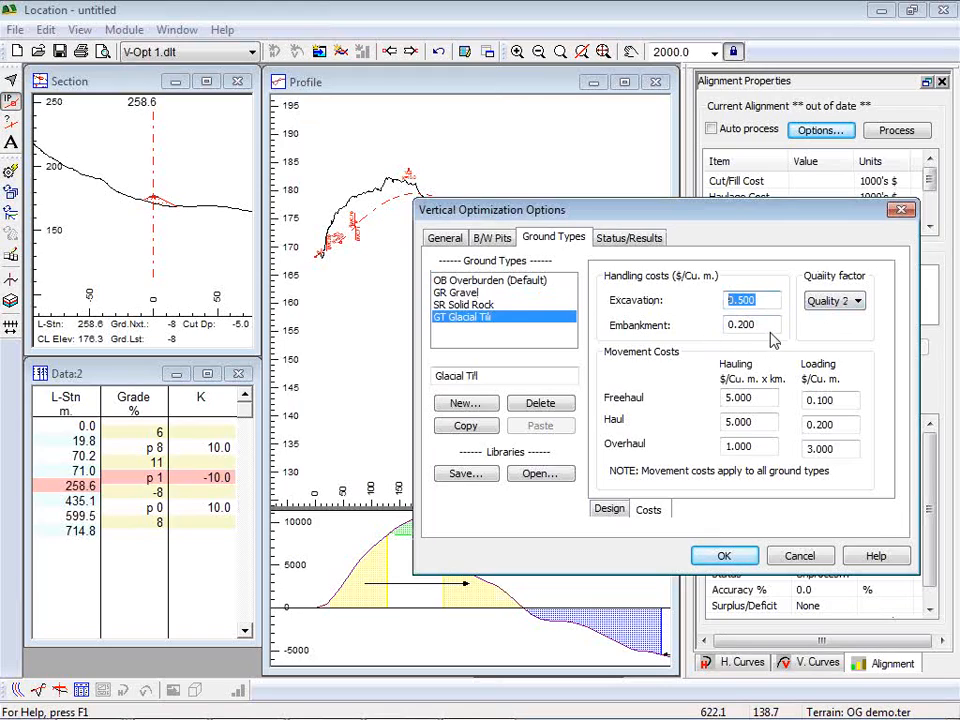
key(Tab)
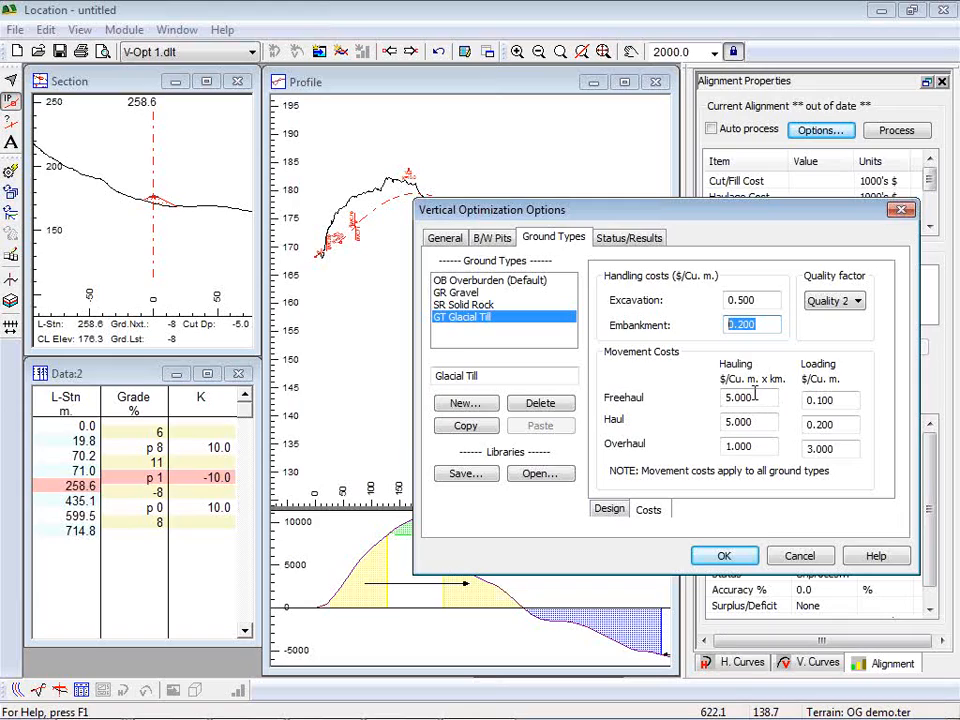
key(Tab)
key(Tab)
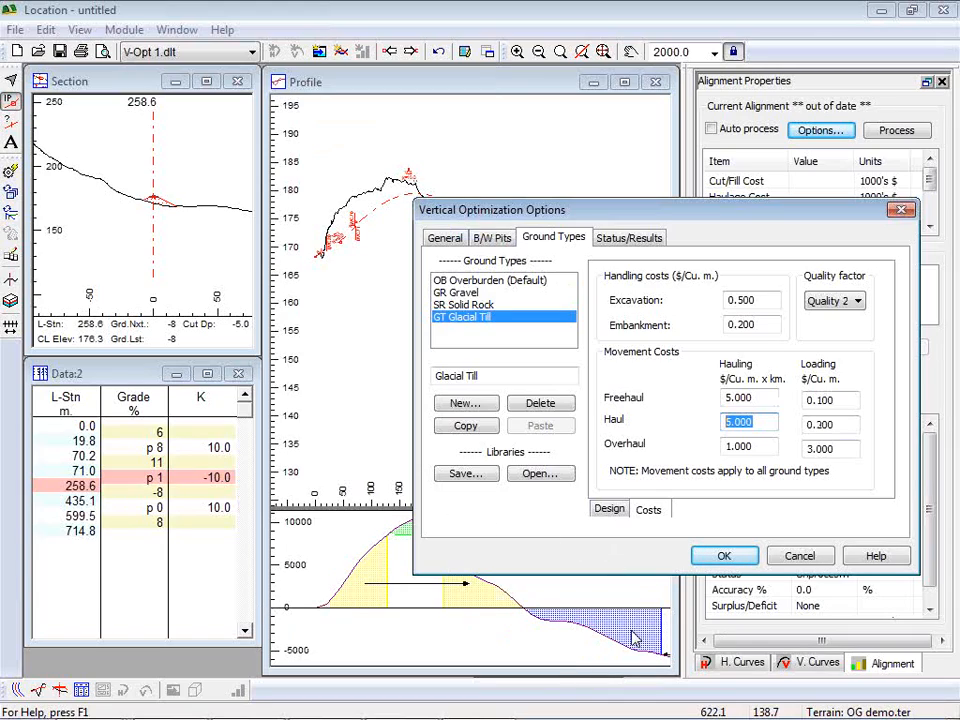
click(500, 292)
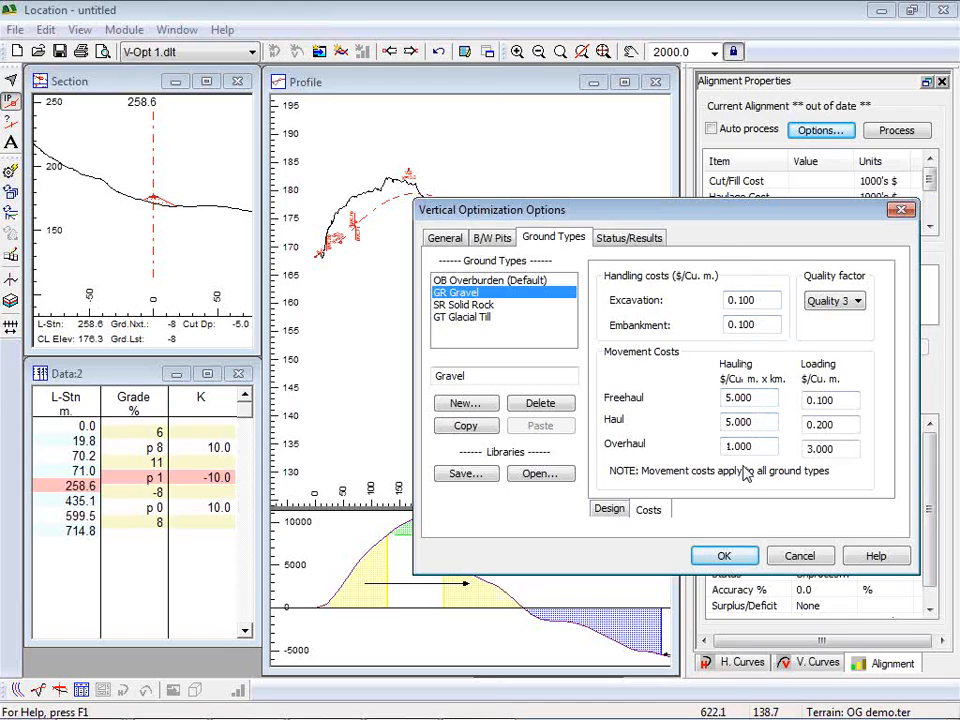
click(729, 557)
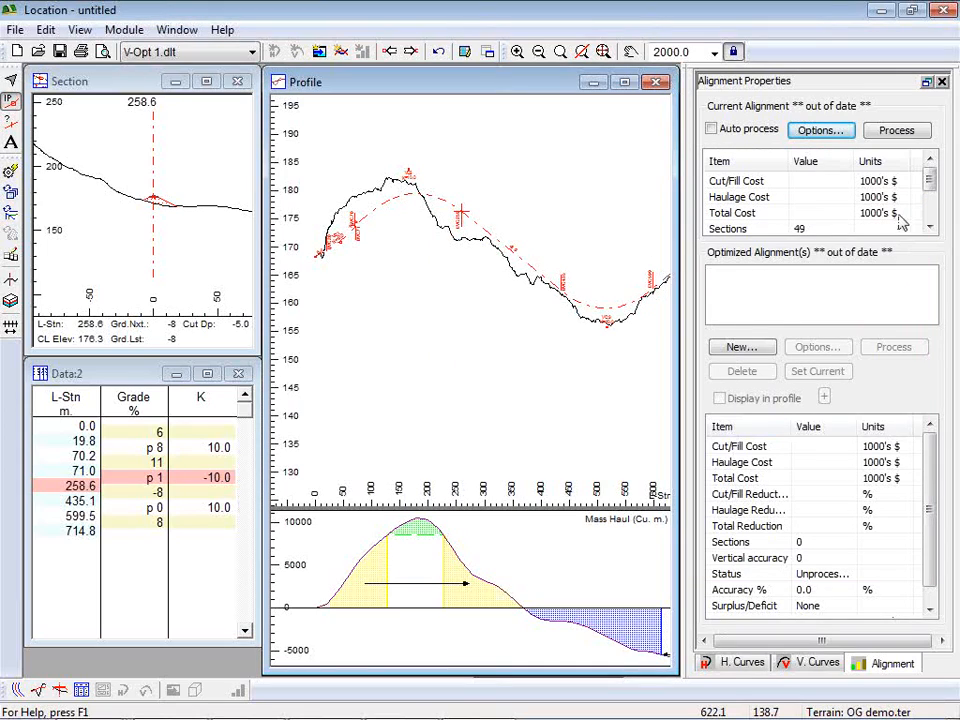
Process the current alignment's costs, shift the profile's sag point to about station 542, and enable automatic processing.
click(900, 134)
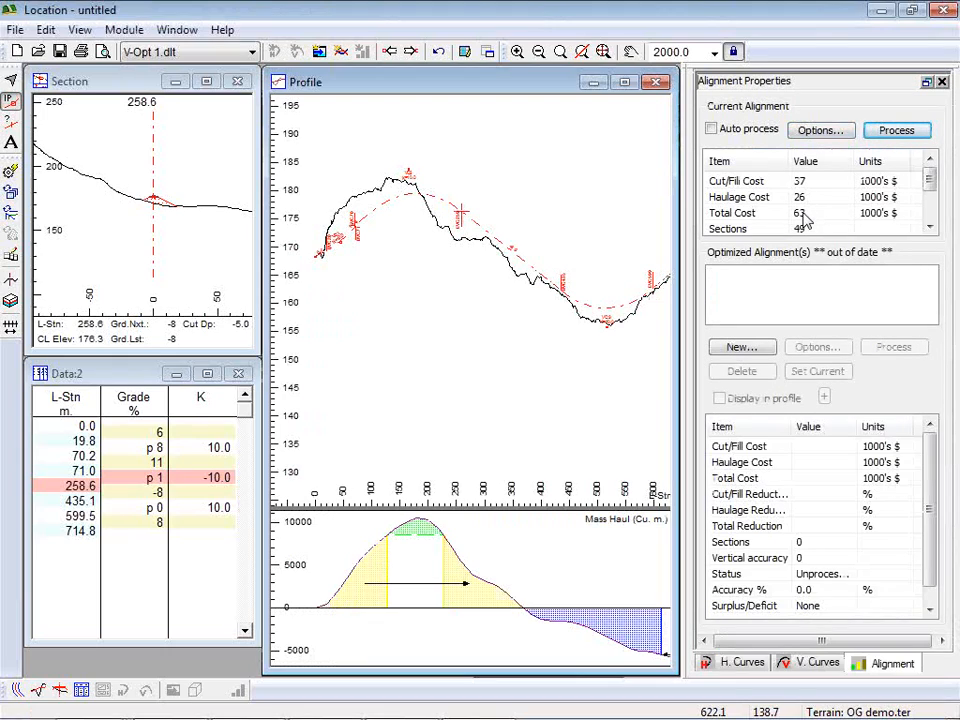
drag(608, 325, 620, 329)
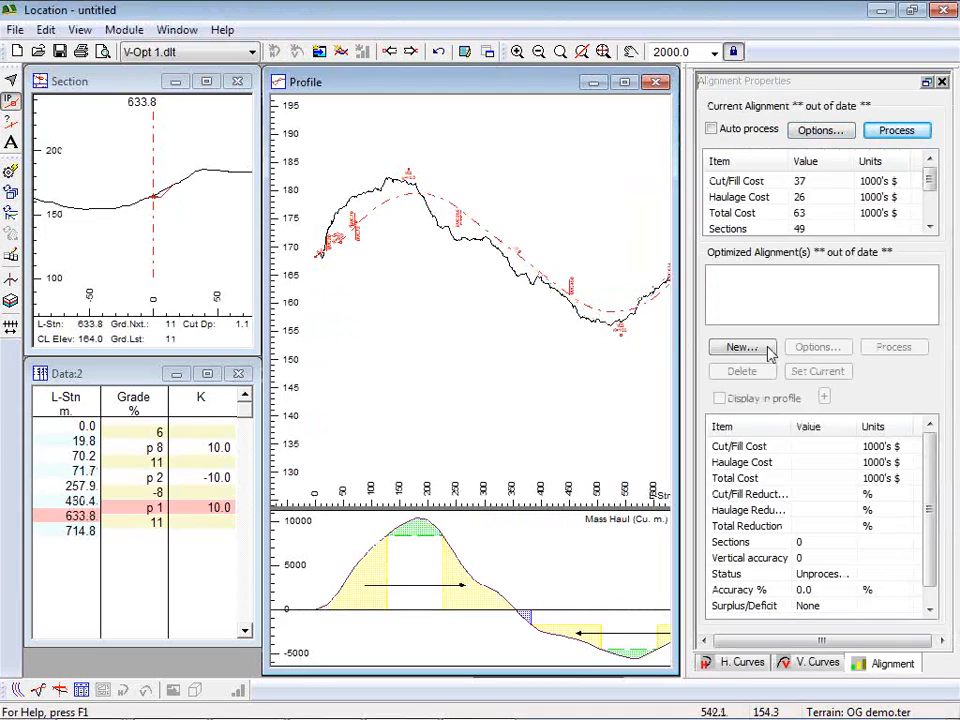
click(711, 128)
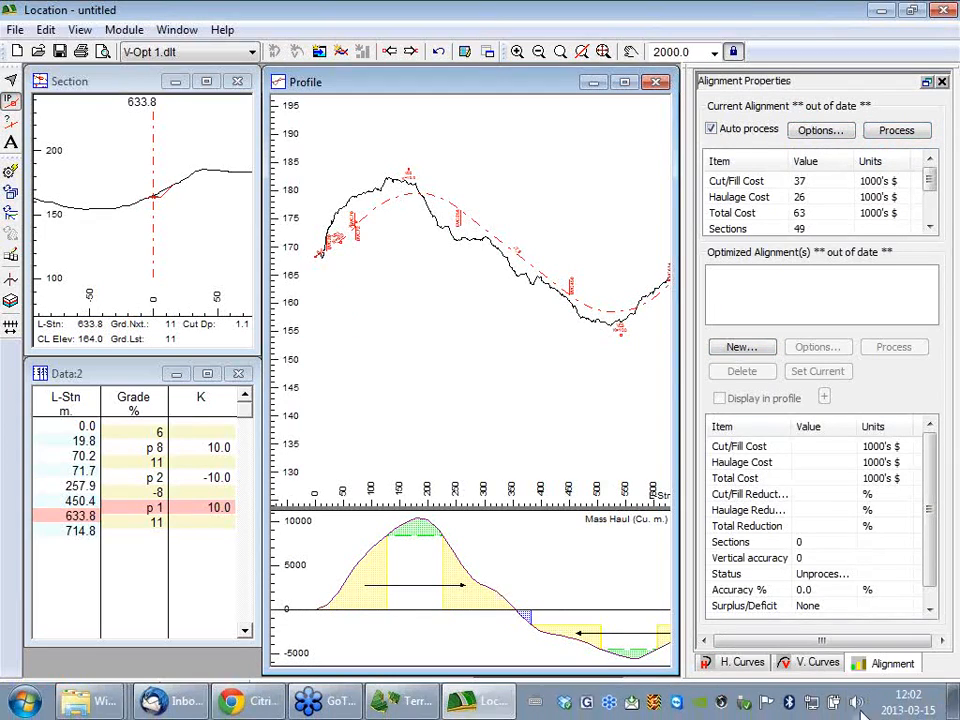
Lower the system sound volume.
click(860, 702)
drag(853, 508, 862, 585)
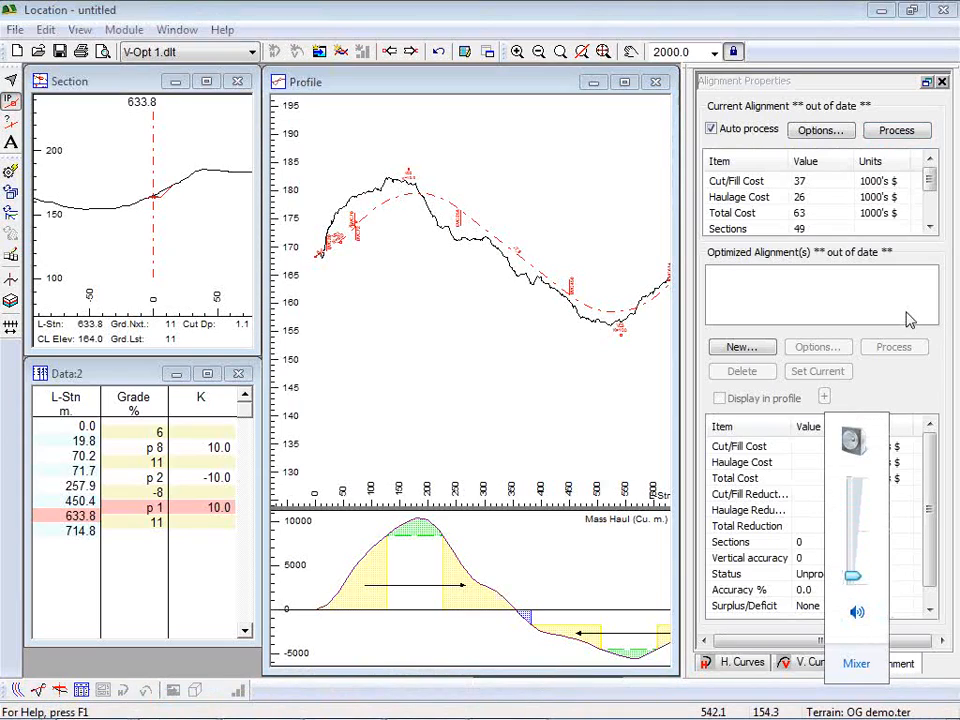
Reprocess the current alignment's costs and move the sag point slightly lower, to about station 536 in the profile.
click(897, 134)
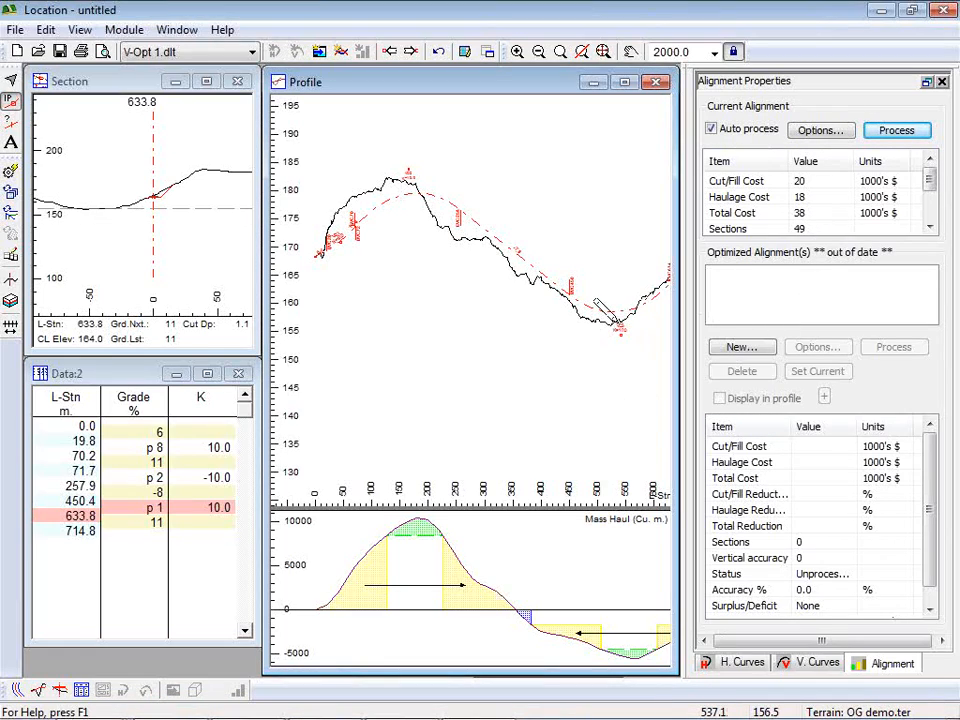
scroll(616, 314, down, 3)
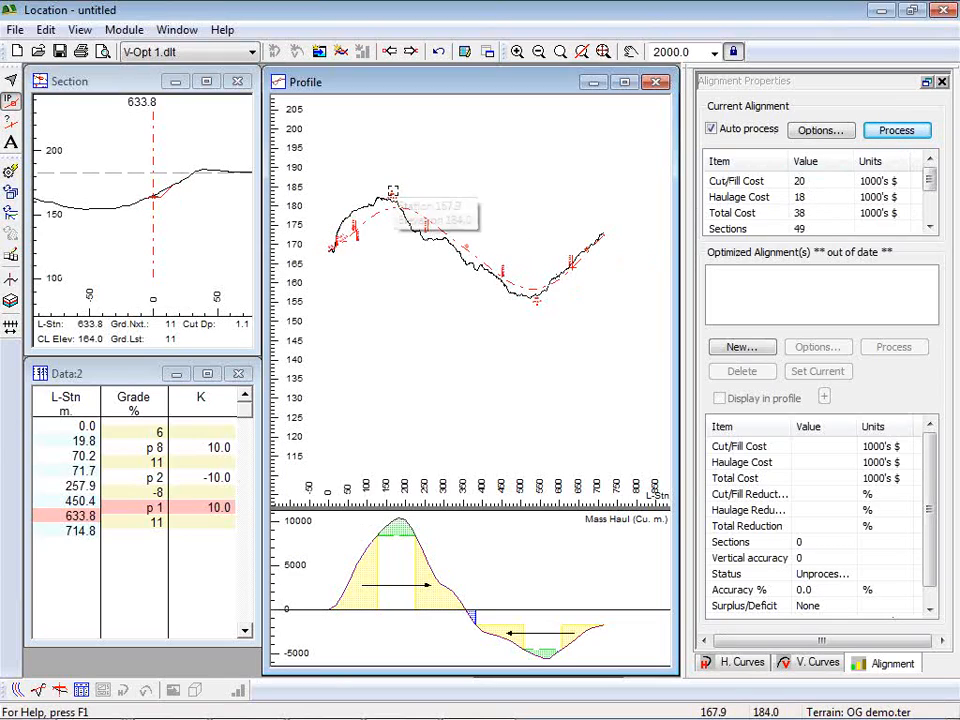
drag(537, 300, 527, 313)
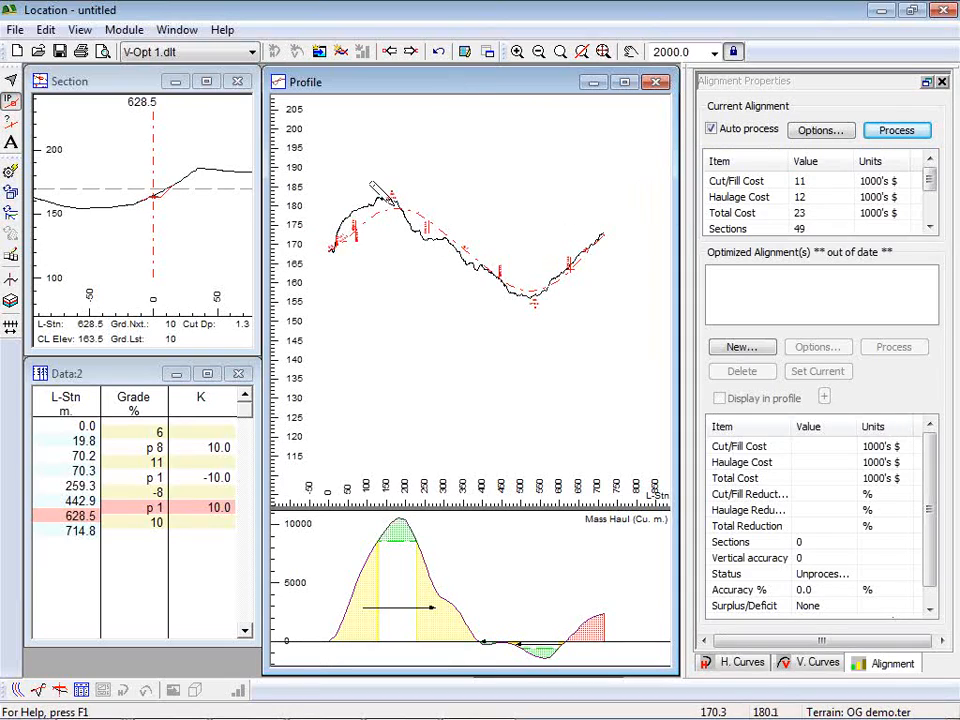
Examine the spur's junction with the existing road in the plan and the first 280 m or so of its profile.
mouse_move(423, 219)
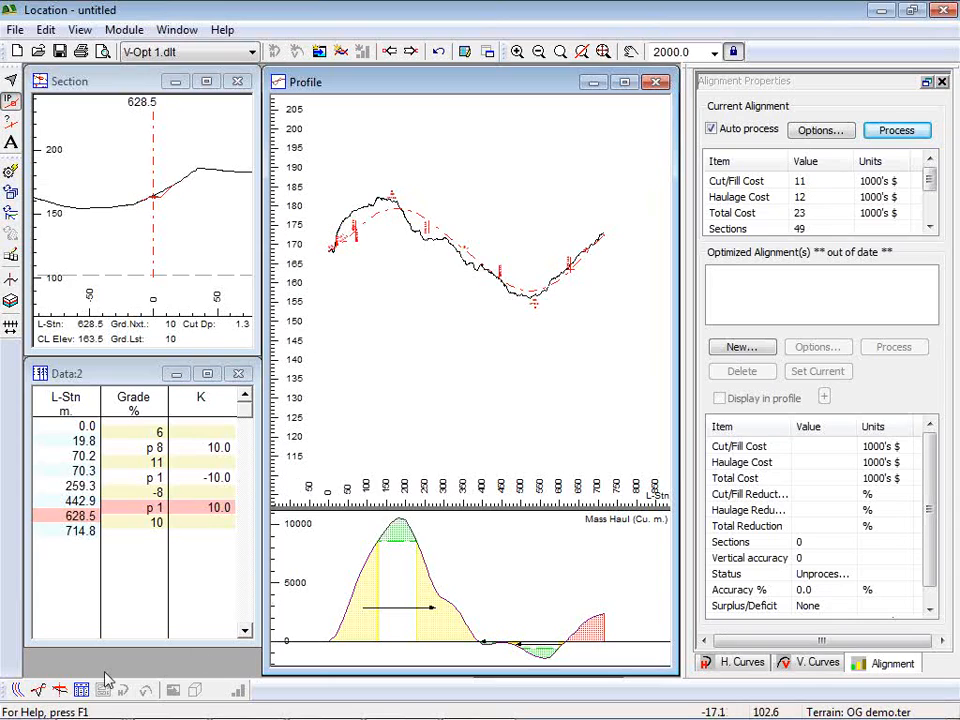
click(15, 690)
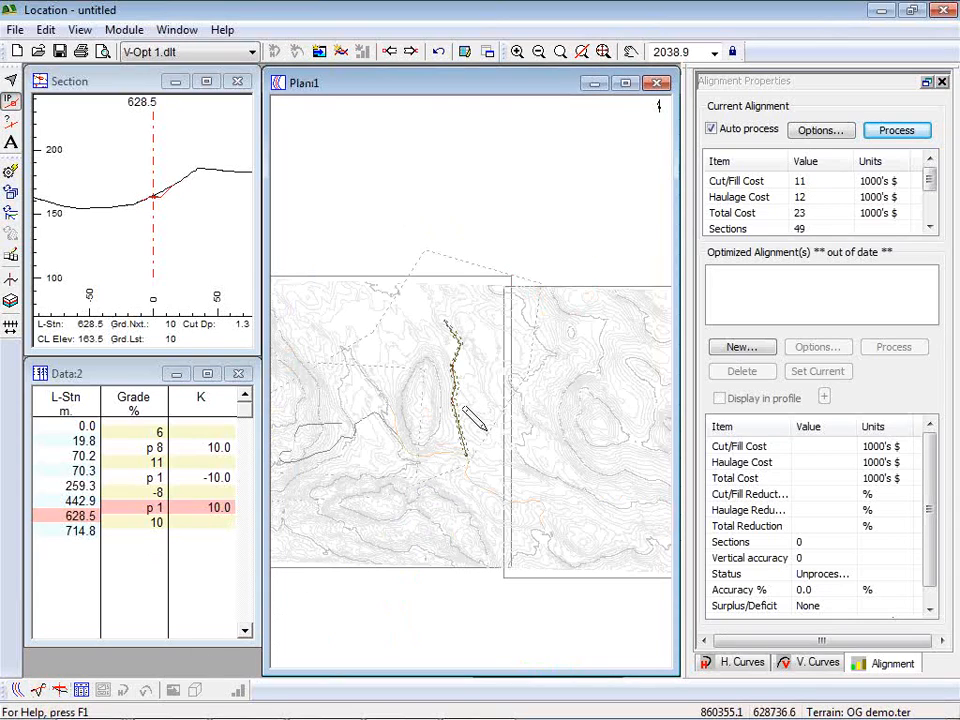
scroll(461, 431, up, 1)
scroll(458, 430, up, 20)
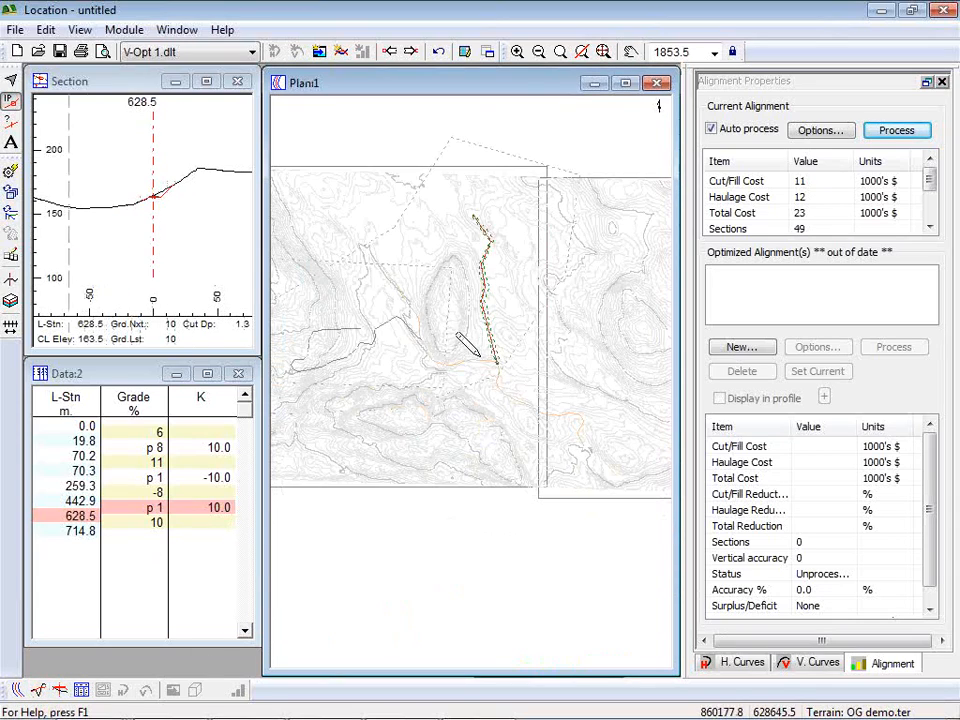
middle_drag(546, 372, 477, 217)
scroll(479, 220, down, 4)
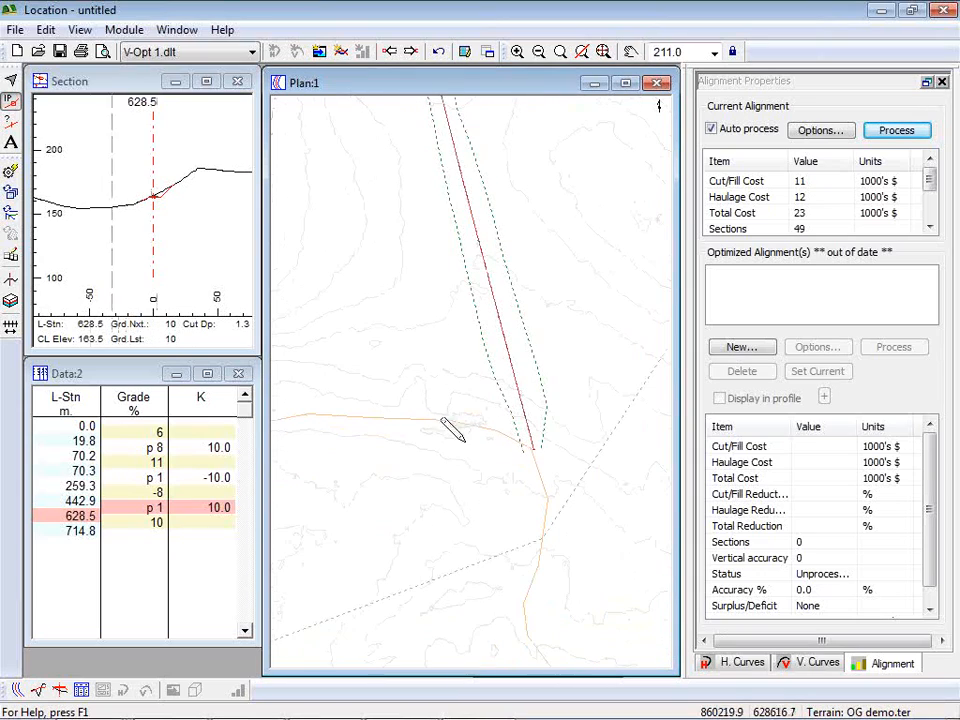
click(16, 694)
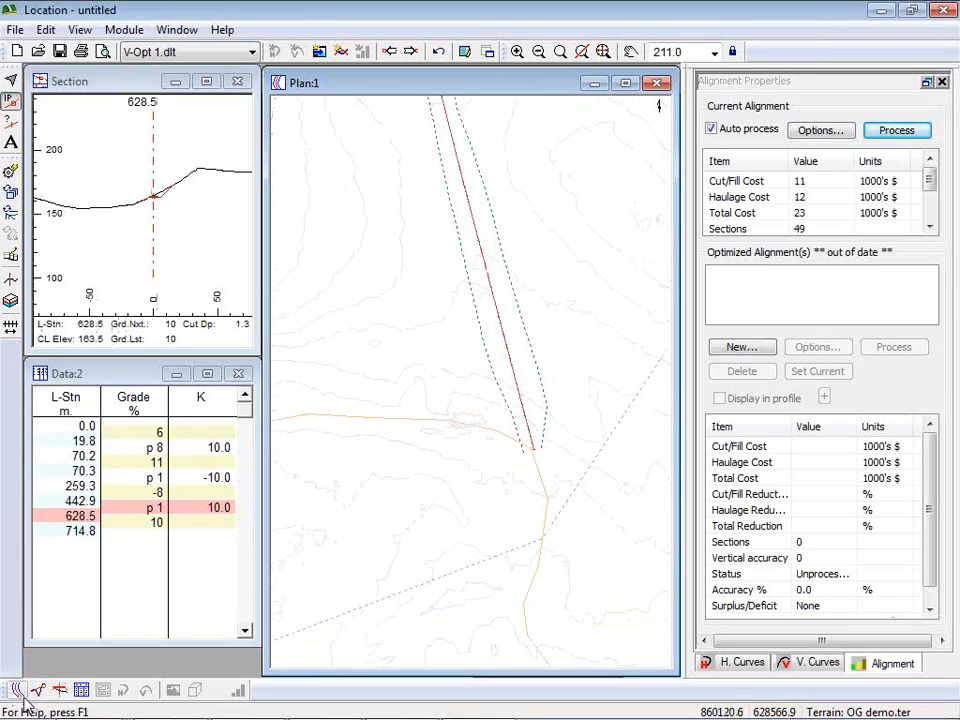
click(38, 690)
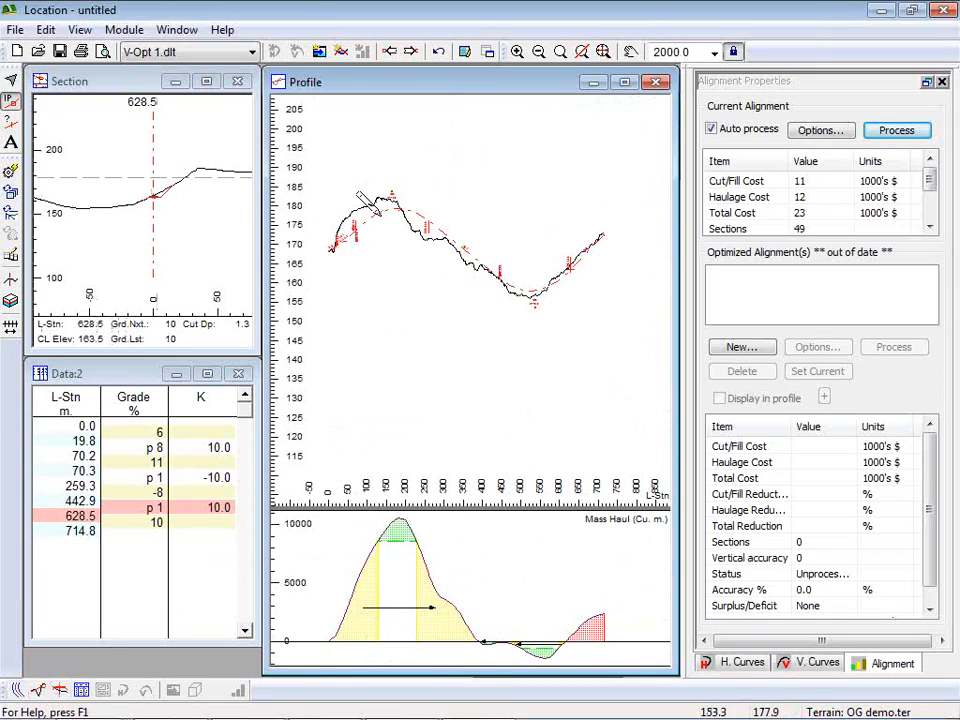
scroll(372, 211, up, 4)
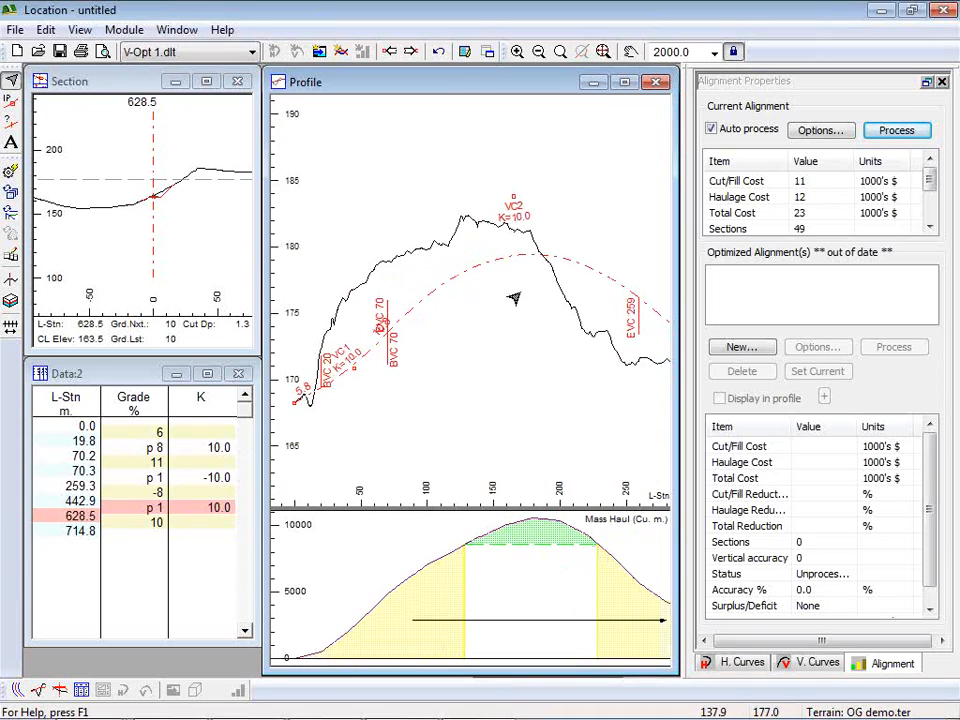
Examine the fill in the cross-section at the end of the crest curve, around station 259.
click(626, 305)
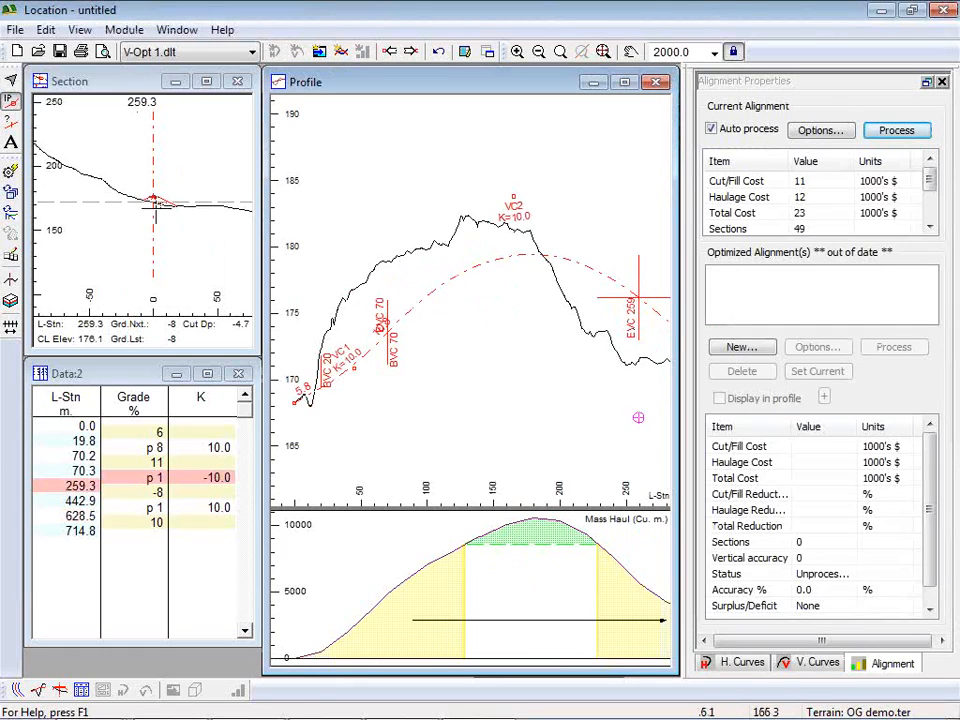
click(157, 190)
scroll(157, 190, up, 3)
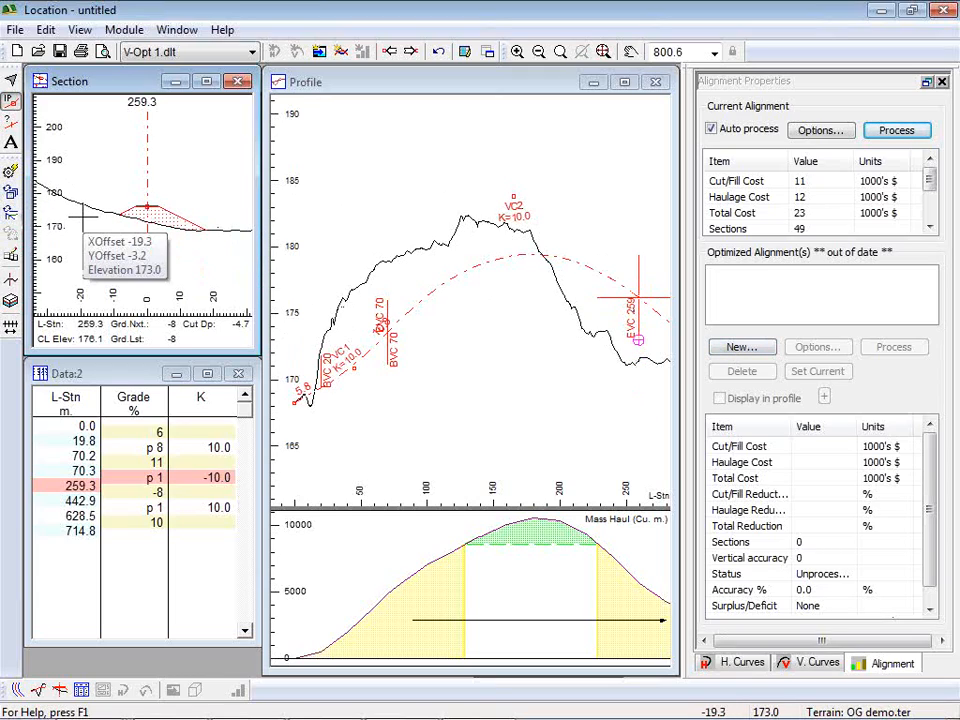
Shift the horizontal alignment westward in the plan at about station 259, adding a bend nearer the uphill side.
click(17, 691)
scroll(519, 455, down, 1)
middle_drag(519, 455, 453, 116)
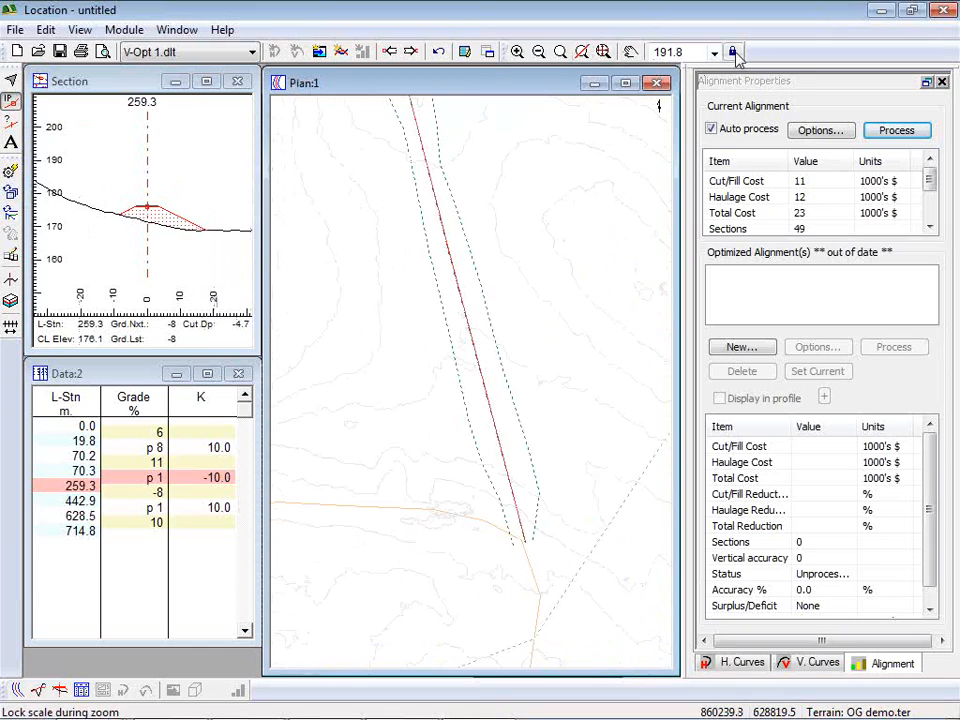
middle_drag(501, 188, 543, 334)
scroll(558, 390, down, 10)
scroll(563, 360, down, 3)
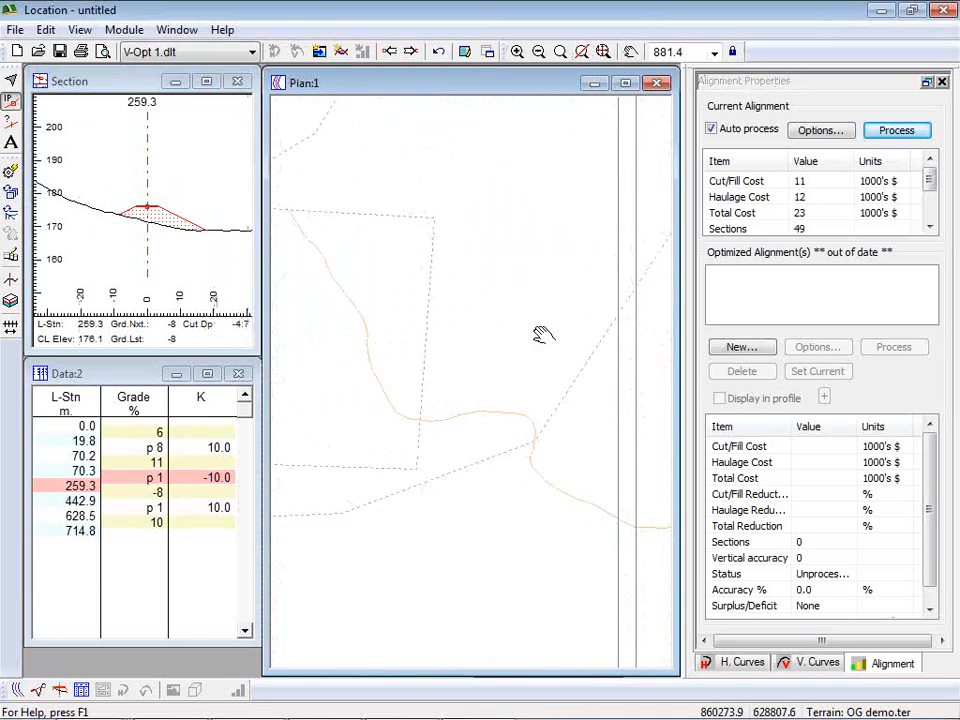
click(737, 55)
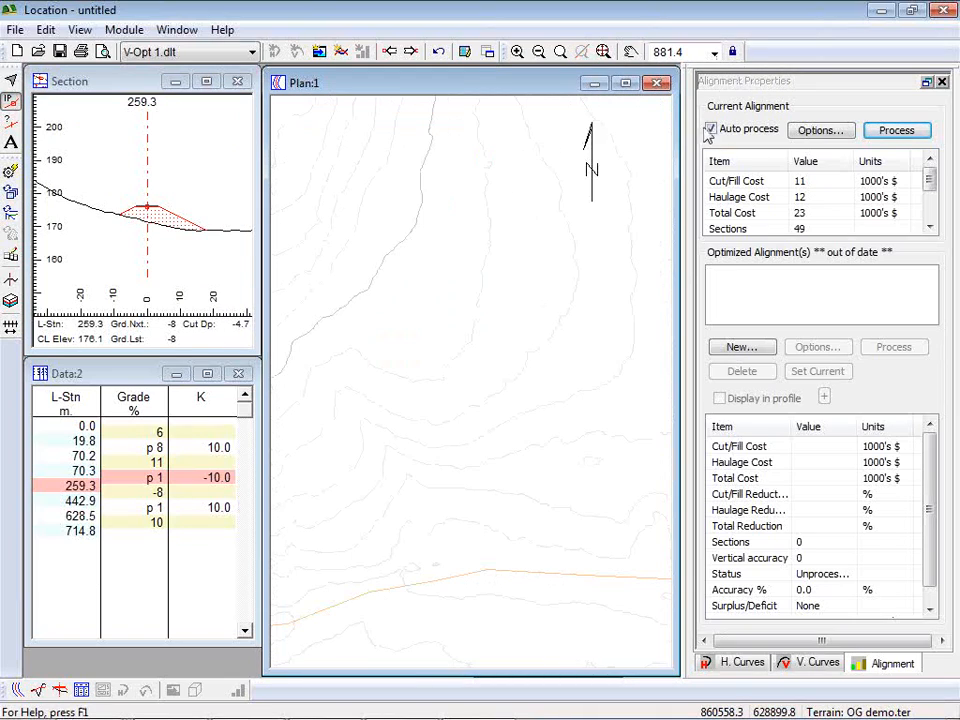
click(603, 51)
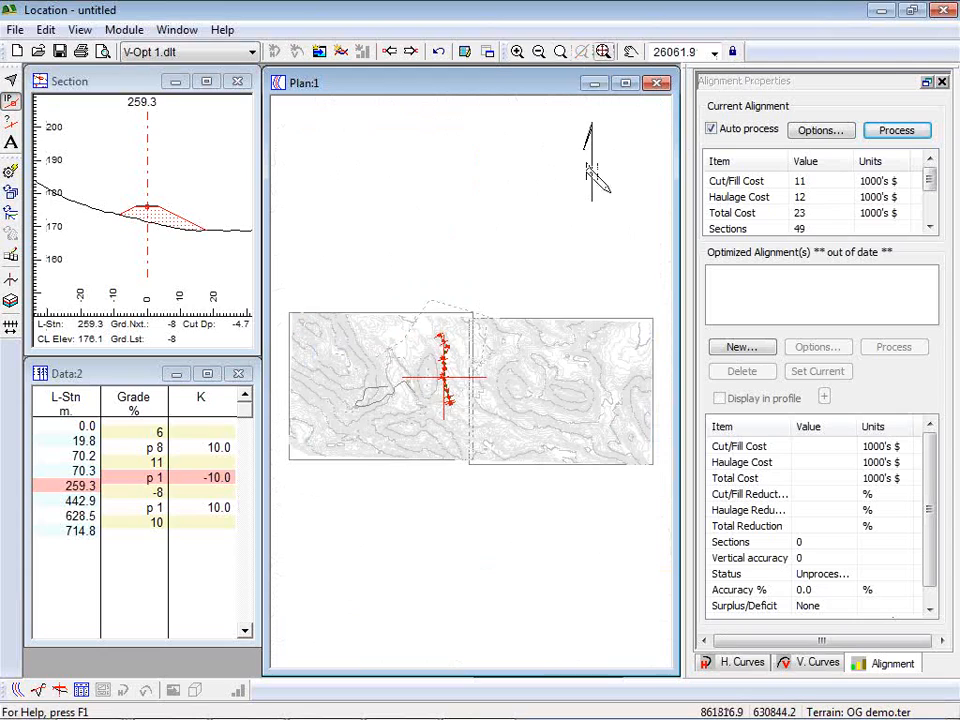
scroll(444, 380, up, 20)
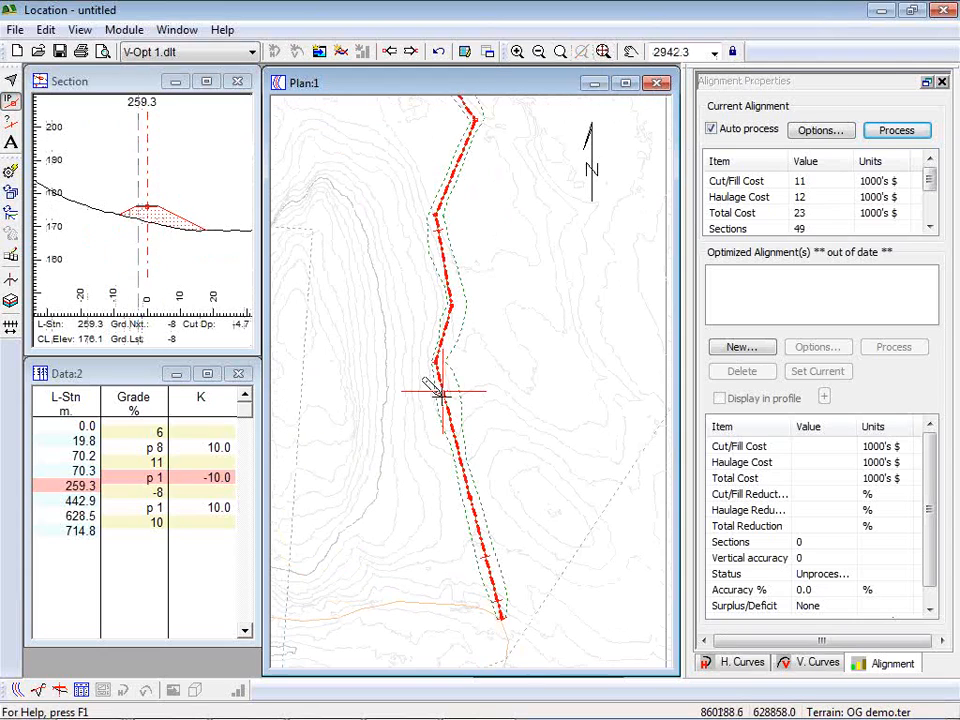
middle_drag(447, 378, 467, 427)
scroll(508, 268, up, 5)
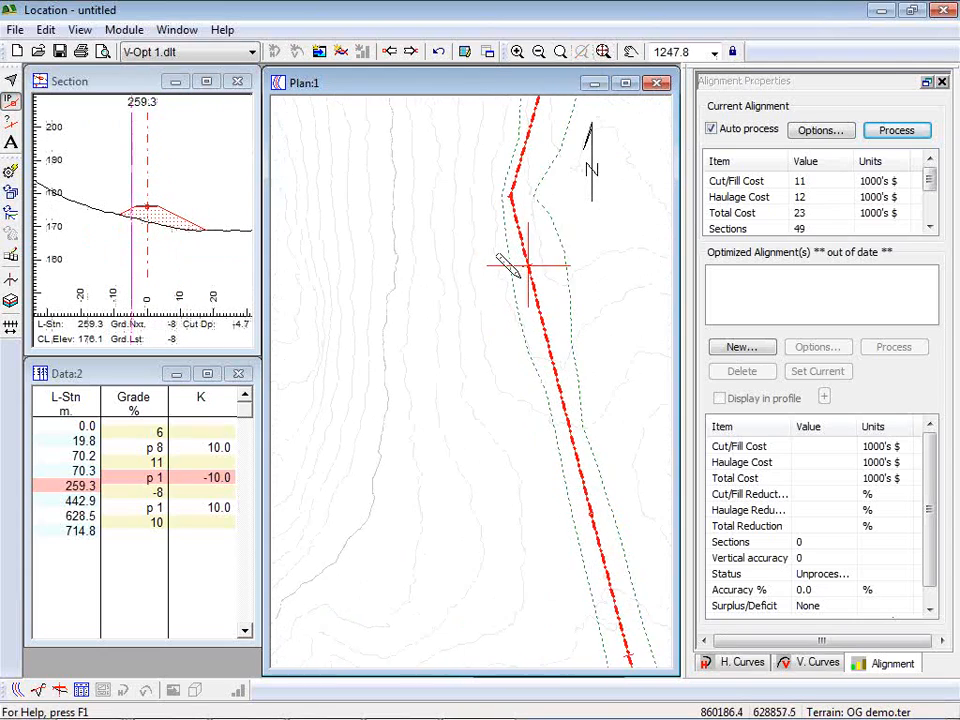
drag(533, 263, 491, 272)
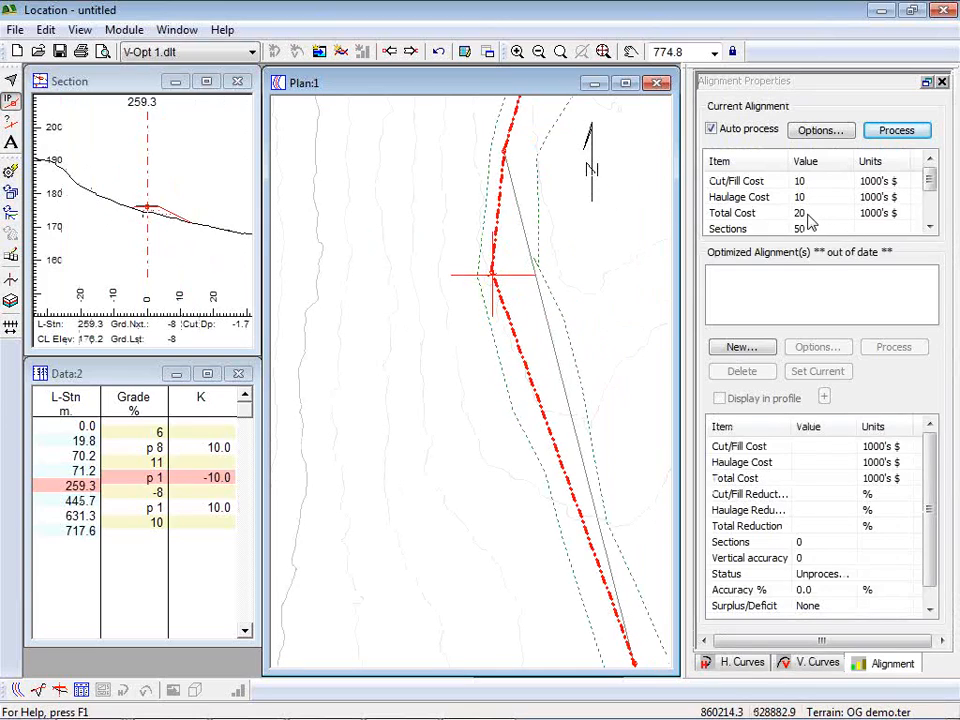
Resize the plan and profile windows so the profile sits directly above the plan.
middle_drag(510, 349, 420, 137)
scroll(424, 158, down, 1)
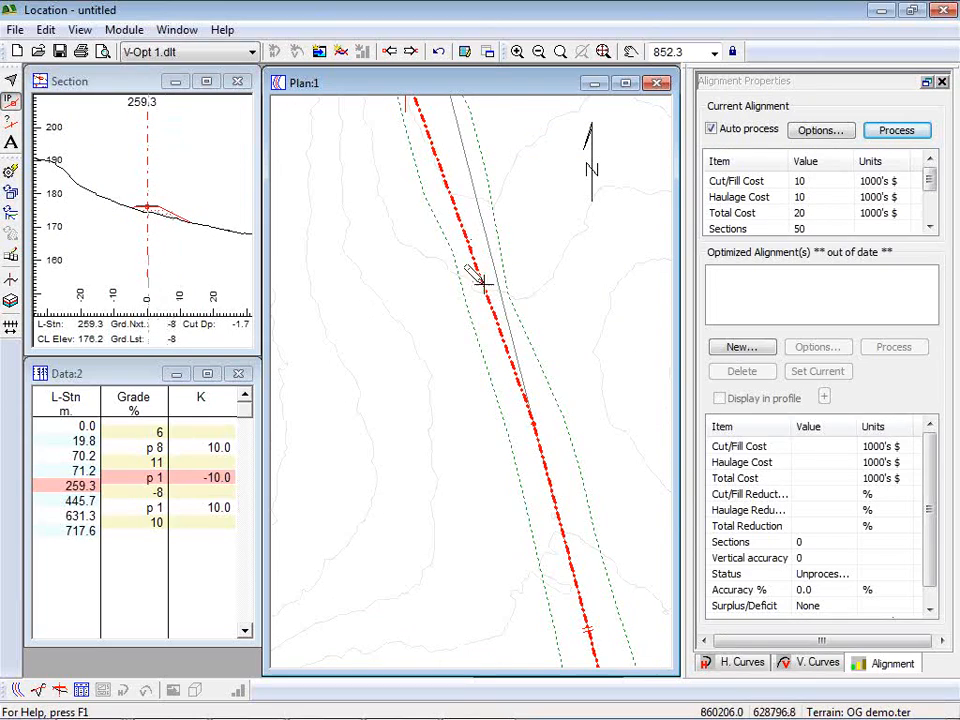
drag(493, 70, 480, 408)
click(497, 81)
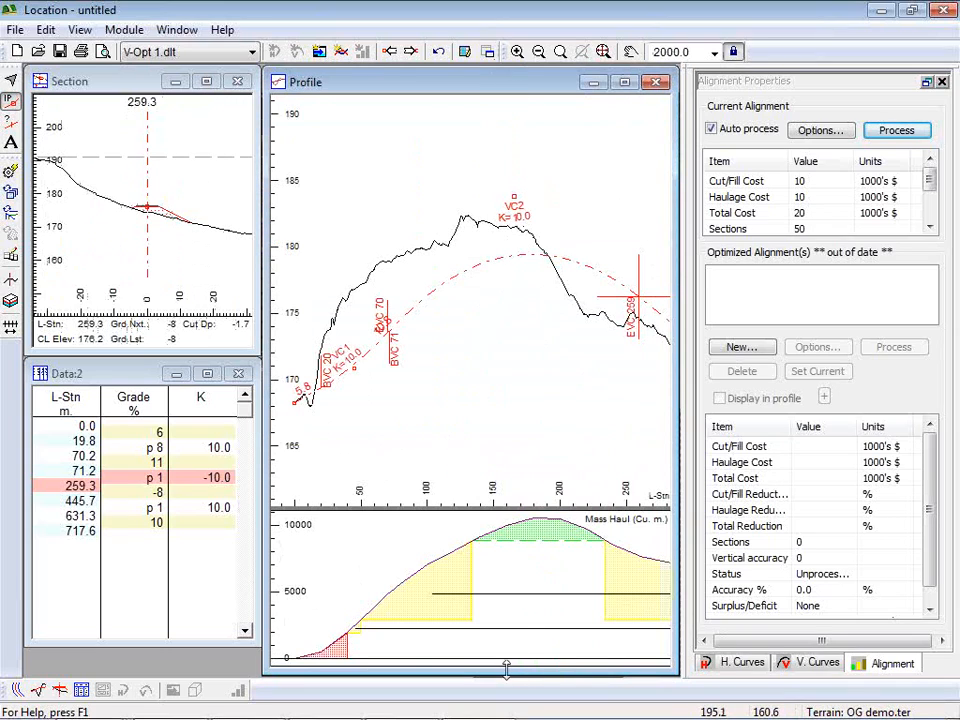
drag(503, 676, 441, 398)
Add another bend to the horizontal alignment in the plan at about station 213, south of the previous one and moved west.
scroll(474, 464, up, 1)
middle_drag(474, 464, 483, 574)
scroll(474, 532, down, 11)
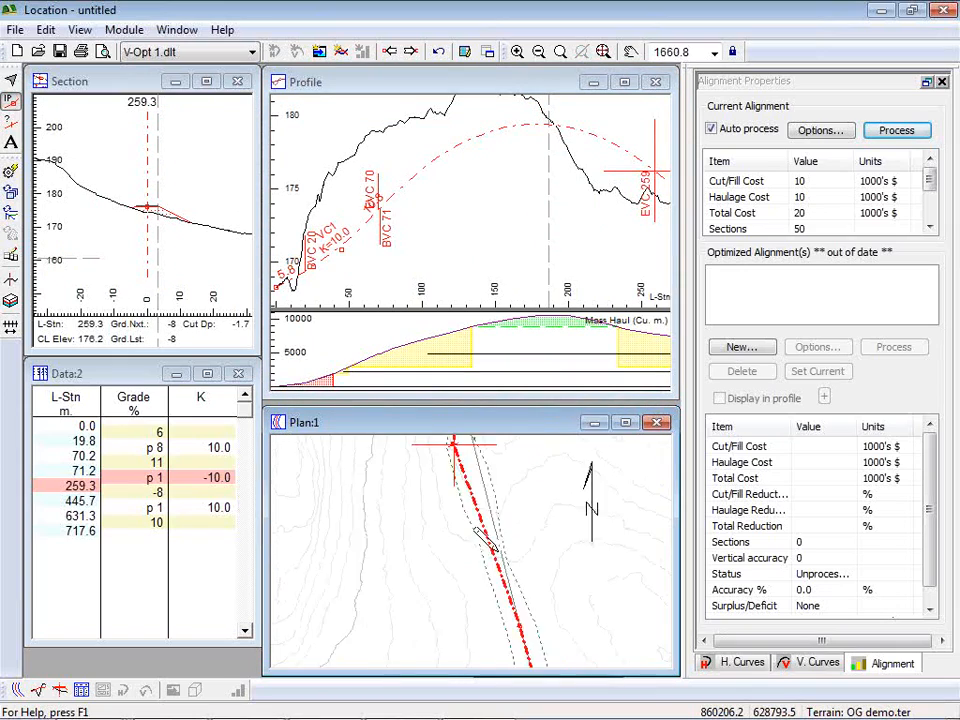
middle_drag(472, 485, 480, 554)
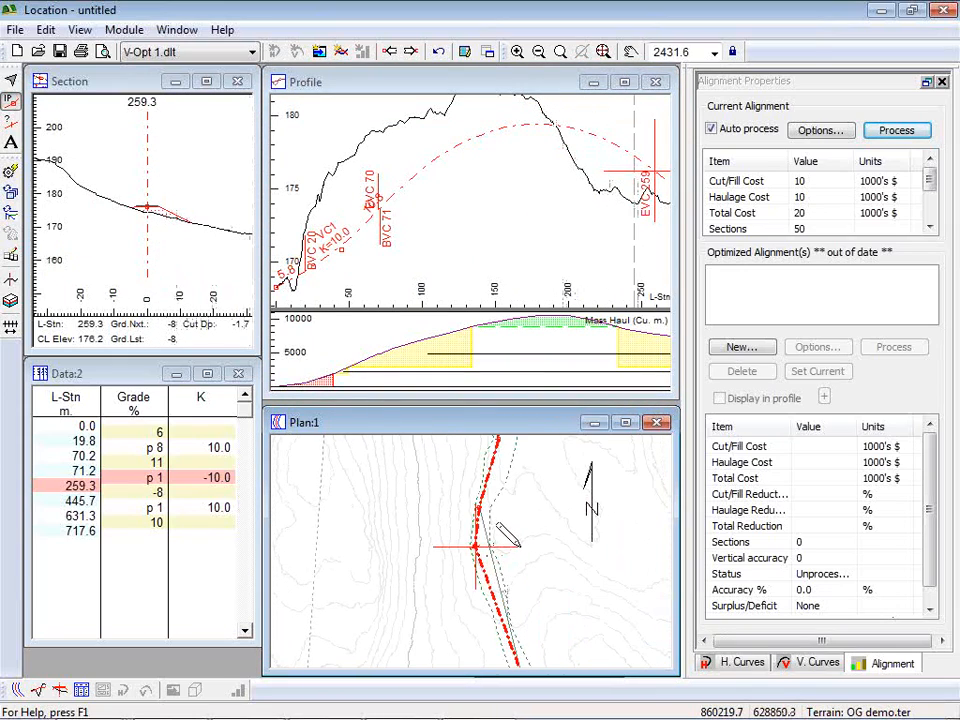
click(490, 605)
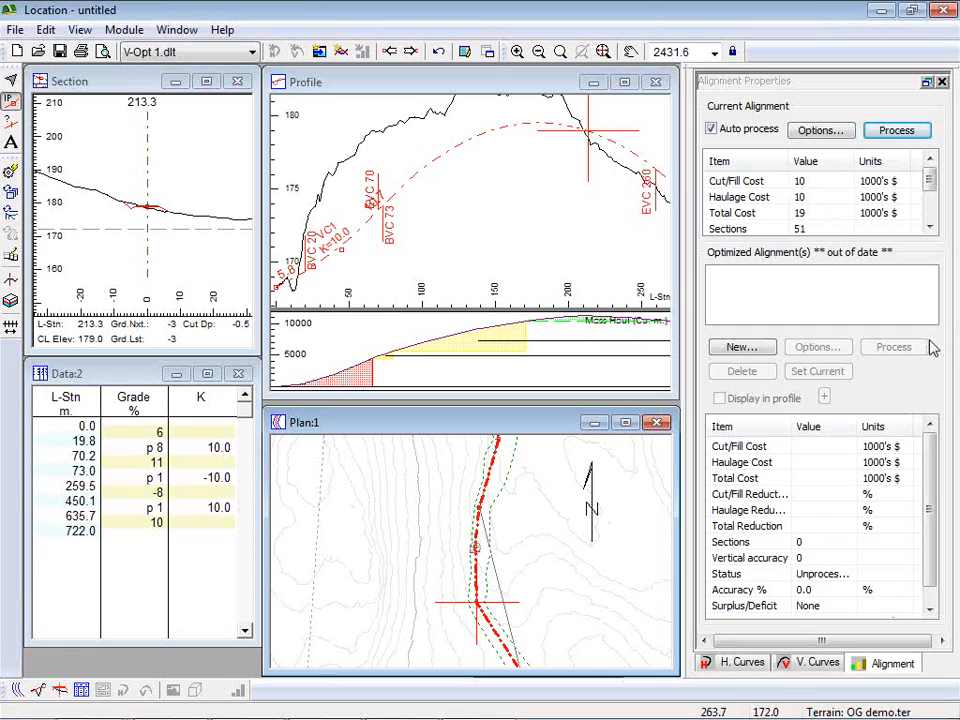
Create a new vertical optimization described as "a" and set its minimum K value constraint to 10.
click(741, 347)
click(365, 256)
text(a)
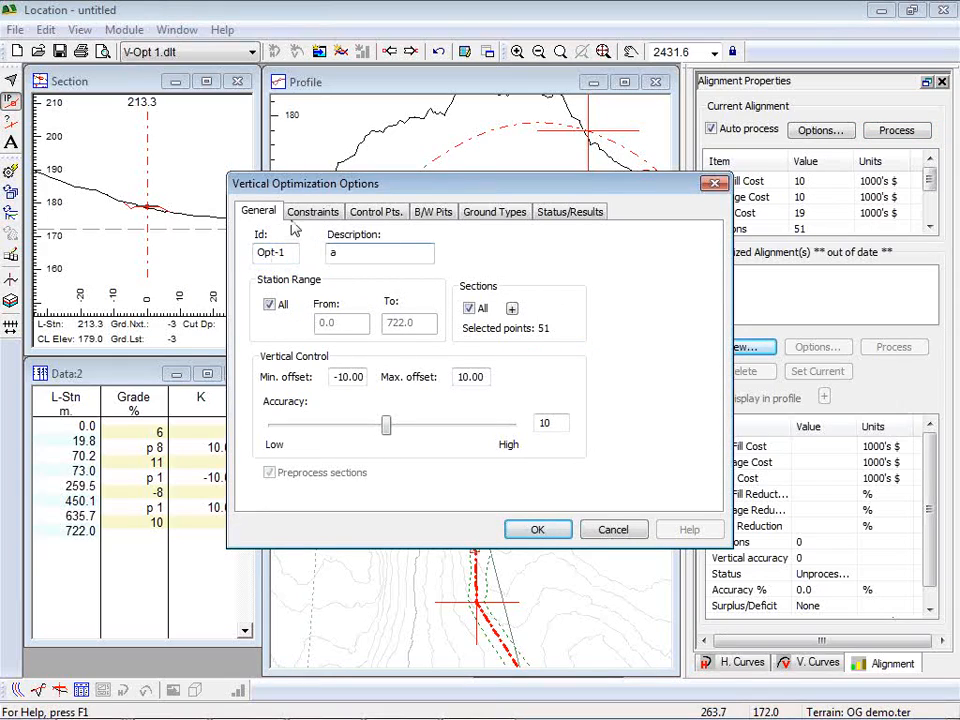
click(313, 211)
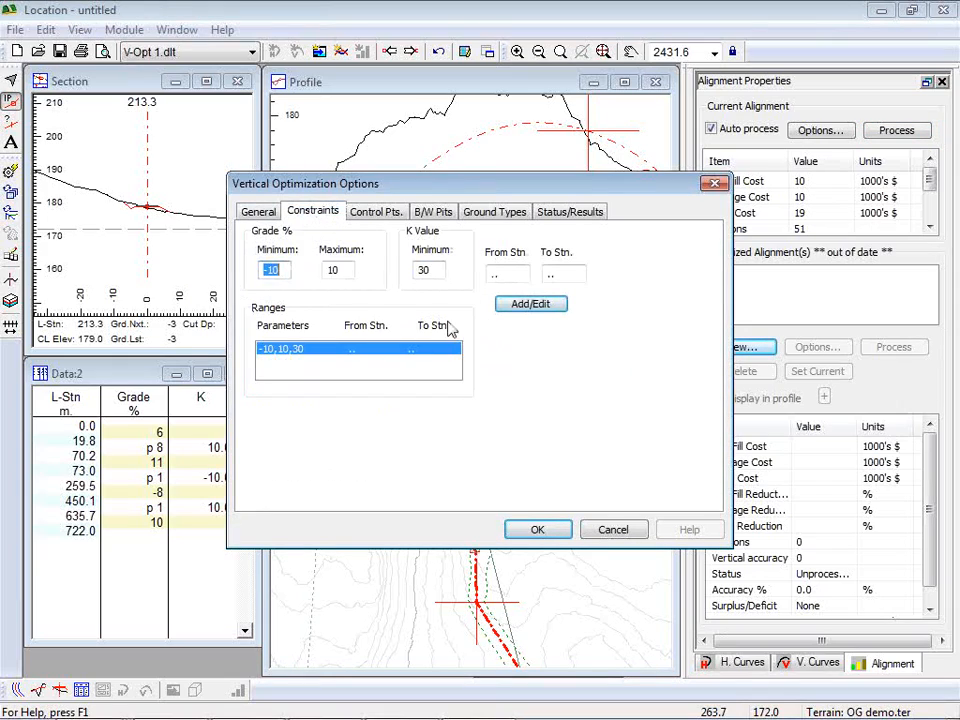
click(430, 274)
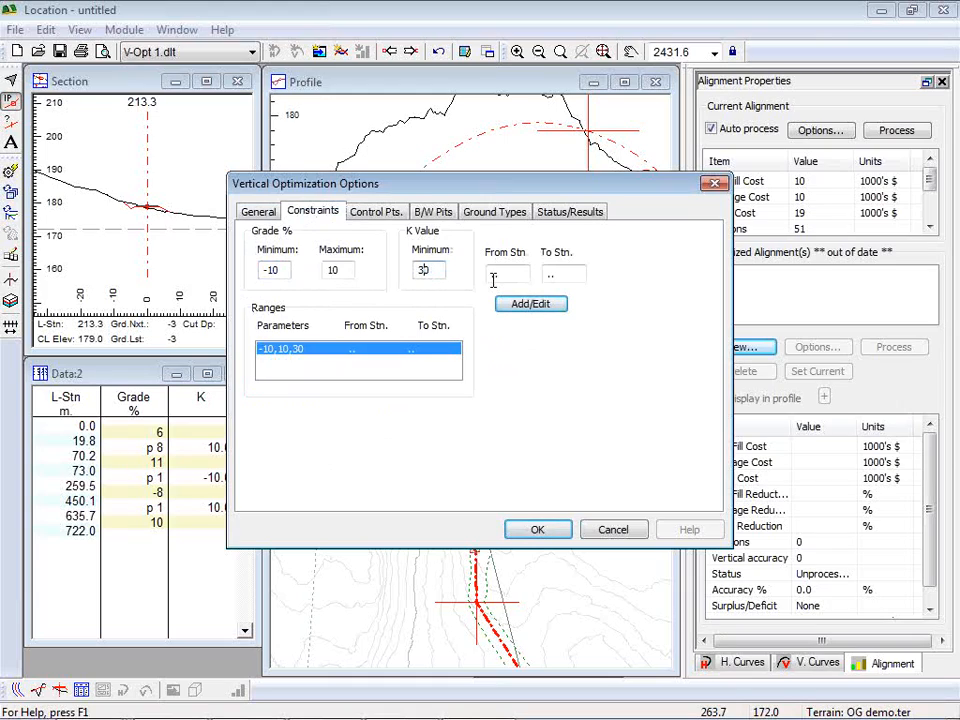
text(10)
key(Home)
click(531, 306)
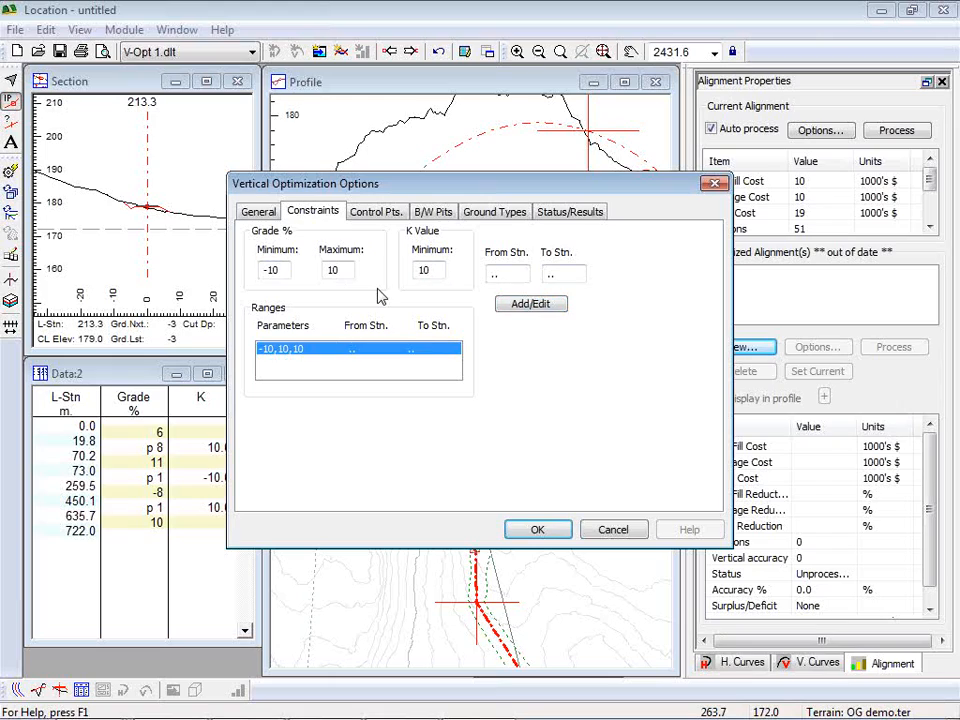
Add a control point at station 0 with its grade controlled to 5% and a grade tolerance of 2.
click(373, 213)
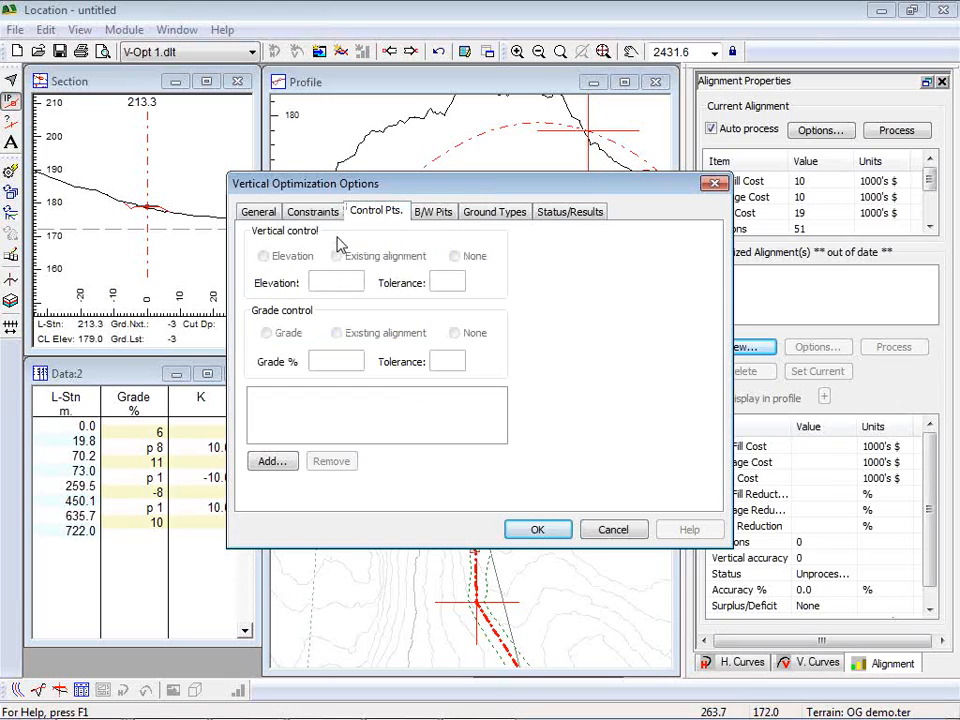
click(273, 462)
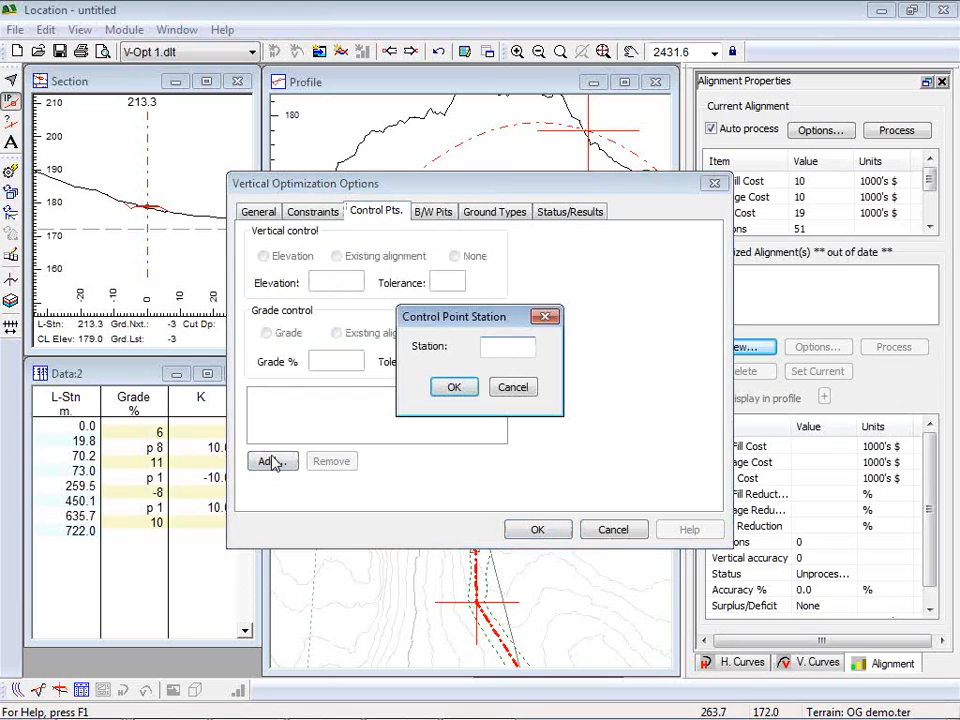
text(0)
click(454, 387)
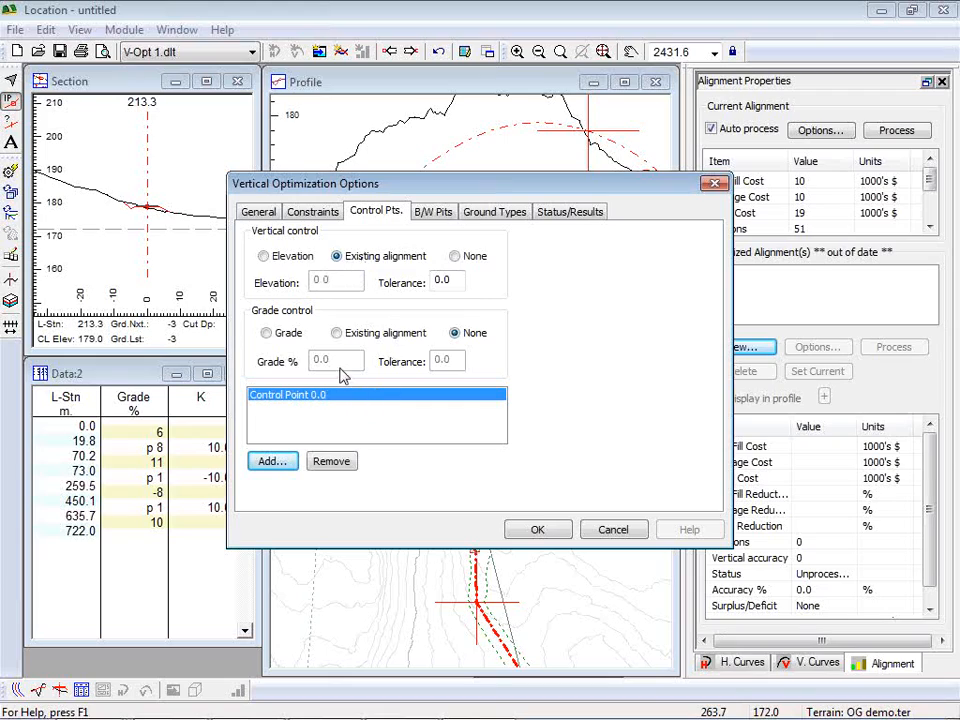
click(266, 333)
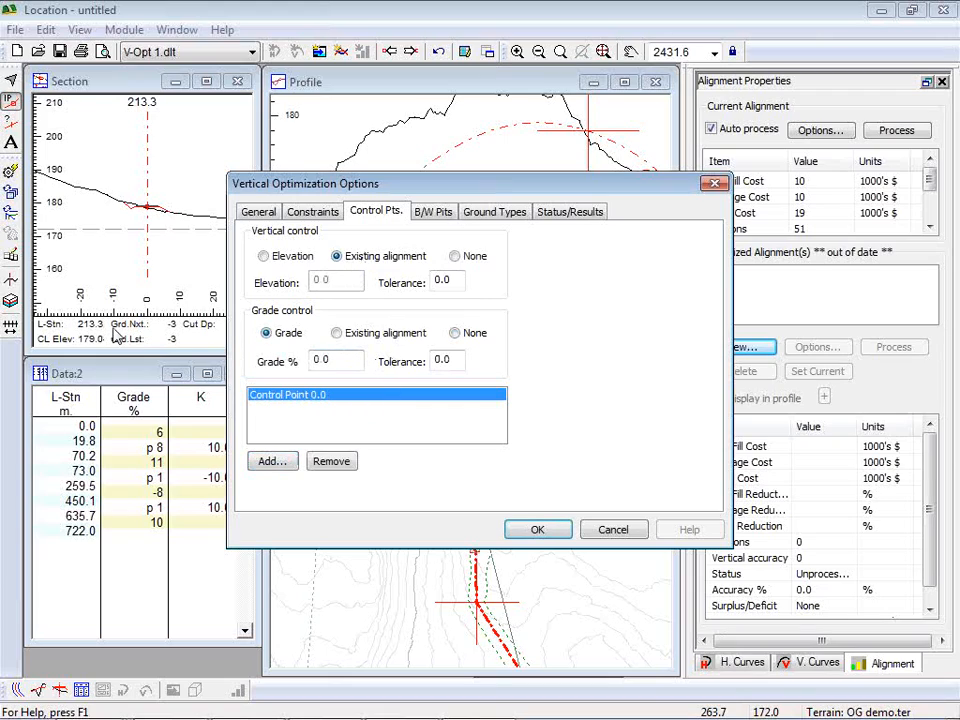
double_click(337, 364)
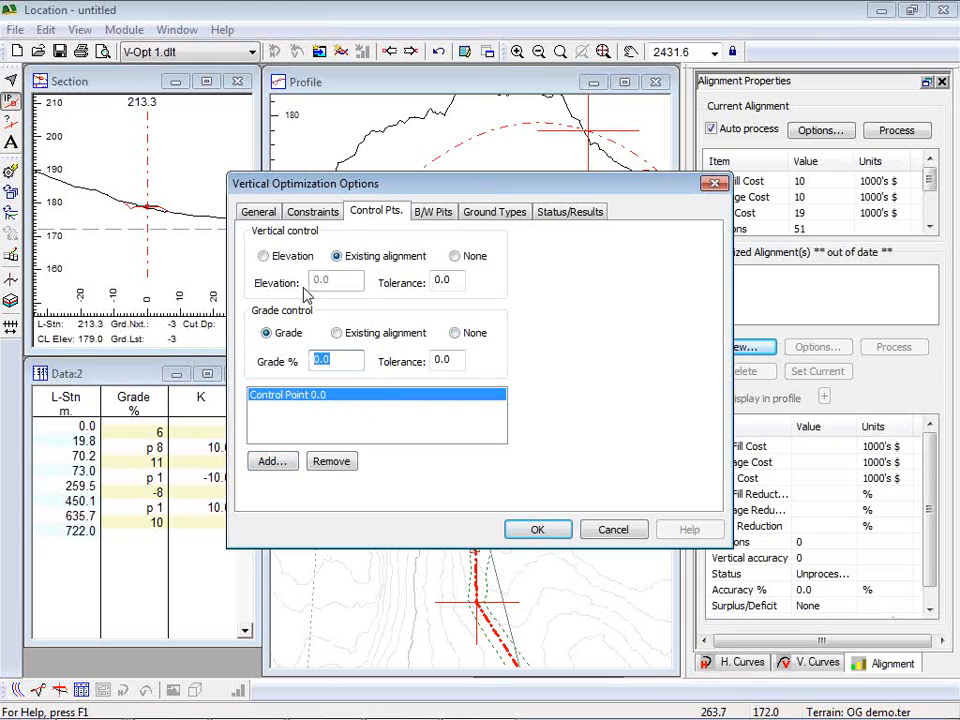
text(5)
key(Tab)
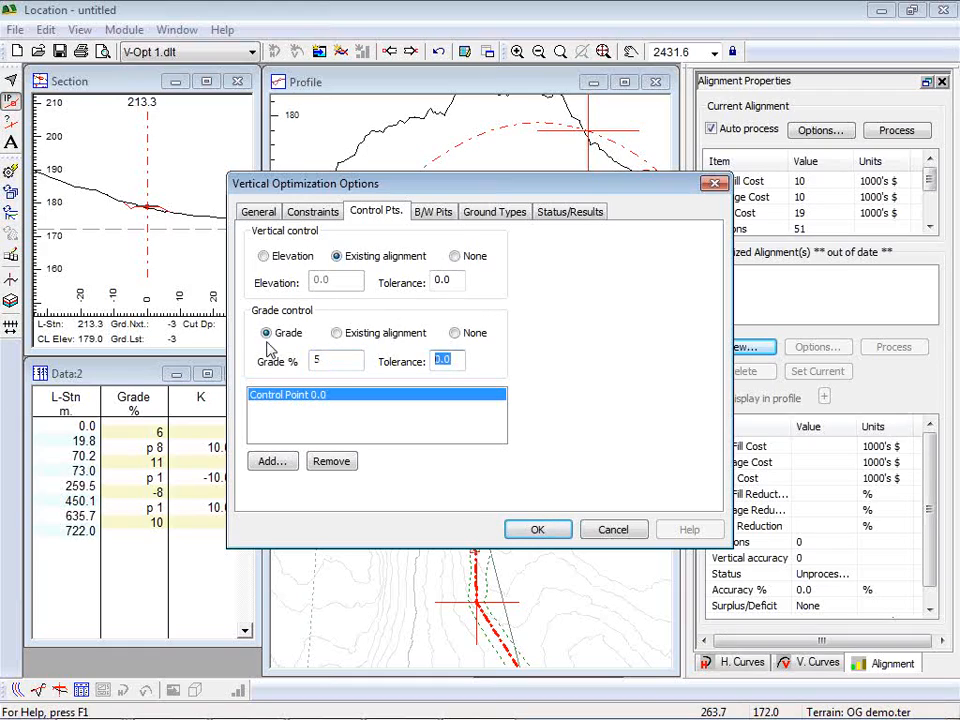
text(2)
Review the optimization's waste pit, borrow pit and ground type settings, and accept the vertical optimization options.
click(445, 212)
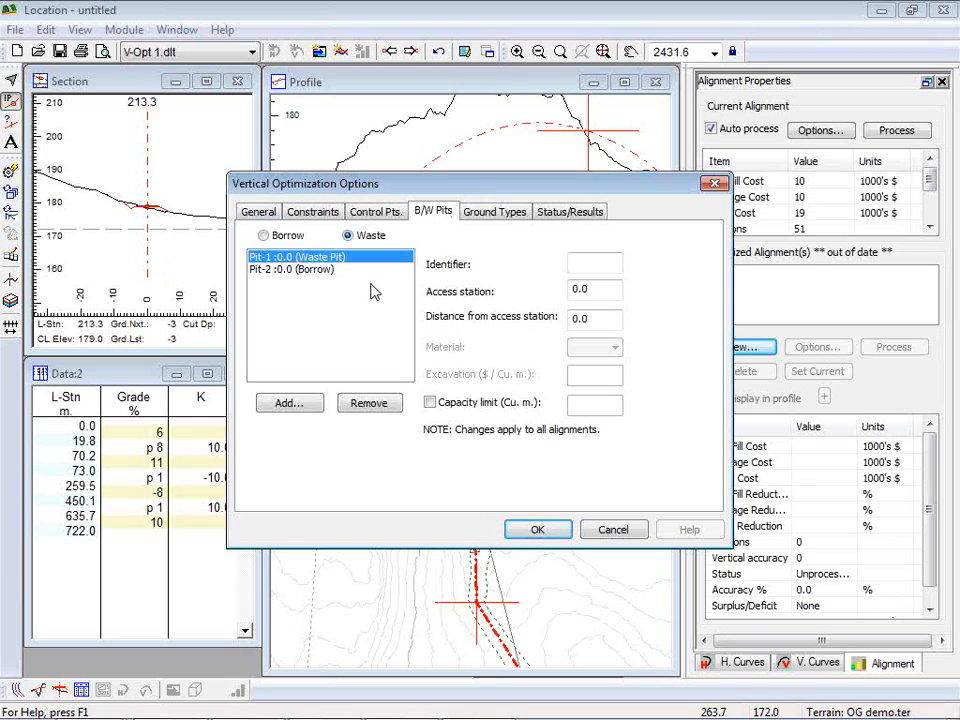
drag(528, 186, 466, 217)
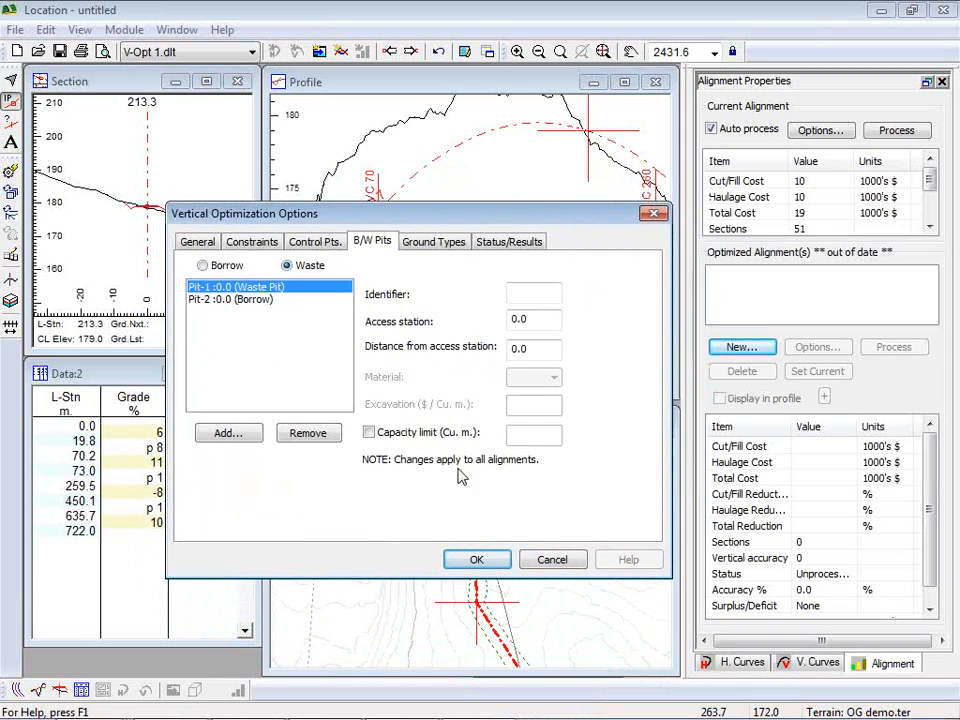
click(235, 300)
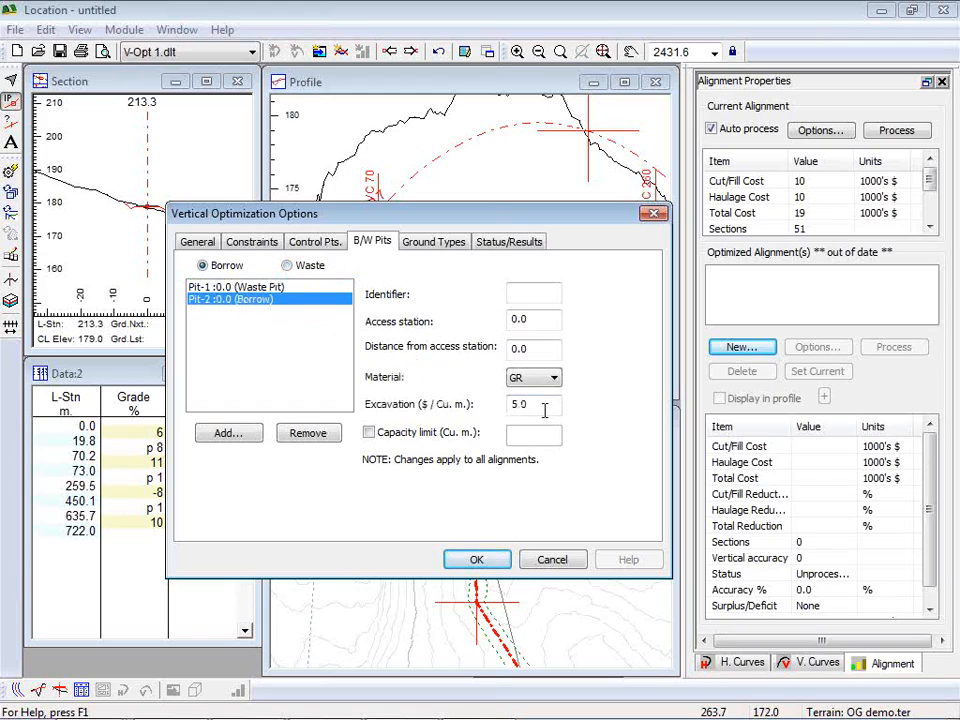
drag(456, 214, 370, 280)
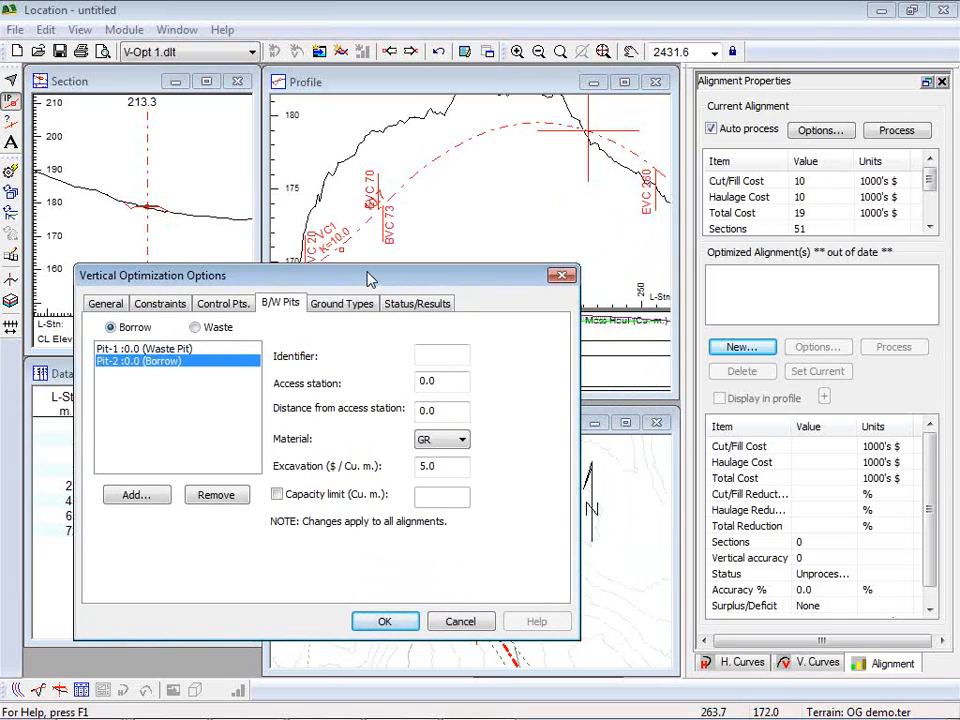
click(342, 303)
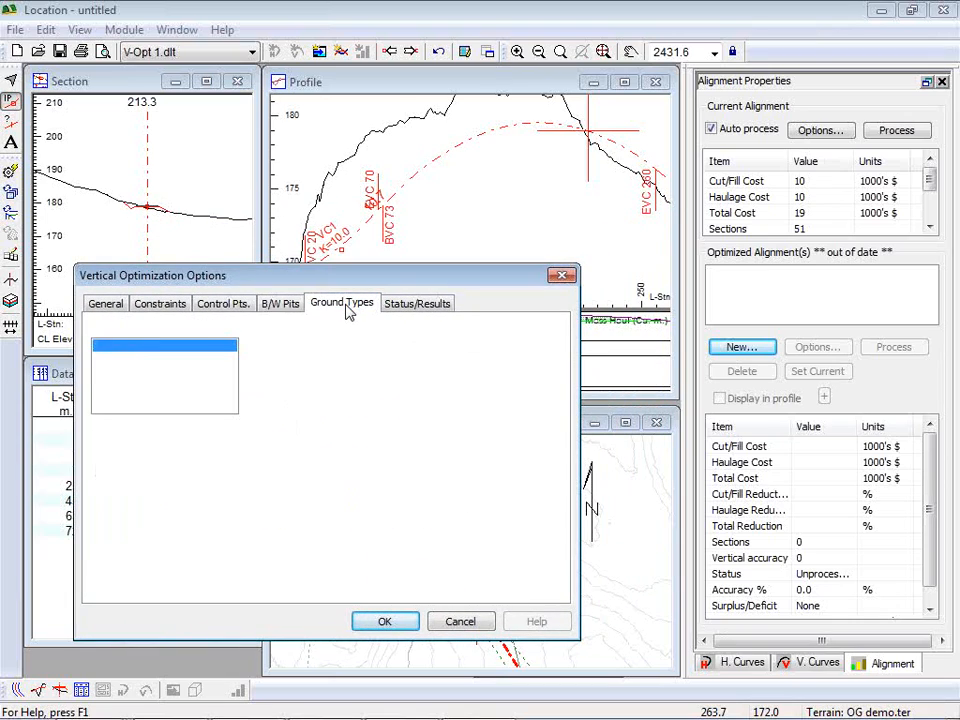
click(385, 622)
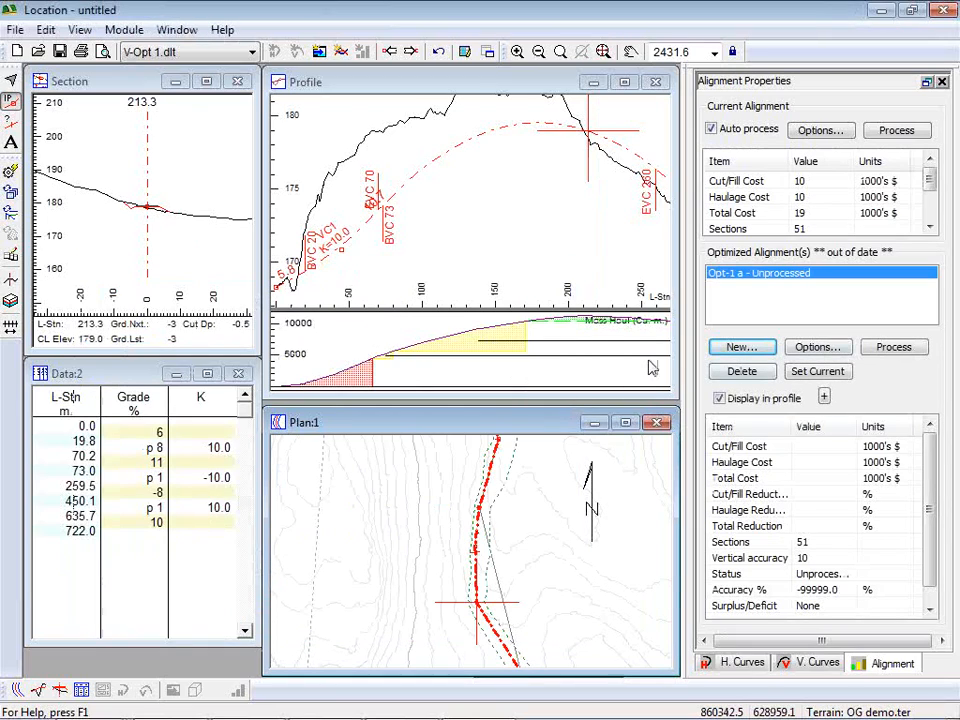
Save the location design as "spur 3 demo.dsn" in the LiDAR pegging folder.
mouse_move(555, 345)
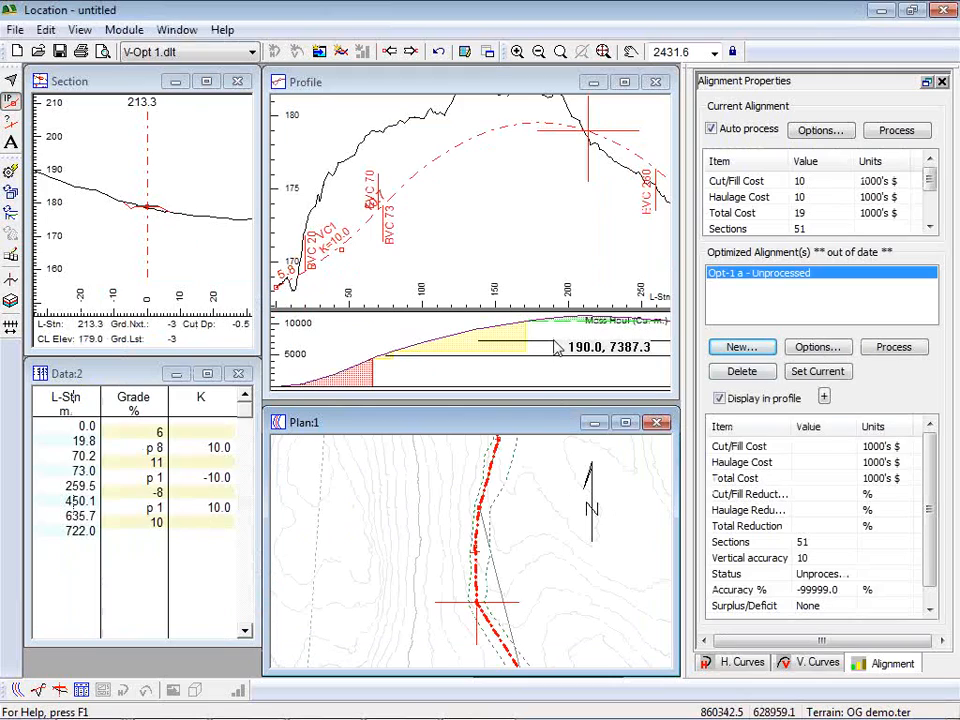
click(61, 55)
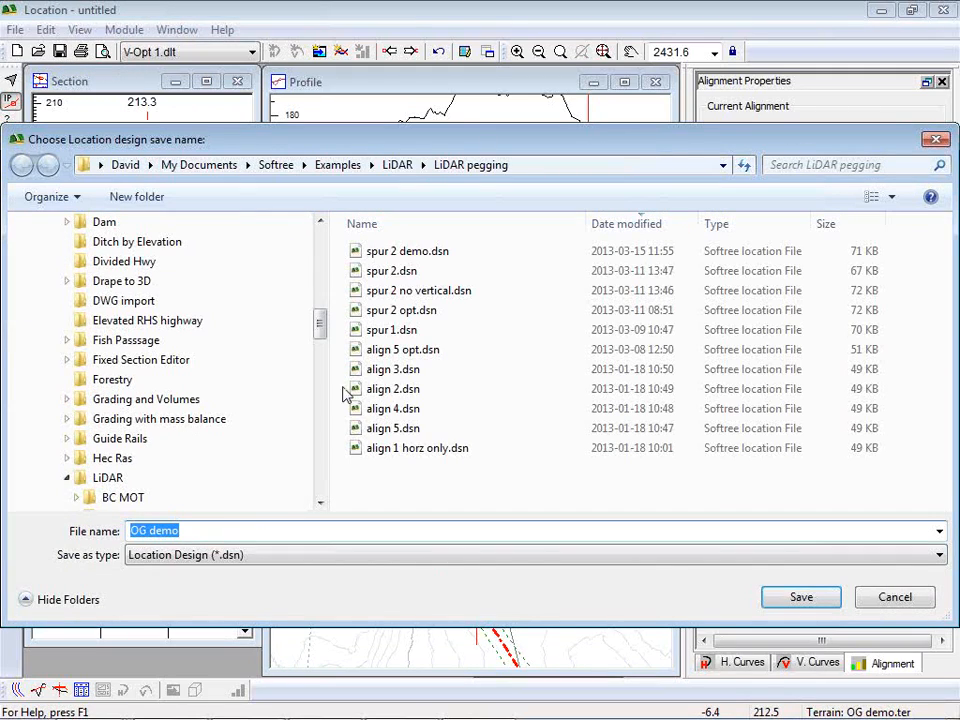
click(398, 254)
click(158, 530)
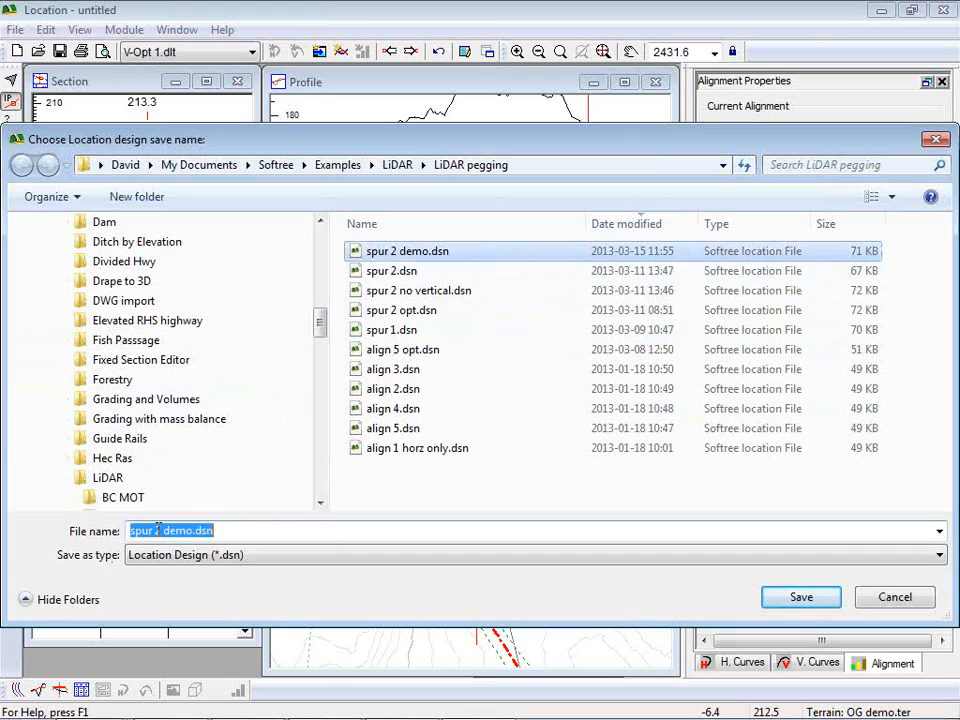
click(158, 530)
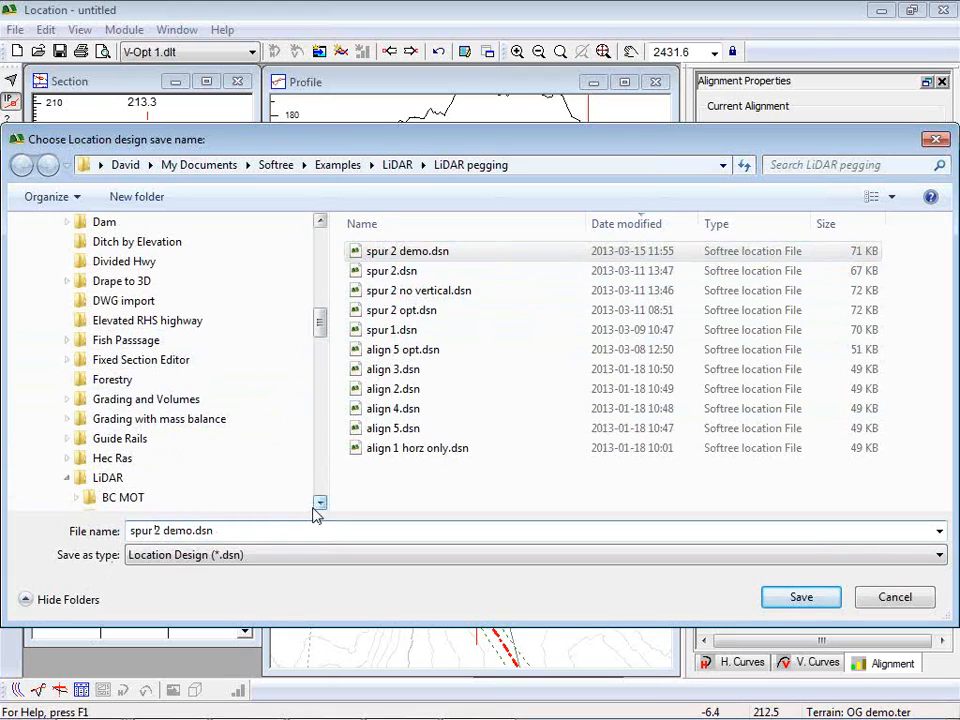
key(BackSpace)
text(3)
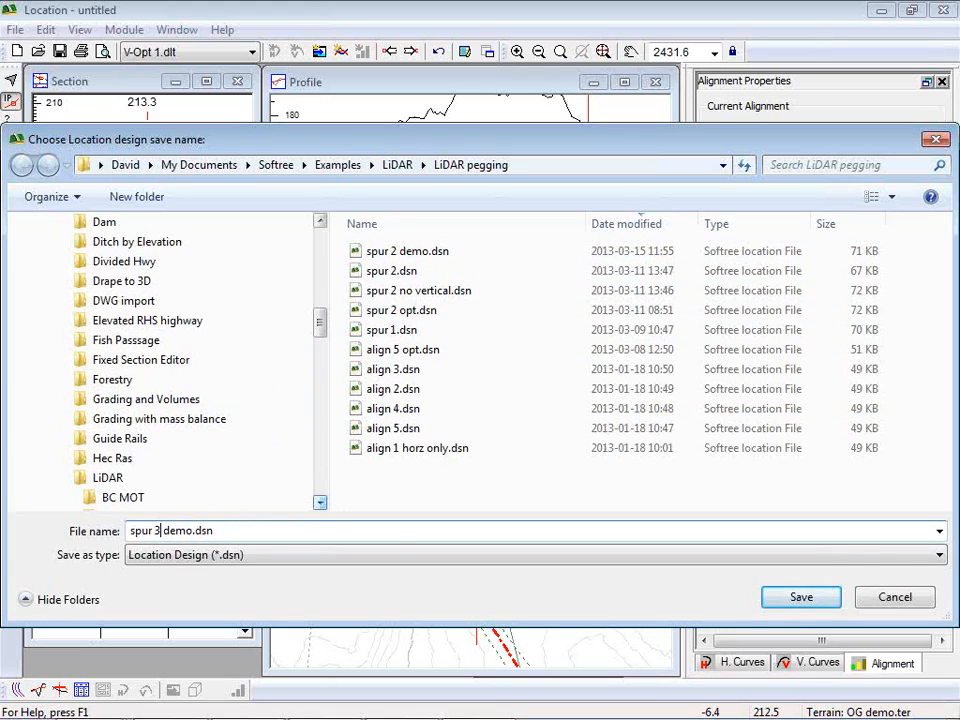
click(778, 598)
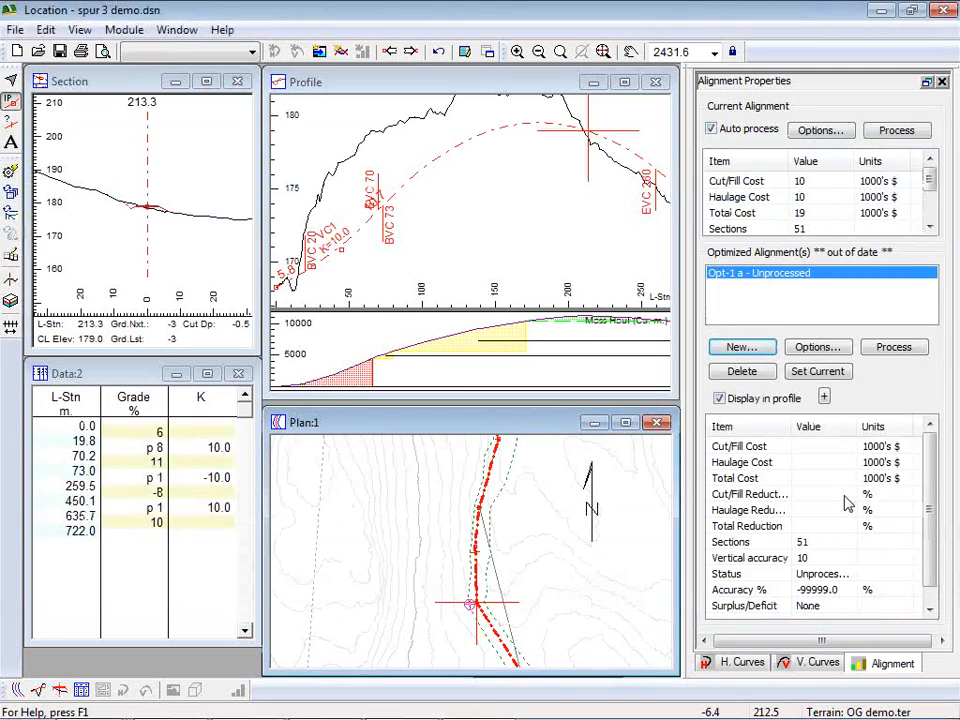
Process the Opt-1 vertical optimization and compare its optimized profile with the current one along the alignment.
click(900, 350)
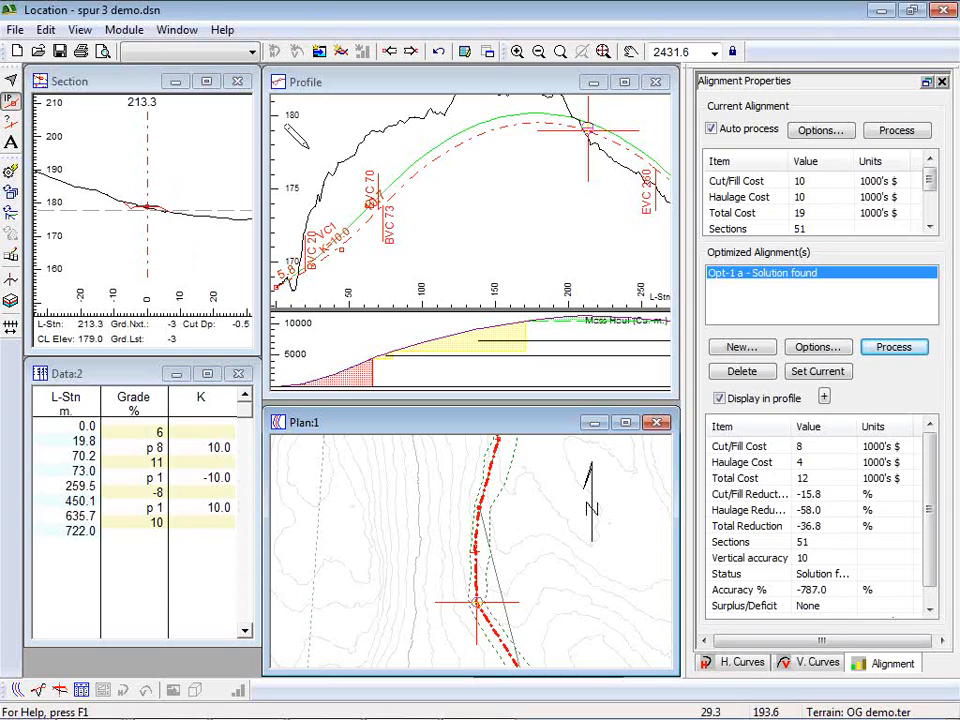
scroll(534, 151, down, 1)
scroll(532, 153, down, 2)
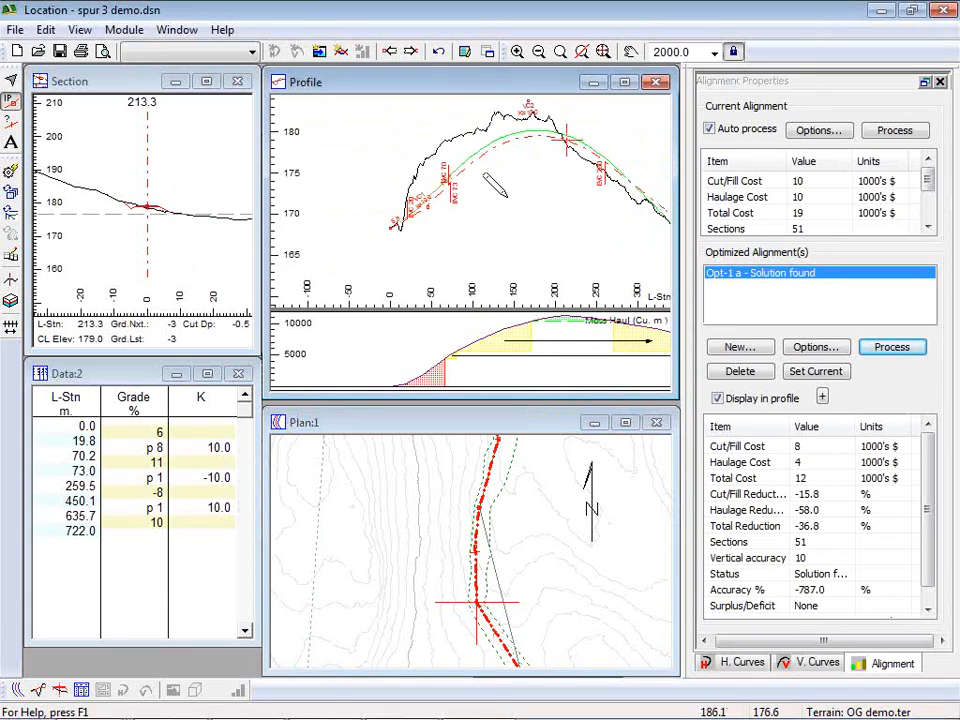
middle_drag(620, 224, 300, 165)
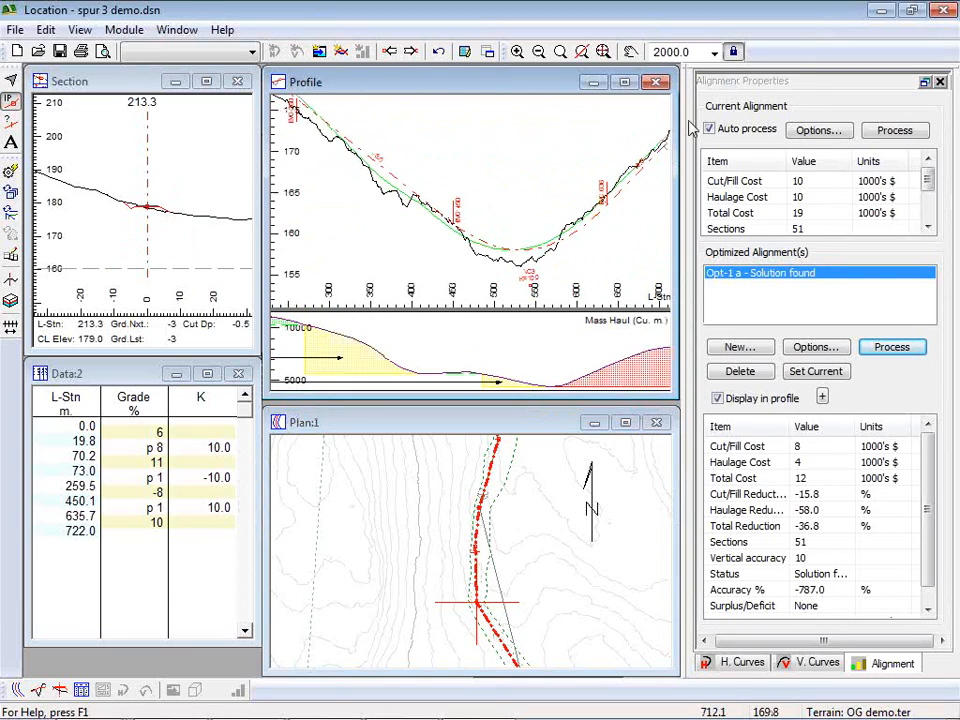
middle_drag(415, 187, 531, 237)
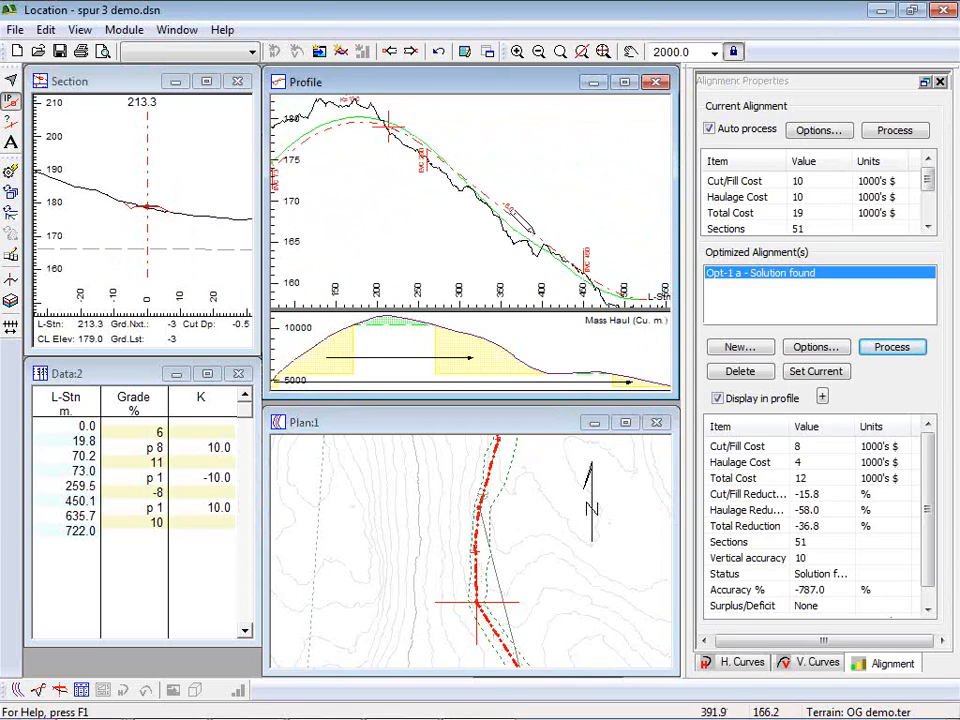
Examine the cross-section at station 213.3 up close, along with the optimization's cost reductions and the profile grades.
click(150, 213)
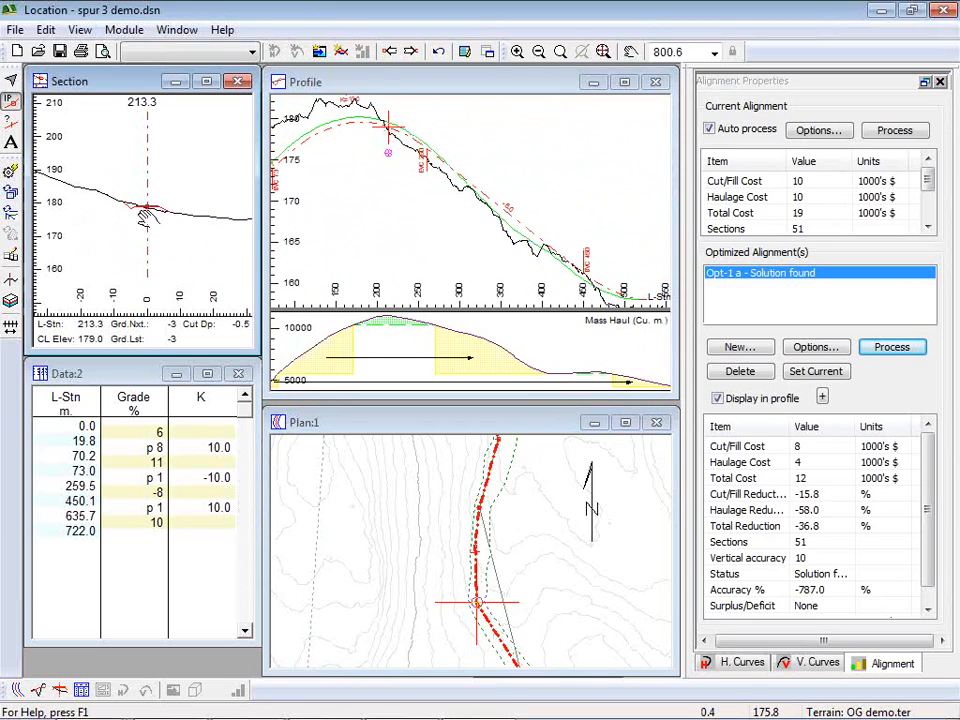
scroll(140, 210, up, 2)
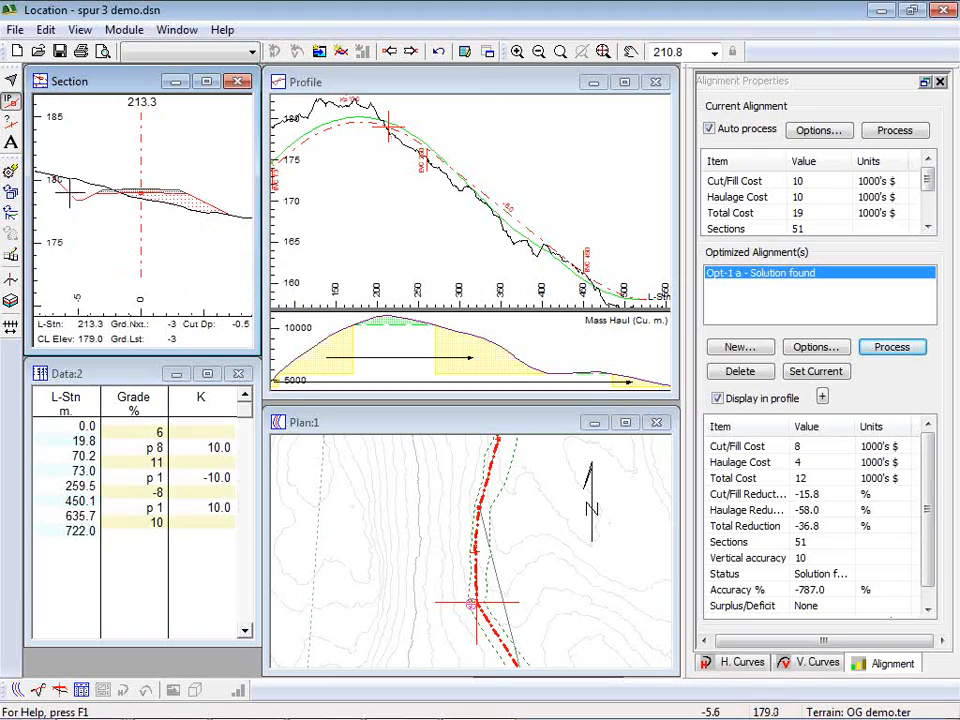
mouse_move(228, 270)
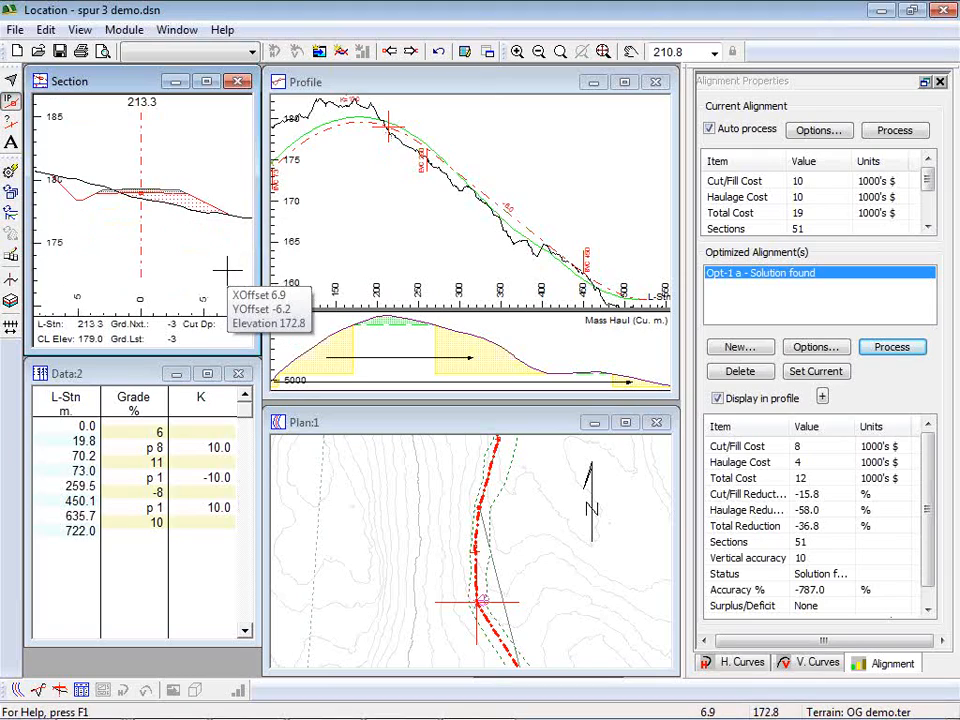
mouse_move(291, 198)
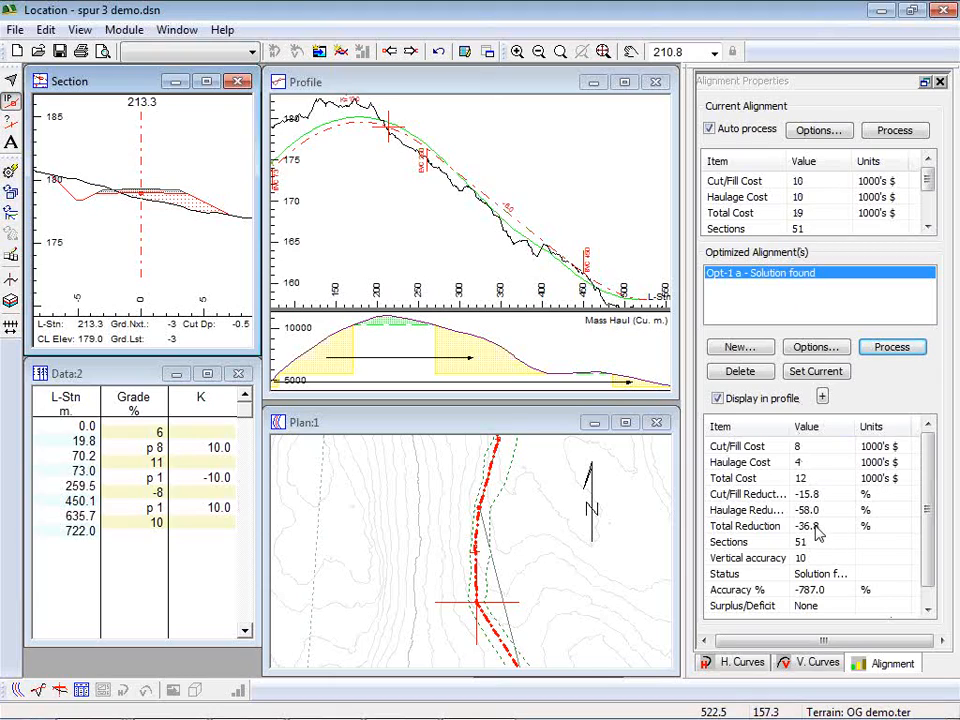
mouse_move(470, 187)
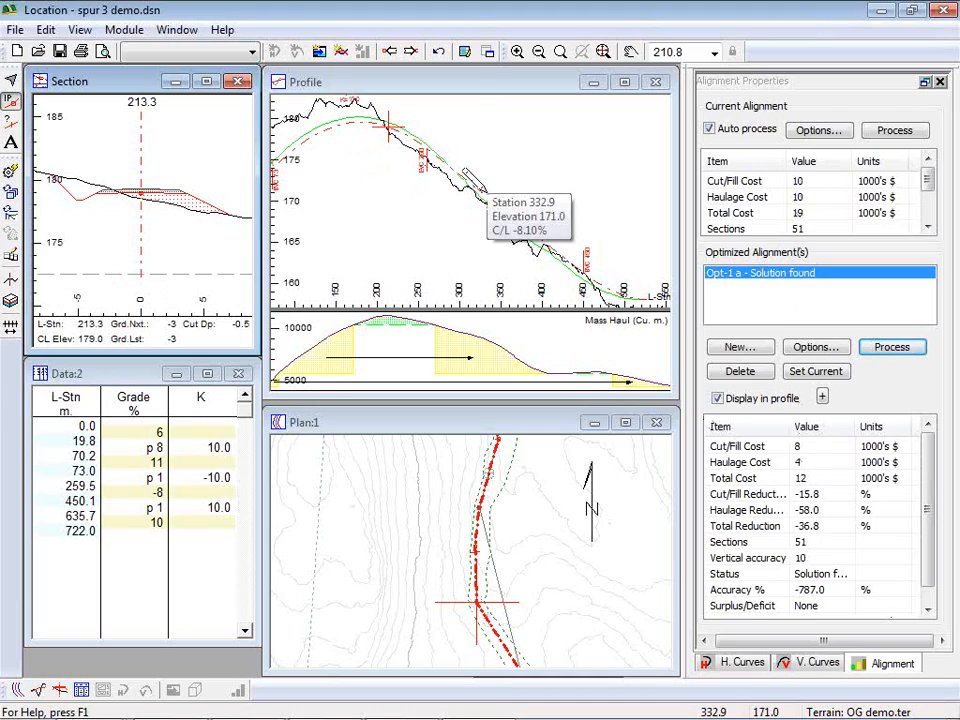
mouse_move(503, 190)
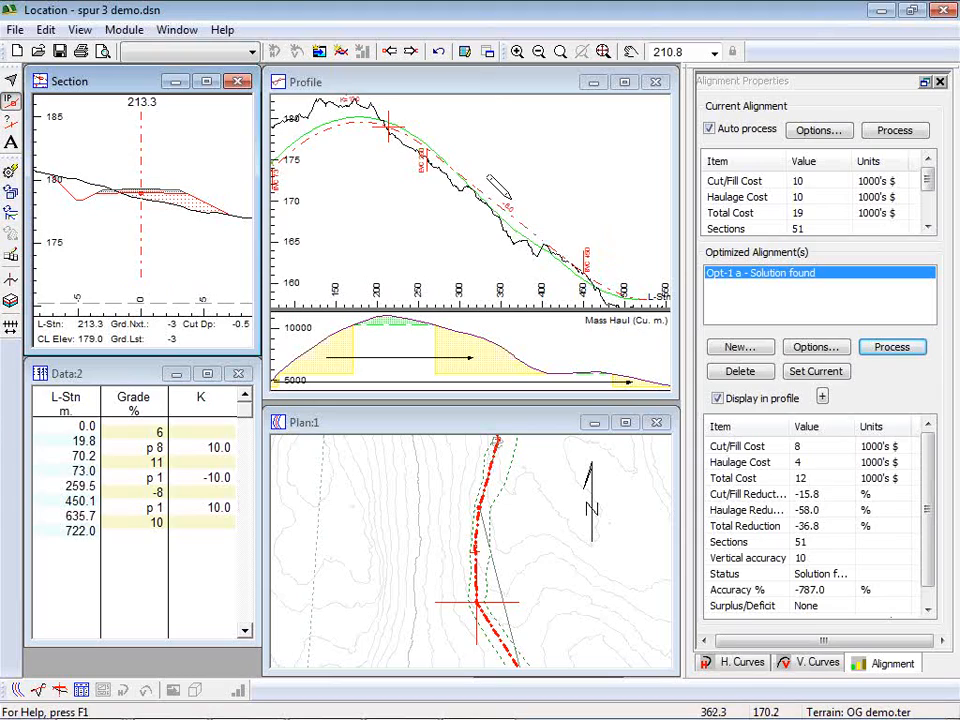
Look over the horizontal alignment in the plan and the general options of the Opt-1 vertical optimization.
click(15, 697)
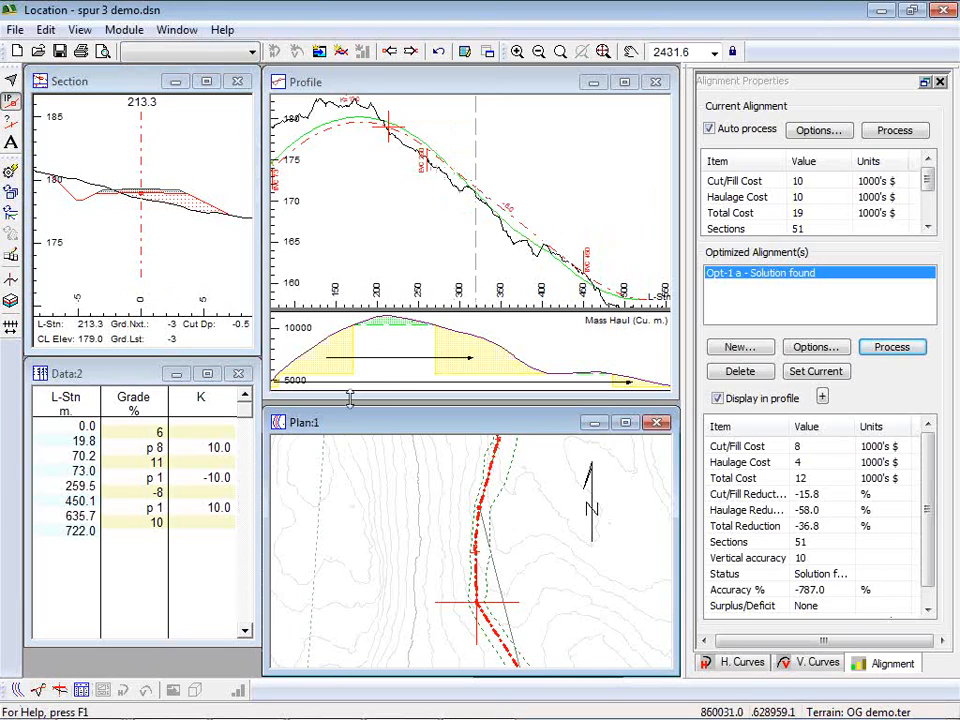
mouse_move(480, 504)
middle_down()
mouse_move(396, 538)
mouse_move(562, 550)
mouse_move(503, 537)
middle_up()
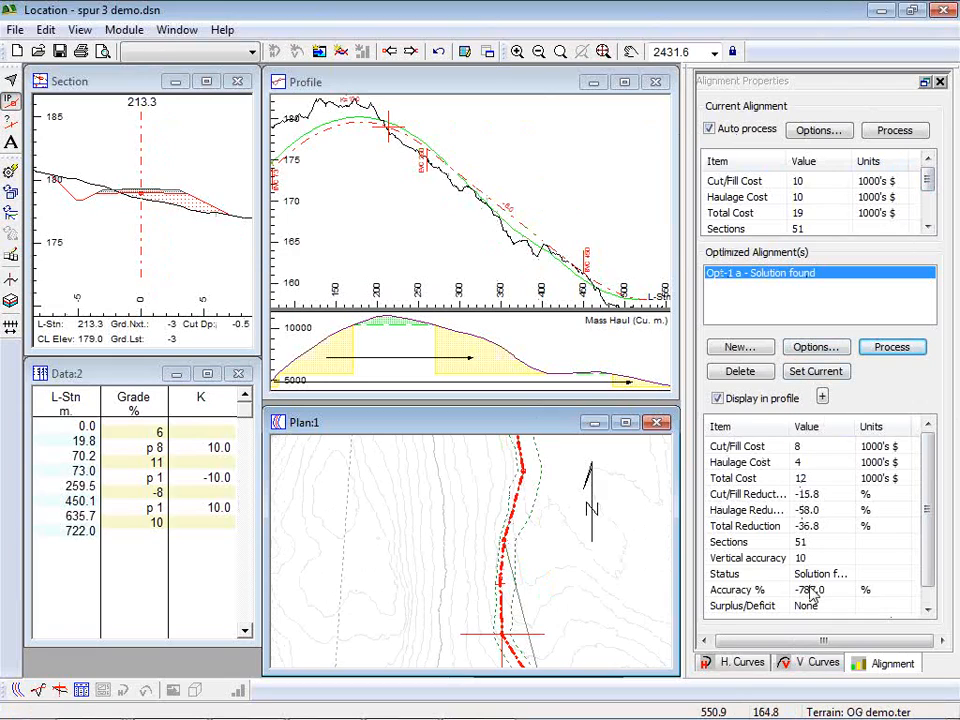
middle_drag(505, 550, 540, 553)
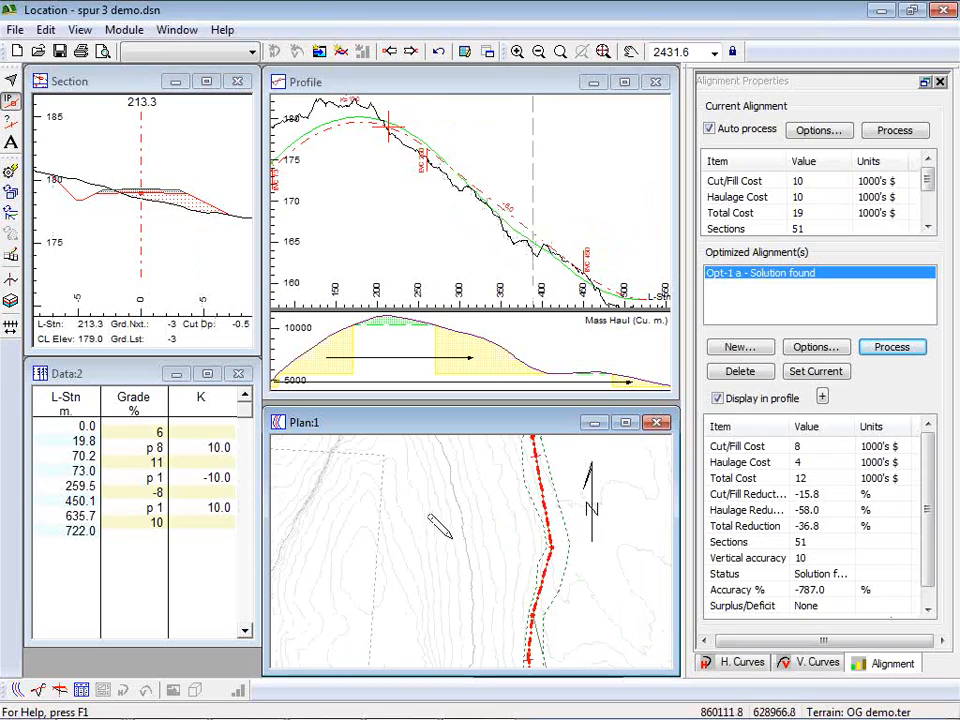
mouse_move(573, 597)
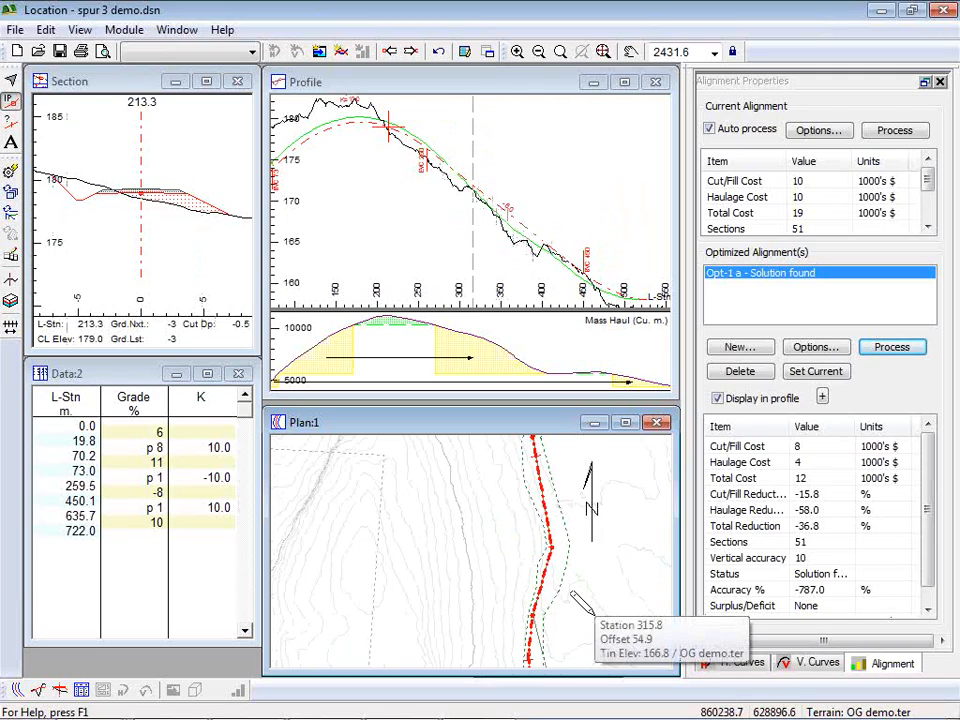
middle_drag(573, 597, 579, 615)
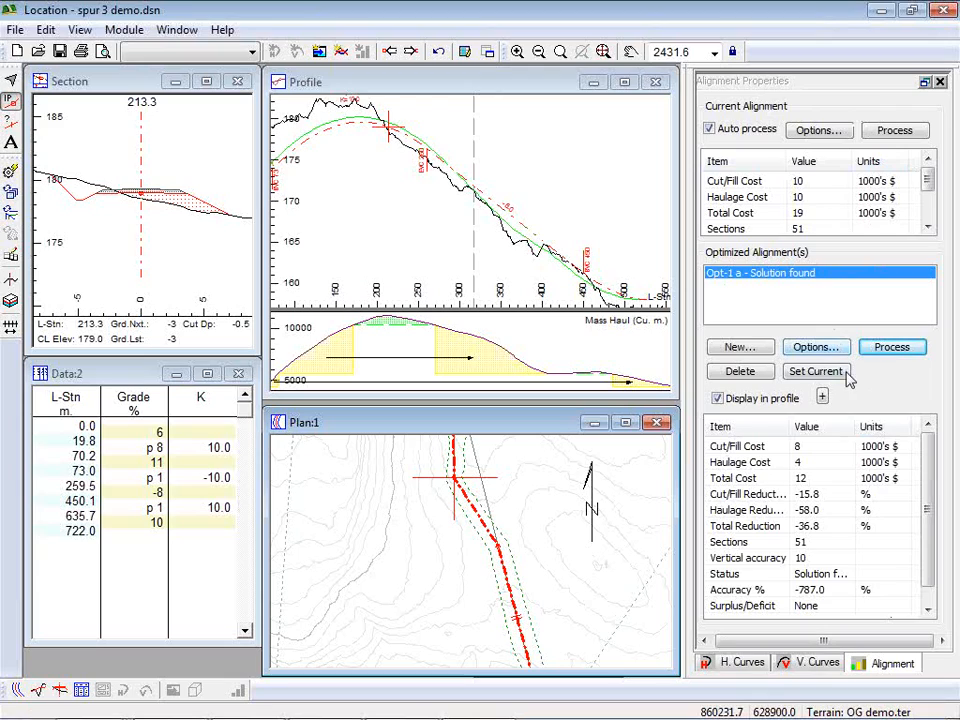
click(818, 348)
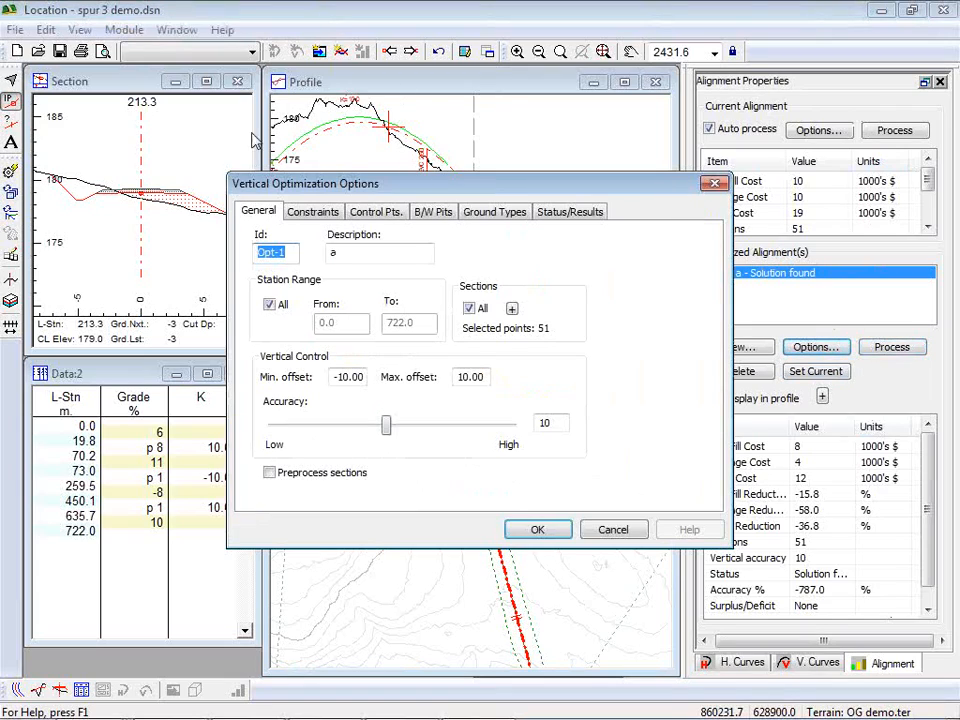
click(613, 530)
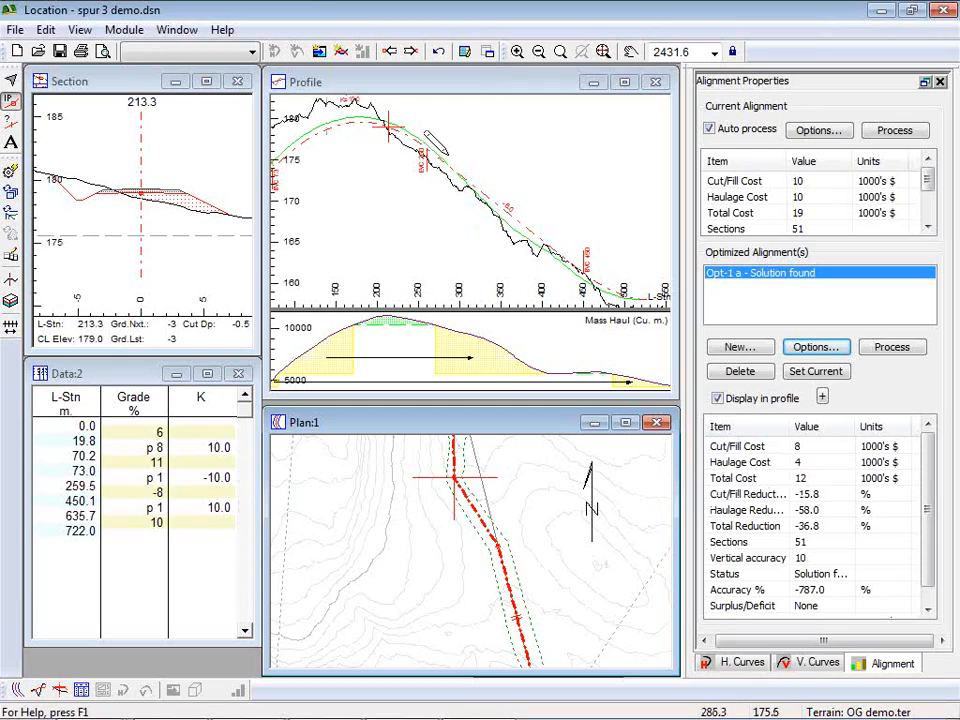
Maximize the Profile window and focus on the stretch where the optimized and current vertical alignments differ.
click(469, 180)
scroll(508, 182, down, 3)
middle_drag(560, 235, 527, 212)
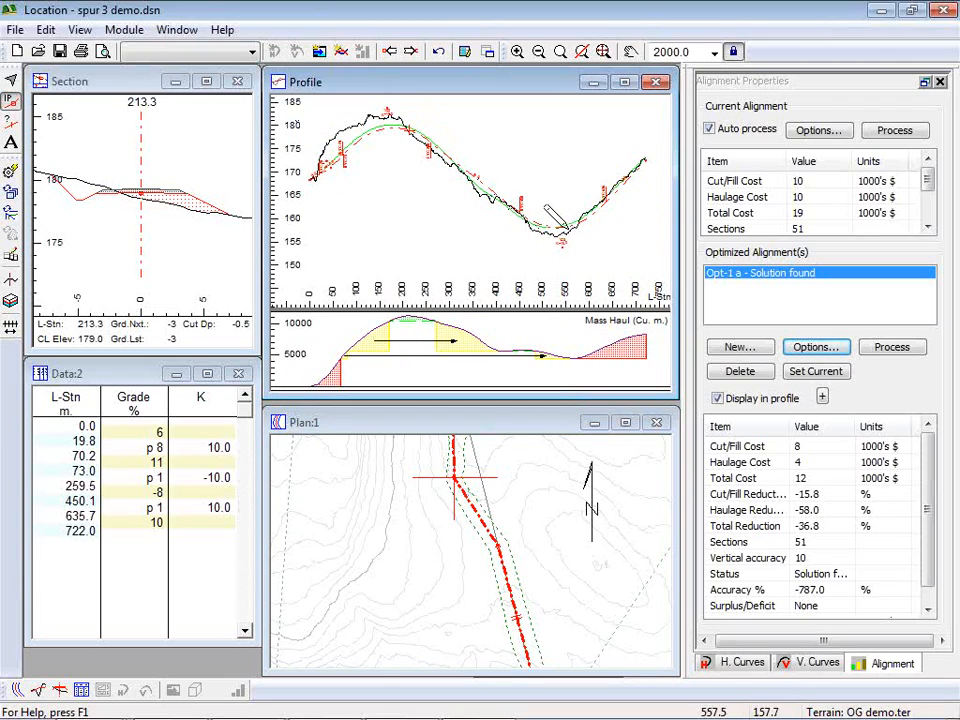
mouse_move(546, 208)
double_click(474, 88)
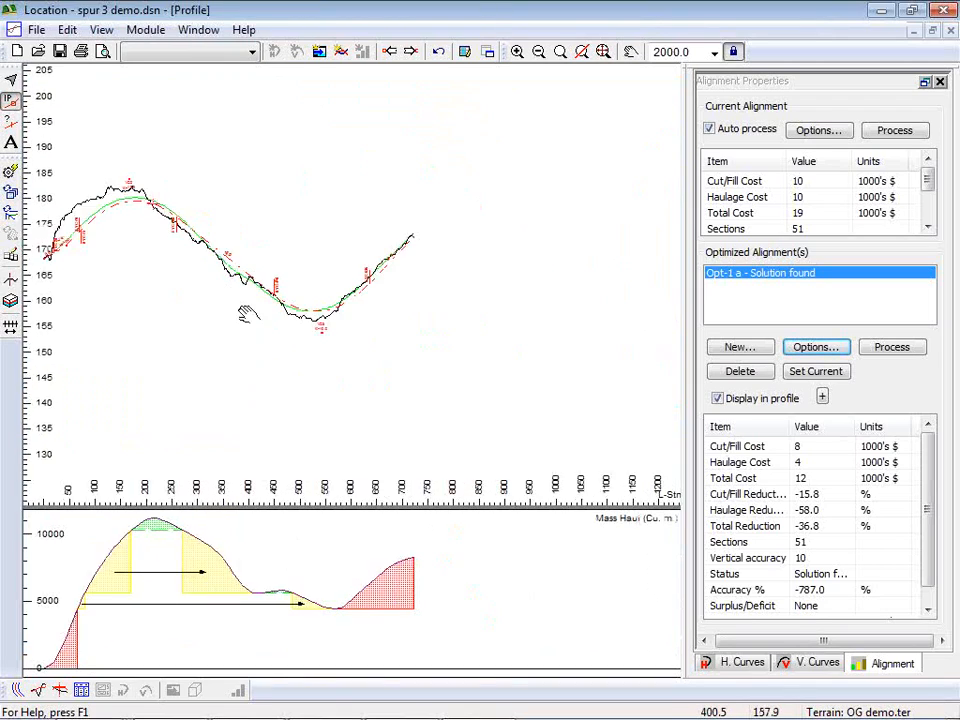
scroll(432, 280, up, 3)
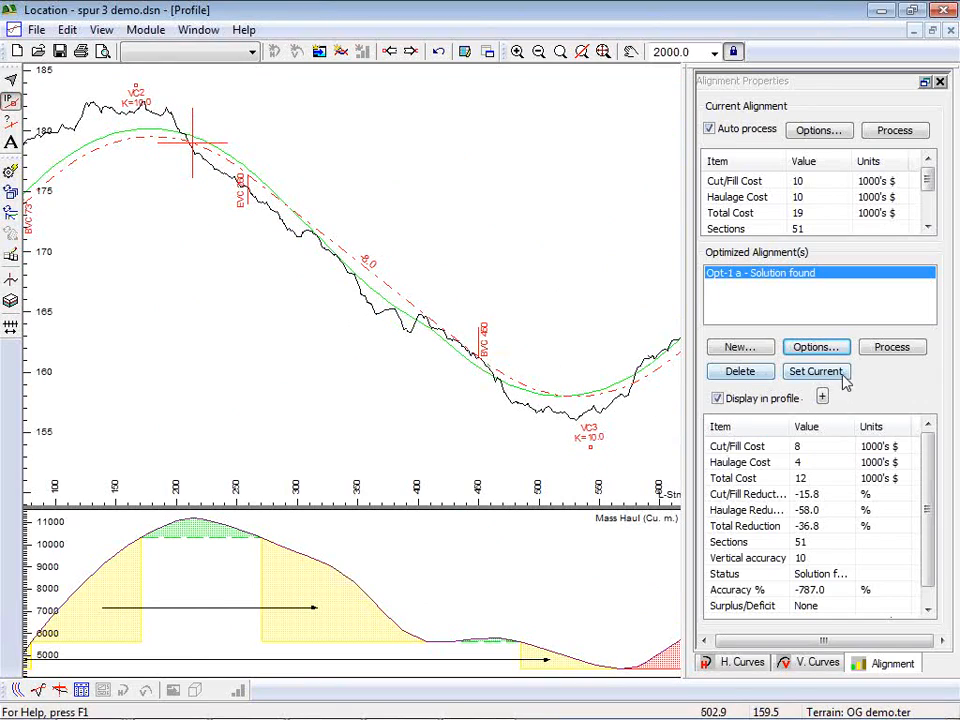
Make the optimized alignment Opt-1 current without saving the existing alignment to the list.
click(817, 376)
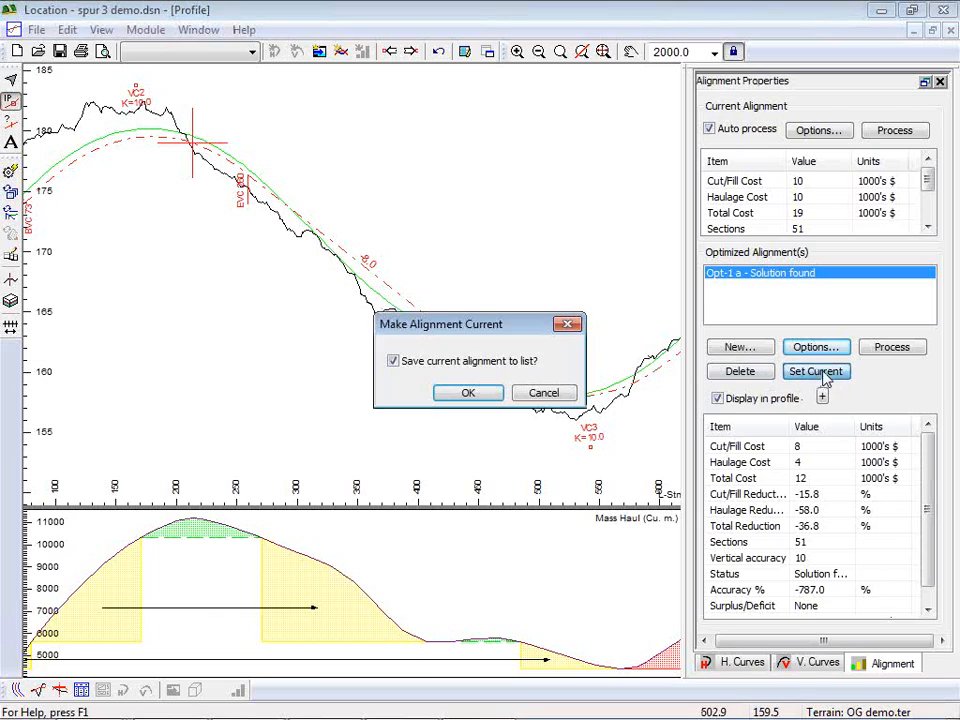
click(406, 366)
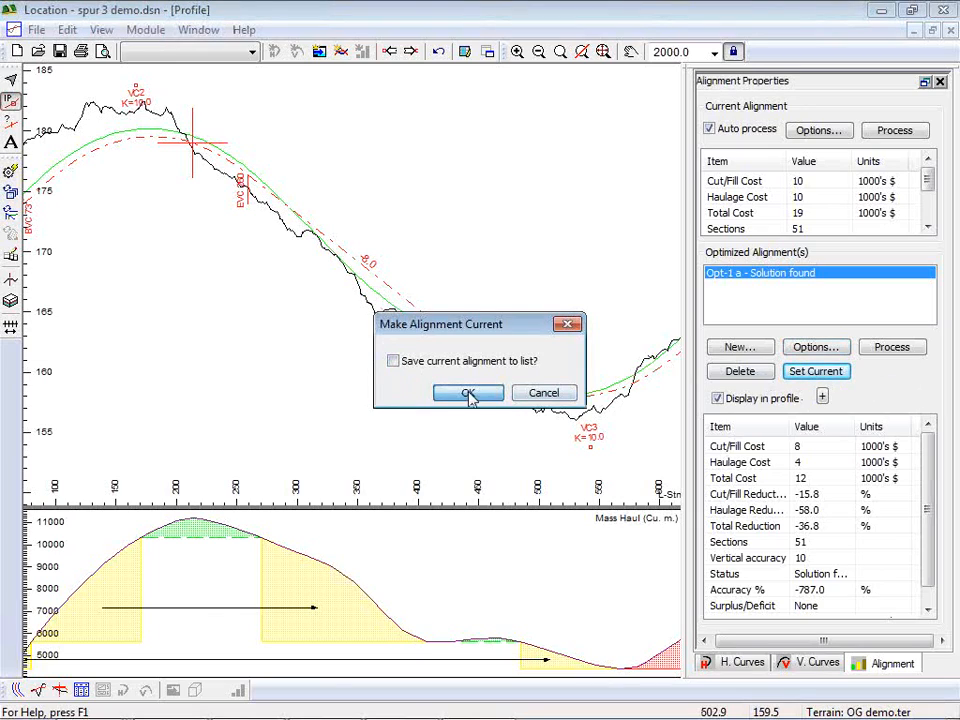
click(472, 393)
click(460, 412)
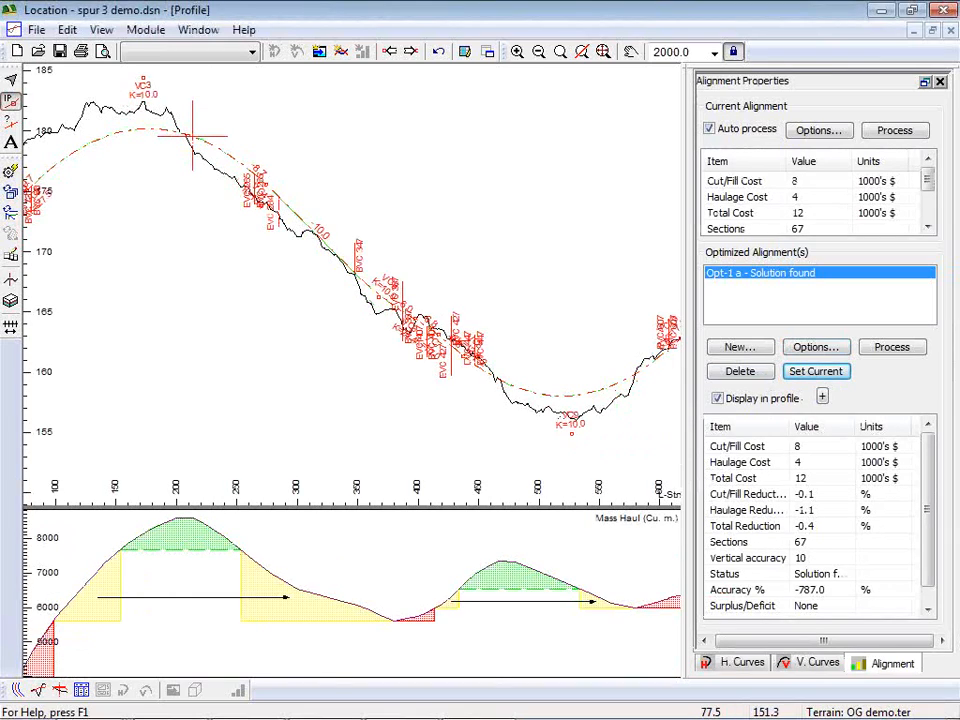
Inspect the new current vertical alignment in the profile, from the crest to the curves around stations 607 to 627.
middle_drag(166, 321, 208, 302)
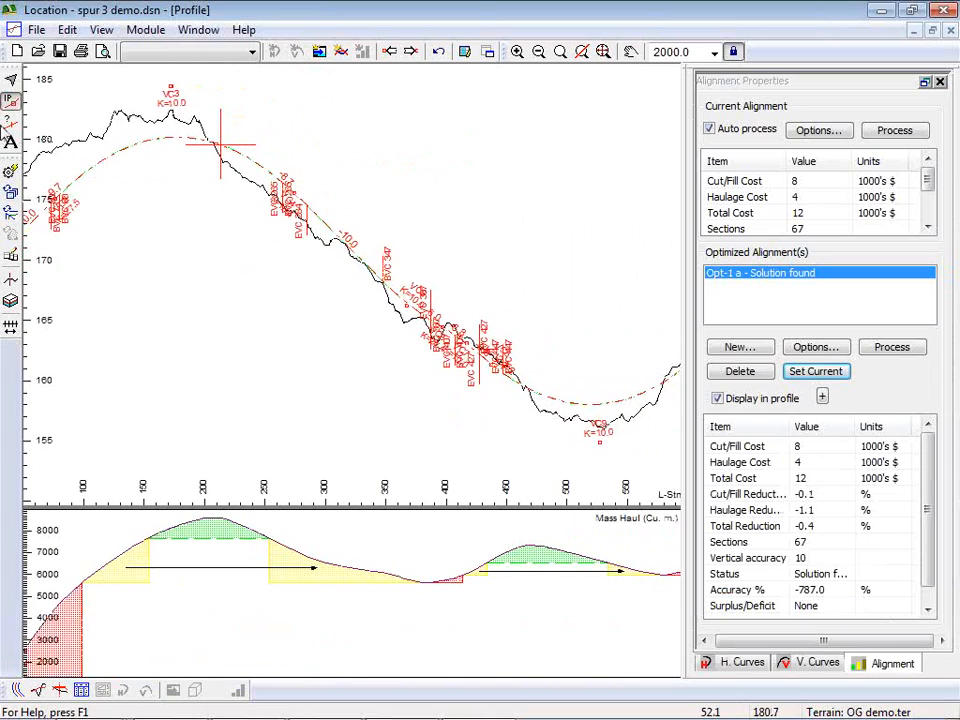
middle_drag(605, 395, 313, 398)
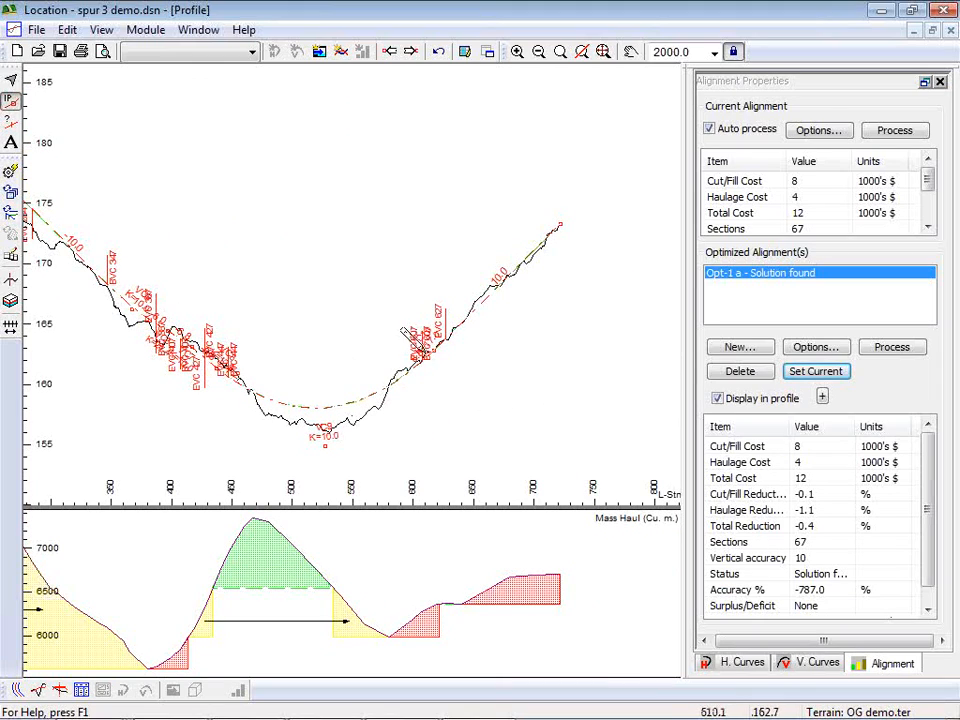
scroll(300, 348, up, 3)
scroll(424, 344, up, 2)
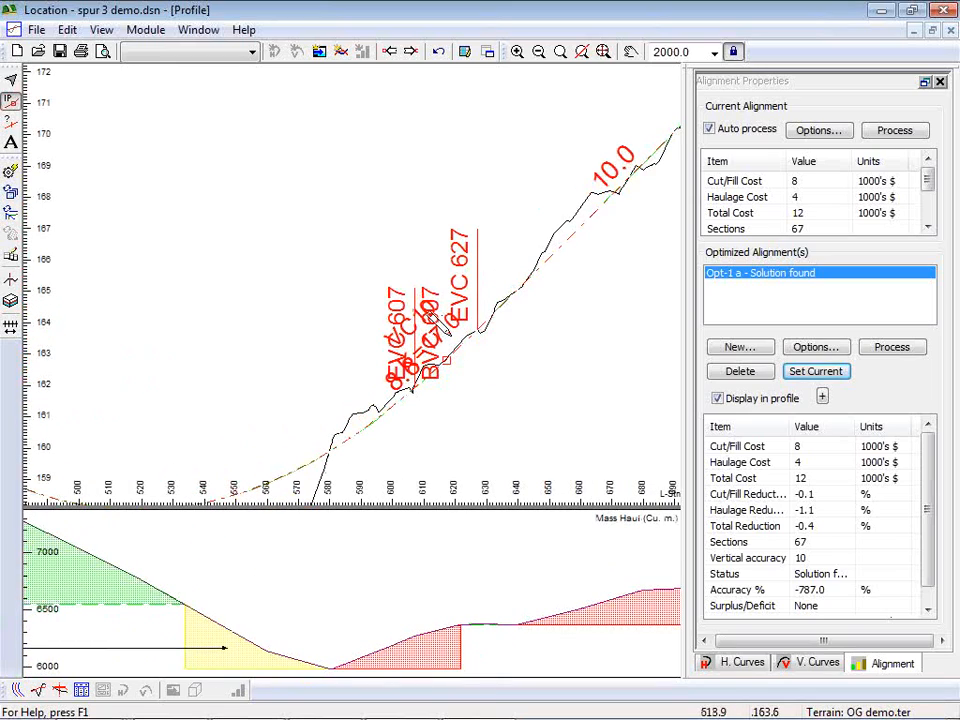
Unlock the profile's scale and examine the short vertical curves near station 607 and between stations 347 and 447.
click(738, 57)
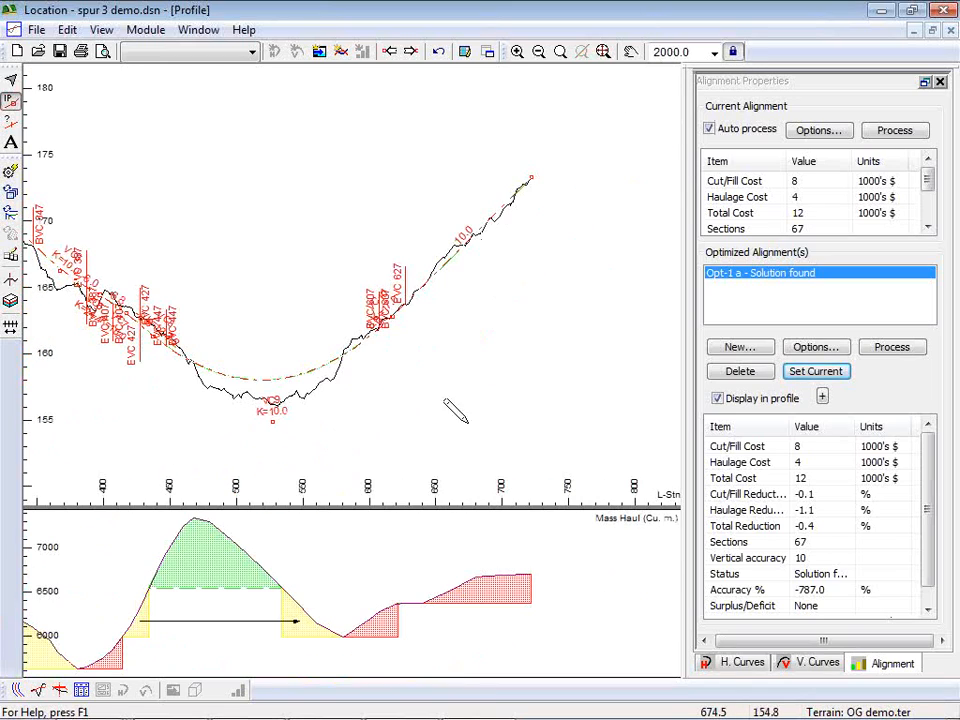
scroll(396, 322, up, 13)
scroll(386, 306, up, 3)
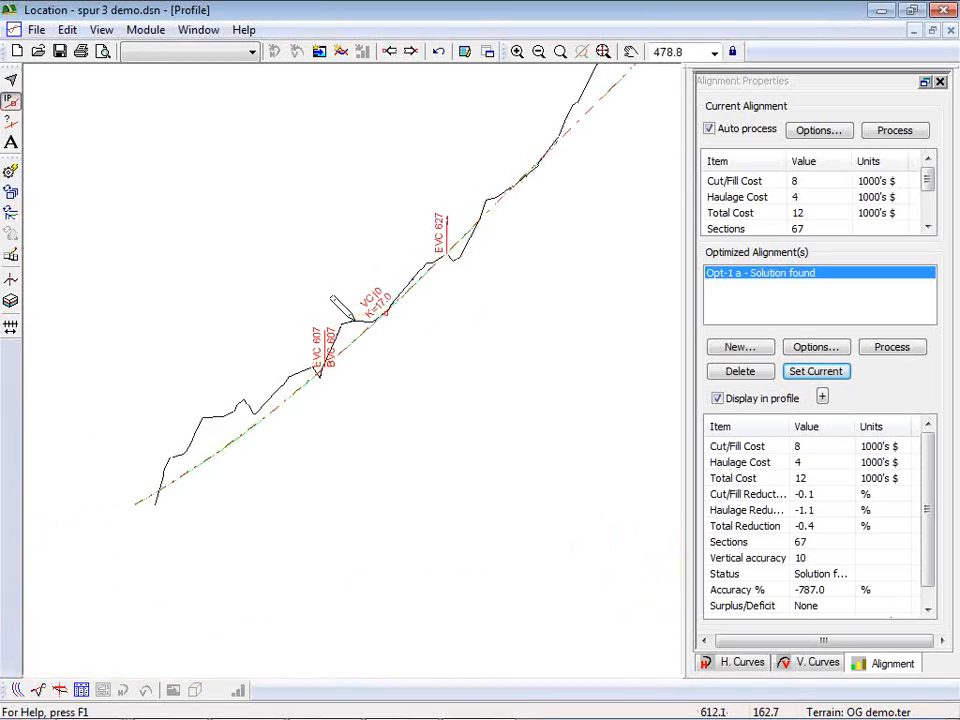
middle_drag(139, 326, 663, 267)
scroll(164, 325, up, 1)
scroll(190, 335, down, 10)
middle_drag(166, 335, 502, 369)
scroll(268, 331, up, 6)
scroll(286, 305, up, 1)
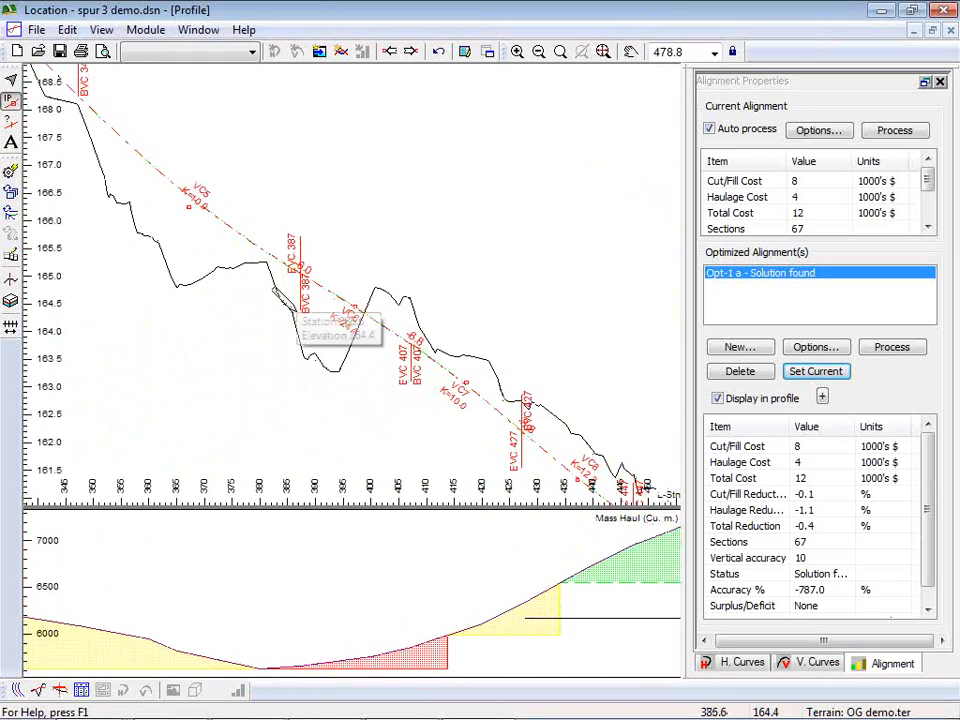
Try to move the VC7 vertical intersection point to about station 420, elevation 163.3, and decline recalculating the road alignment.
middle_drag(505, 383, 385, 235)
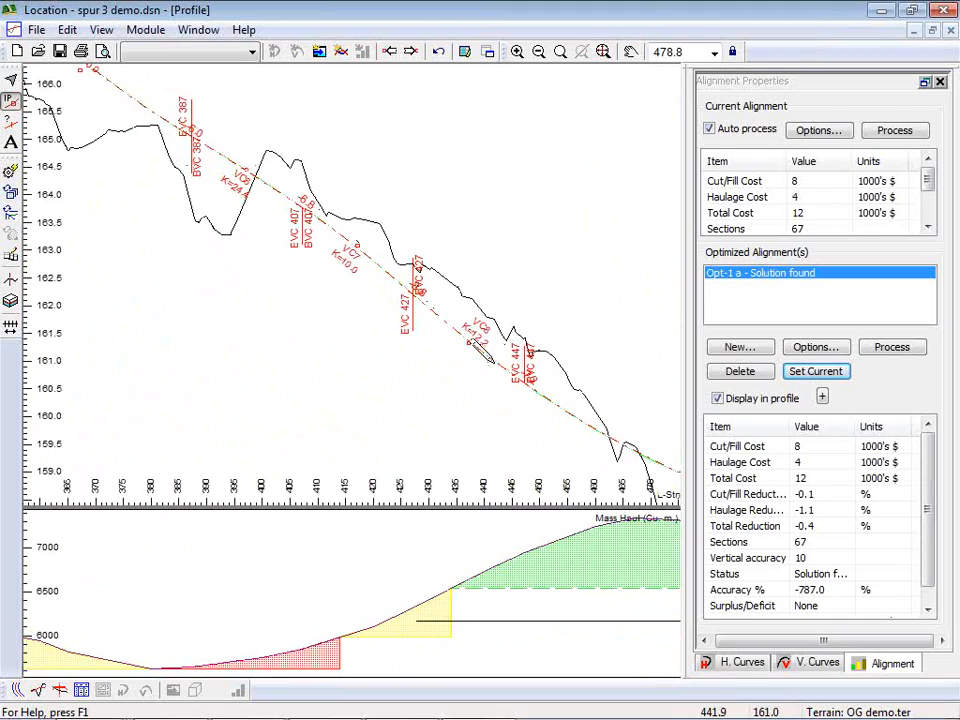
mouse_move(400, 330)
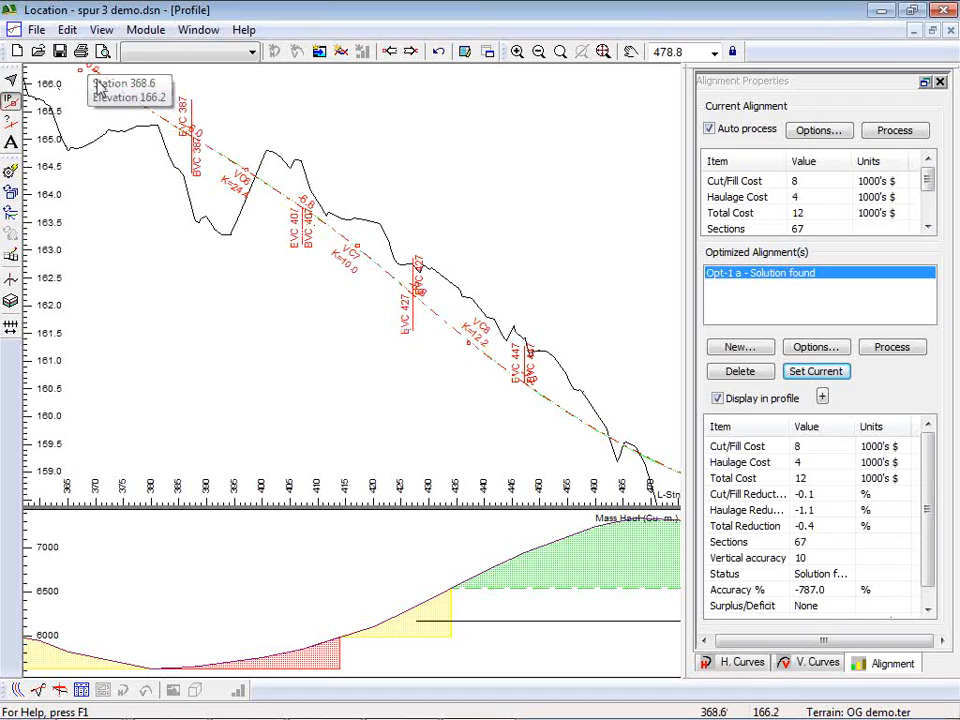
mouse_move(333, 244)
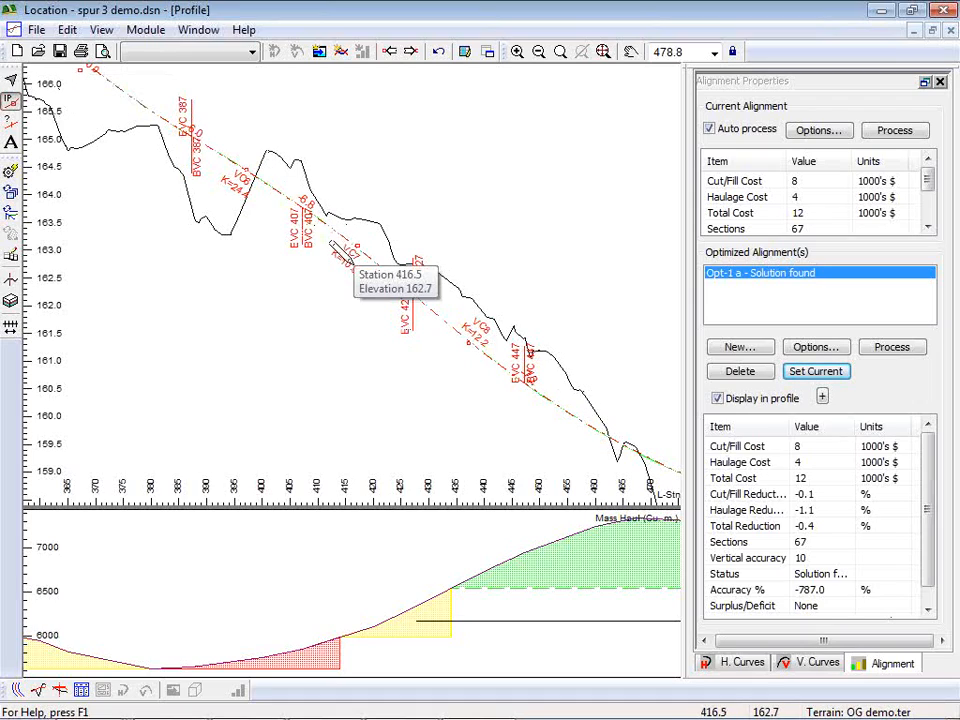
scroll(333, 246, down, 3)
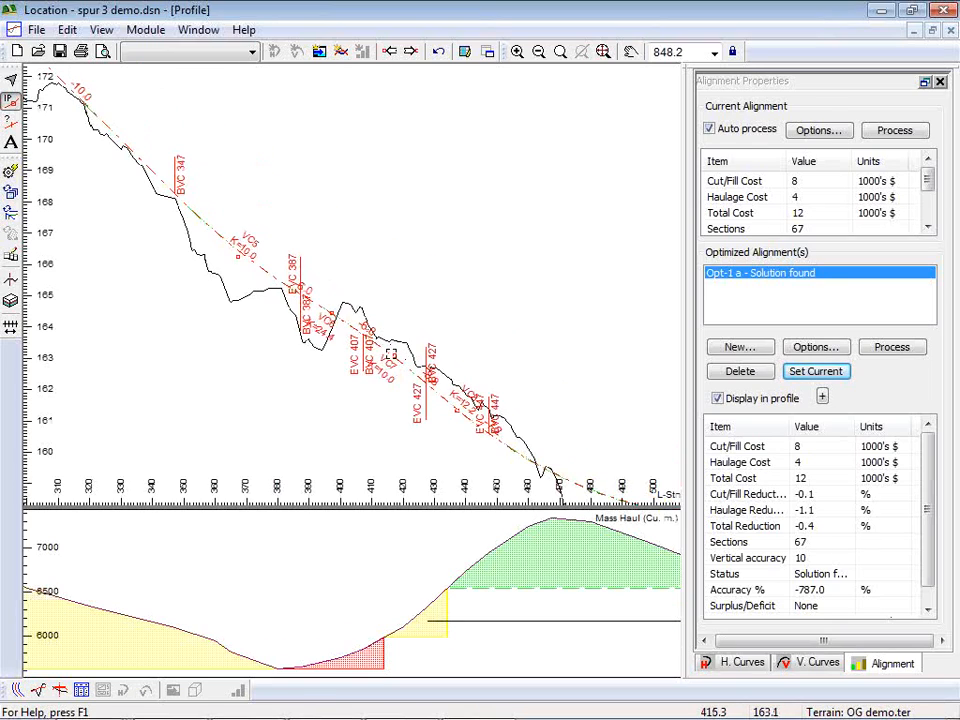
drag(391, 353, 394, 356)
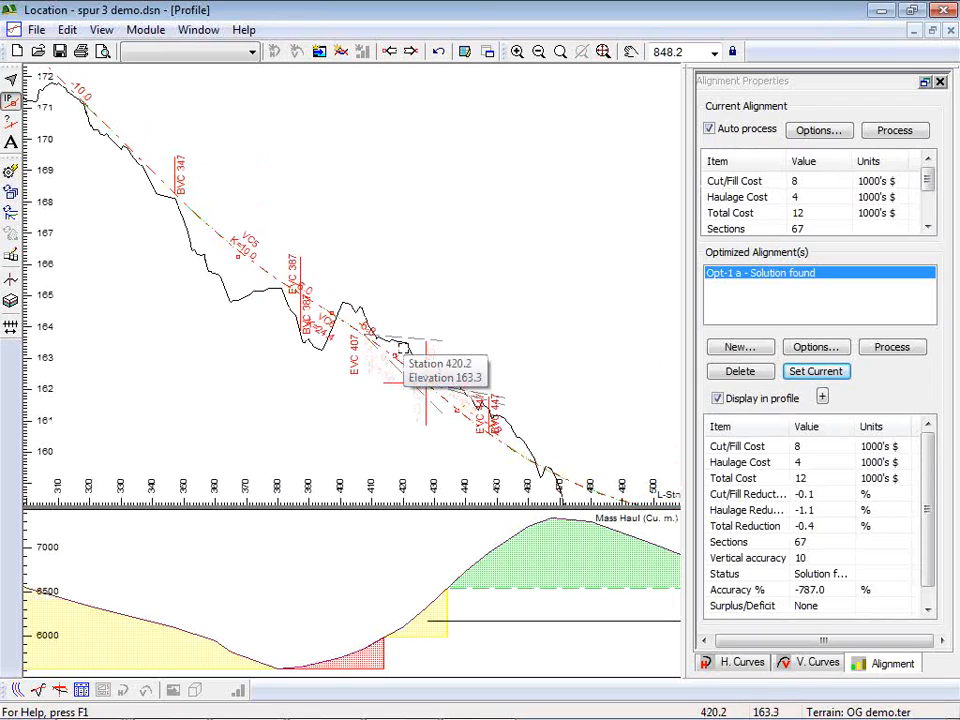
drag(399, 348, 422, 366)
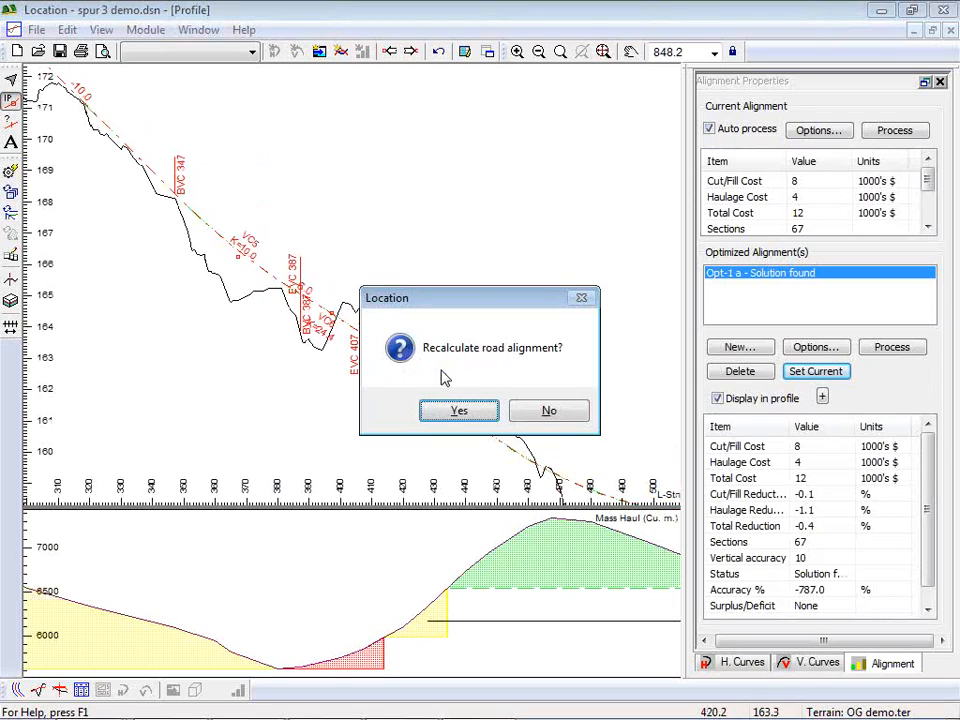
click(549, 413)
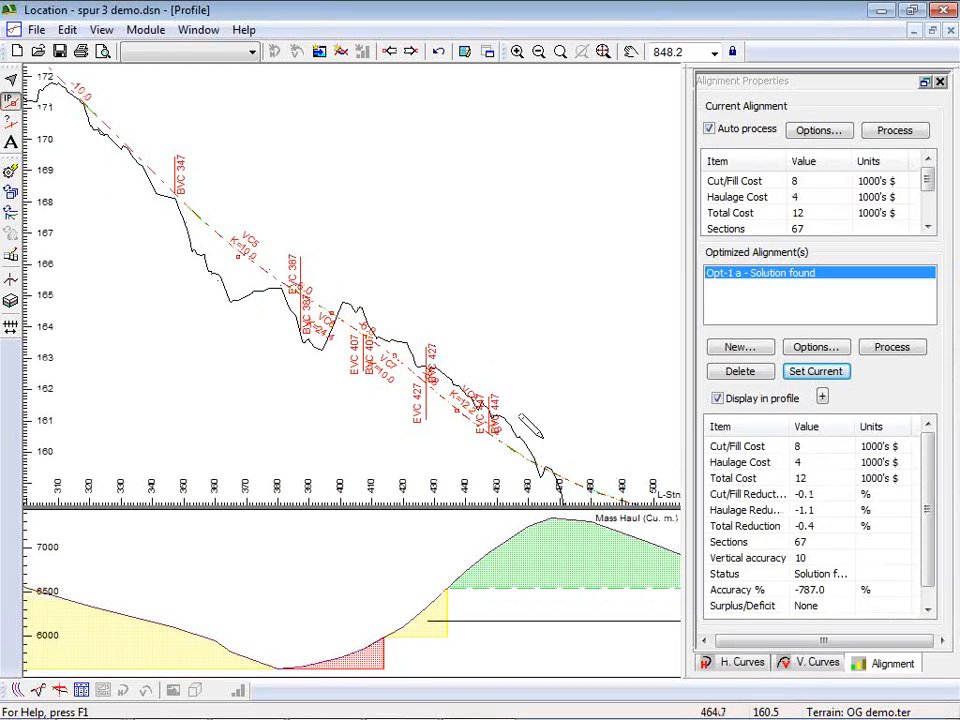
Review the adopted vertical alignment and mass haul from around station 250 to the end of the road.
mouse_move(147, 242)
scroll(223, 241, down, 4)
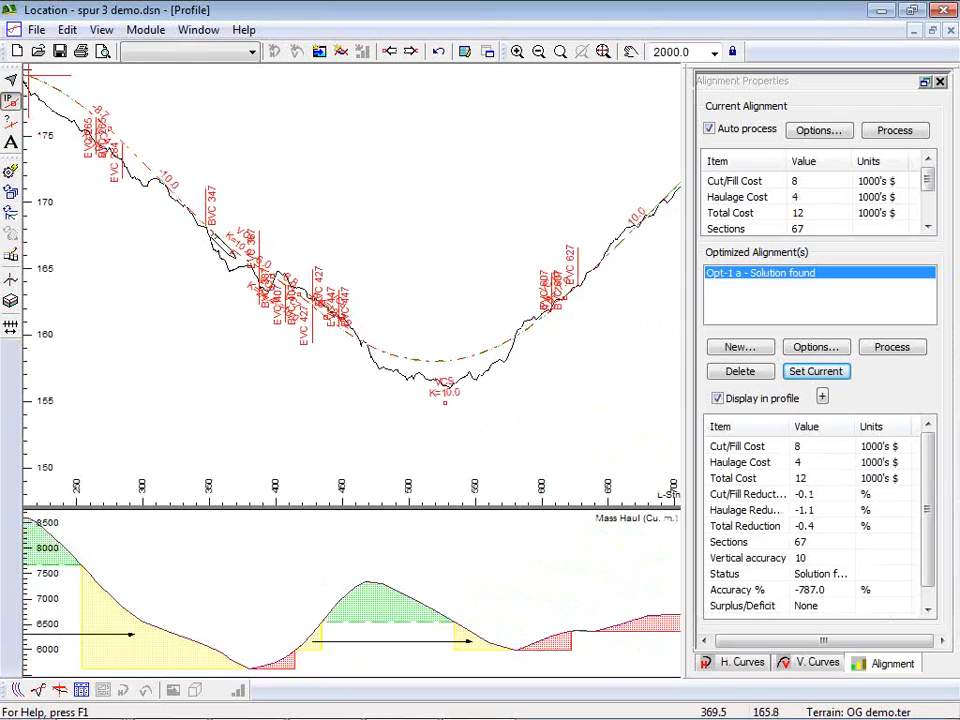
scroll(232, 247, down, 1)
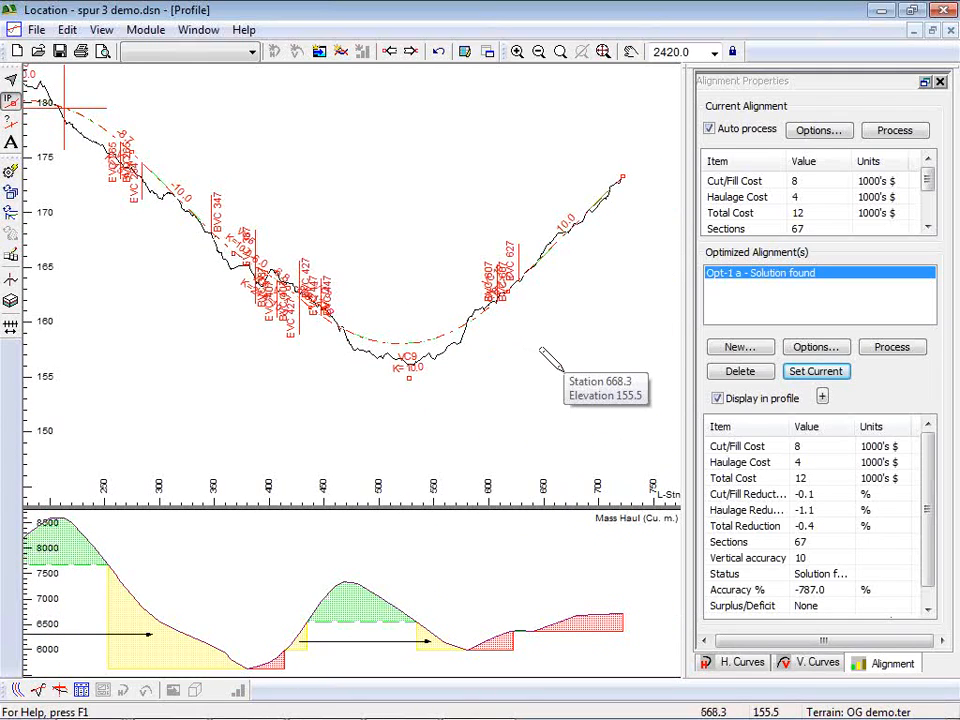